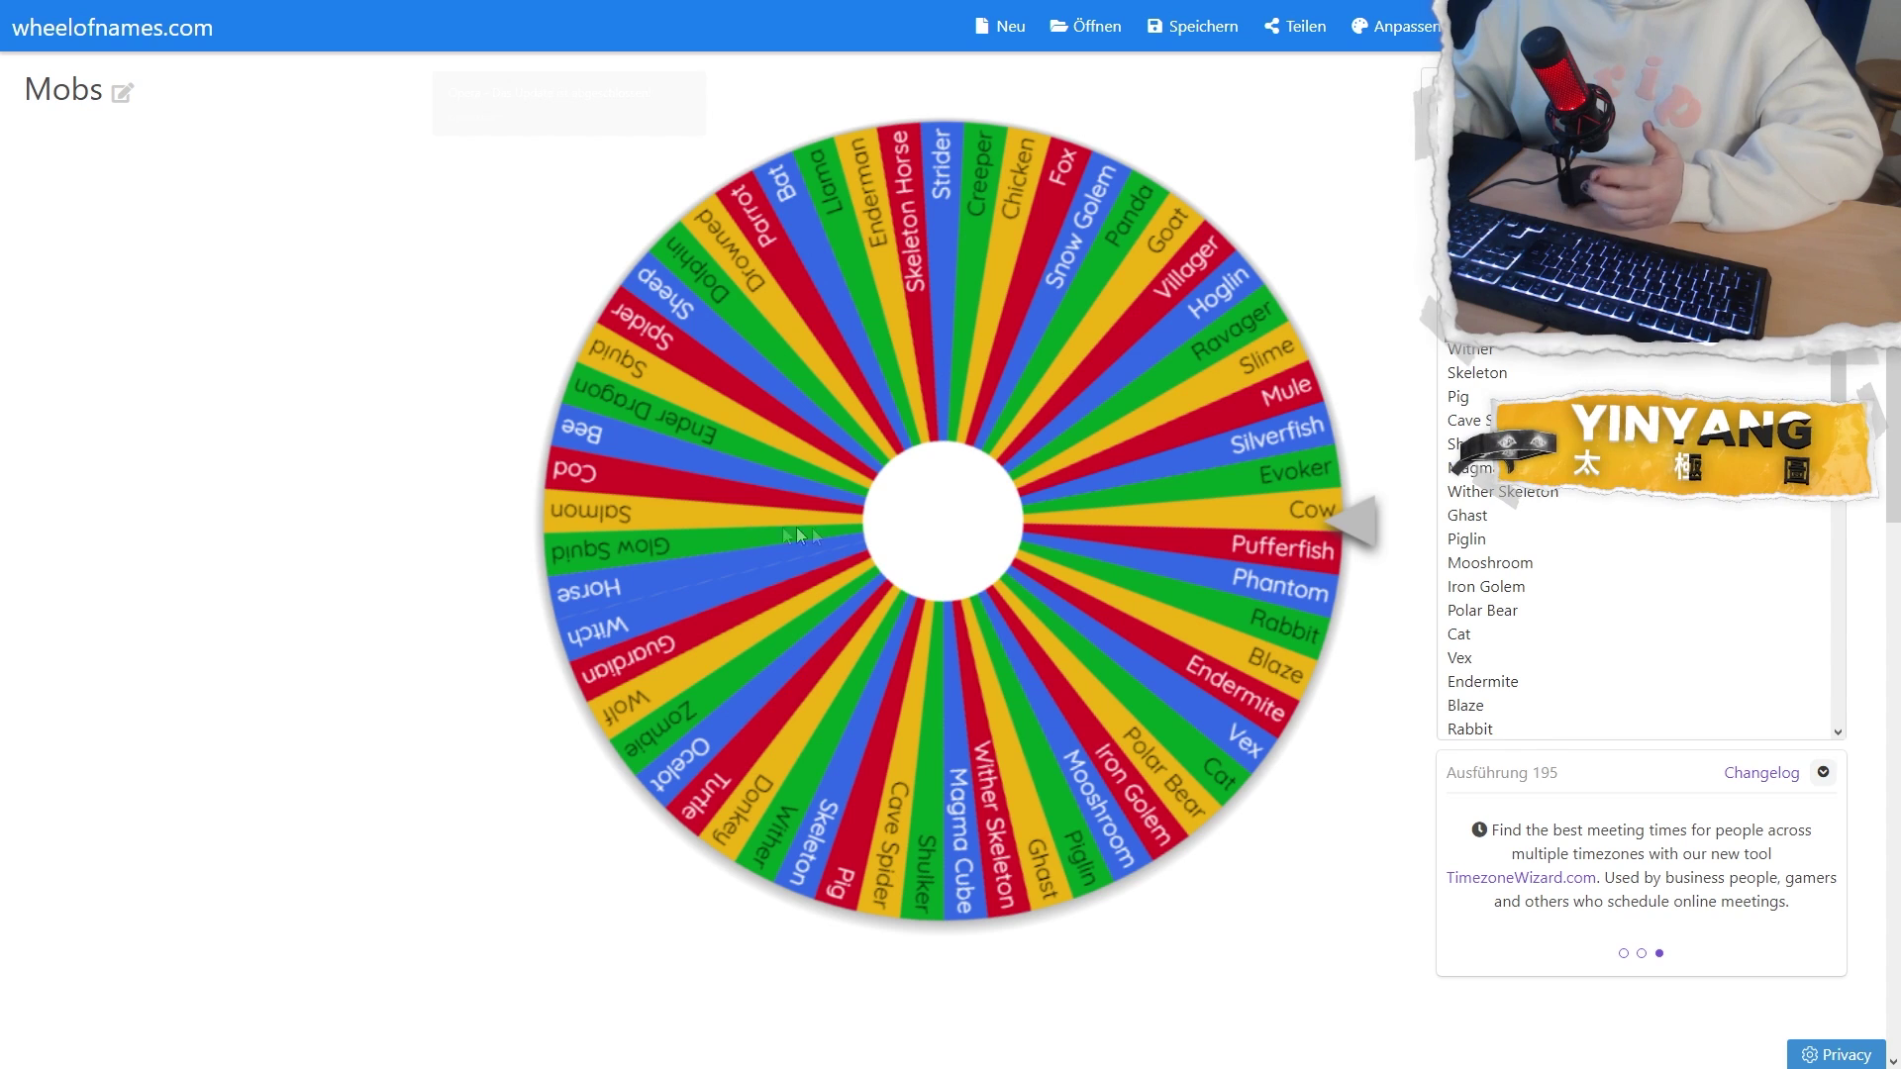
# Spin the Mobs wheel three times and remove each drawn mob from the entries
pyautogui.click(922, 523)
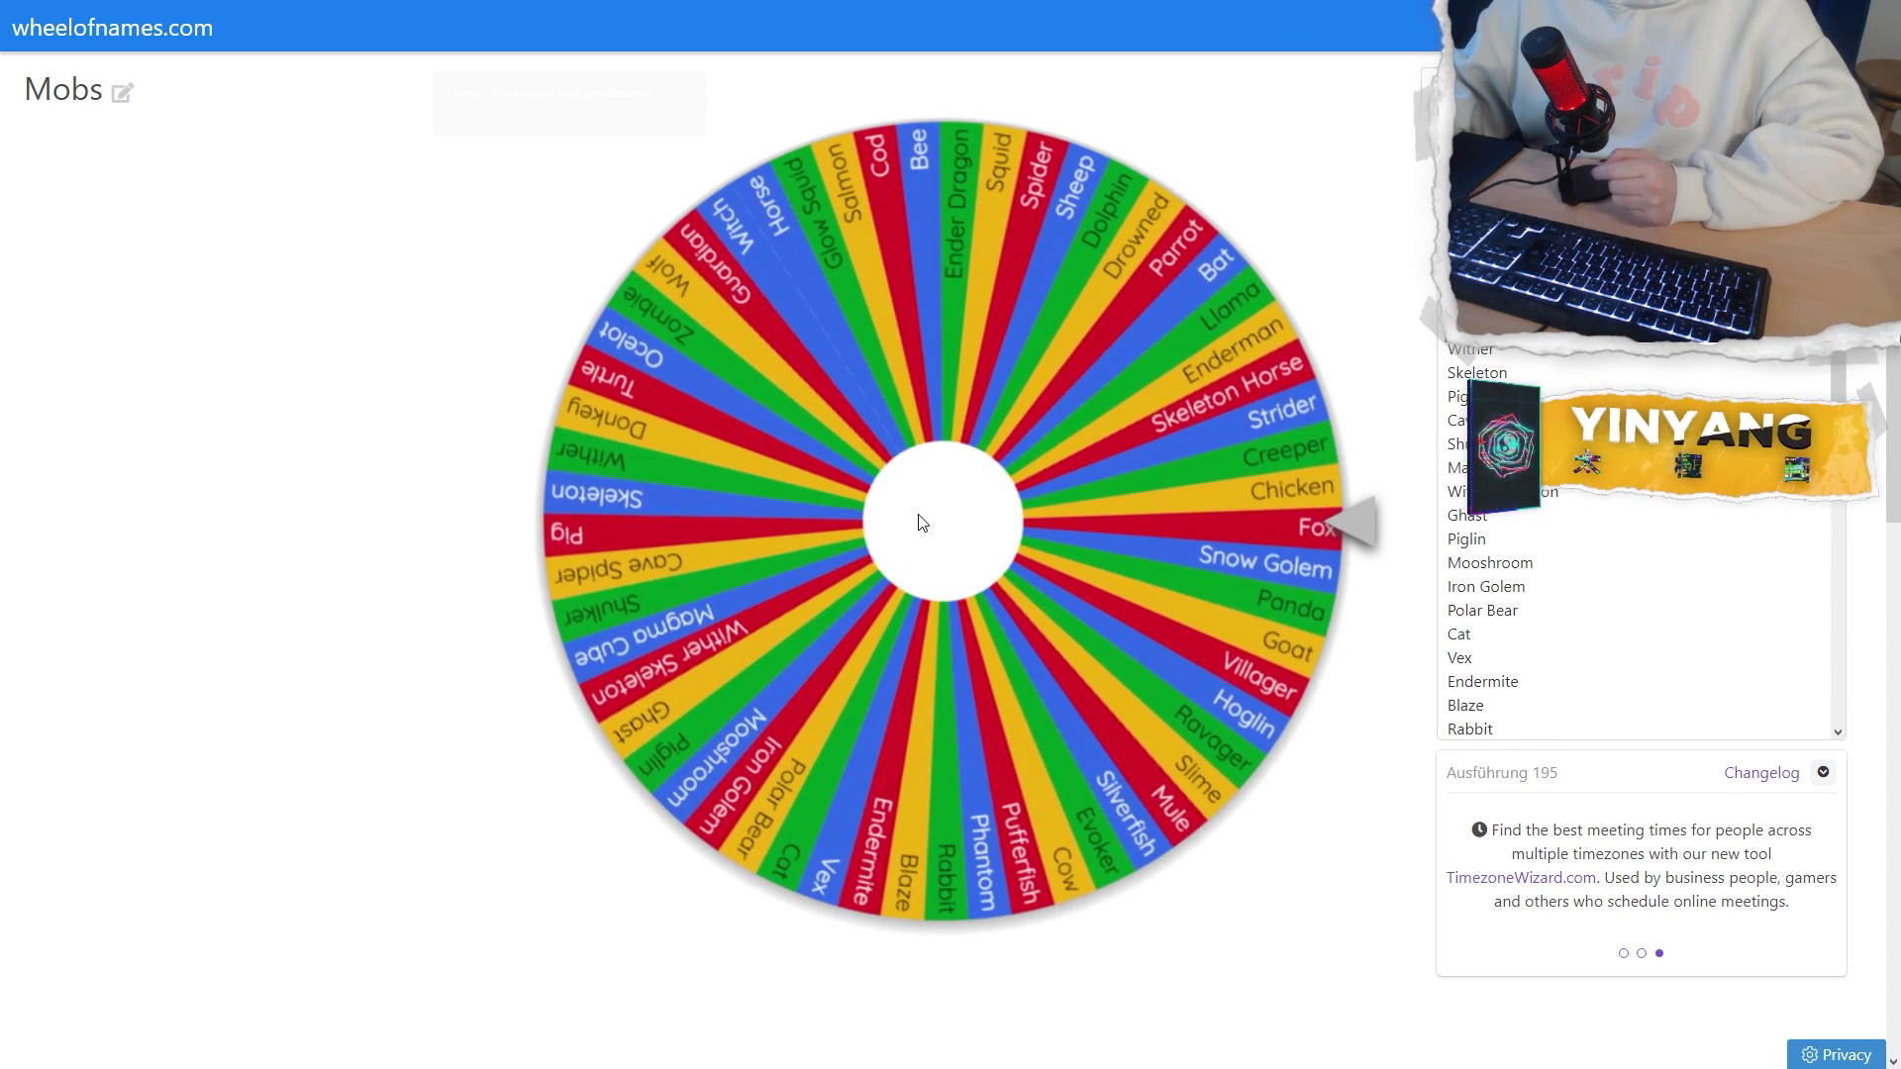
pyautogui.press('Return')
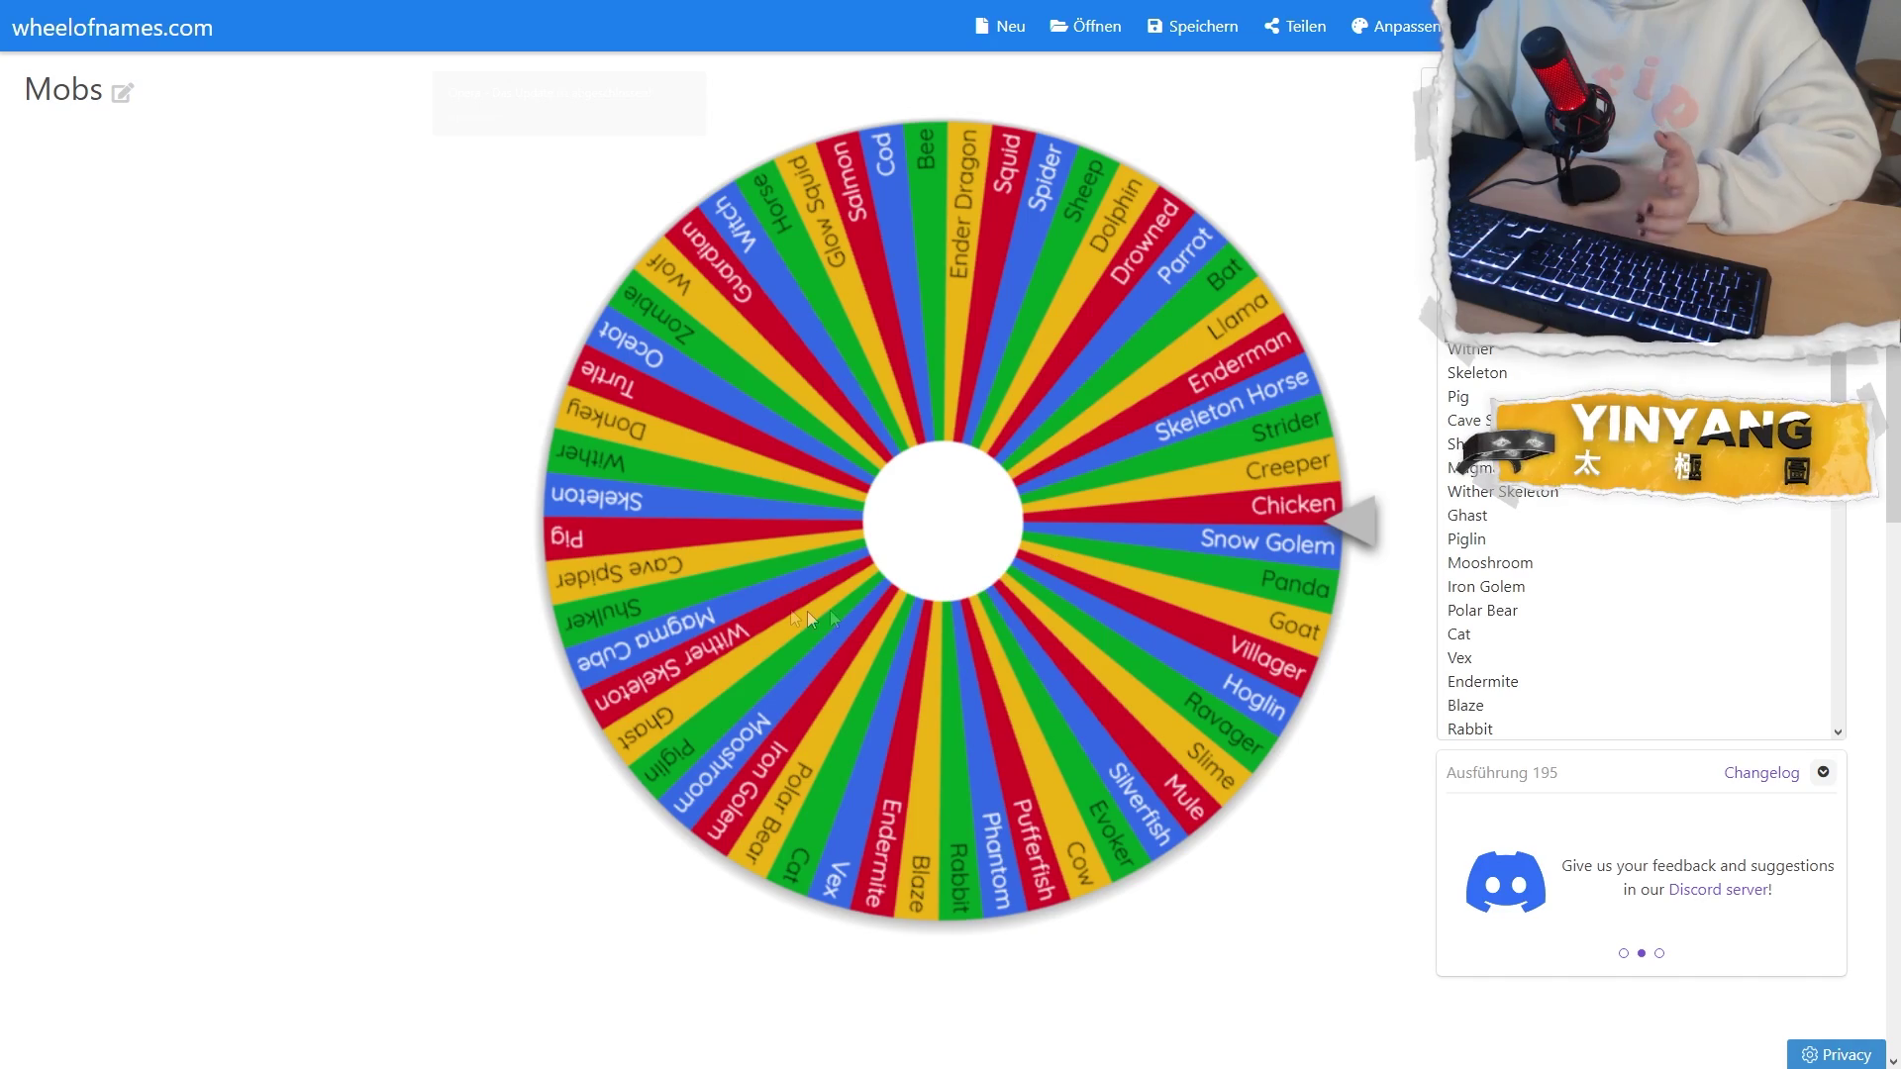
pyautogui.click(946, 501)
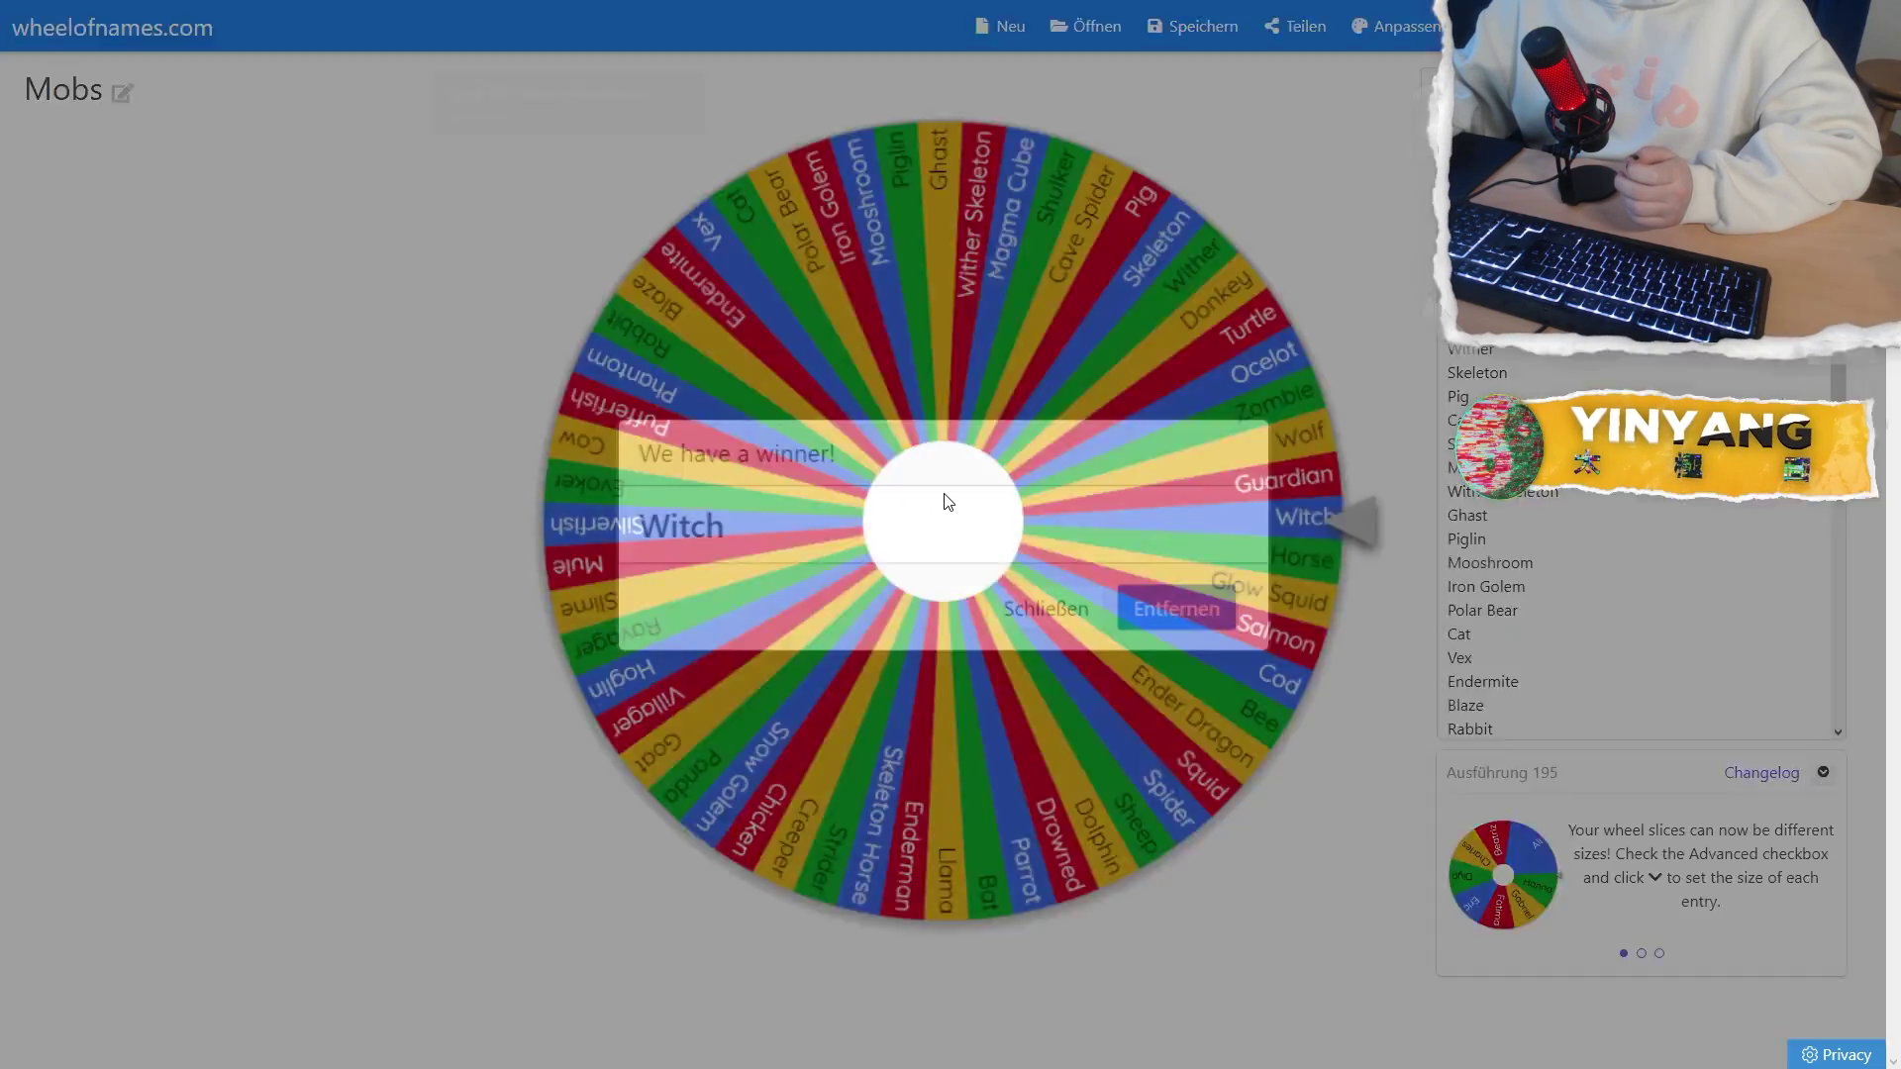
pyautogui.press('Return')
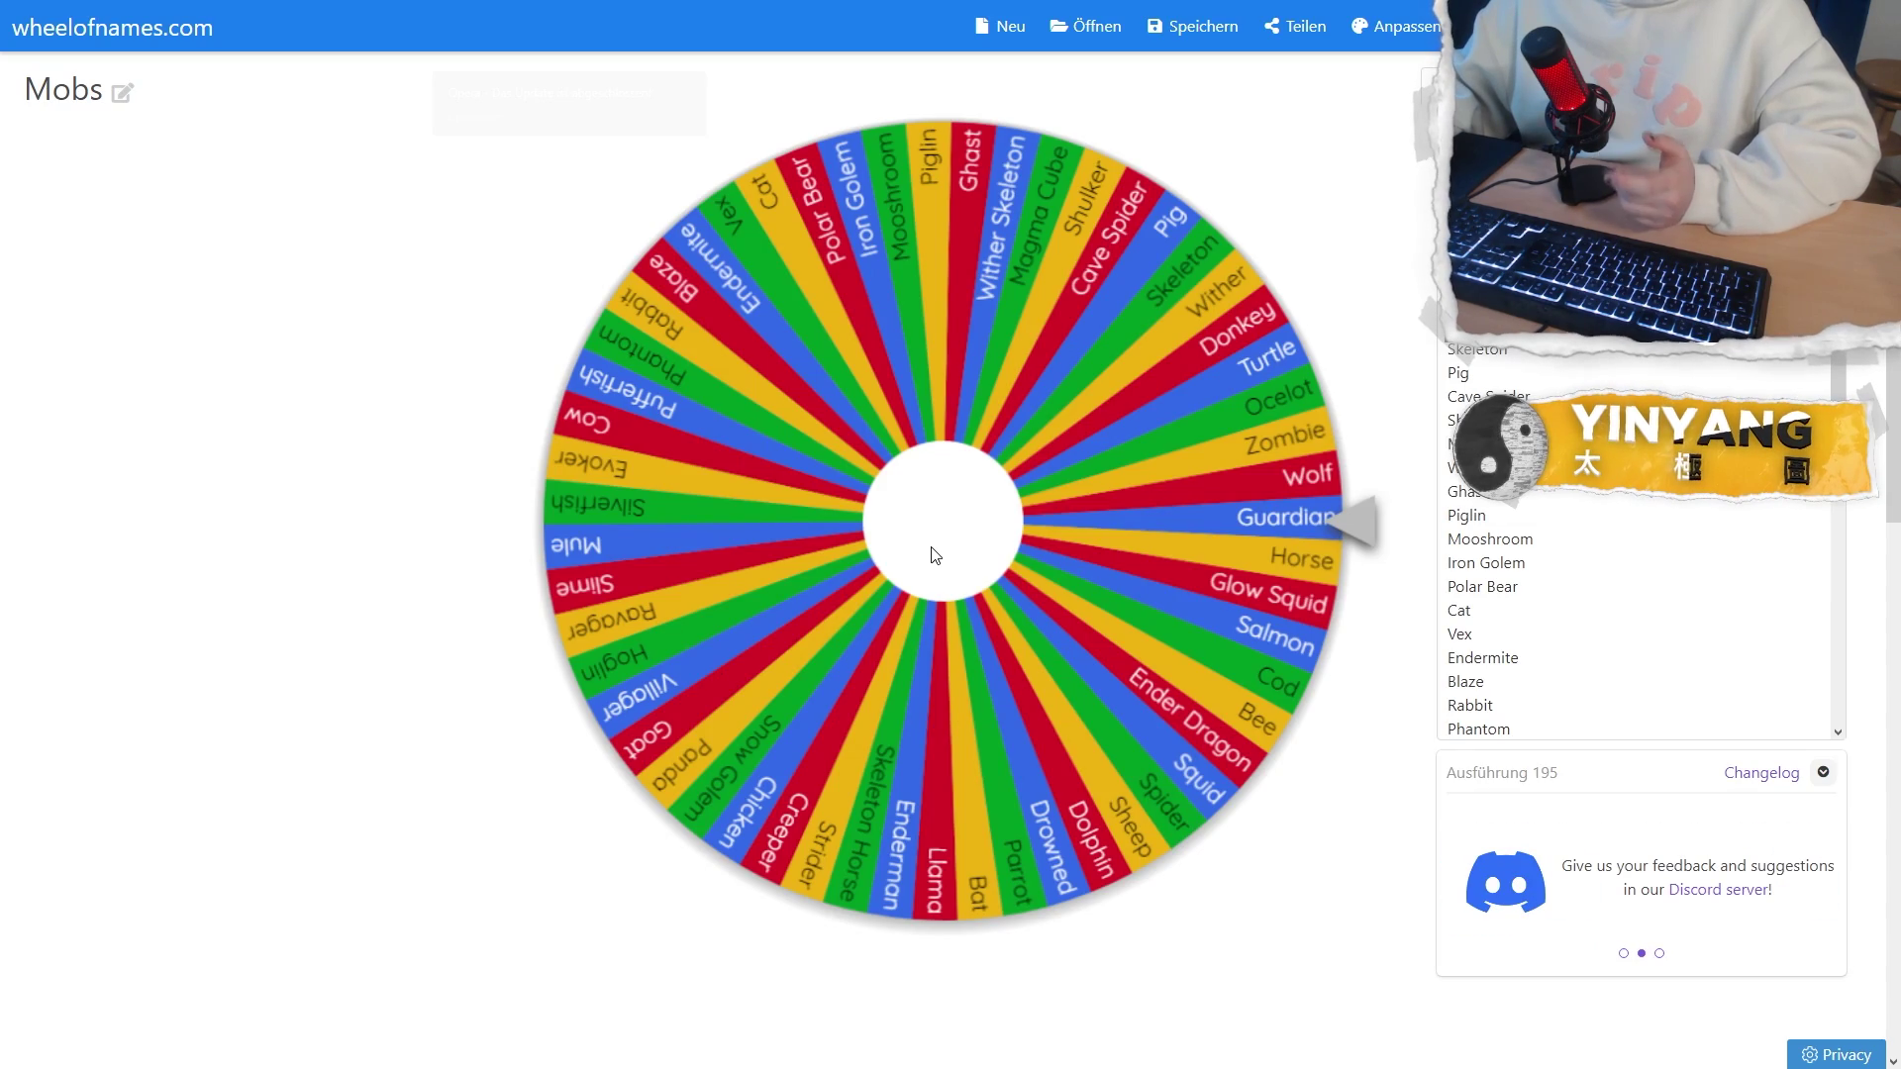
pyautogui.click(926, 536)
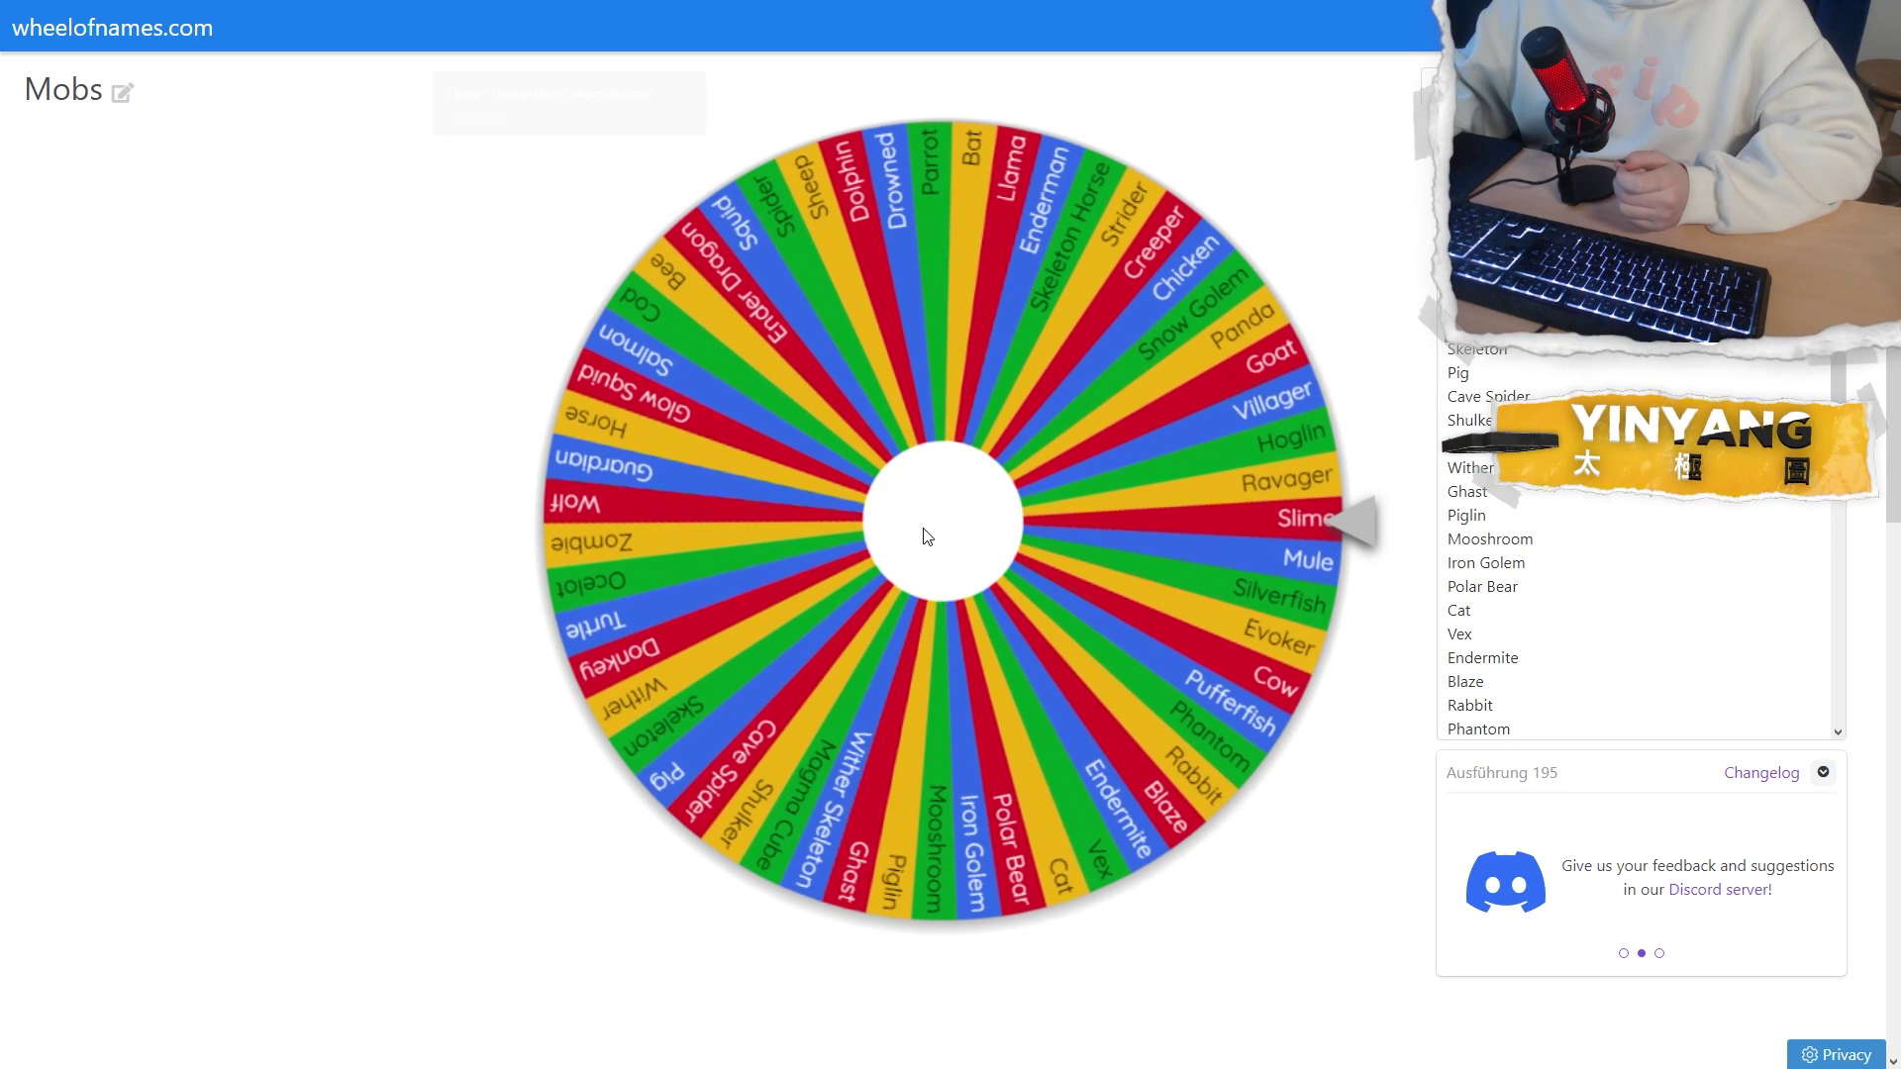
pyautogui.press('Return')
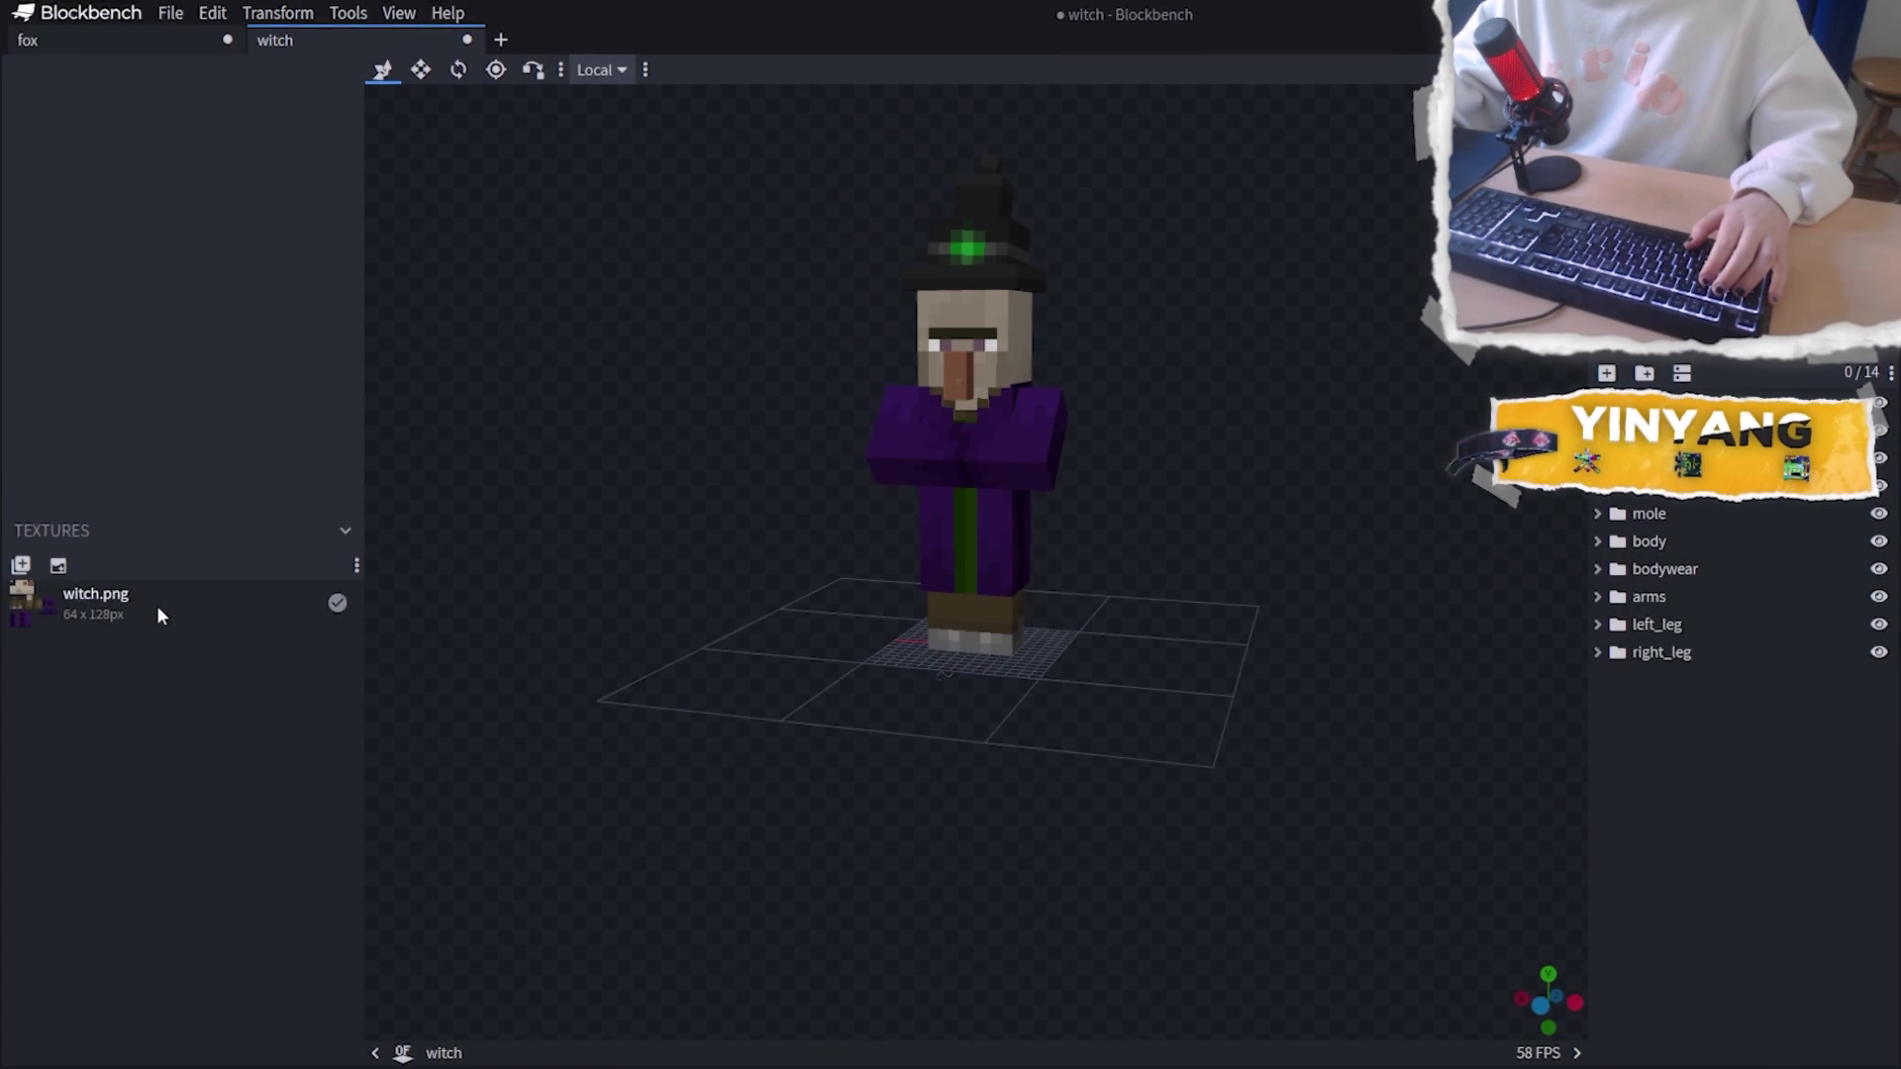
# Switch to Blockbench's Paint mode and examine the fox and witch models, viewing the witch from several angles
pyautogui.click(1865, 15)
pyautogui.click(141, 50)
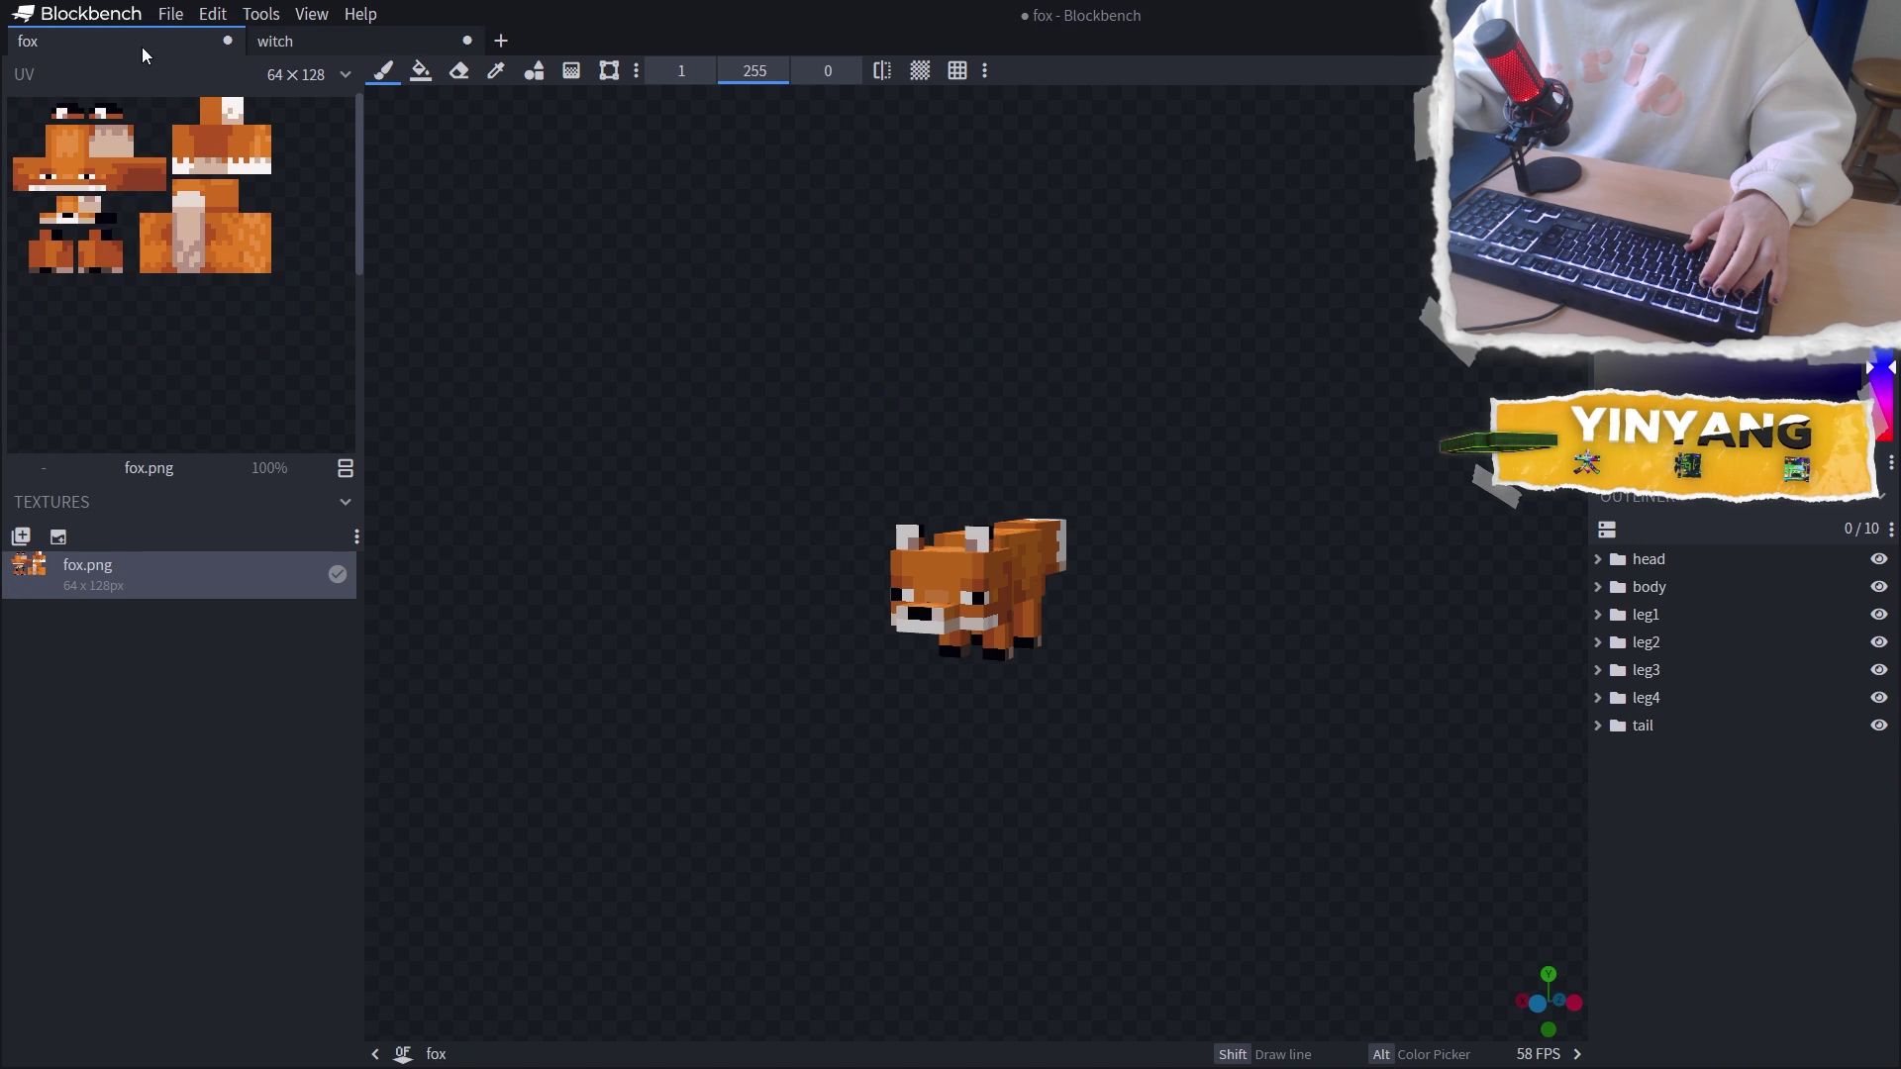
pyautogui.click(314, 42)
pyautogui.moveTo(789, 450)
pyautogui.mouseDown()
pyautogui.moveTo(930, 458)
pyautogui.moveTo(795, 460)
pyautogui.mouseUp()
pyautogui.scroll(-4, 963, 513)
pyautogui.scroll(8, 940, 389)
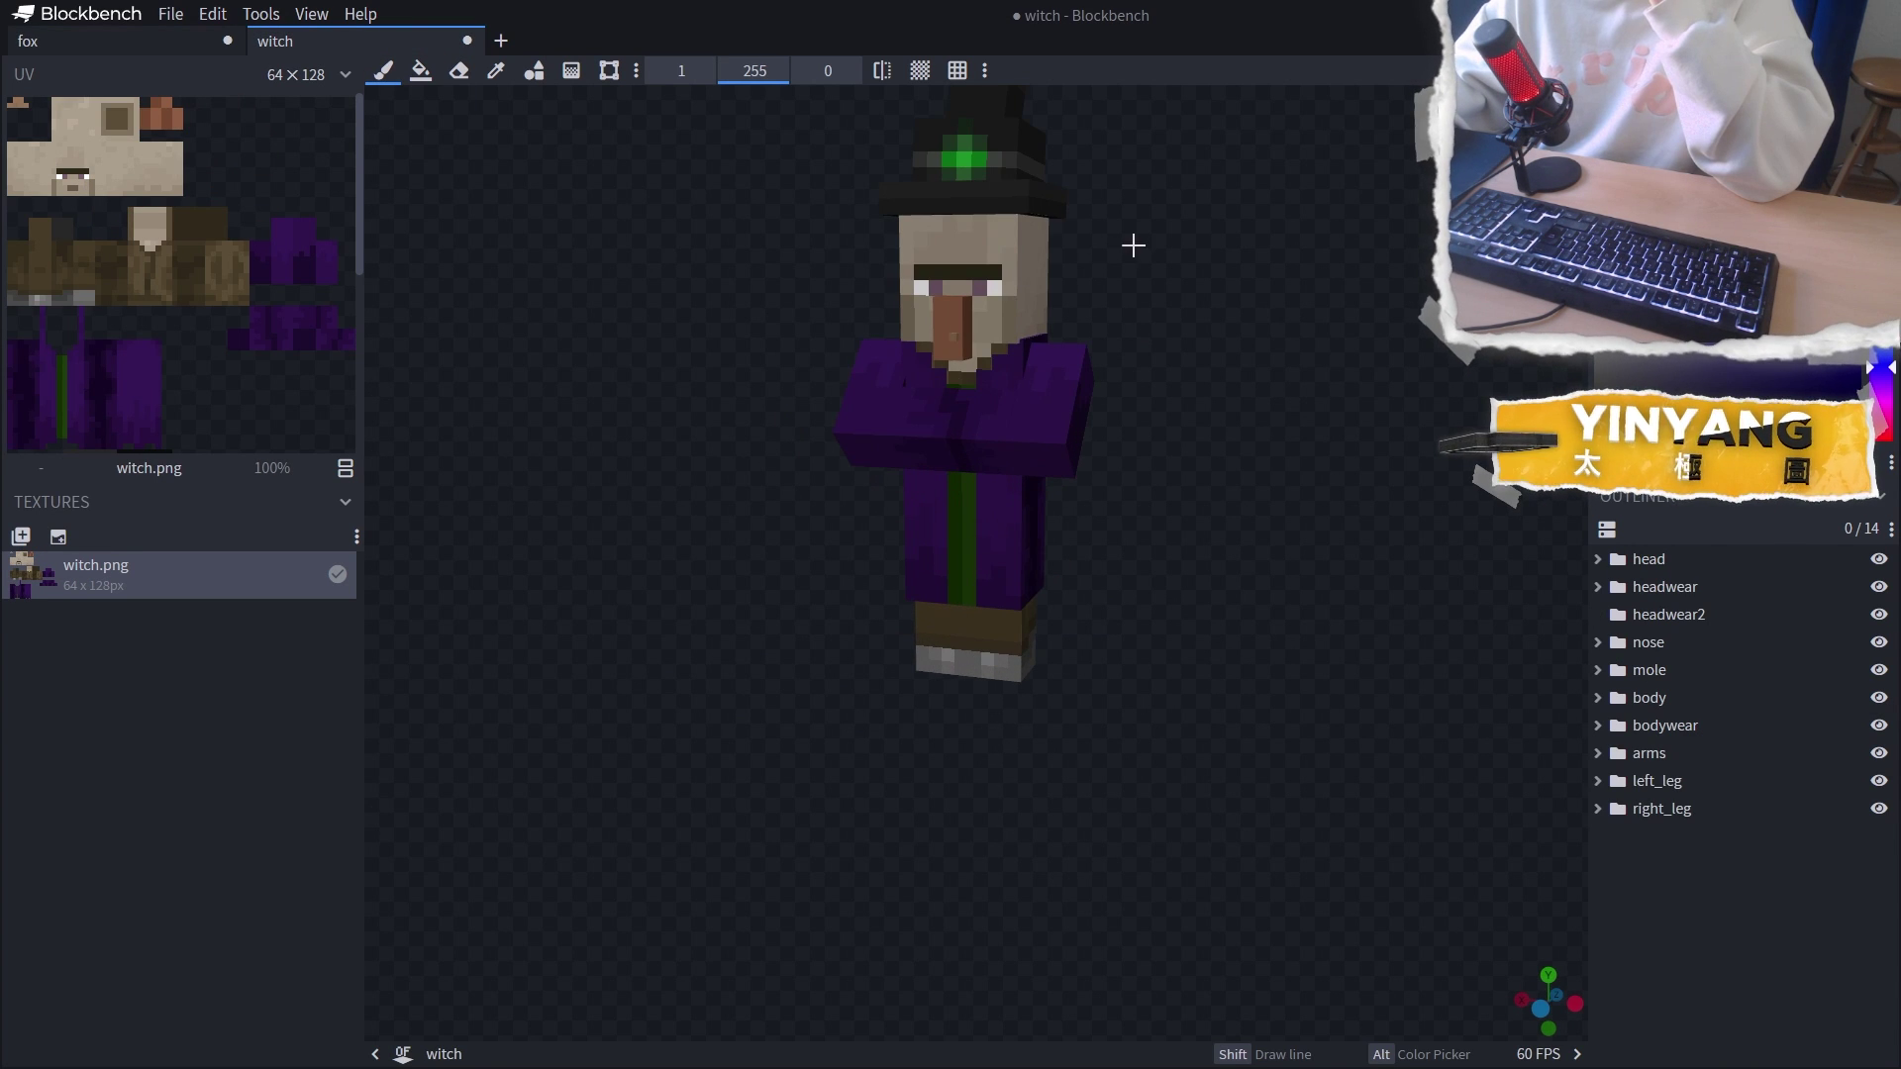
pyautogui.moveTo(1134, 245); pyautogui.dragTo(1156, 311)
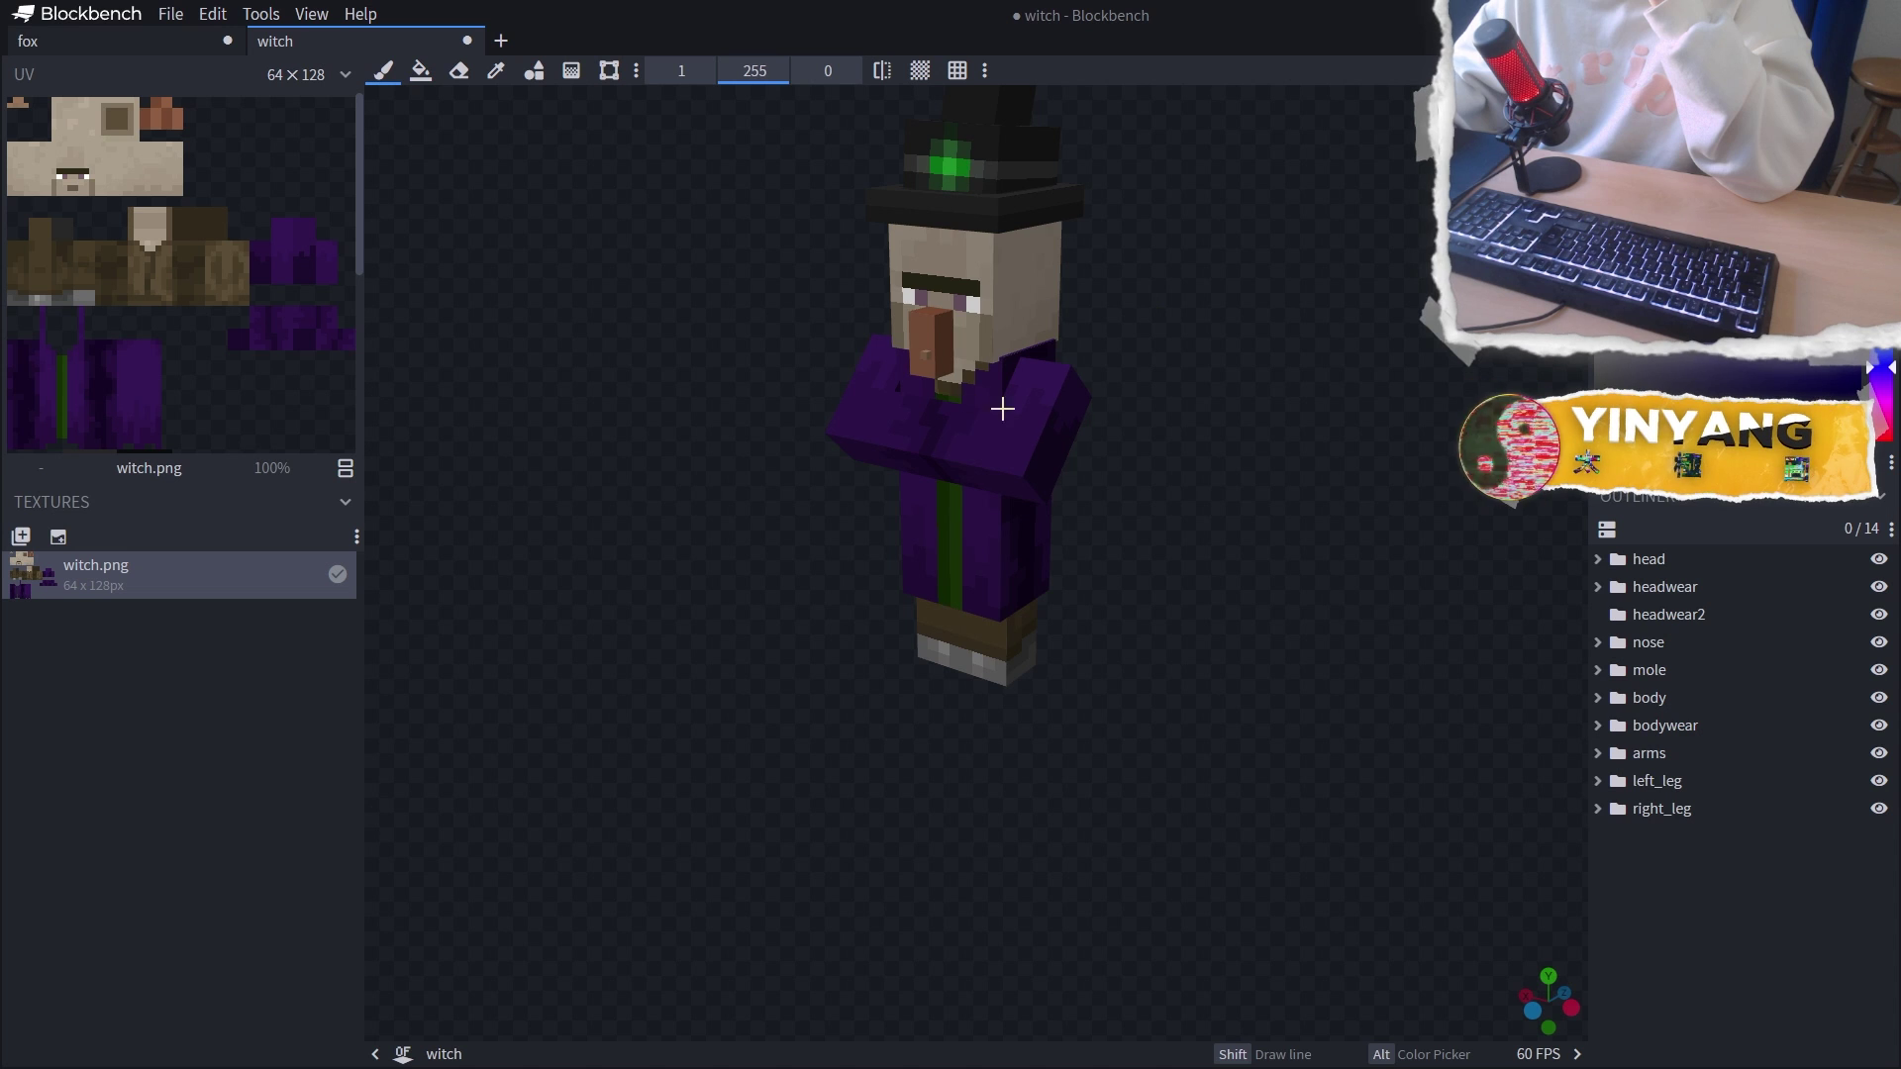
pyautogui.moveTo(1002, 409); pyautogui.dragTo(1078, 411)
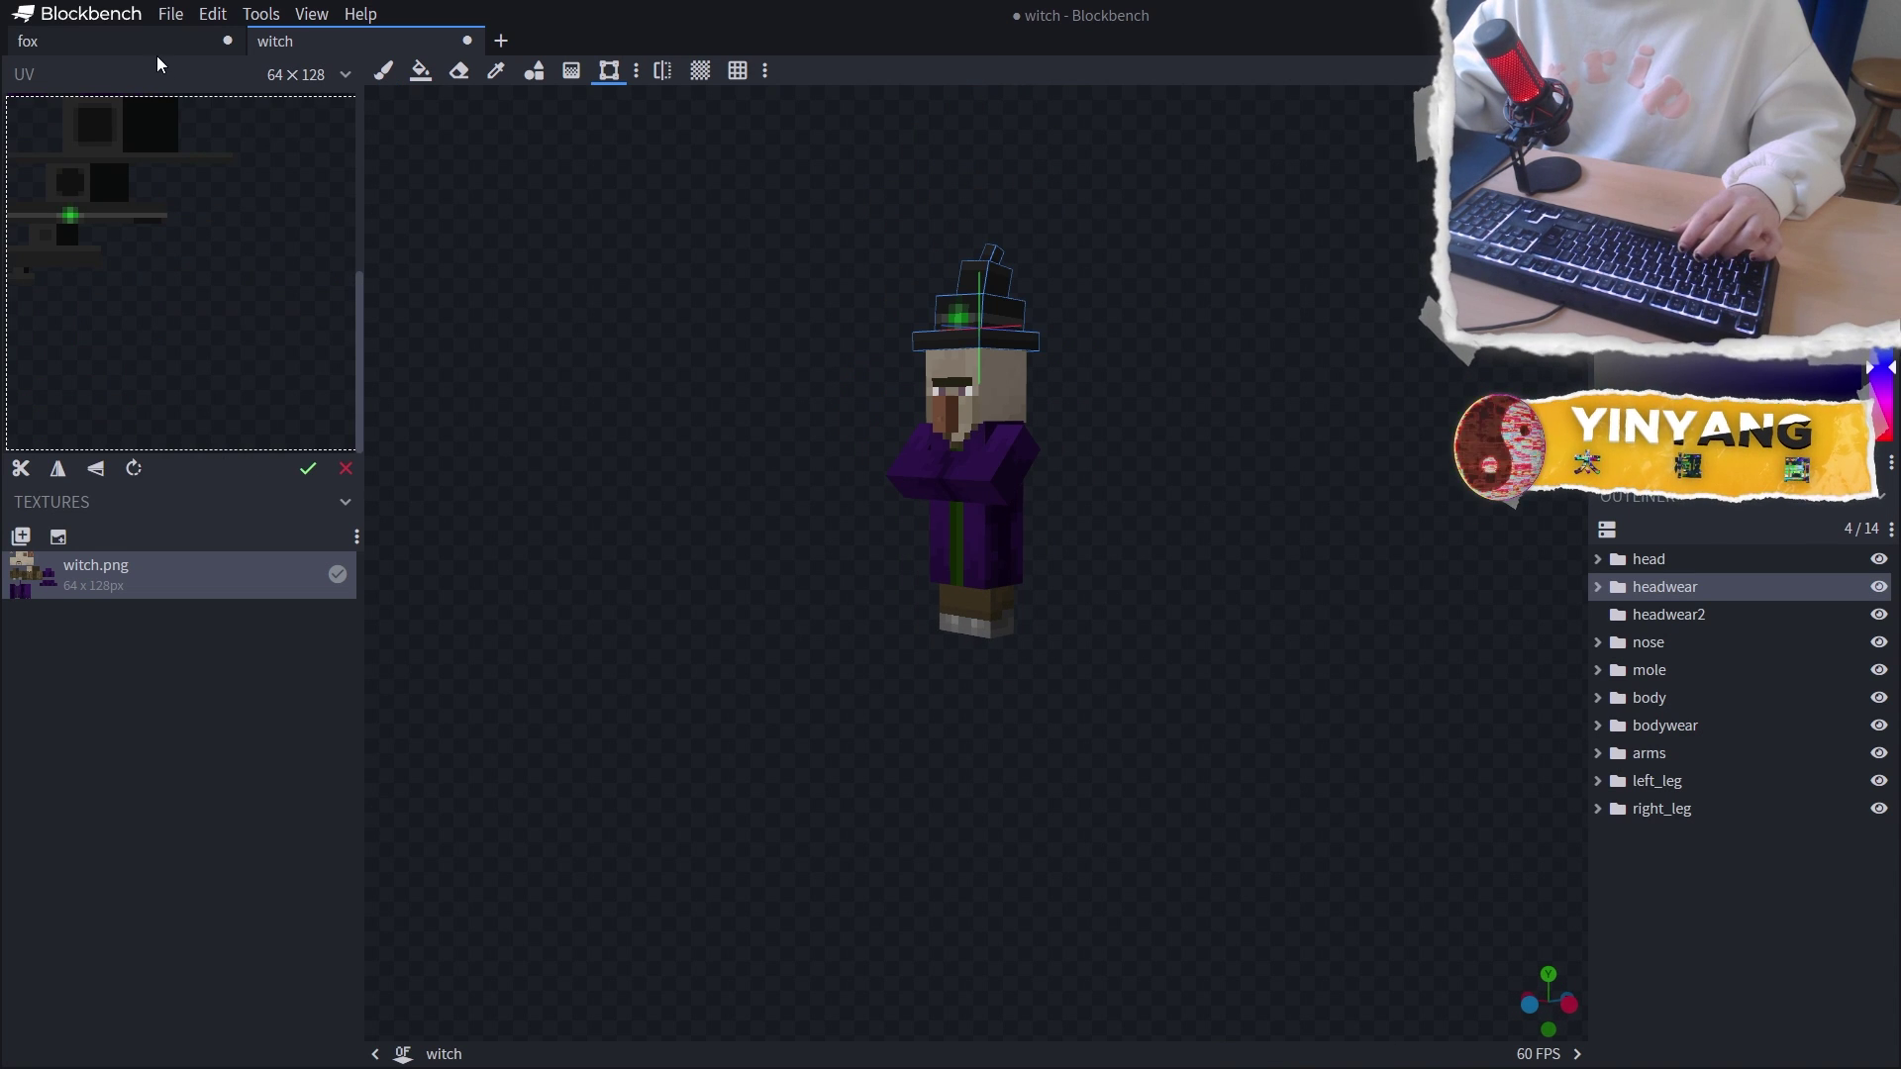
# Paste the witch's headwear group and its hat texture area into the fox model
pyautogui.click(159, 45)
pyautogui.scroll(2, 92, 402)
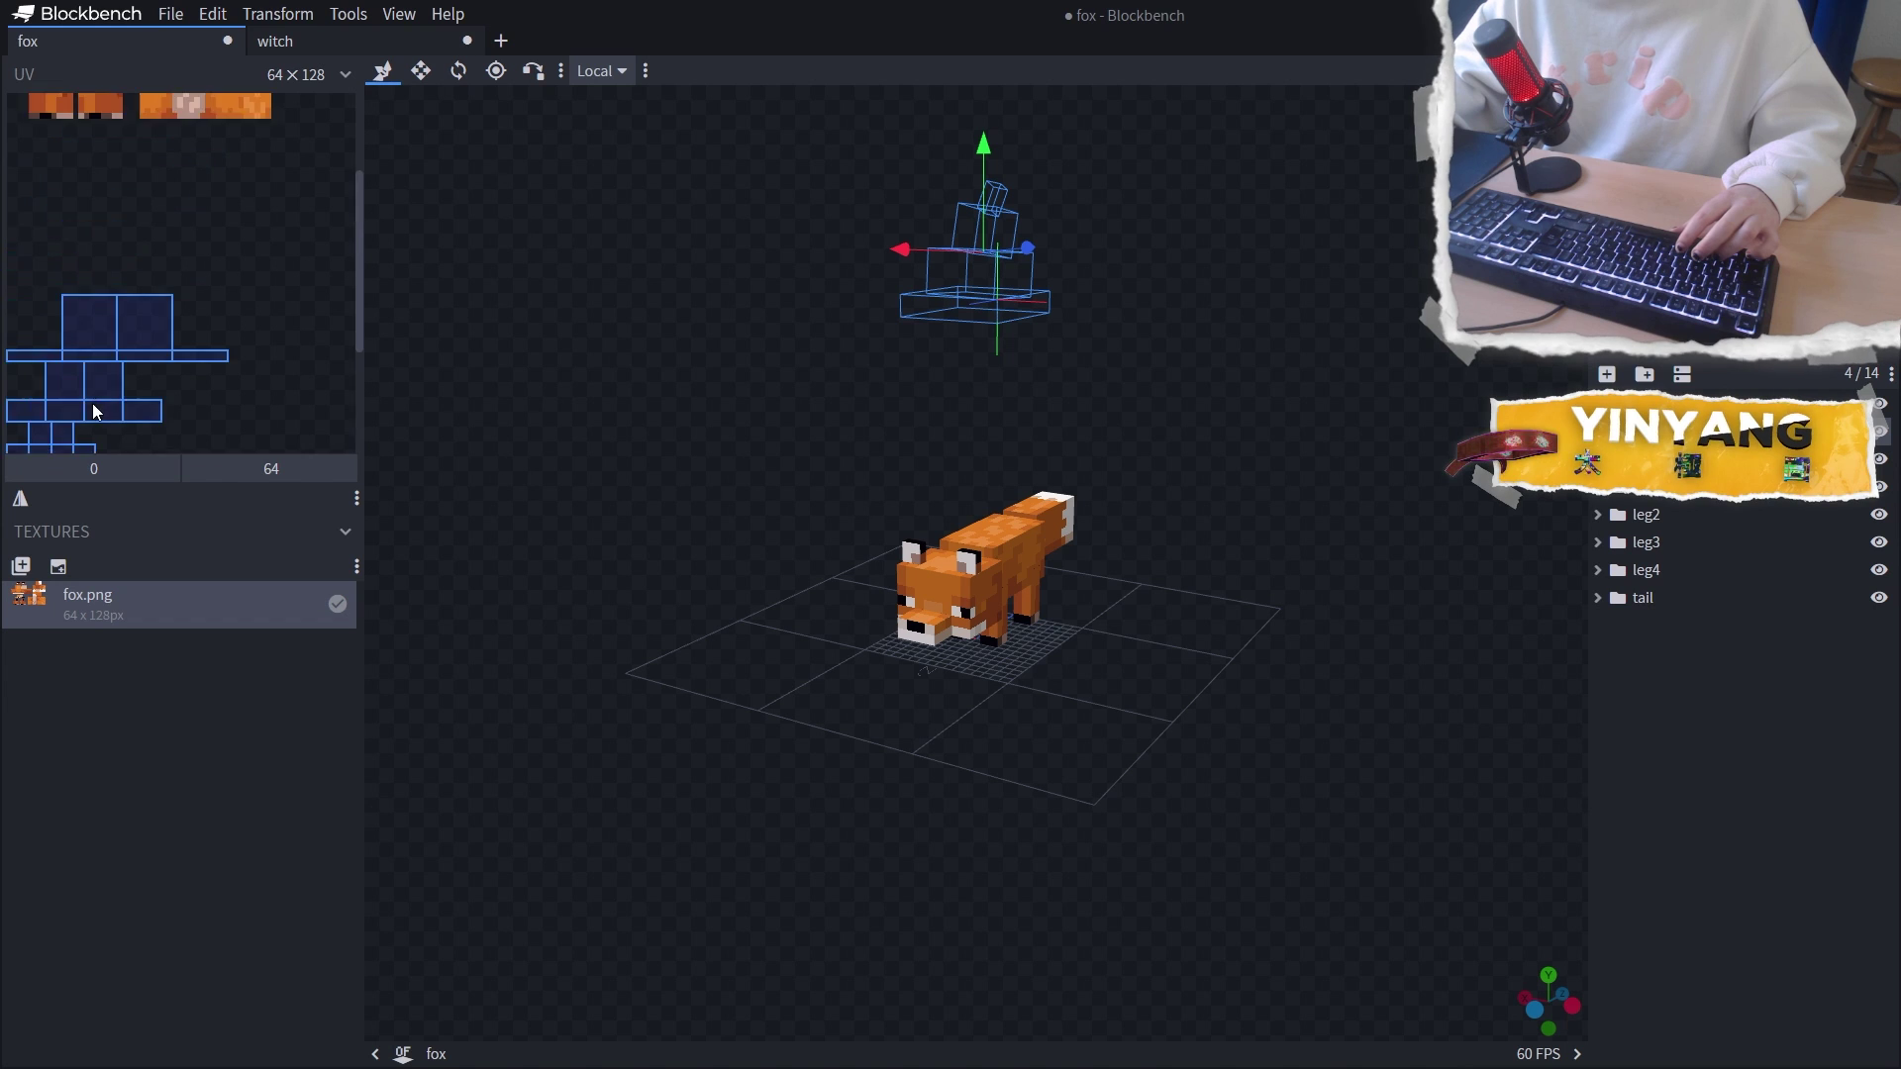
pyautogui.scroll(-2, 92, 402)
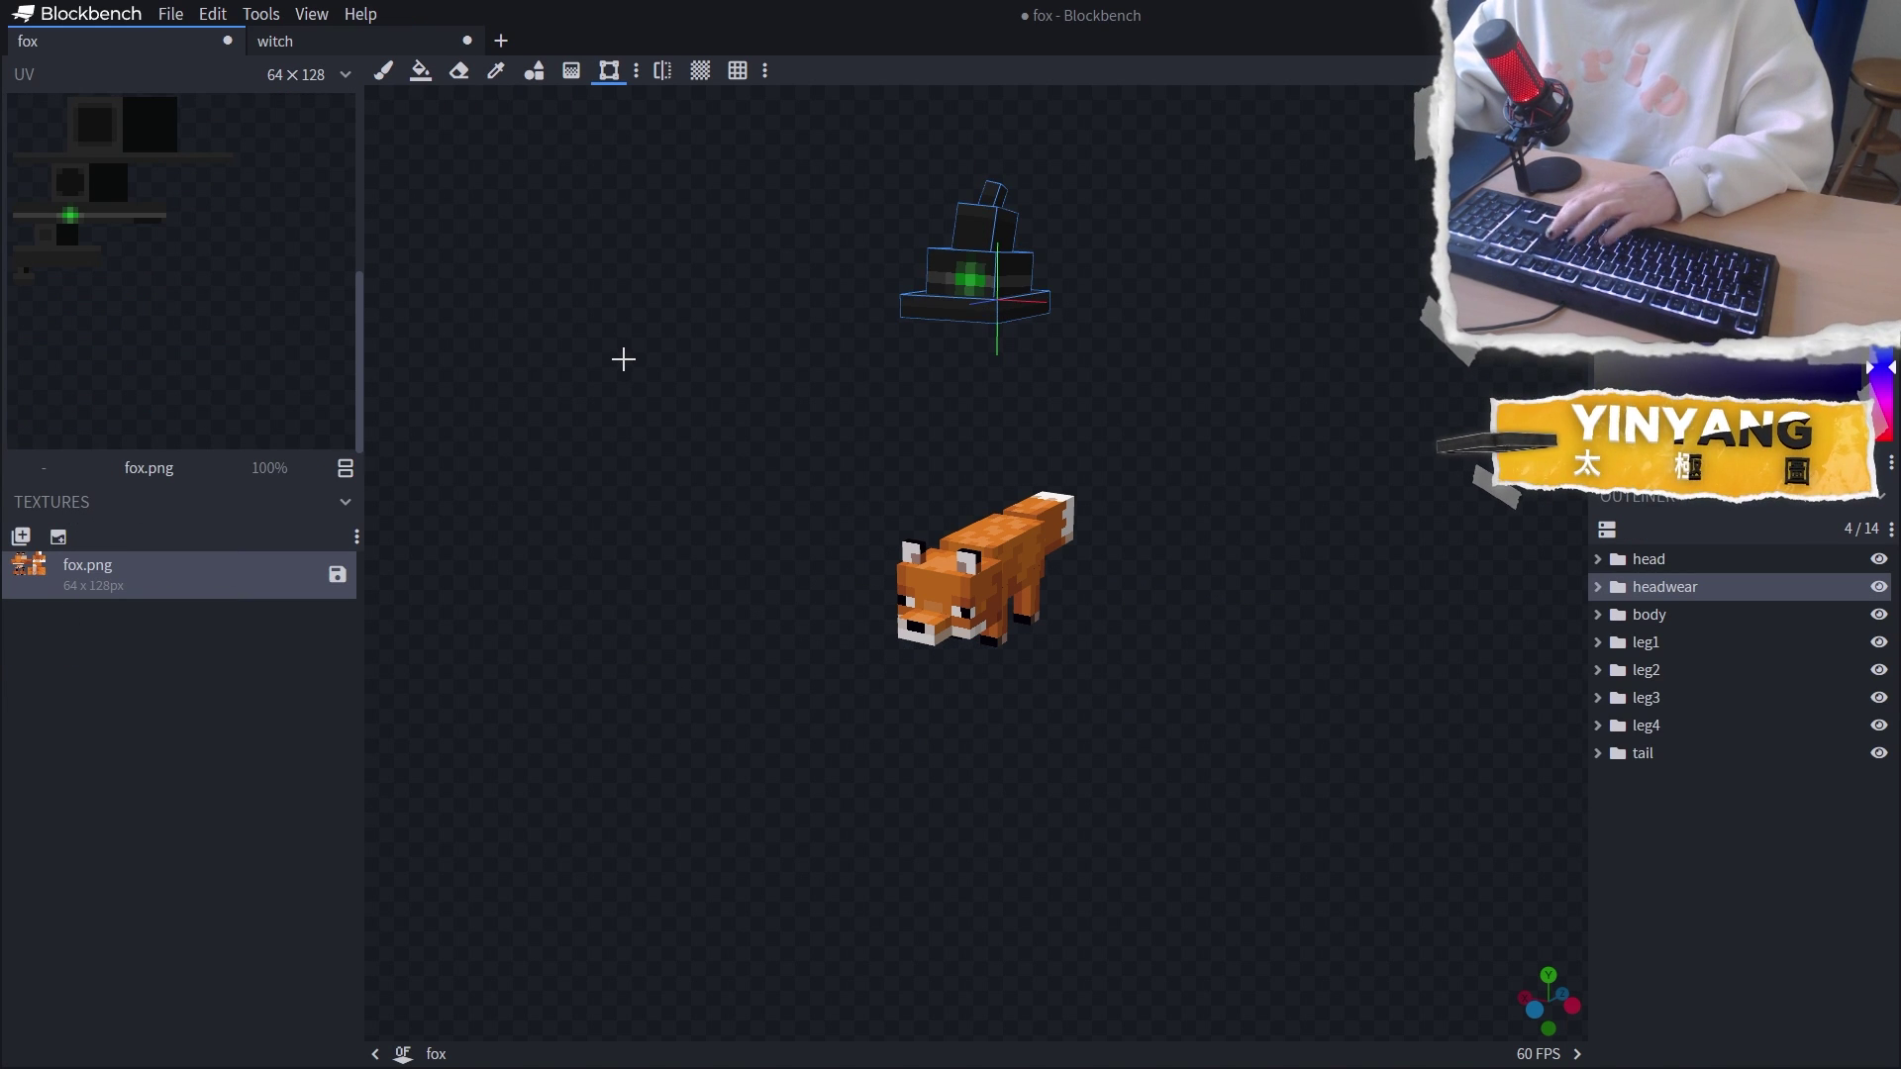
# Position the pasted witch hat on top of the fox's head in place of its ears
pyautogui.moveTo(1043, 338); pyautogui.dragTo(1316, 370)
pyautogui.scroll(5, 1315, 369)
pyautogui.moveTo(882, 347); pyautogui.dragTo(982, 373)
pyautogui.scroll(-5, 814, 366)
pyautogui.press('Tab')
pyautogui.moveTo(807, 388); pyautogui.dragTo(957, 362)
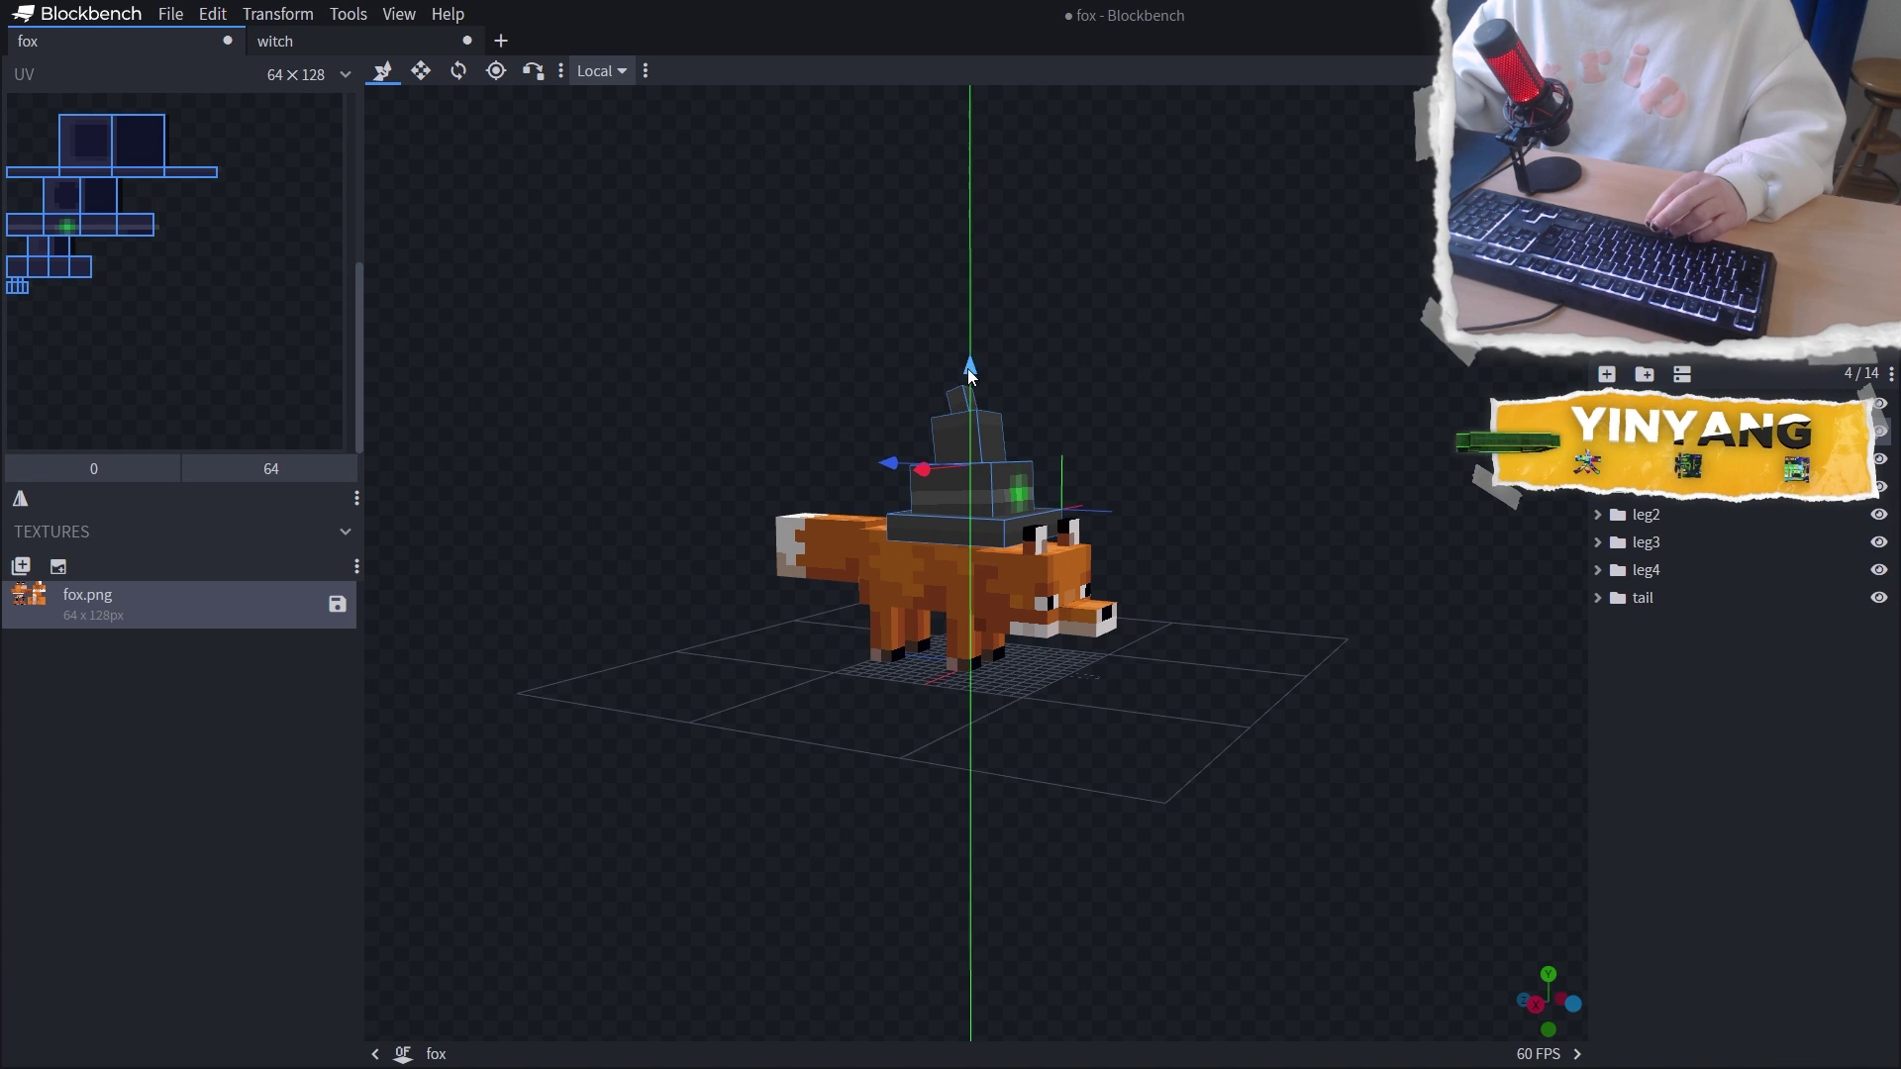
pyautogui.moveTo(969, 377); pyautogui.dragTo(969, 392)
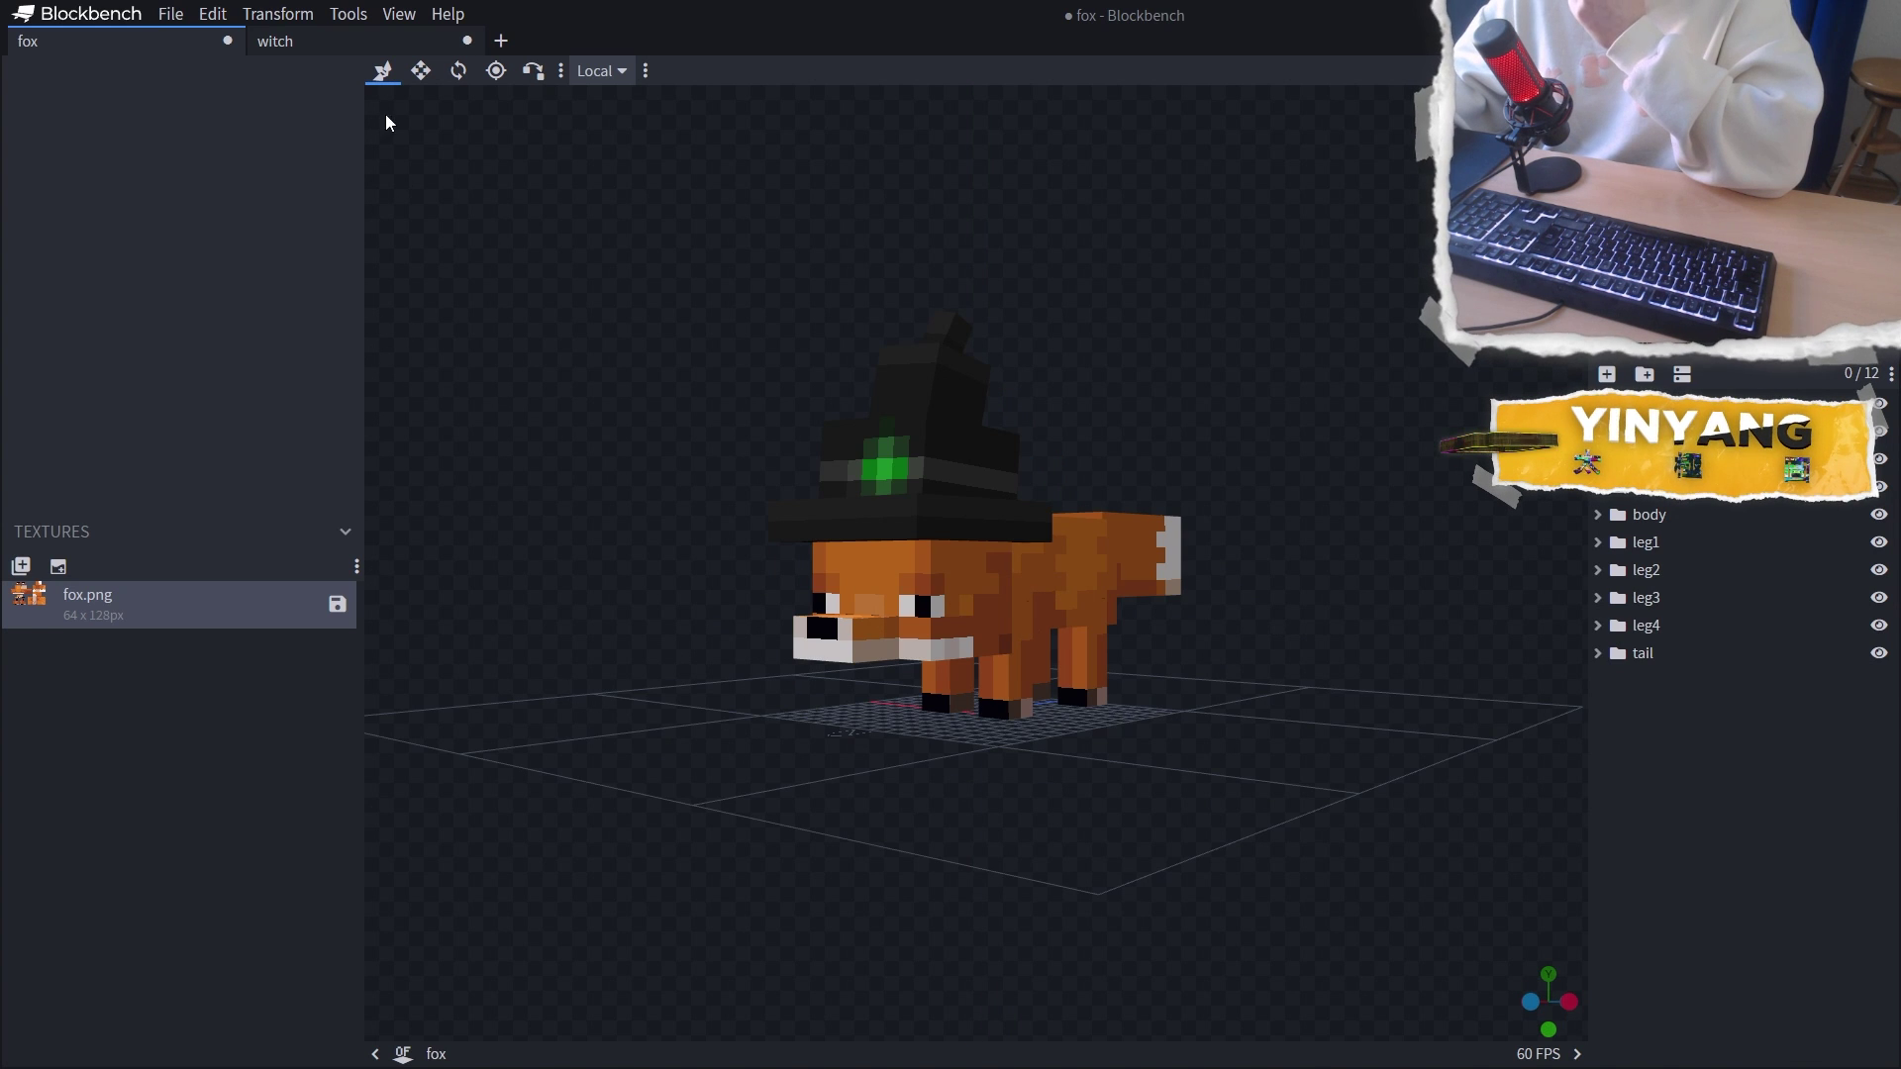
# Replace the fox's snout with the witch's nose and mole, including their textures
pyautogui.click(297, 41)
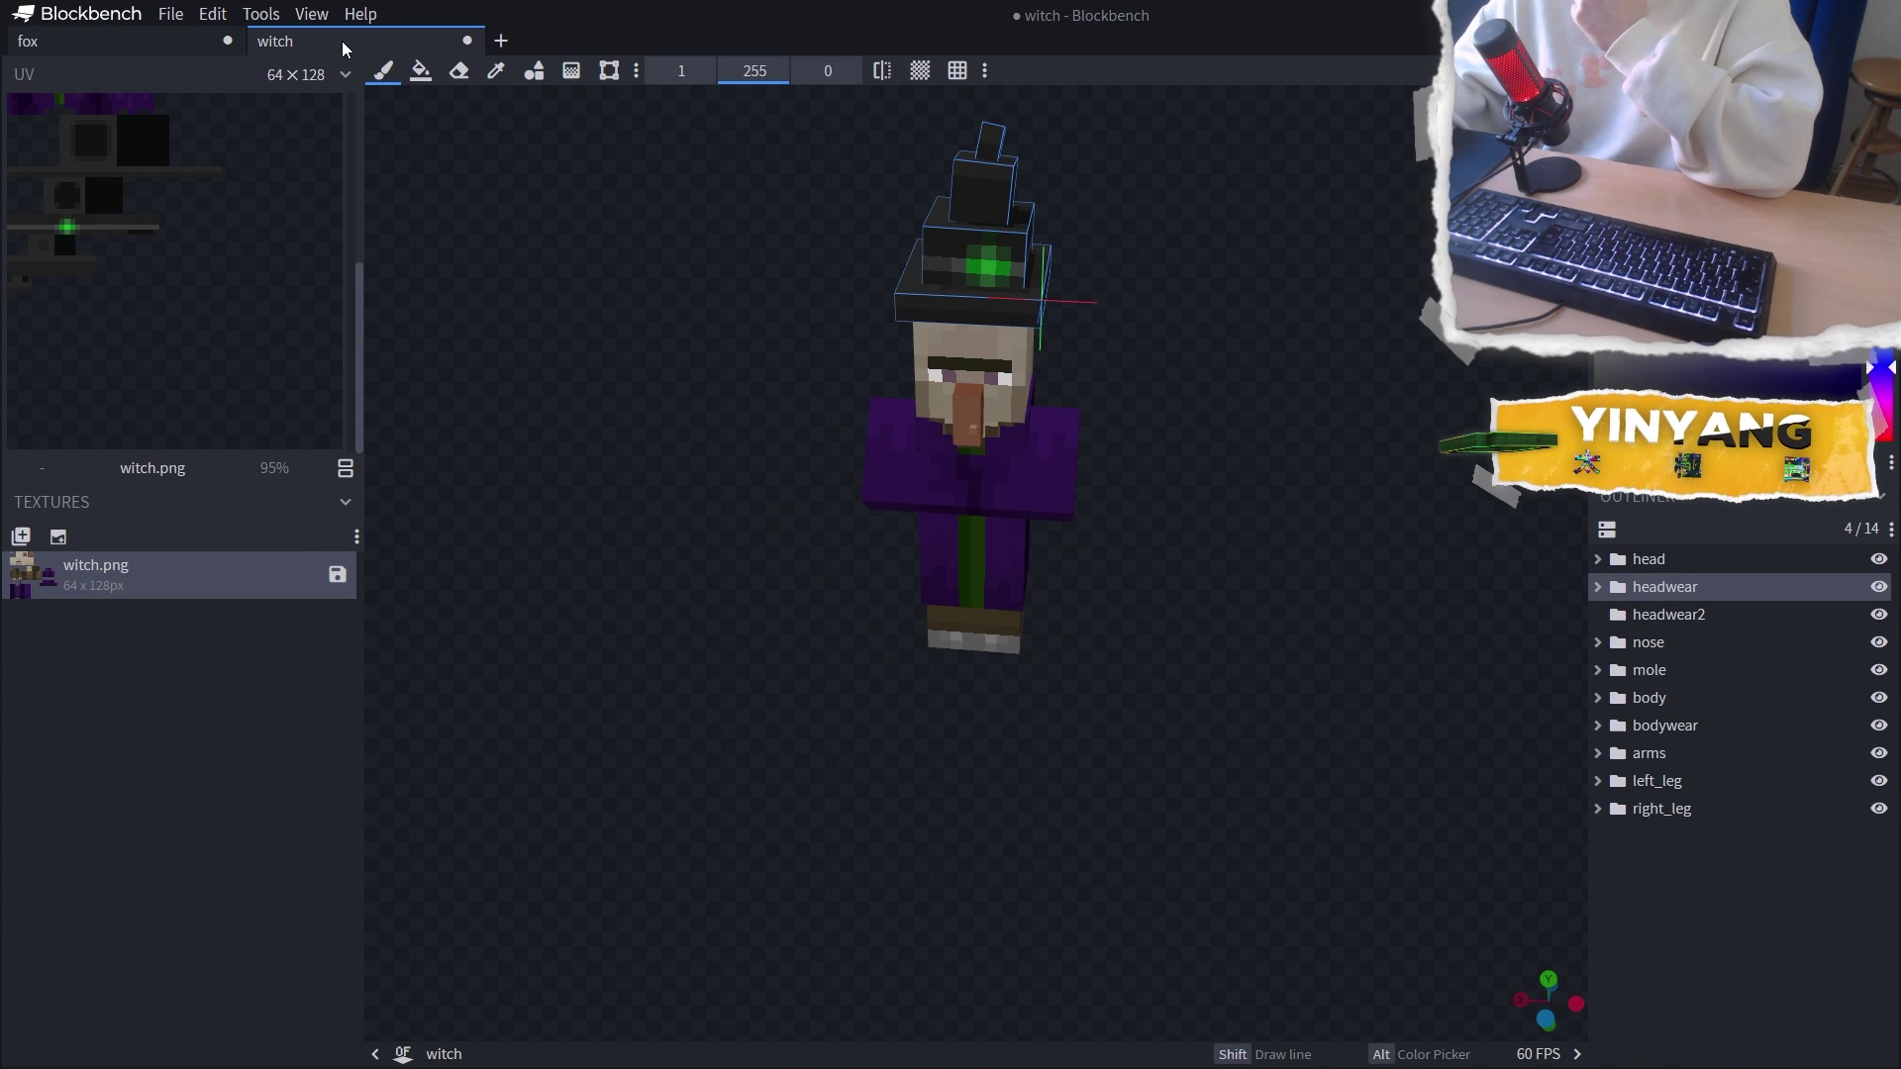
pyautogui.click(233, 41)
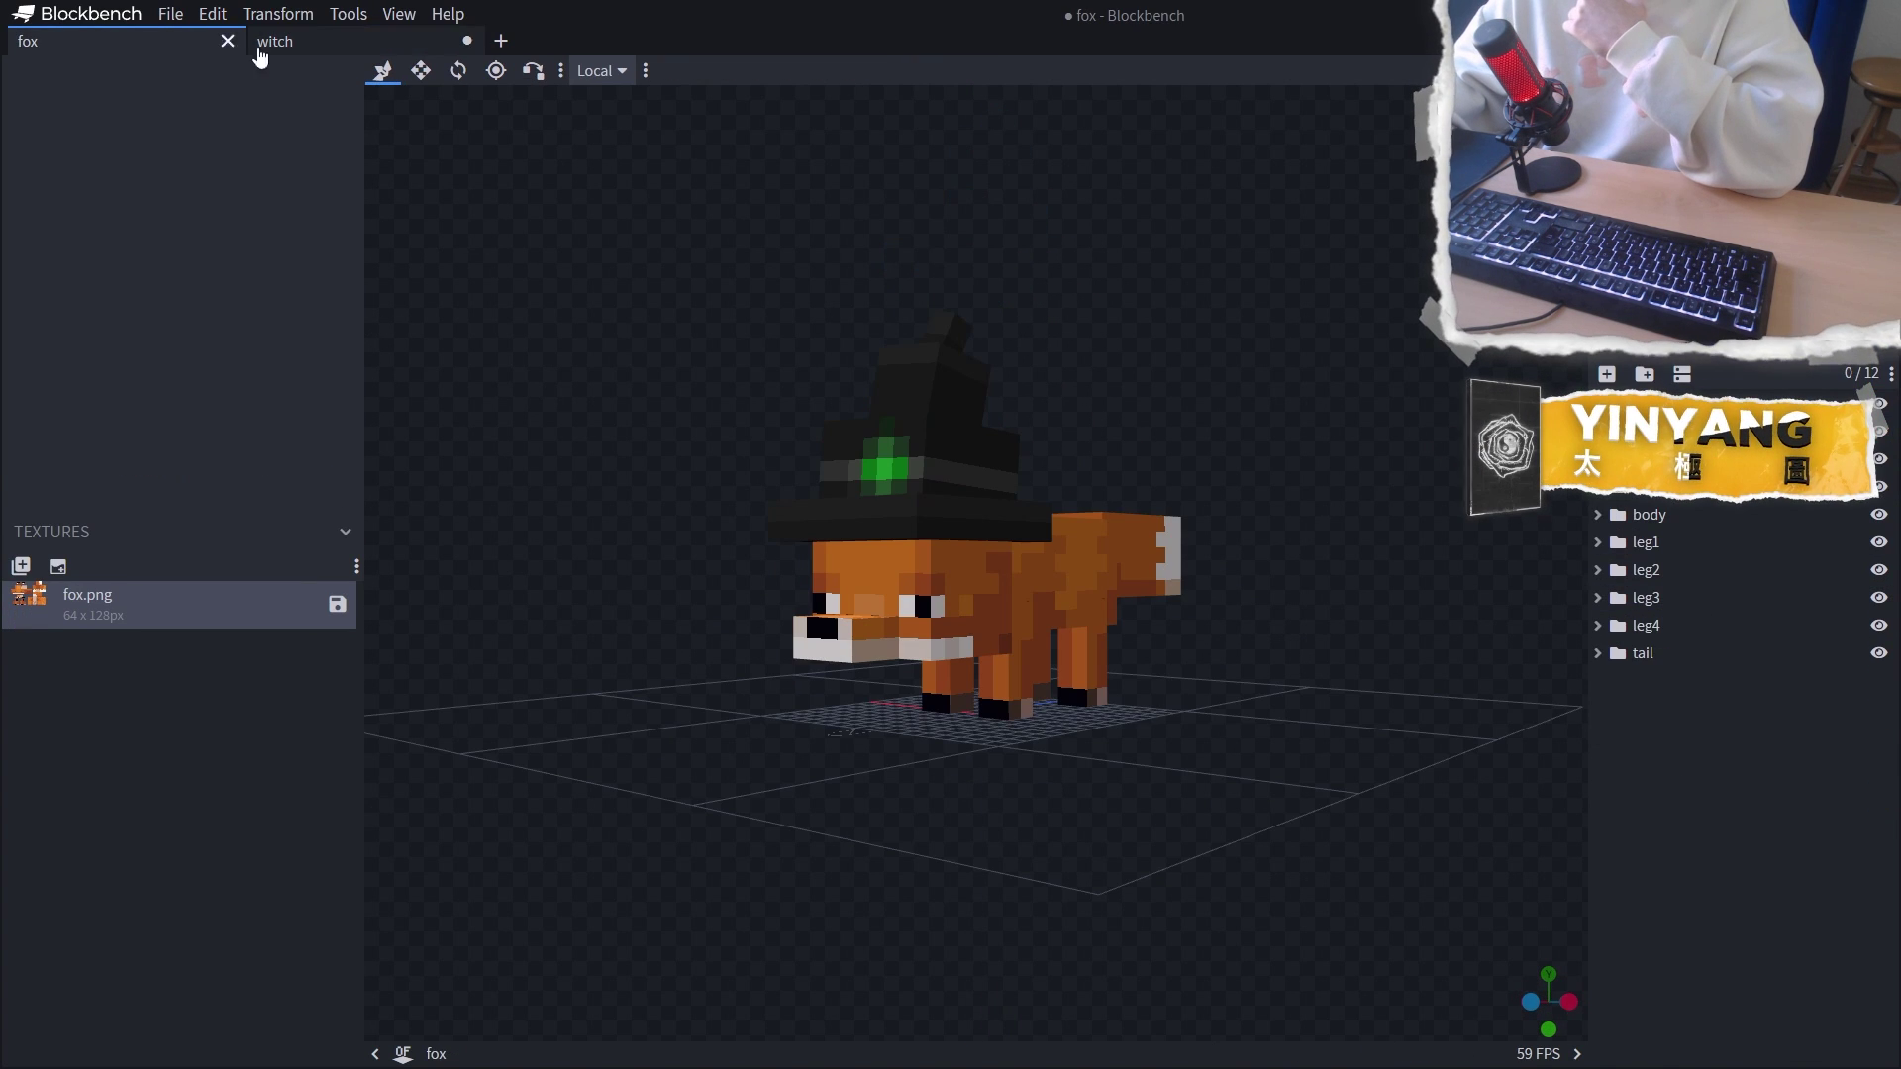
pyautogui.moveTo(802, 666); pyautogui.dragTo(1252, 644)
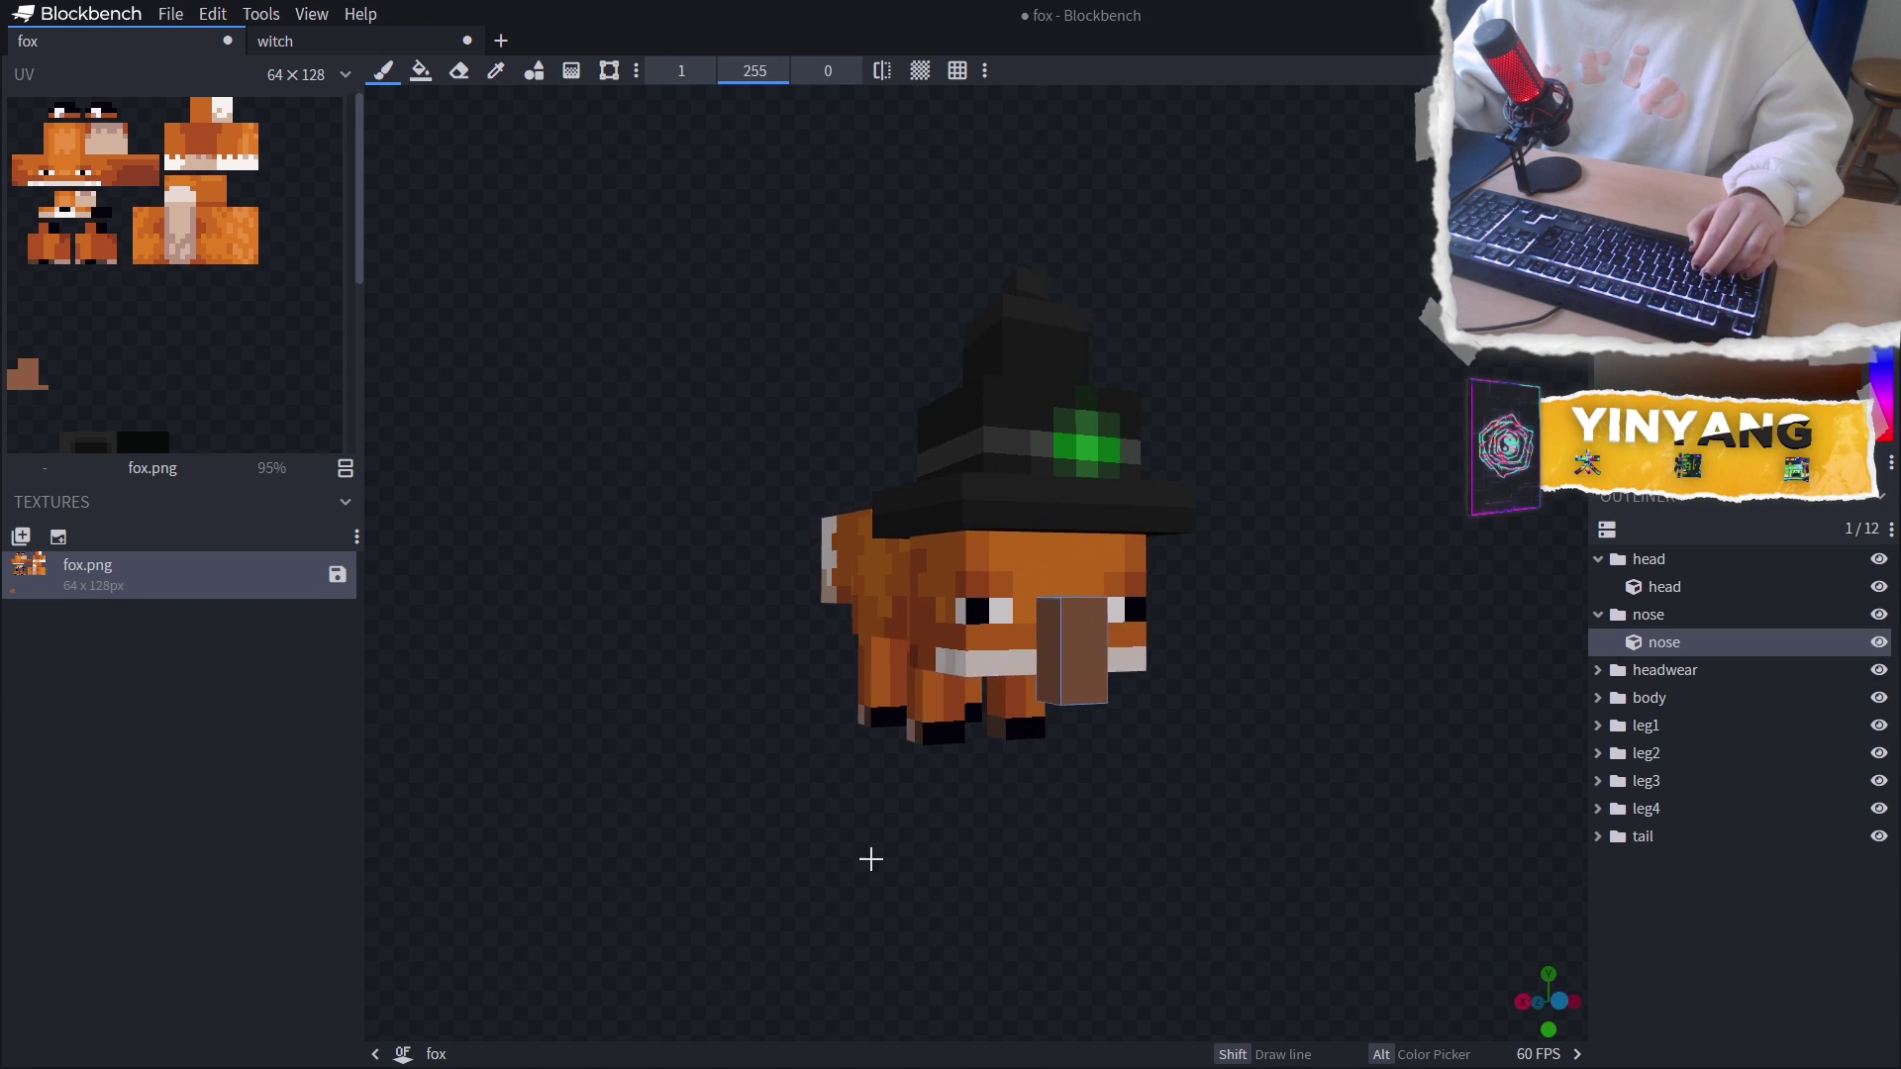
pyautogui.moveTo(870, 861)
pyautogui.mouseDown()
pyautogui.moveTo(823, 861)
pyautogui.moveTo(904, 864)
pyautogui.mouseUp()
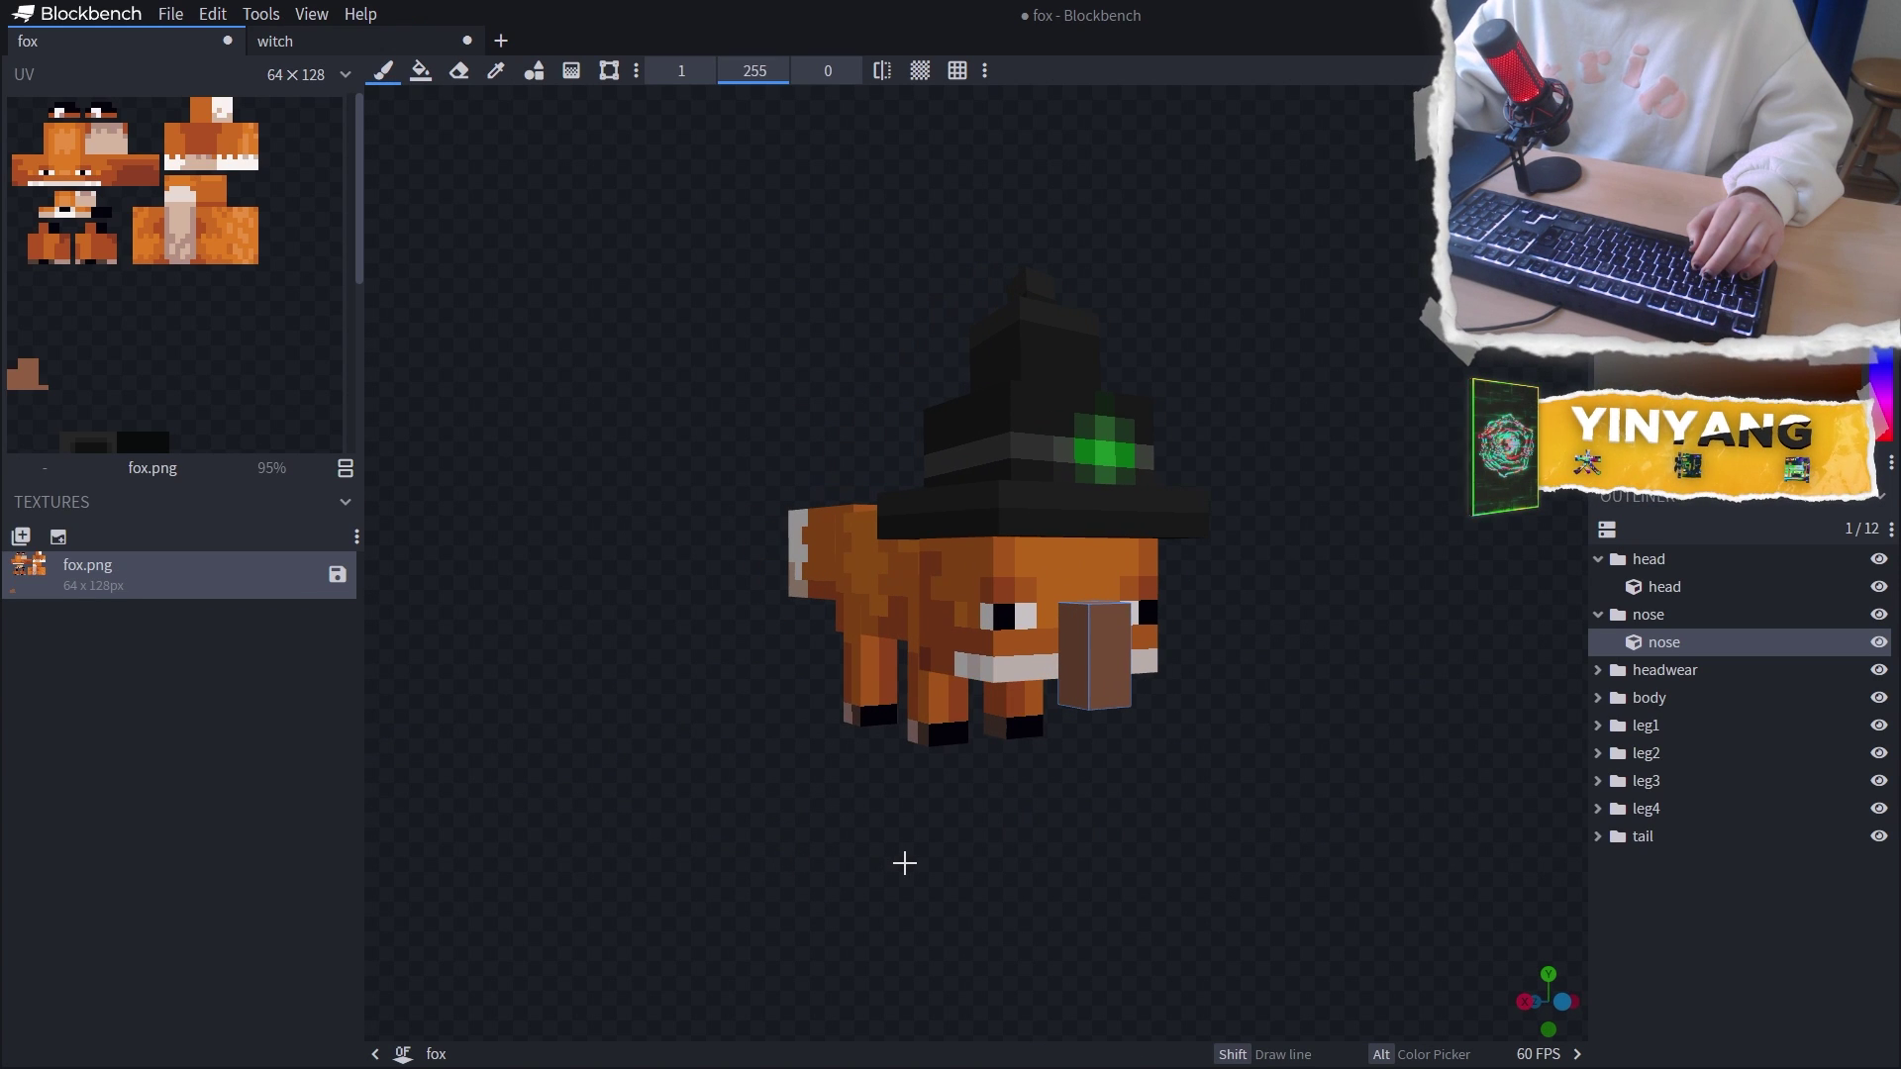
pyautogui.moveTo(1232, 803); pyautogui.dragTo(990, 781)
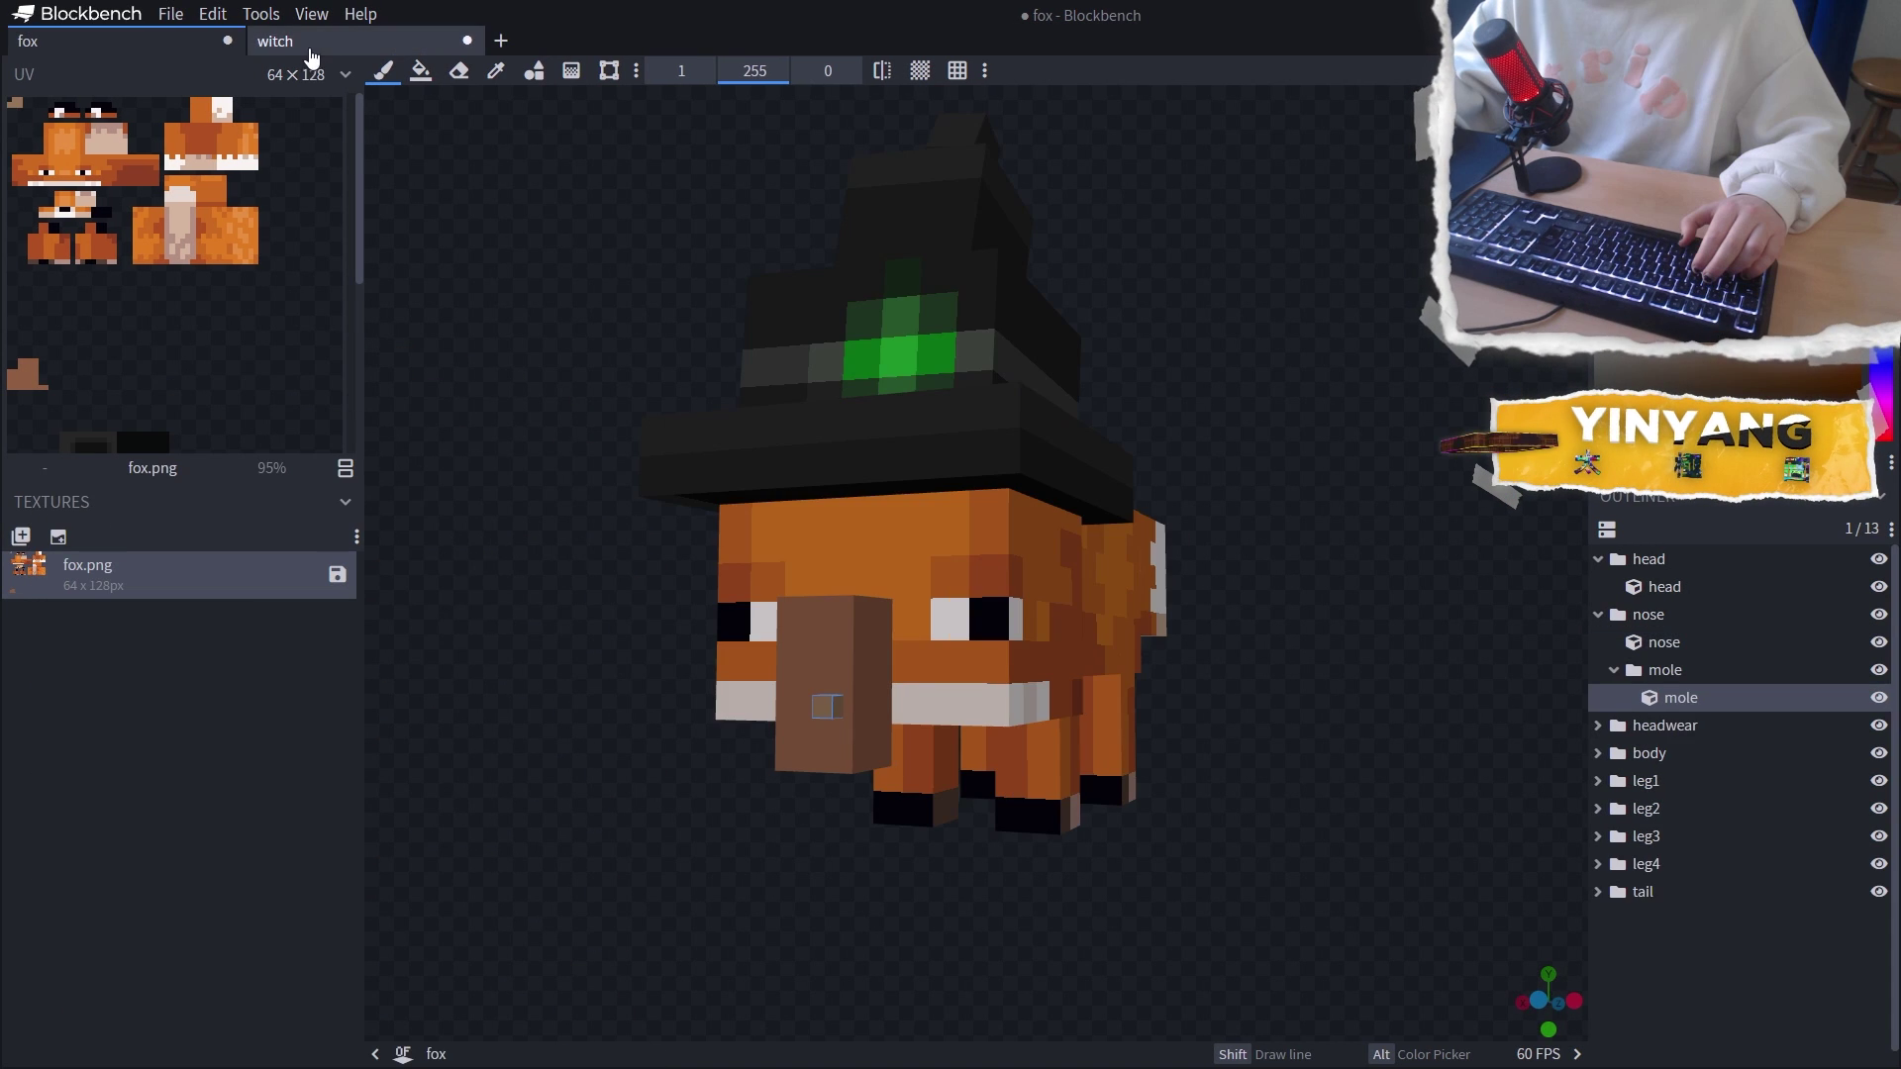
# Examine the witch's face closely for further features such as the eyebrow and clothing colours
pyautogui.click(311, 51)
pyautogui.scroll(-8, 829, 425)
pyautogui.moveTo(1282, 611); pyautogui.dragTo(1287, 534)
pyautogui.scroll(-4, 1089, 544)
pyautogui.scroll(6, 1303, 331)
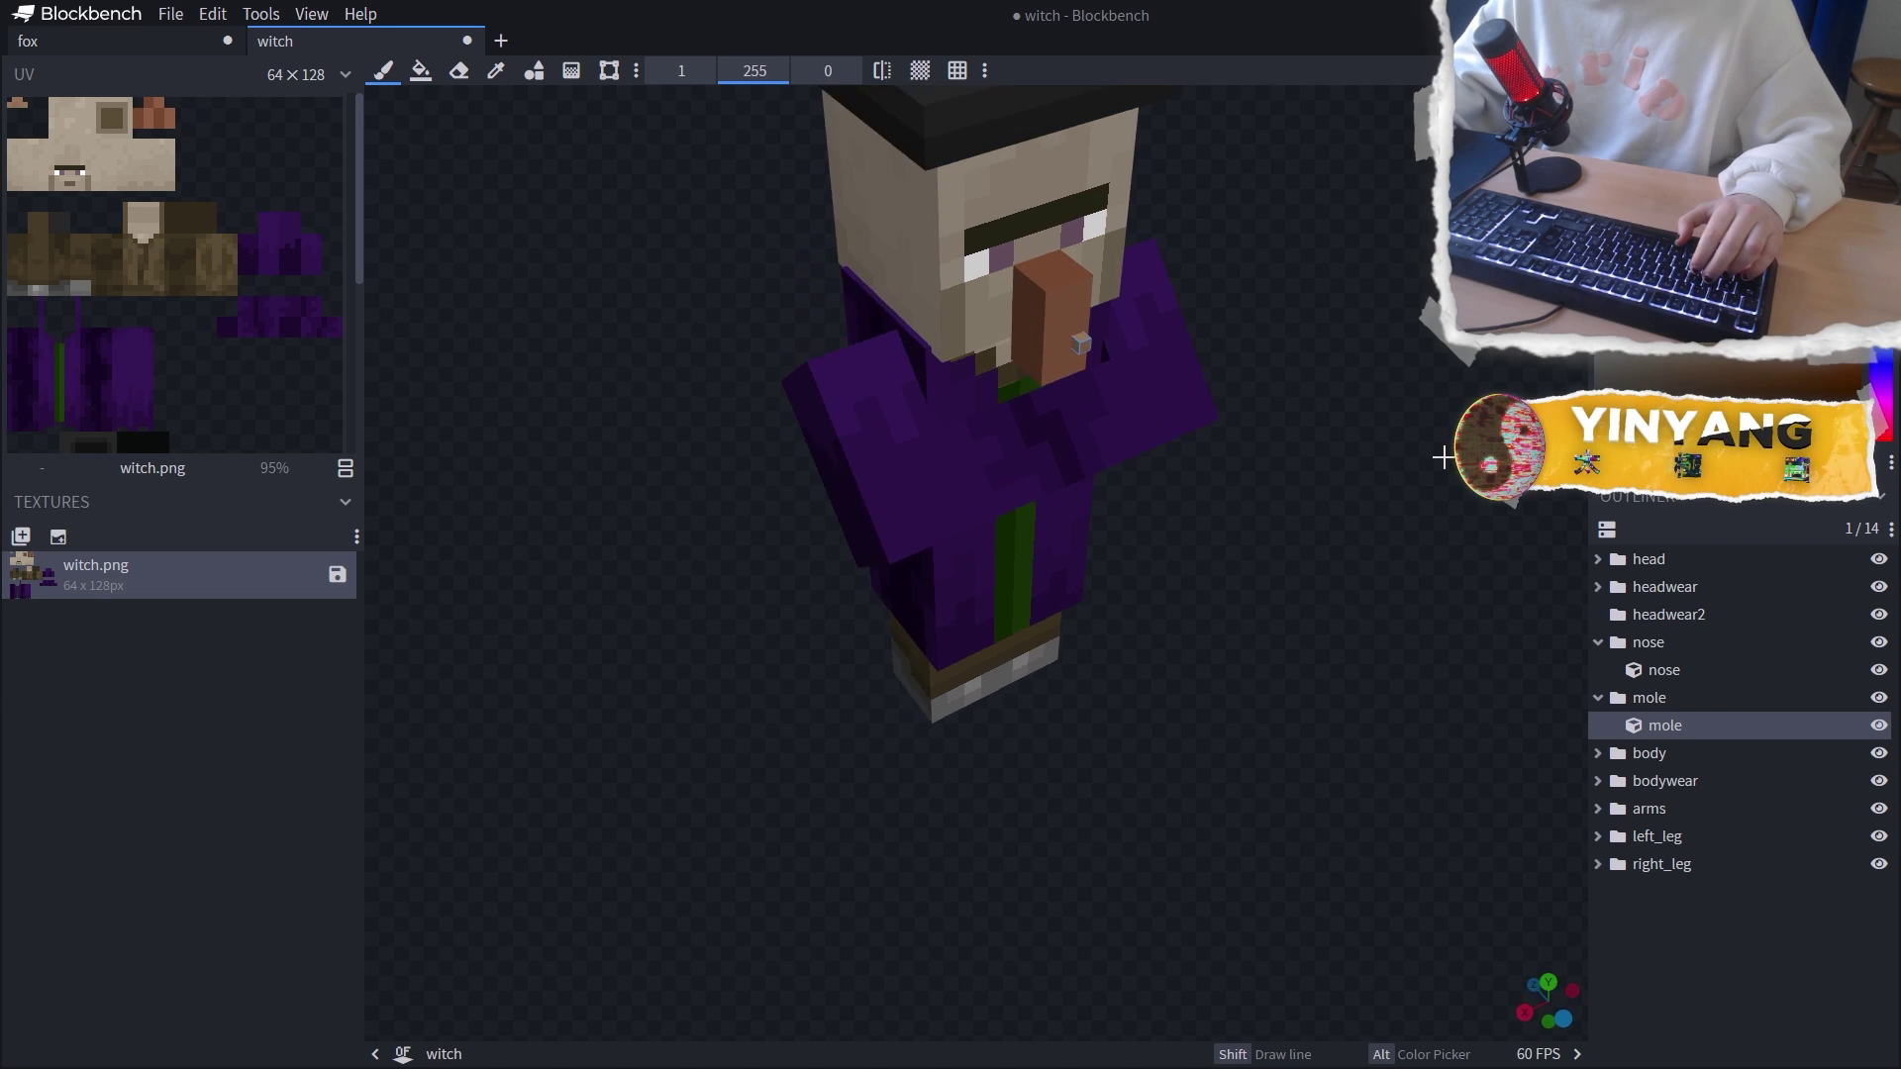
pyautogui.moveTo(1443, 458); pyautogui.dragTo(1349, 446)
pyautogui.moveTo(683, 193); pyautogui.dragTo(842, 233)
pyautogui.moveTo(1188, 347); pyautogui.dragTo(1090, 300)
pyautogui.scroll(-4, 1091, 300)
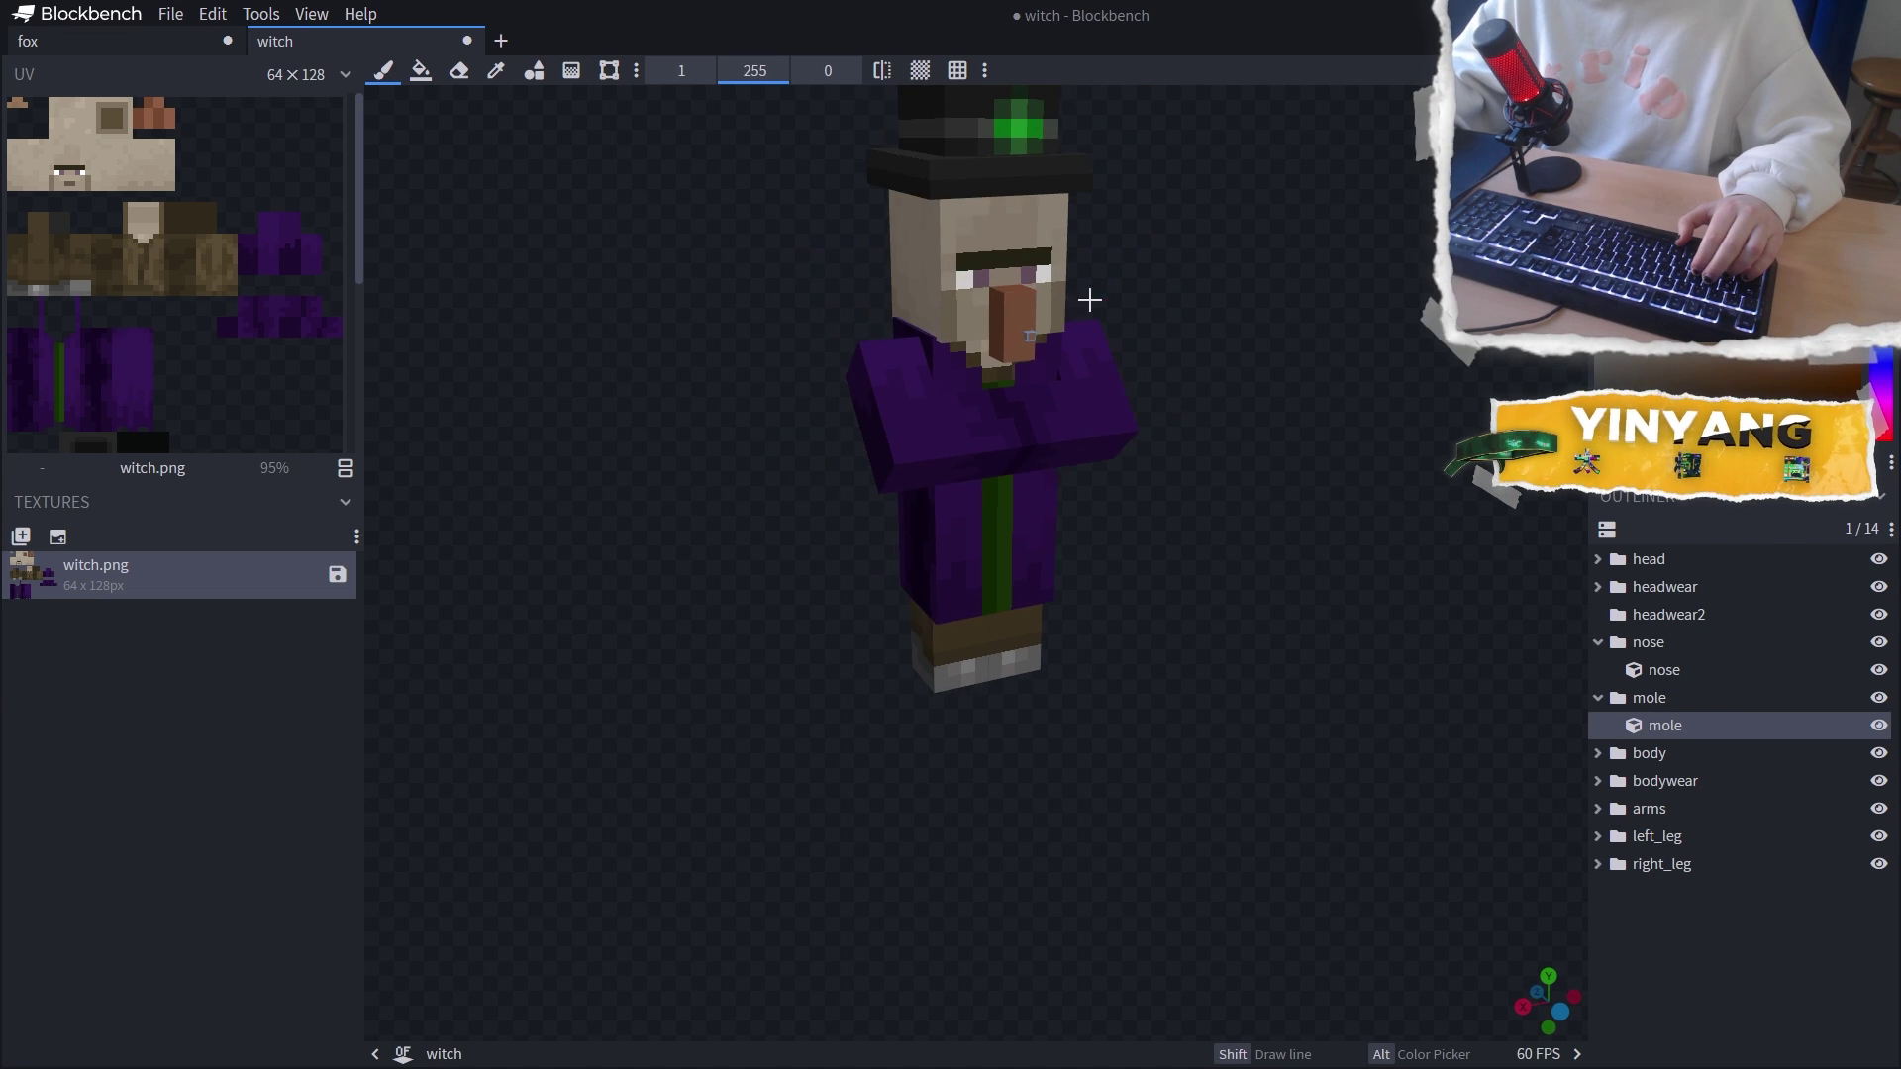
# Paint the witch's dark olive brow as a continuous band across the fox's face just above the eyes
pyautogui.click(40, 41)
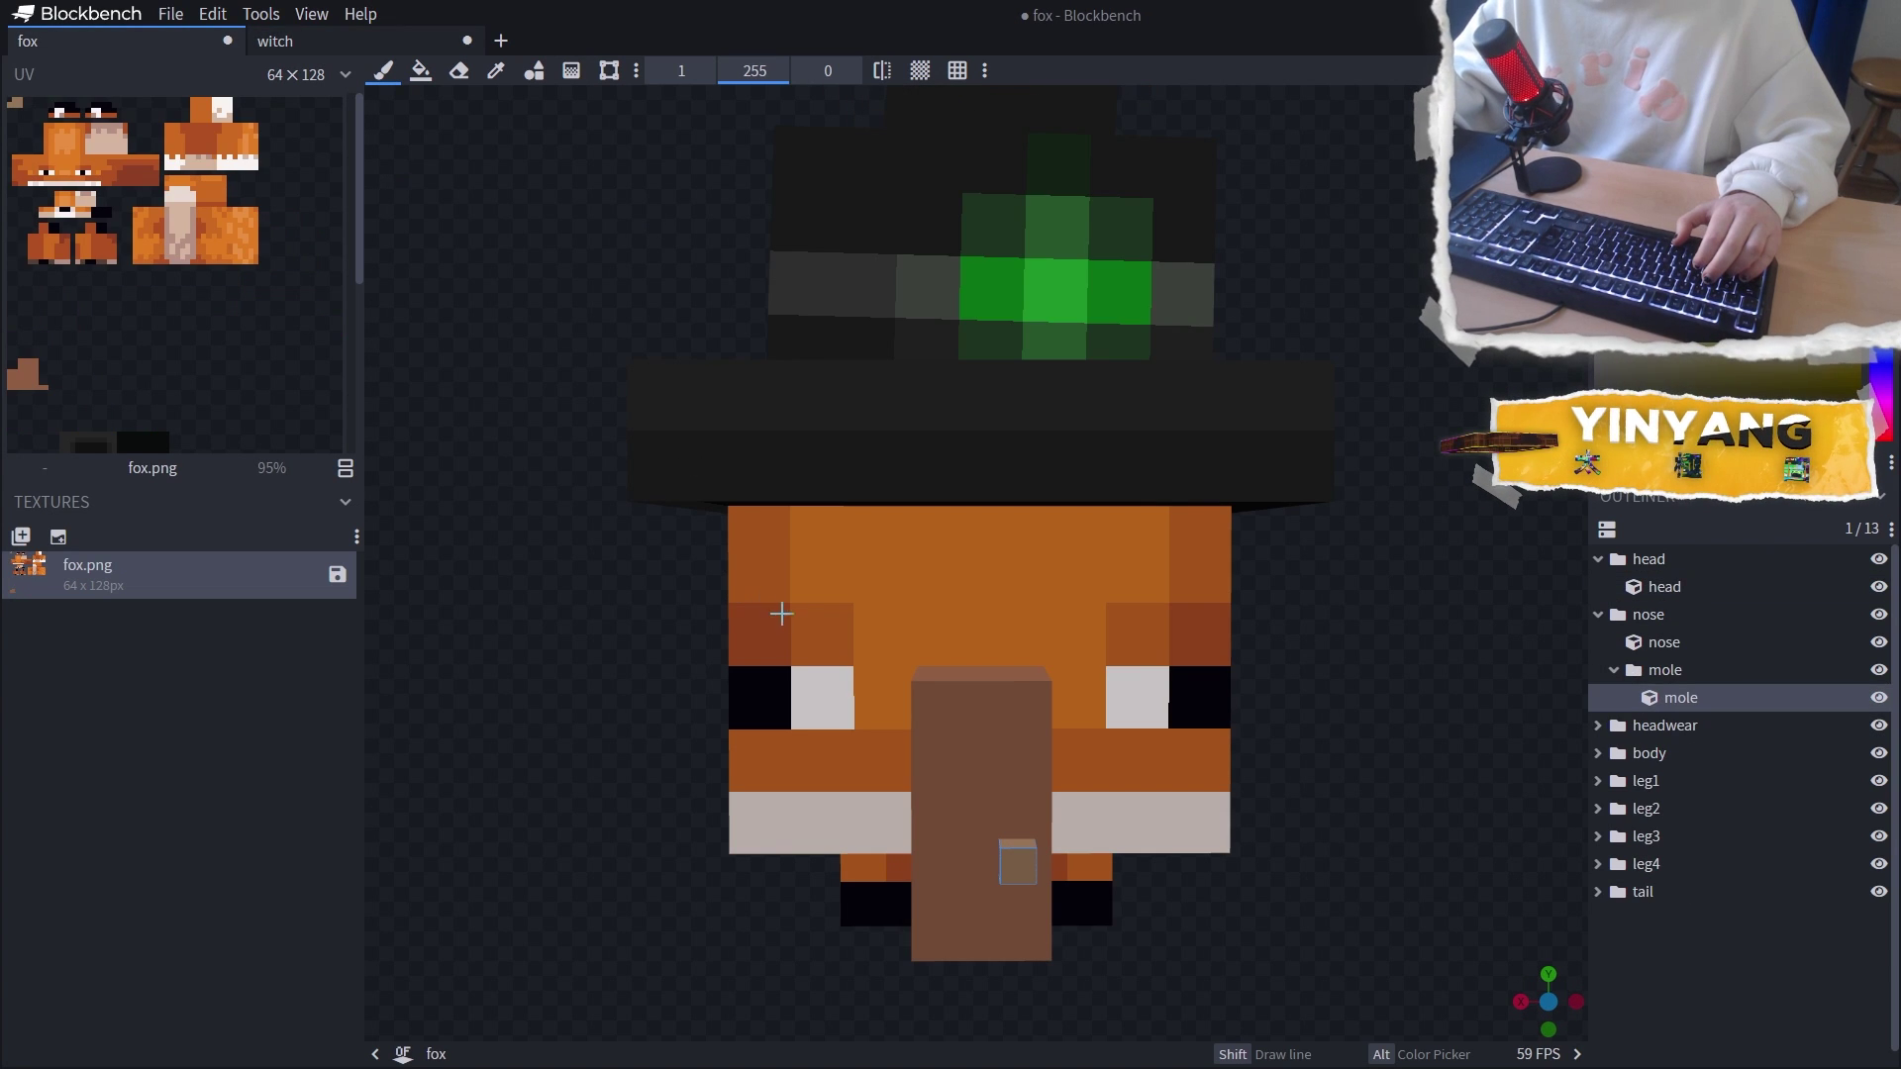
pyautogui.moveTo(781, 613)
pyautogui.mouseDown()
pyautogui.moveTo(763, 624)
pyautogui.moveTo(875, 635)
pyautogui.mouseUp()
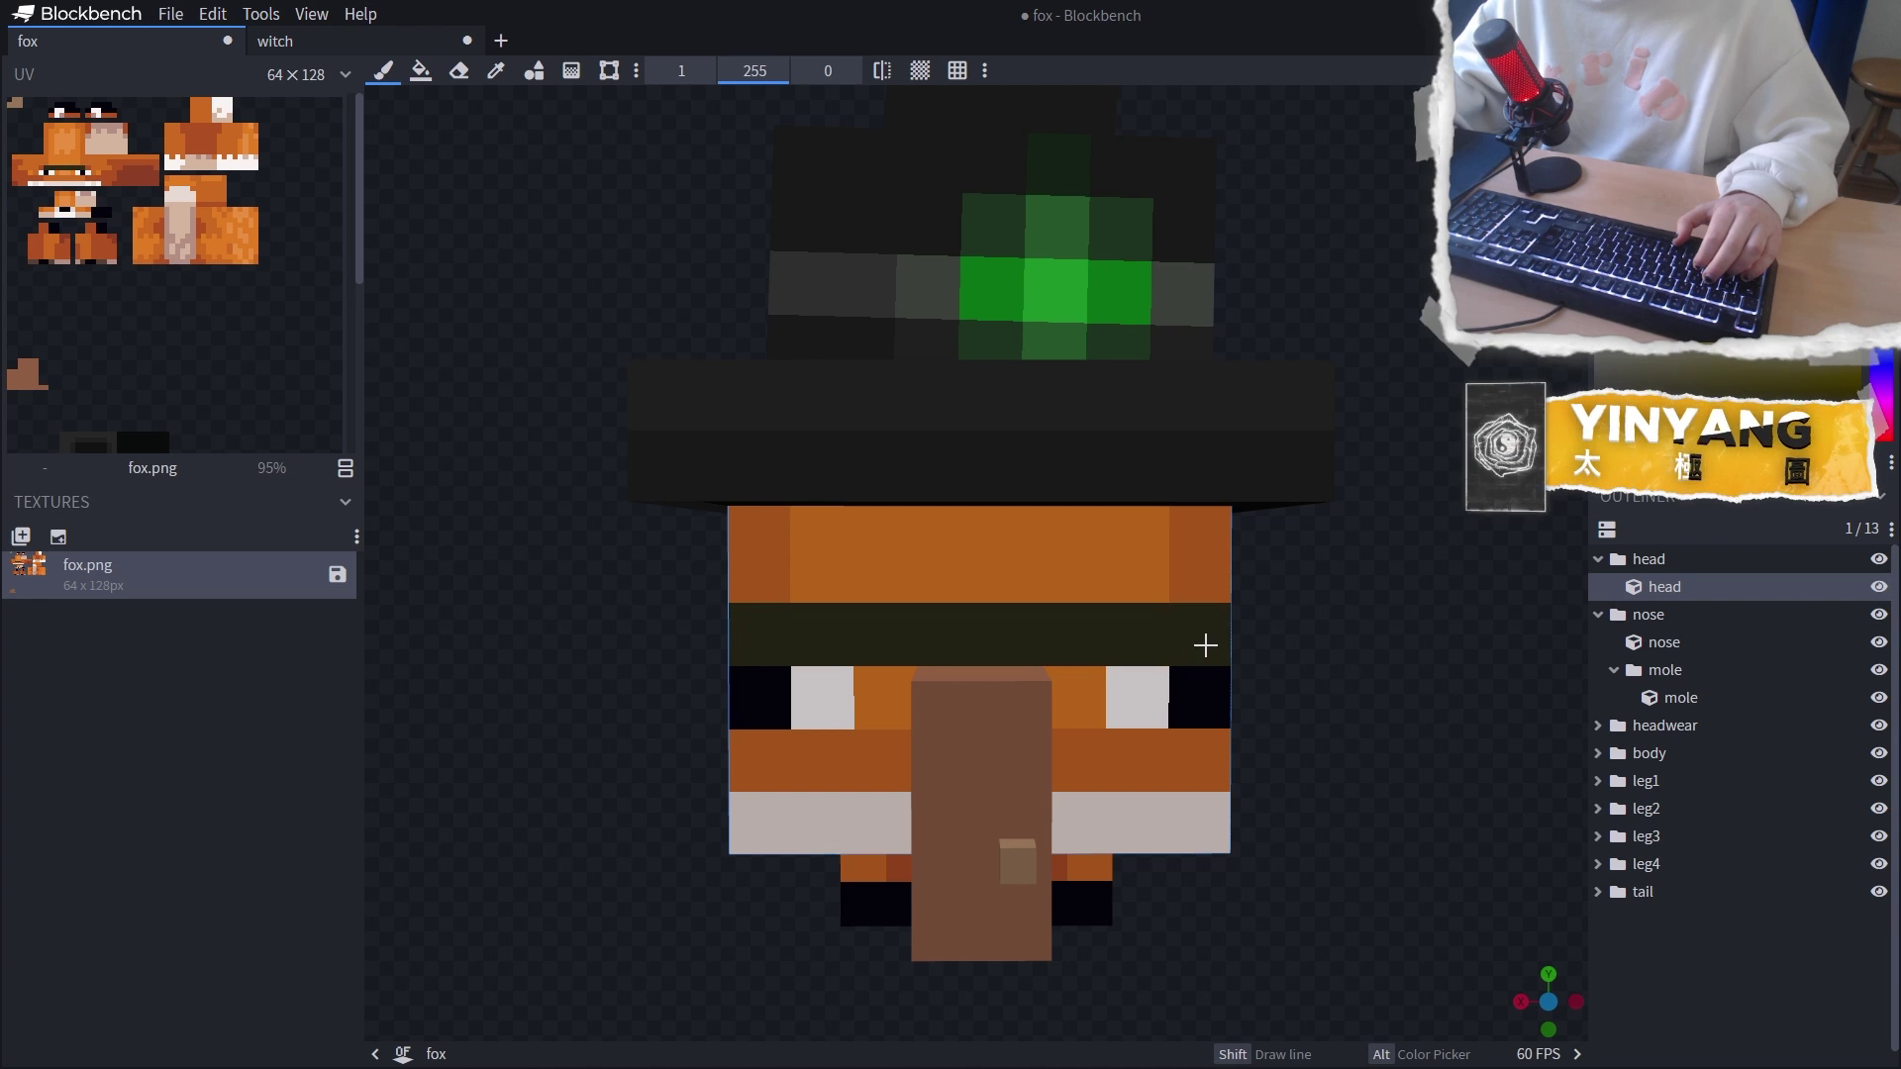
pyautogui.moveTo(1205, 646); pyautogui.dragTo(1175, 620, button='middle')
pyautogui.scroll(-4, 1159, 629)
pyautogui.moveTo(738, 772)
pyautogui.mouseDown(button='middle')
pyautogui.moveTo(984, 793)
pyautogui.moveTo(773, 777)
pyautogui.mouseUp(button='middle')
pyautogui.scroll(-3, 762, 763)
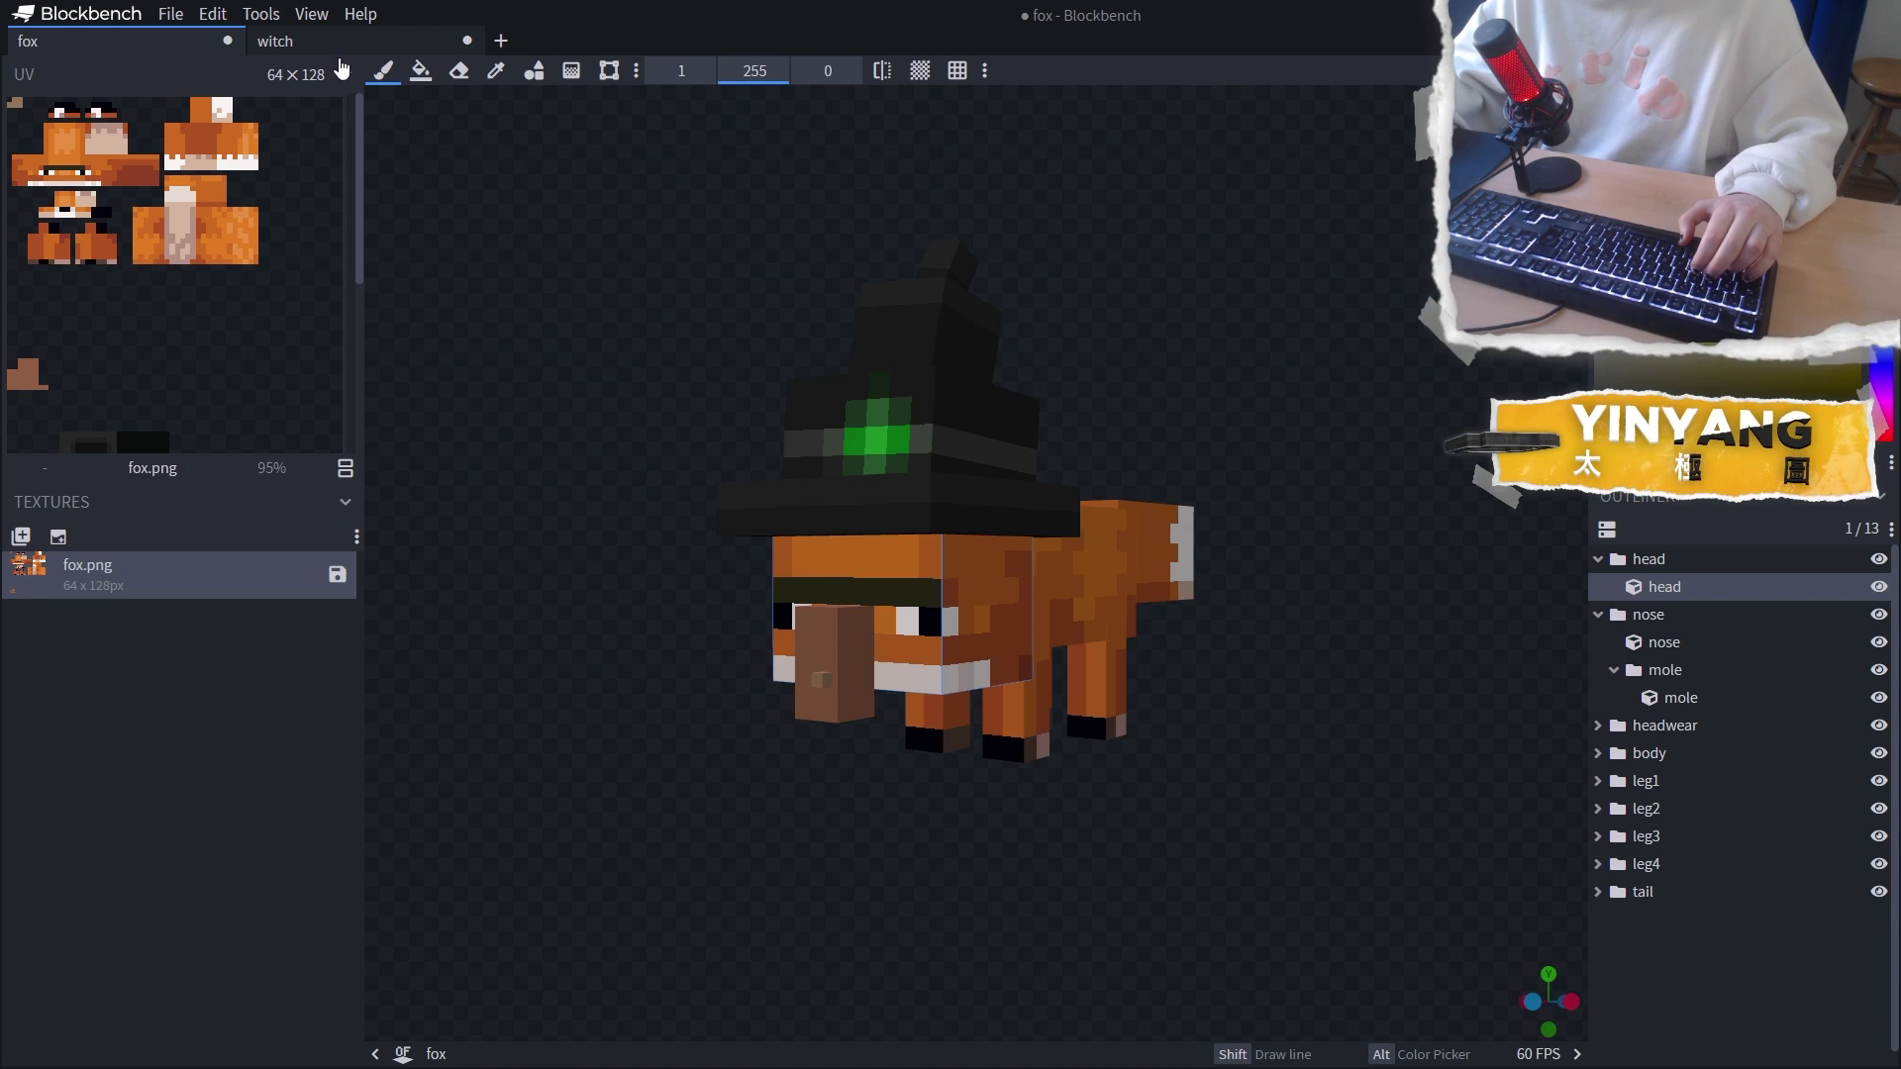
# Apply the witch's dark purple robe texture to the top and sides of the fox's body
pyautogui.click(336, 43)
pyautogui.moveTo(1133, 475); pyautogui.dragTo(1165, 455, button='middle')
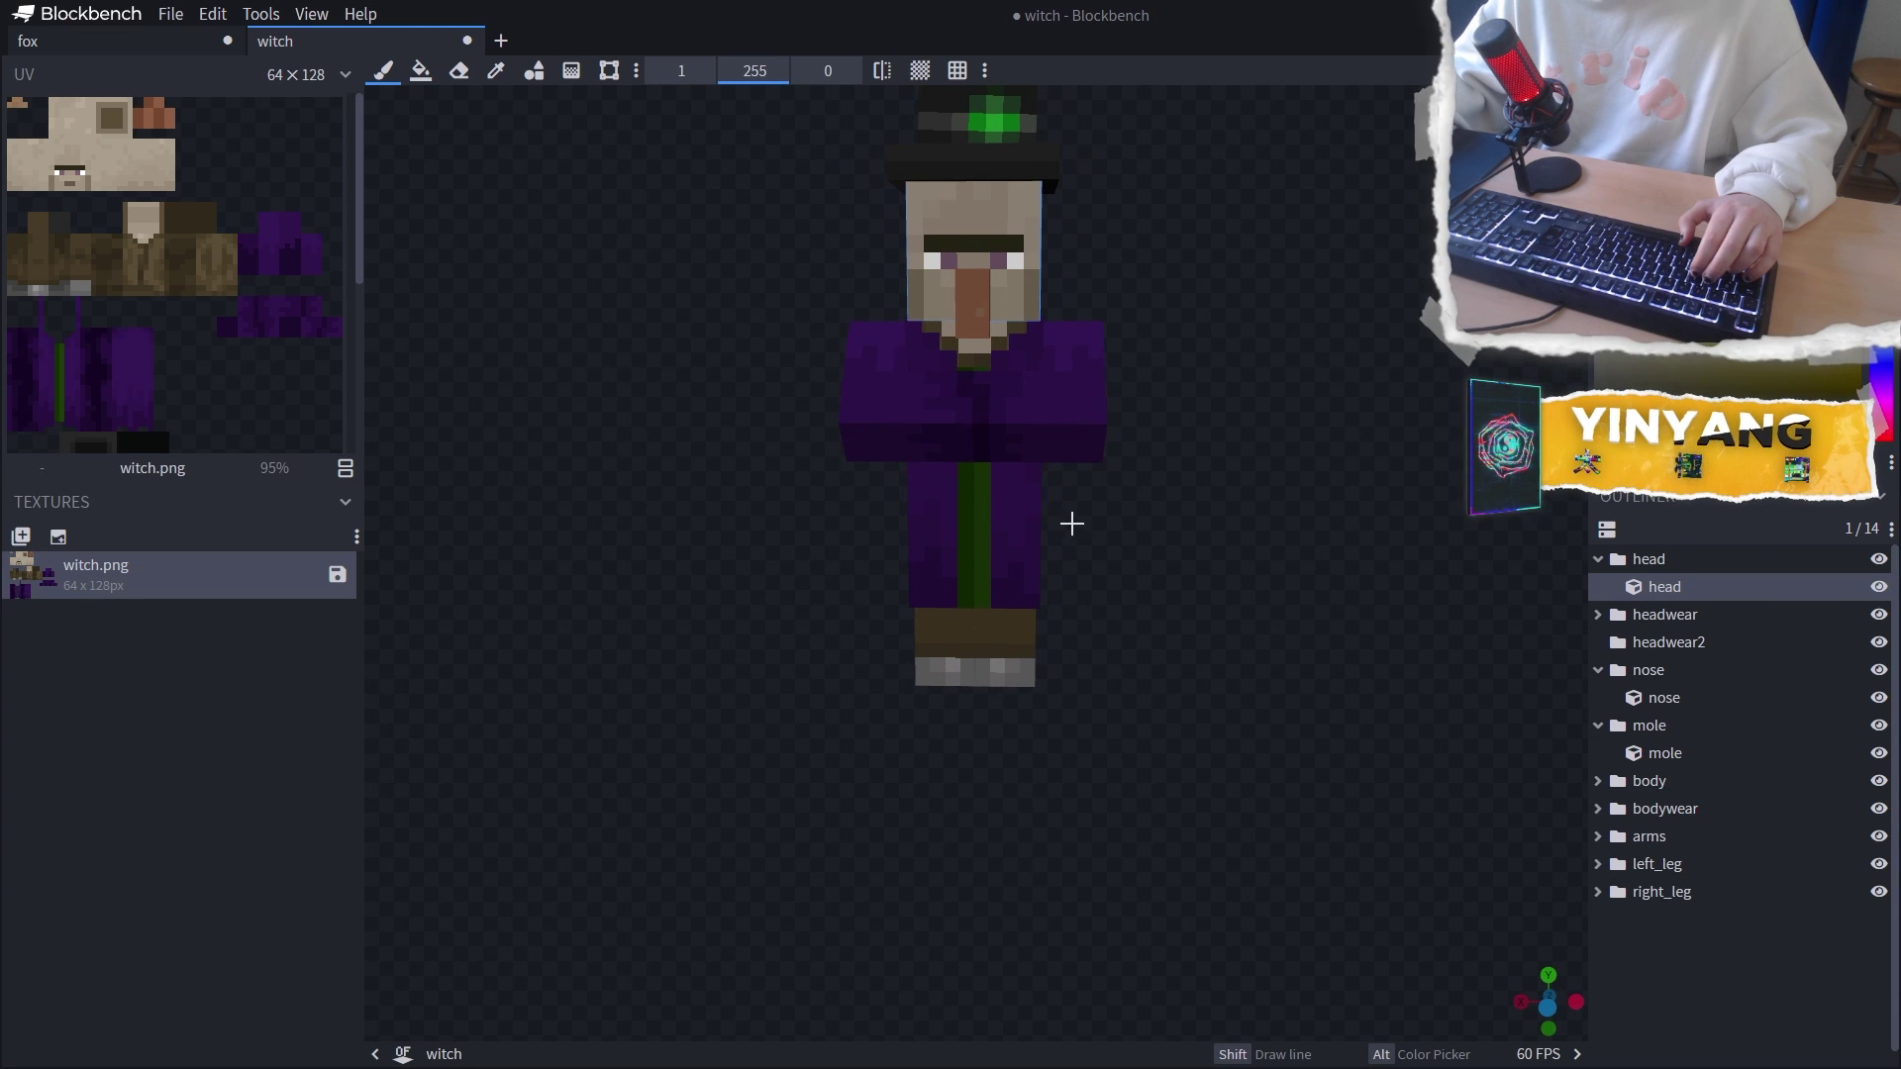
pyautogui.moveTo(1071, 523); pyautogui.dragTo(1192, 538, button='middle')
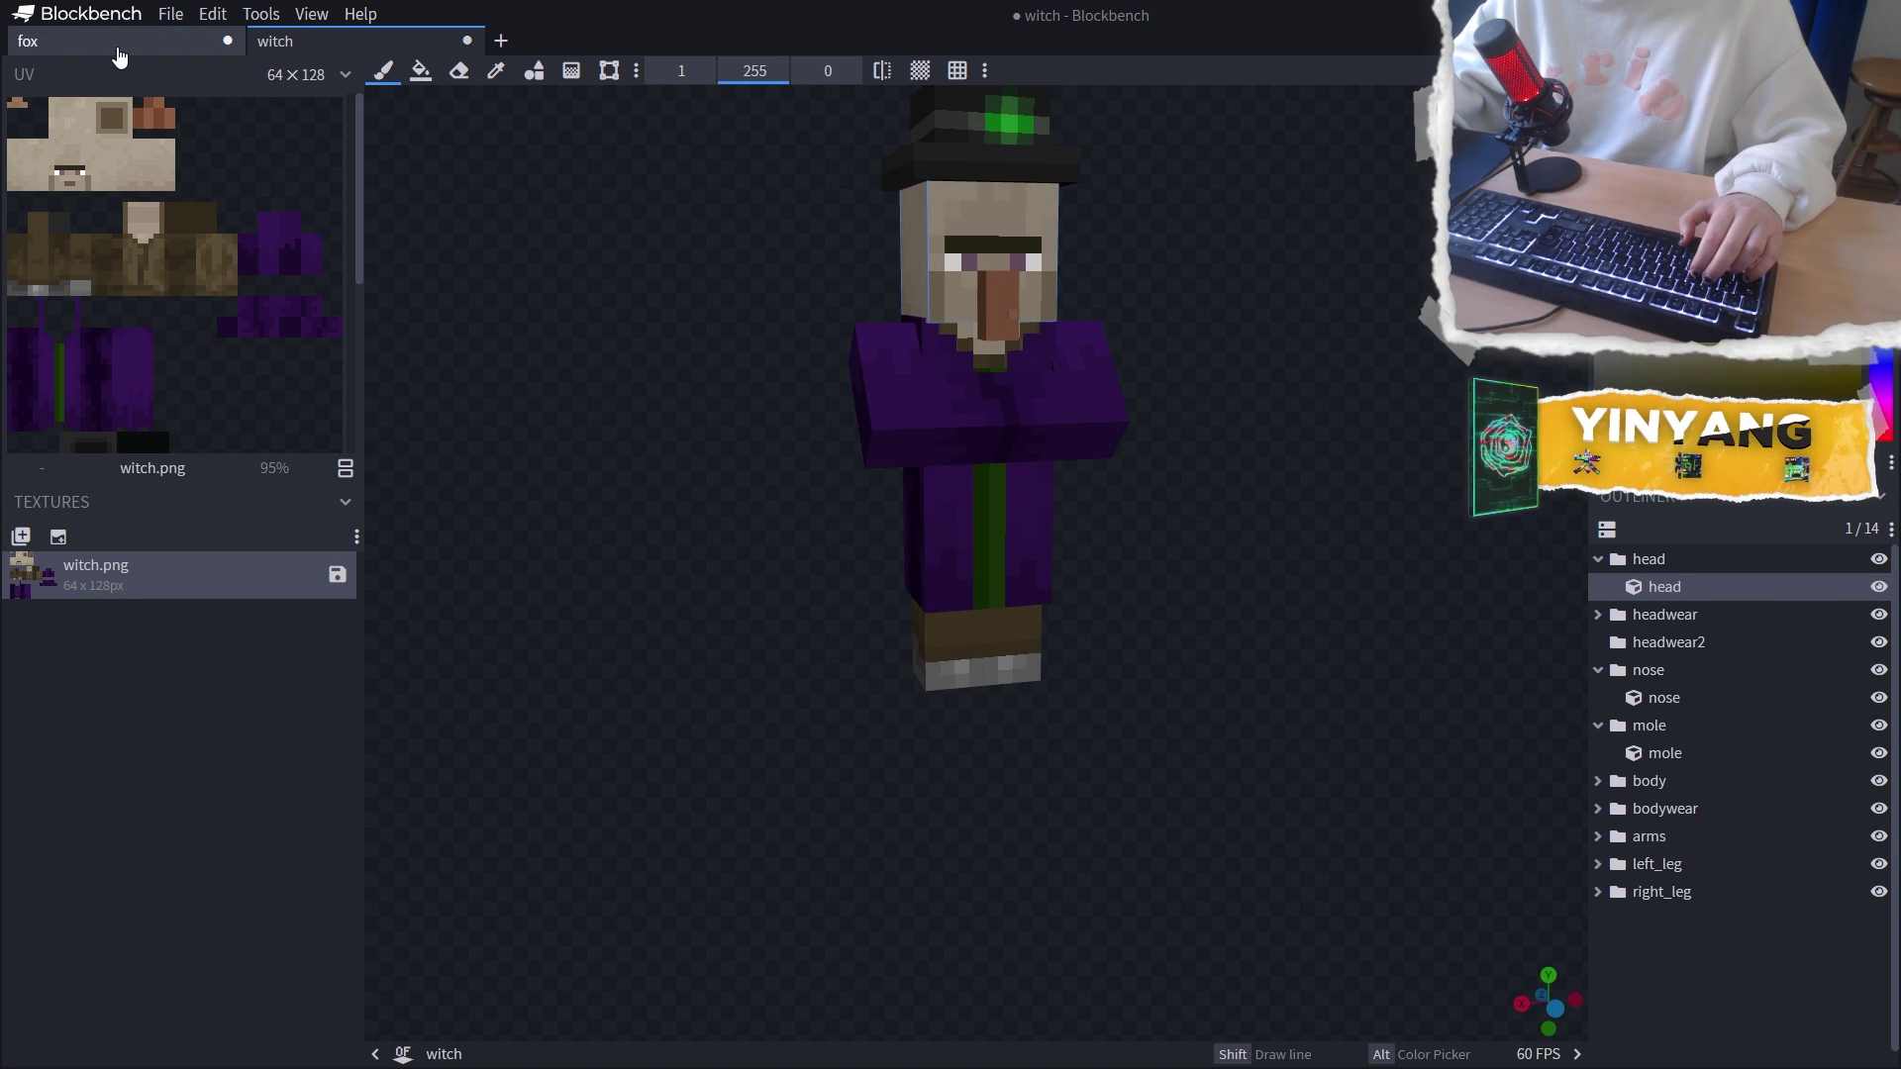
pyautogui.click(118, 55)
pyautogui.moveTo(1044, 602); pyautogui.dragTo(1827, 926, button='middle')
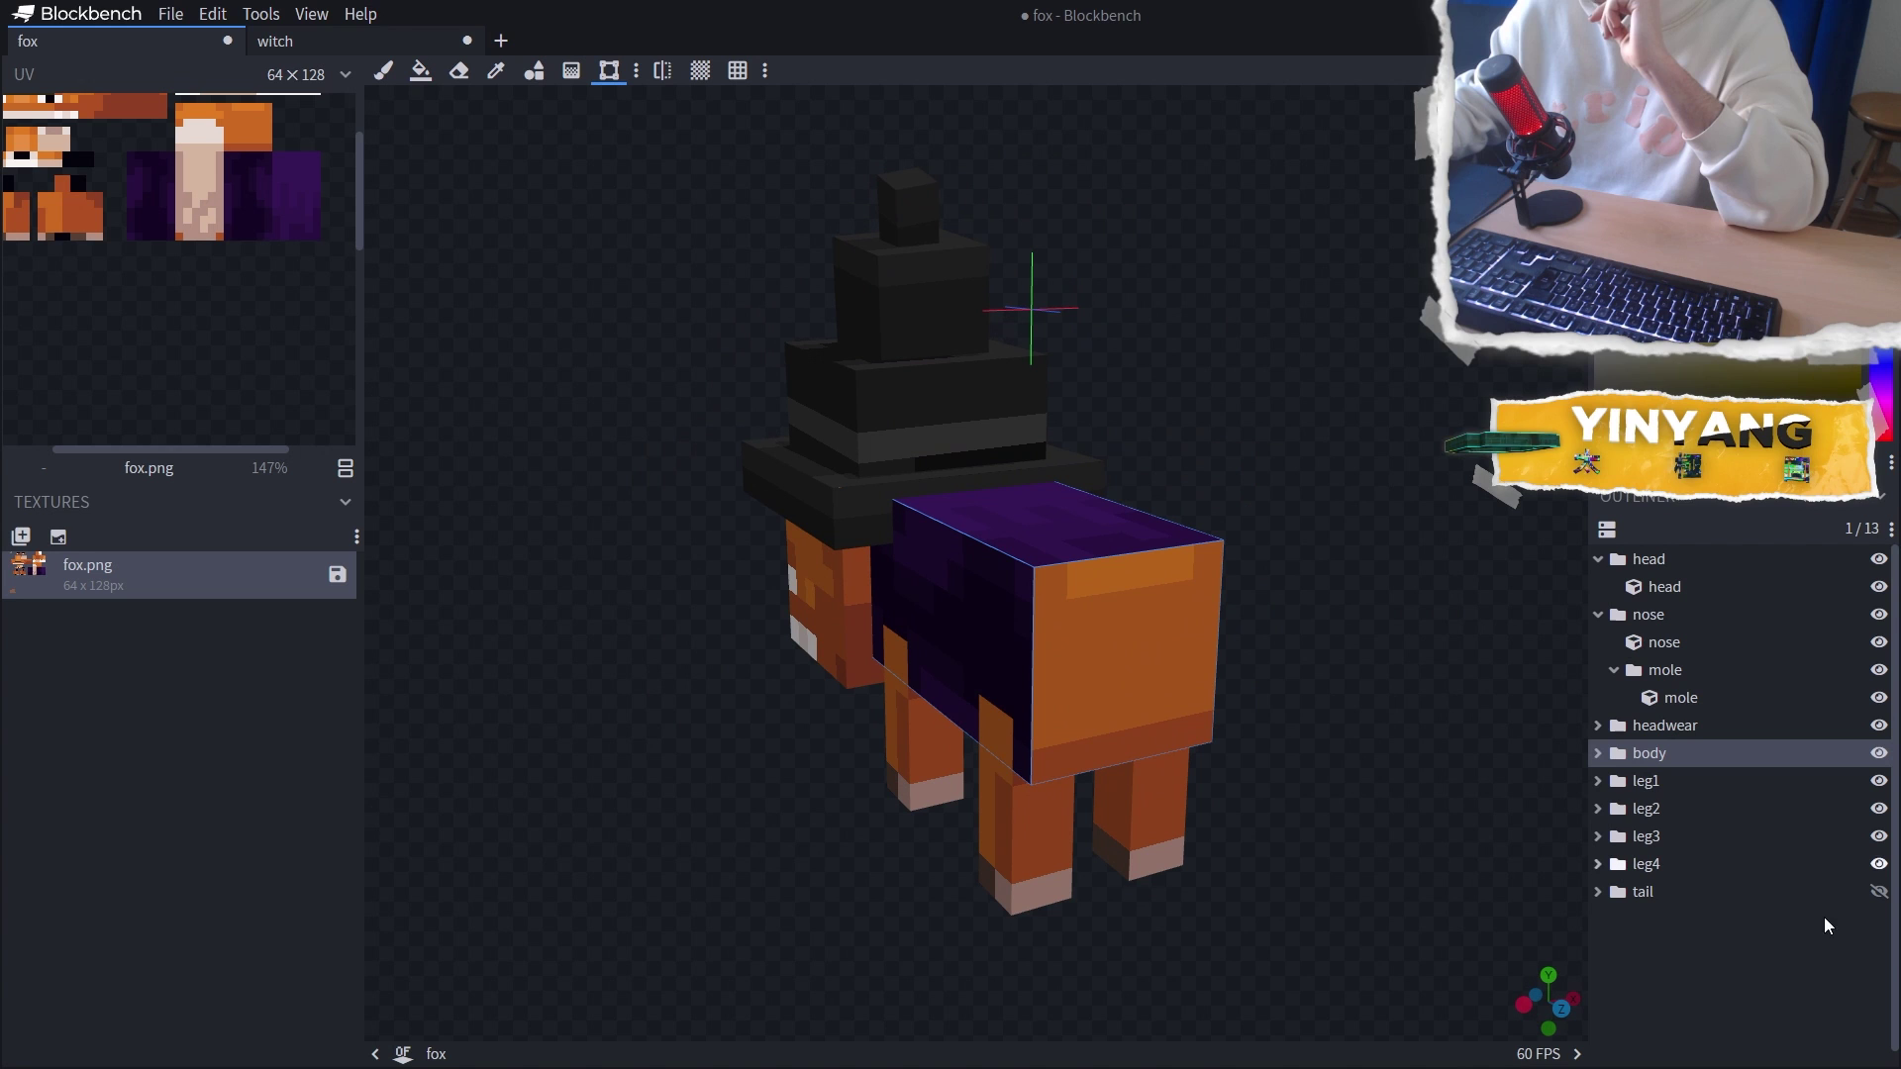
# Show the fox's tail again and colour the upper part of all four legs in the robe's purple
pyautogui.click(1878, 891)
pyautogui.moveTo(1386, 693)
pyautogui.mouseDown(button='middle')
pyautogui.moveTo(679, 692)
pyautogui.moveTo(1186, 662)
pyautogui.moveTo(1413, 679)
pyautogui.moveTo(1420, 704)
pyautogui.mouseUp(button='middle')
pyautogui.moveTo(923, 748); pyautogui.dragTo(1037, 758, button='middle')
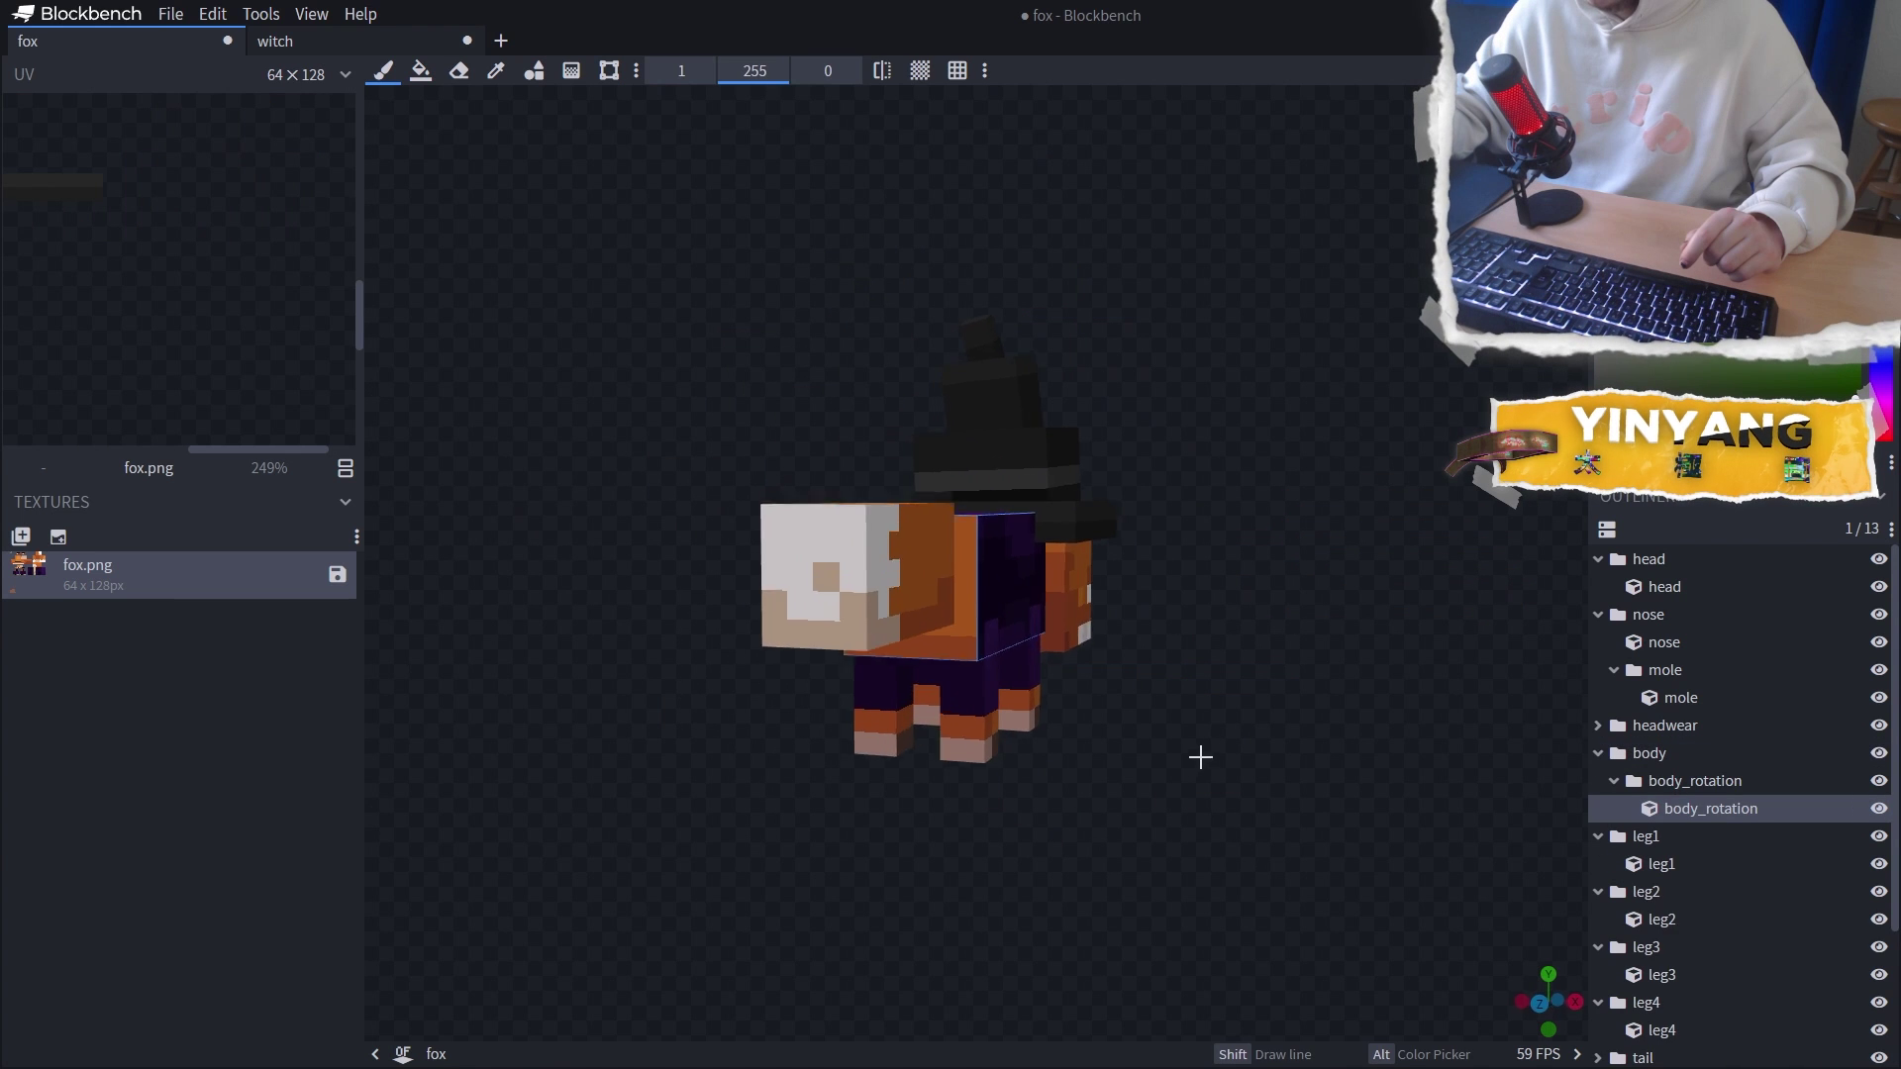
pyautogui.moveTo(1201, 759); pyautogui.dragTo(1416, 774)
pyautogui.moveTo(1078, 774); pyautogui.dragTo(1374, 753)
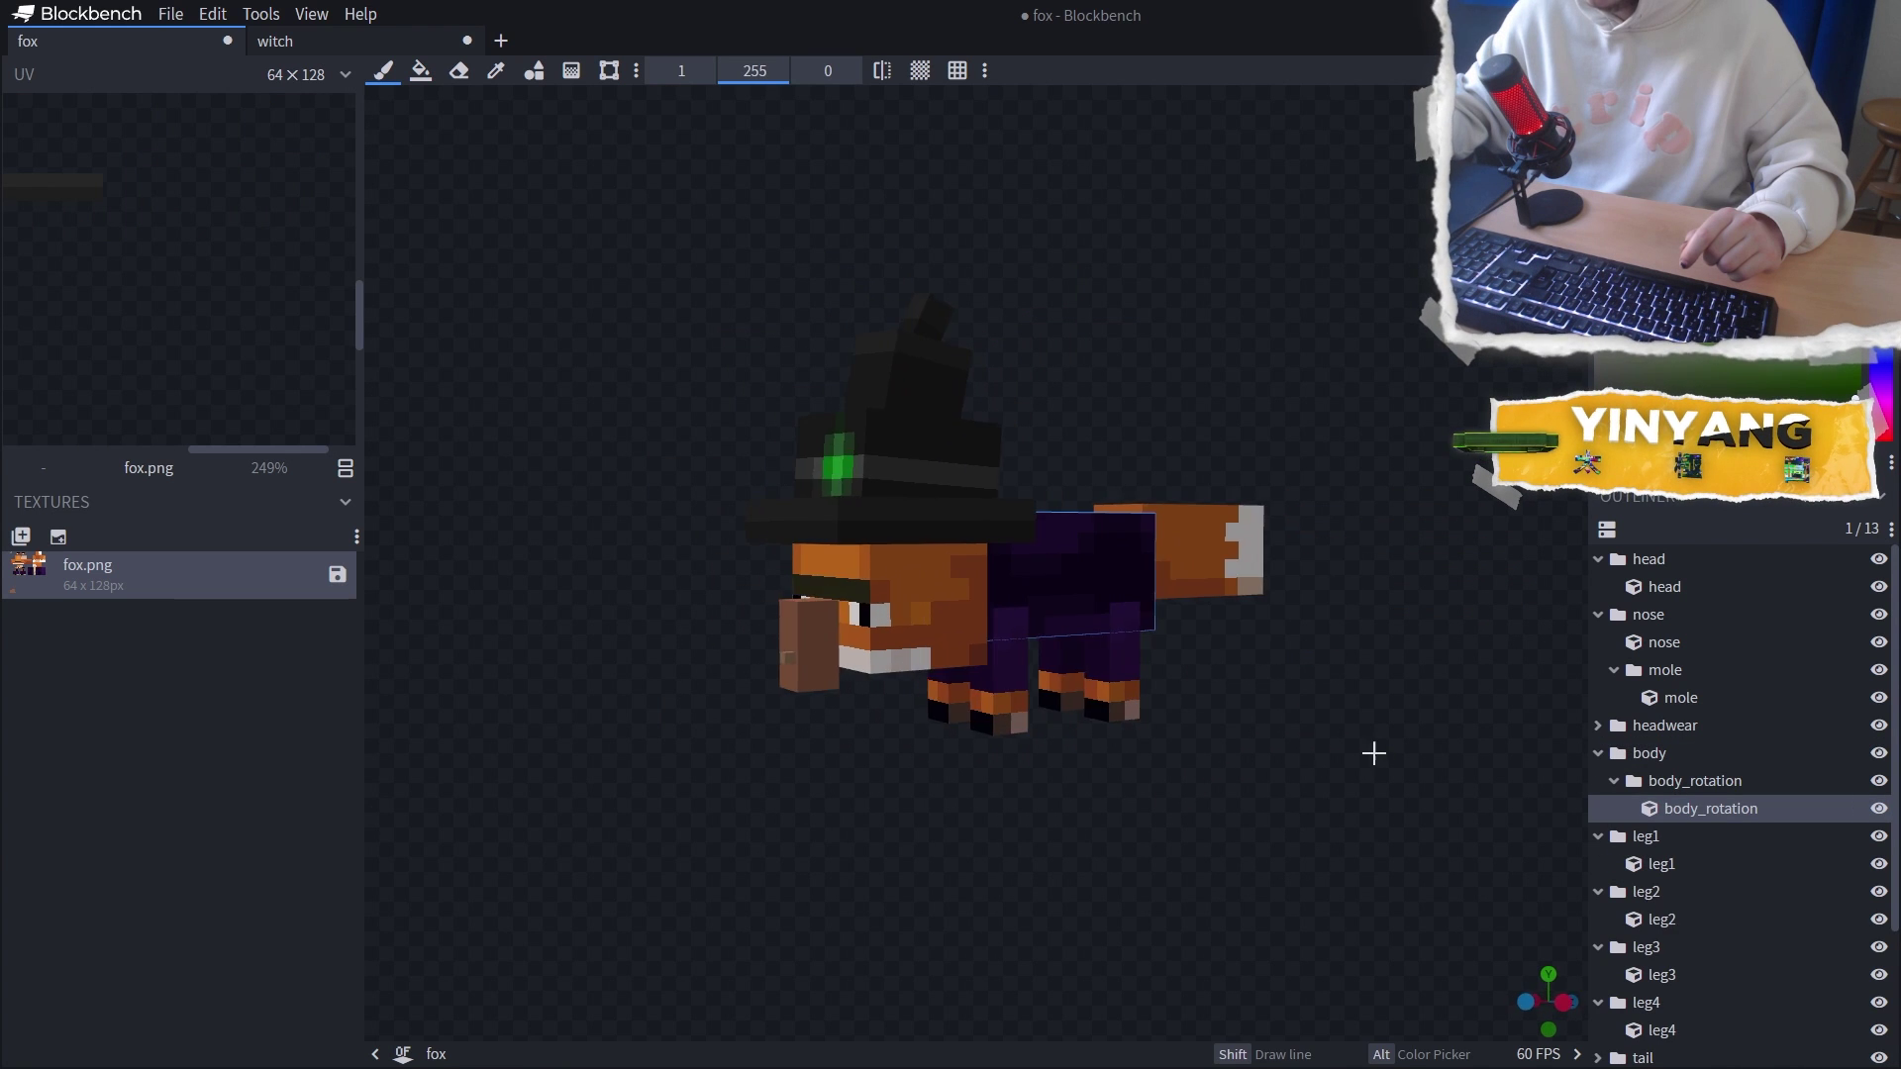
pyautogui.moveTo(1374, 753); pyautogui.dragTo(1209, 727, button='middle')
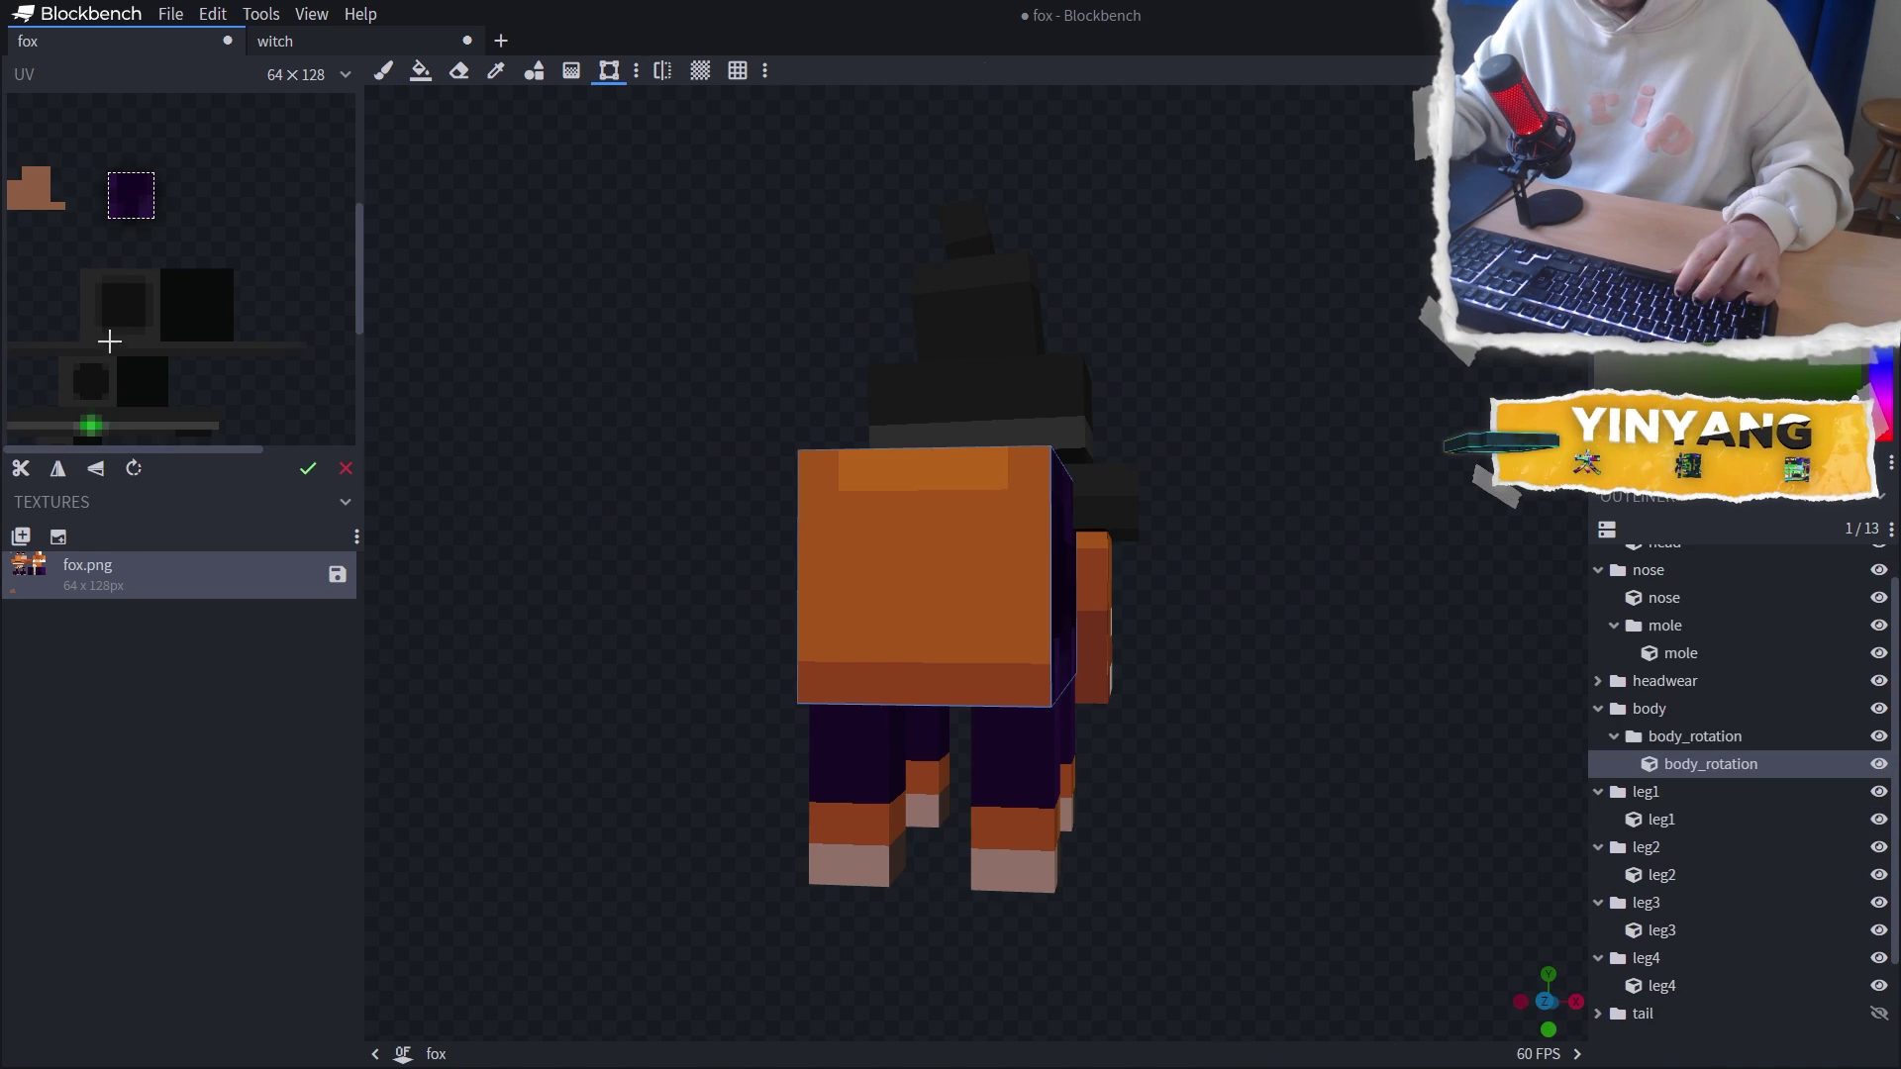
# Place the copied purple robe patch over the body's rear face on the fox texture and apply it
pyautogui.keyDown('ctrl'); pyautogui.scroll(-5, 113, 282); pyautogui.keyUp('ctrl')
pyautogui.scroll(2, 100, 276)
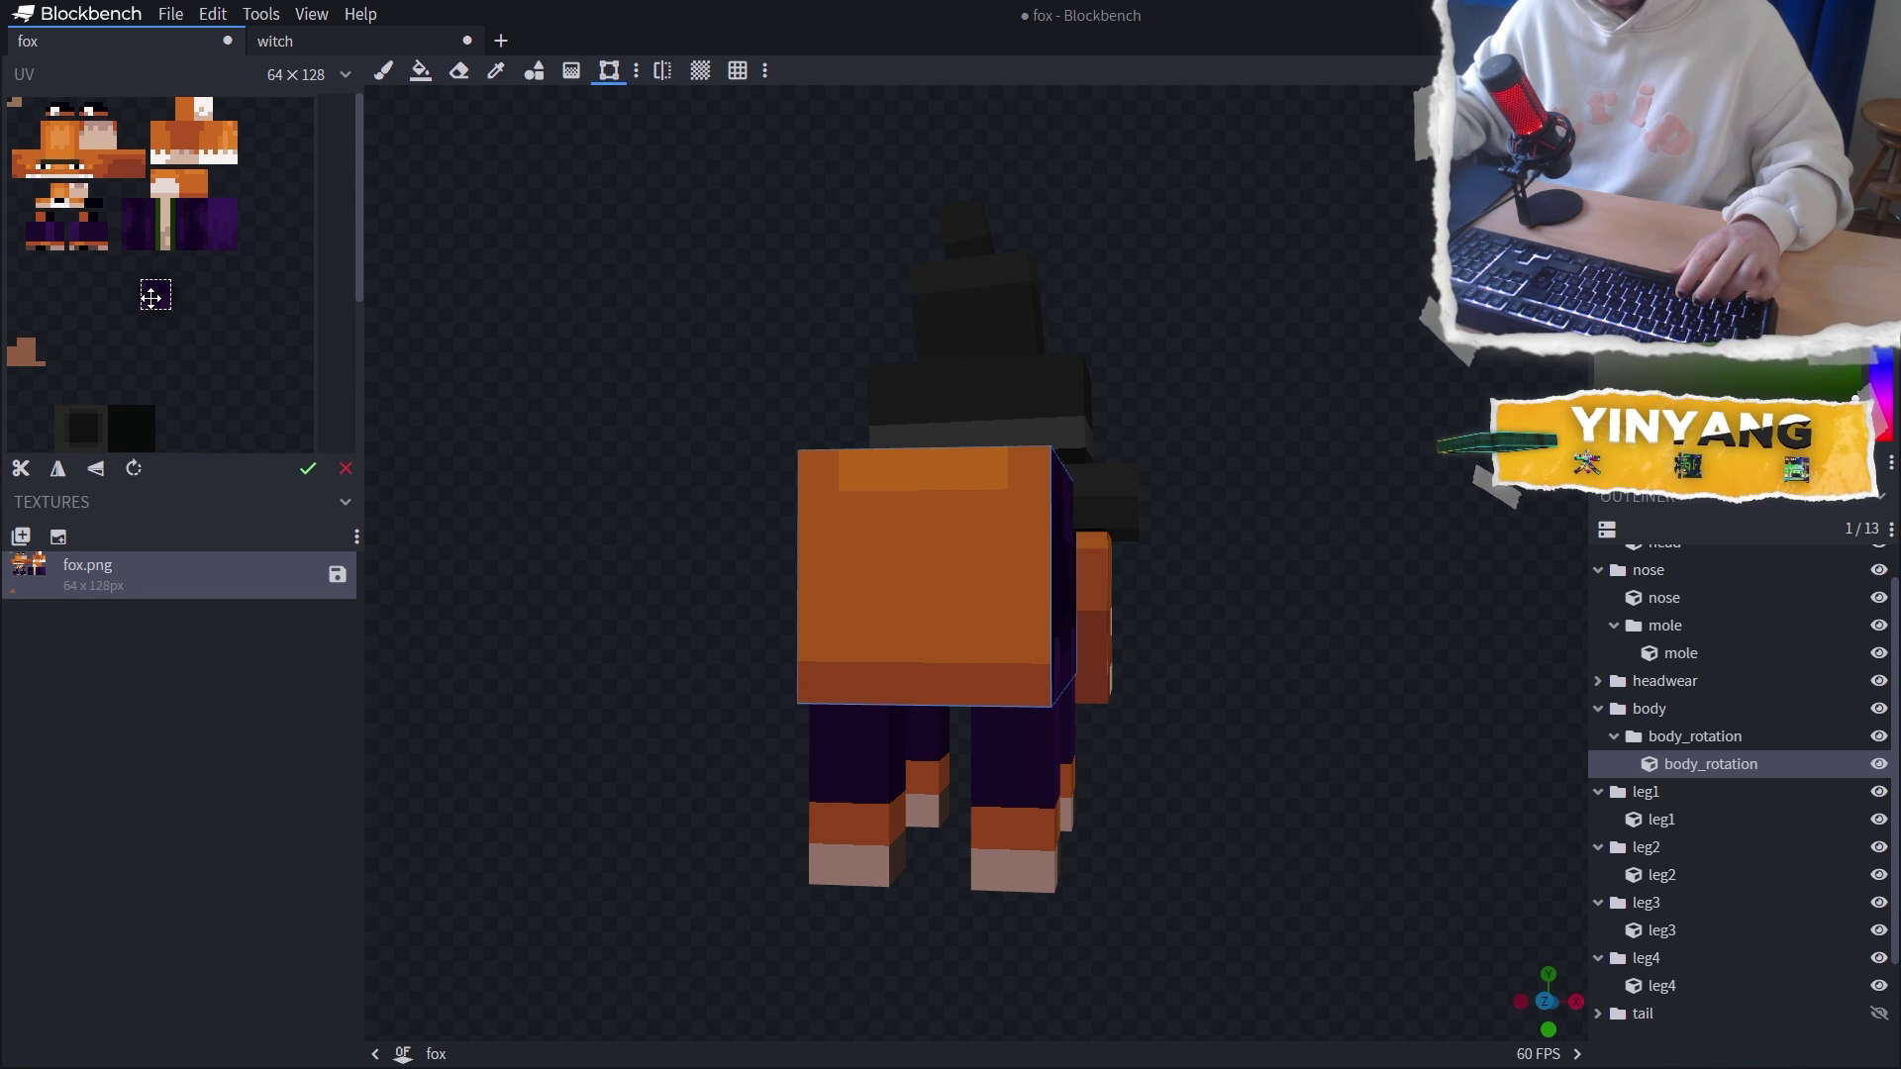
pyautogui.scroll(5, 208, 142)
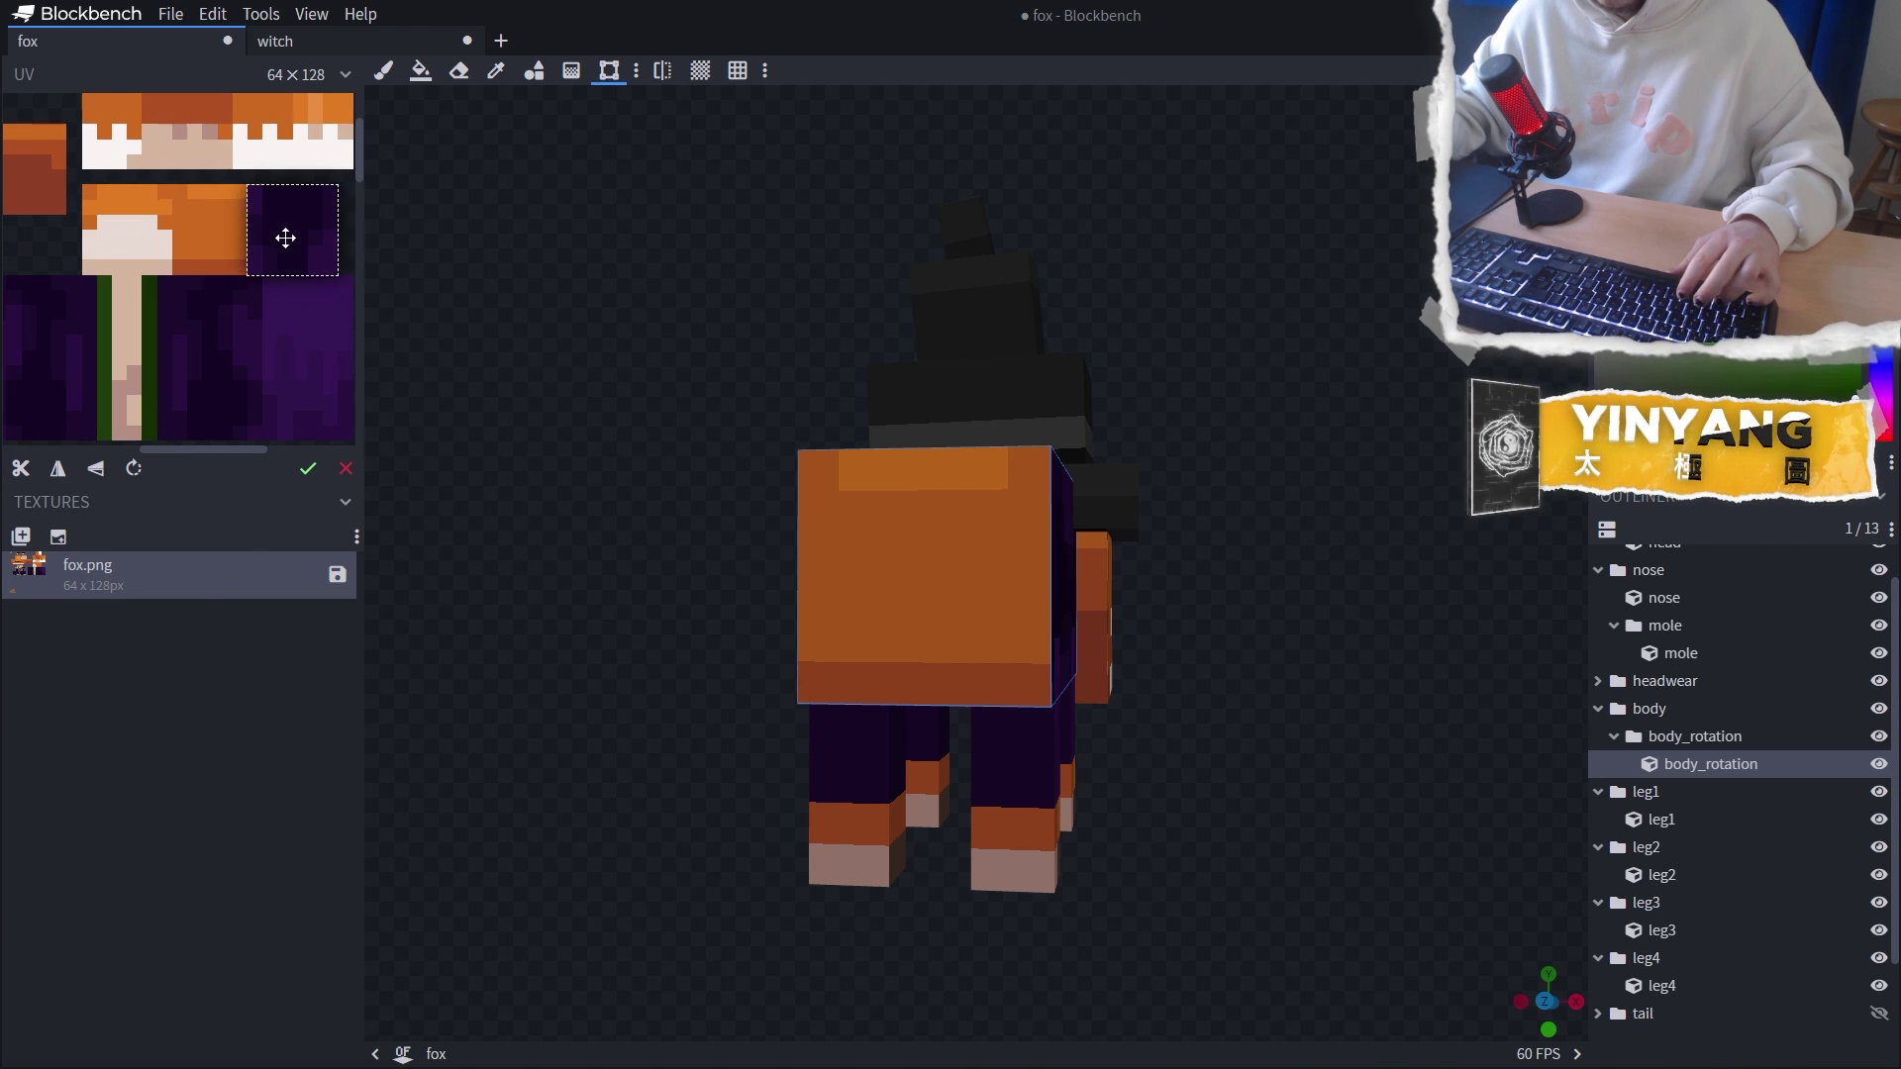
pyautogui.click(227, 245)
pyautogui.moveTo(196, 245); pyautogui.dragTo(212, 247)
pyautogui.click(308, 469)
pyautogui.moveTo(643, 530); pyautogui.dragTo(896, 525)
pyautogui.scroll(-6, 624, 488)
pyautogui.moveTo(1144, 683); pyautogui.dragTo(1371, 710, button='middle')
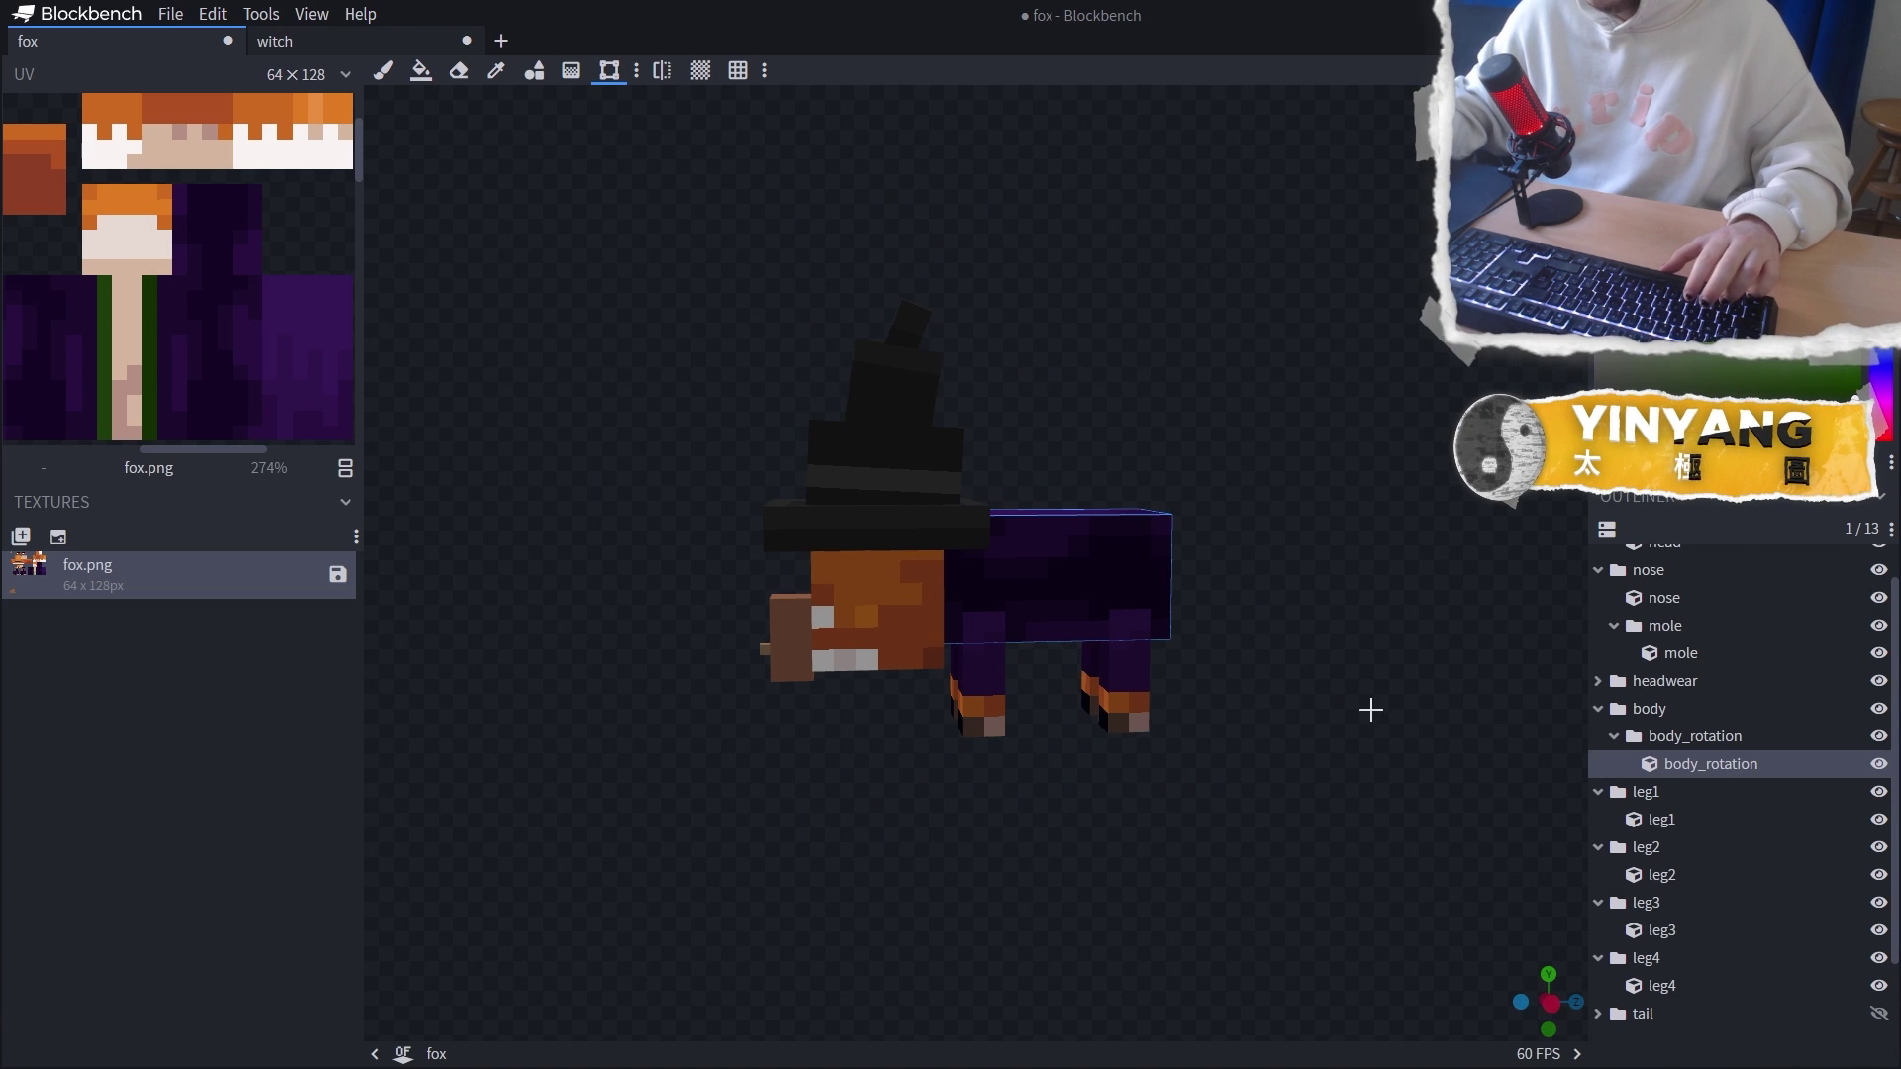
# Show the fox's tail again and move it down and backward, away from the body
pyautogui.click(1883, 1020)
pyautogui.moveTo(1324, 700); pyautogui.dragTo(1201, 670)
pyautogui.press('1')
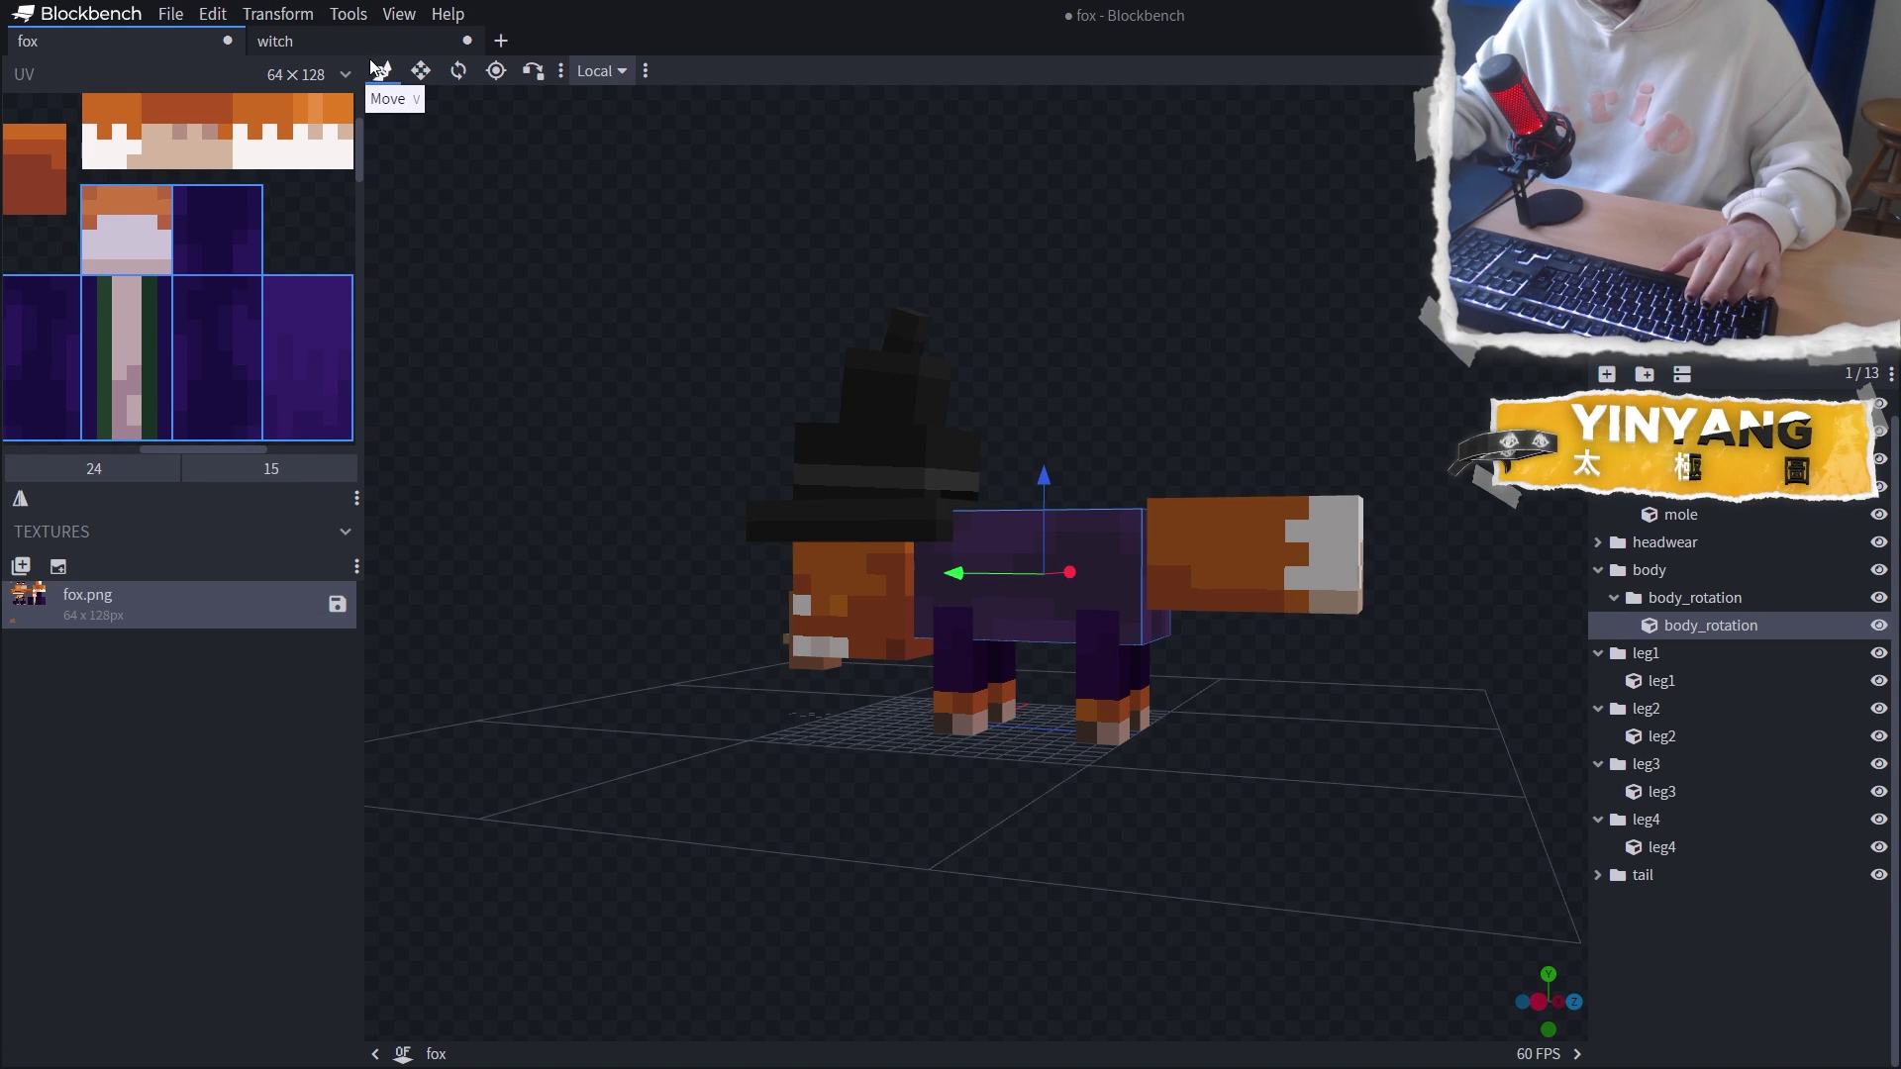
pyautogui.click(1176, 544)
pyautogui.moveTo(1257, 460); pyautogui.dragTo(1259, 567)
pyautogui.moveTo(1247, 556)
pyautogui.mouseDown()
pyautogui.moveTo(1279, 525)
pyautogui.moveTo(1263, 547)
pyautogui.mouseUp()
pyautogui.moveTo(1186, 661)
pyautogui.mouseDown(button='middle')
pyautogui.moveTo(1317, 549)
pyautogui.moveTo(1132, 670)
pyautogui.moveTo(1216, 556)
pyautogui.moveTo(467, 578)
pyautogui.moveTo(876, 556)
pyautogui.moveTo(948, 704)
pyautogui.moveTo(1237, 744)
pyautogui.moveTo(518, 757)
pyautogui.moveTo(1362, 763)
pyautogui.mouseUp(button='middle')
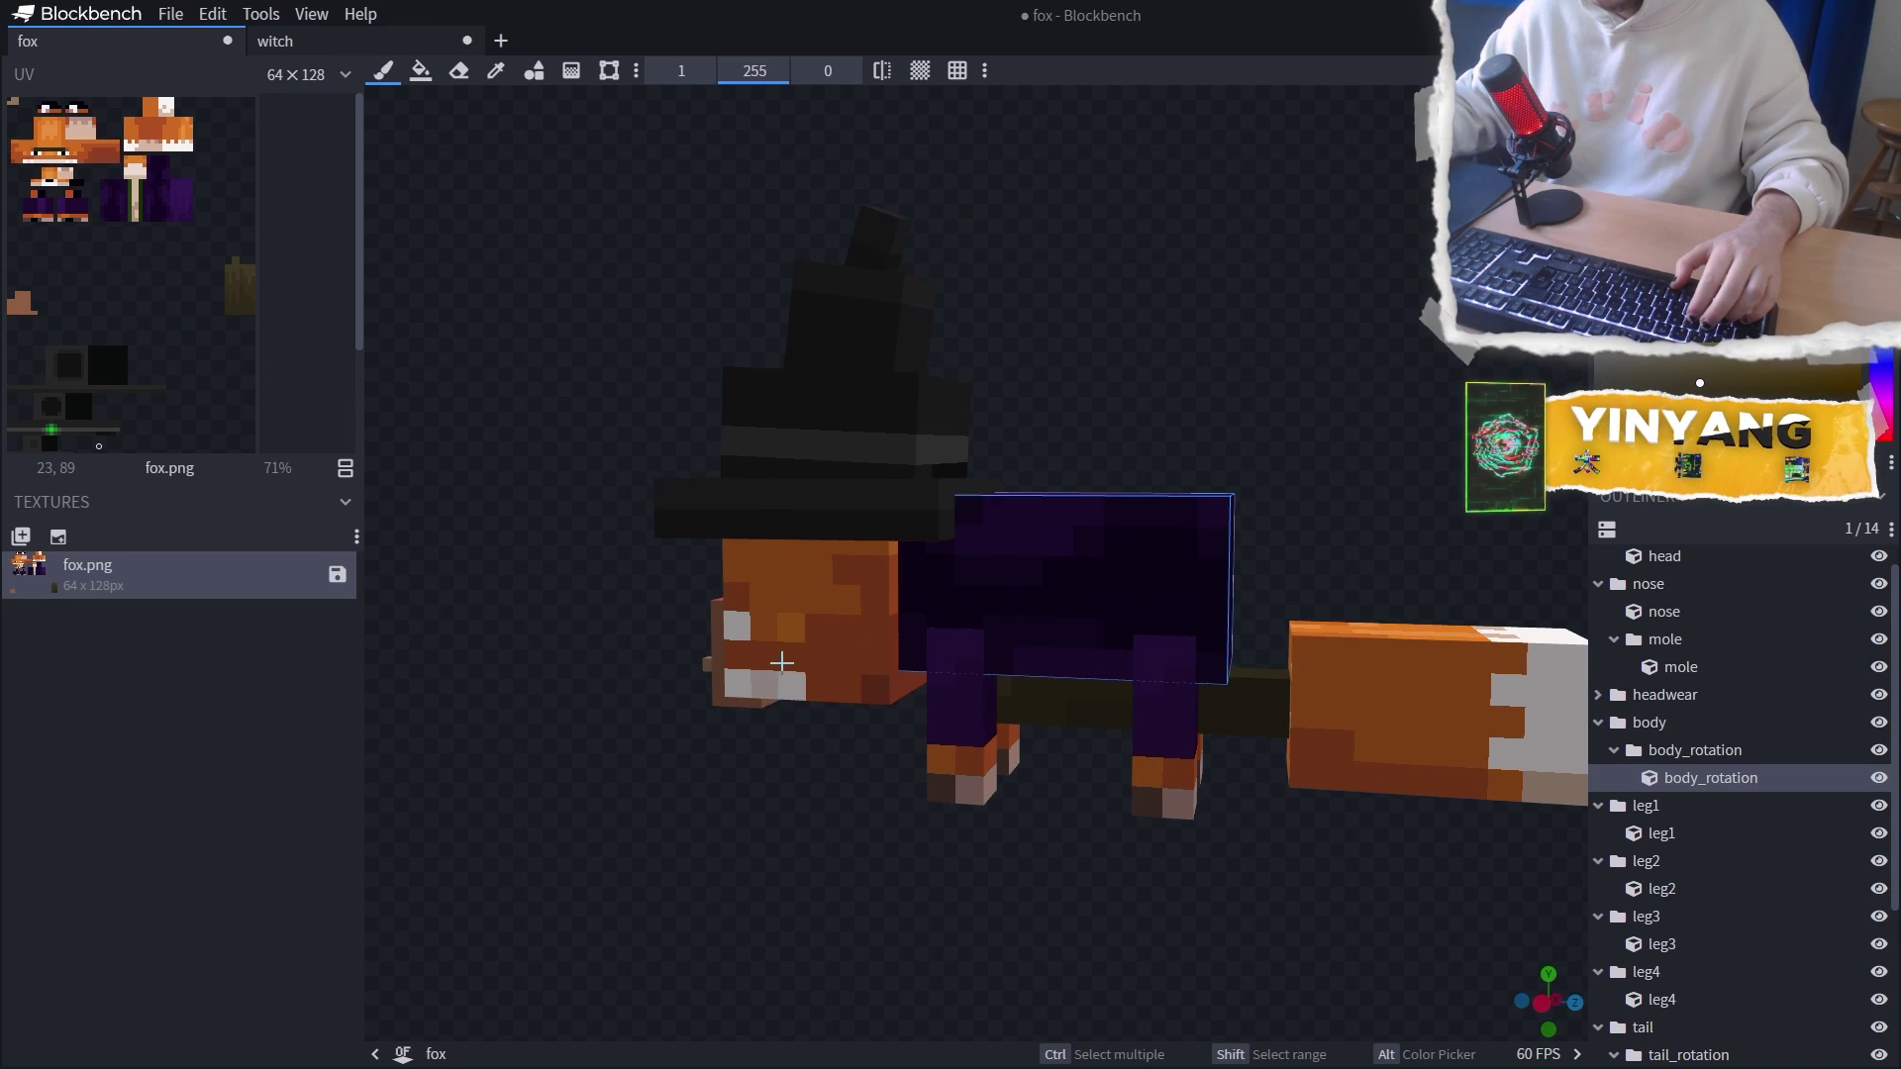
# Examine the finished witch fox model from the side and front, including its hat, face, robe and tail
pyautogui.scroll(-4, 769, 709)
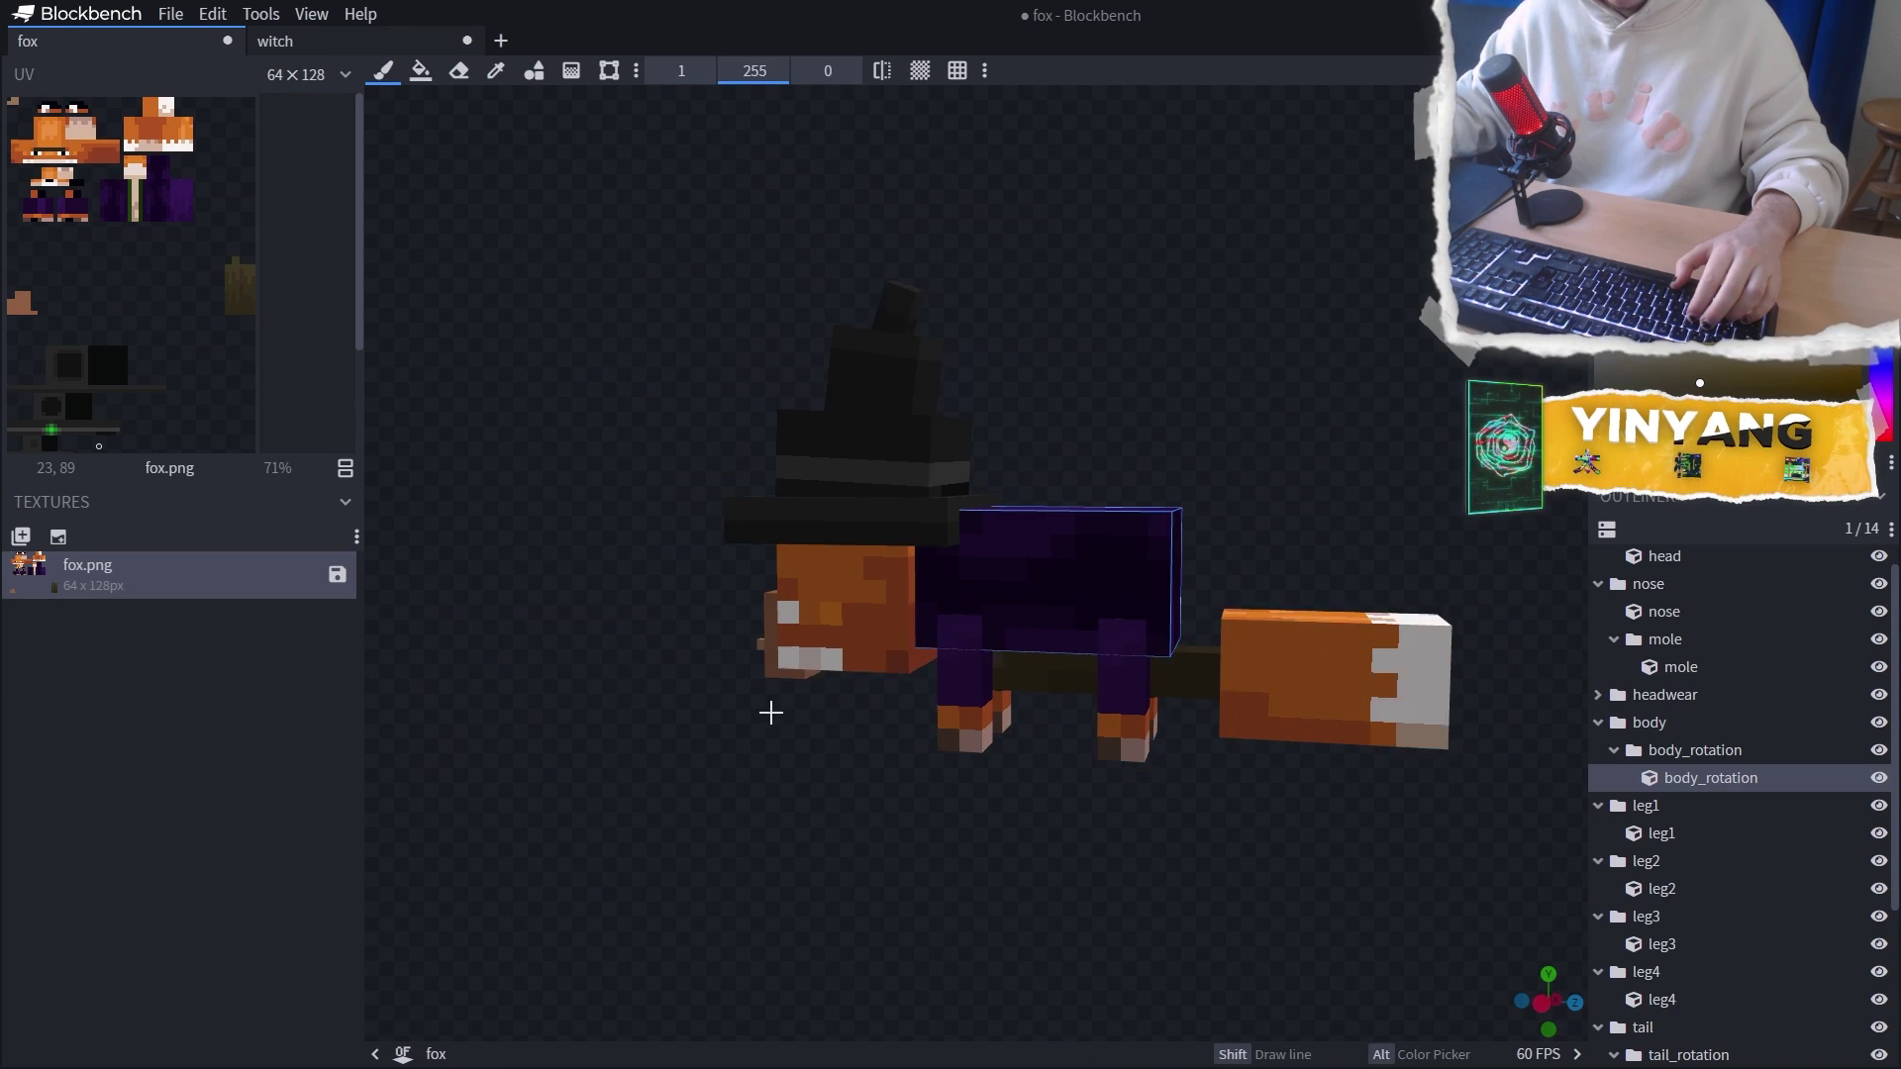
pyautogui.moveTo(738, 768); pyautogui.dragTo(1139, 728, button='middle')
pyautogui.keyDown('alt'); pyautogui.click(1069, 616); pyautogui.keyUp('alt')
pyautogui.moveTo(1120, 615); pyautogui.dragTo(951, 597, button='middle')
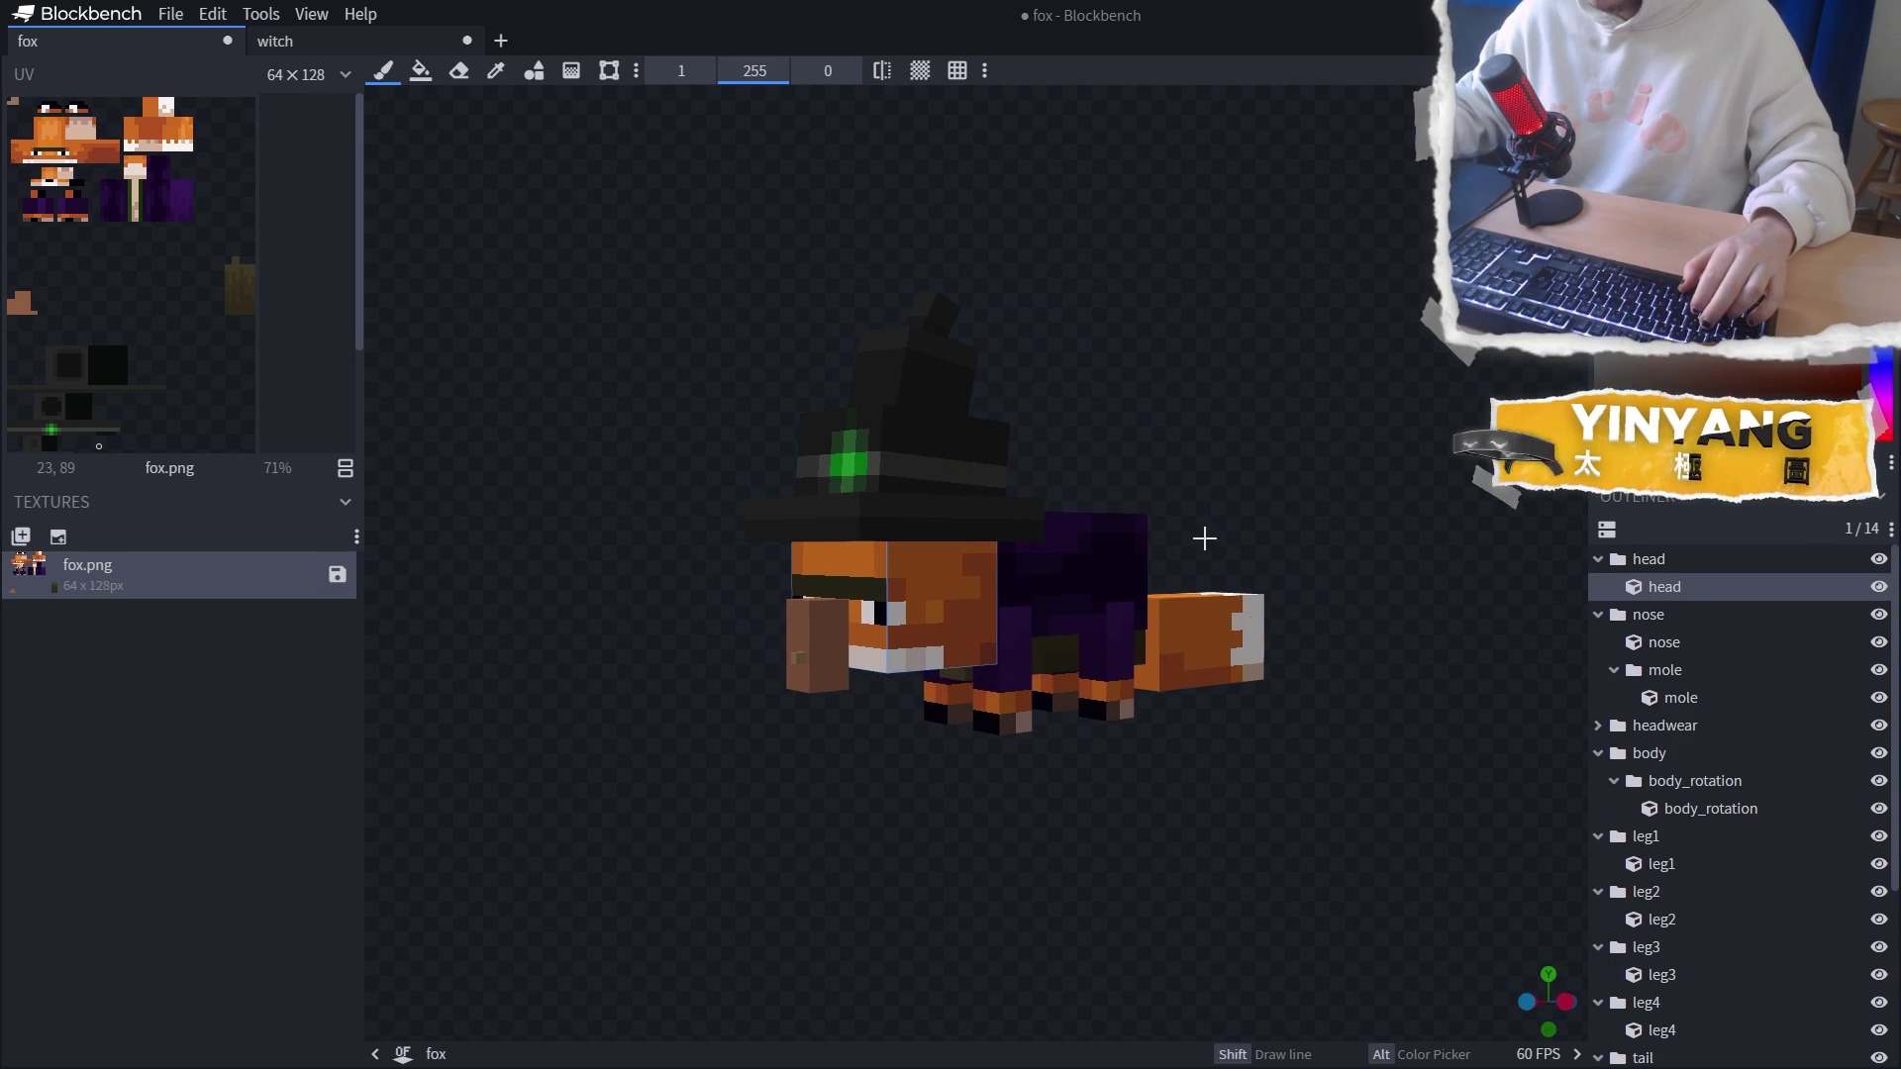
pyautogui.moveTo(1204, 537); pyautogui.dragTo(971, 565, button='middle')
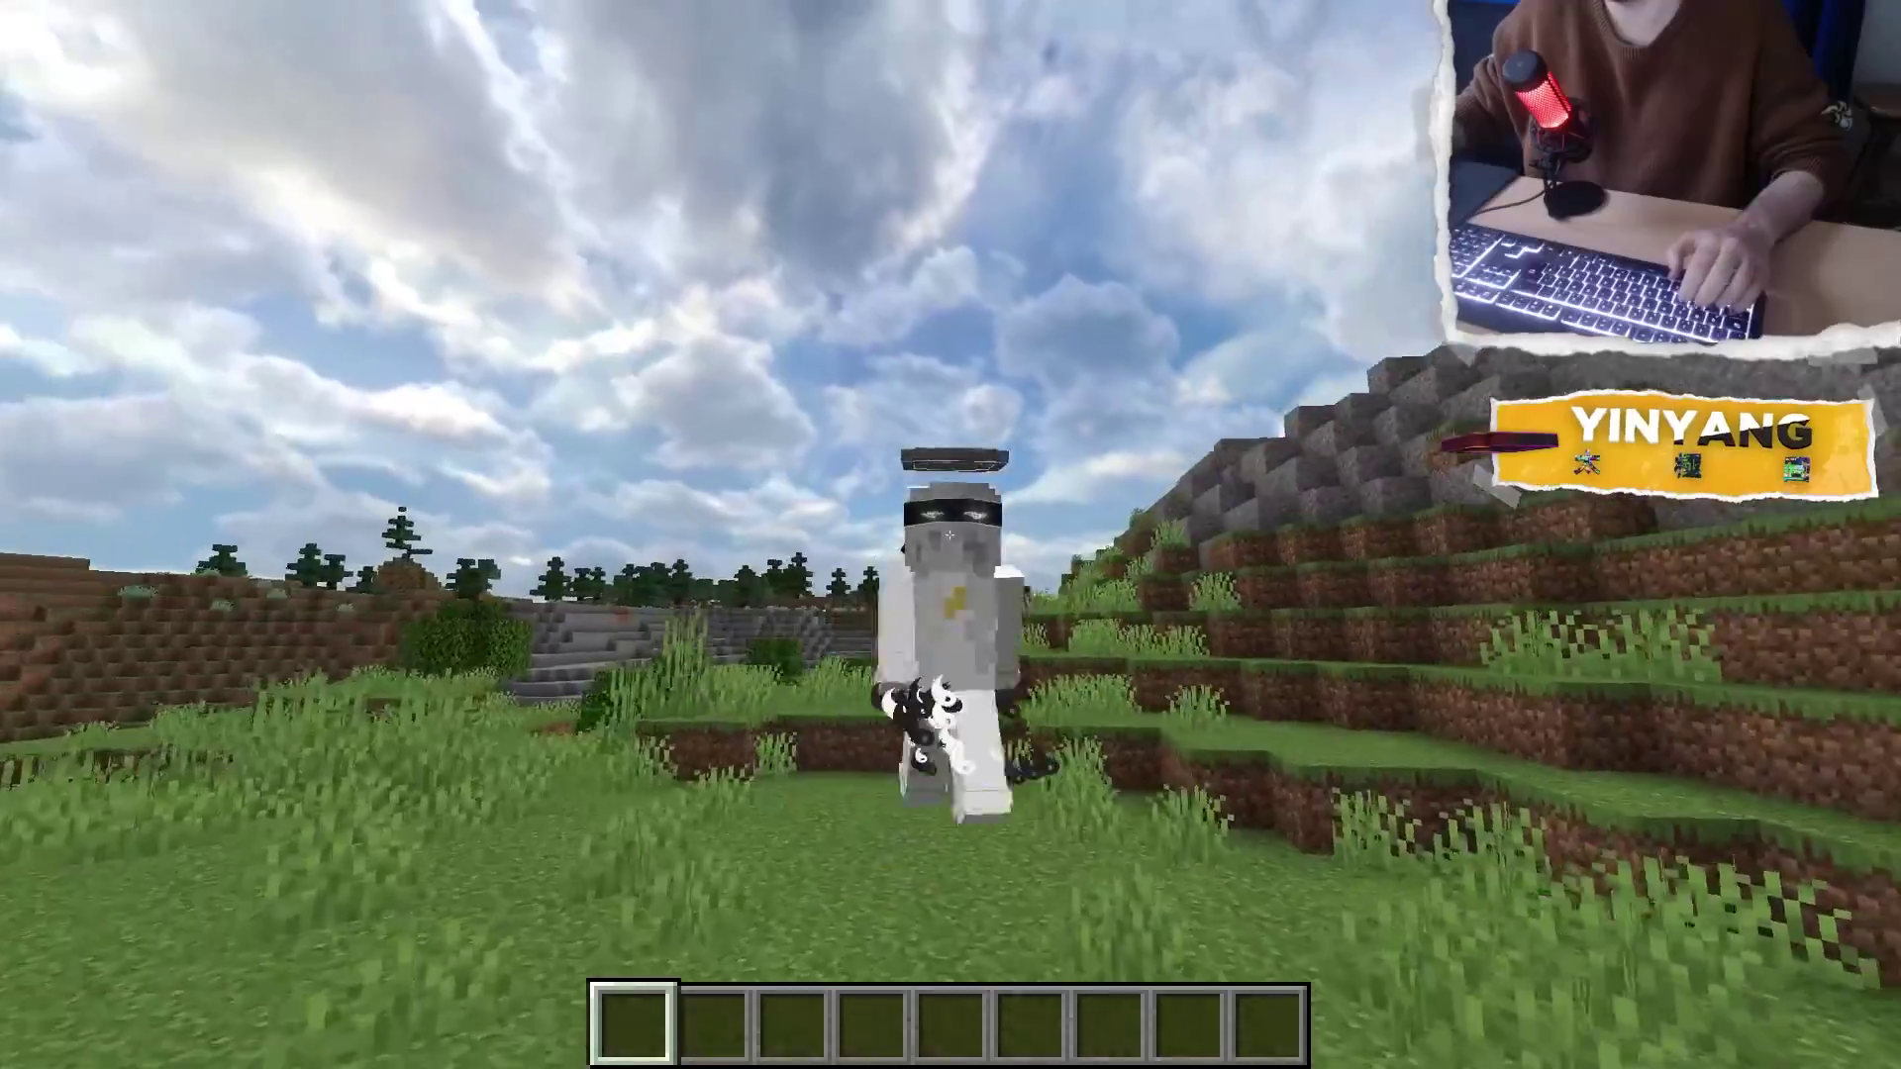
pyautogui.press('F5')
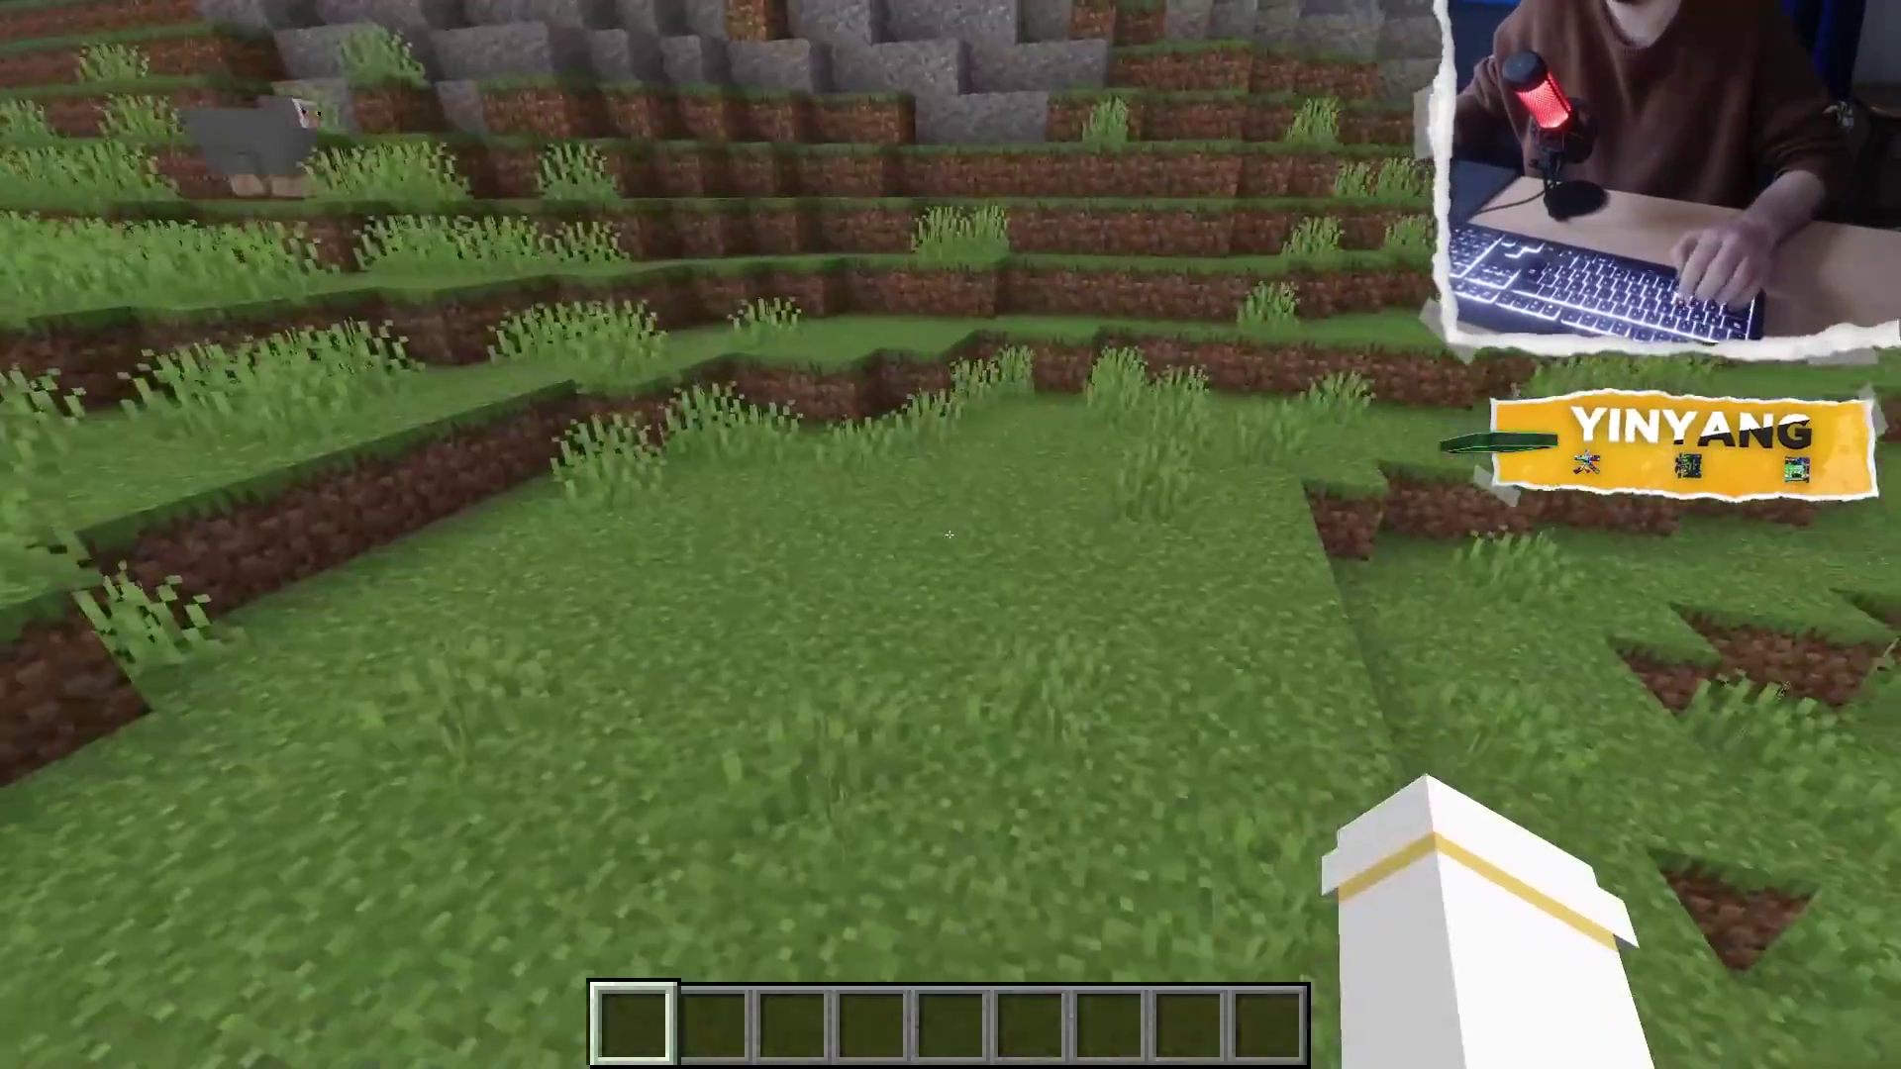
pyautogui.press('F5')
pyautogui.press('F5')
pyautogui.press('F5')
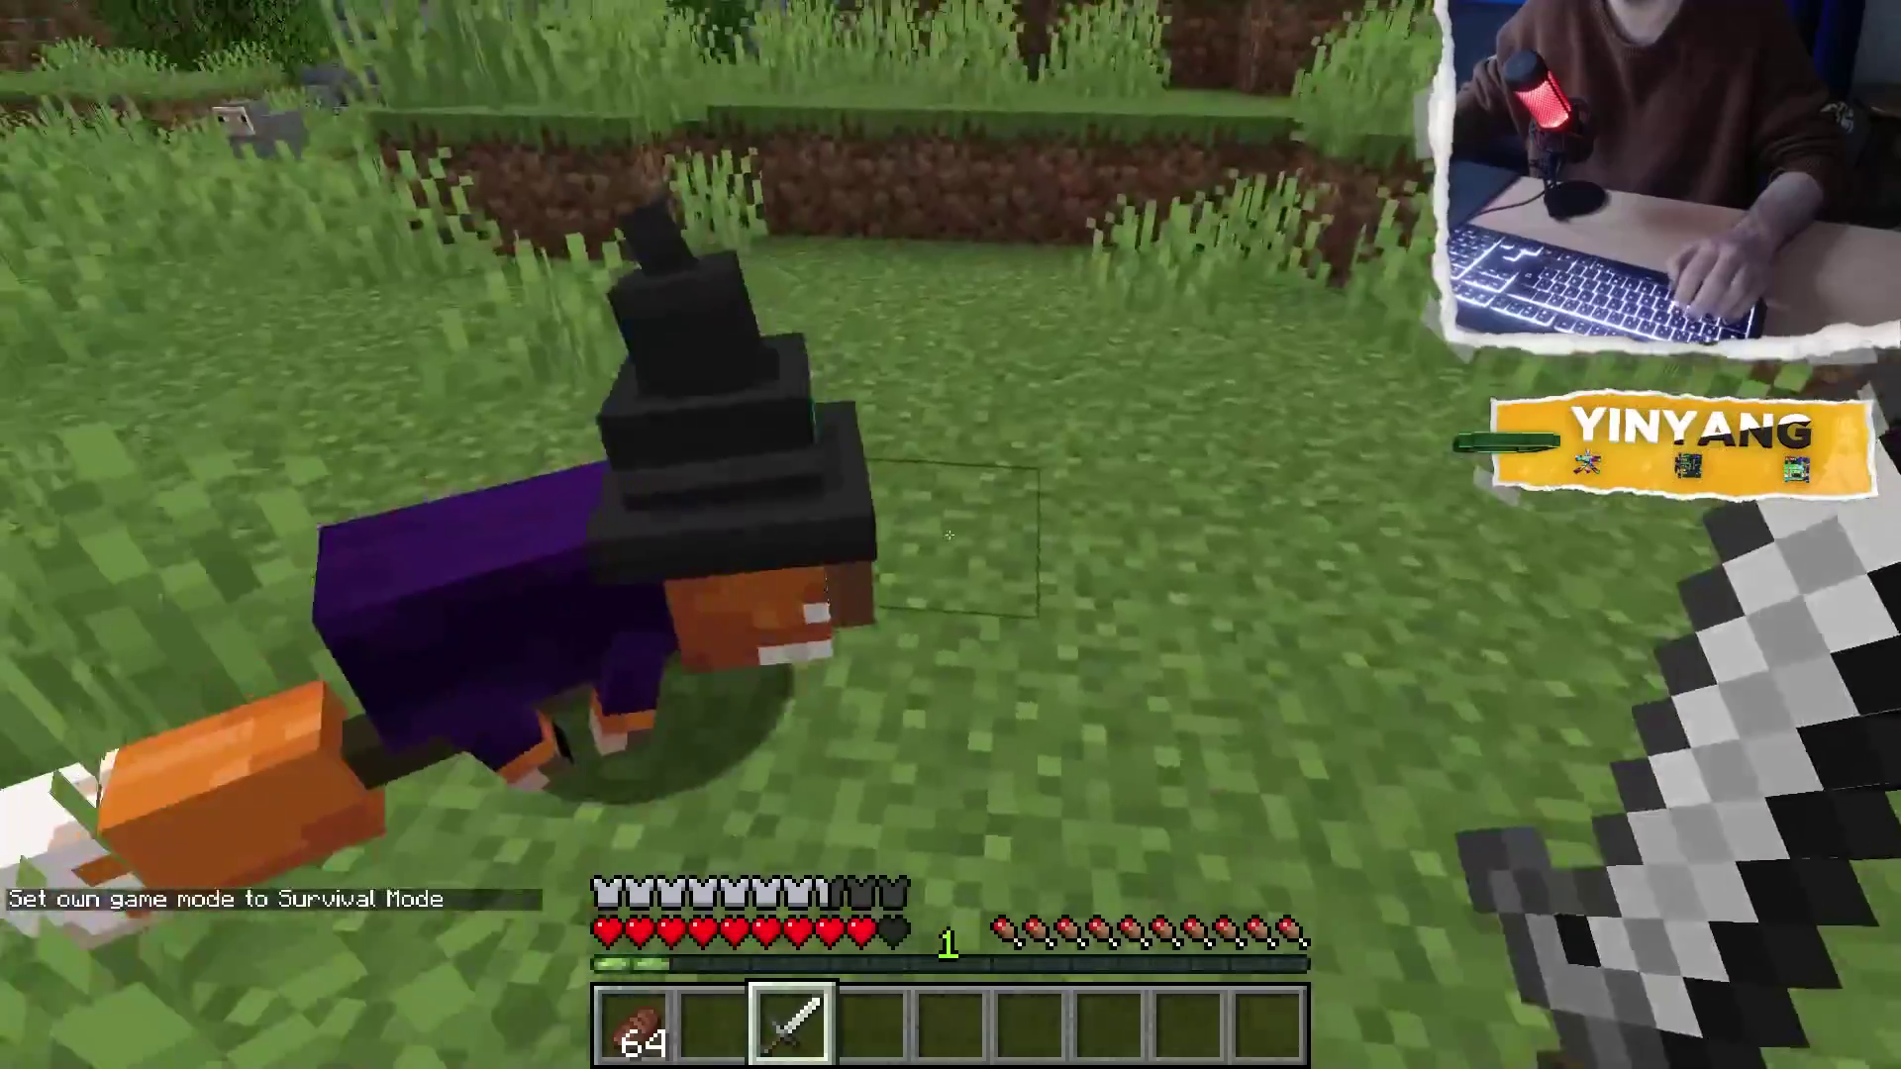
pyautogui.press('F5')
pyautogui.press('F5')
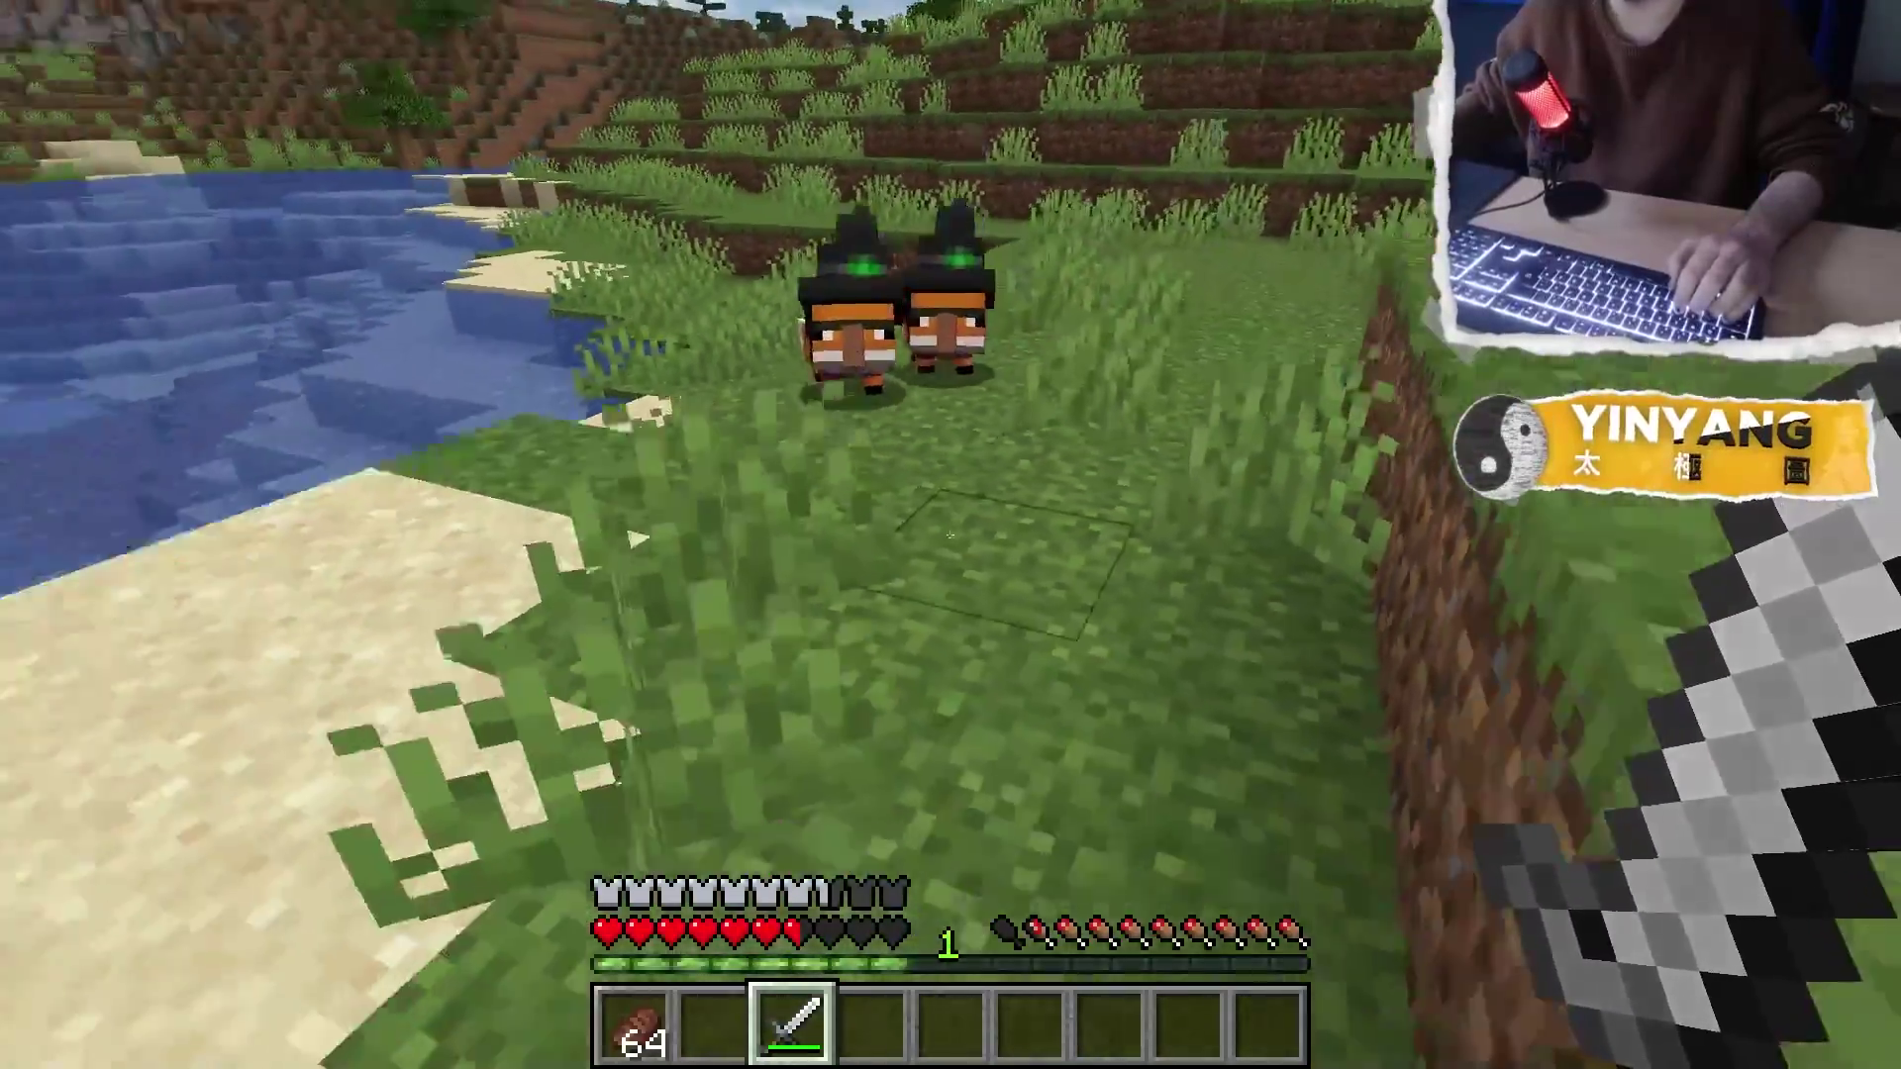
pyautogui.press('d')
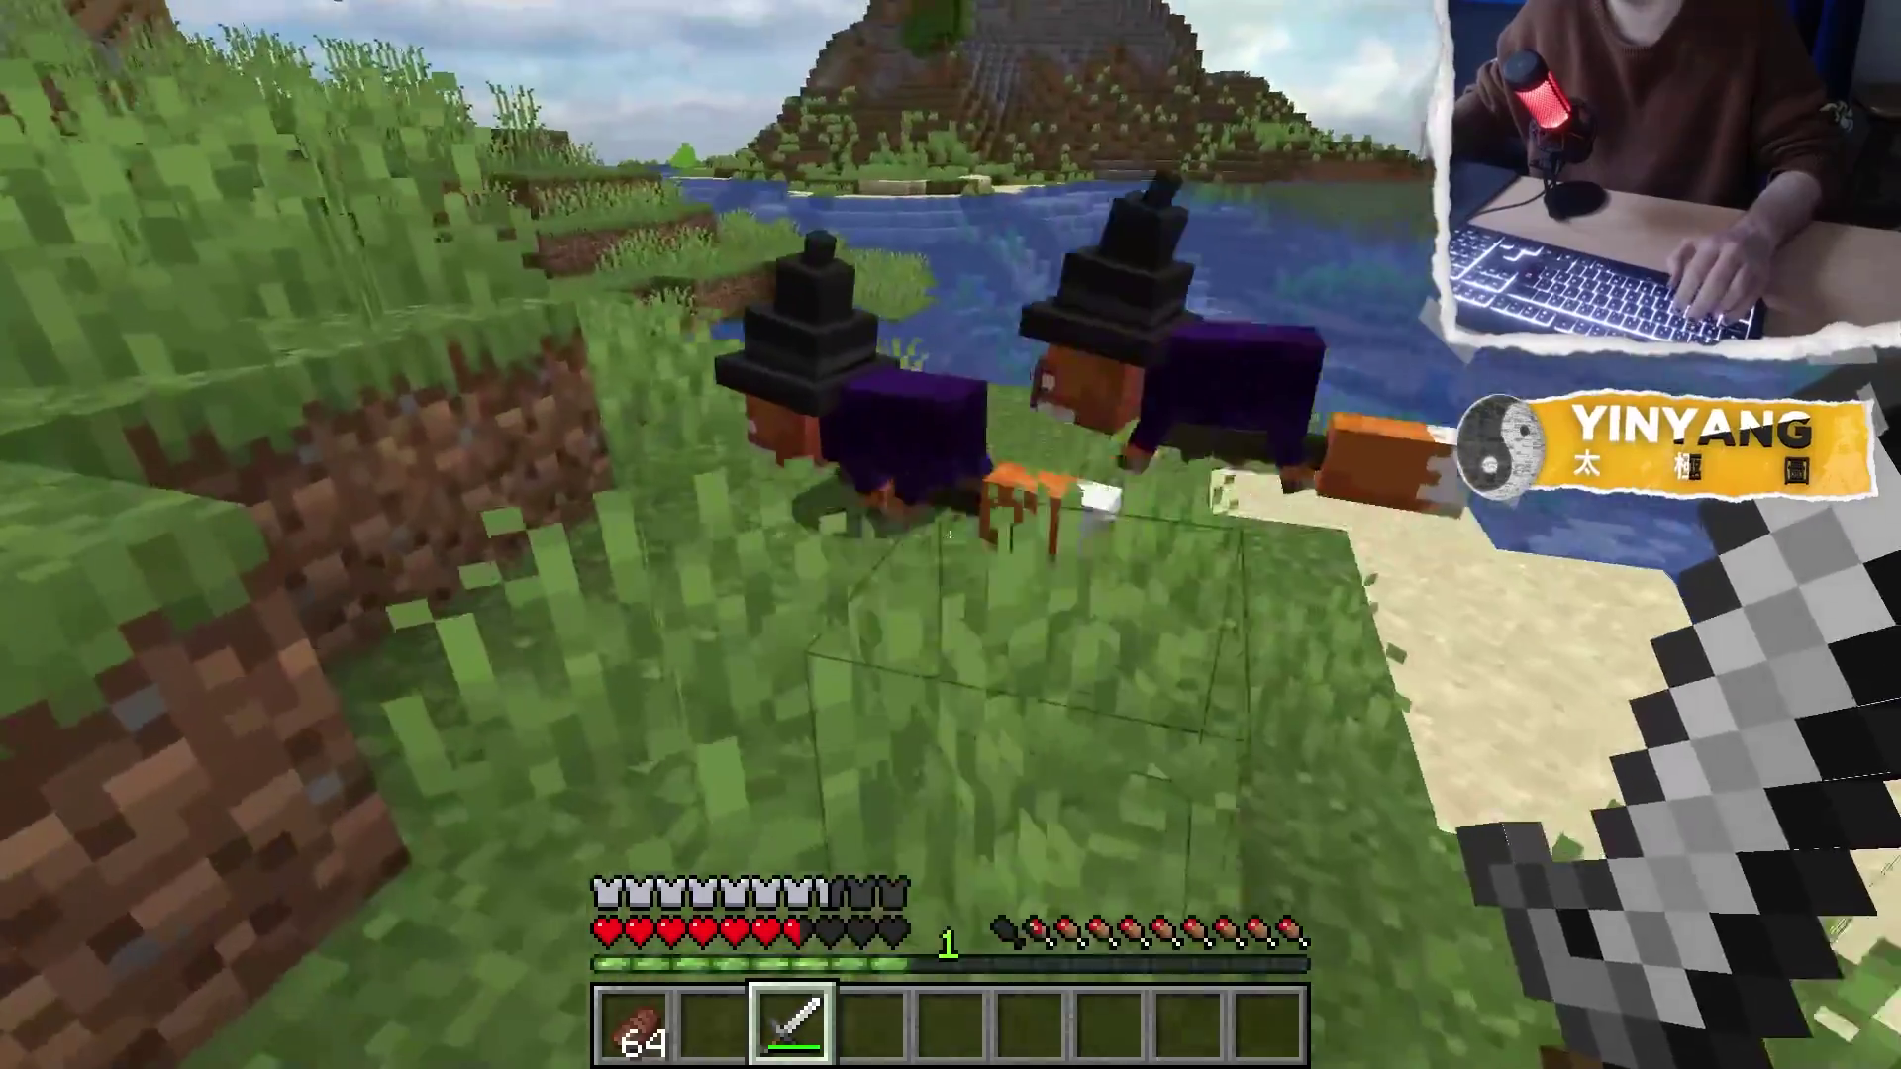
pyautogui.click(950, 535)
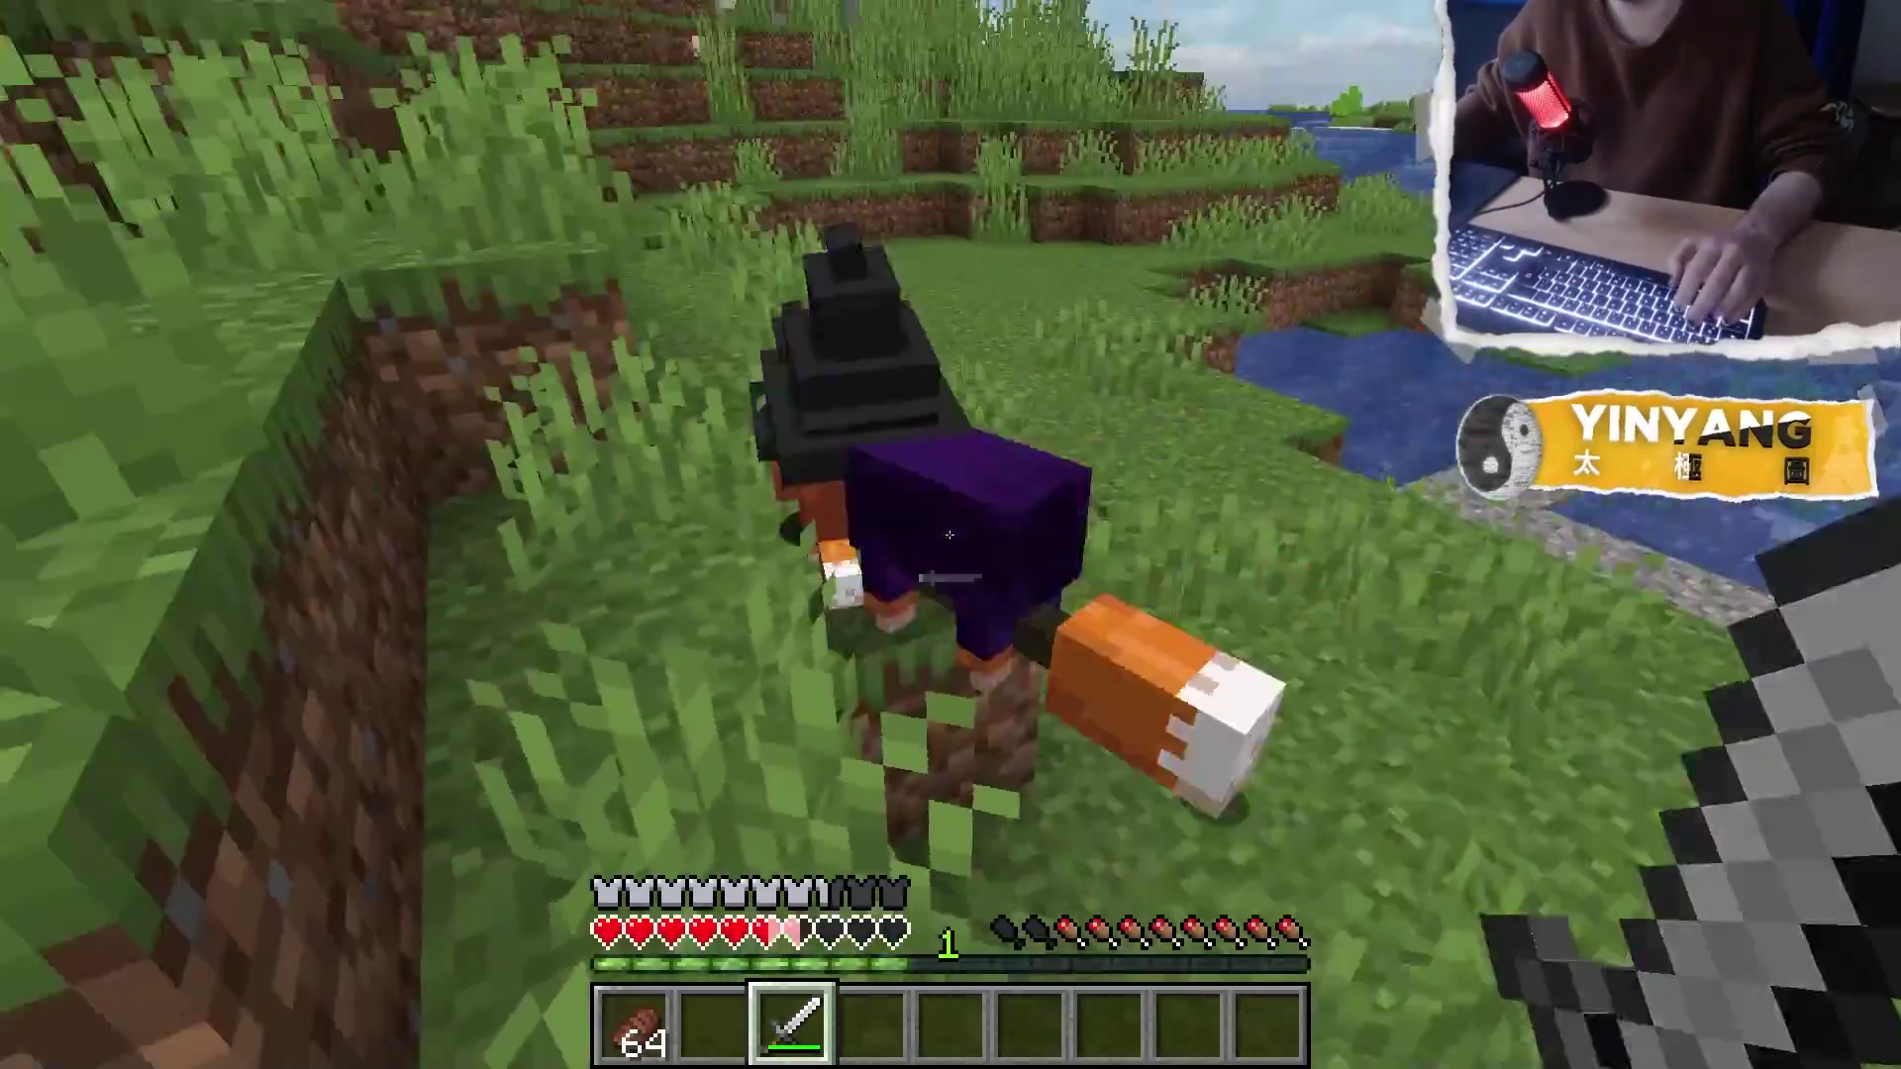
pyautogui.click(949, 534)
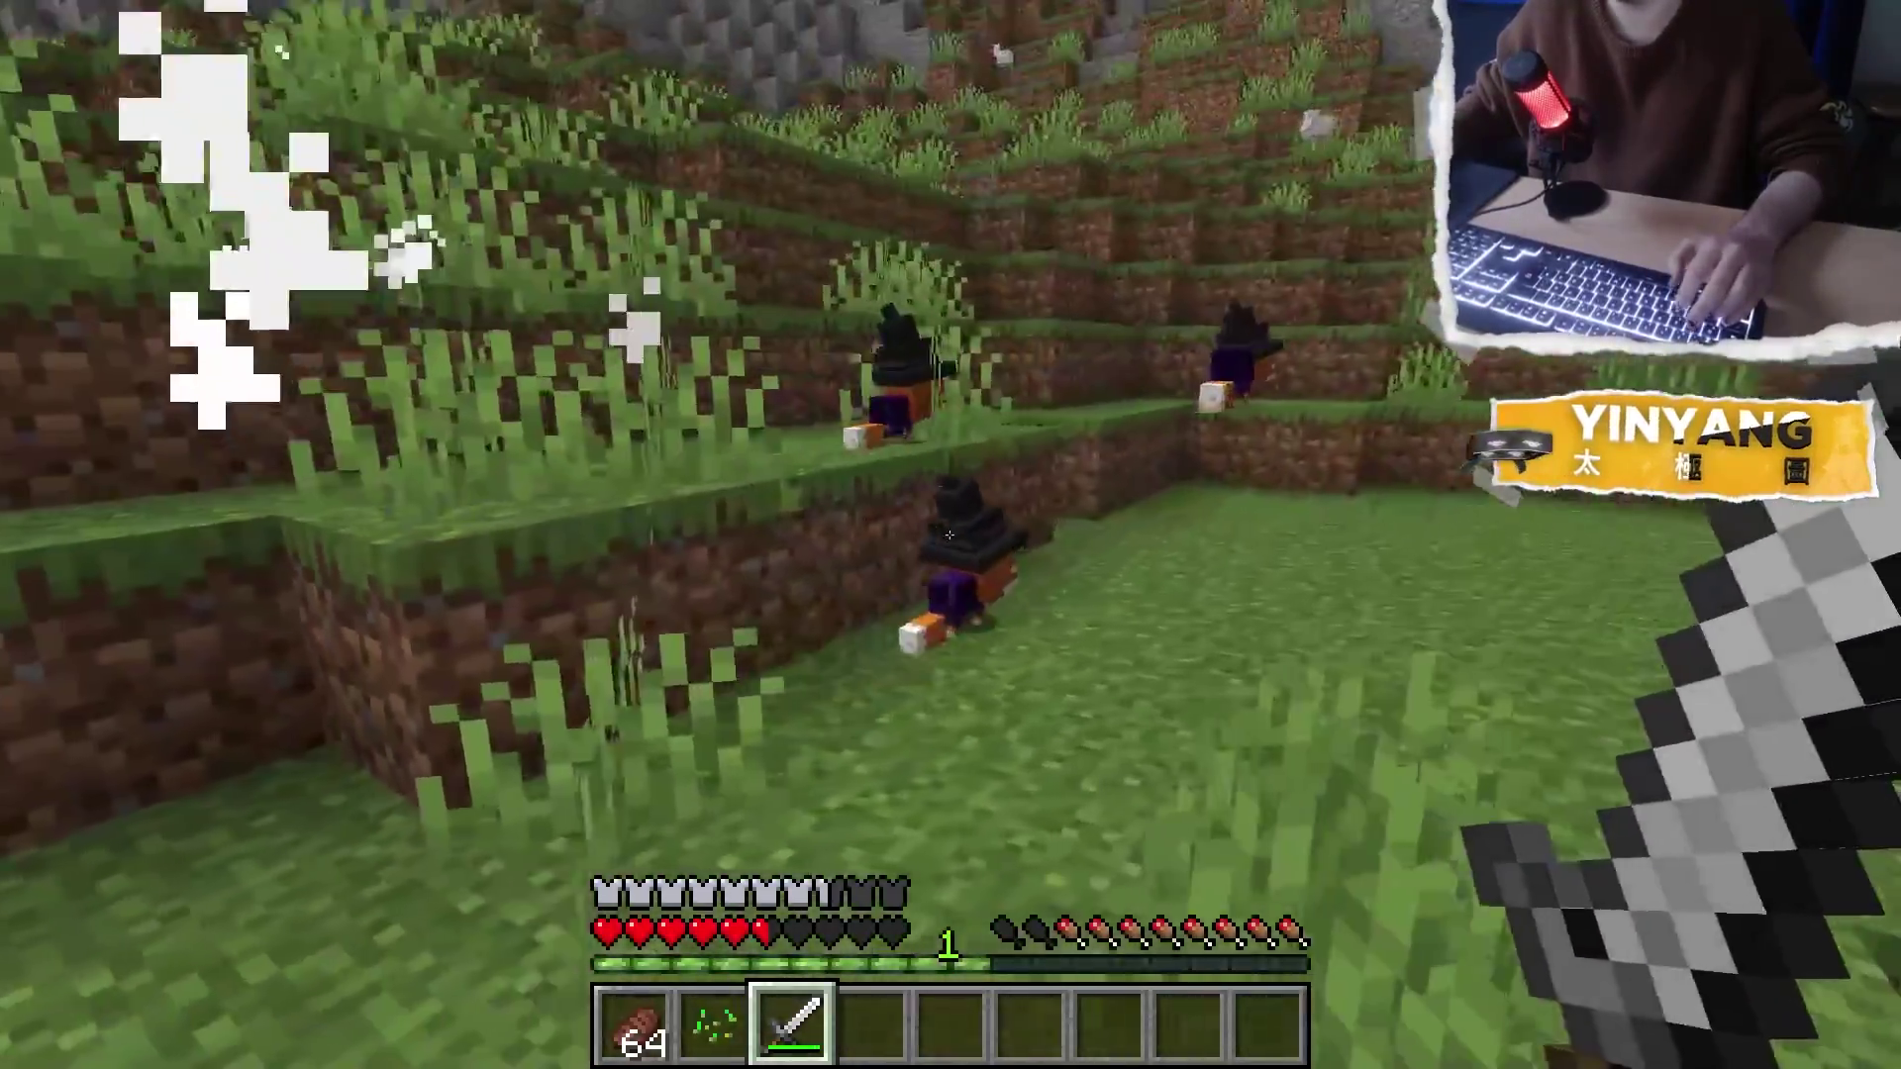
pyautogui.click(949, 534)
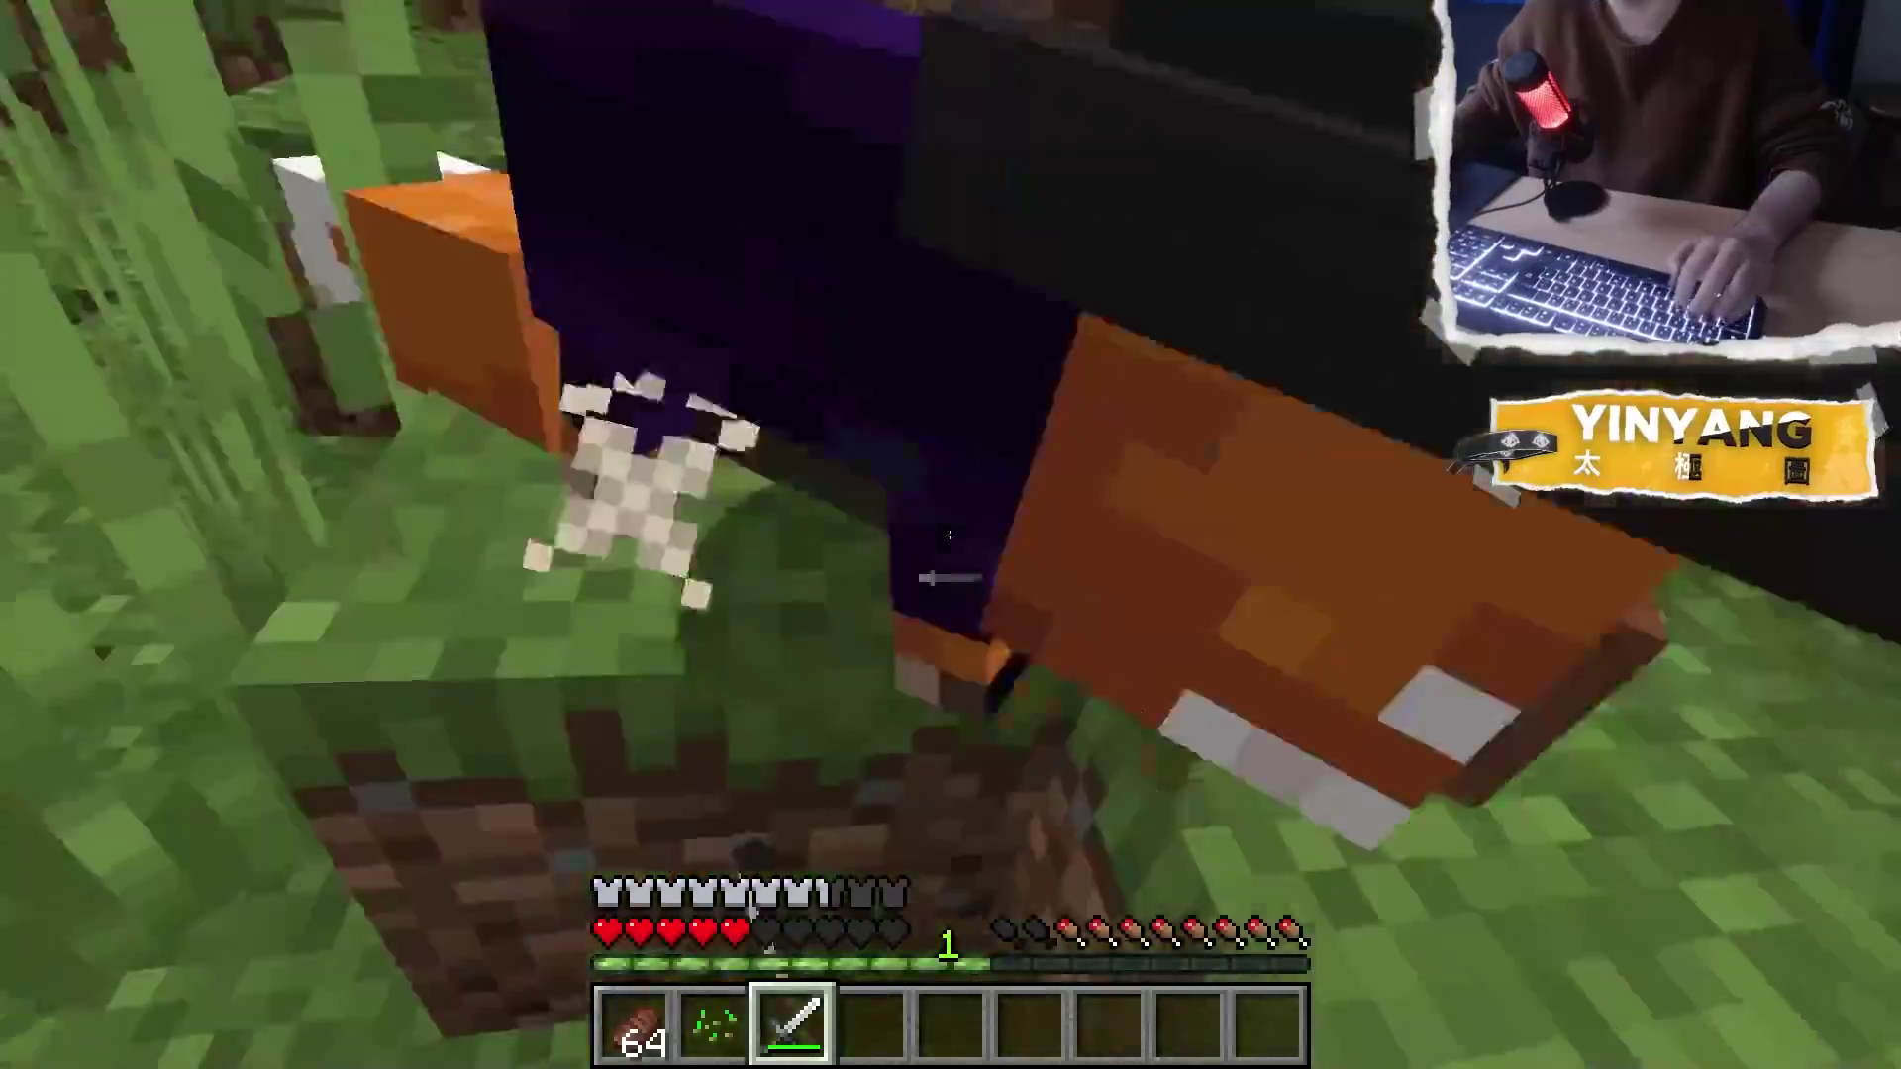
pyautogui.press('1')
pyautogui.rightClick(949, 535)
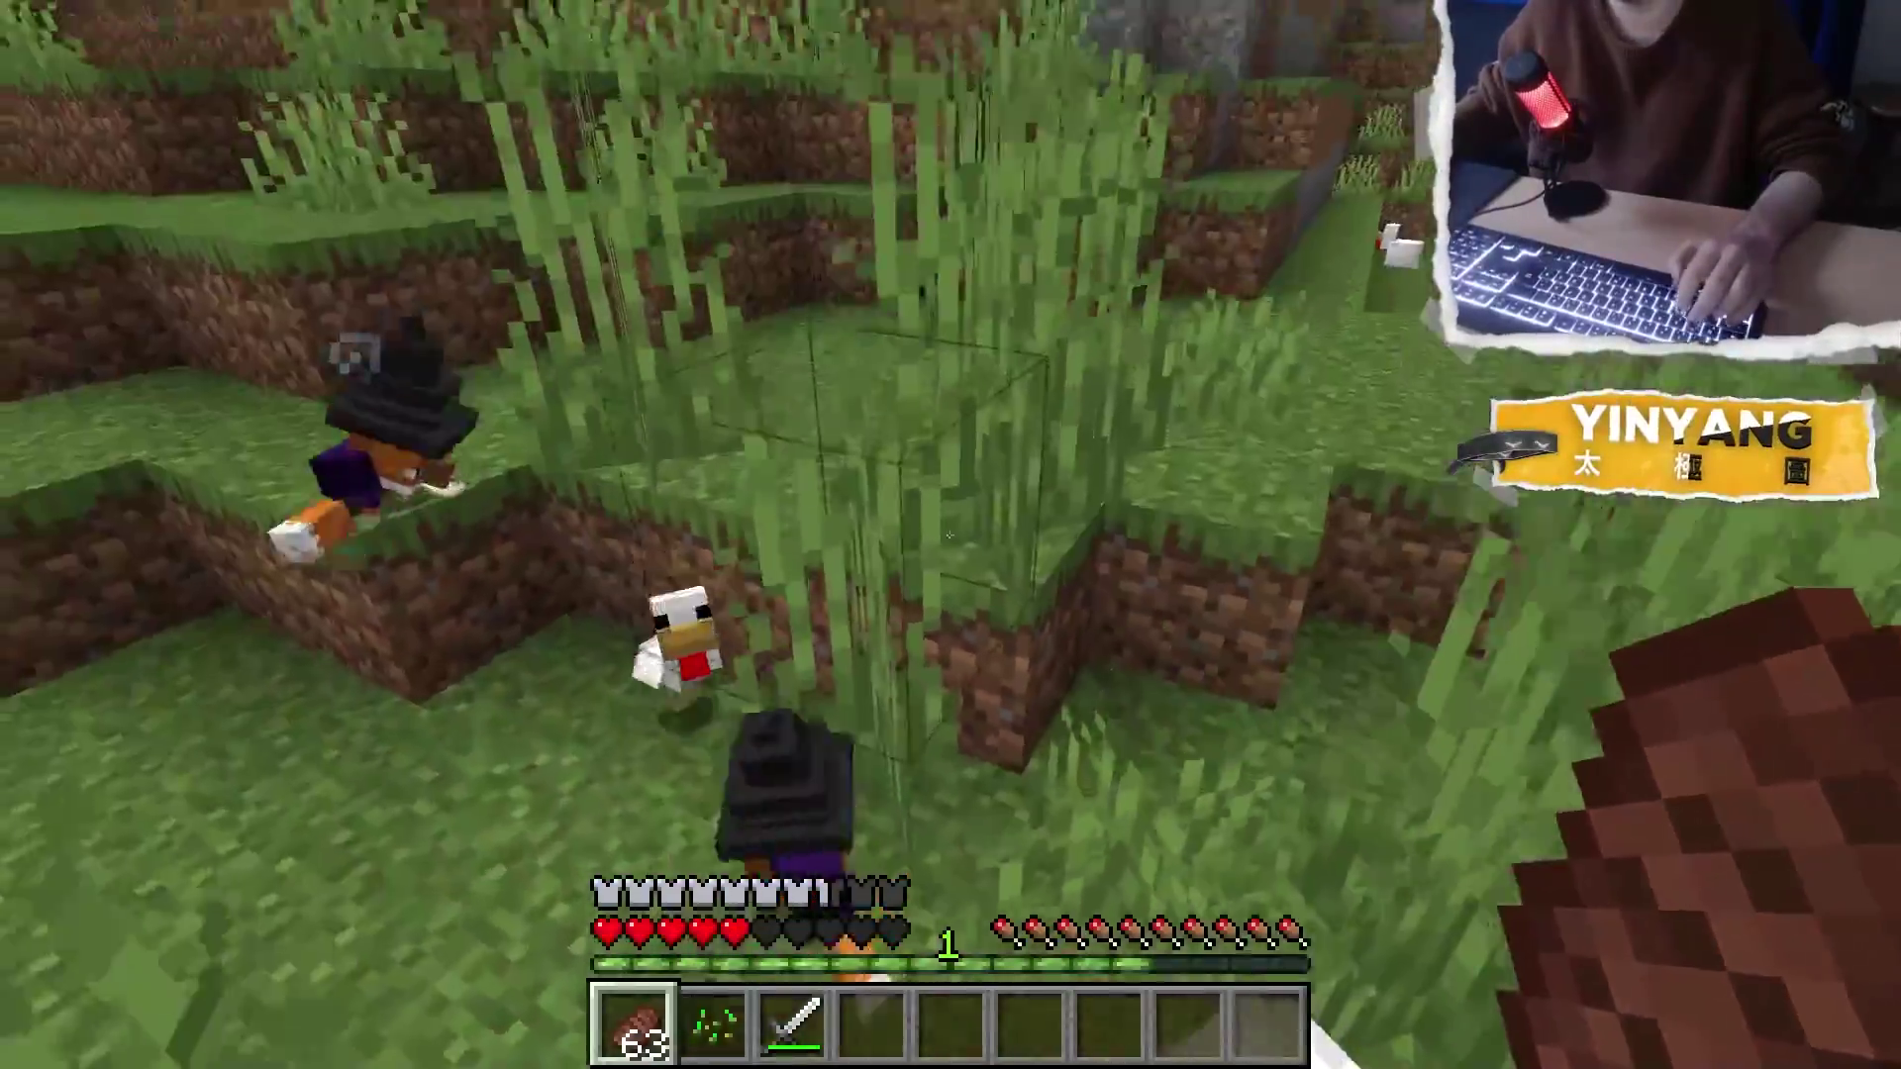
pyautogui.press('3')
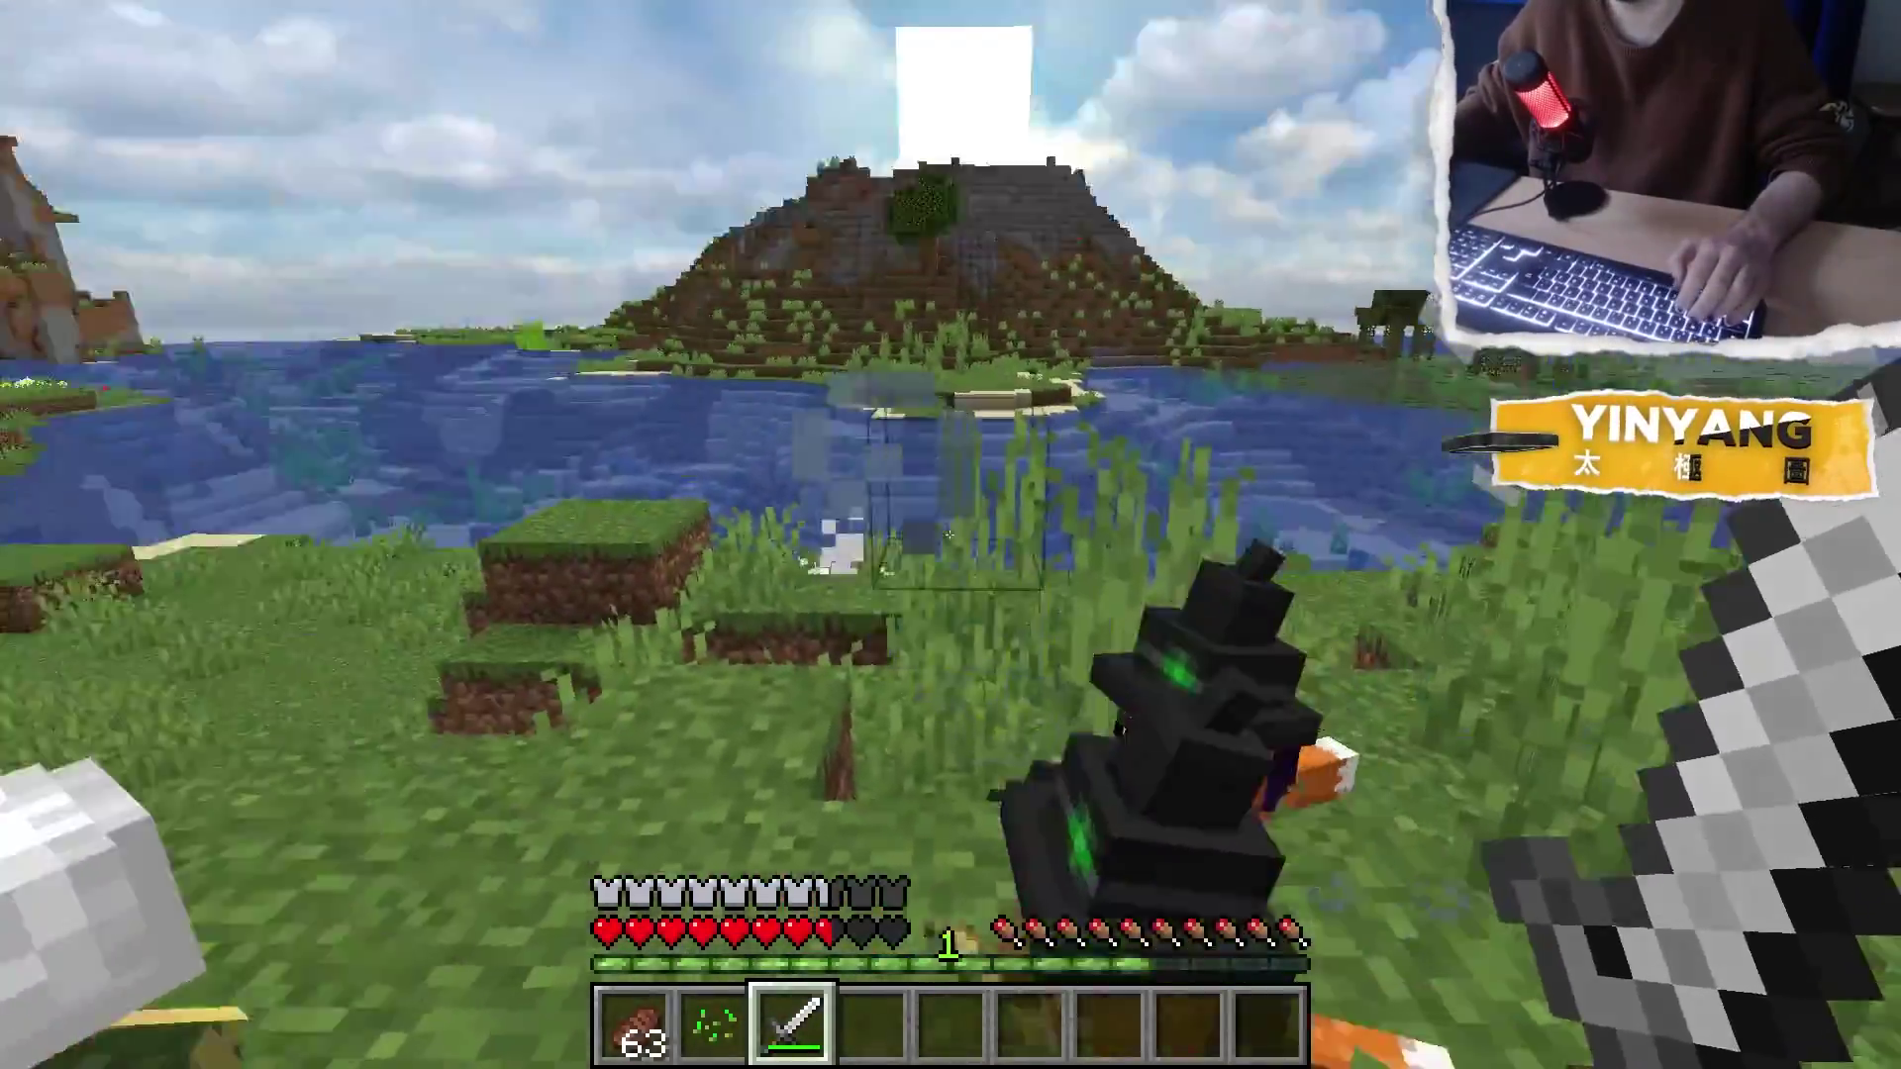
pyautogui.click(948, 534)
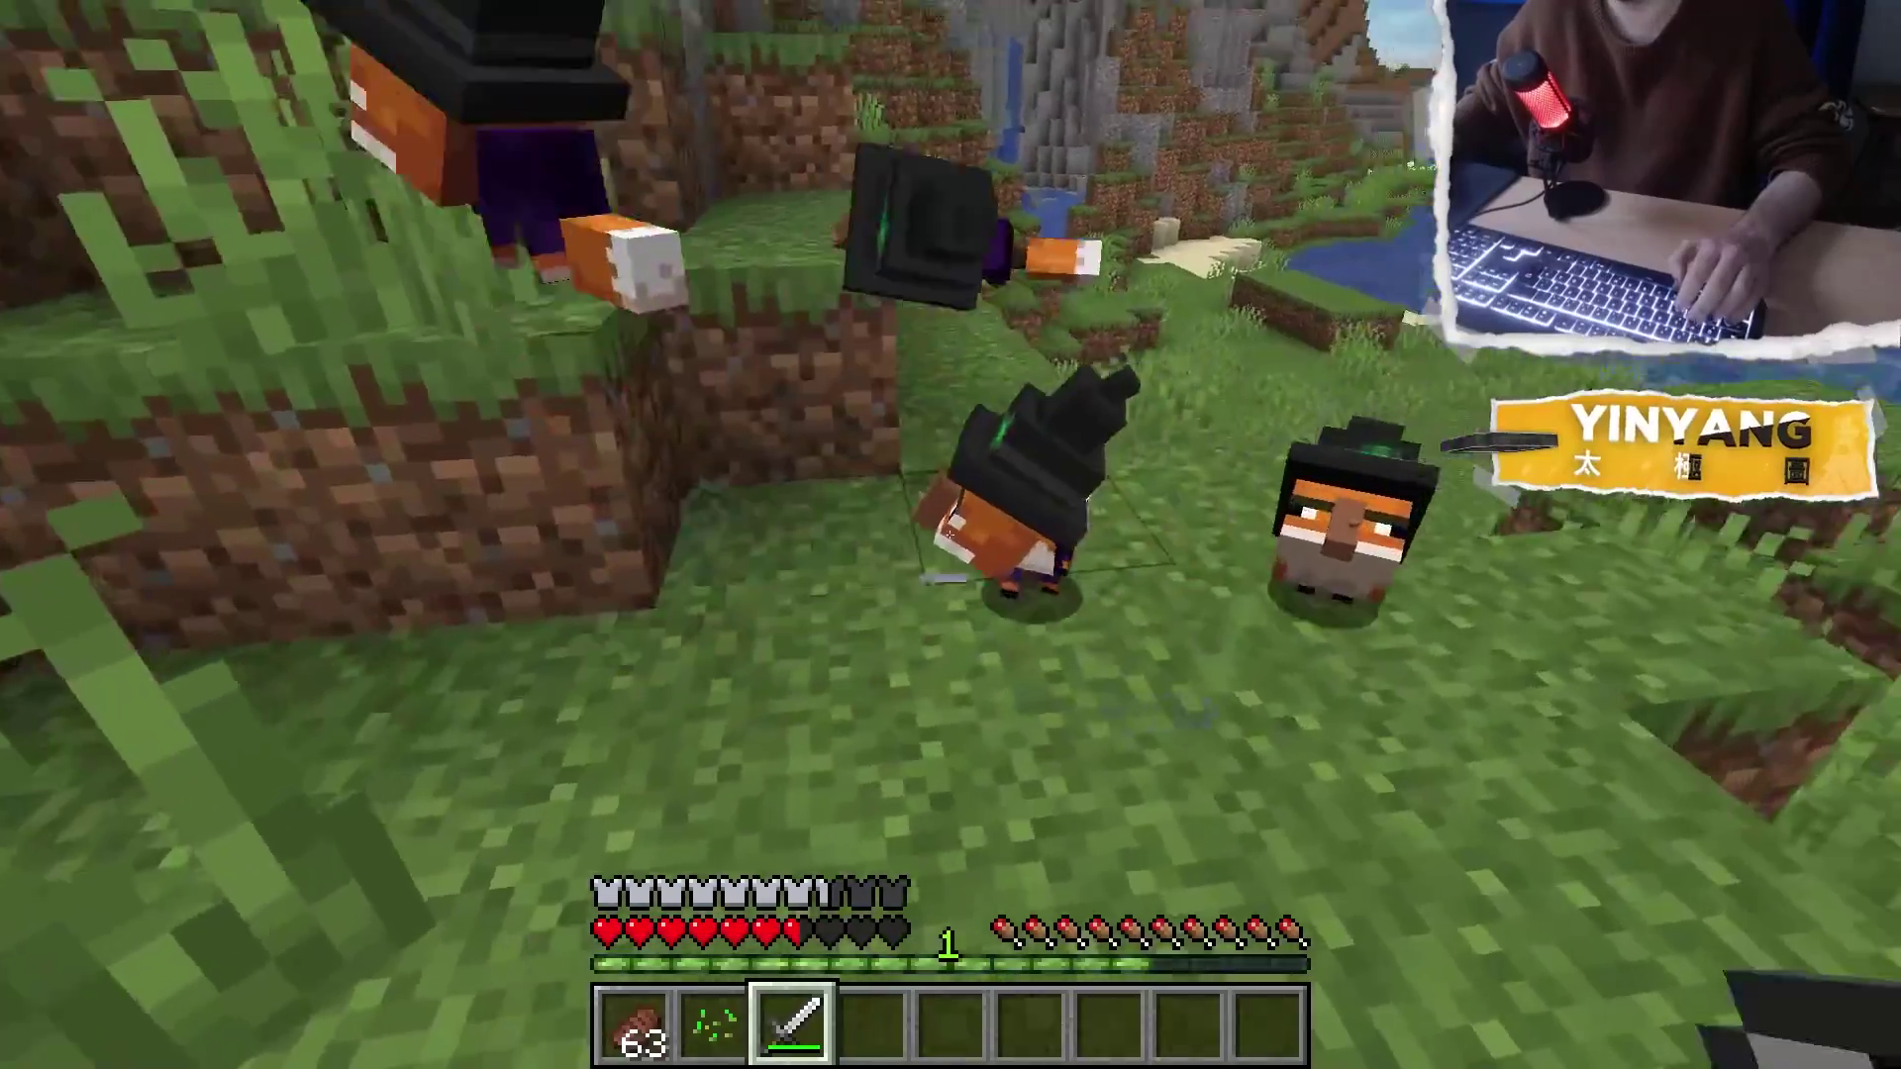
pyautogui.click(949, 535)
pyautogui.click(949, 535)
pyautogui.click(948, 534)
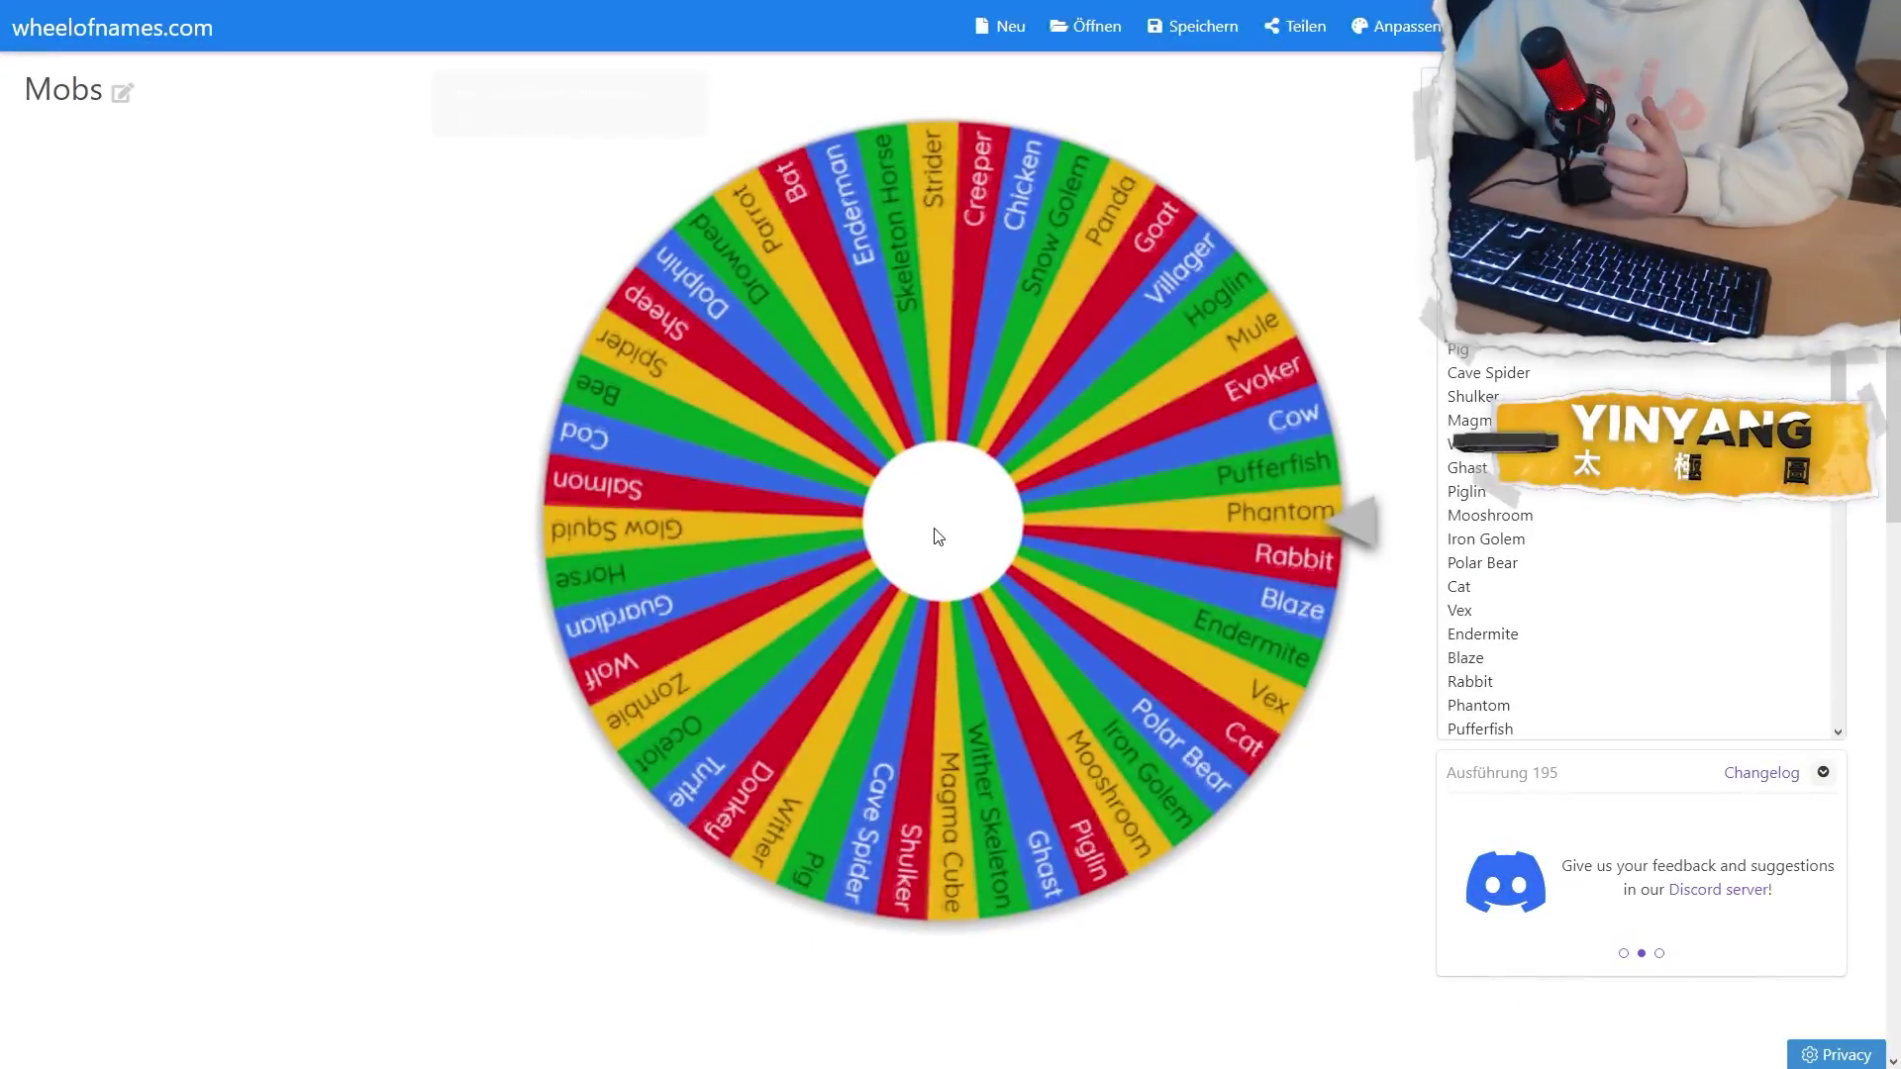
# Switch to wheelofnames.com, spin the Mobs wheel, remove the drawn Vex entry and spin again for the second mob
pyautogui.click(936, 533)
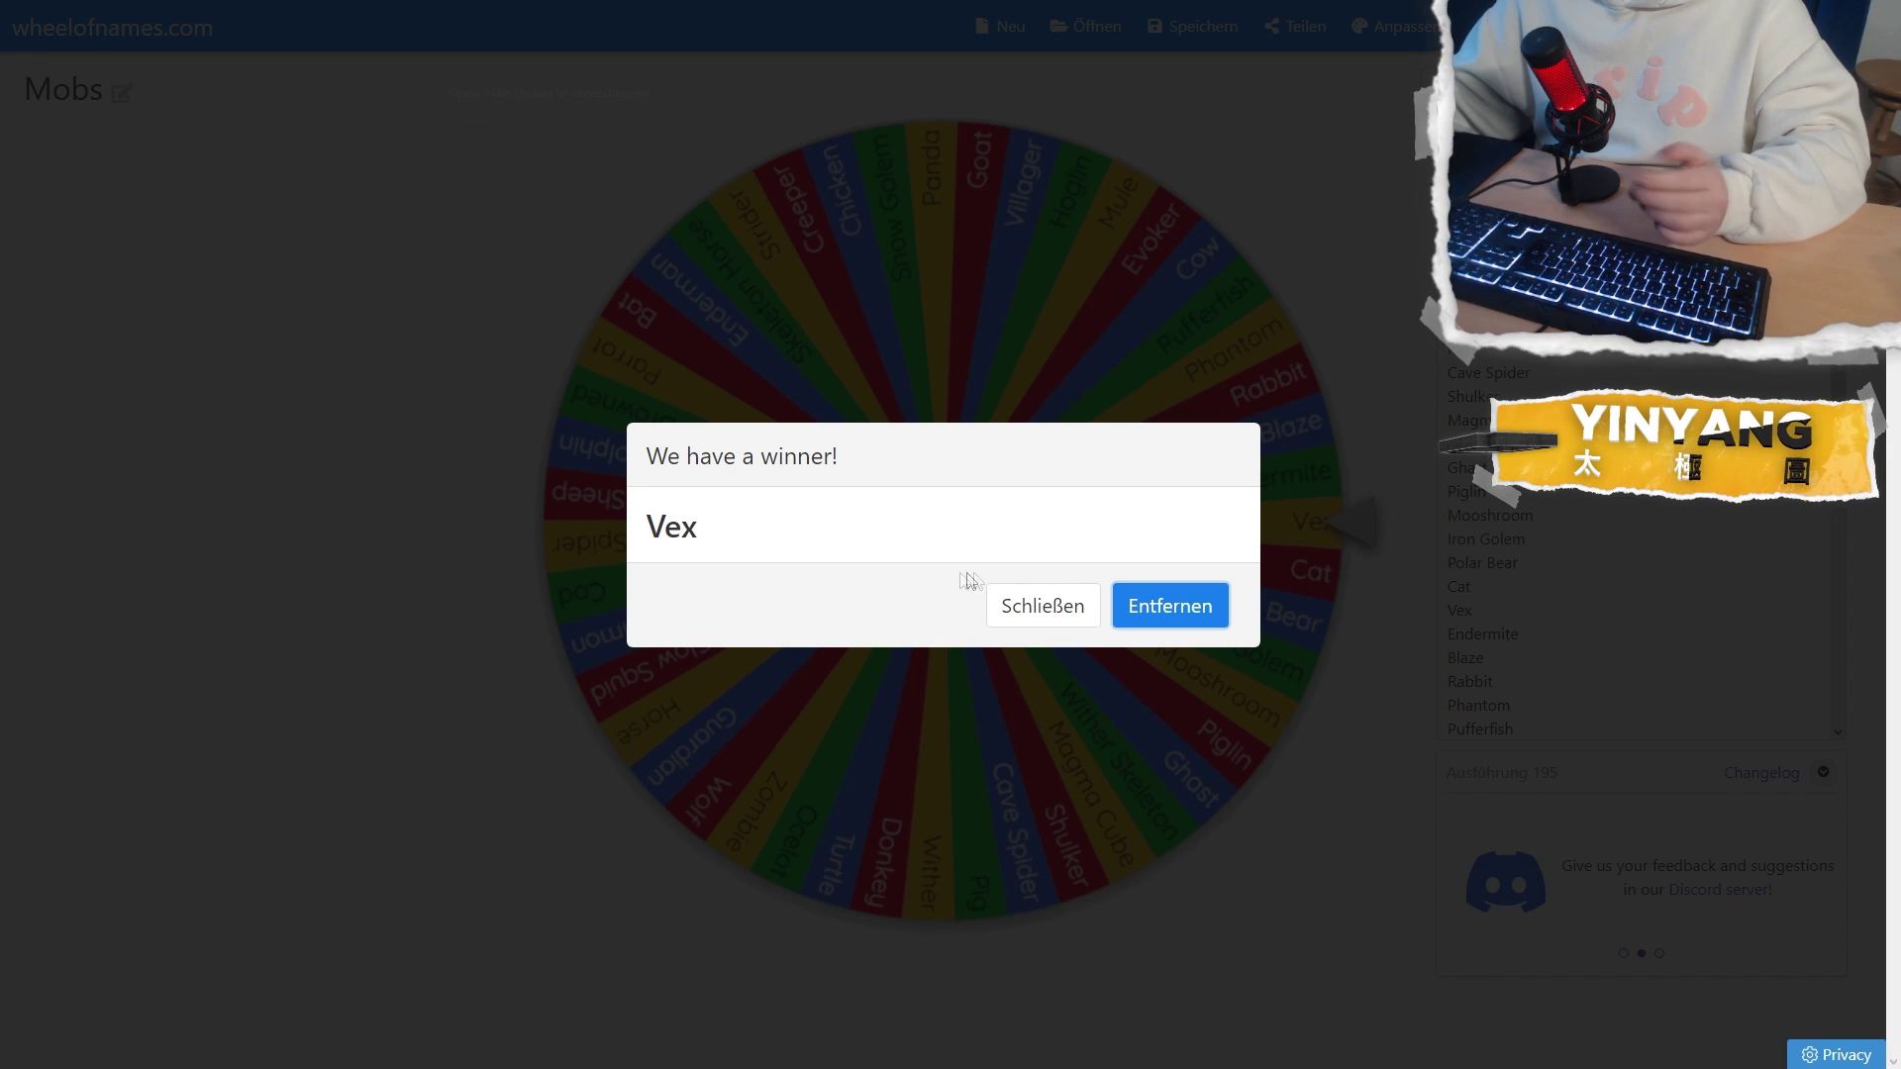
pyautogui.click(1181, 606)
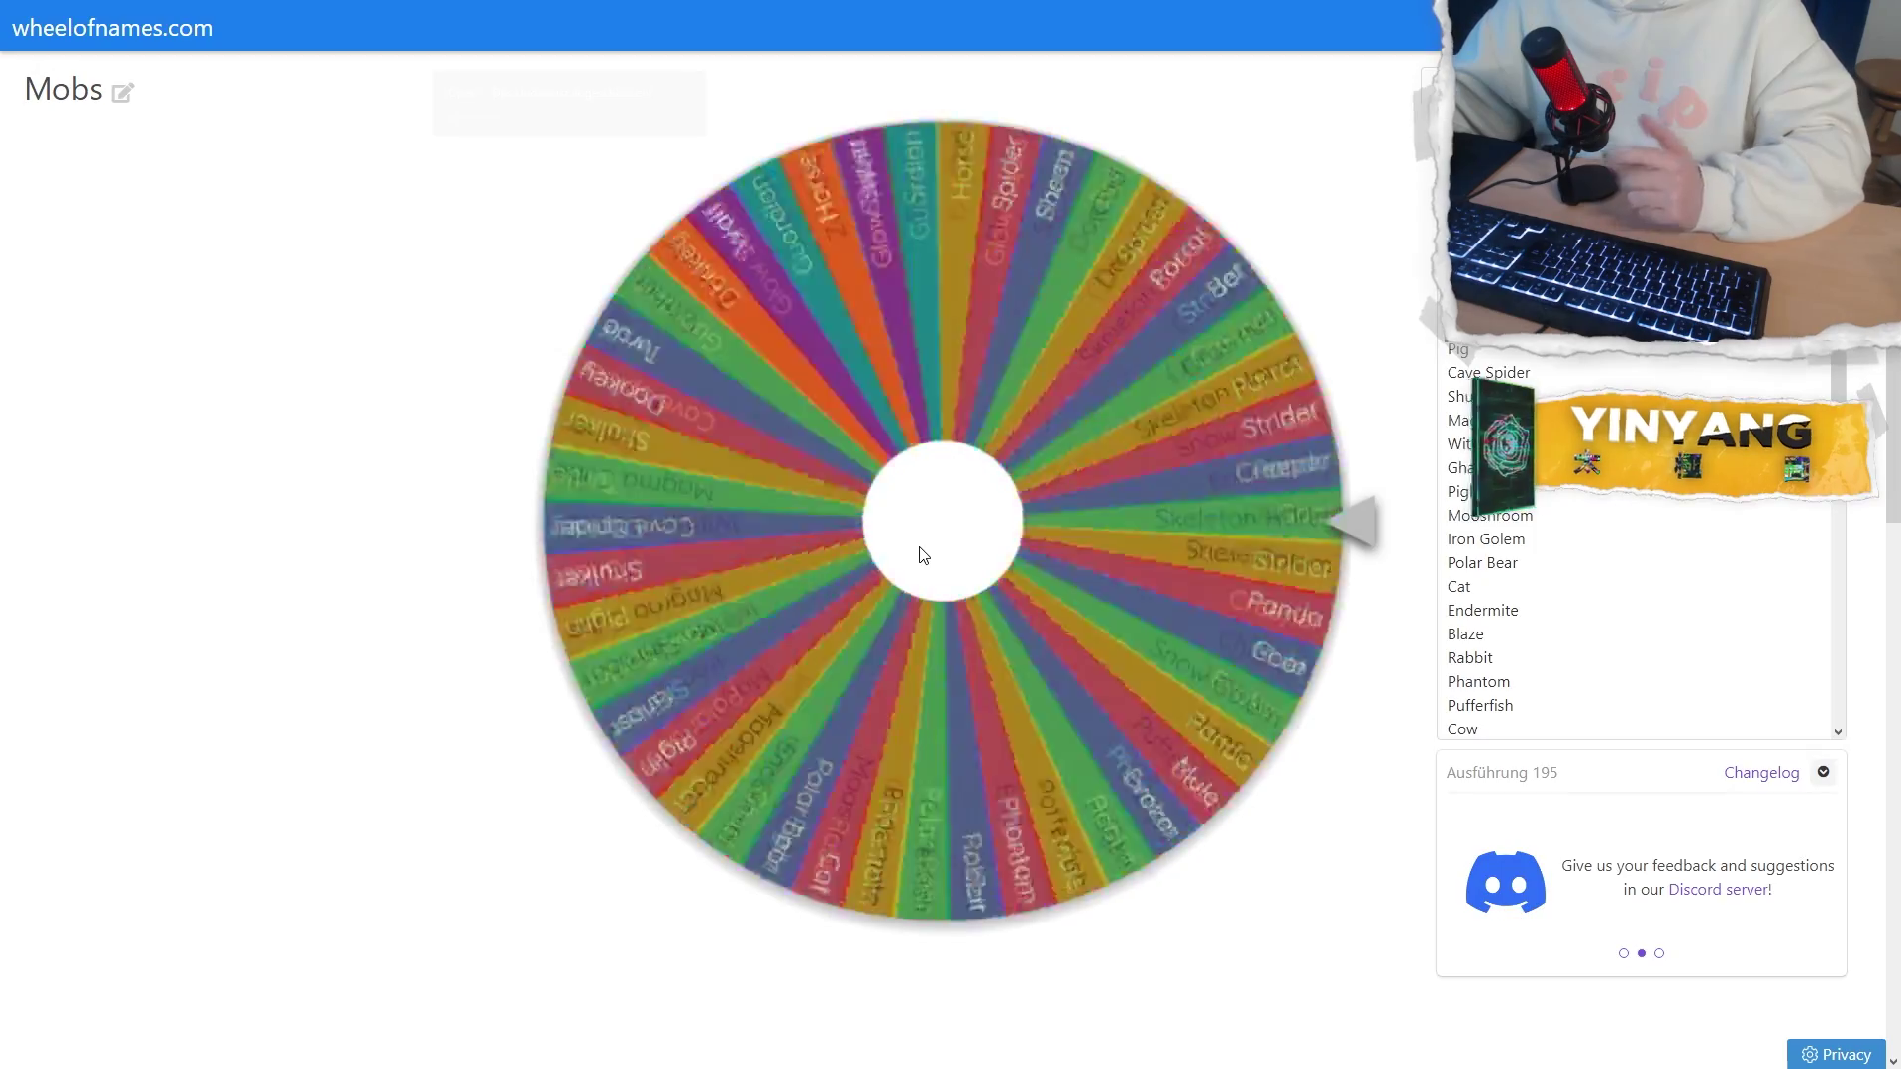
pyautogui.click(916, 552)
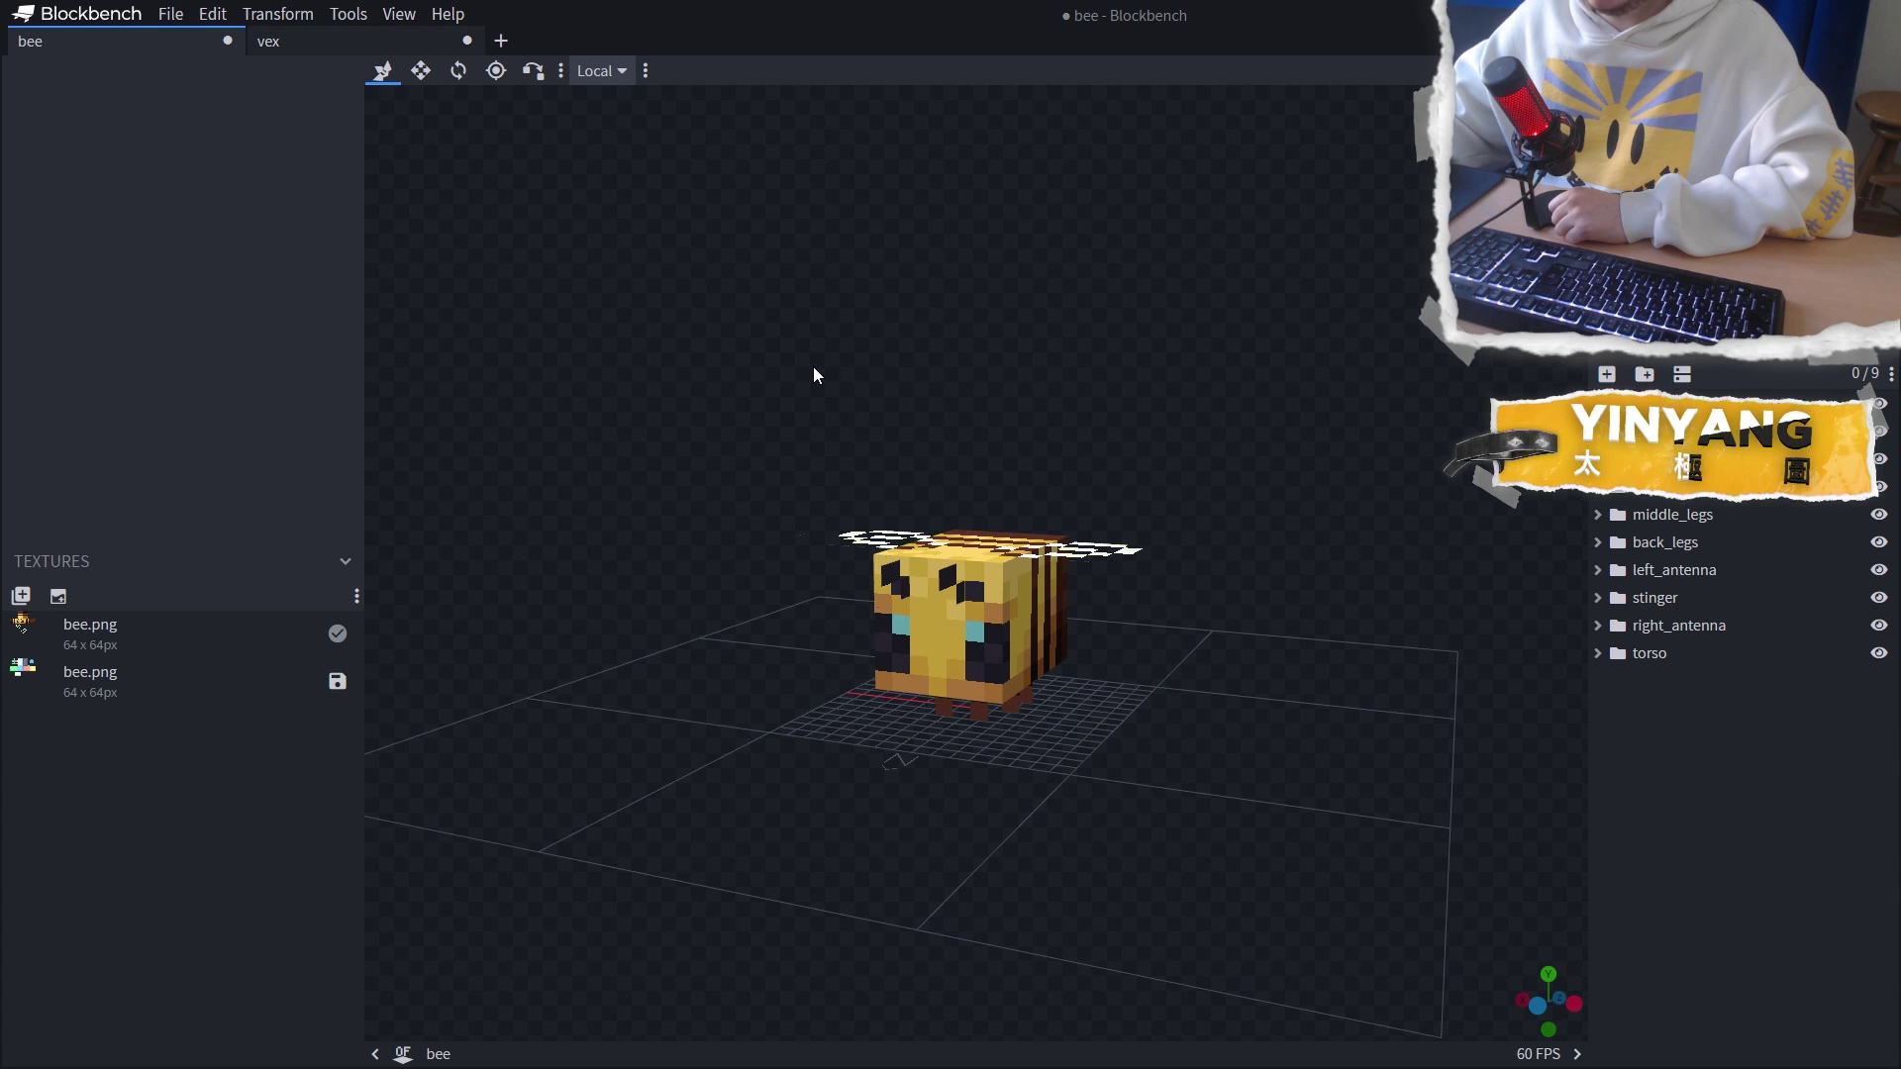
# Switch to Blockbench and compare the bee and vex models from several angles, including the vex's wings and leg
pyautogui.moveTo(994, 442)
pyautogui.mouseDown()
pyautogui.moveTo(880, 454)
pyautogui.moveTo(981, 446)
pyautogui.mouseUp()
pyautogui.scroll(3, 1138, 603)
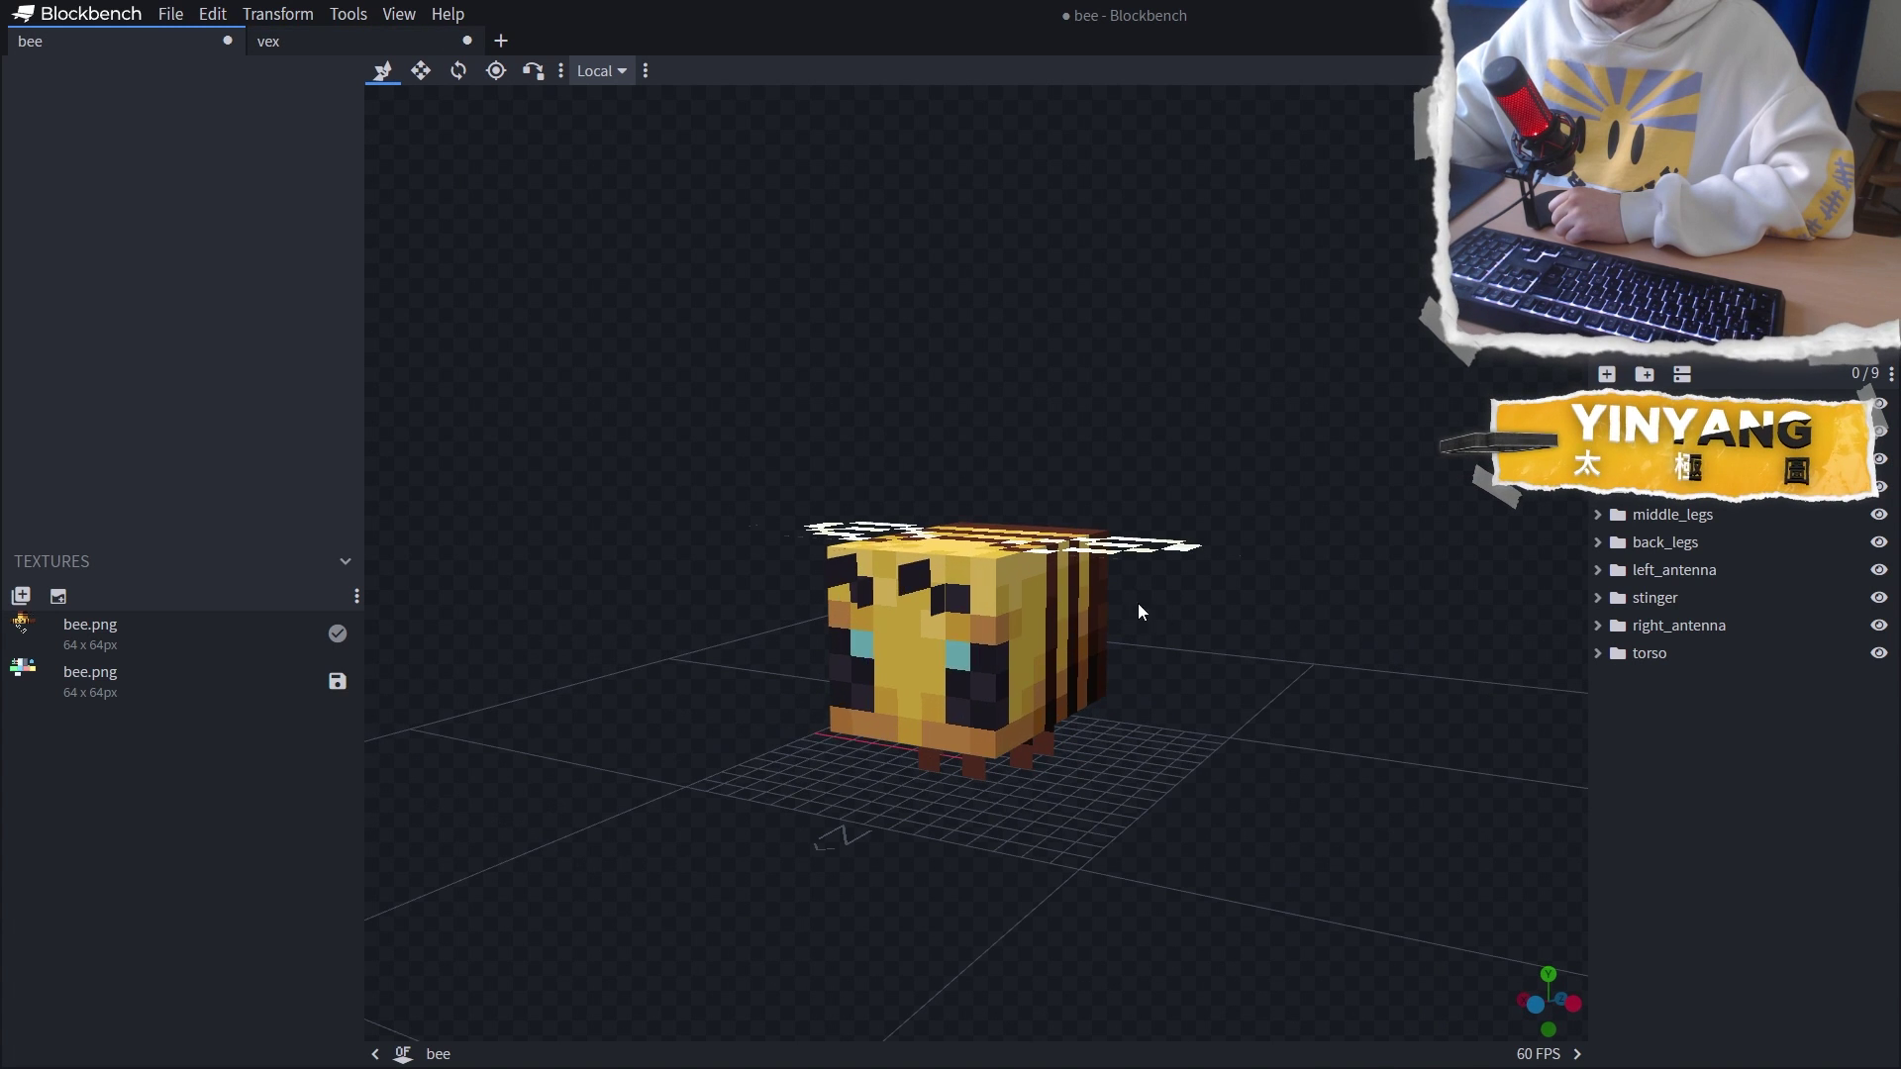
pyautogui.click(344, 50)
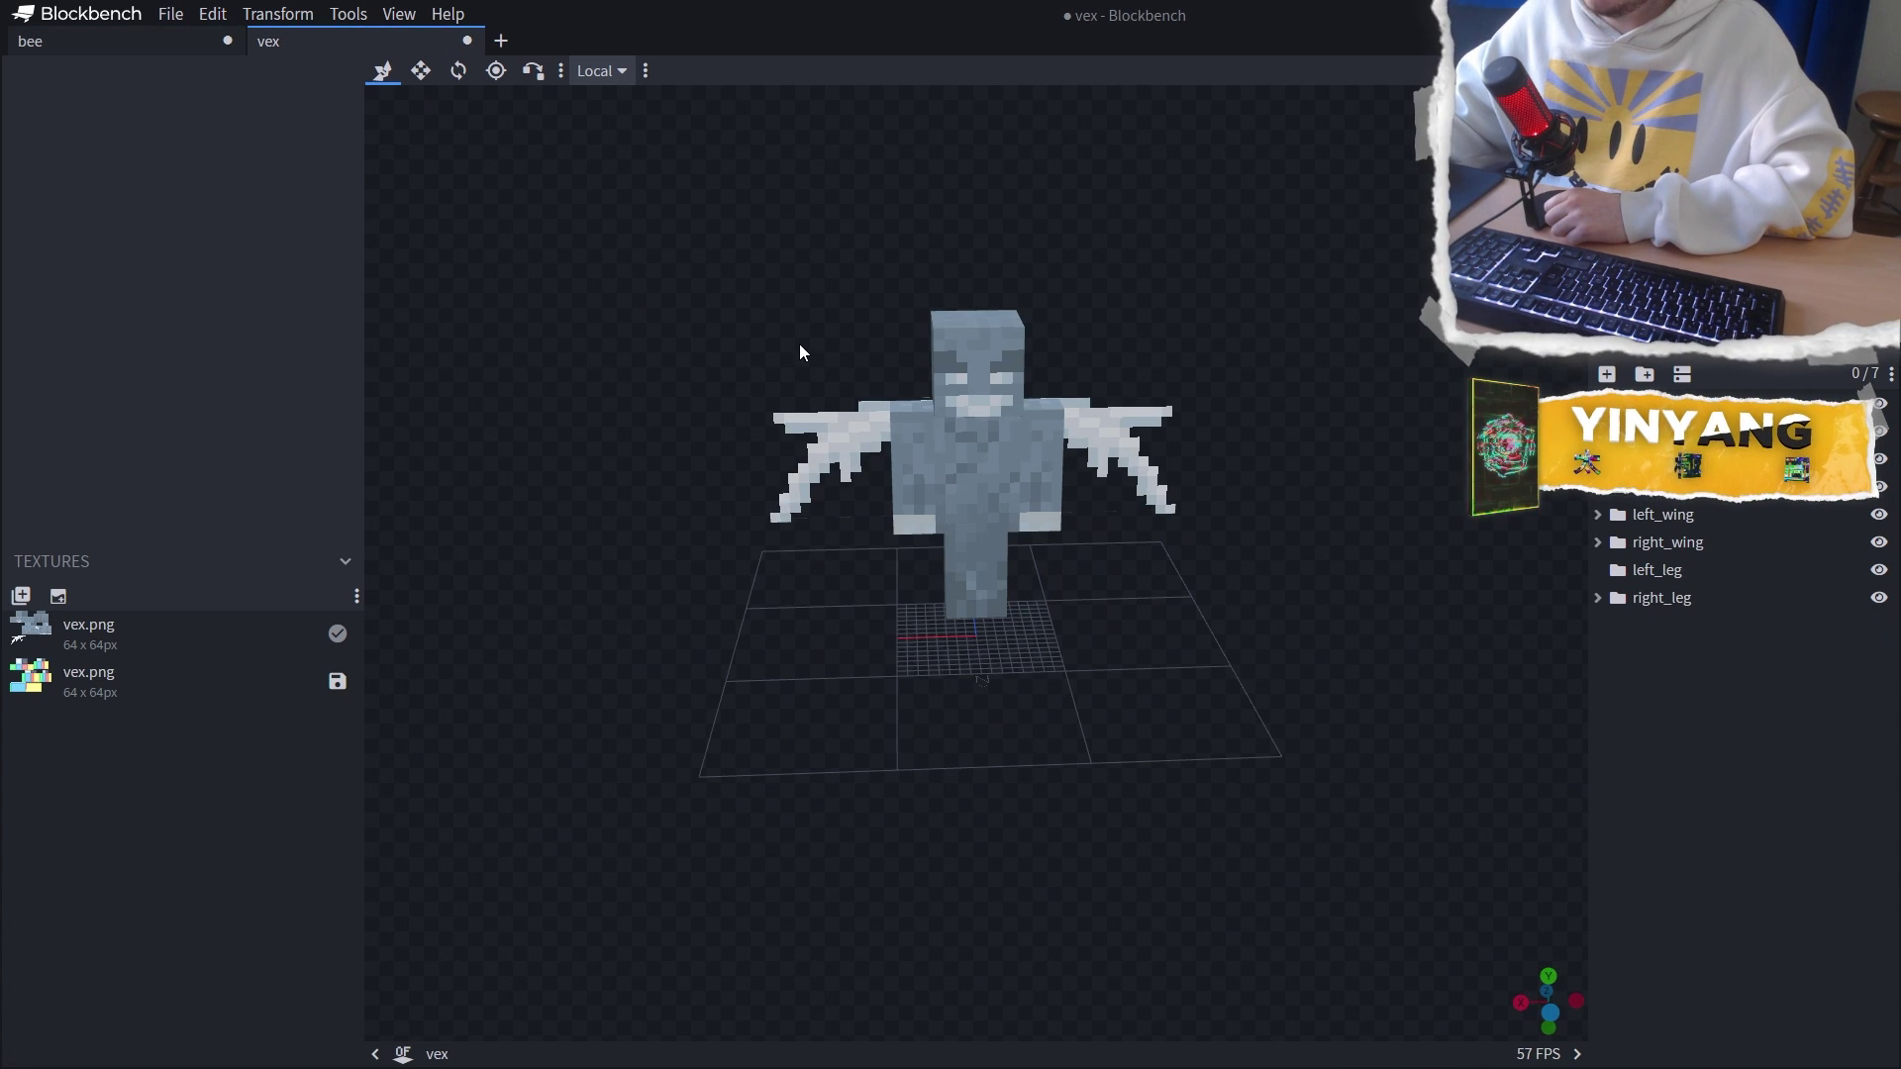
pyautogui.moveTo(802, 349); pyautogui.dragTo(645, 491)
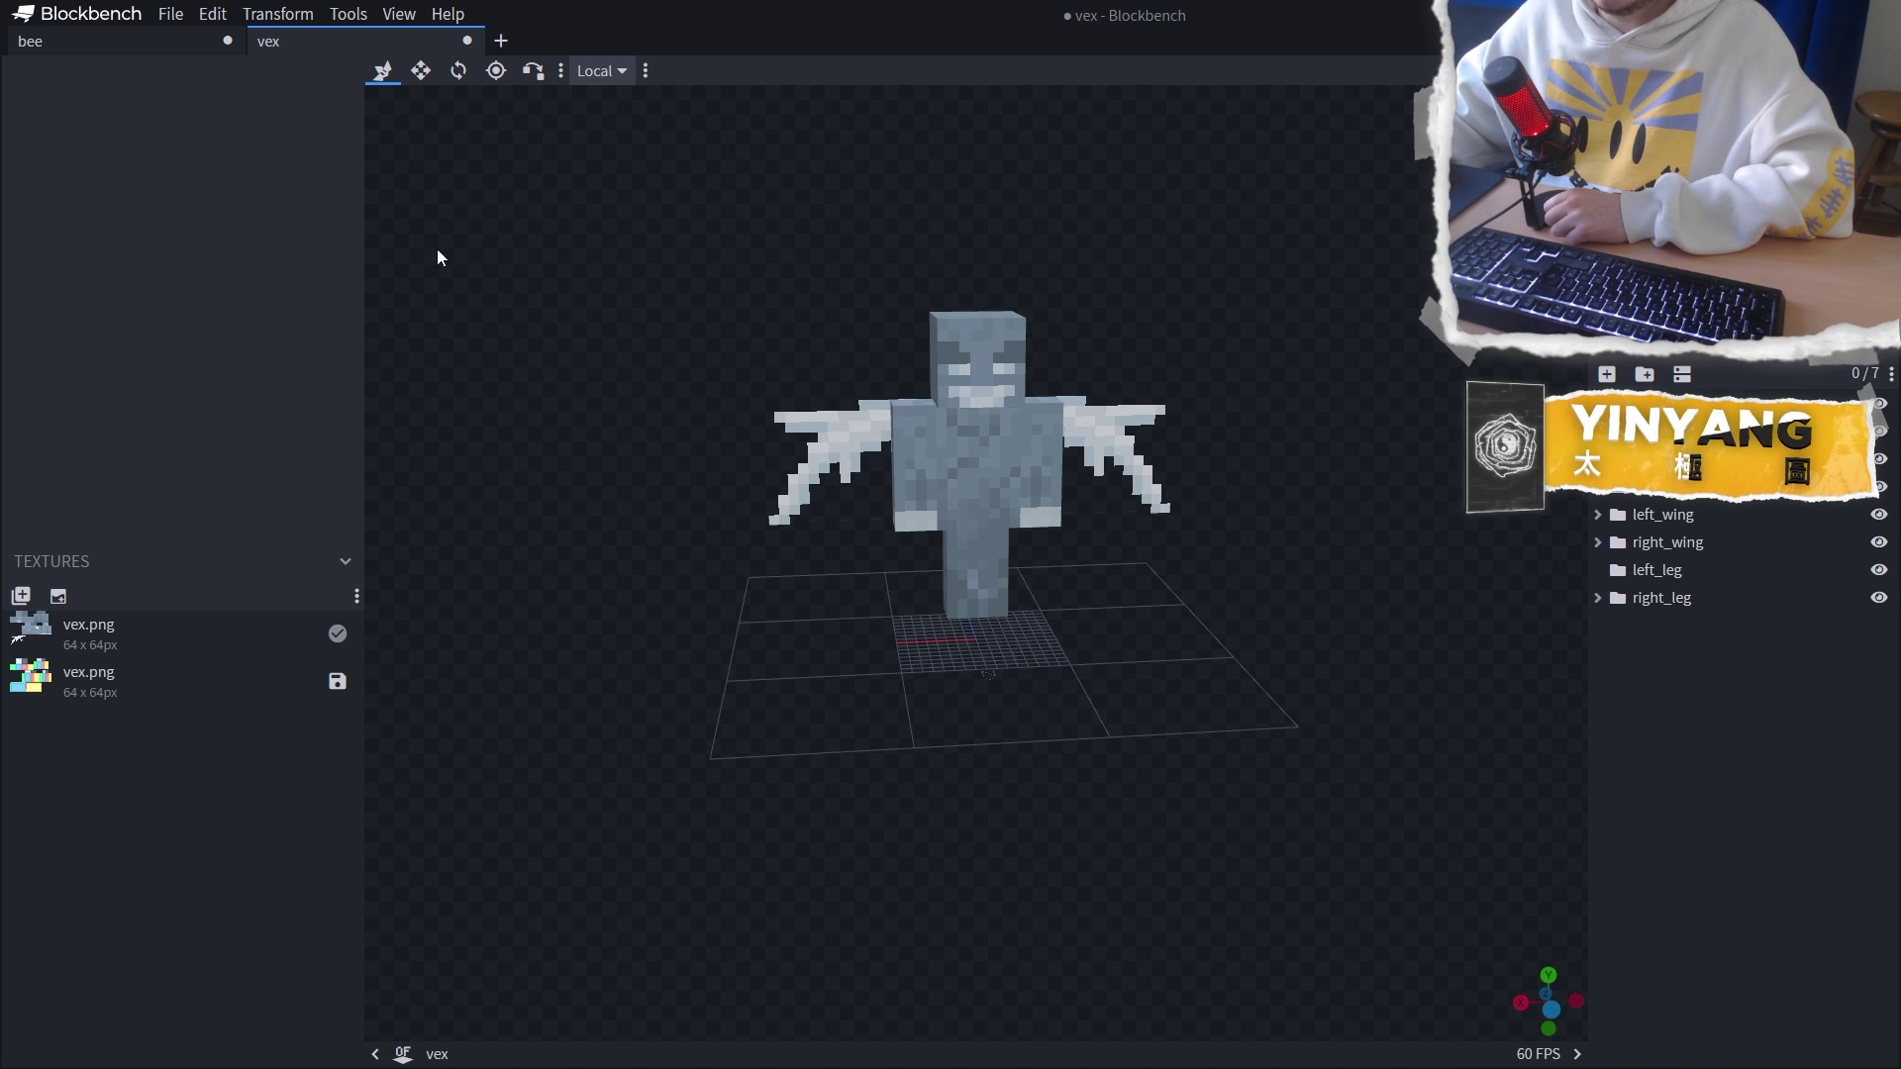
pyautogui.click(982, 563)
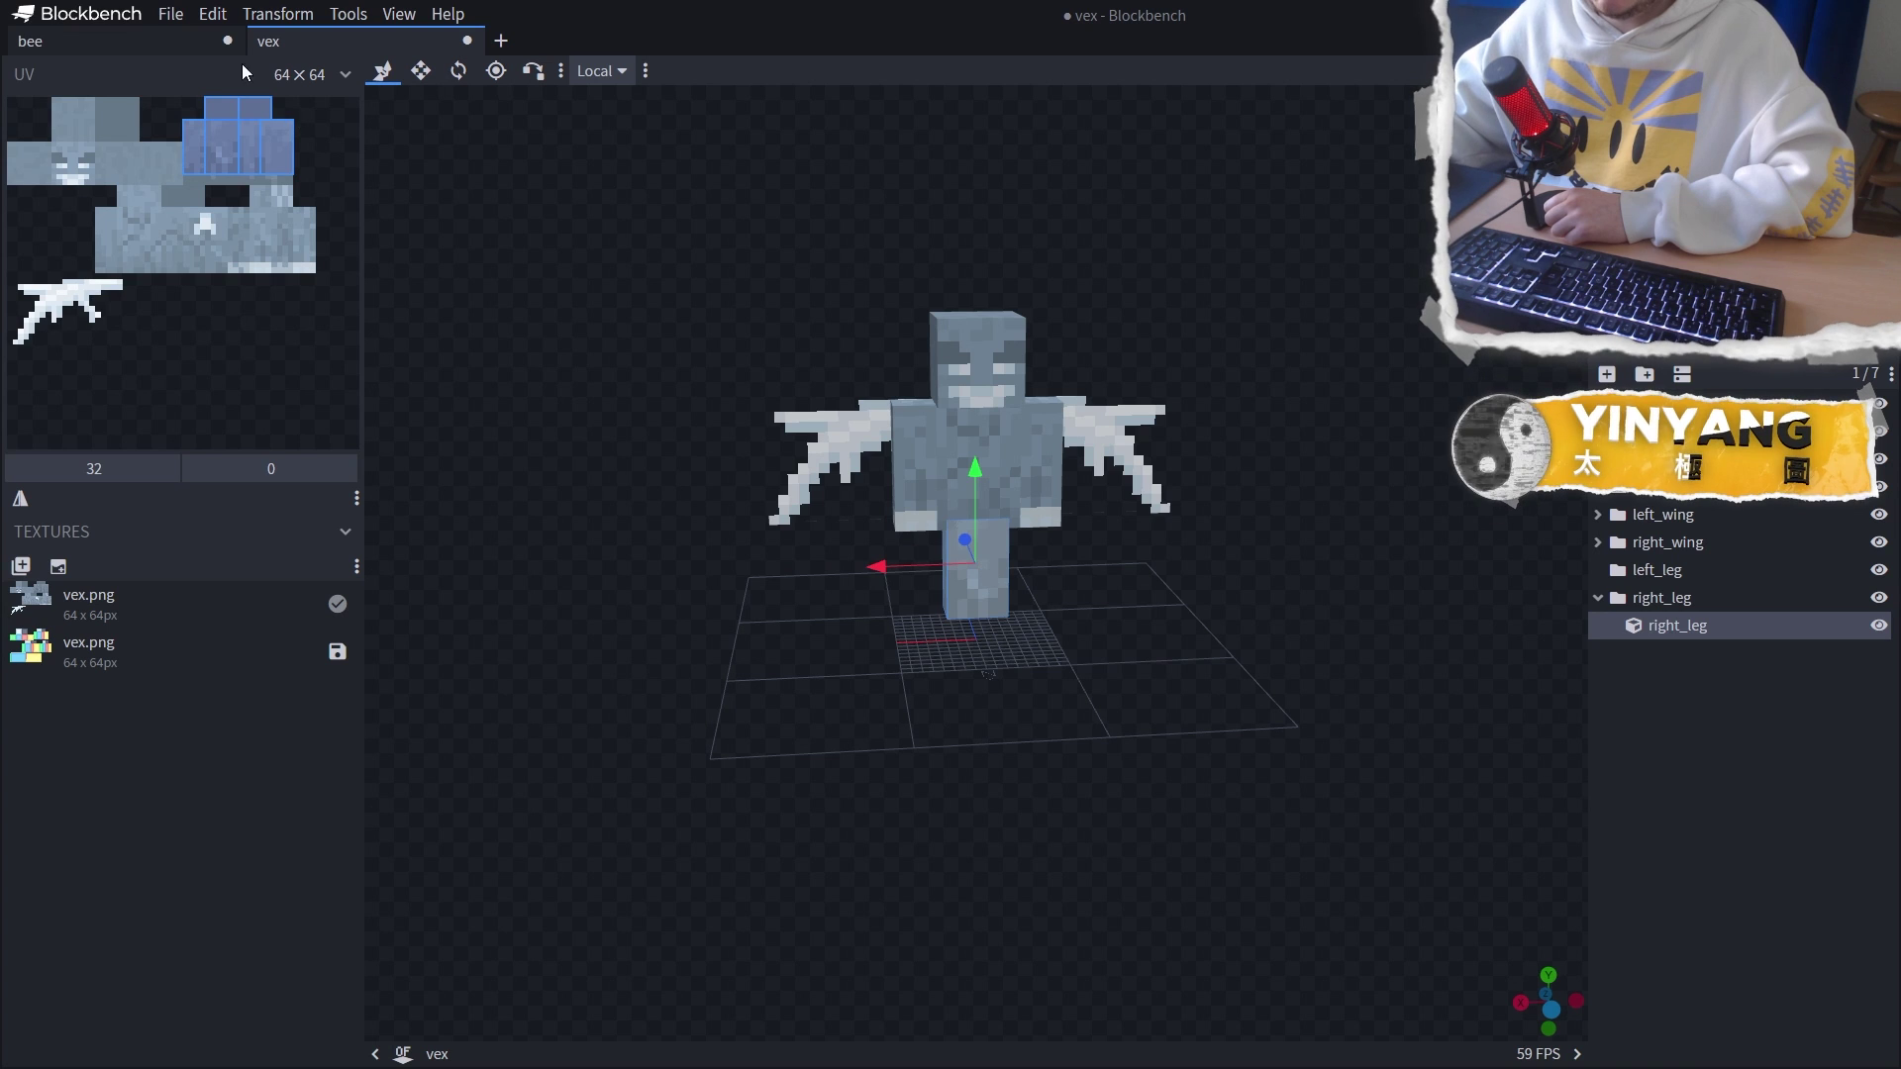
pyautogui.click(175, 49)
pyautogui.moveTo(1192, 566); pyautogui.dragTo(1216, 754)
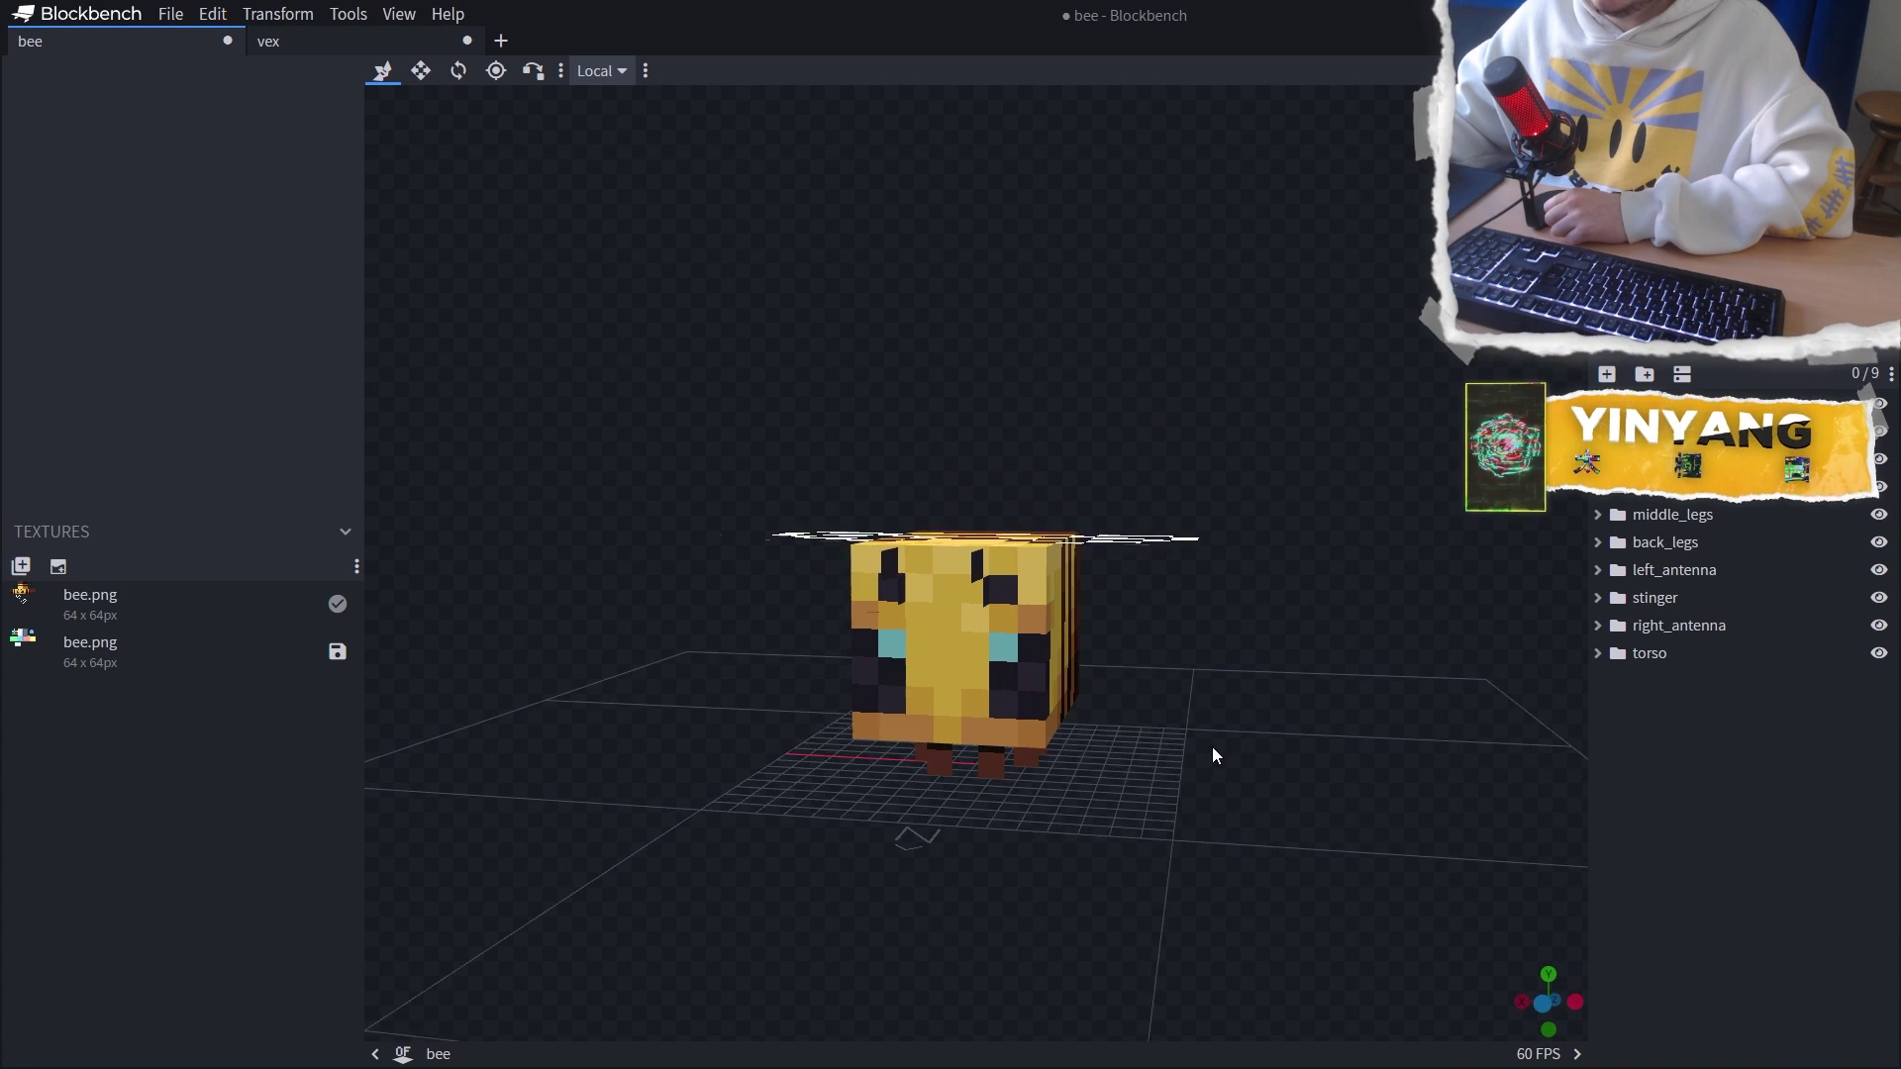
pyautogui.click(338, 49)
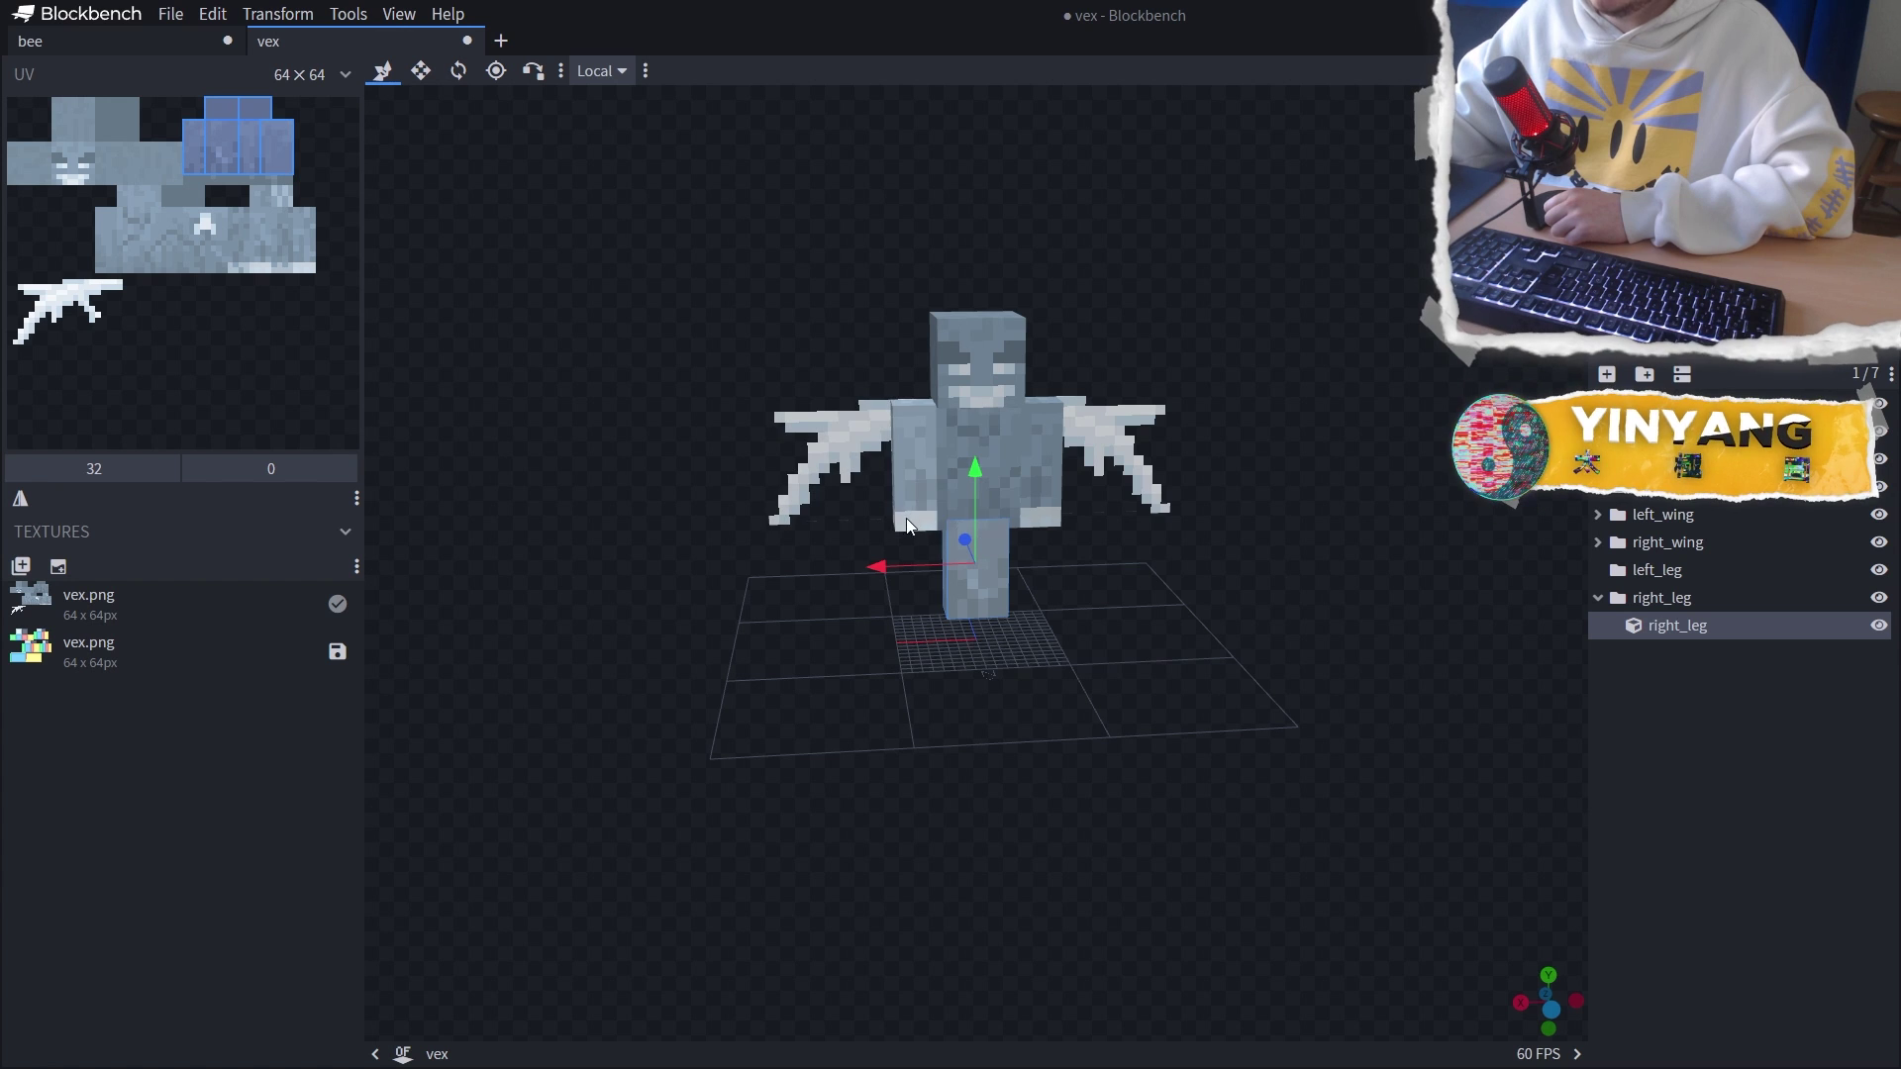
pyautogui.moveTo(908, 521); pyautogui.dragTo(804, 530)
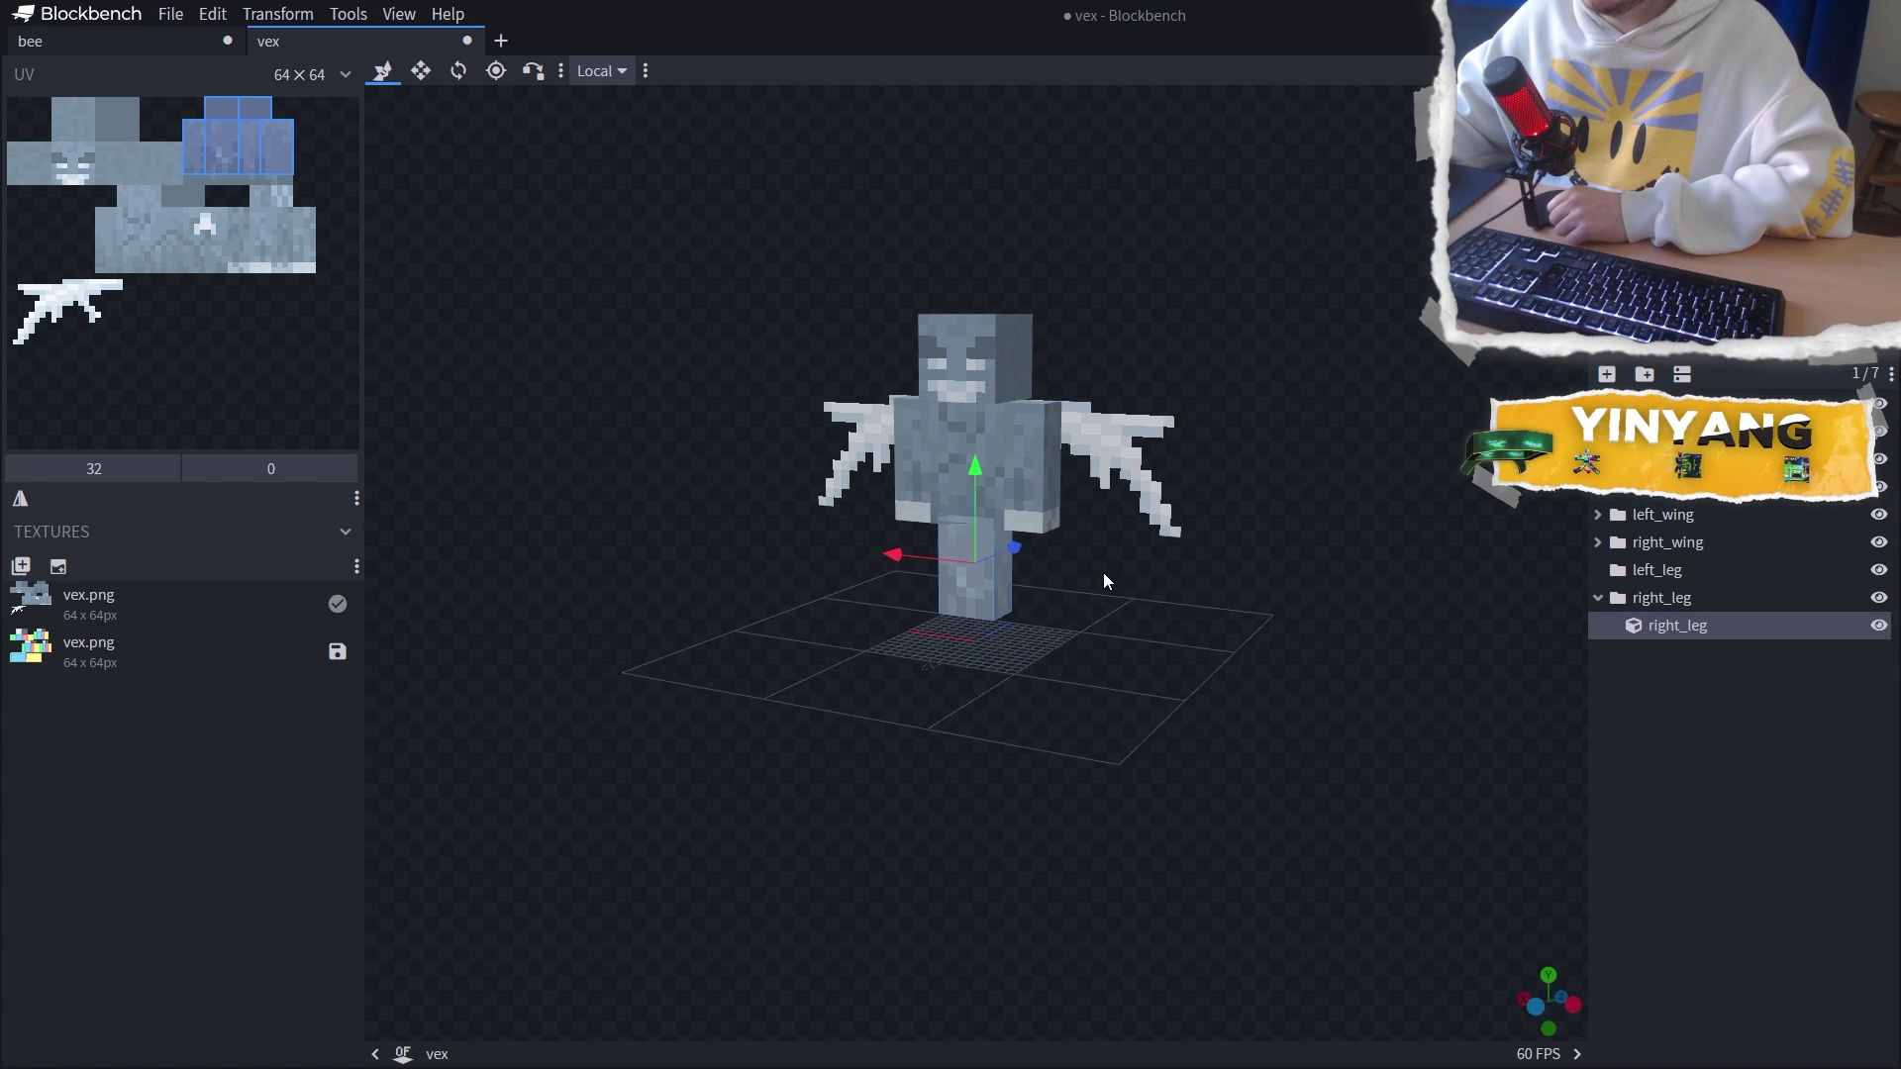
pyautogui.moveTo(1104, 575); pyautogui.dragTo(793, 515)
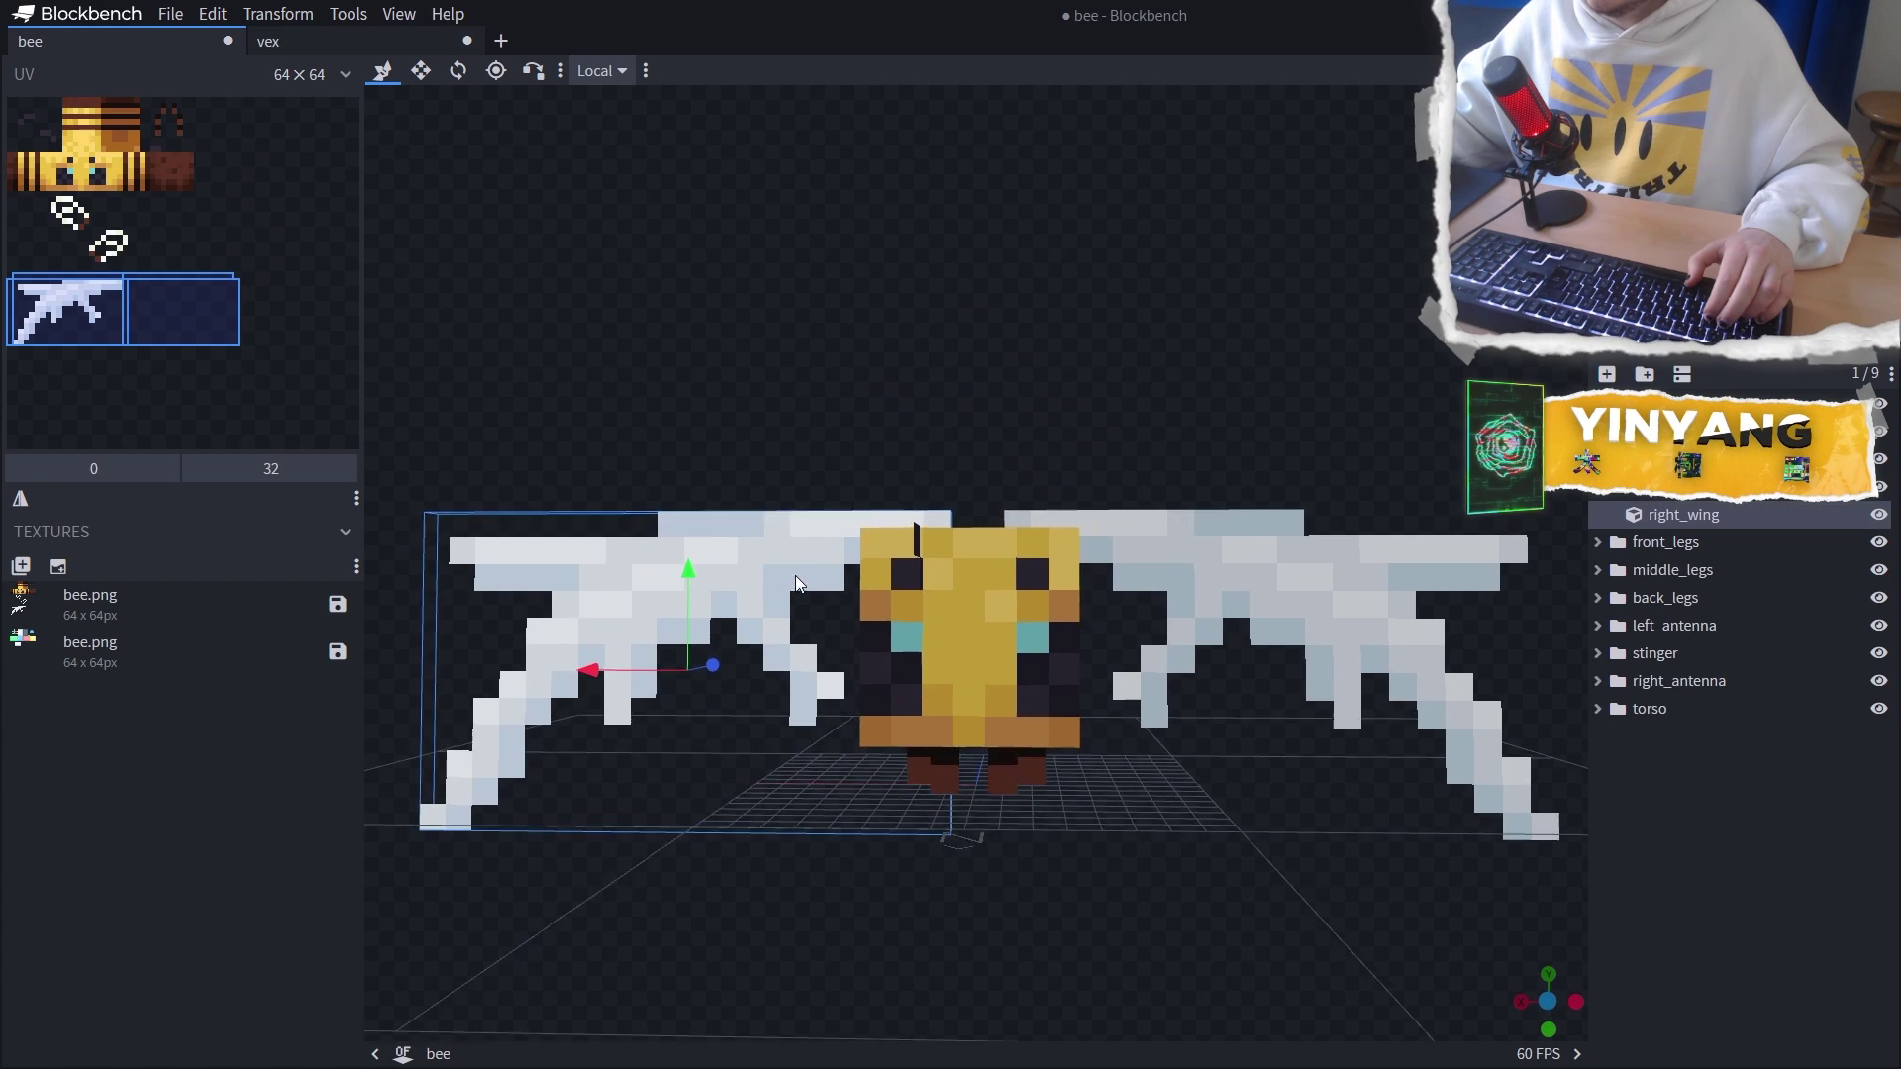
# Remove the front, middle and back leg cubes from the bee, keeping their empty groups
pyautogui.moveTo(794, 574); pyautogui.dragTo(805, 590)
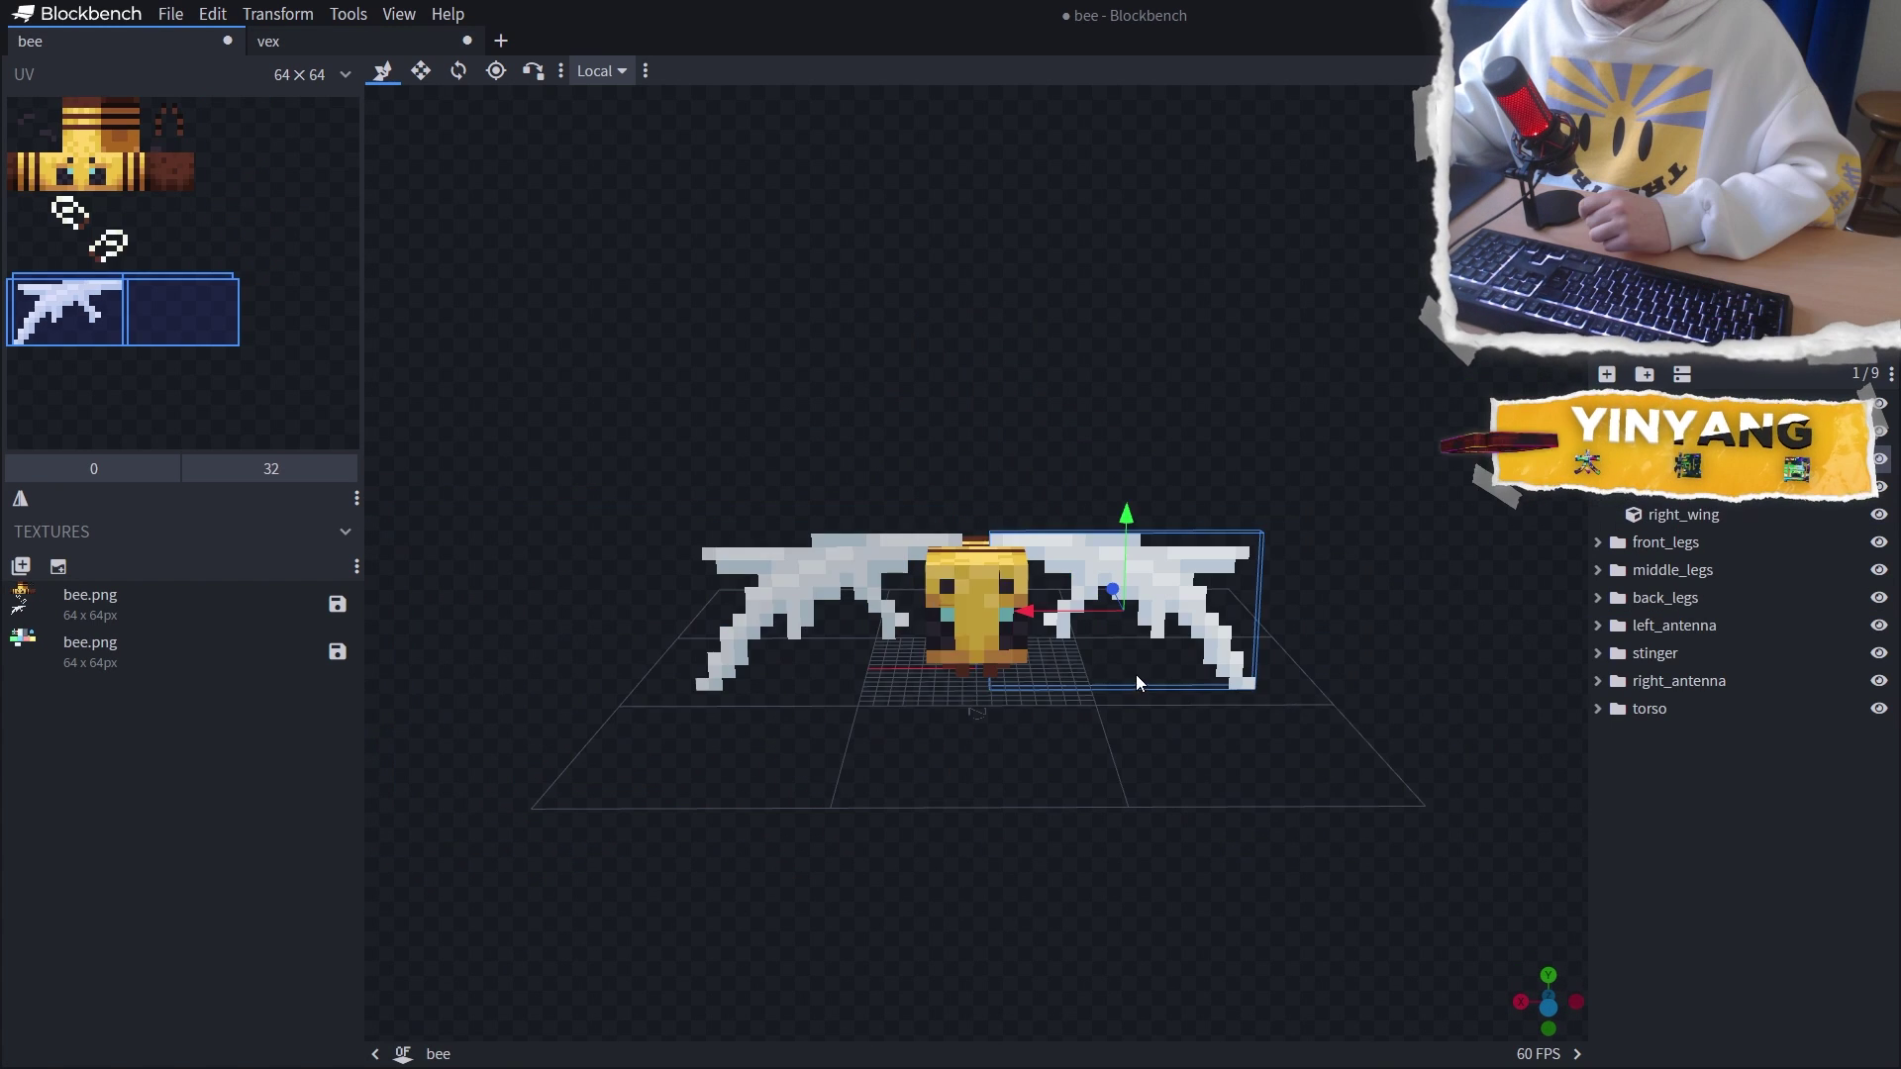
pyautogui.scroll(2, 859, 602)
pyautogui.moveTo(859, 602); pyautogui.dragTo(1025, 841)
pyautogui.click(988, 732)
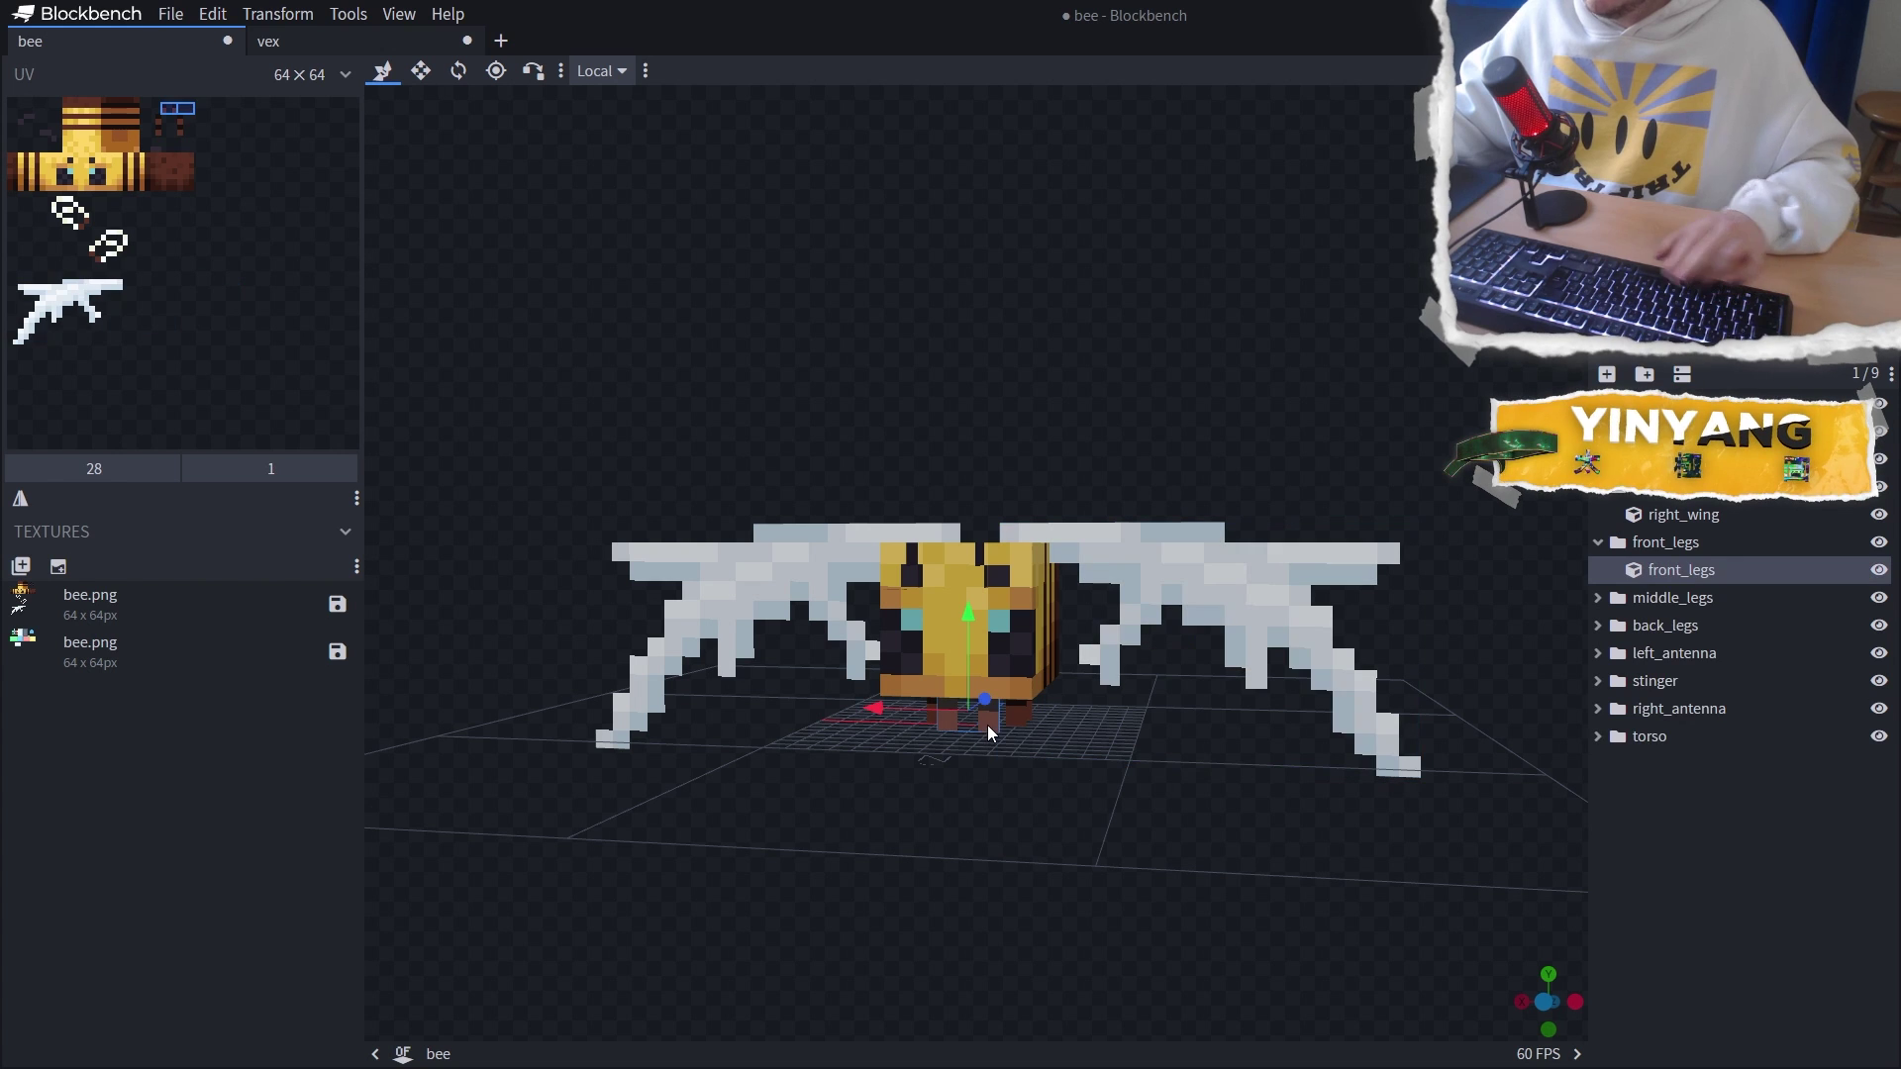
pyautogui.click(1259, 778)
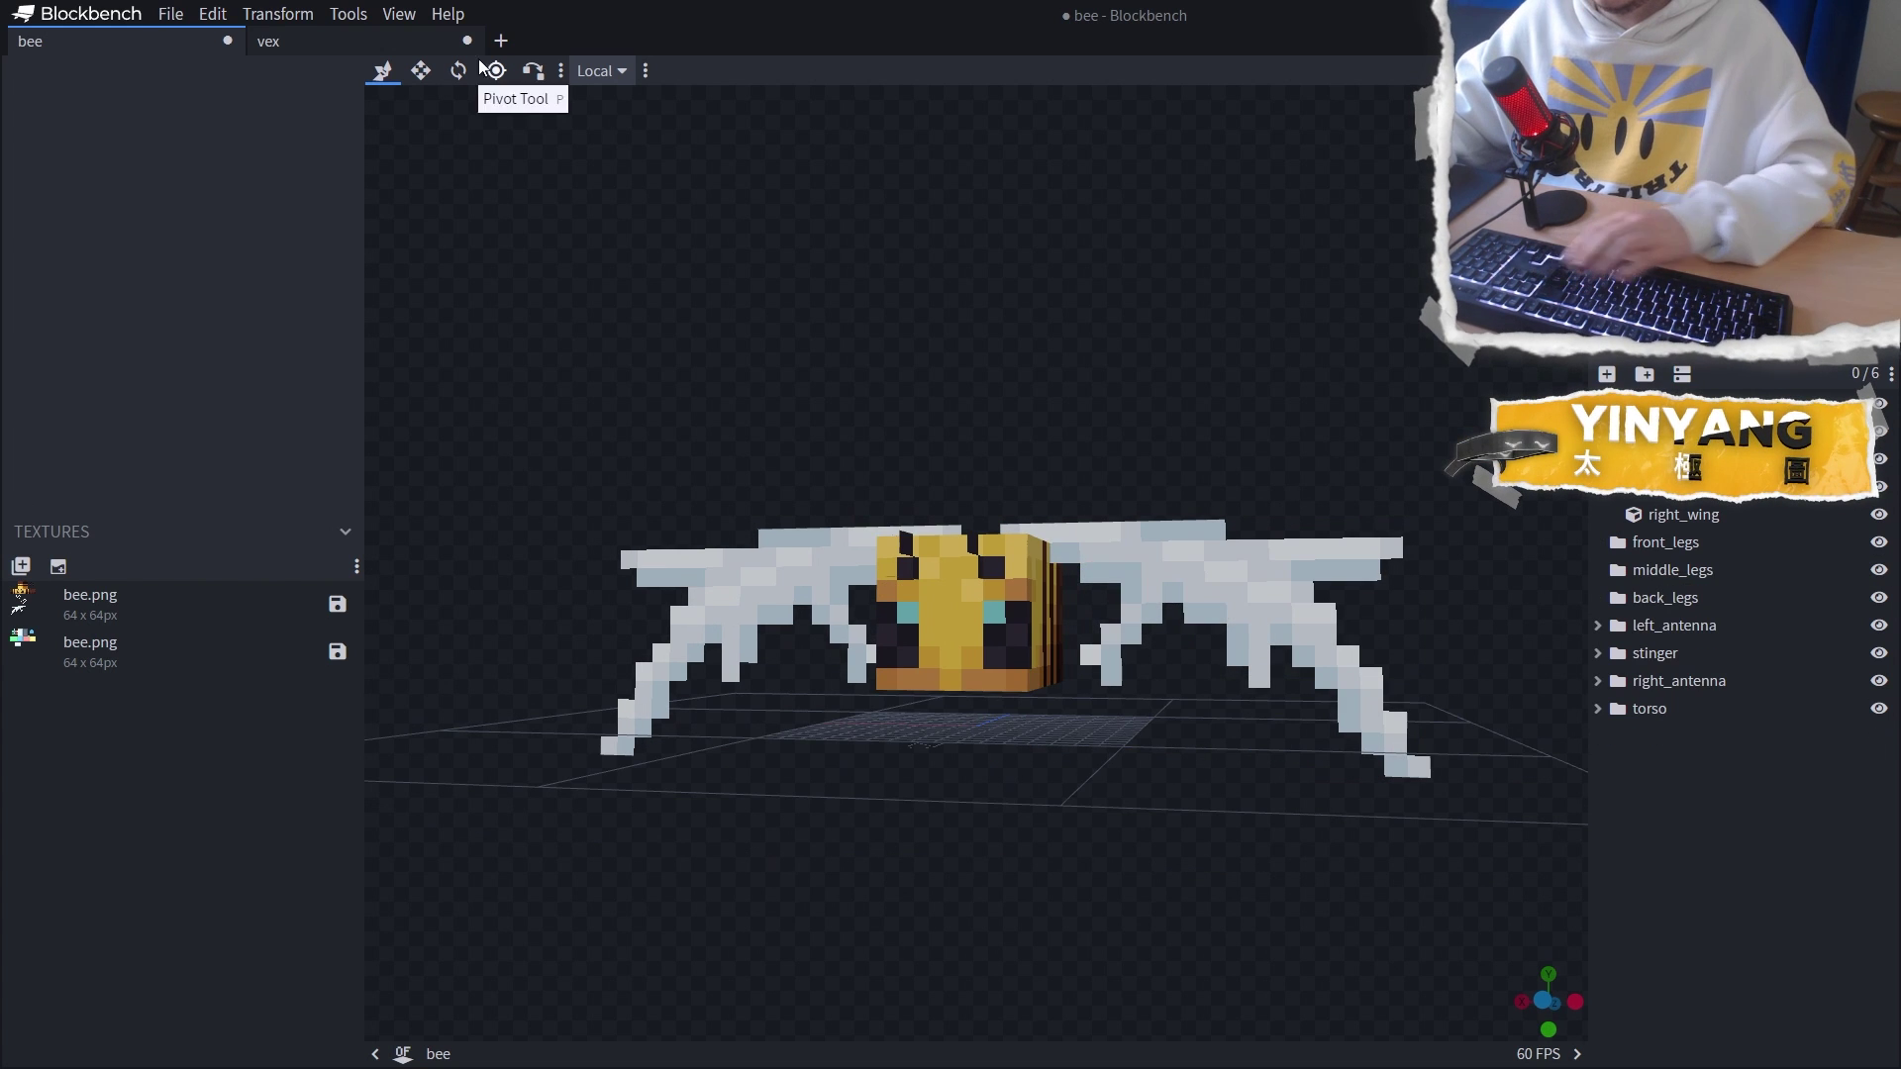
# Give the bee copies of the vex's right leg, two each in the front, middle and back leg groups
pyautogui.click(347, 44)
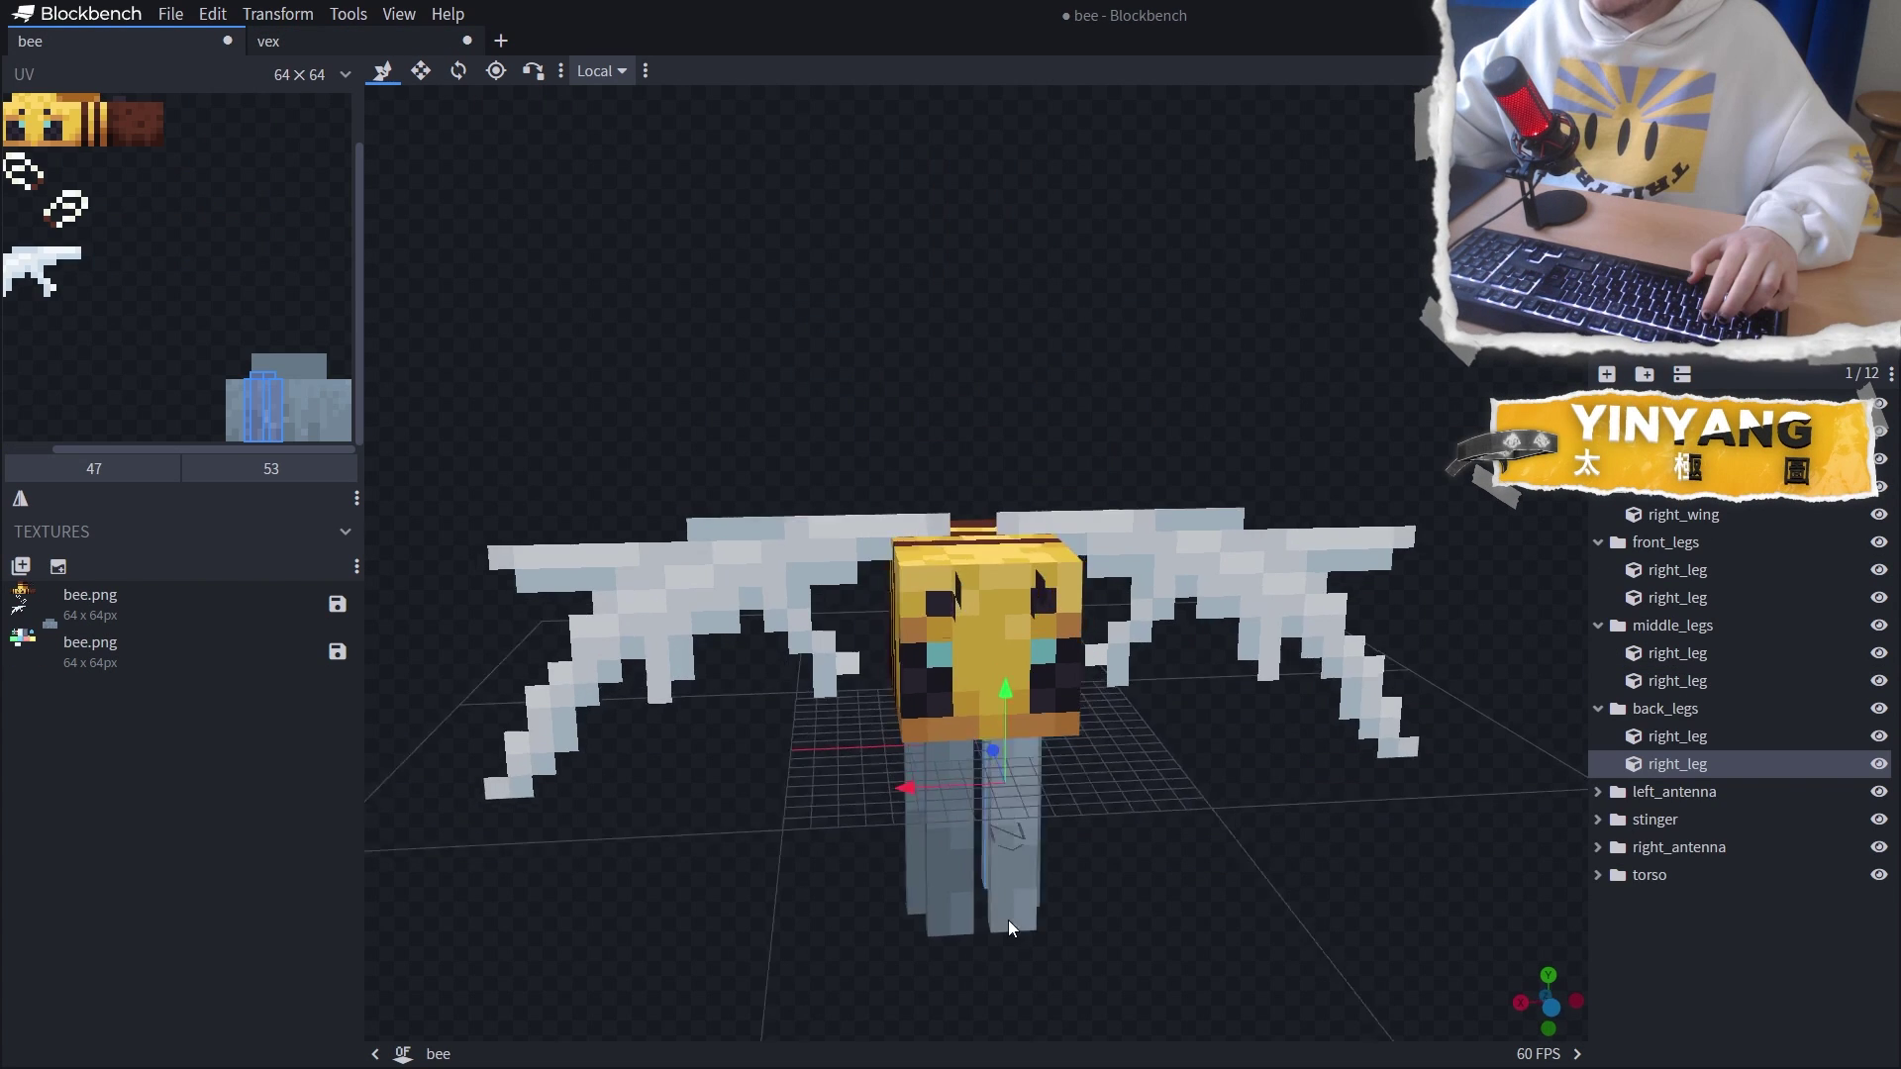
pyautogui.moveTo(1010, 925)
pyautogui.mouseDown()
pyautogui.moveTo(935, 900)
pyautogui.moveTo(1065, 921)
pyautogui.moveTo(1020, 921)
pyautogui.mouseUp()
pyautogui.scroll(-3, 935, 900)
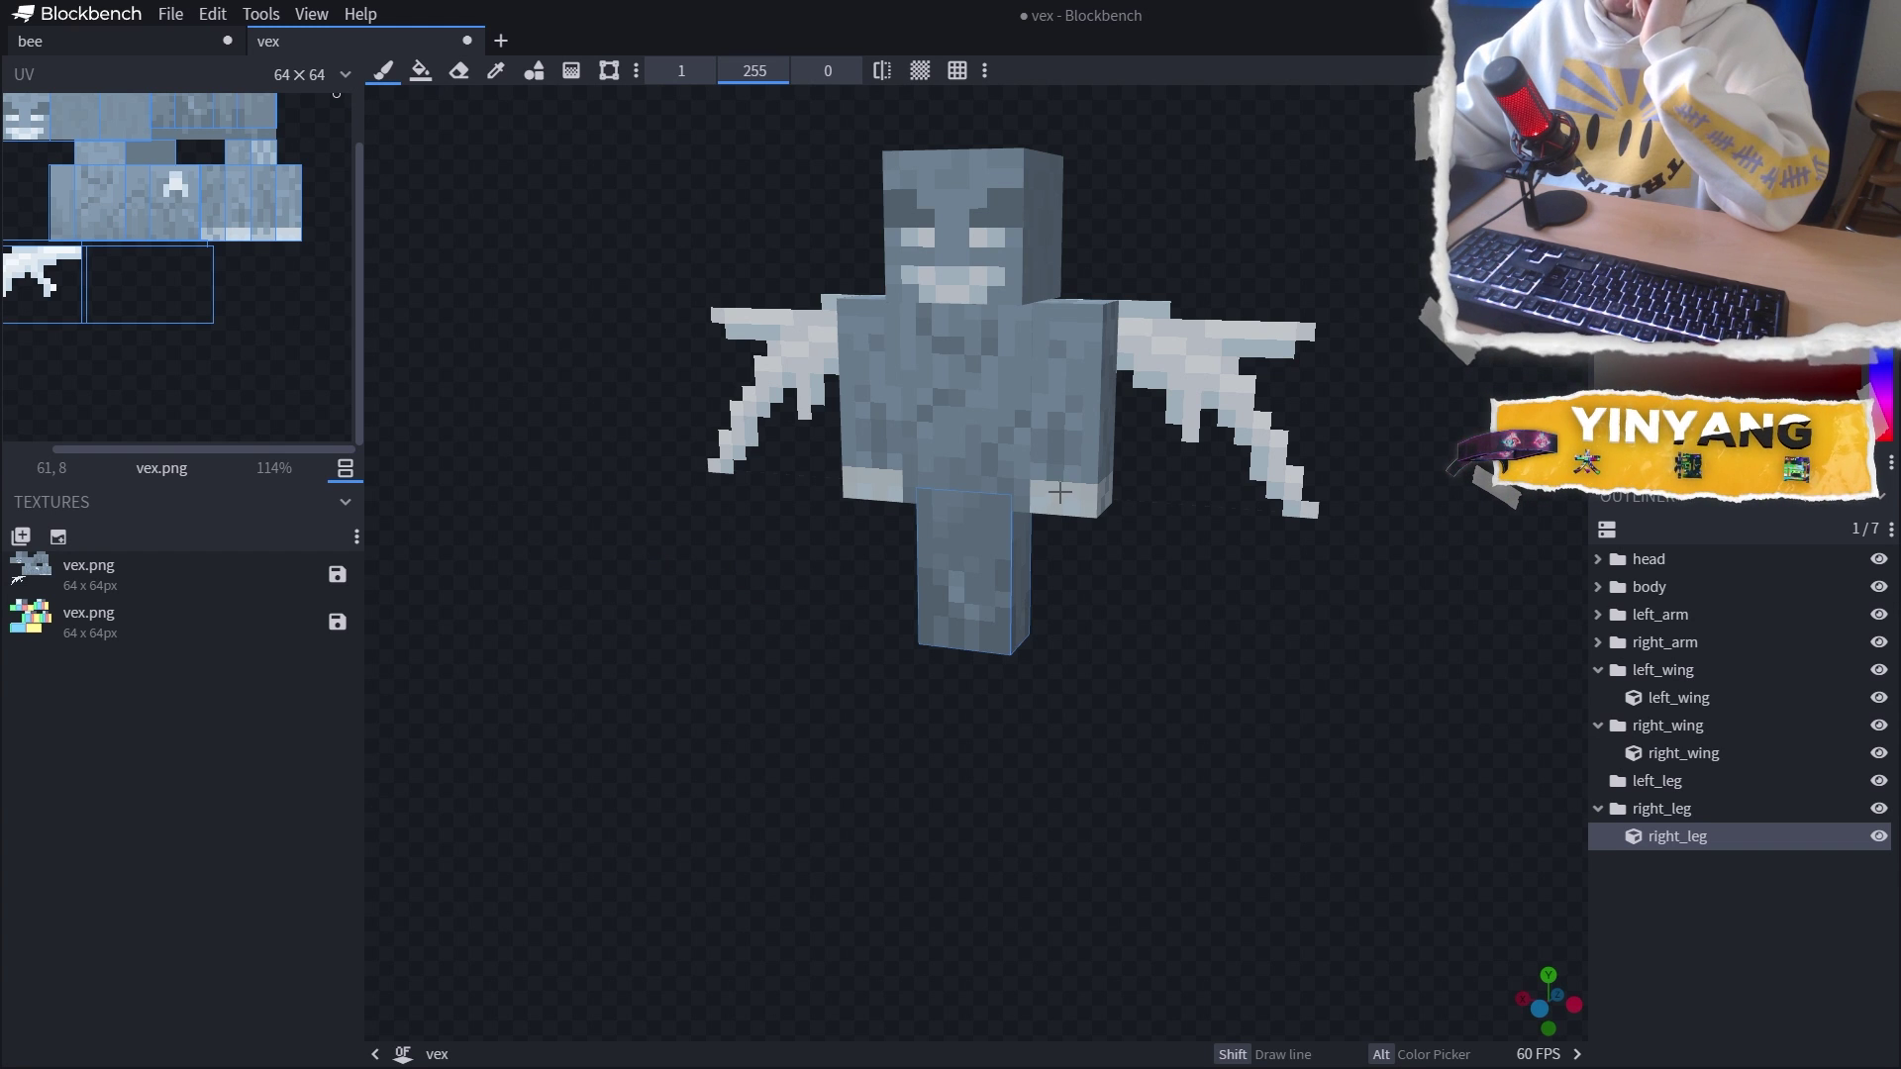
# Examine the bee's vex wings, vex legs and sword stinger from several angles, checking against the vex model
pyautogui.click(151, 41)
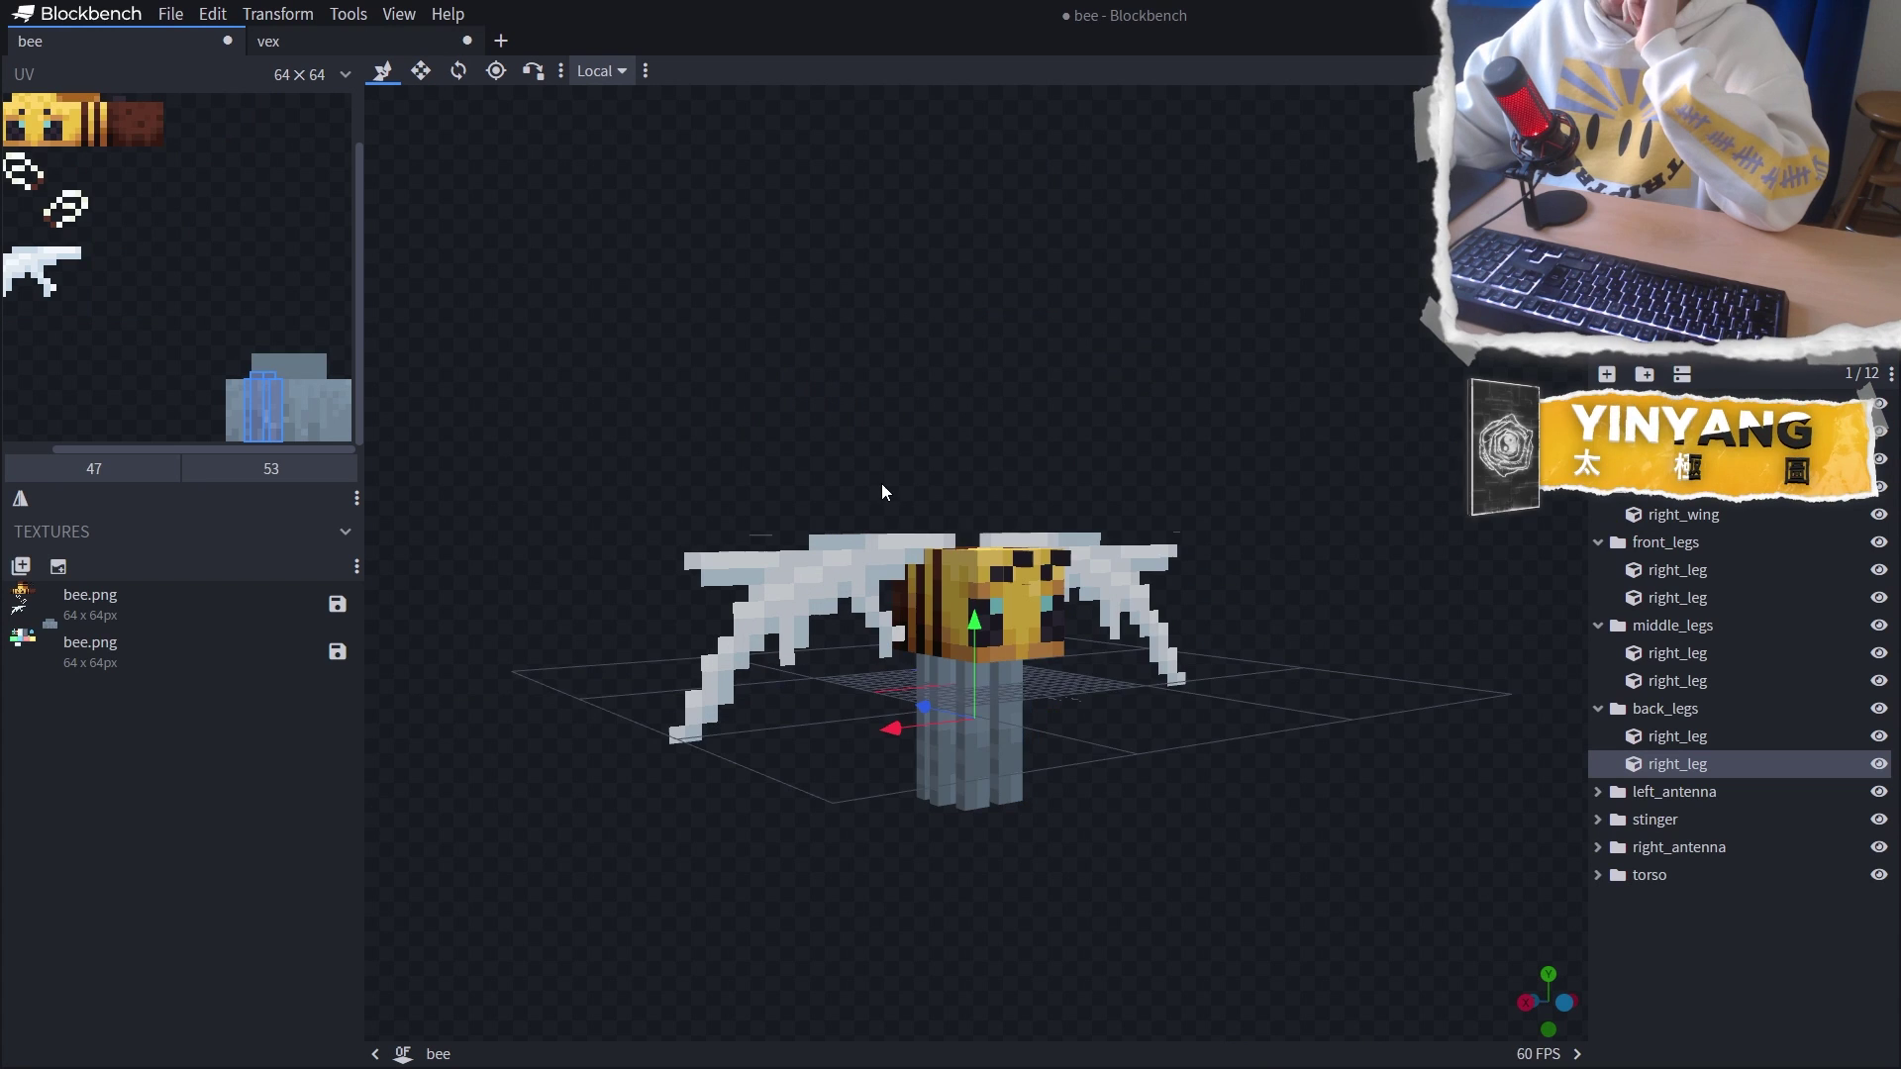
pyautogui.scroll(4, 841, 545)
pyautogui.moveTo(1119, 811); pyautogui.dragTo(1183, 768)
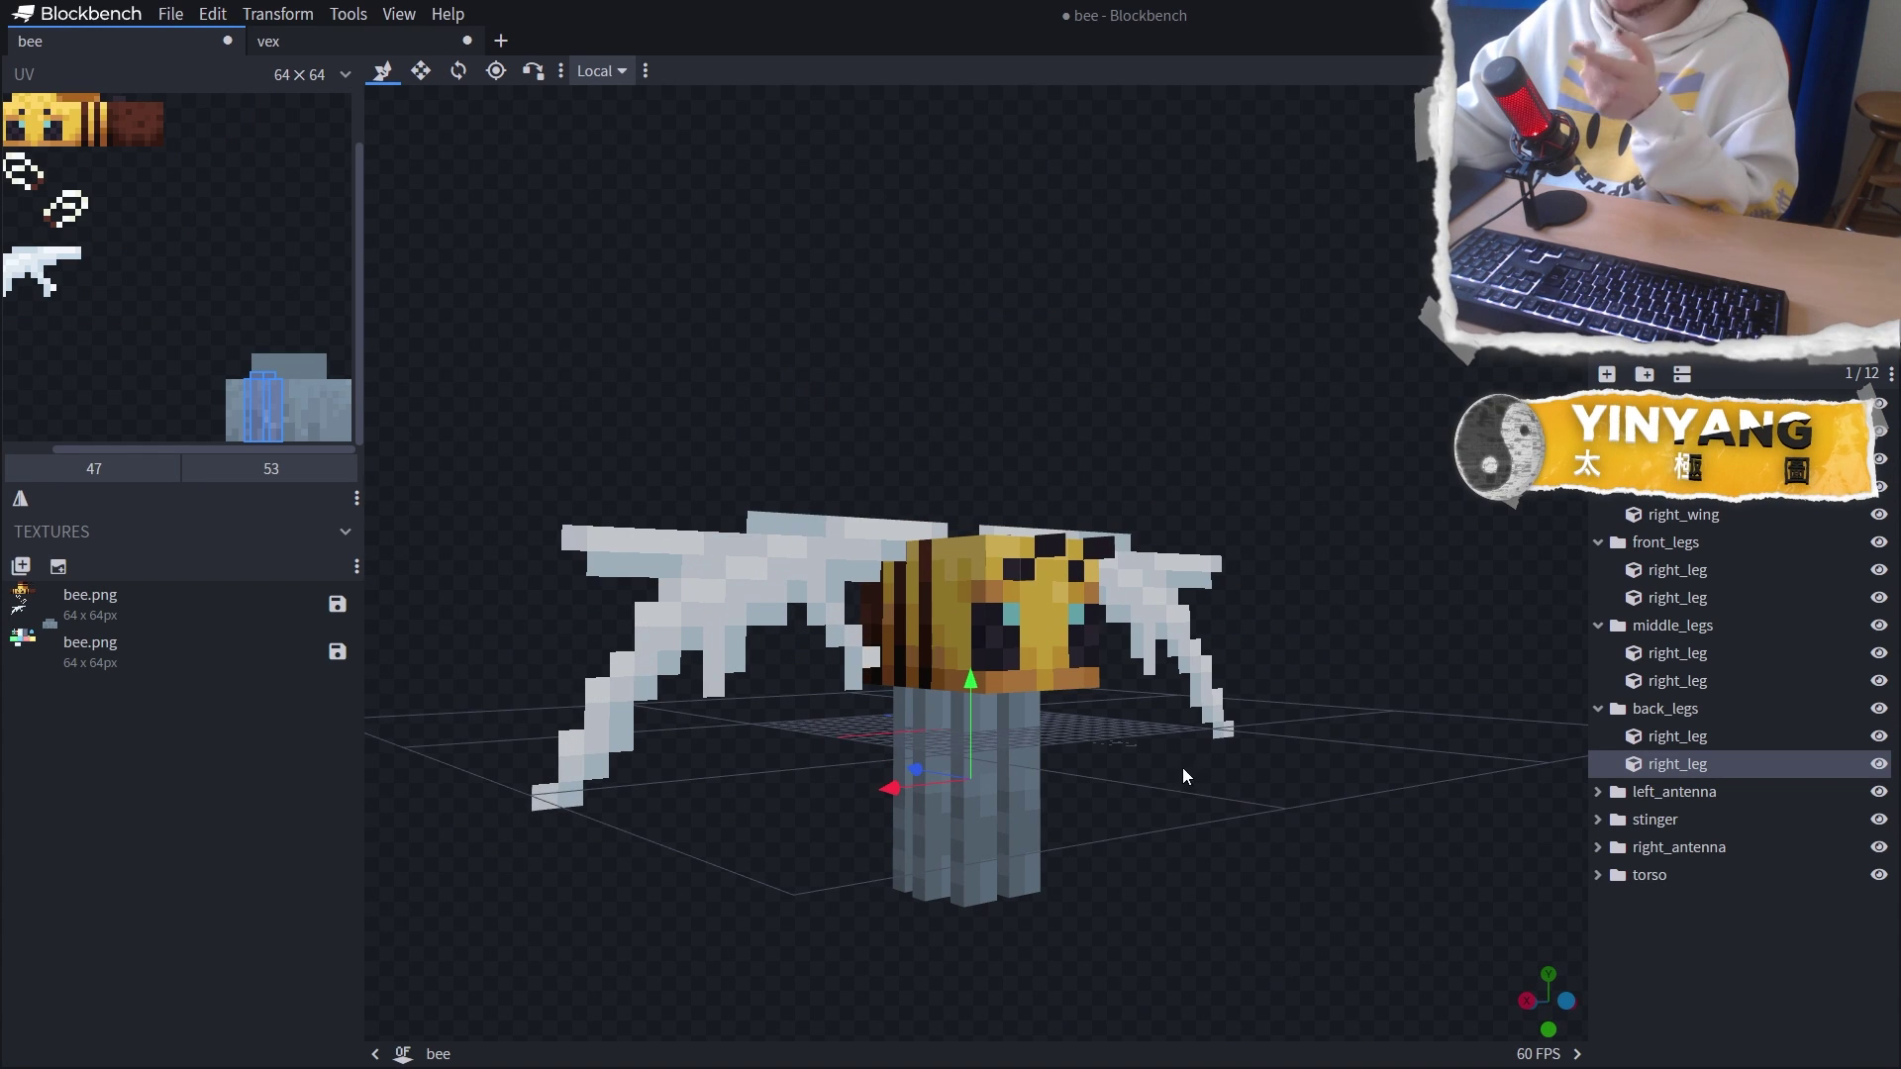
pyautogui.moveTo(1154, 838); pyautogui.dragTo(1052, 785)
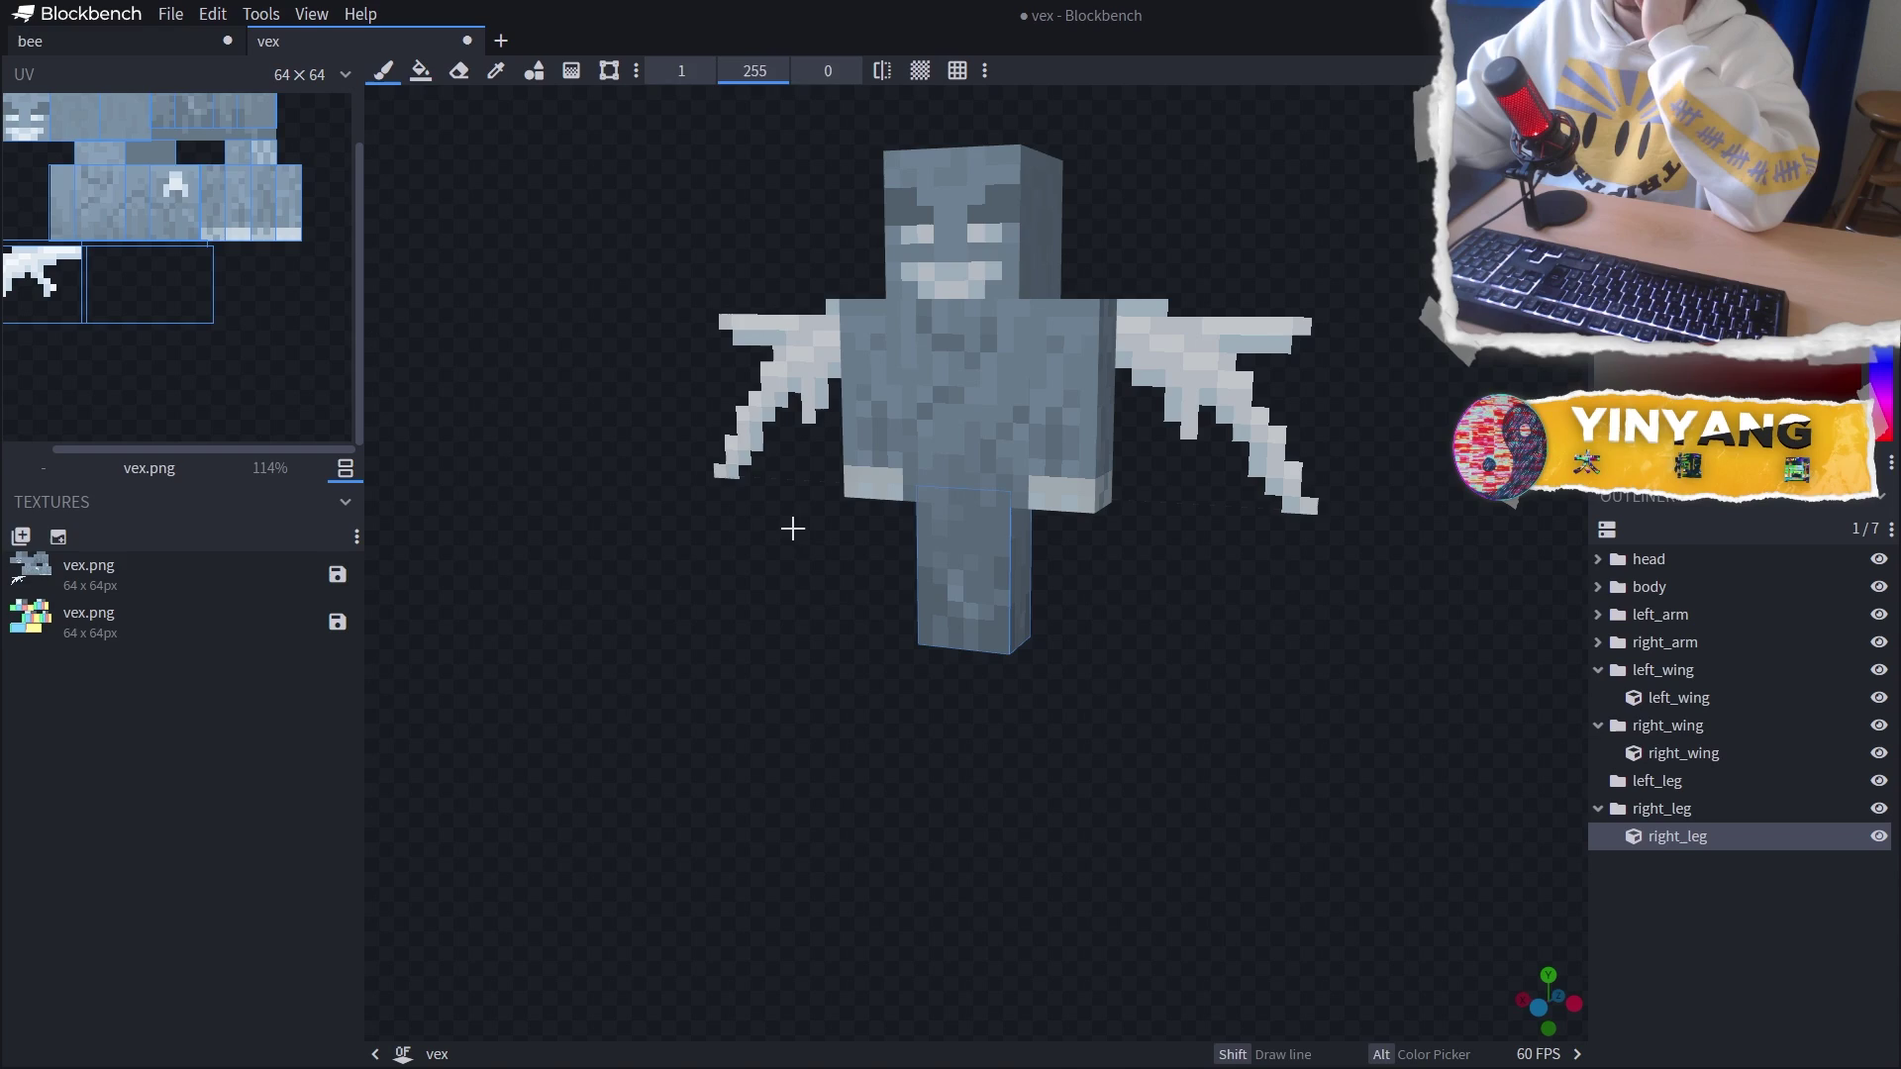
pyautogui.hotkey('ctrl', 'Tab')
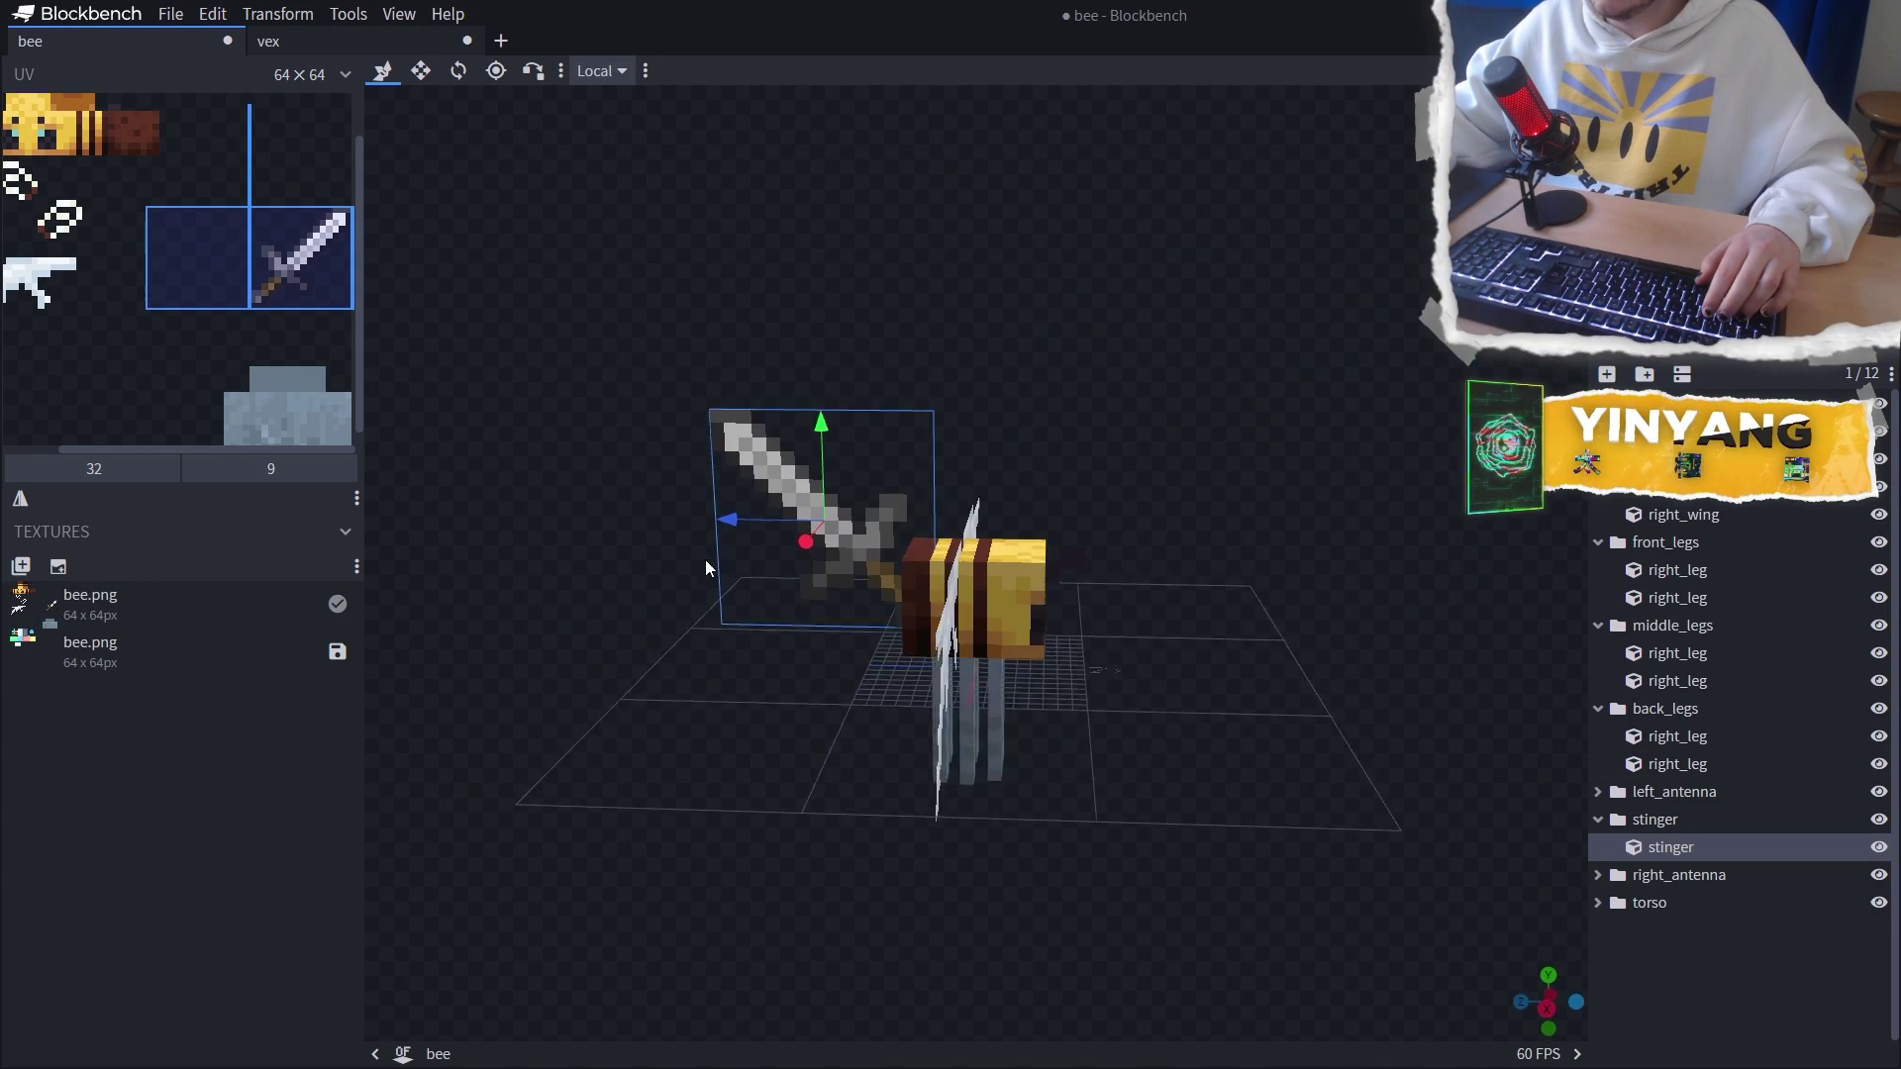
pyautogui.moveTo(707, 566); pyautogui.dragTo(1433, 540)
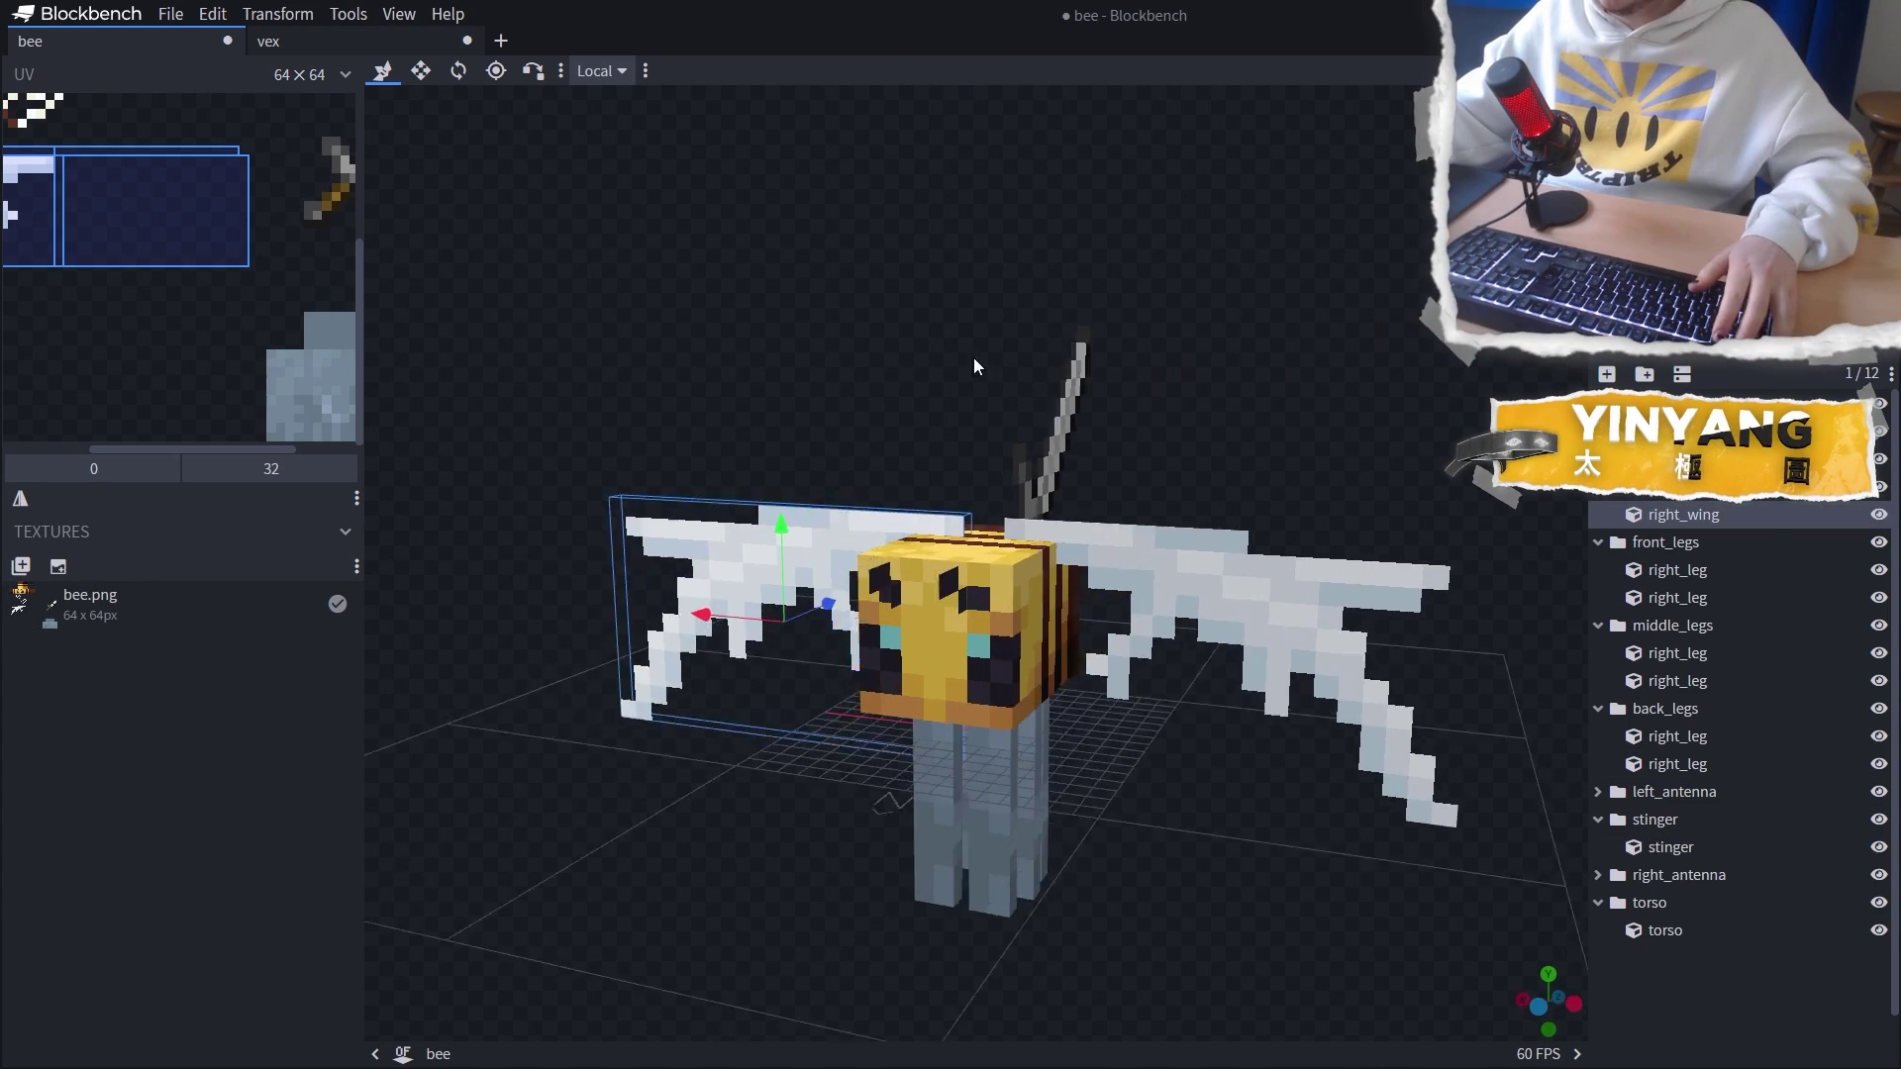
# Inspect how the vex legs and sword stinger attach to the bee's rear and underside
pyautogui.moveTo(972, 359); pyautogui.dragTo(711, 319)
pyautogui.scroll(3, 1113, 683)
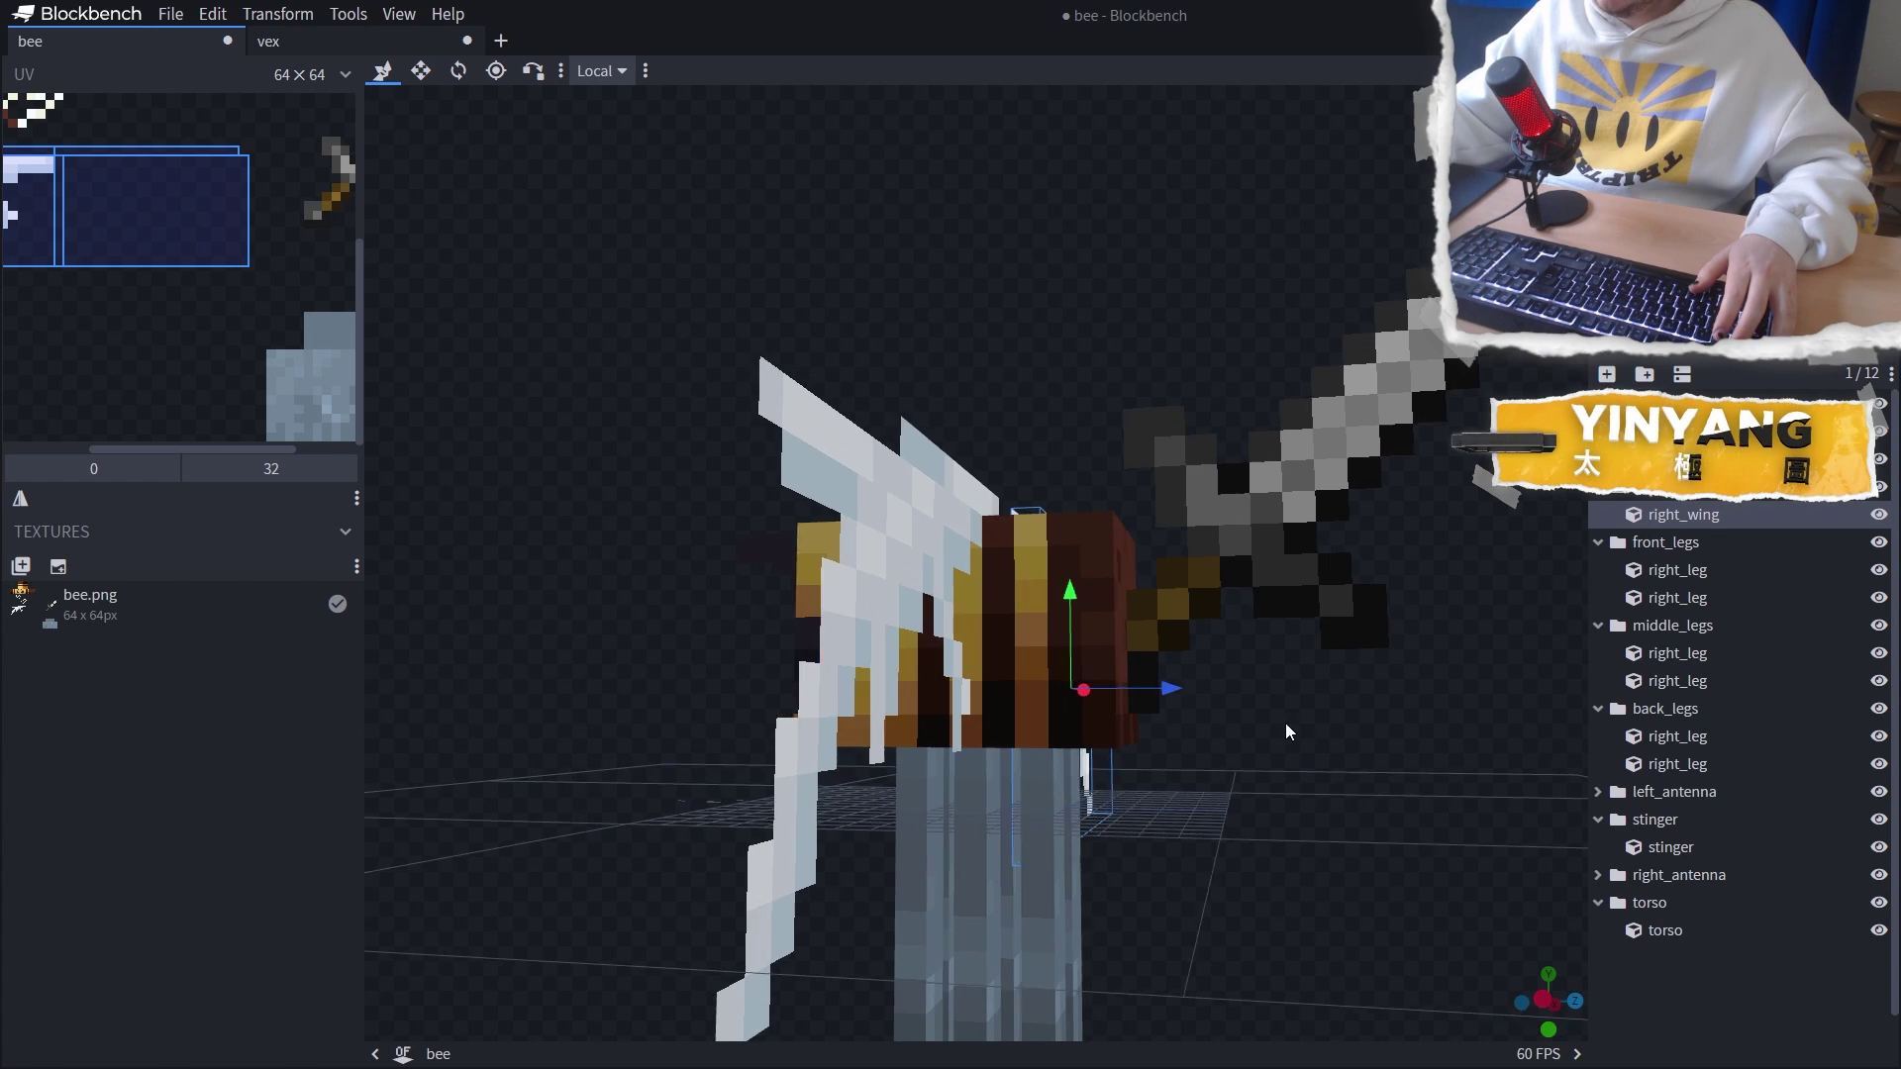
pyautogui.moveTo(1285, 723); pyautogui.dragTo(1138, 735)
pyautogui.scroll(-3, 1117, 655)
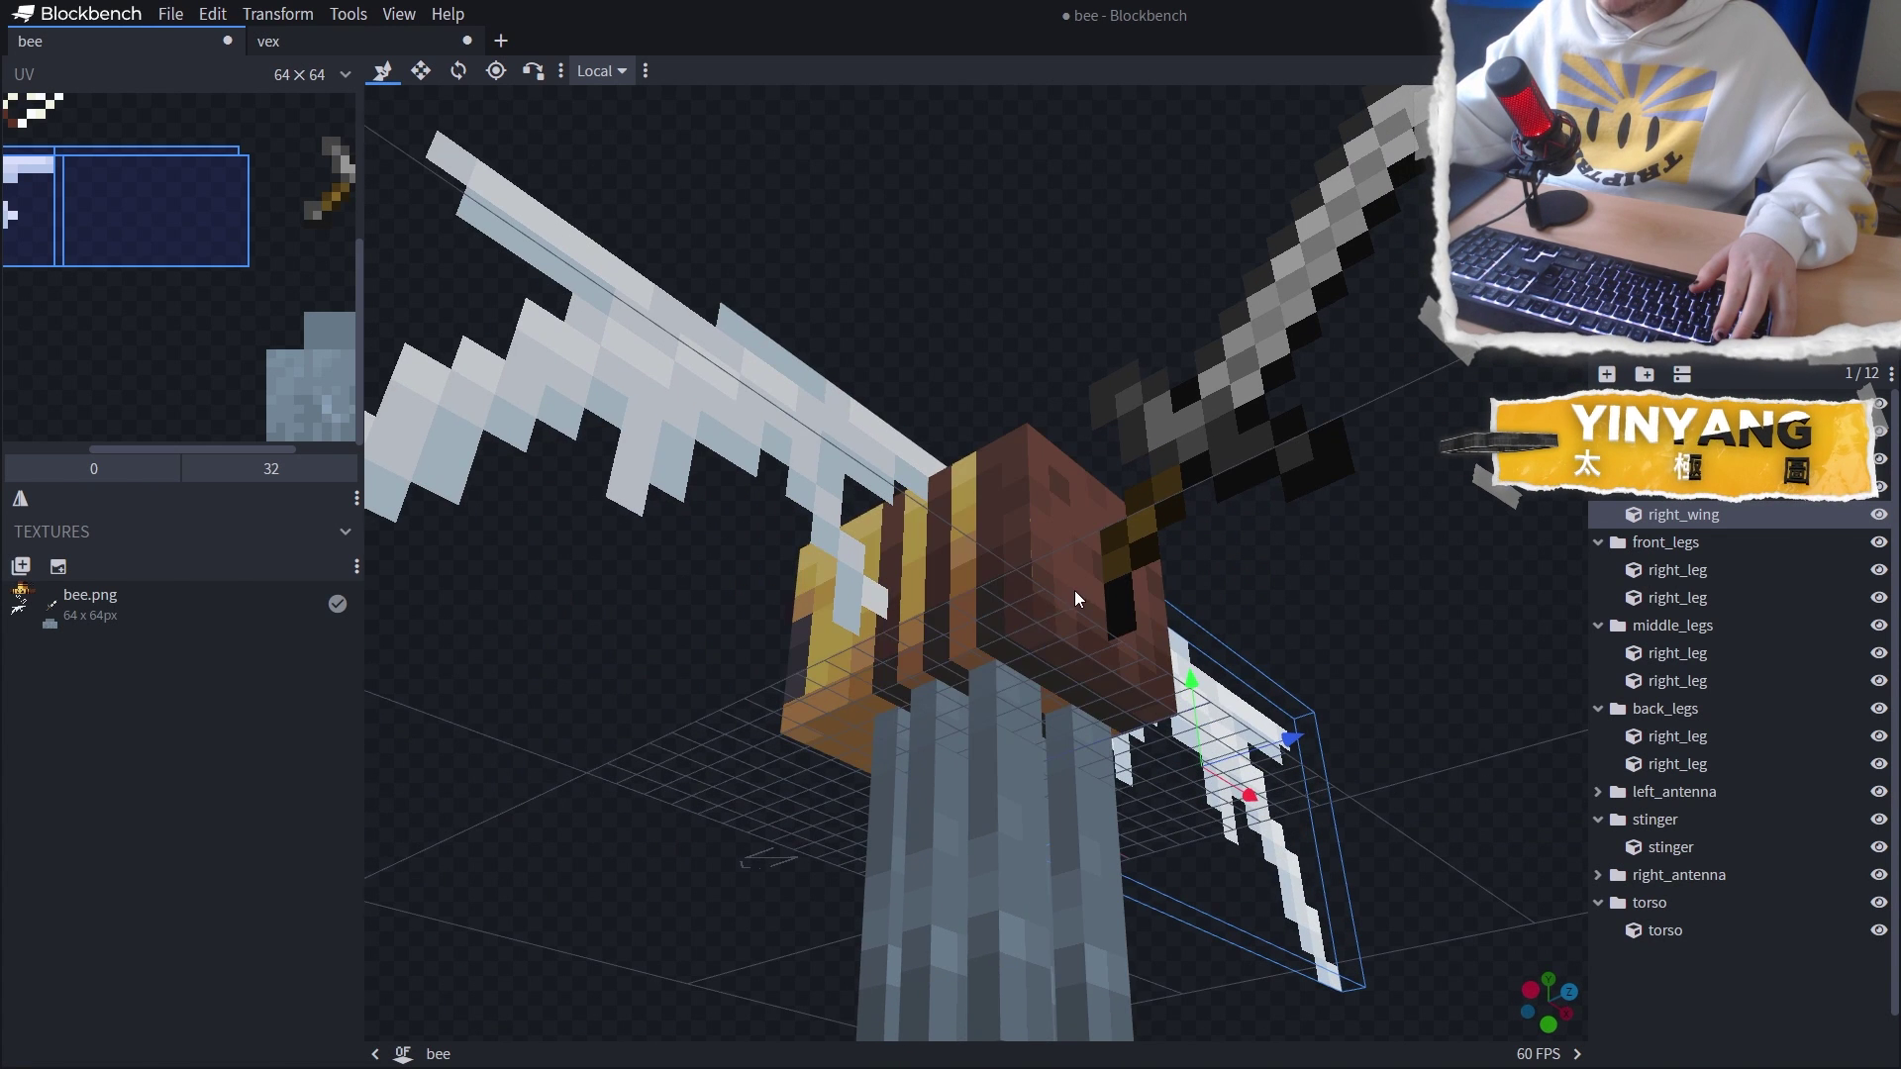
pyautogui.scroll(3, 1002, 669)
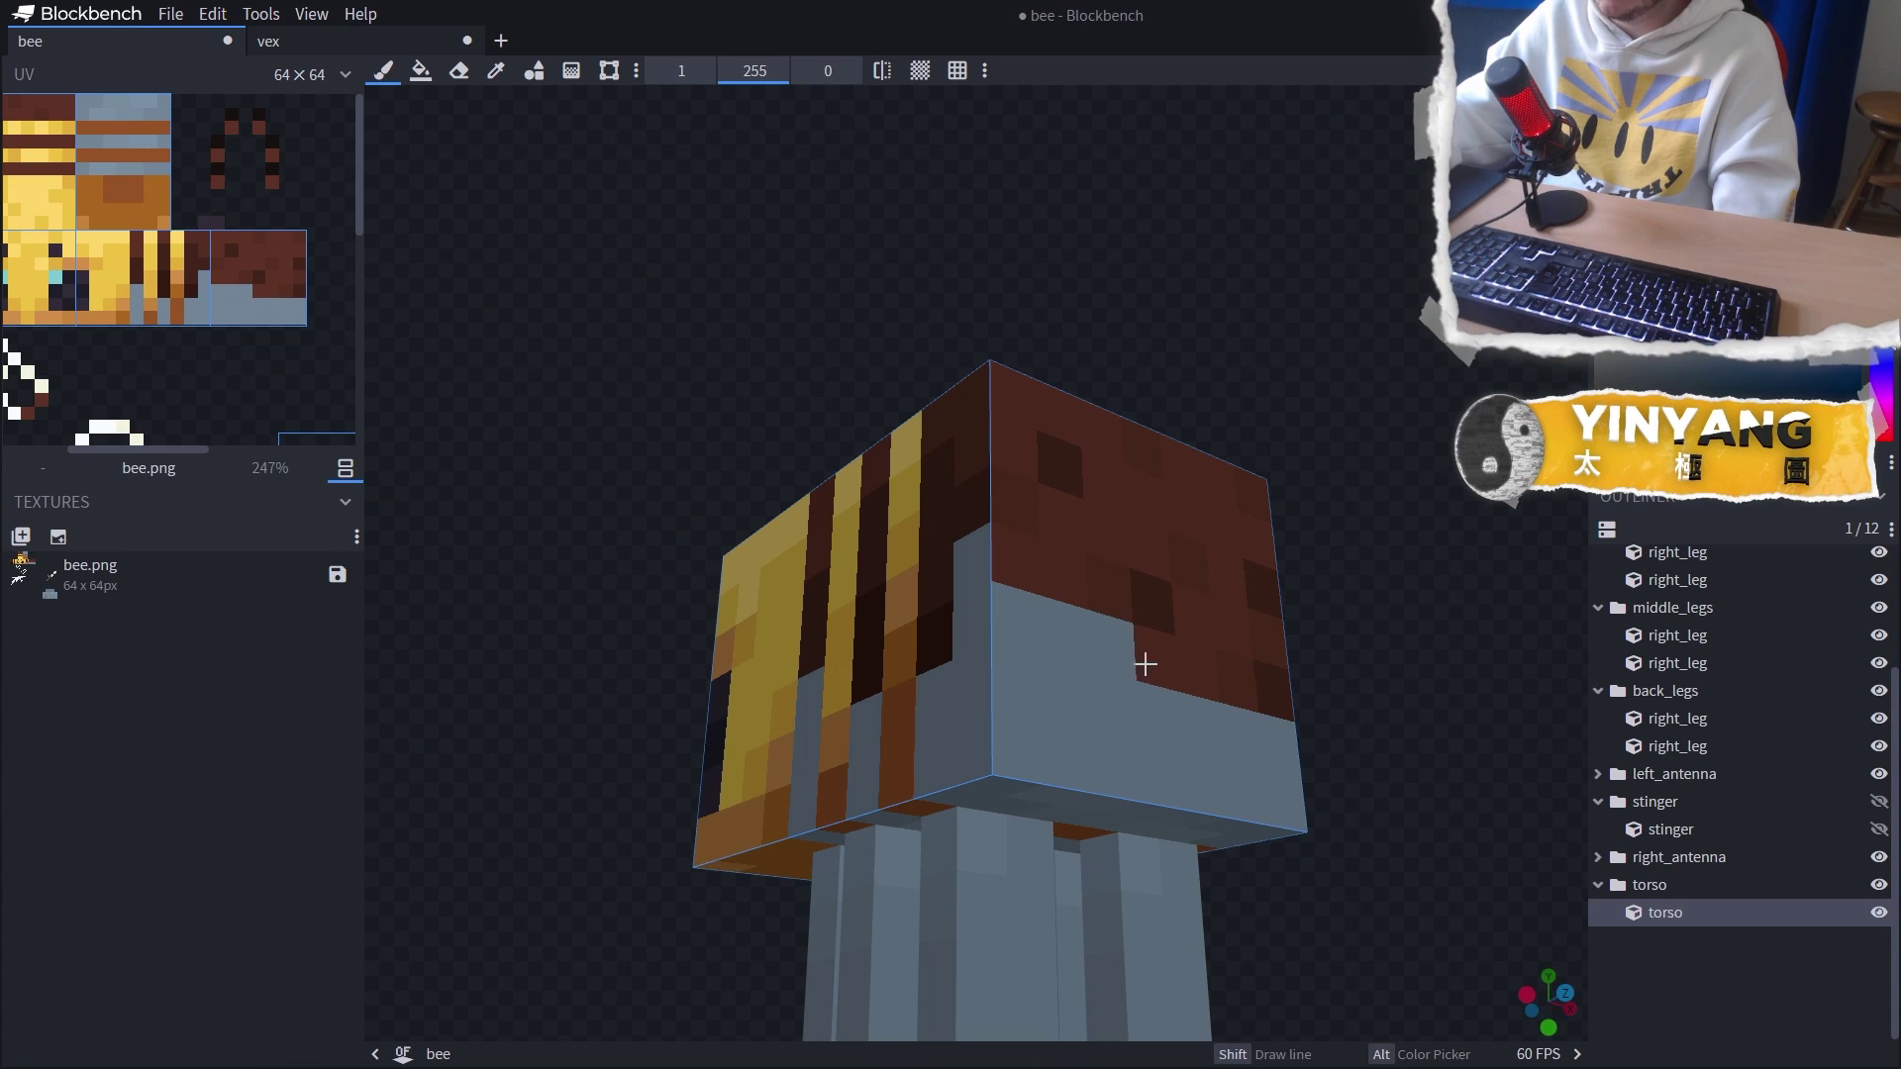
# Check the grey paint on the bee's torso and the angle of the sword stinger from the side
pyautogui.moveTo(1206, 674)
pyautogui.mouseDown(button='middle')
pyautogui.moveTo(924, 687)
pyautogui.moveTo(1155, 700)
pyautogui.moveTo(899, 679)
pyautogui.mouseUp(button='middle')
pyautogui.scroll(-5, 959, 701)
pyautogui.moveTo(959, 701); pyautogui.dragTo(733, 722)
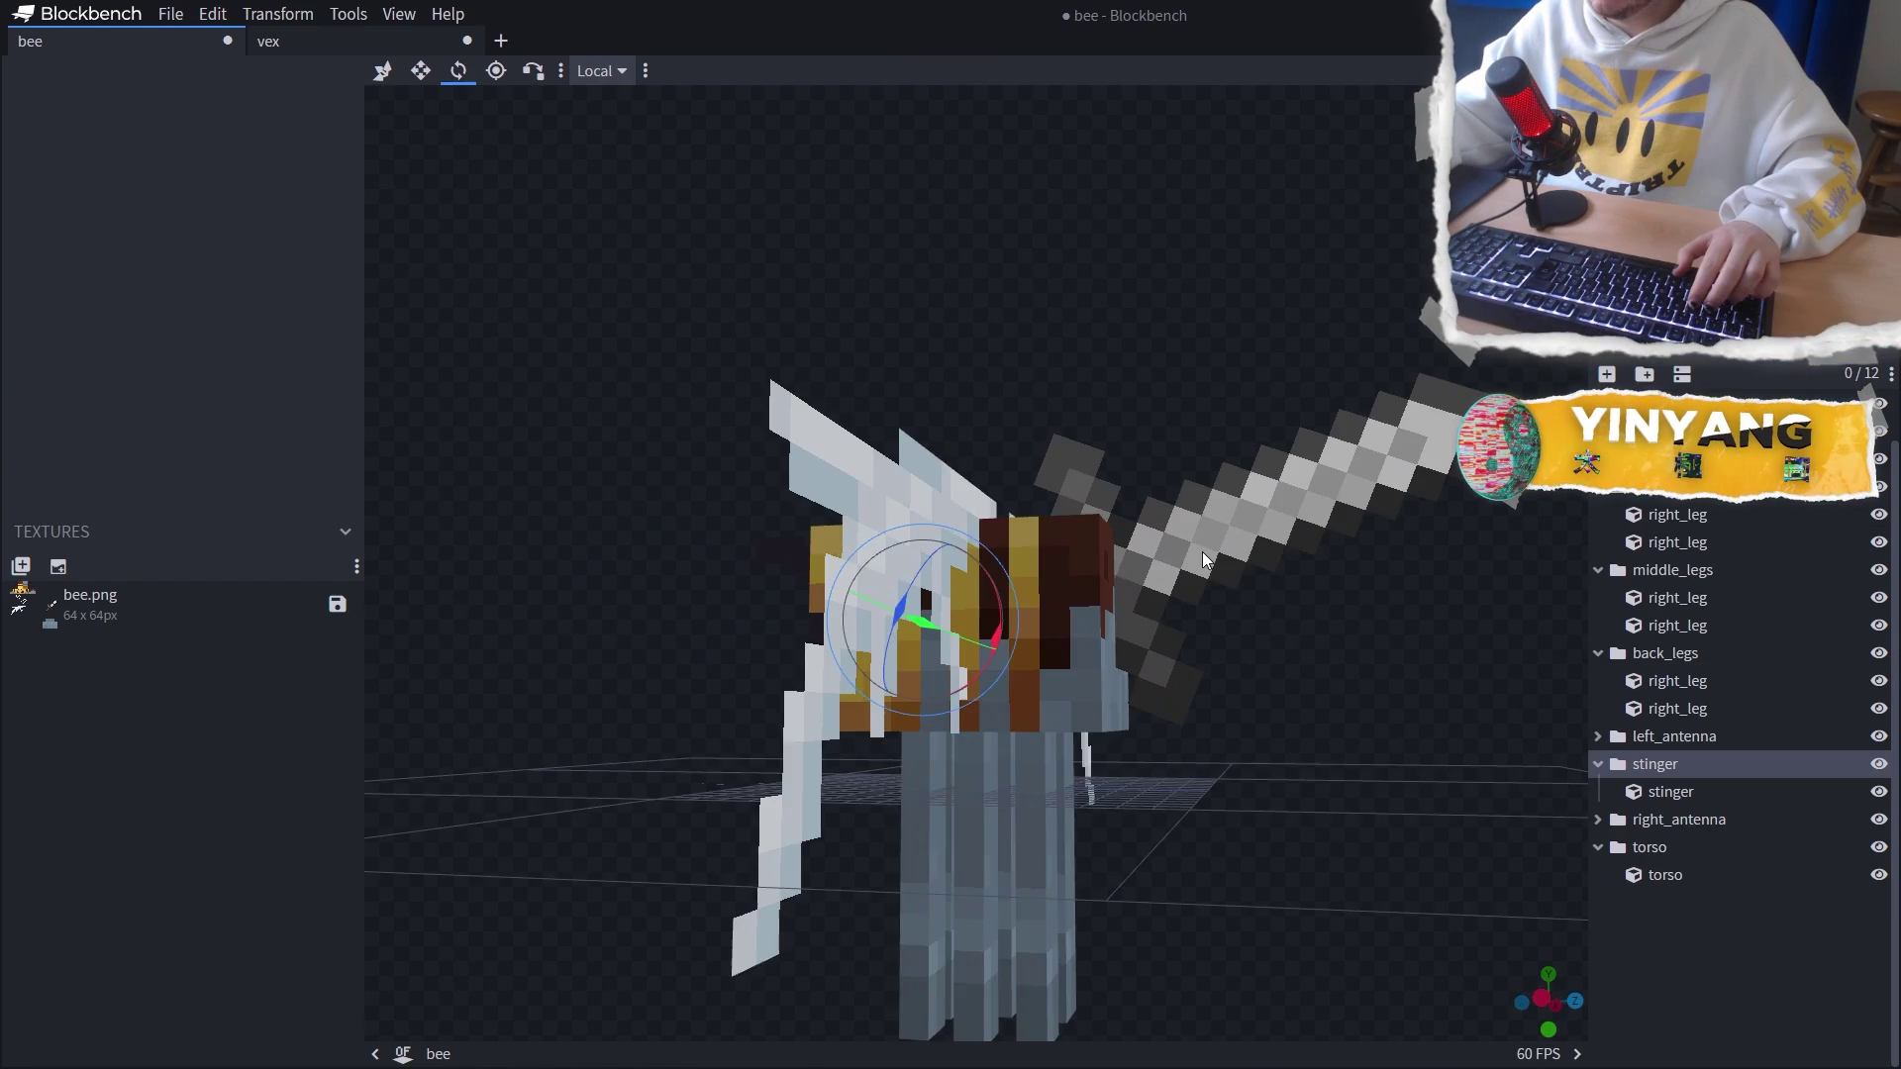
pyautogui.moveTo(1202, 560)
pyautogui.mouseDown()
pyautogui.moveTo(1243, 562)
pyautogui.moveTo(1216, 585)
pyautogui.mouseUp()
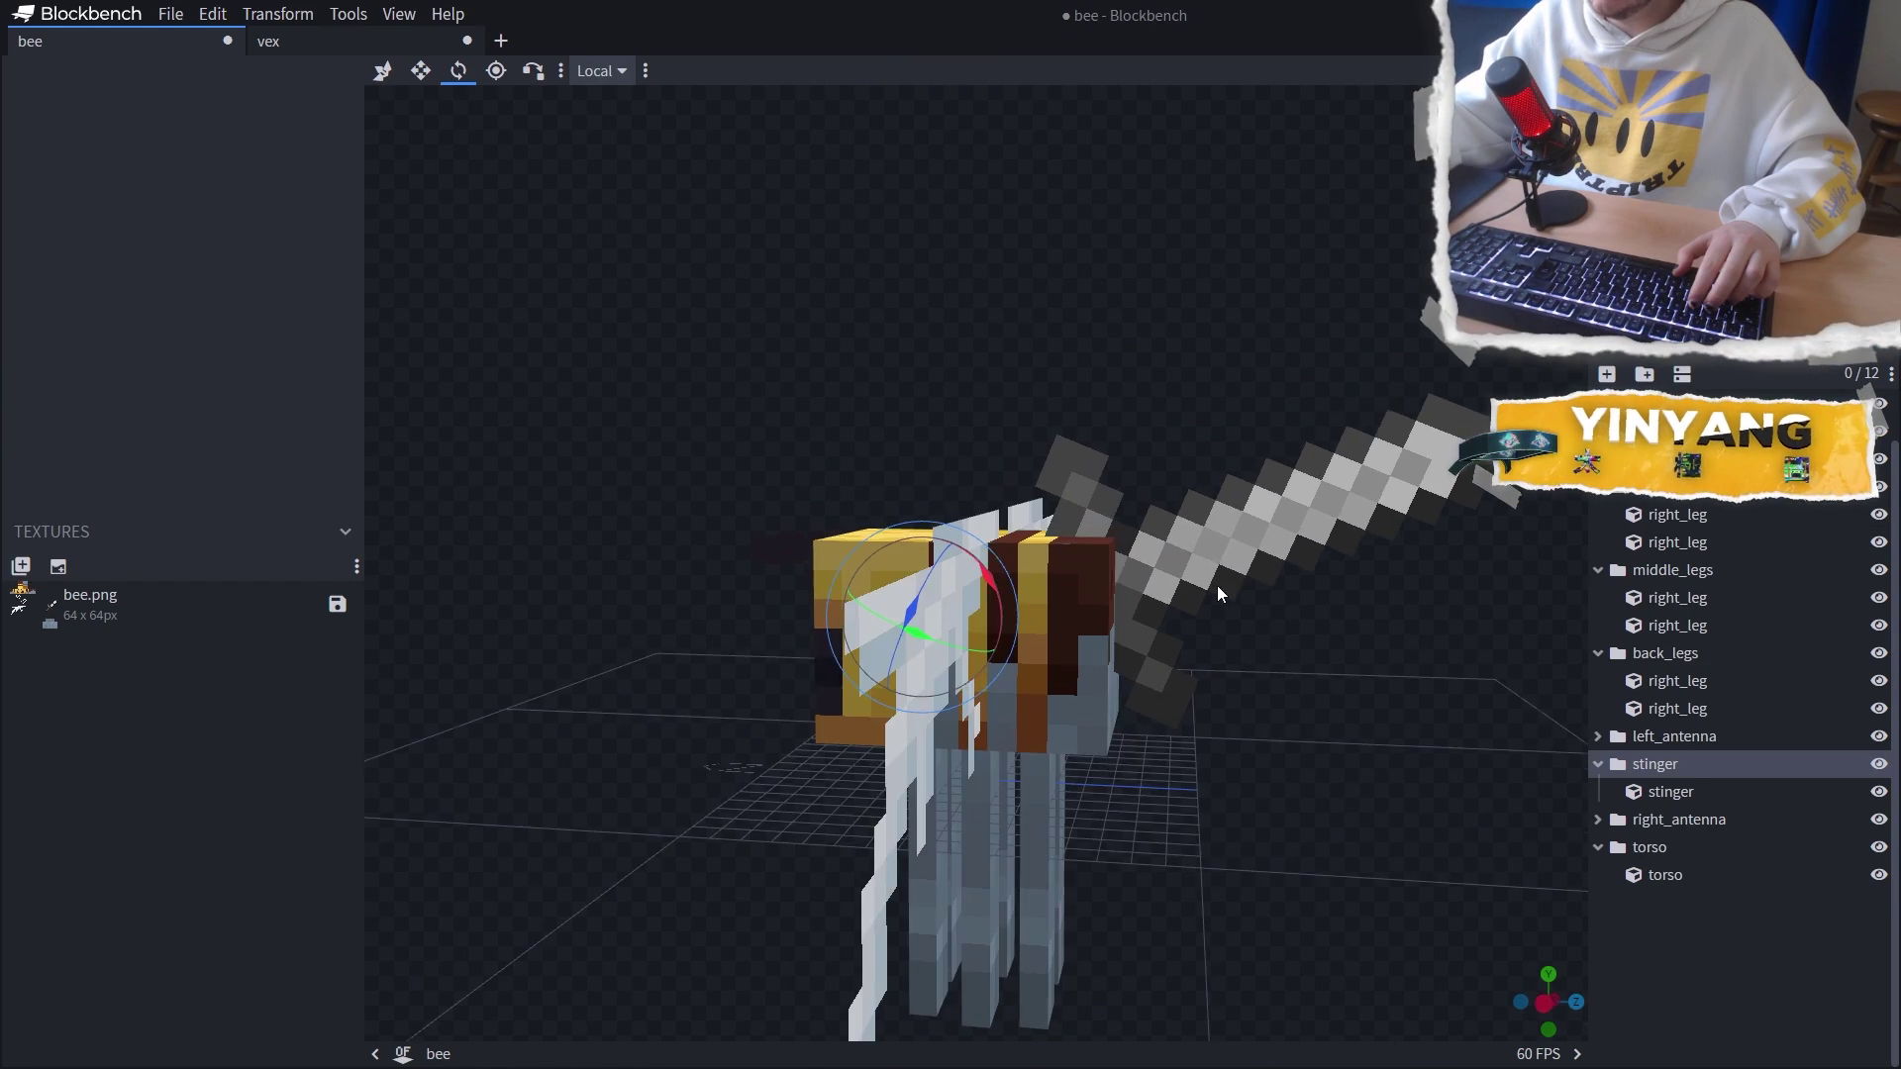
pyautogui.scroll(-3, 1077, 560)
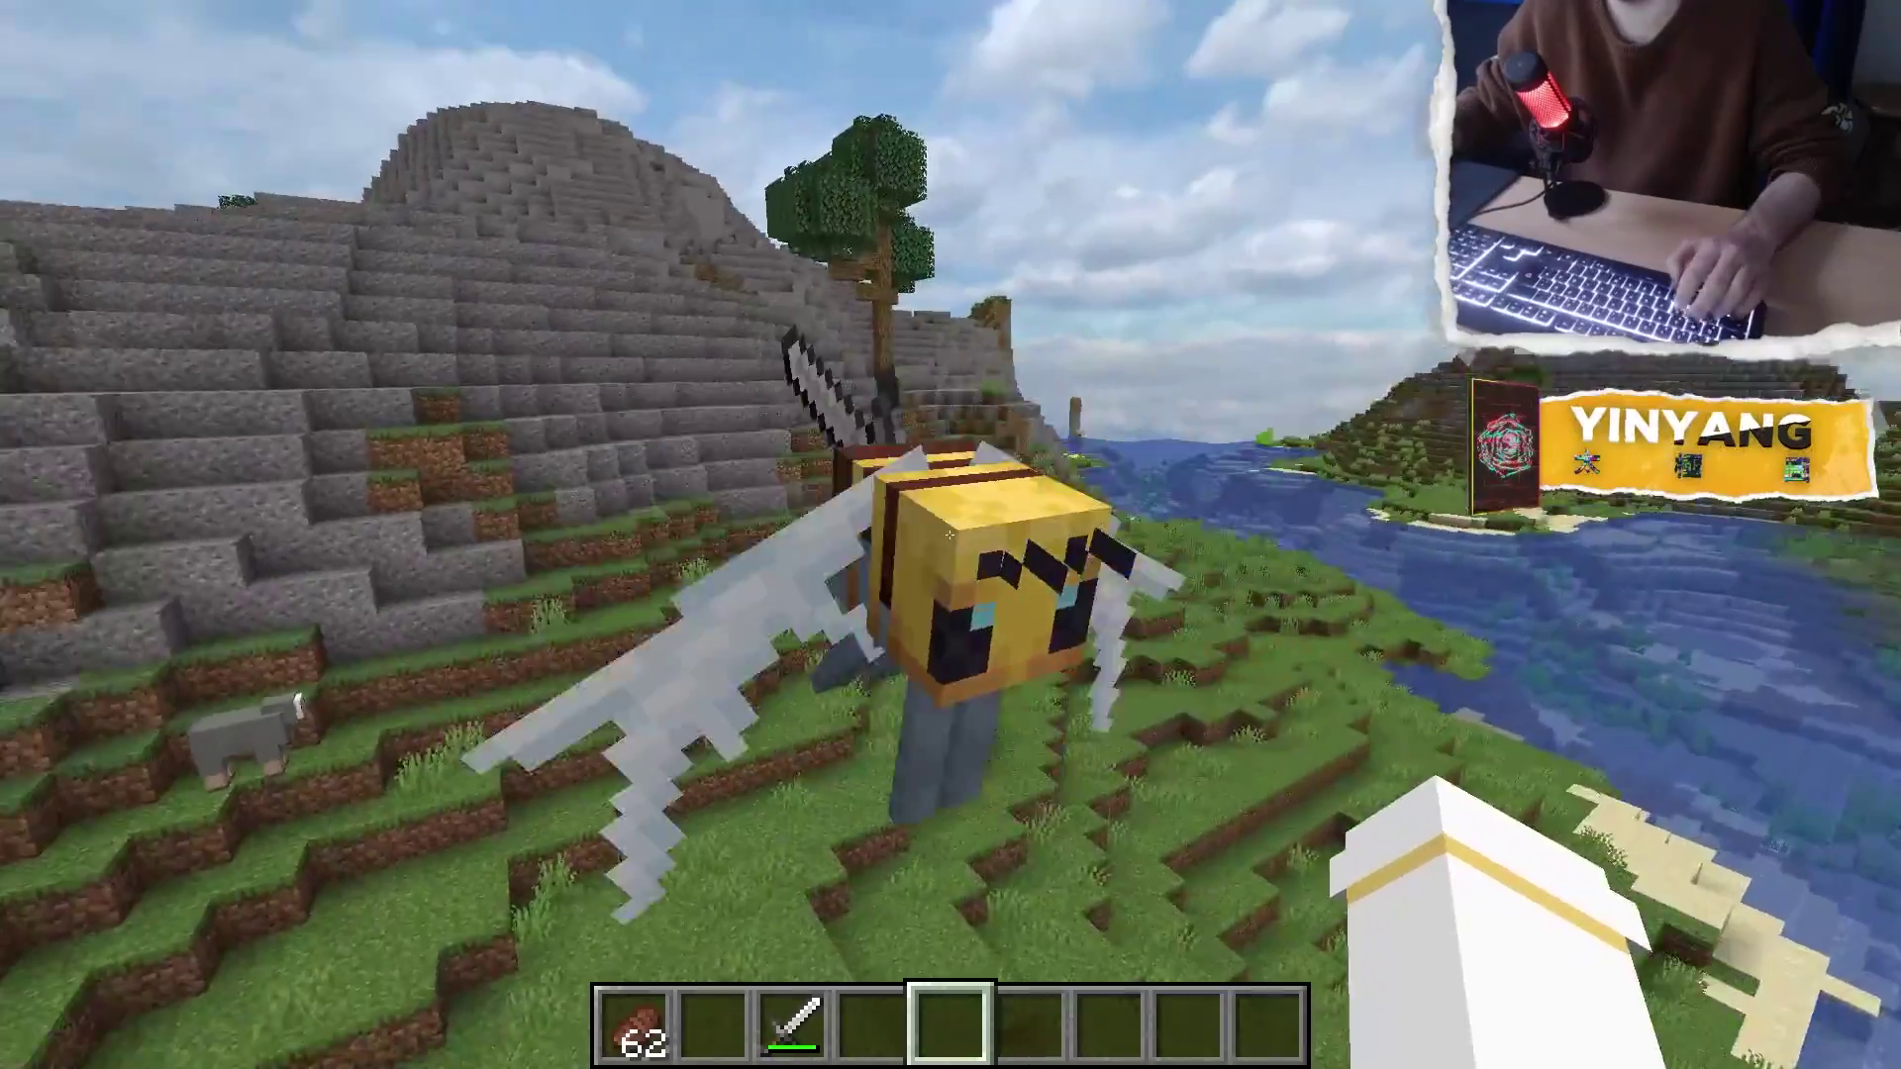
# Switch to Minecraft and view the bee-vex hybrid flying in the world, with and without the iron sword in hand
pyautogui.press('3')
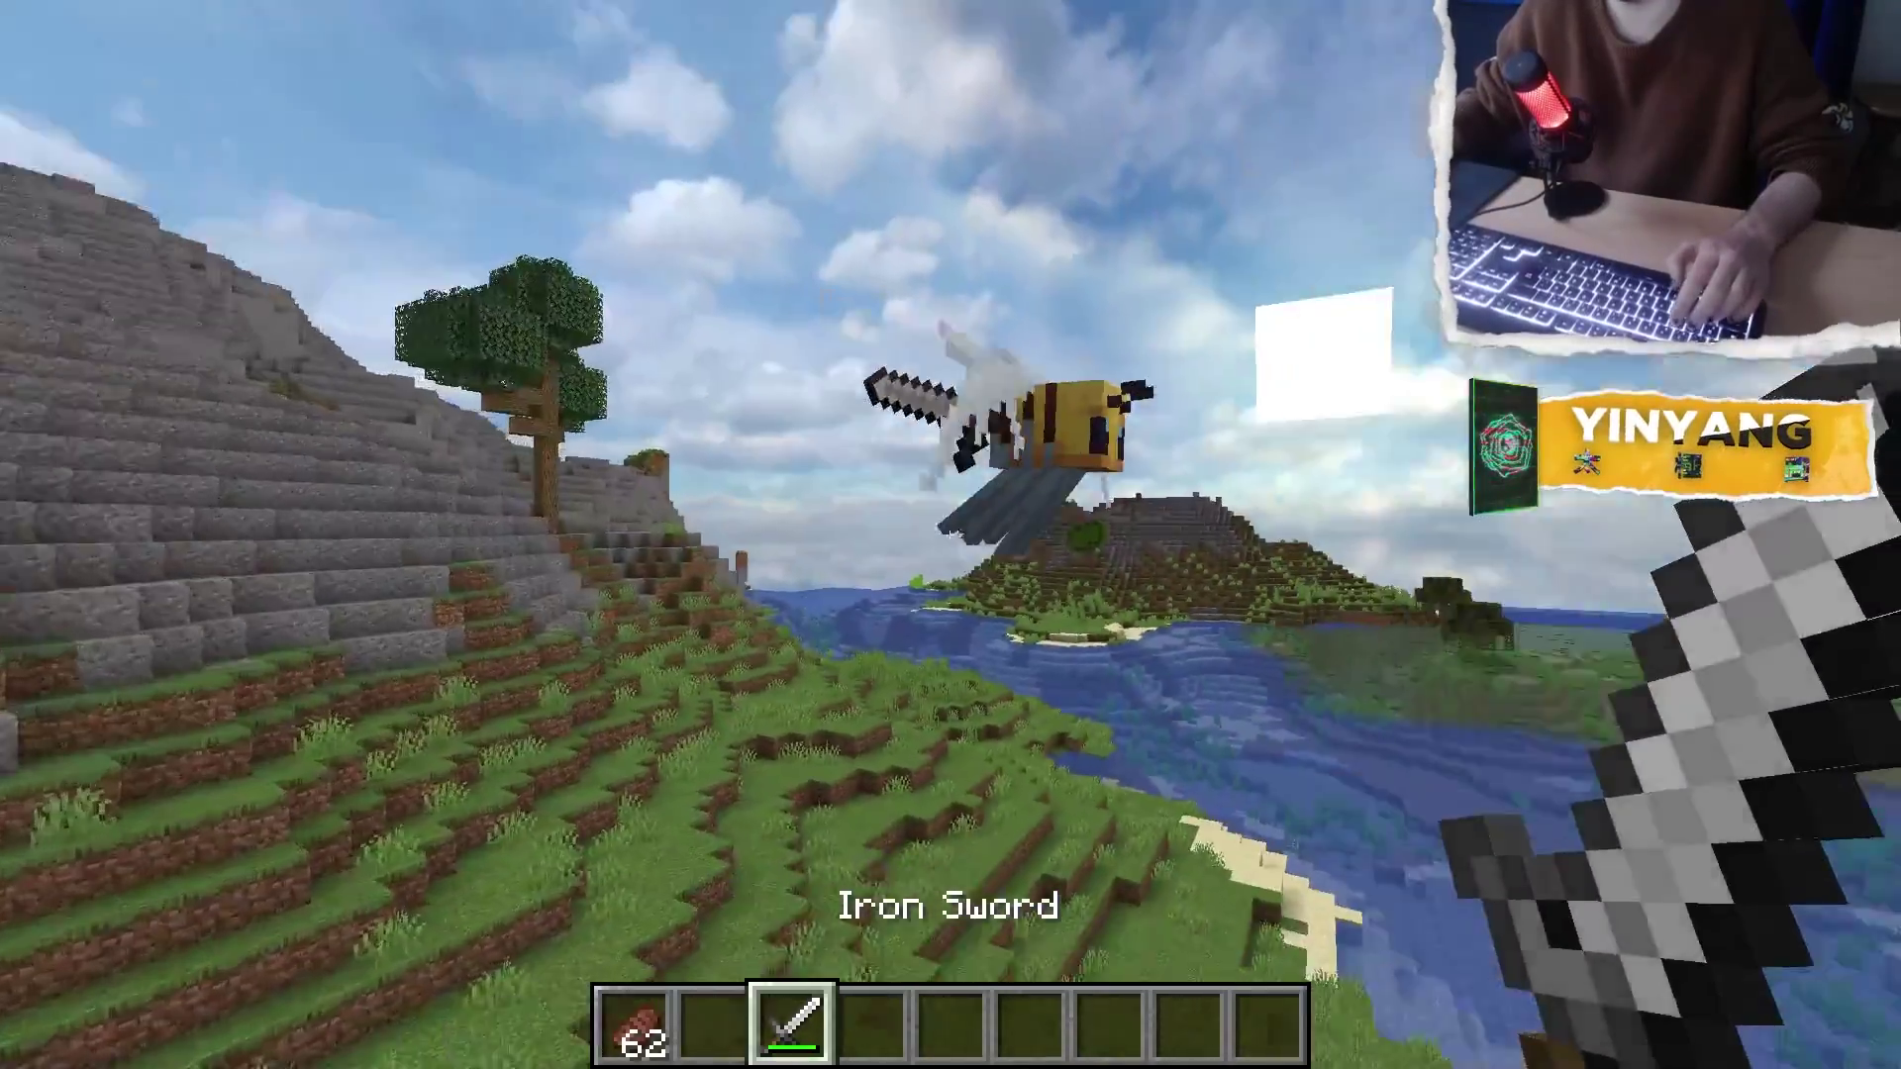
pyautogui.press('4')
pyautogui.press('F5')
pyautogui.press('F5')
pyautogui.press('F5')
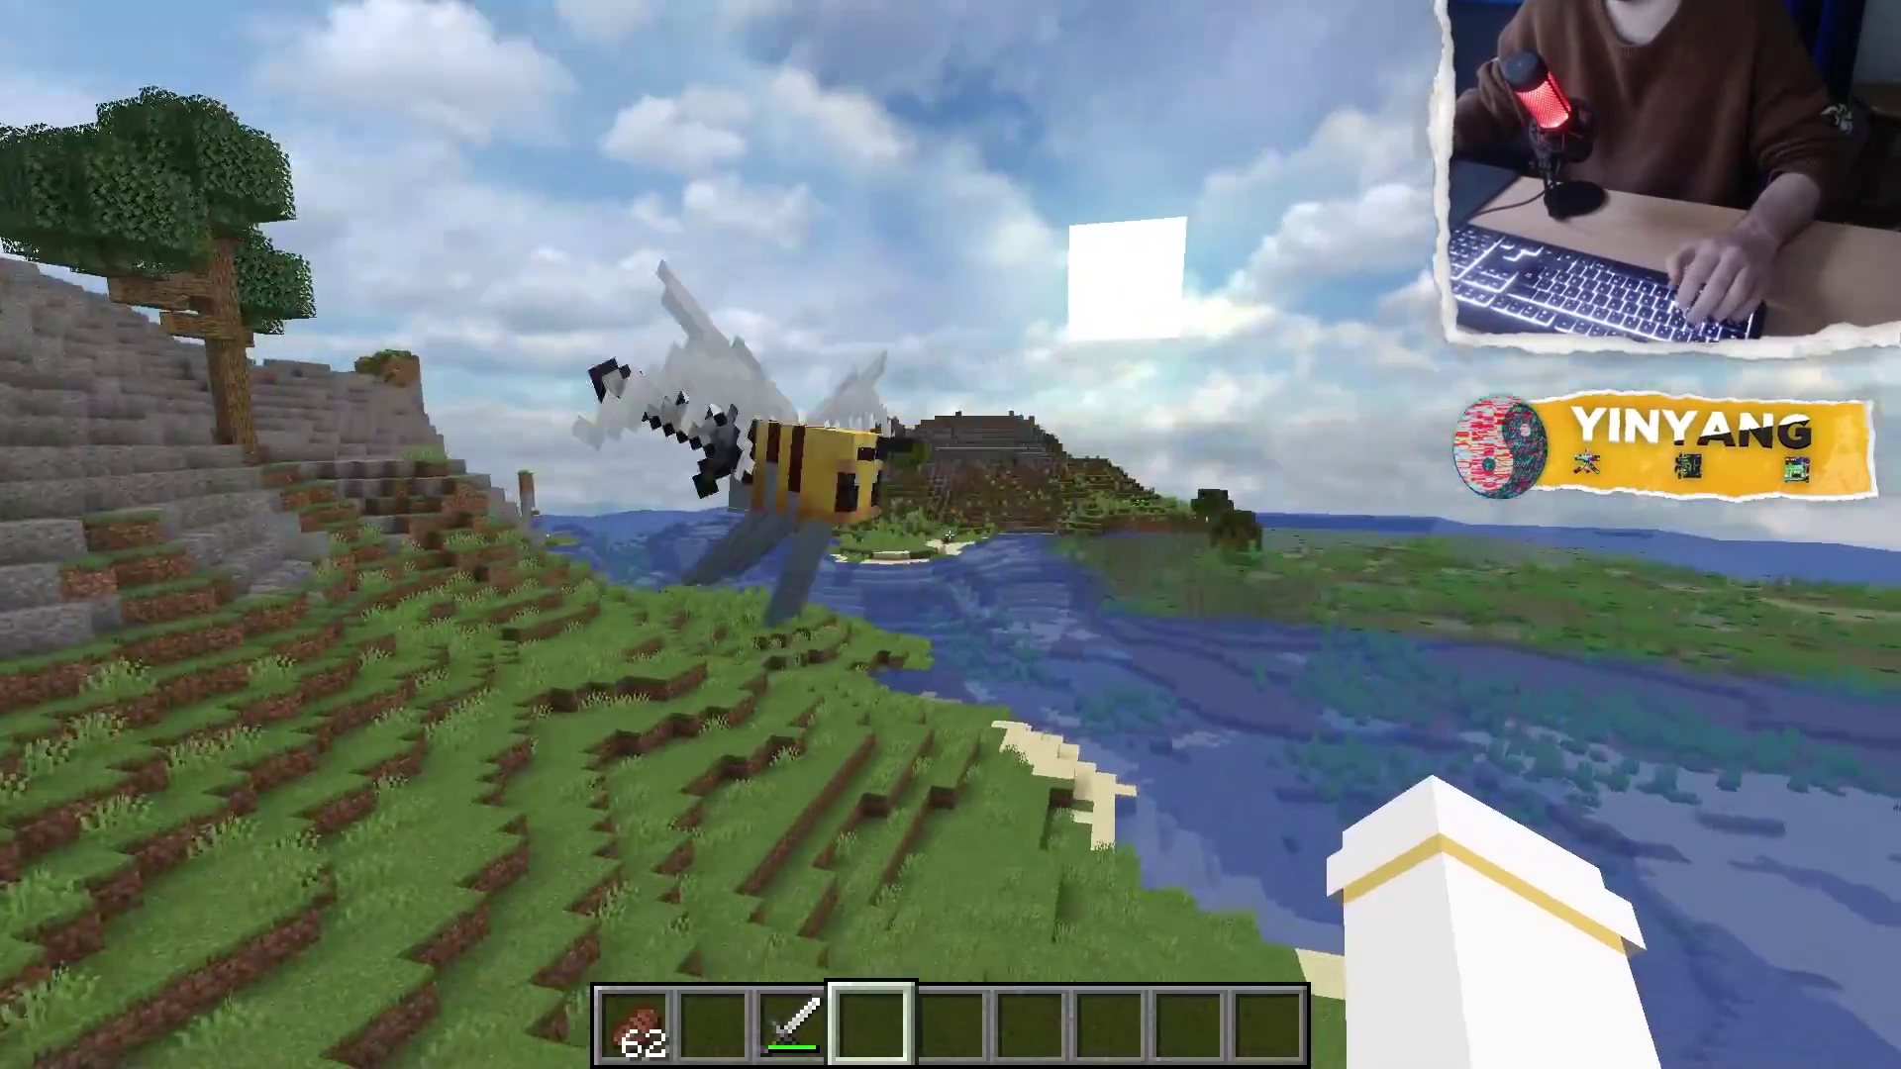
# Equip the iron sword, change the game mode to Survival and attack the bee-vex hybrid
pyautogui.press('3')
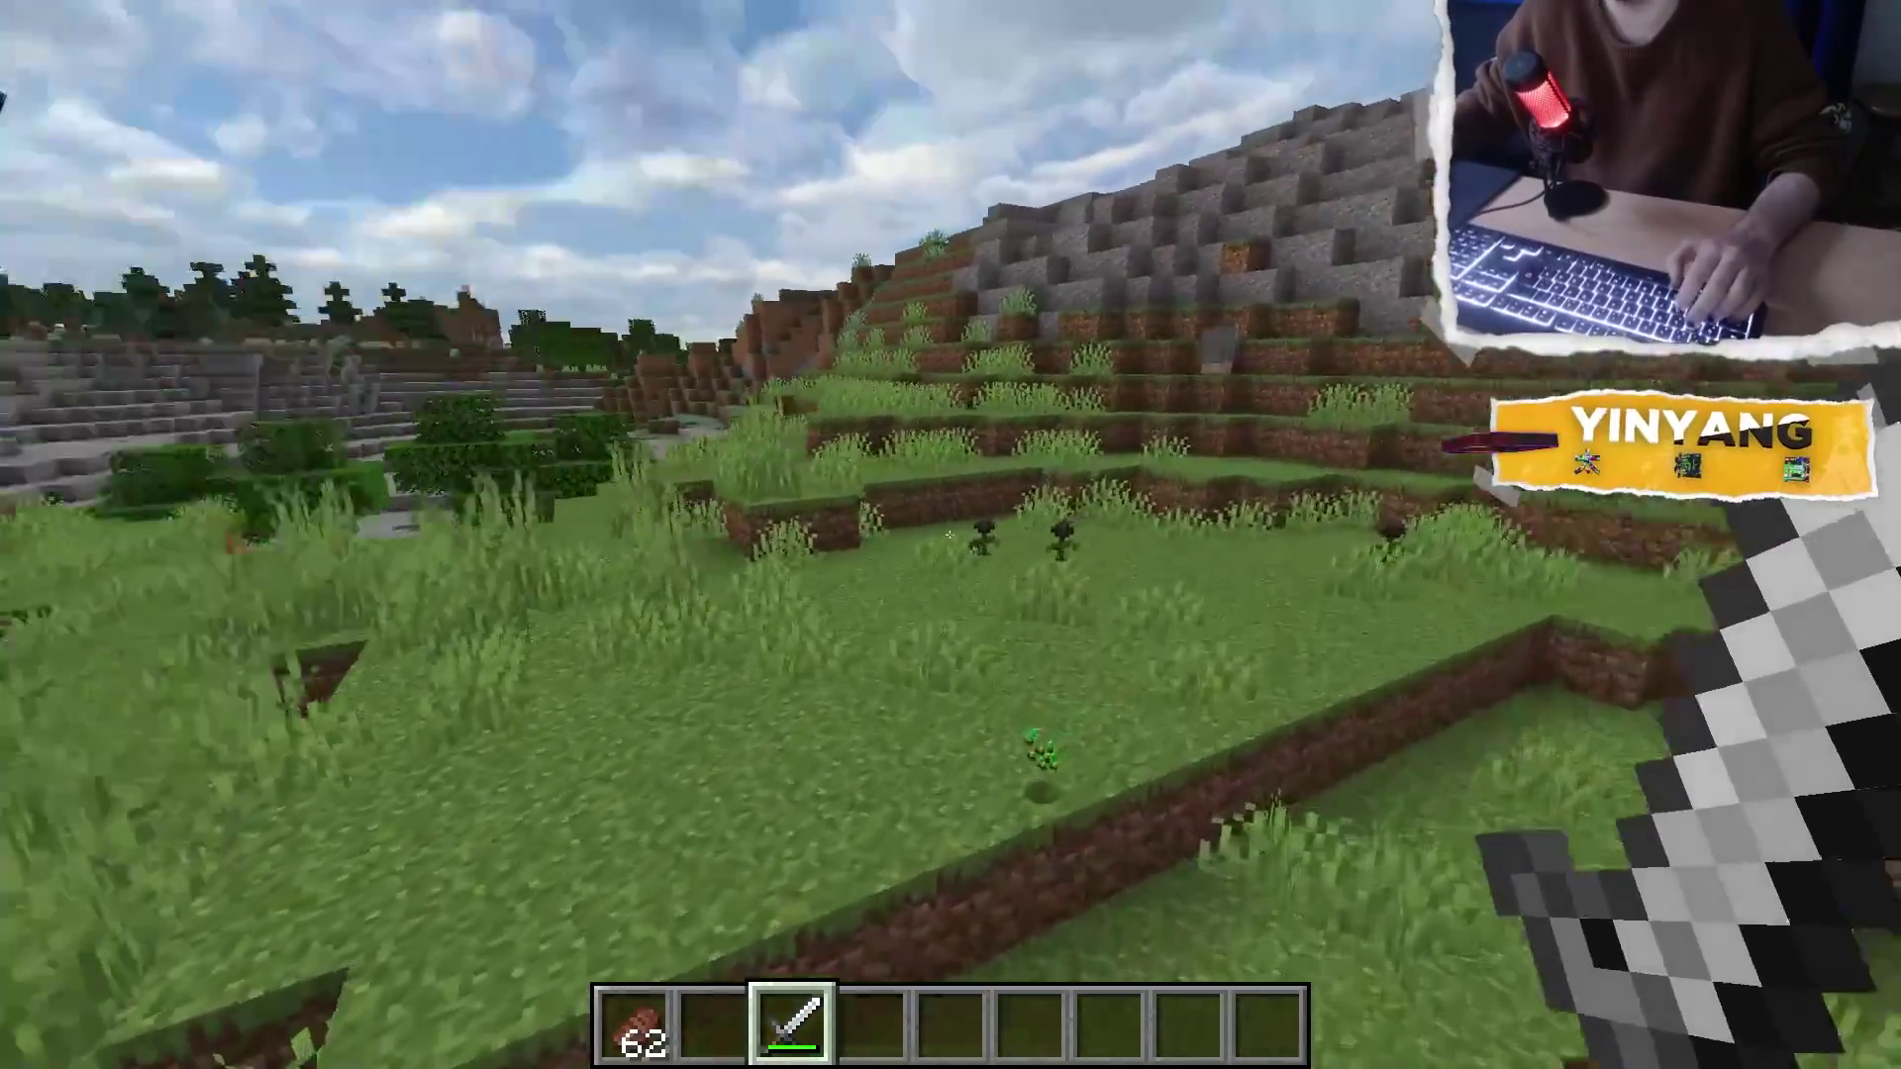
pyautogui.hotkey('F3', 'F4')
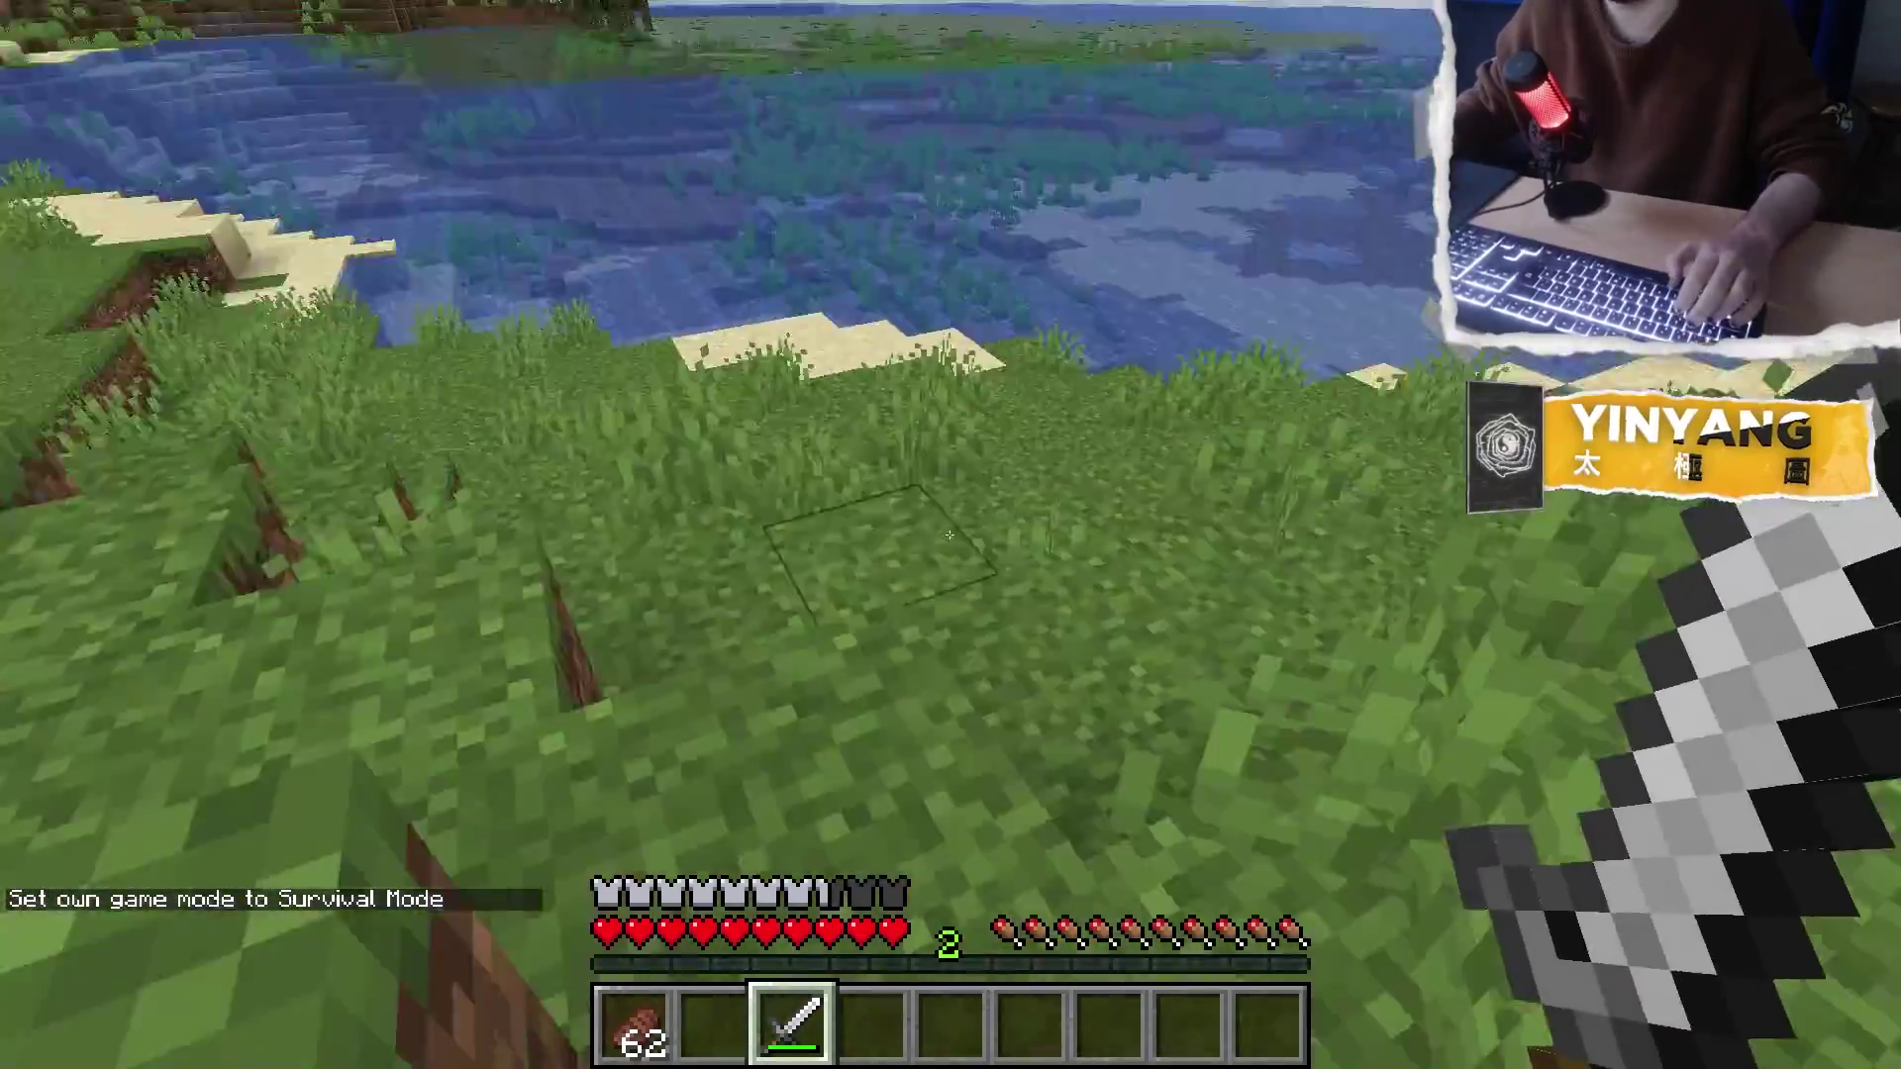
pyautogui.press('F5')
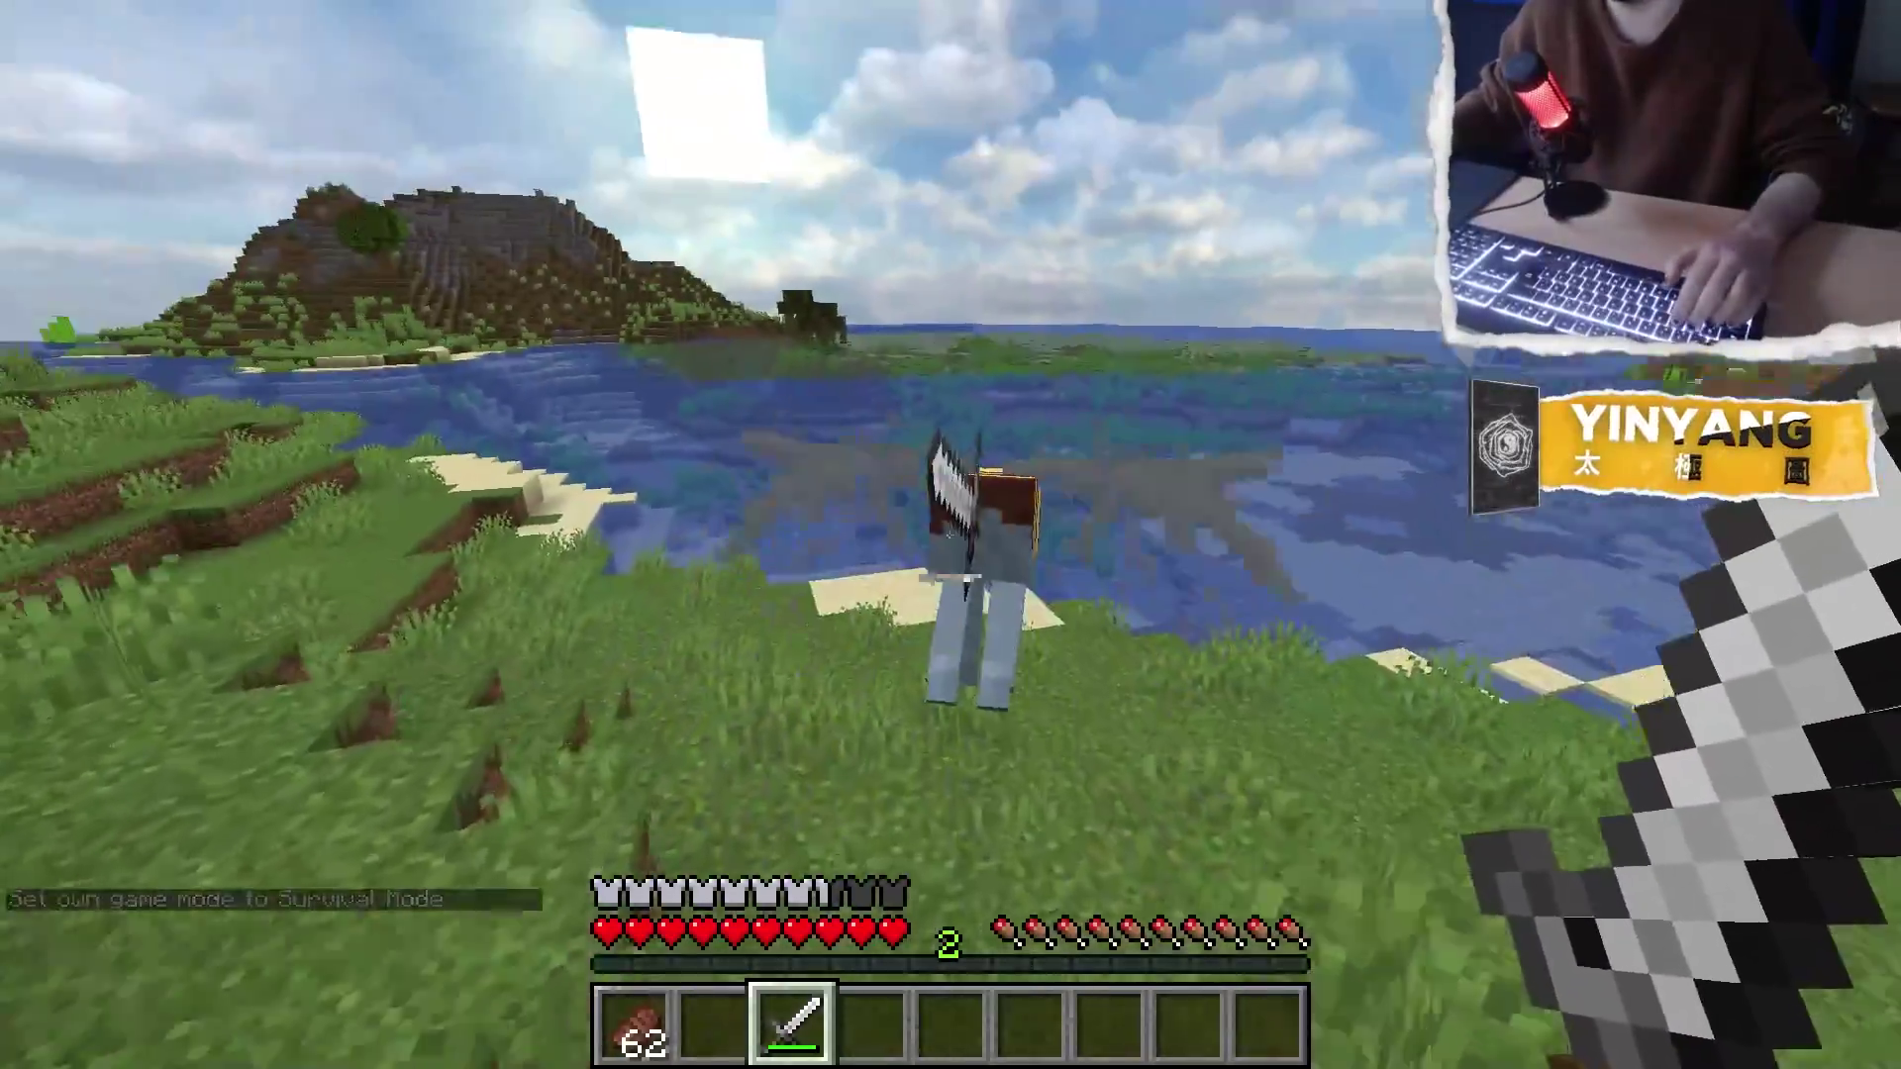
pyautogui.click(951, 535)
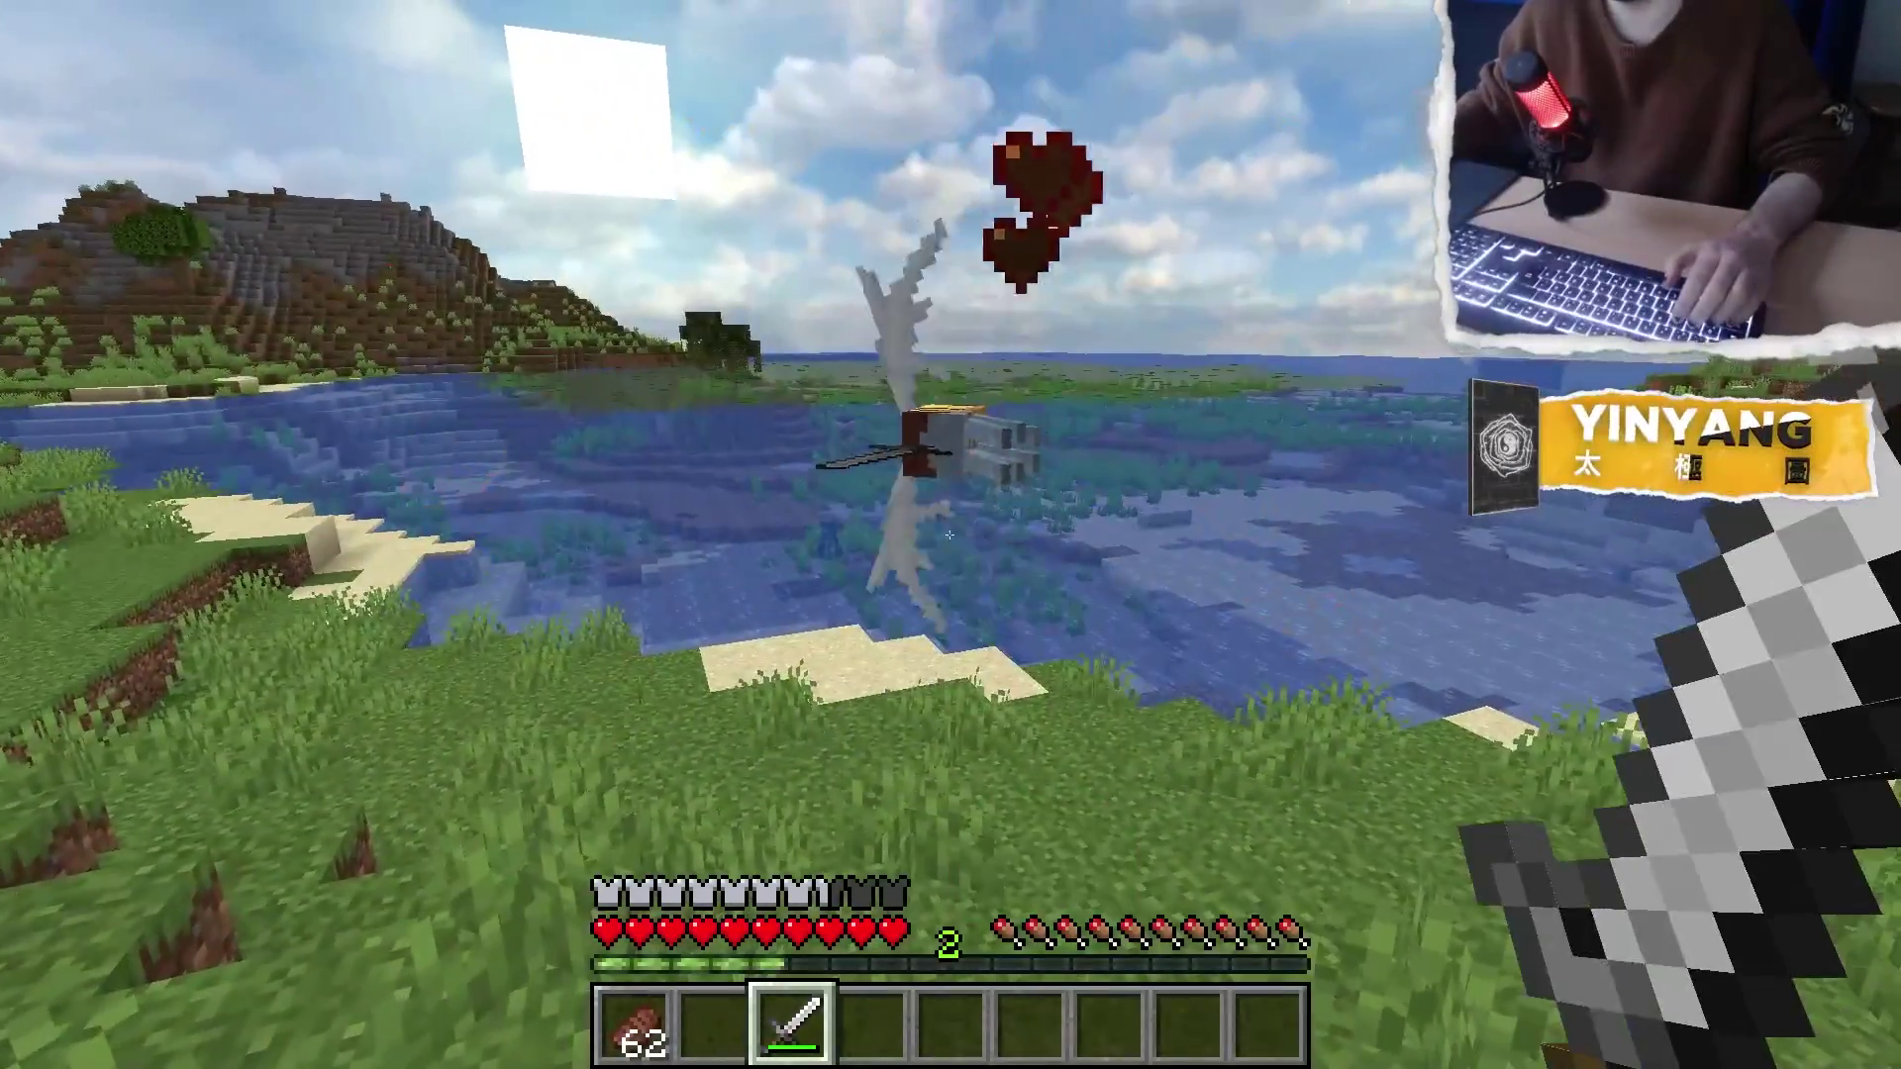
pyautogui.press('w')
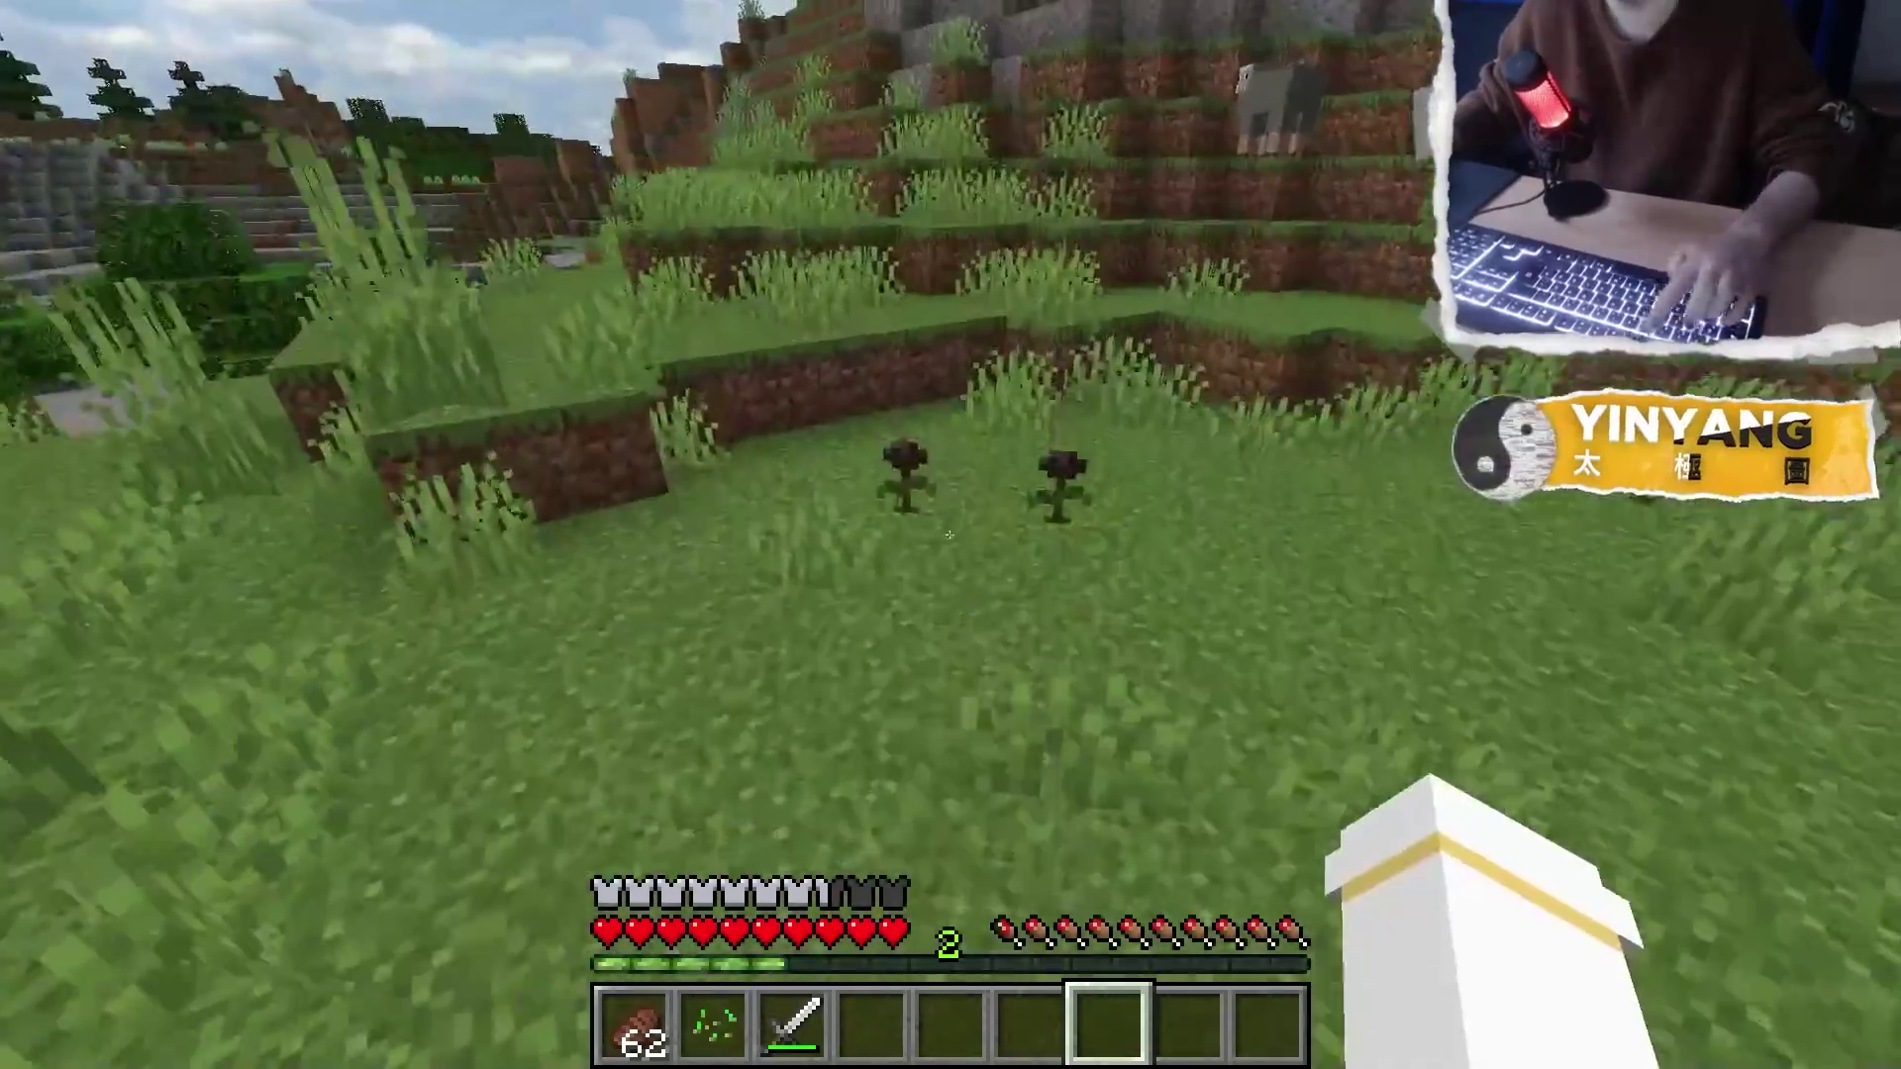
# Follow the bee-vex hybrid in the sky from the third-person and first-person views
pyautogui.press('w')
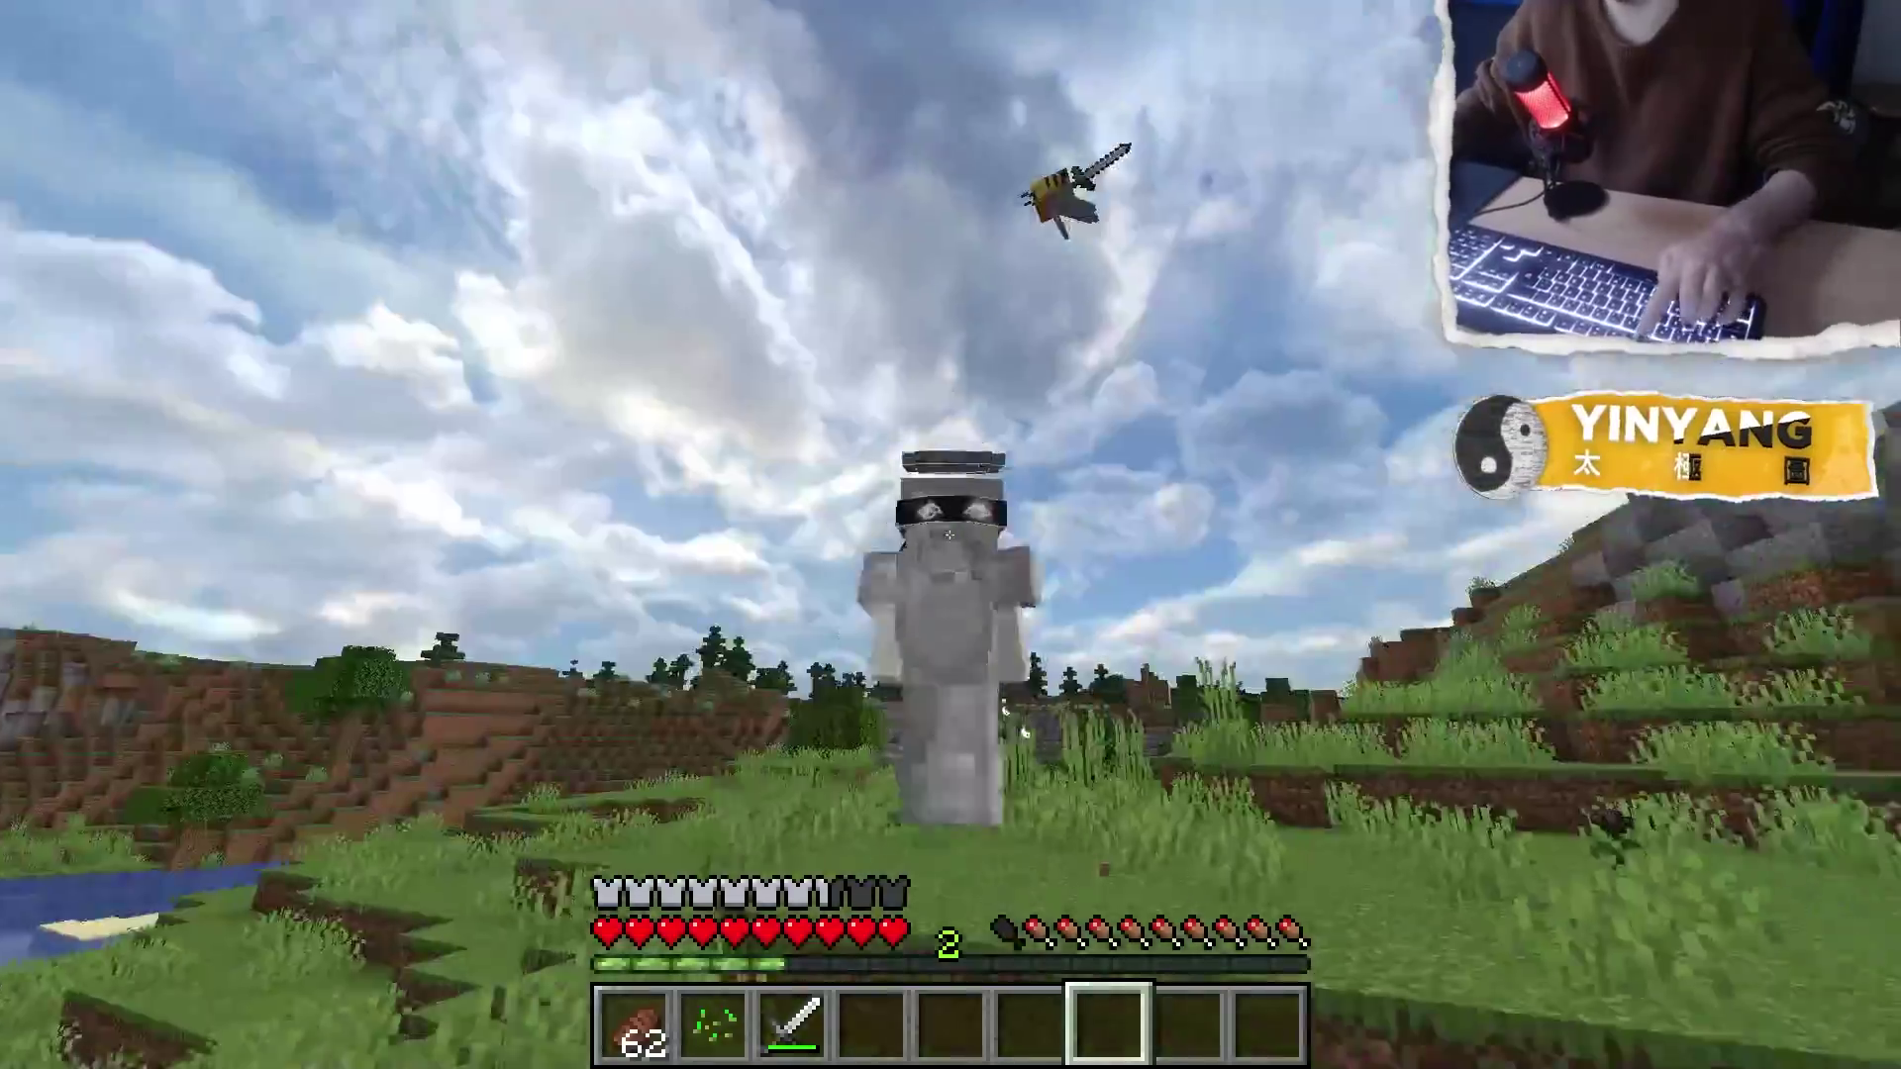
pyautogui.press('F5')
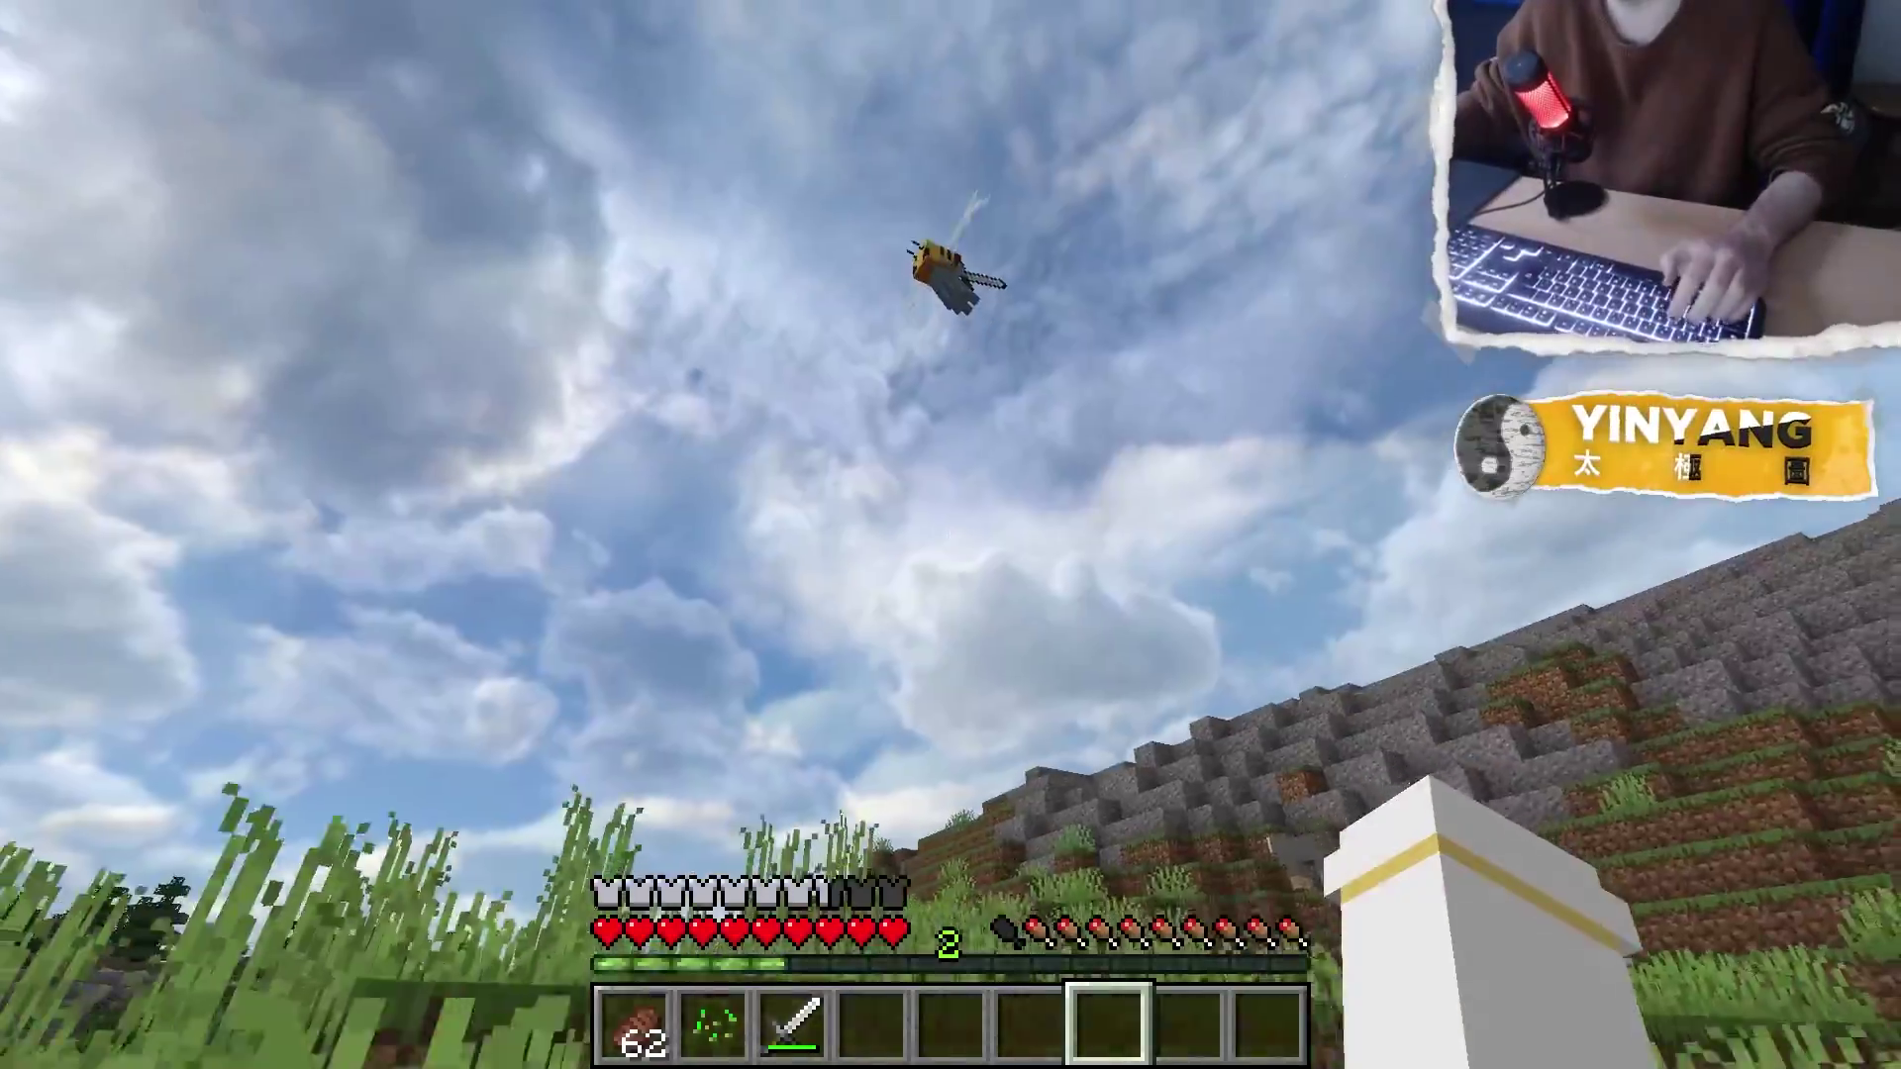
pyautogui.press('F5')
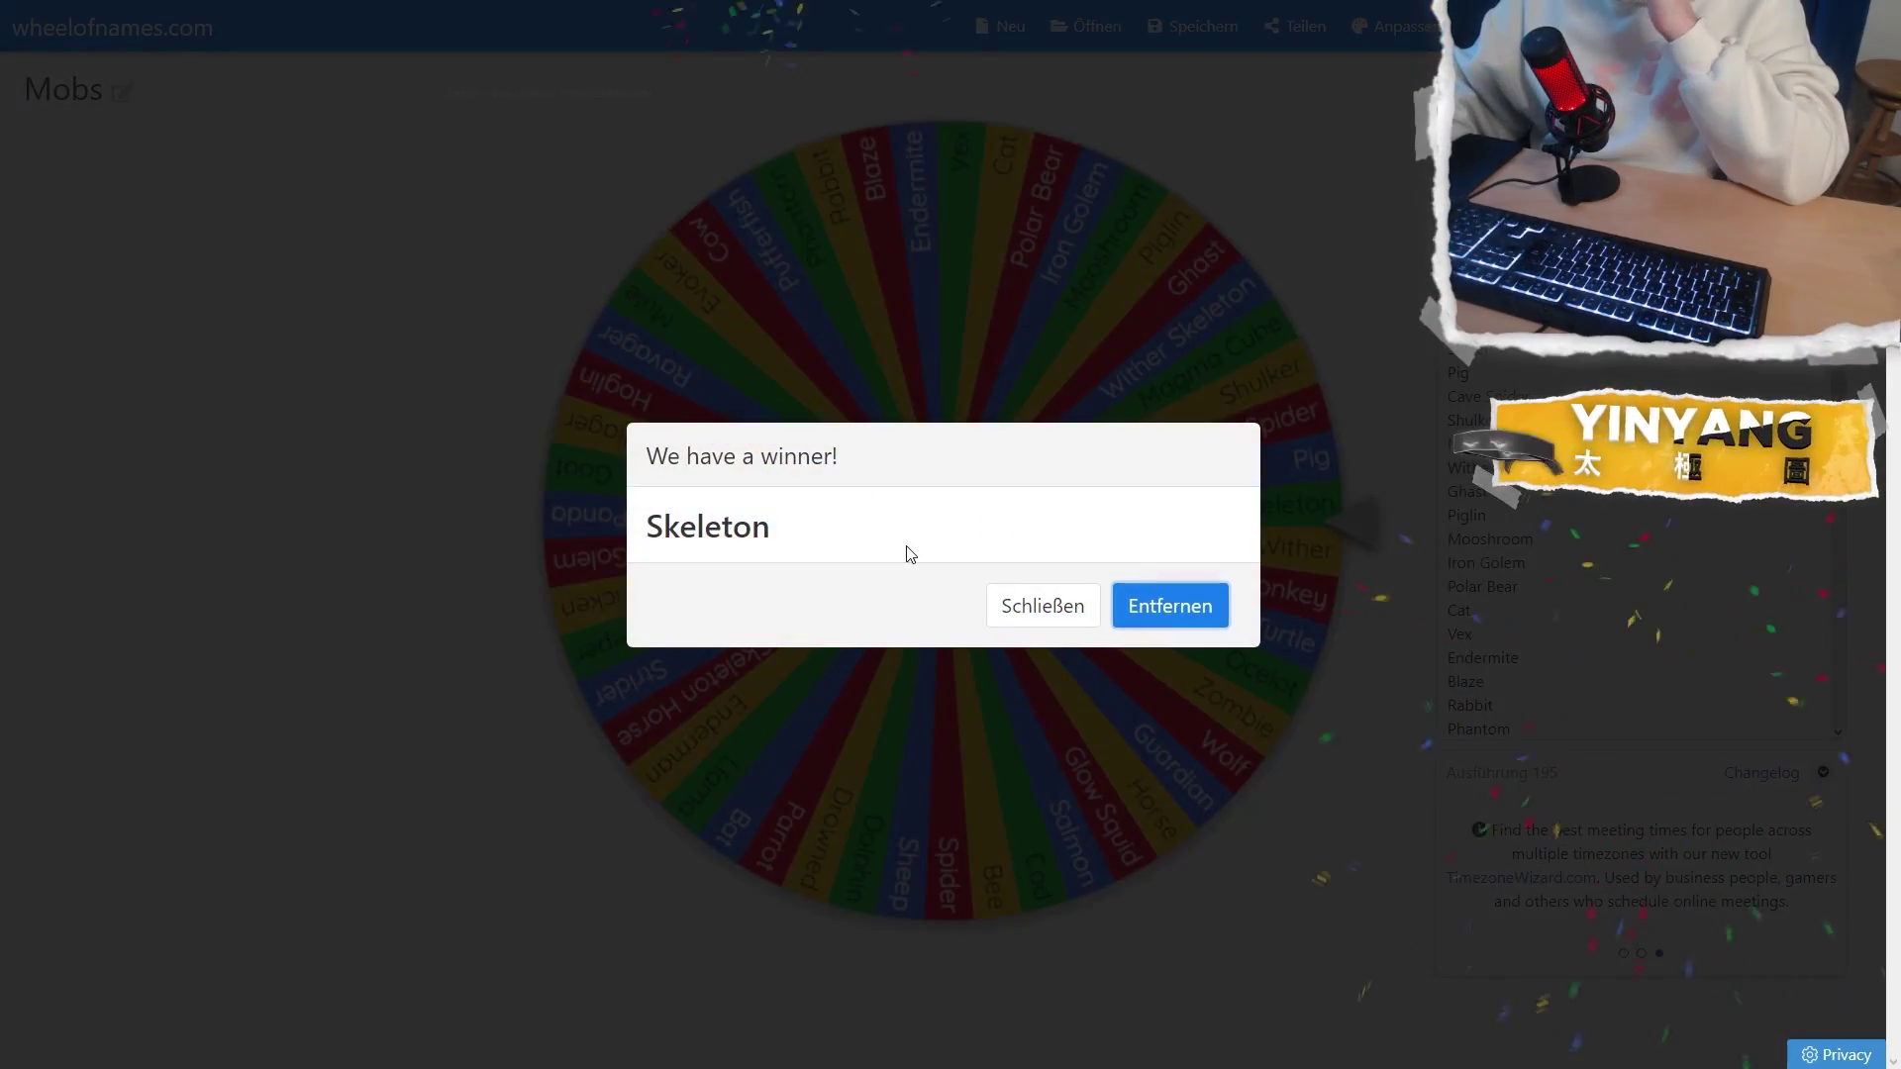
# Switch to the mob wheel on wheelofnames.com and spin for the second mob, removing the drawn Skeleton and Ravager entries
pyautogui.press('Return')
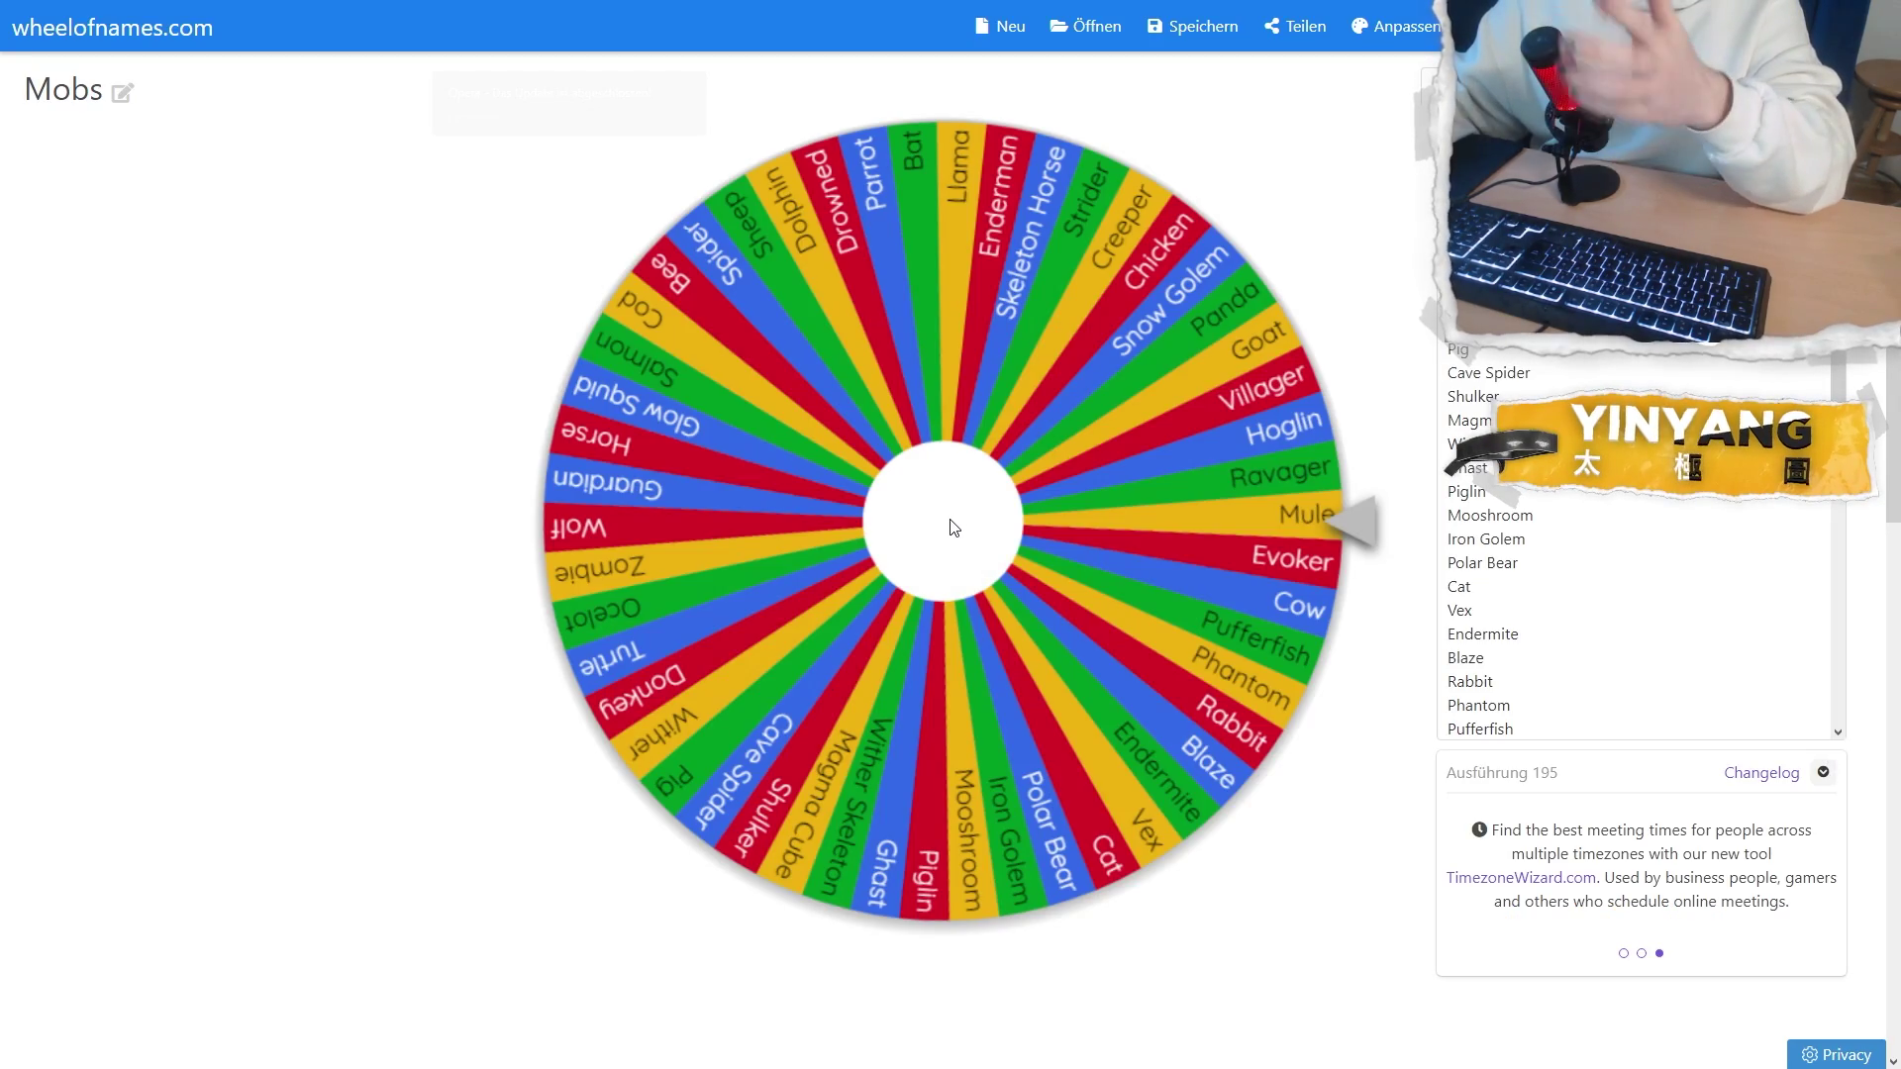
pyautogui.click(953, 527)
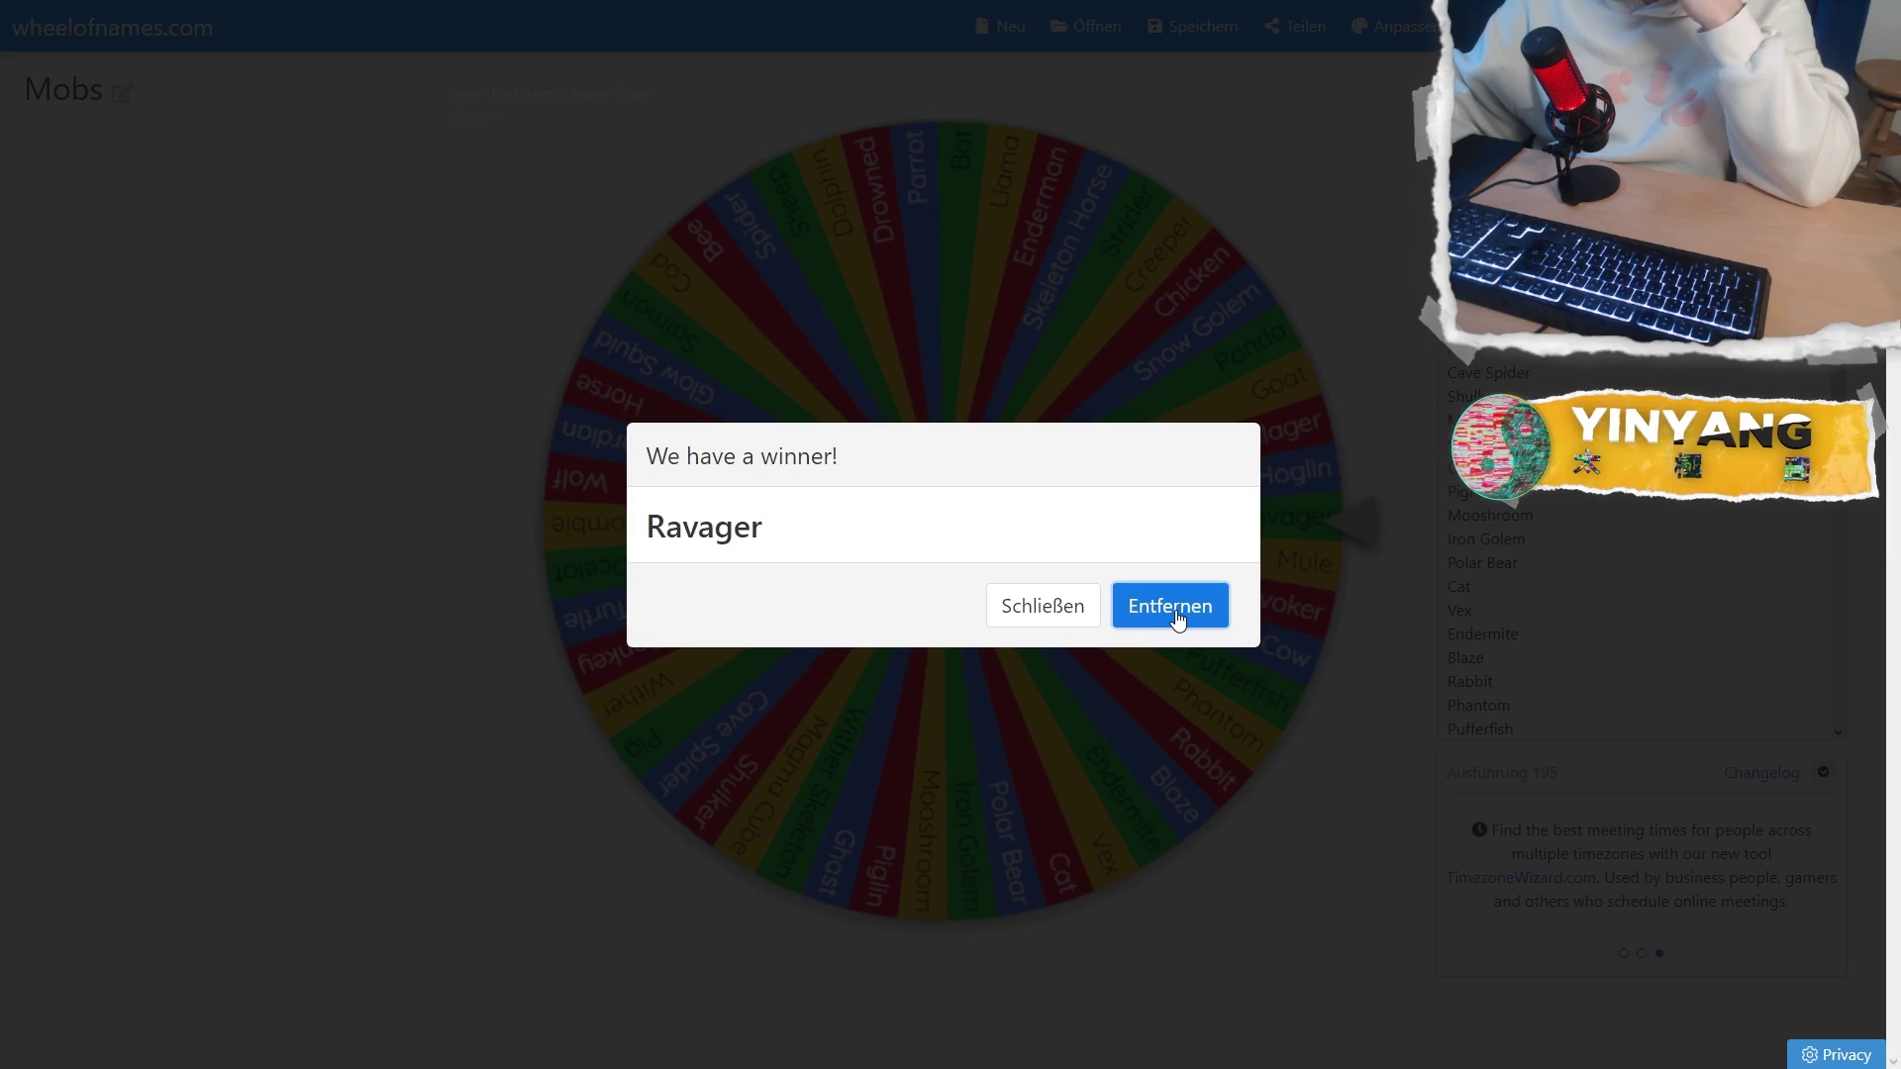
pyautogui.click(1176, 614)
pyautogui.click(933, 538)
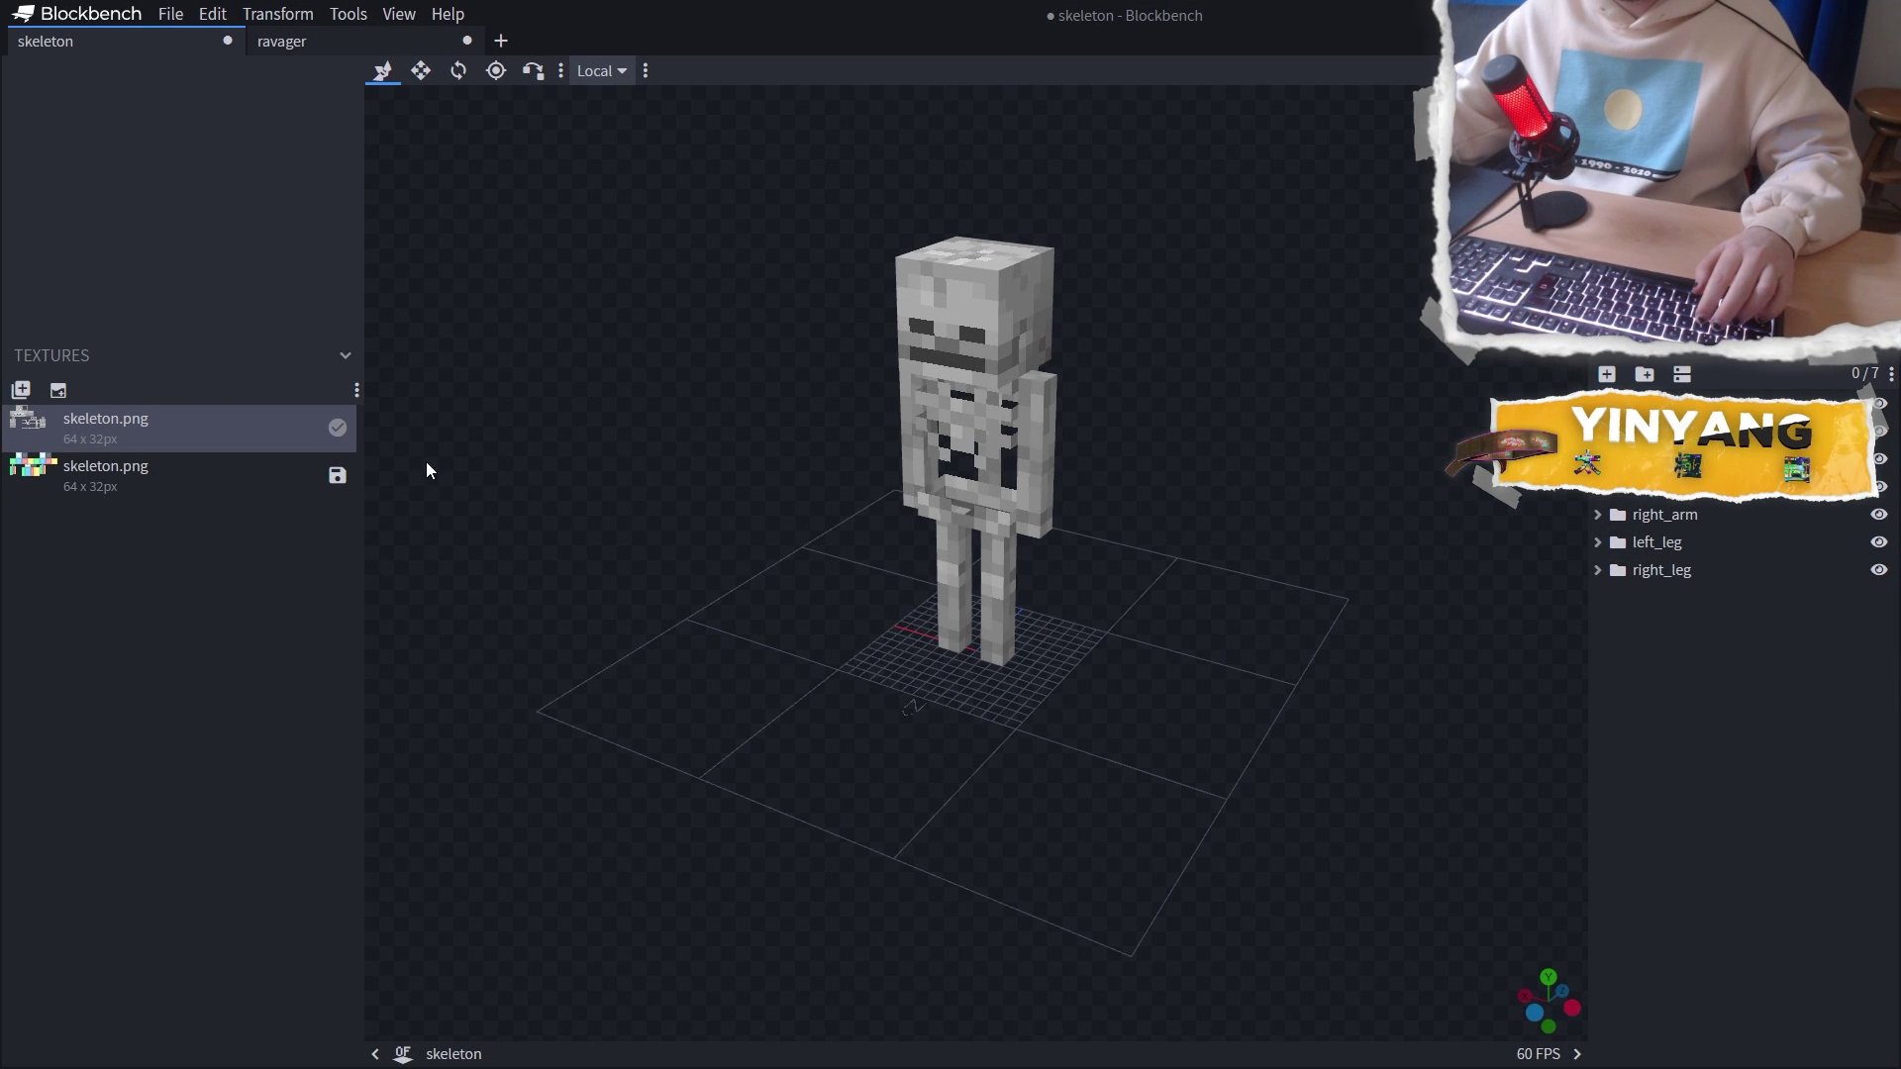
# Switch to Blockbench and compare the skeleton and ravager models from several angles, including the ravager's head, body and legs
pyautogui.moveTo(426, 462); pyautogui.dragTo(413, 167)
pyautogui.click(297, 42)
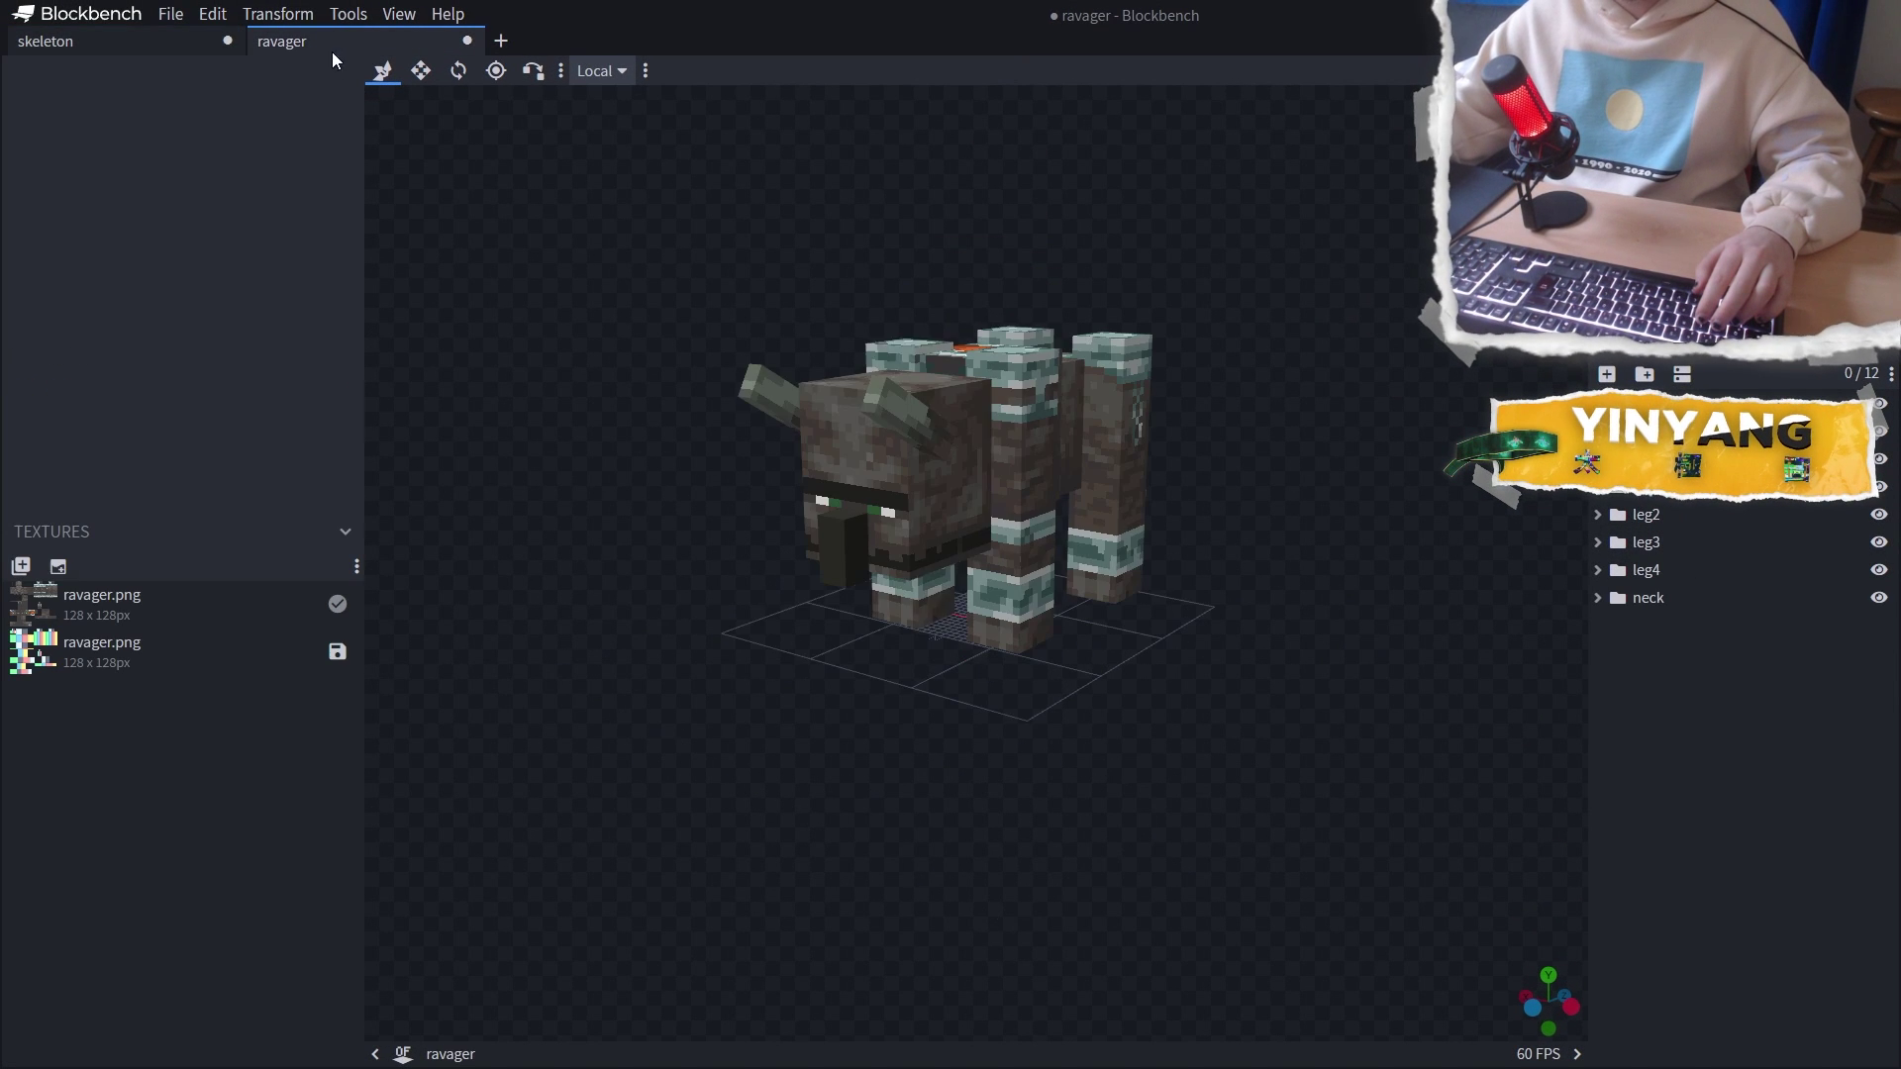
pyautogui.moveTo(838, 426); pyautogui.dragTo(733, 436)
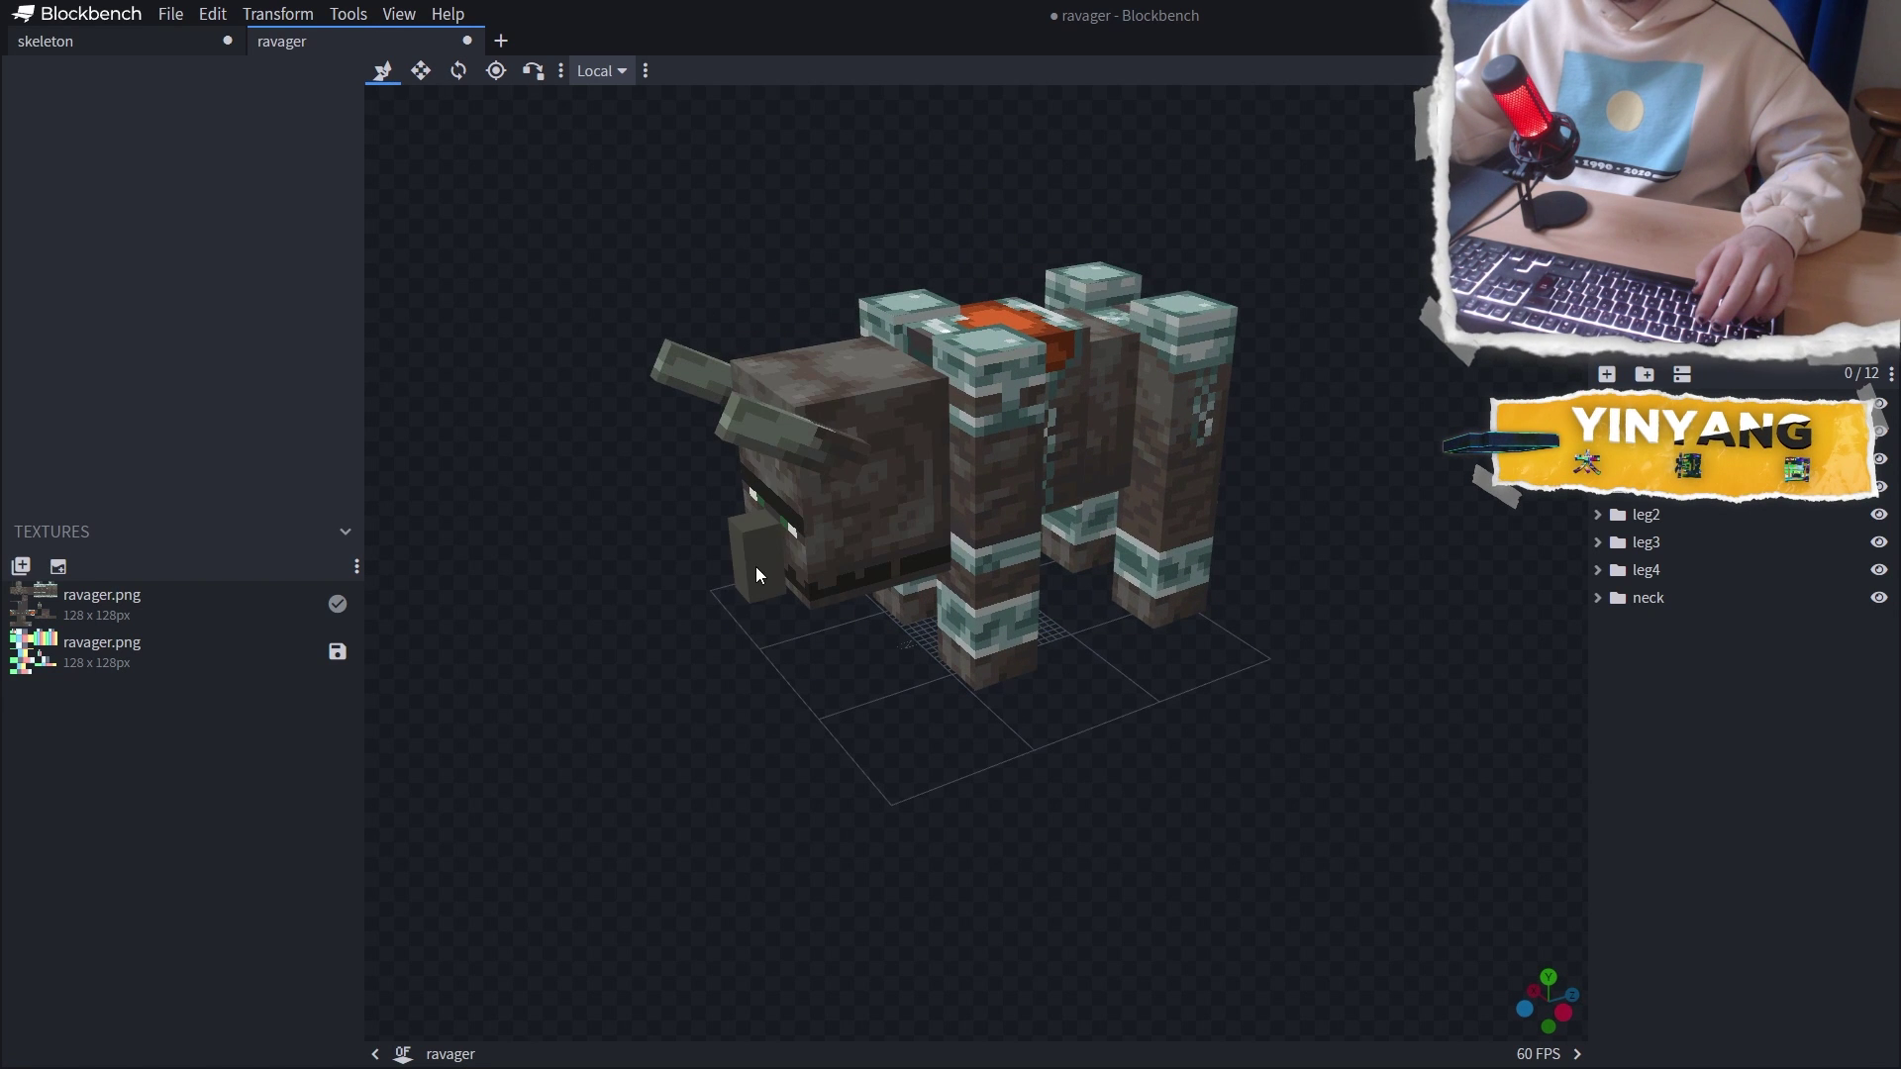
pyautogui.moveTo(1087, 547); pyautogui.dragTo(1048, 496)
pyautogui.click(119, 41)
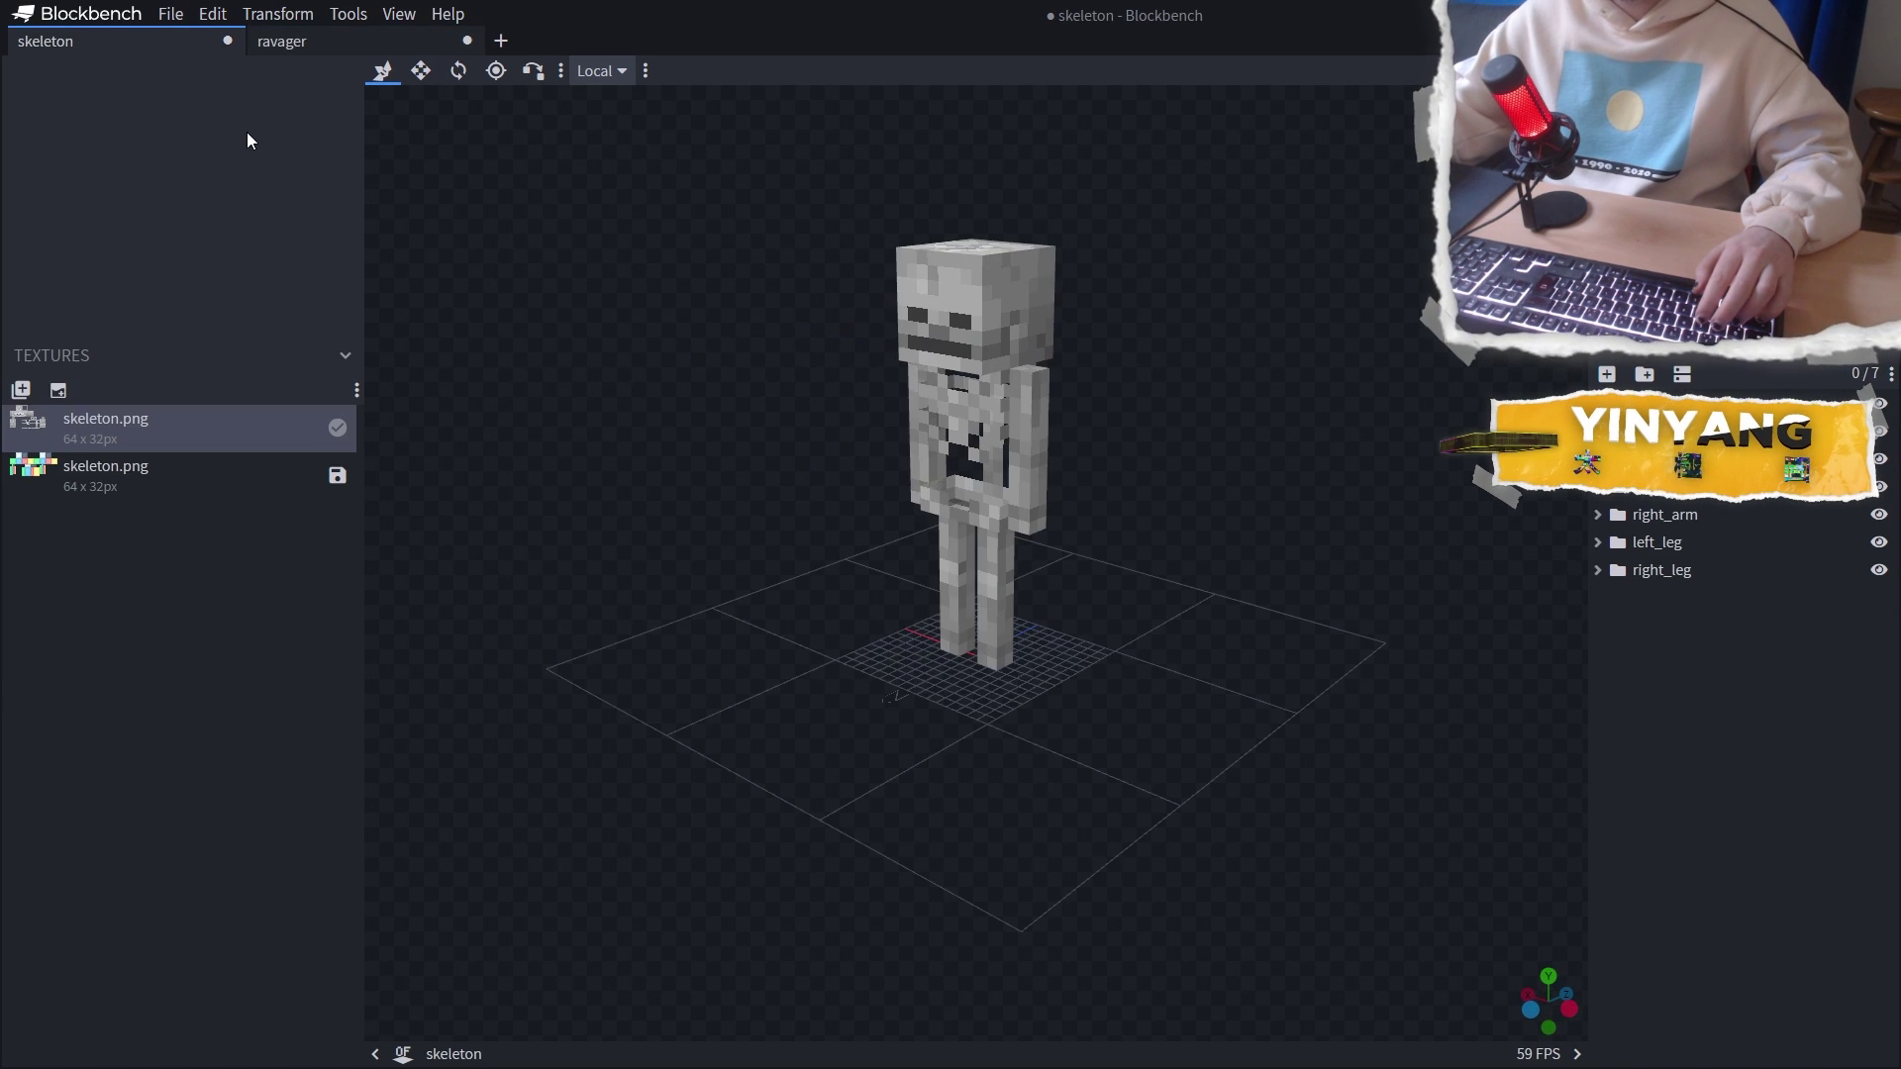
pyautogui.moveTo(803, 293); pyautogui.dragTo(574, 249)
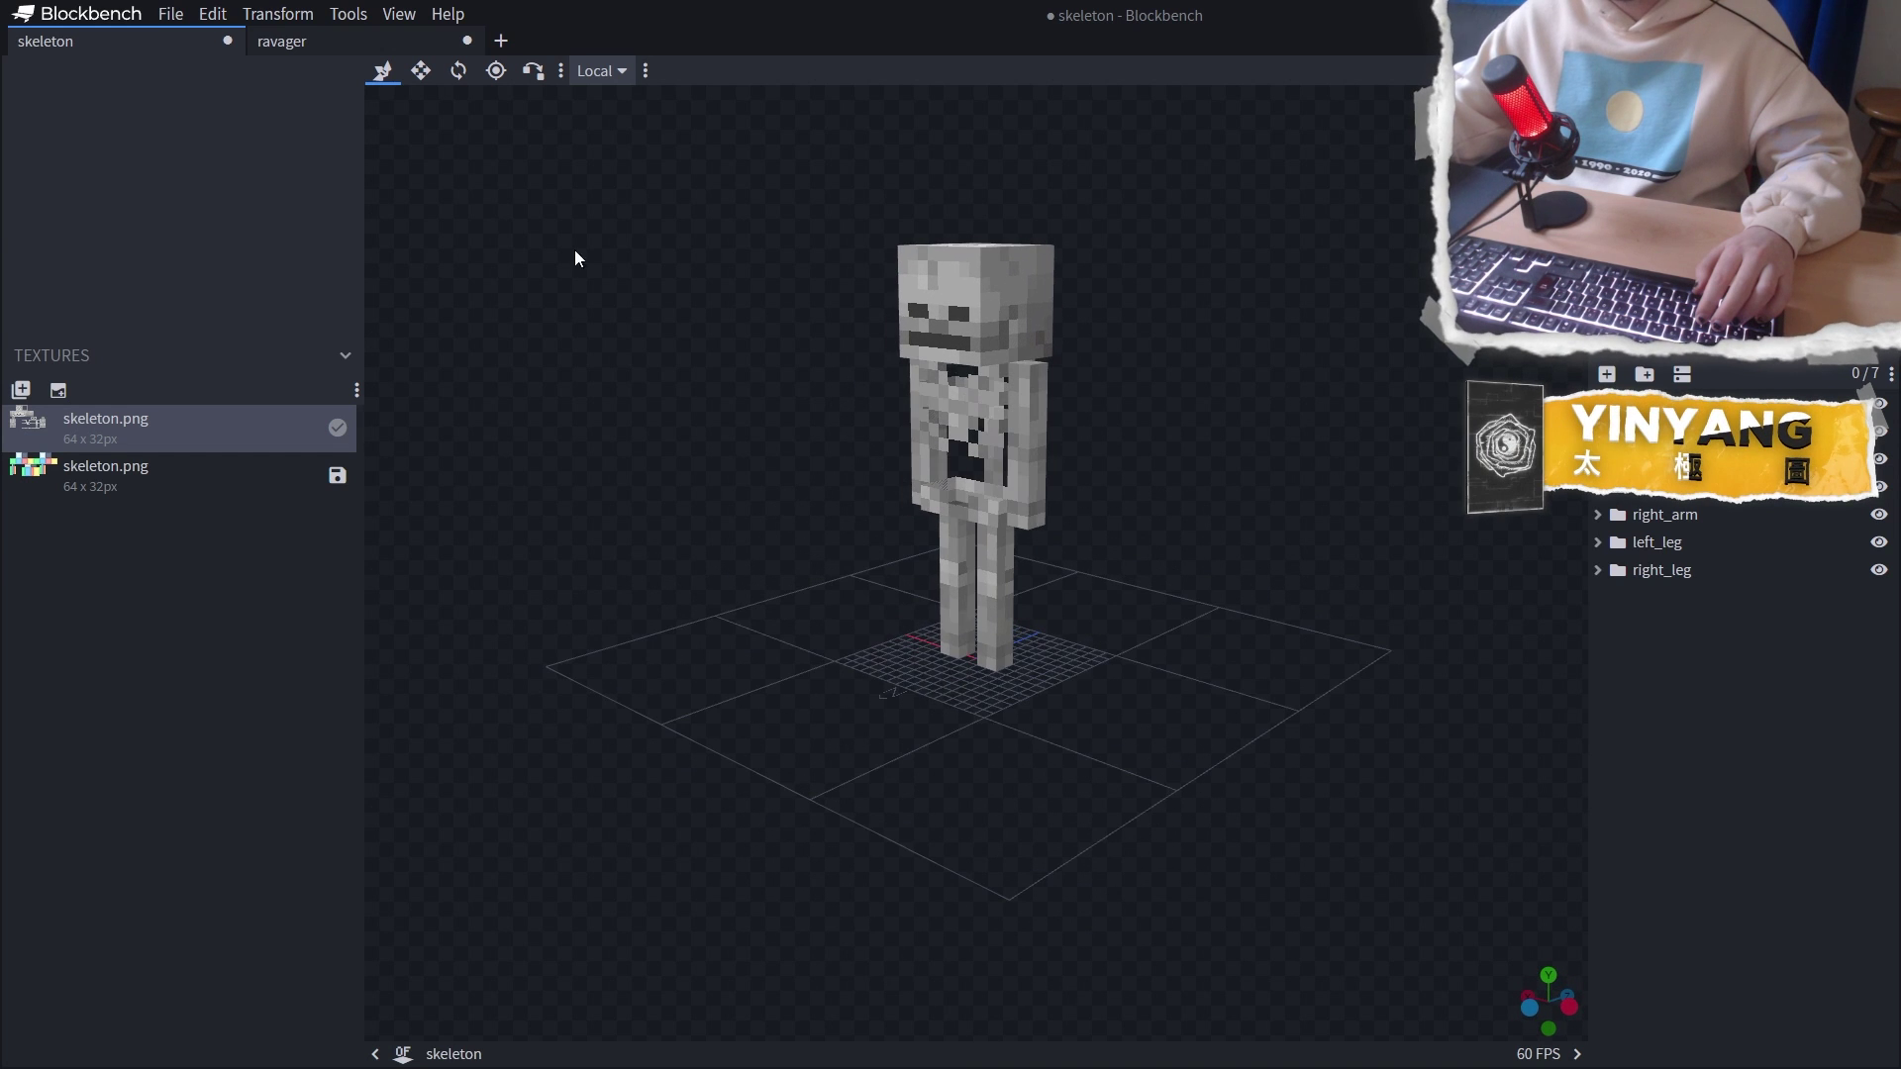
pyautogui.click(322, 47)
pyautogui.click(142, 43)
pyautogui.click(362, 51)
pyautogui.click(168, 47)
pyautogui.click(316, 43)
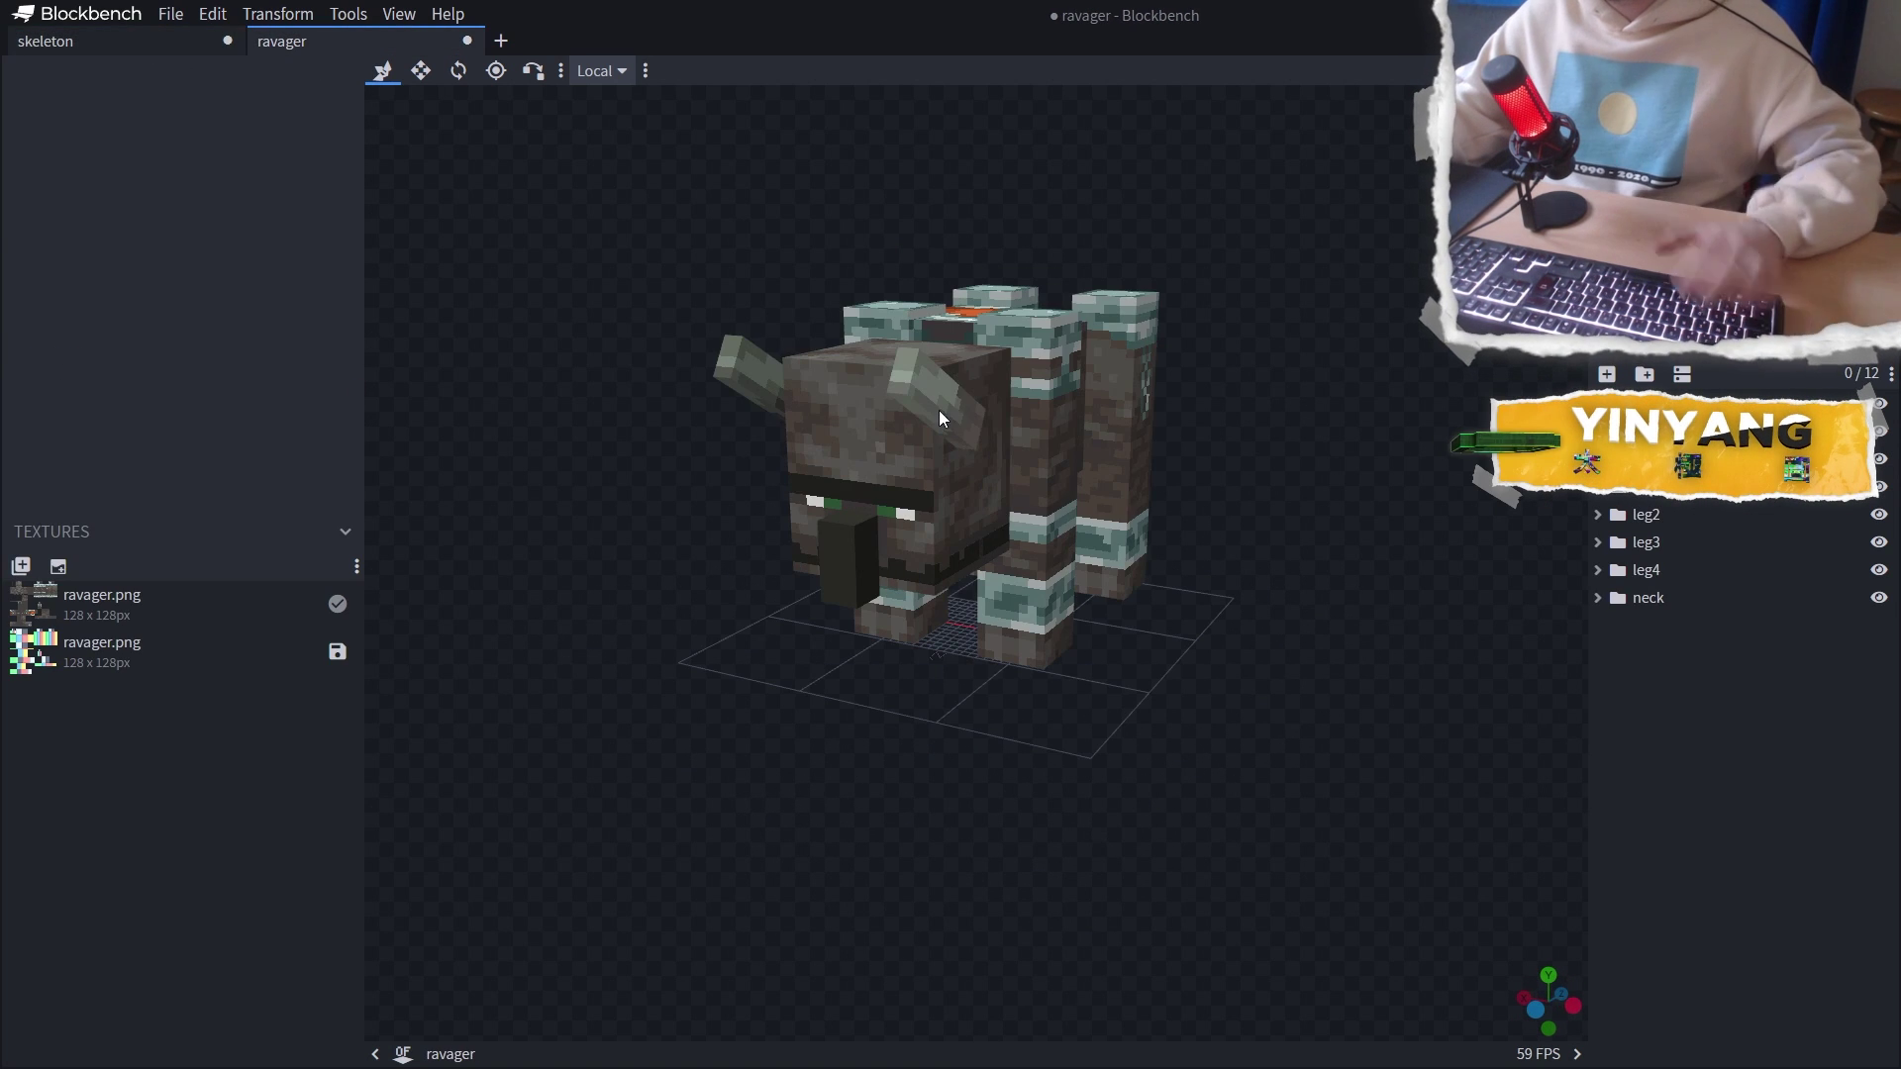
# Copy the ravager's horns into the skeleton's head group and its nose cube into the skeleton model
pyautogui.click(899, 388)
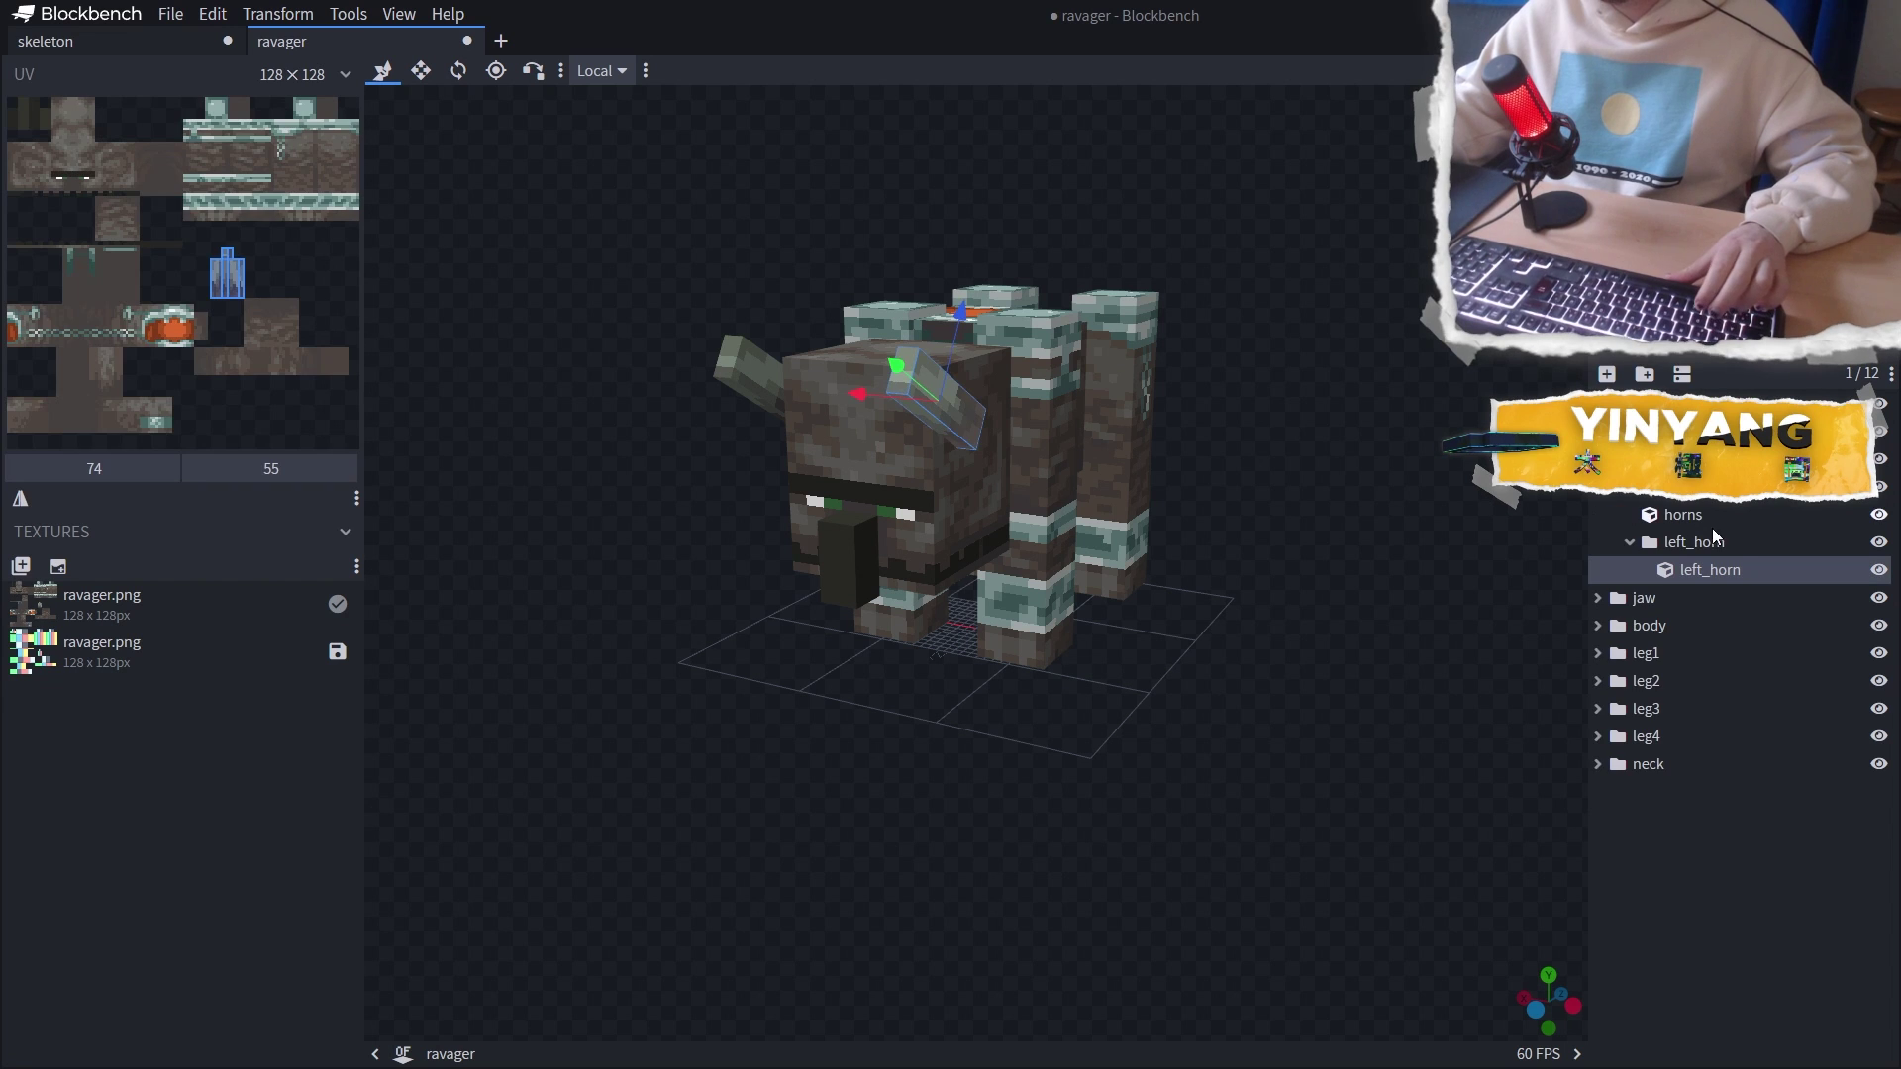
pyautogui.hotkey('ctrl', 'v')
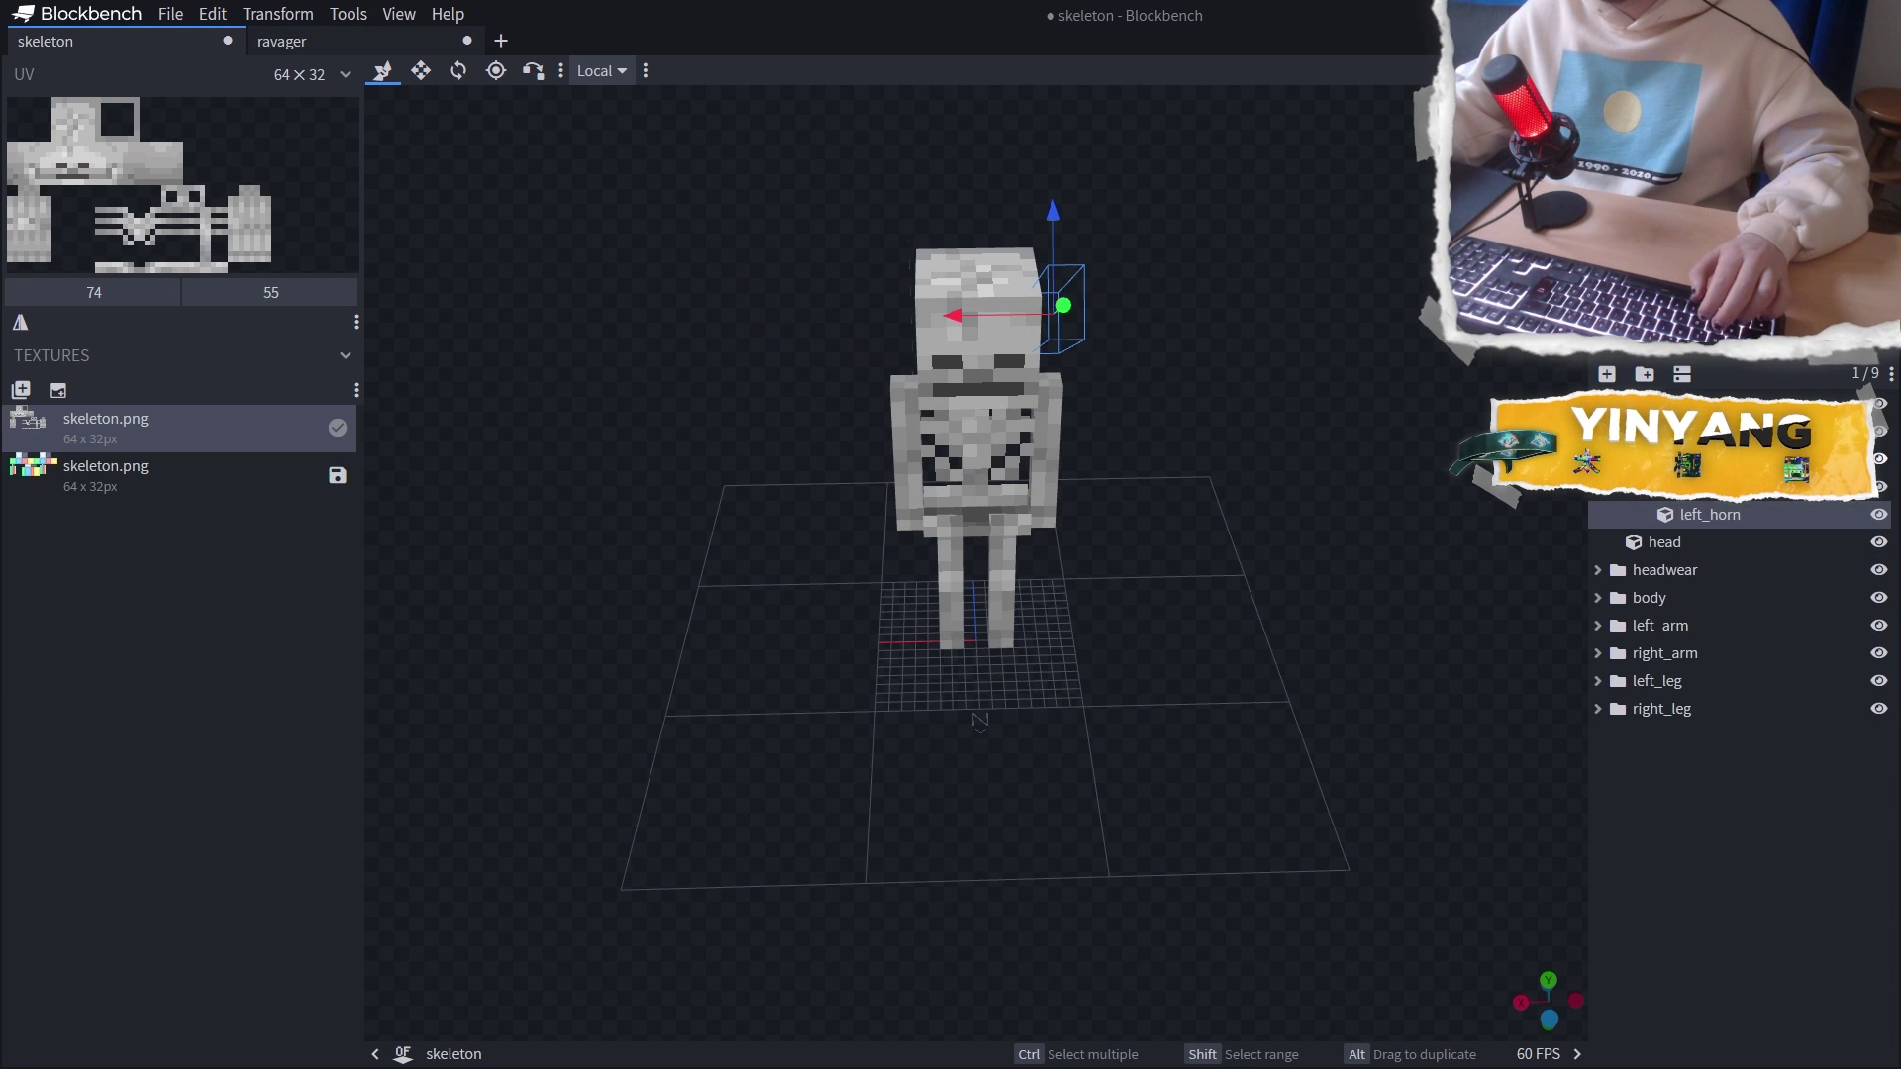
pyautogui.hotkey('ctrl', 'Tab')
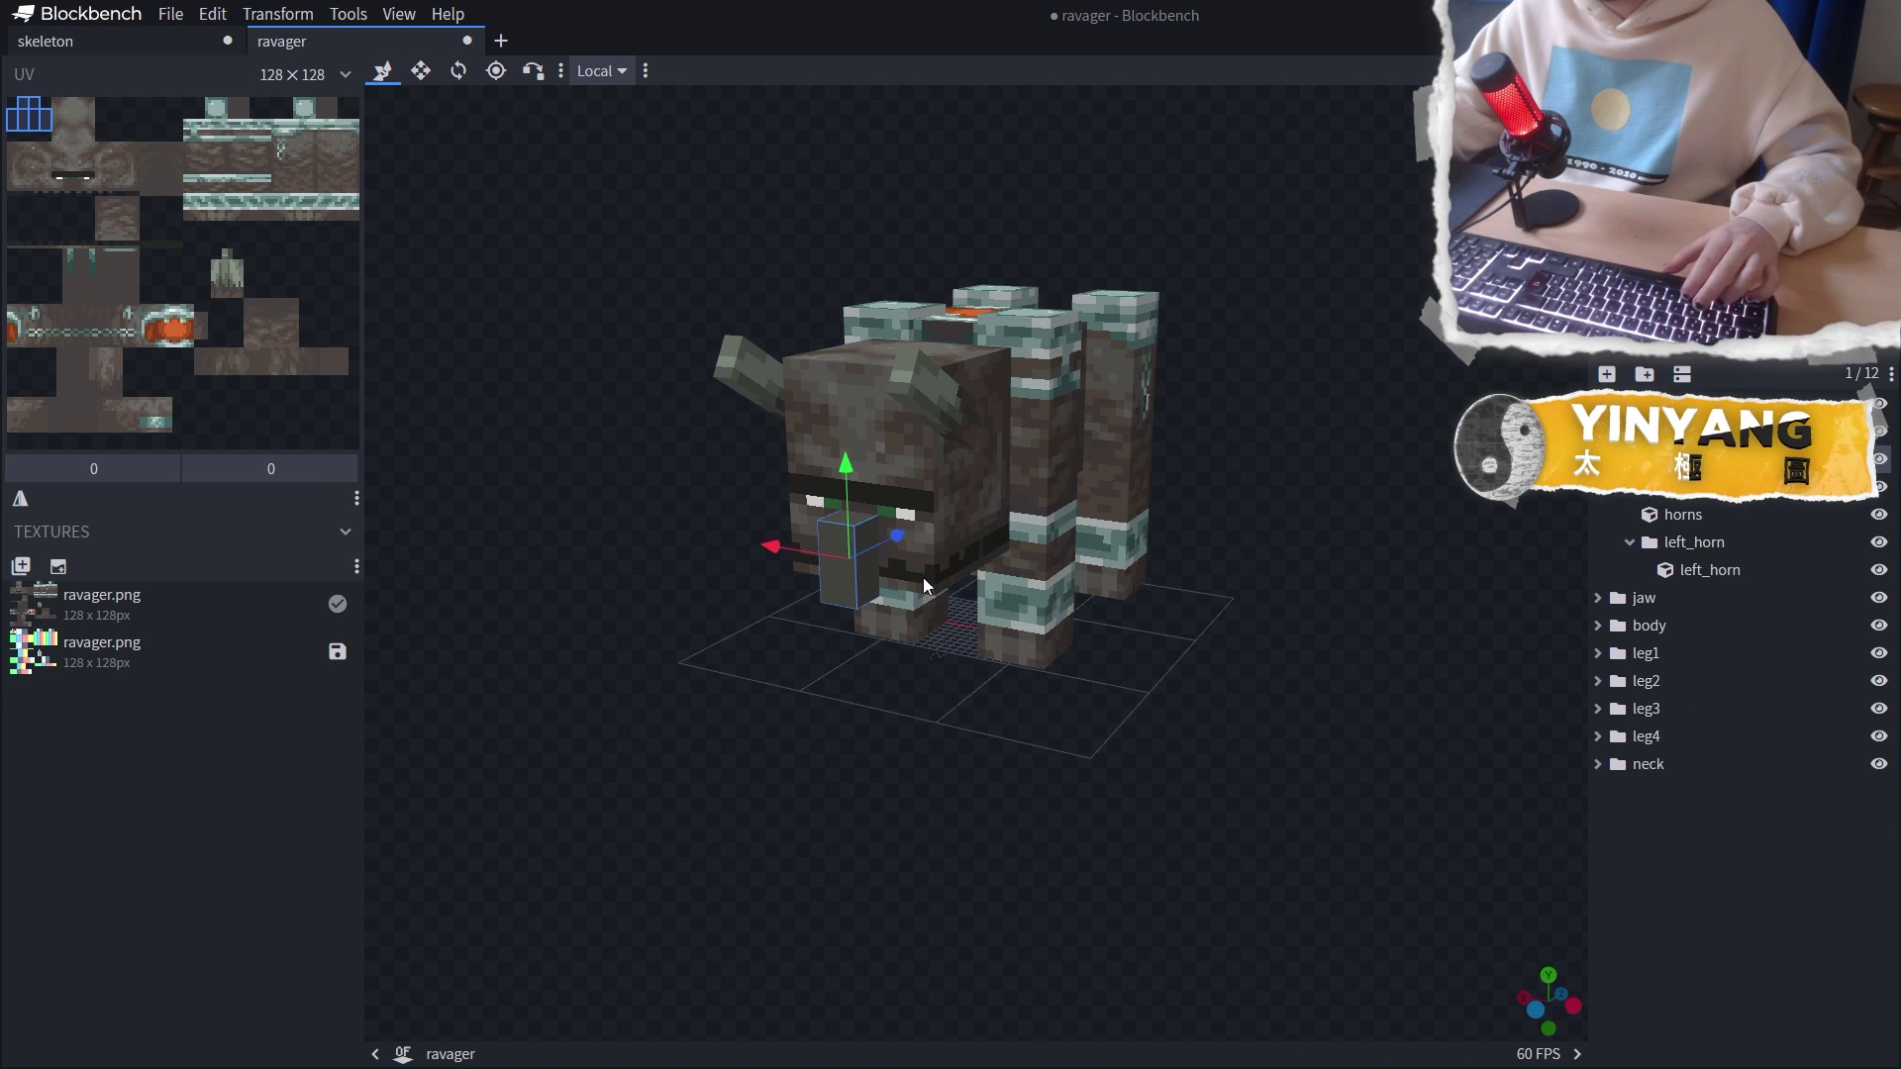
pyautogui.click(168, 51)
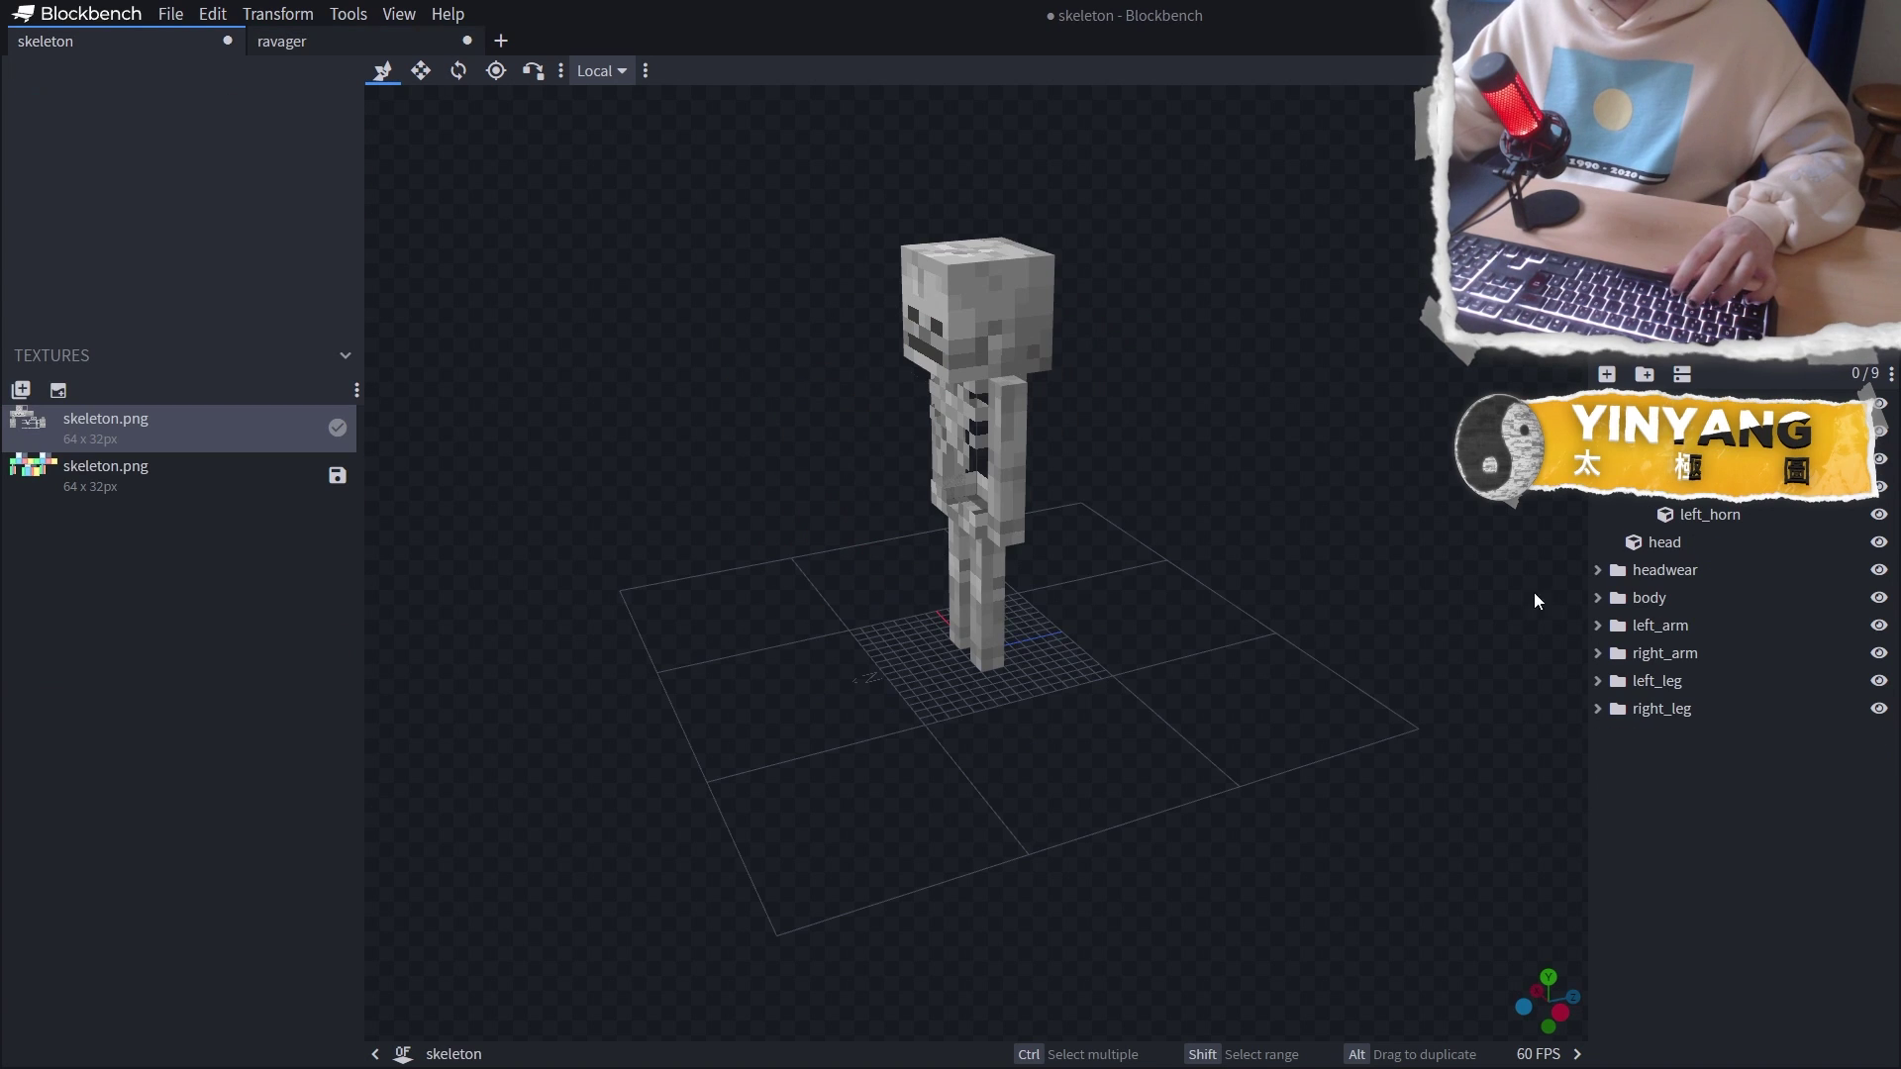
pyautogui.hotkey('ctrl', 'v')
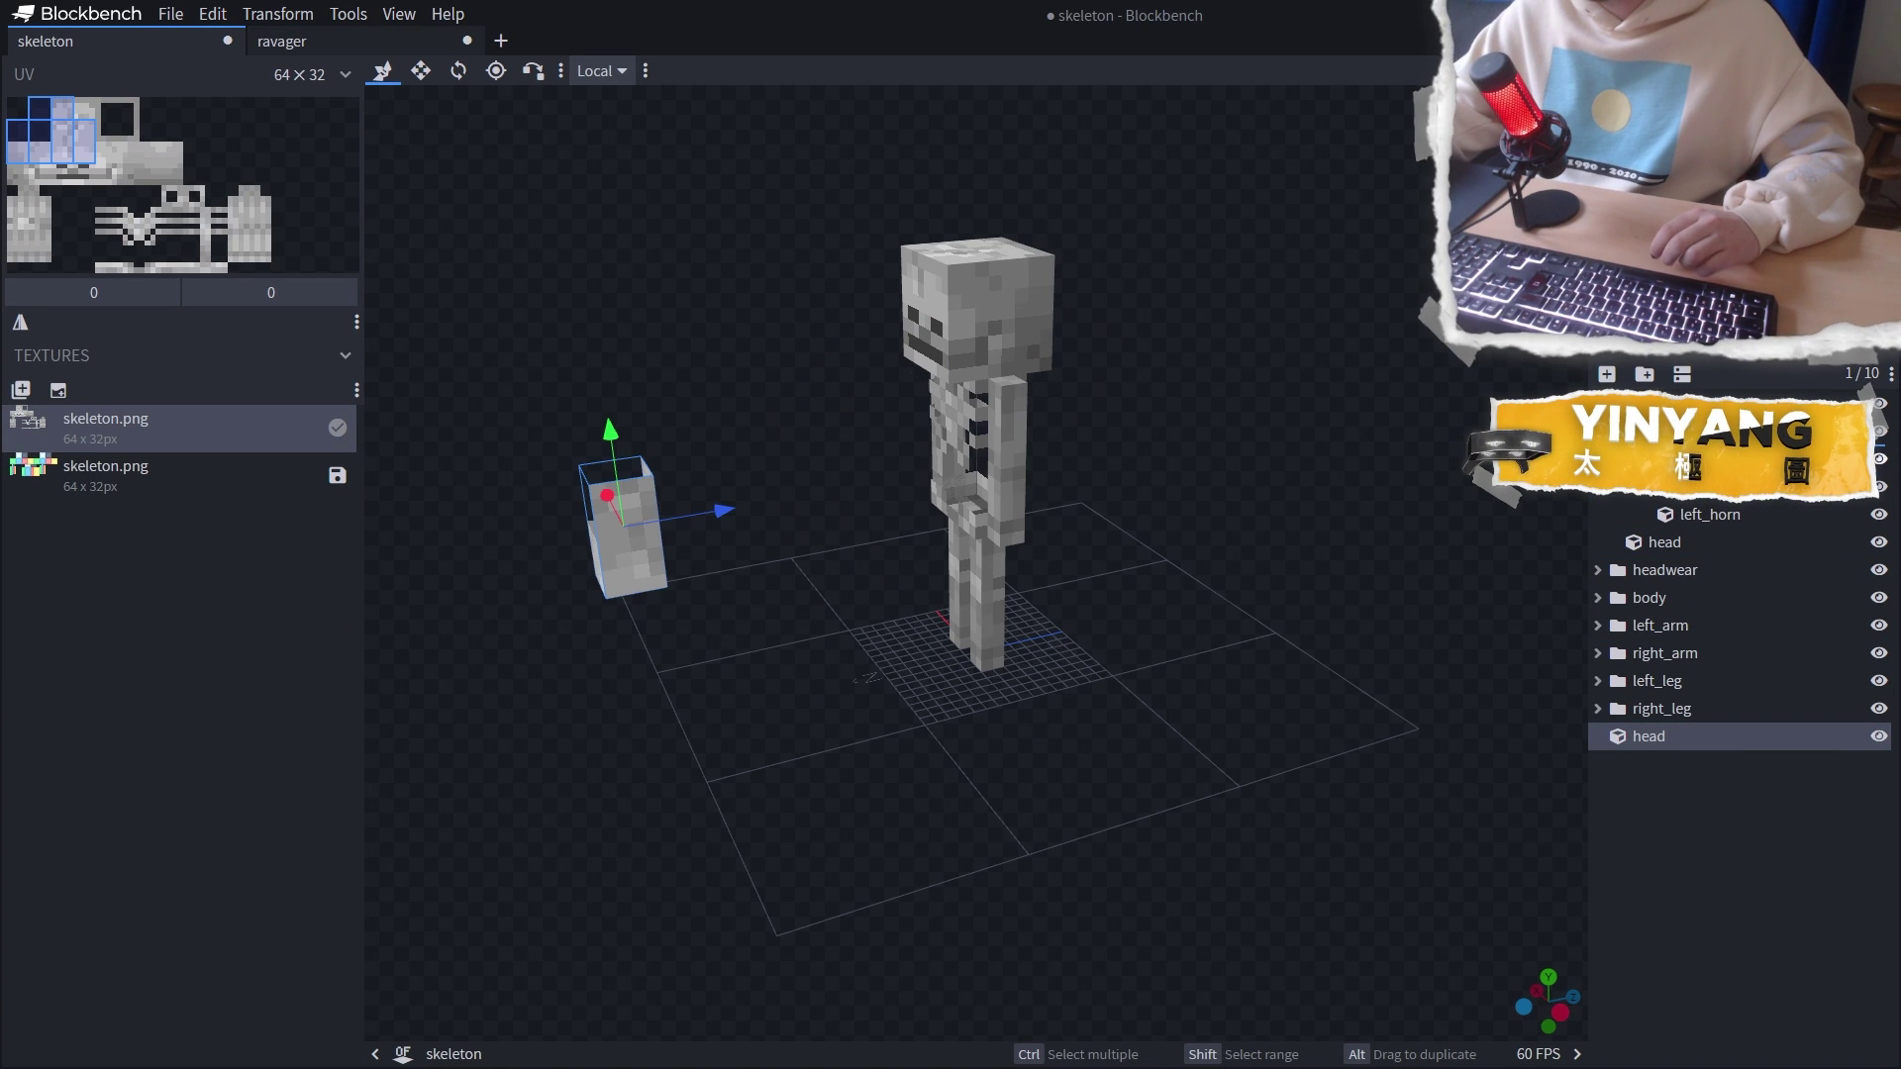
# Put the nose cube in the skeleton's head group at the front of the face, checking its placement against the ravager
pyautogui.moveTo(864, 556); pyautogui.dragTo(998, 373)
pyautogui.scroll(3, 985, 356)
pyautogui.moveTo(807, 347); pyautogui.dragTo(1125, 477)
pyautogui.scroll(-3, 1126, 477)
pyautogui.click(297, 45)
pyautogui.click(124, 35)
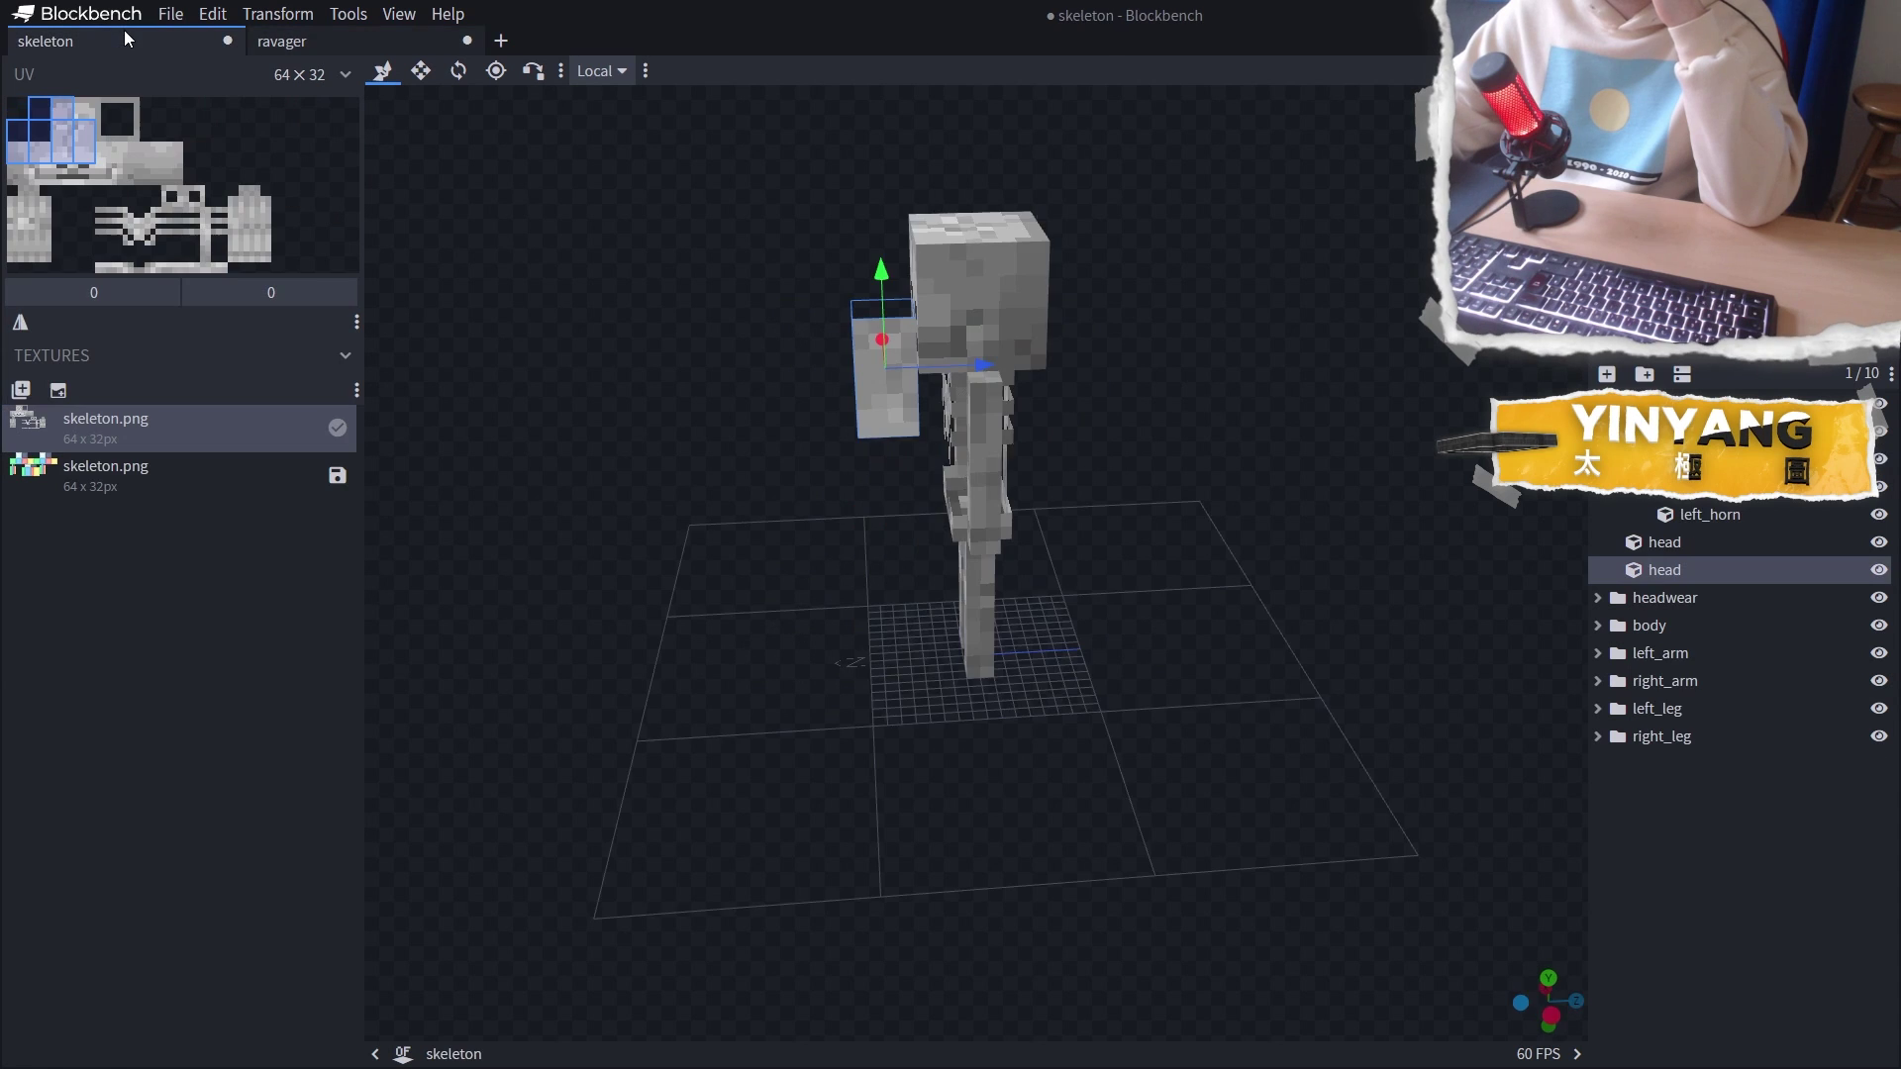
pyautogui.moveTo(850, 420); pyautogui.dragTo(1179, 426)
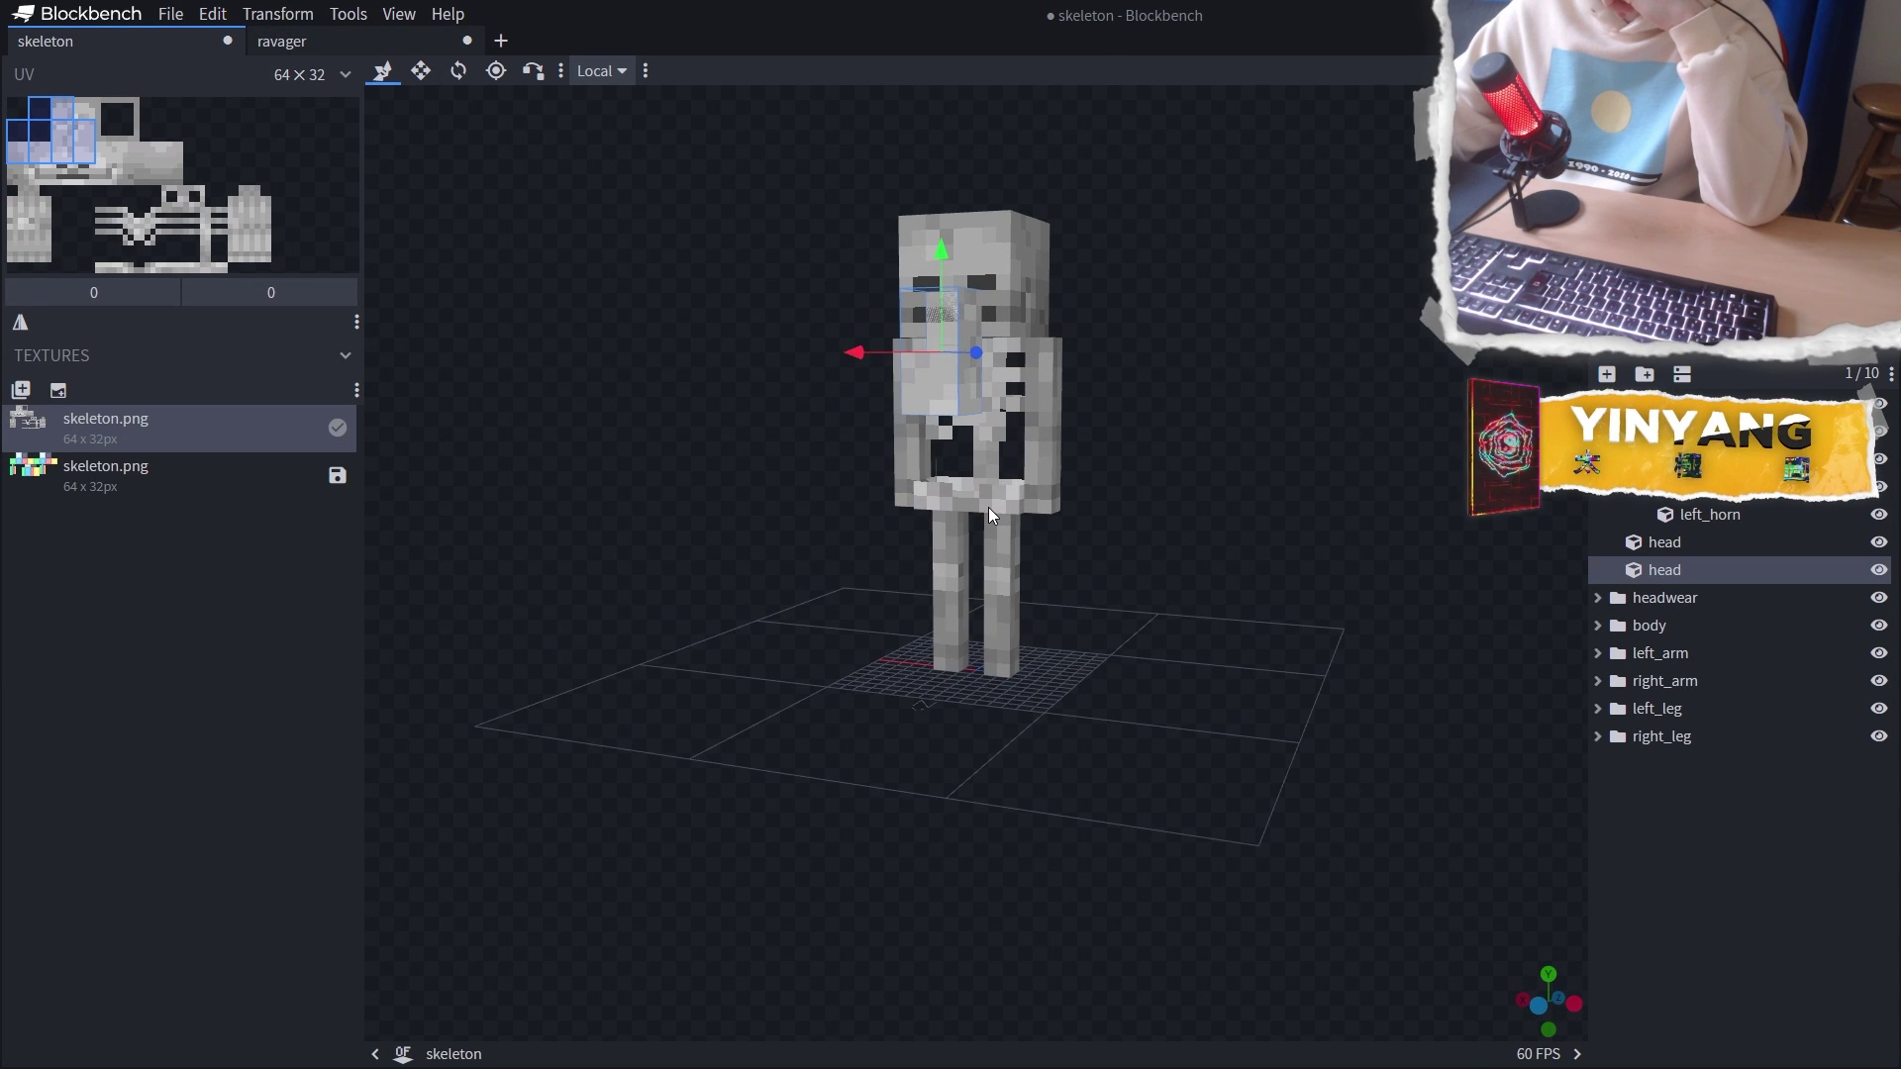
# Replace the skeleton's body cube with a copy of the ravager's large body cube, placed inside the skeleton's body group
pyautogui.click(1000, 465)
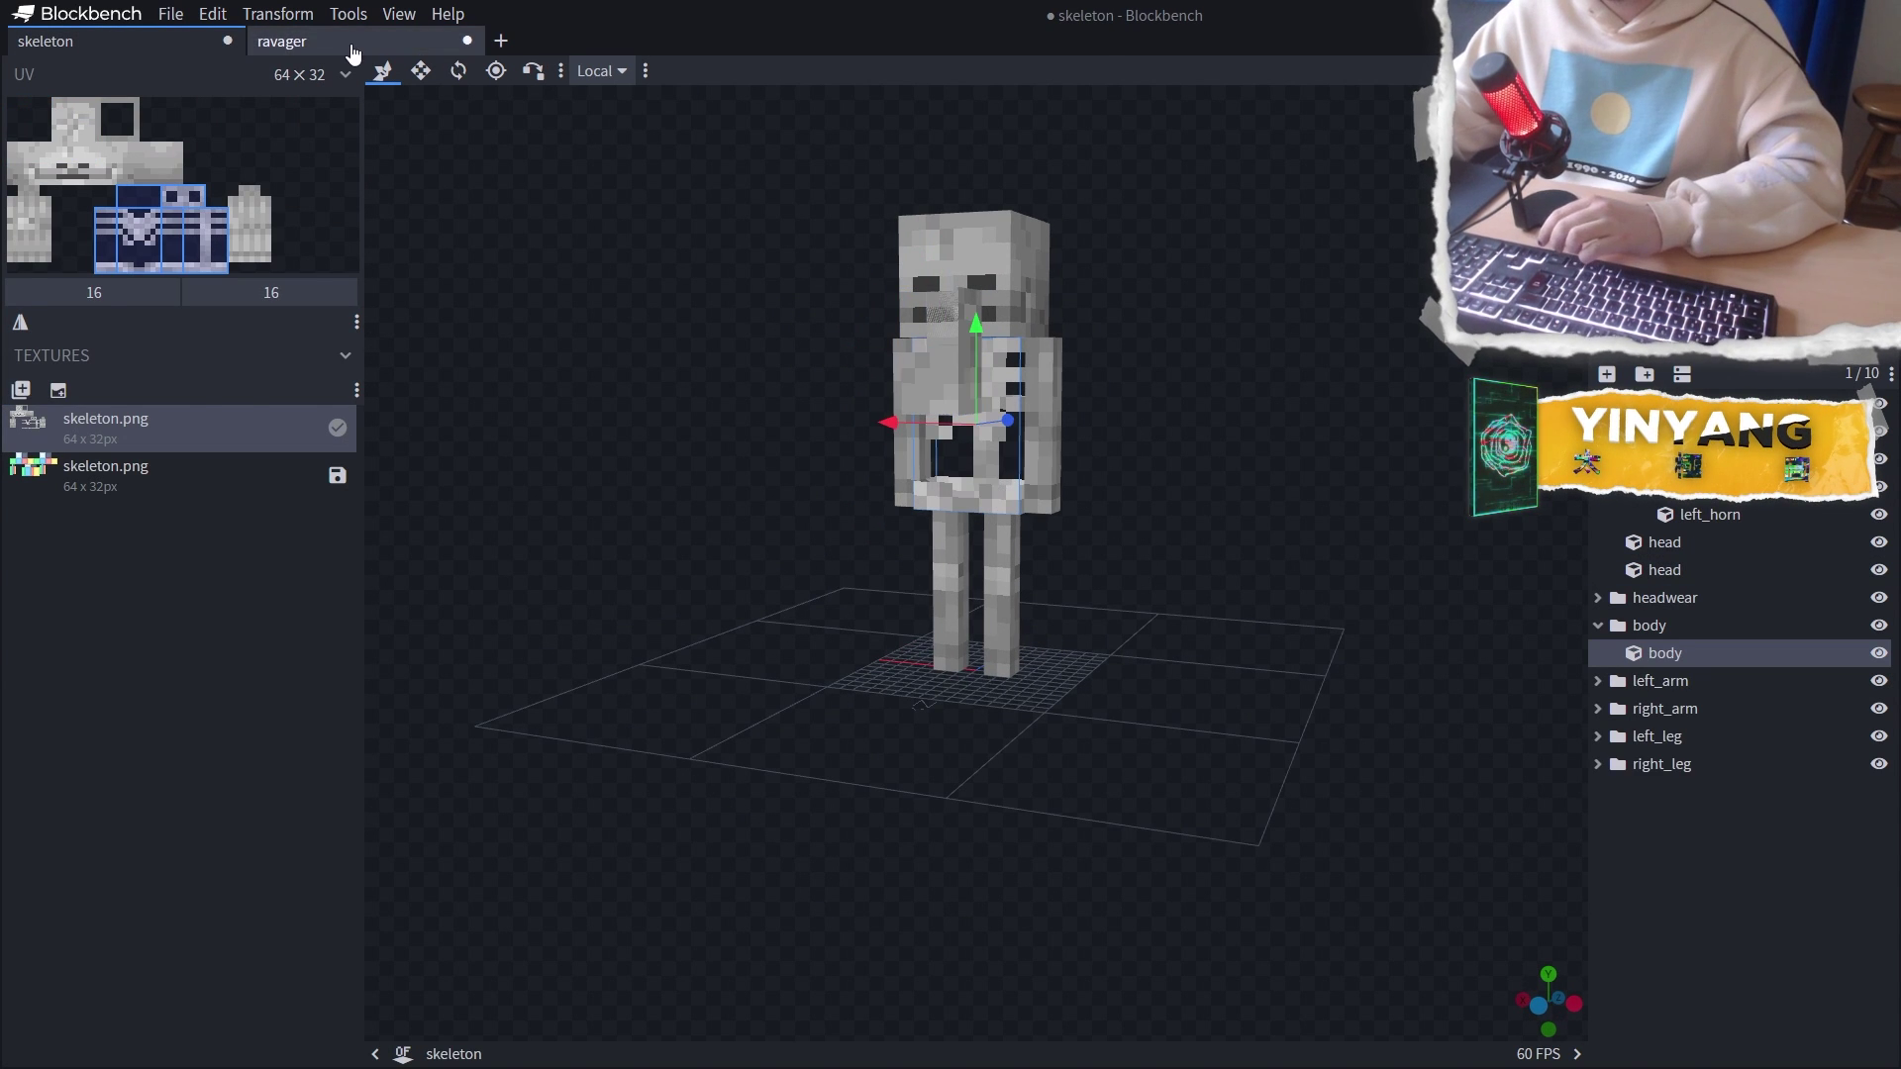
pyautogui.click(316, 42)
pyautogui.moveTo(1200, 462); pyautogui.dragTo(1023, 488)
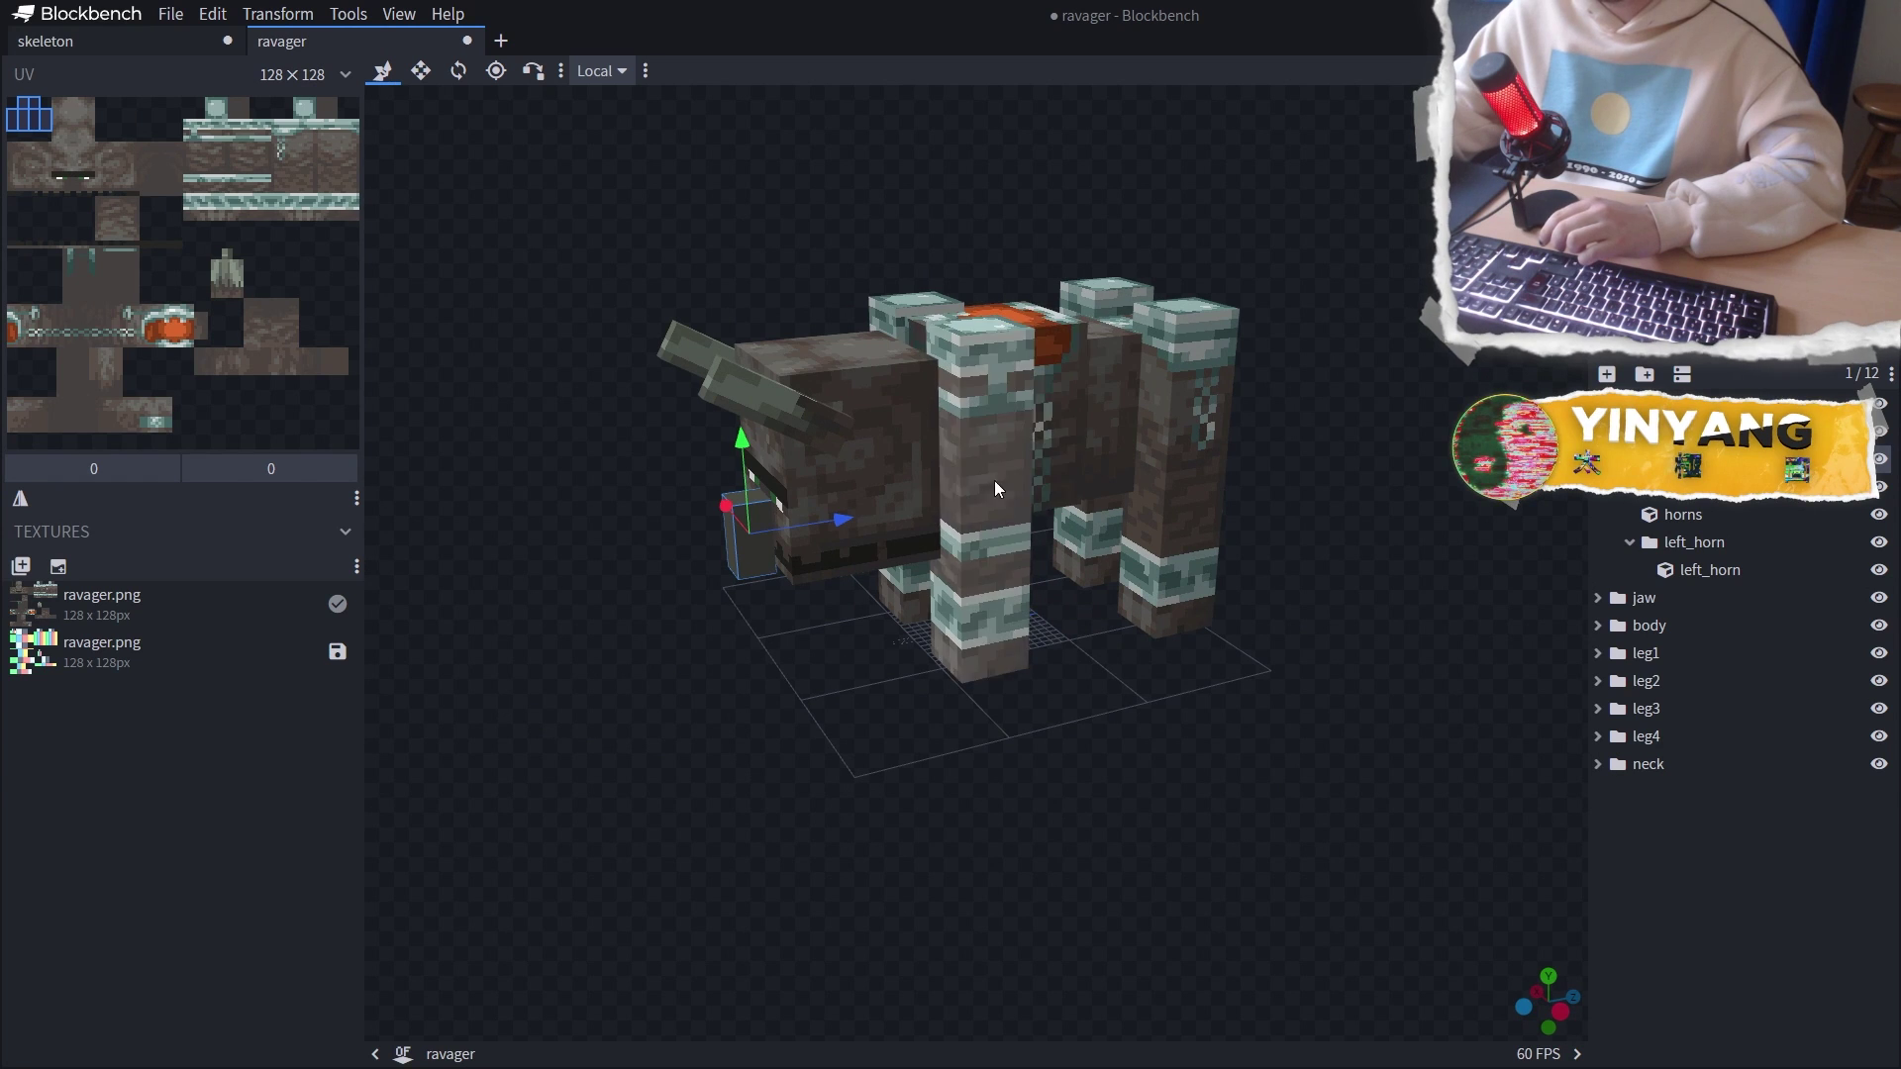
pyautogui.click(996, 487)
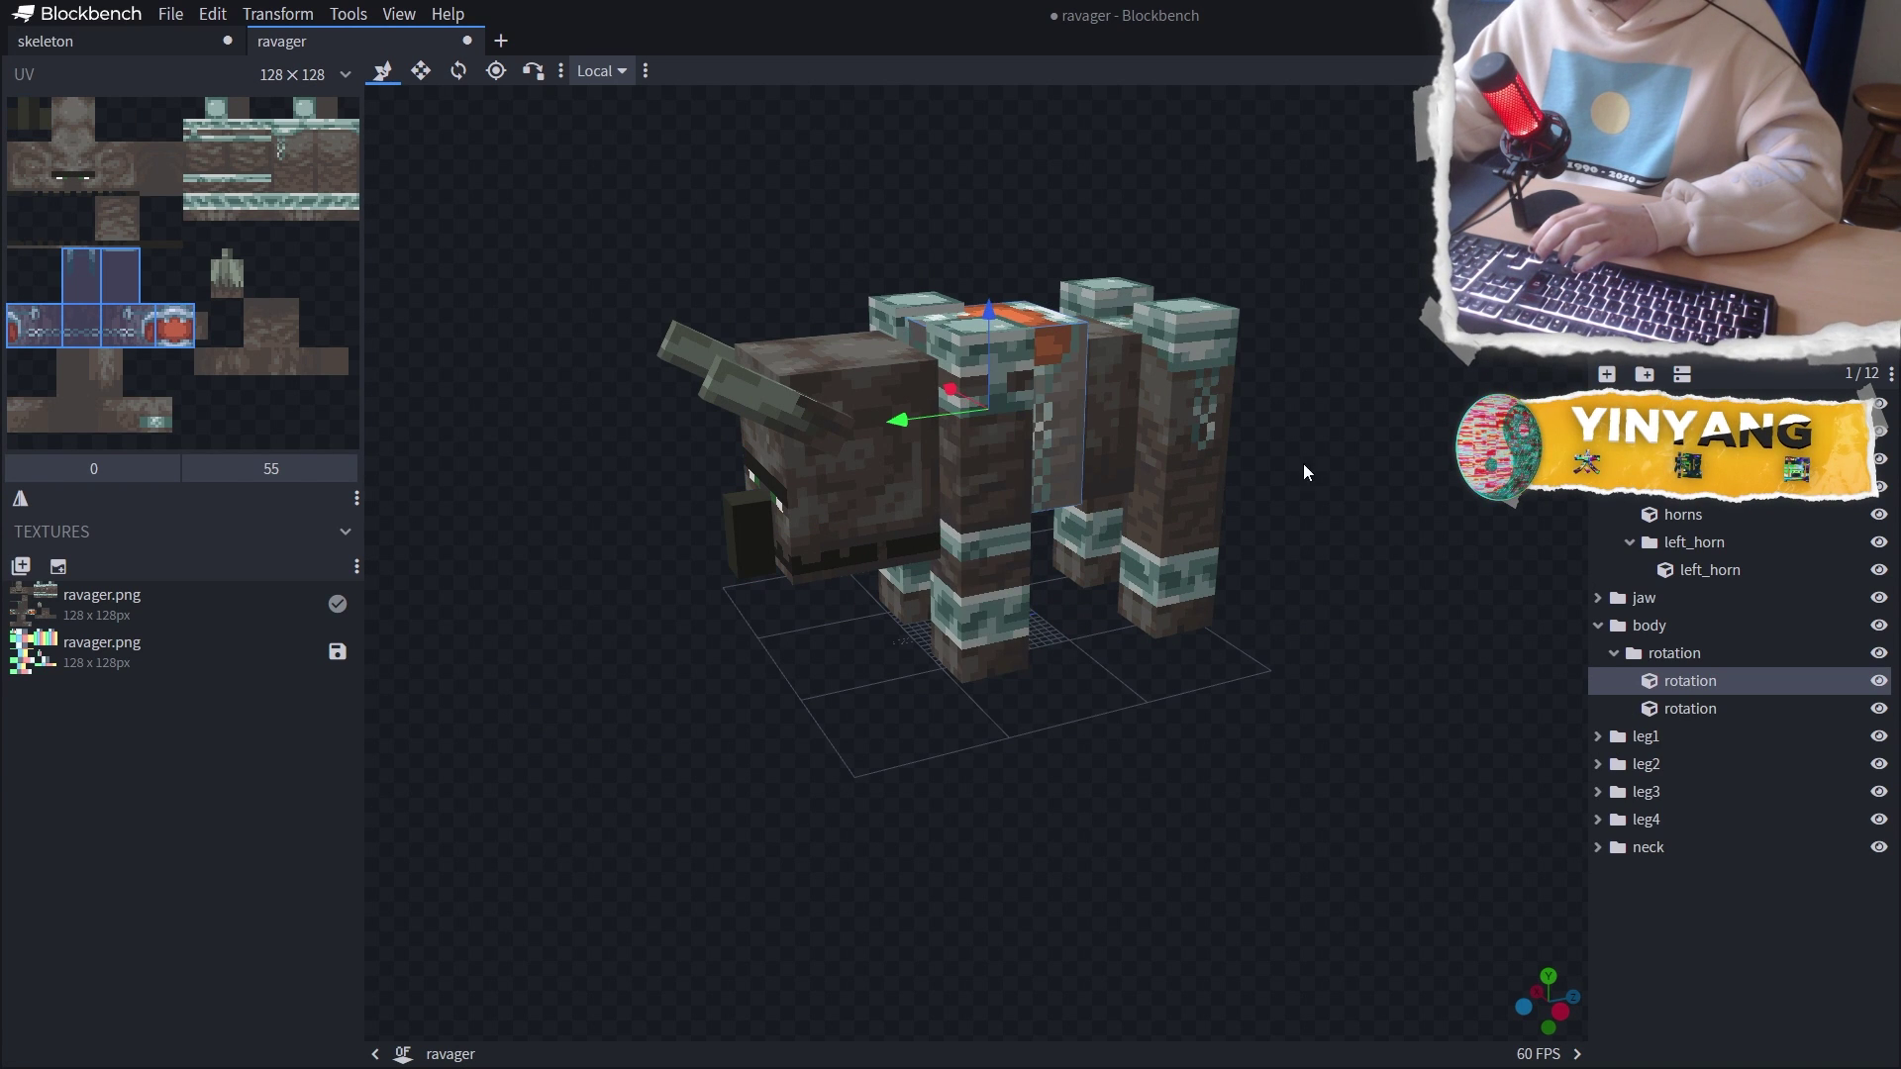
pyautogui.moveTo(1238, 515); pyautogui.dragTo(1188, 545)
pyautogui.moveTo(993, 319)
pyautogui.mouseDown()
pyautogui.moveTo(999, 195)
pyautogui.moveTo(1026, 305)
pyautogui.mouseUp()
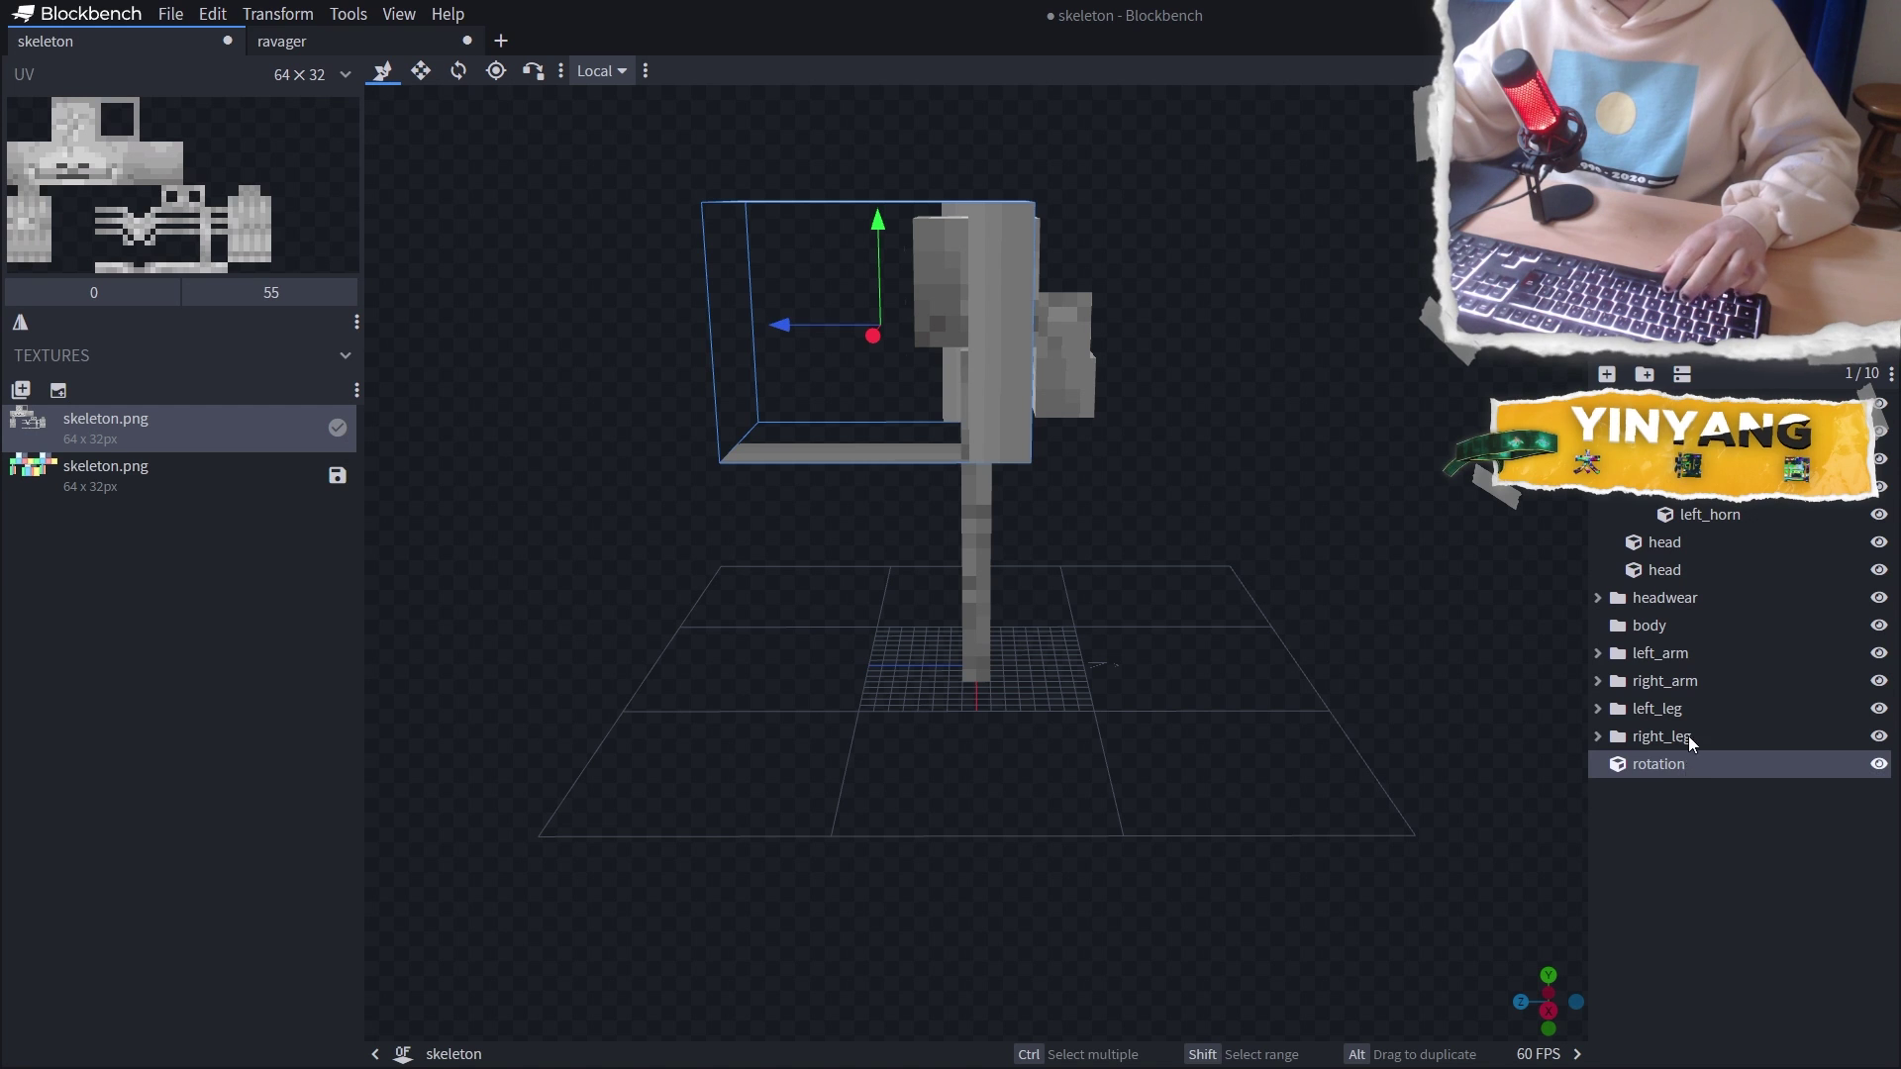
pyautogui.moveTo(1117, 443); pyautogui.dragTo(929, 480)
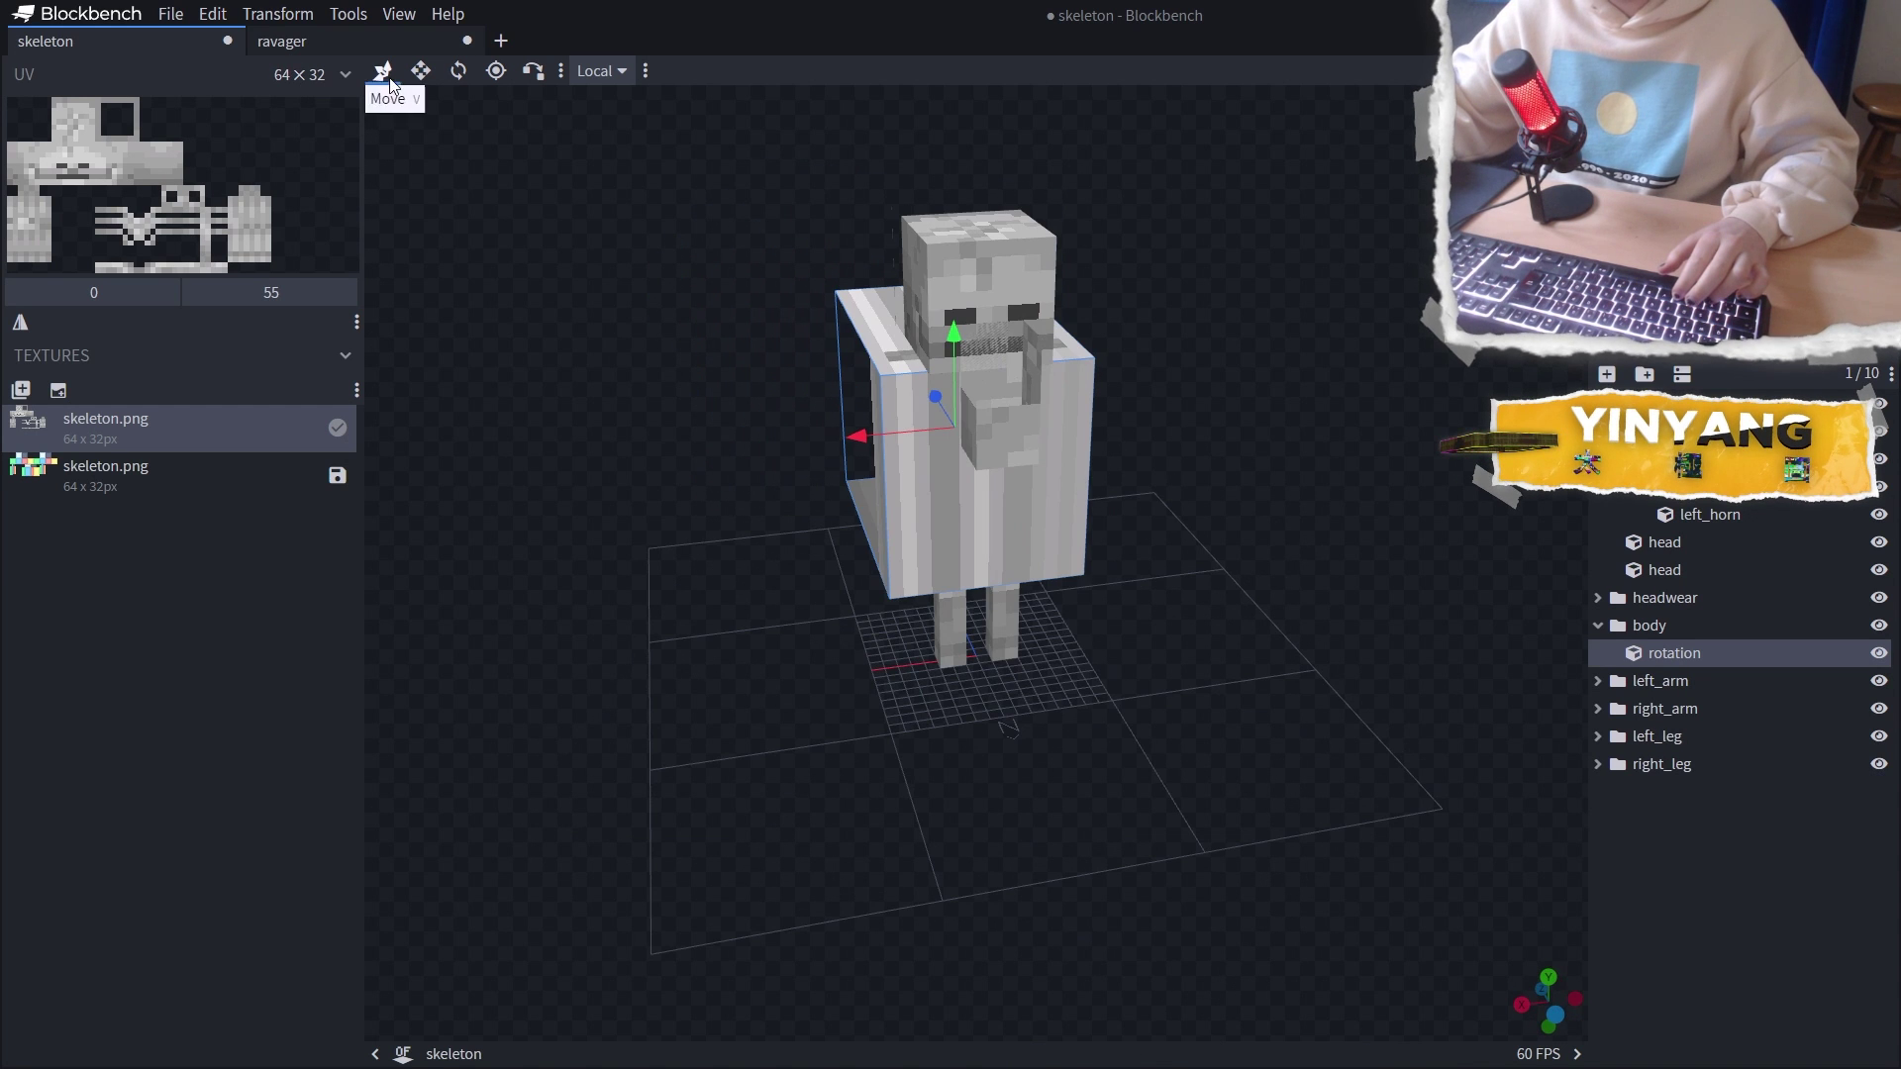
# Fit the body cube to the skeleton and give it the ravager's body texture on a new 16x texture template named "texture"
pyautogui.moveTo(1142, 489); pyautogui.dragTo(1109, 609)
pyautogui.press('v')
pyautogui.click(58, 391)
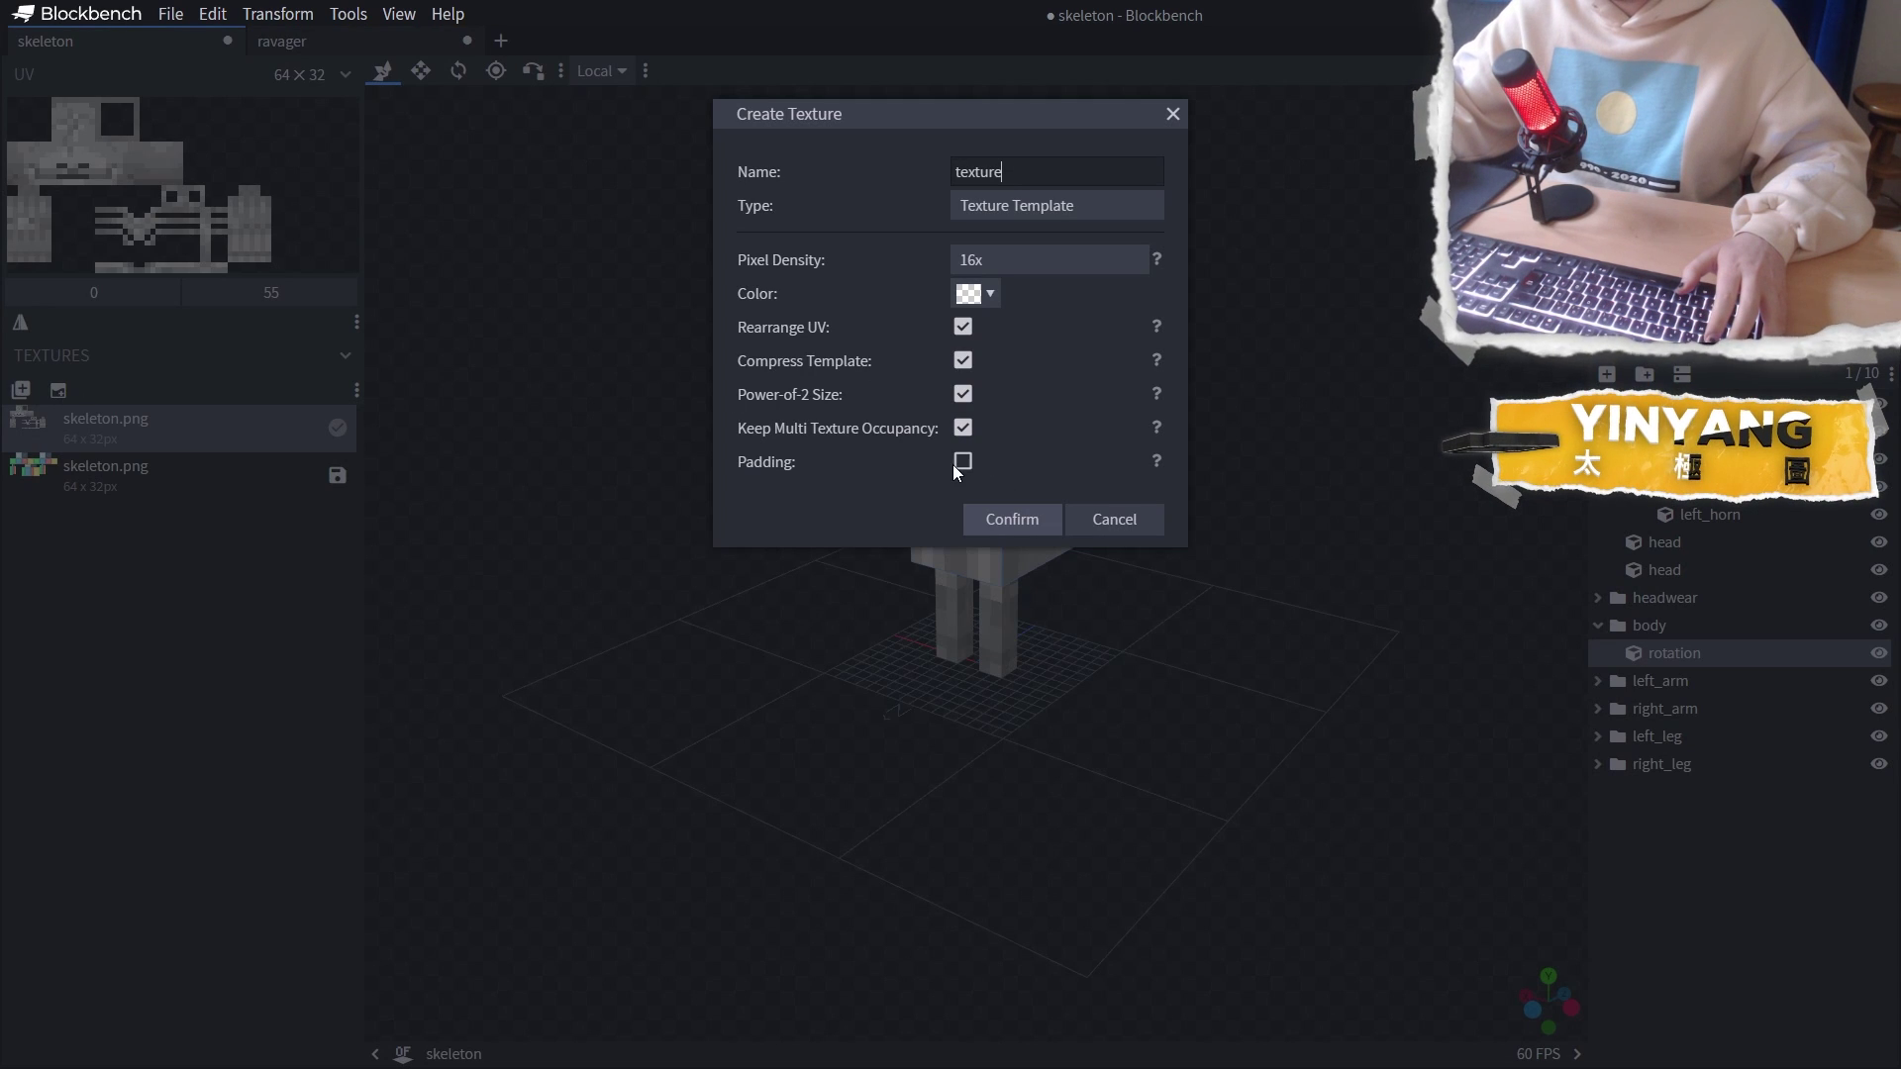
pyautogui.click(990, 519)
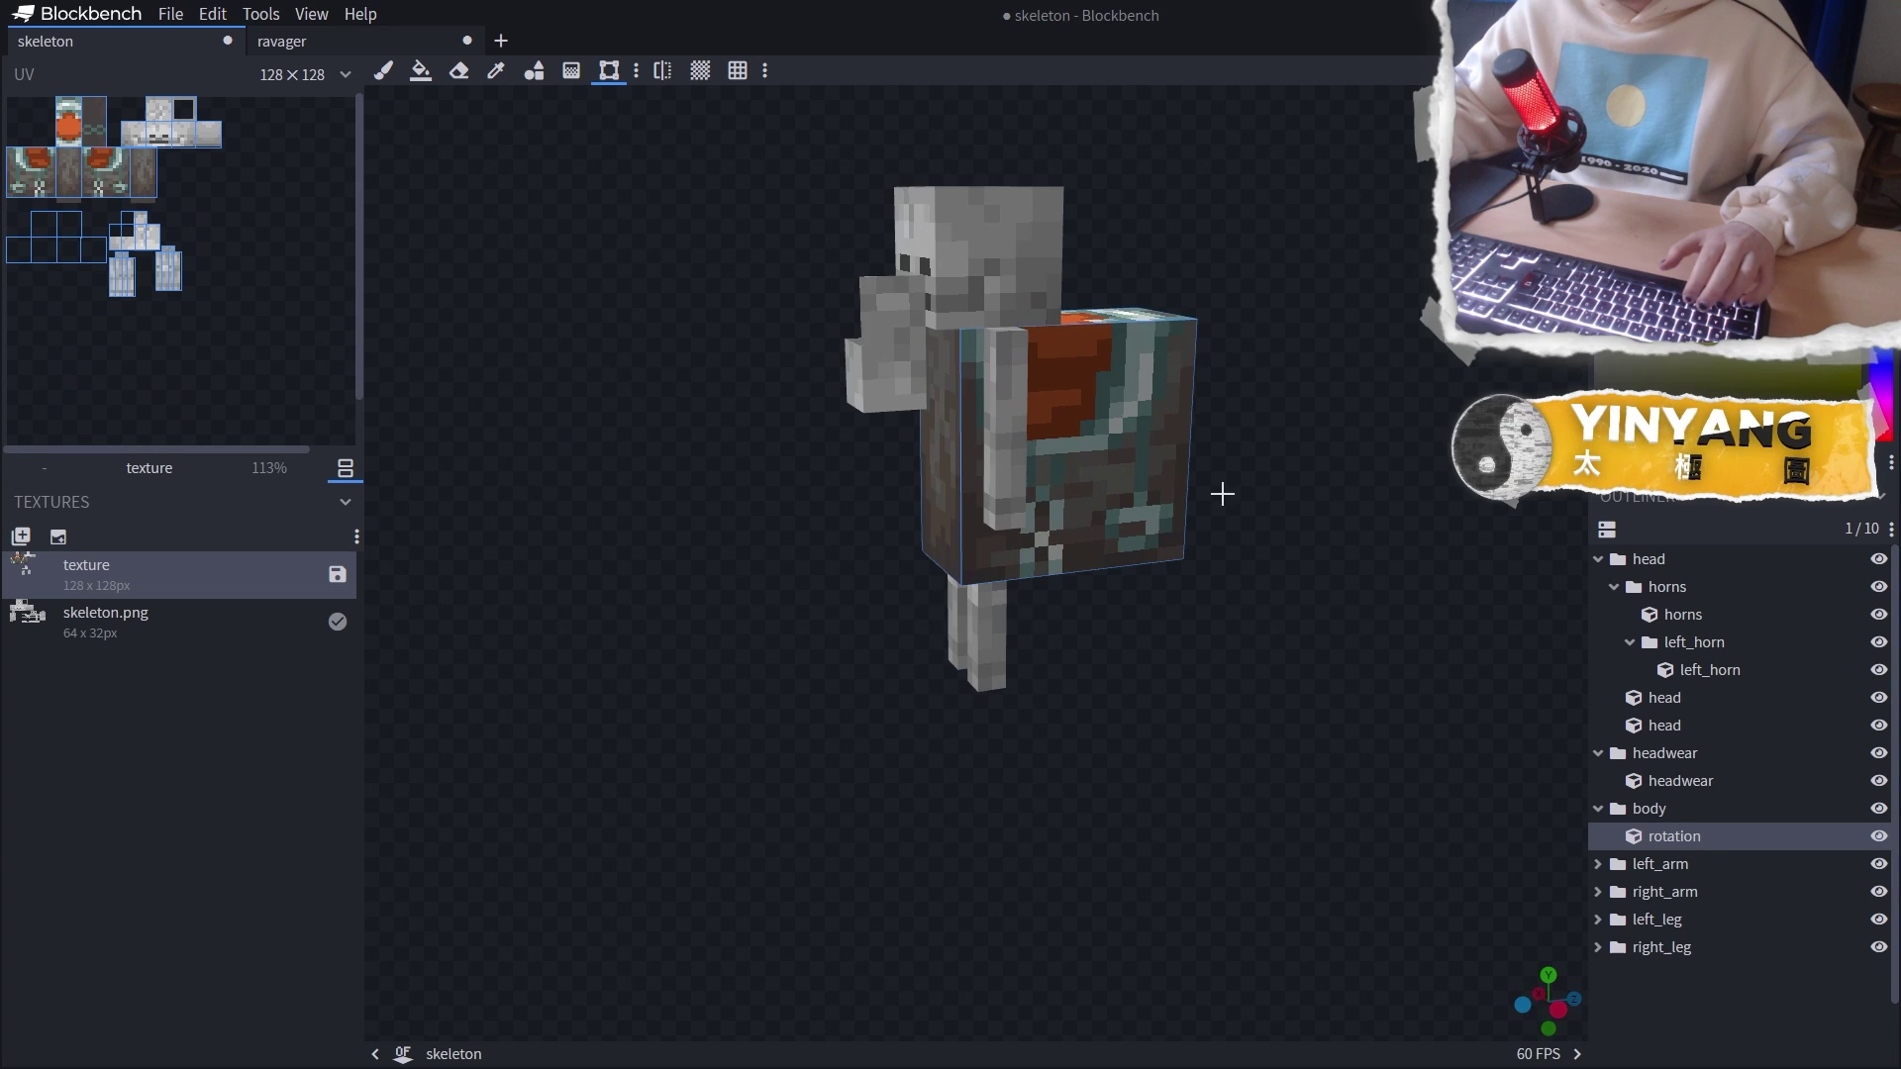
# Copy the ravager's dark nose texture onto the nose cube's area in the skeleton model's texture
pyautogui.moveTo(1222, 492)
pyautogui.mouseDown()
pyautogui.moveTo(685, 437)
pyautogui.moveTo(1218, 454)
pyautogui.moveTo(883, 509)
pyautogui.moveTo(943, 488)
pyautogui.moveTo(1064, 505)
pyautogui.moveTo(891, 496)
pyautogui.moveTo(936, 503)
pyautogui.moveTo(828, 459)
pyautogui.moveTo(1102, 212)
pyautogui.mouseUp()
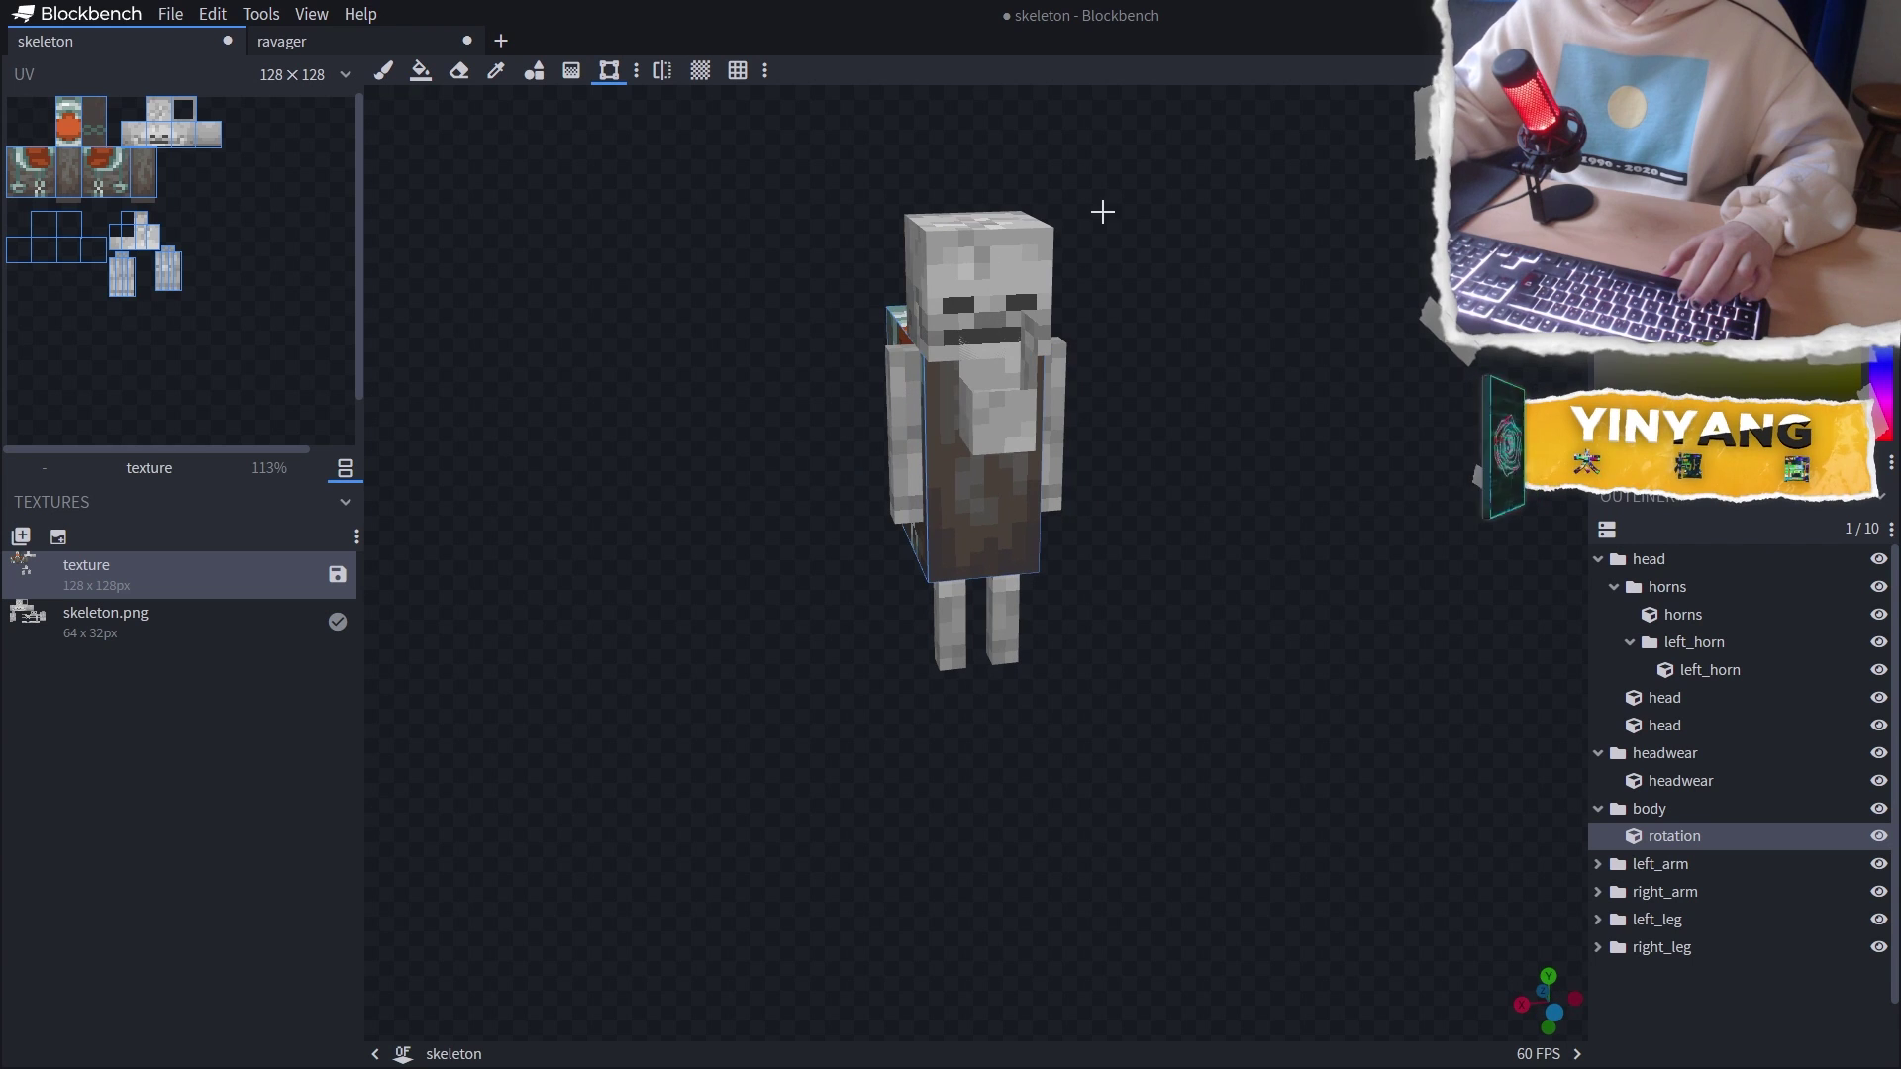
pyautogui.hotkey('ctrl', 'Tab')
pyautogui.scroll(5, 37, 105)
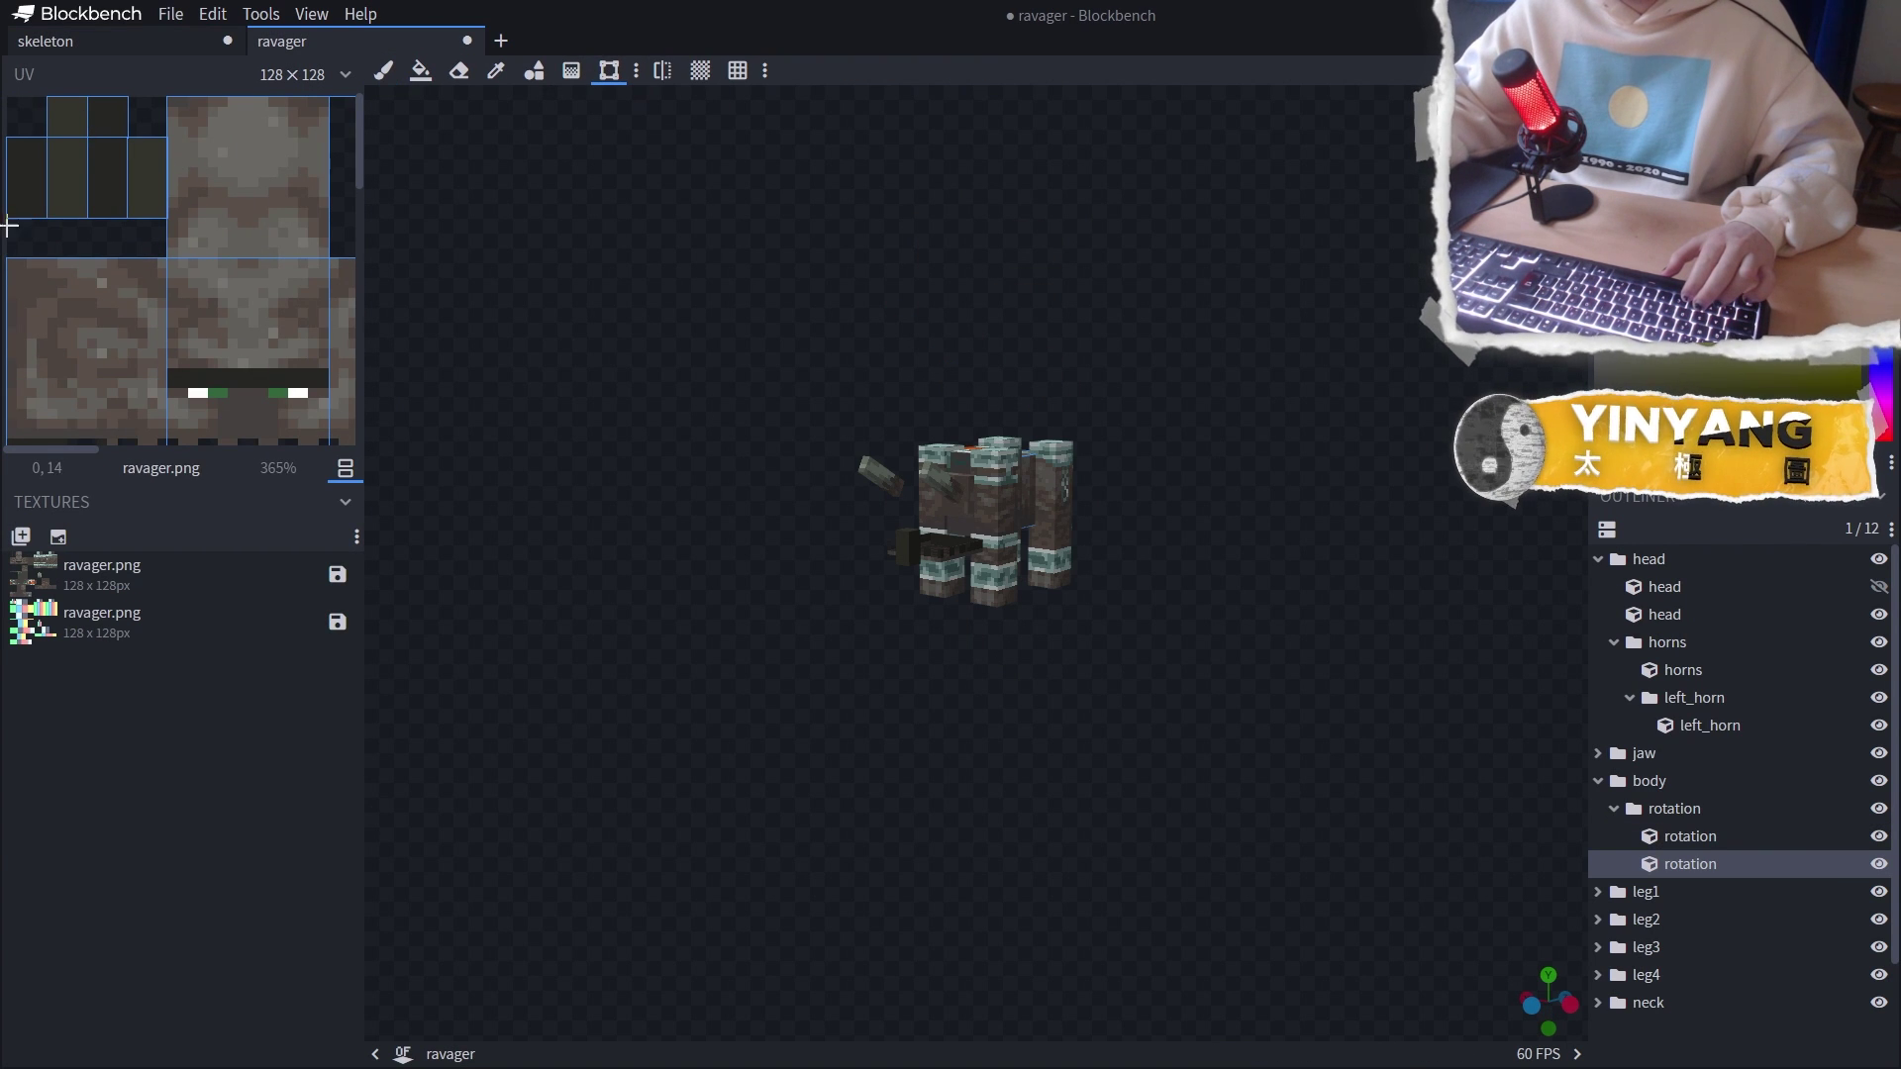
pyautogui.hotkey('ctrl', 'Tab')
pyautogui.hotkey('ctrl', 'v')
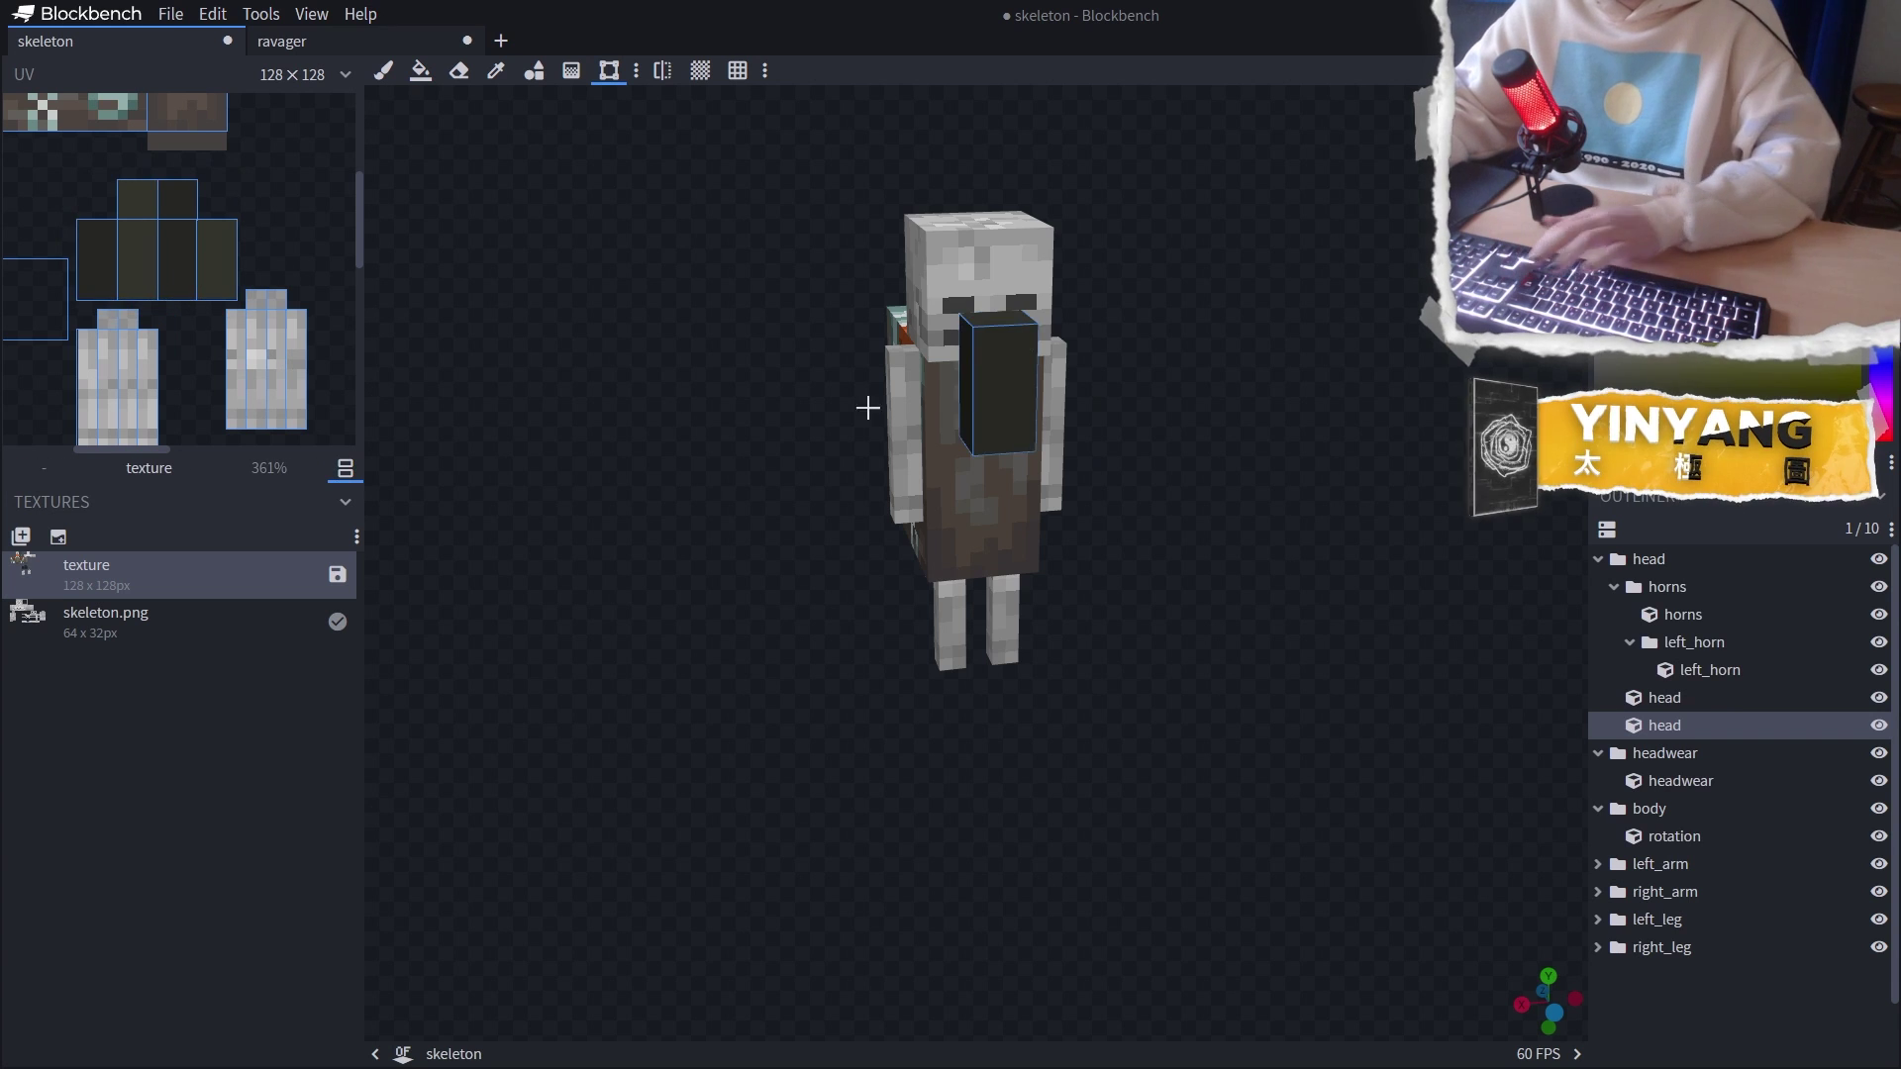
# Paint the ravager's dark brow strip across the skeleton's face above the eyes, using the ravager's face as reference
pyautogui.hotkey('ctrl', 'Tab')
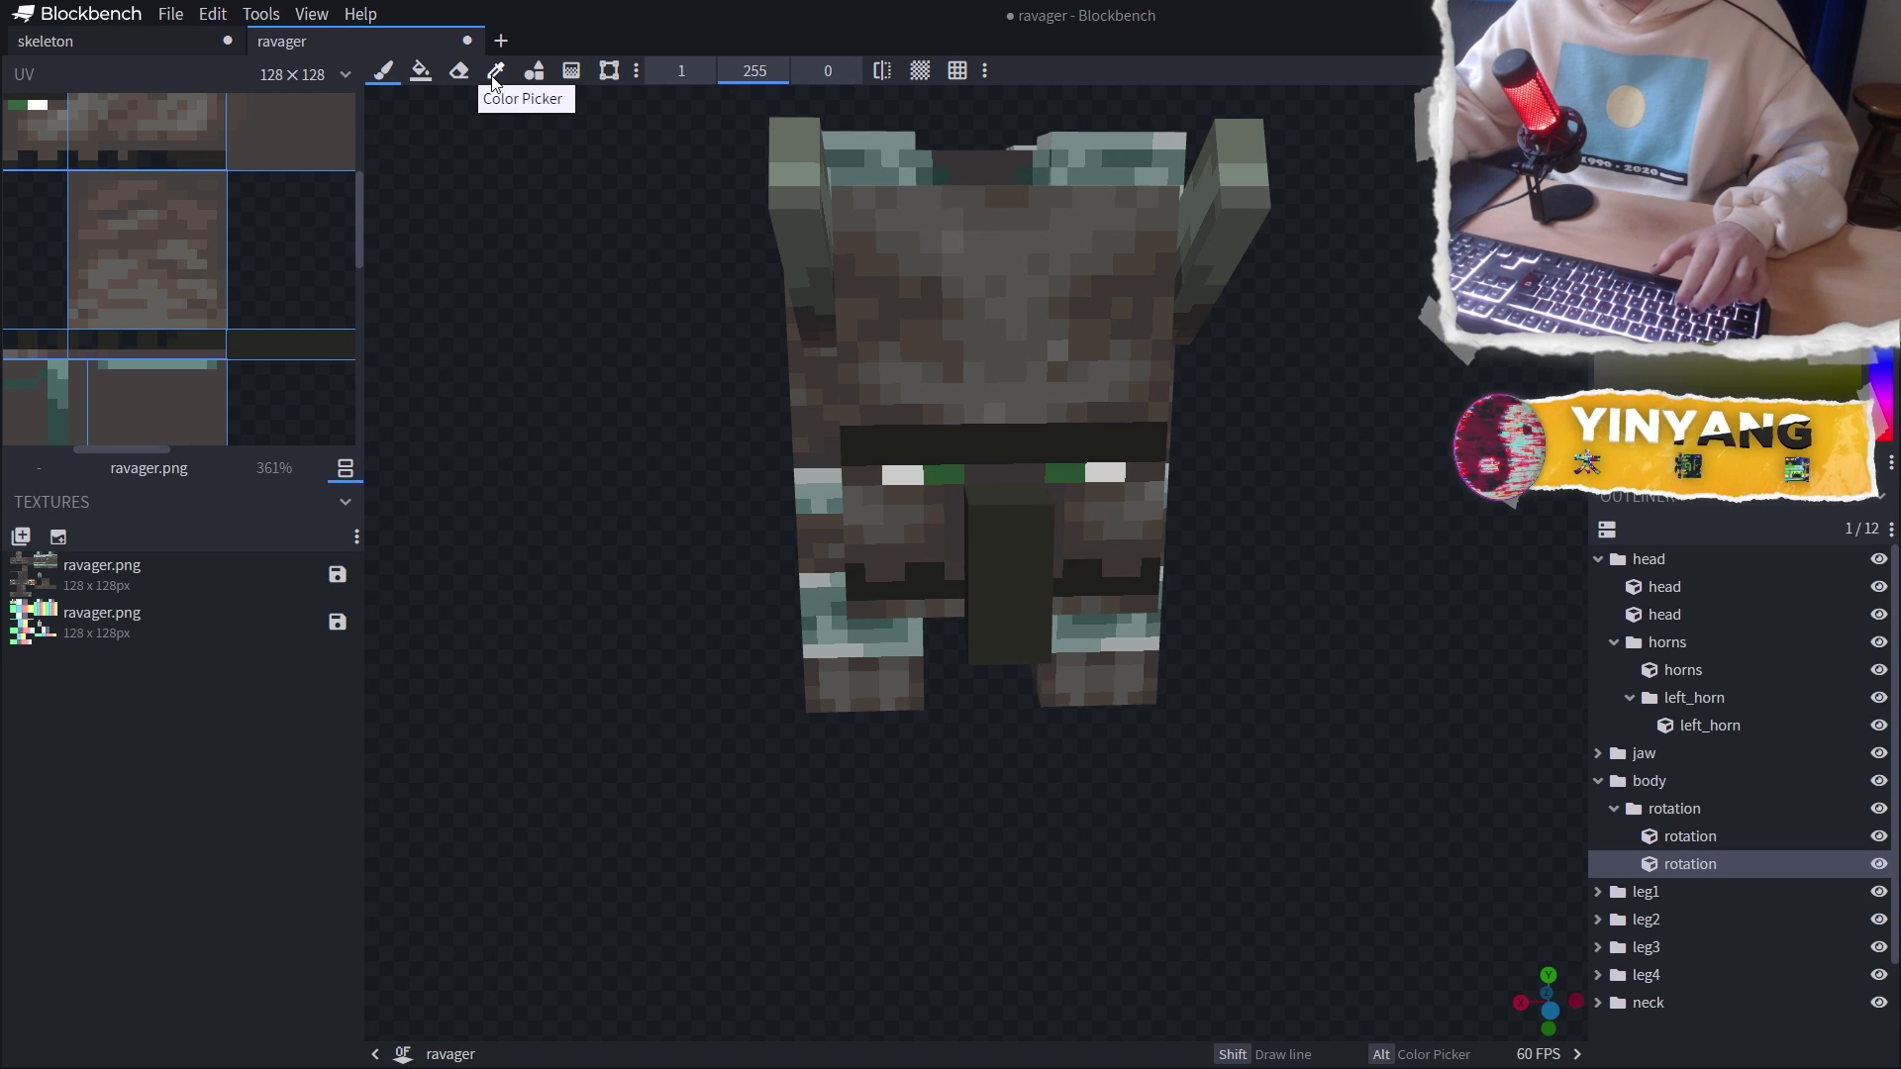
pyautogui.click(198, 50)
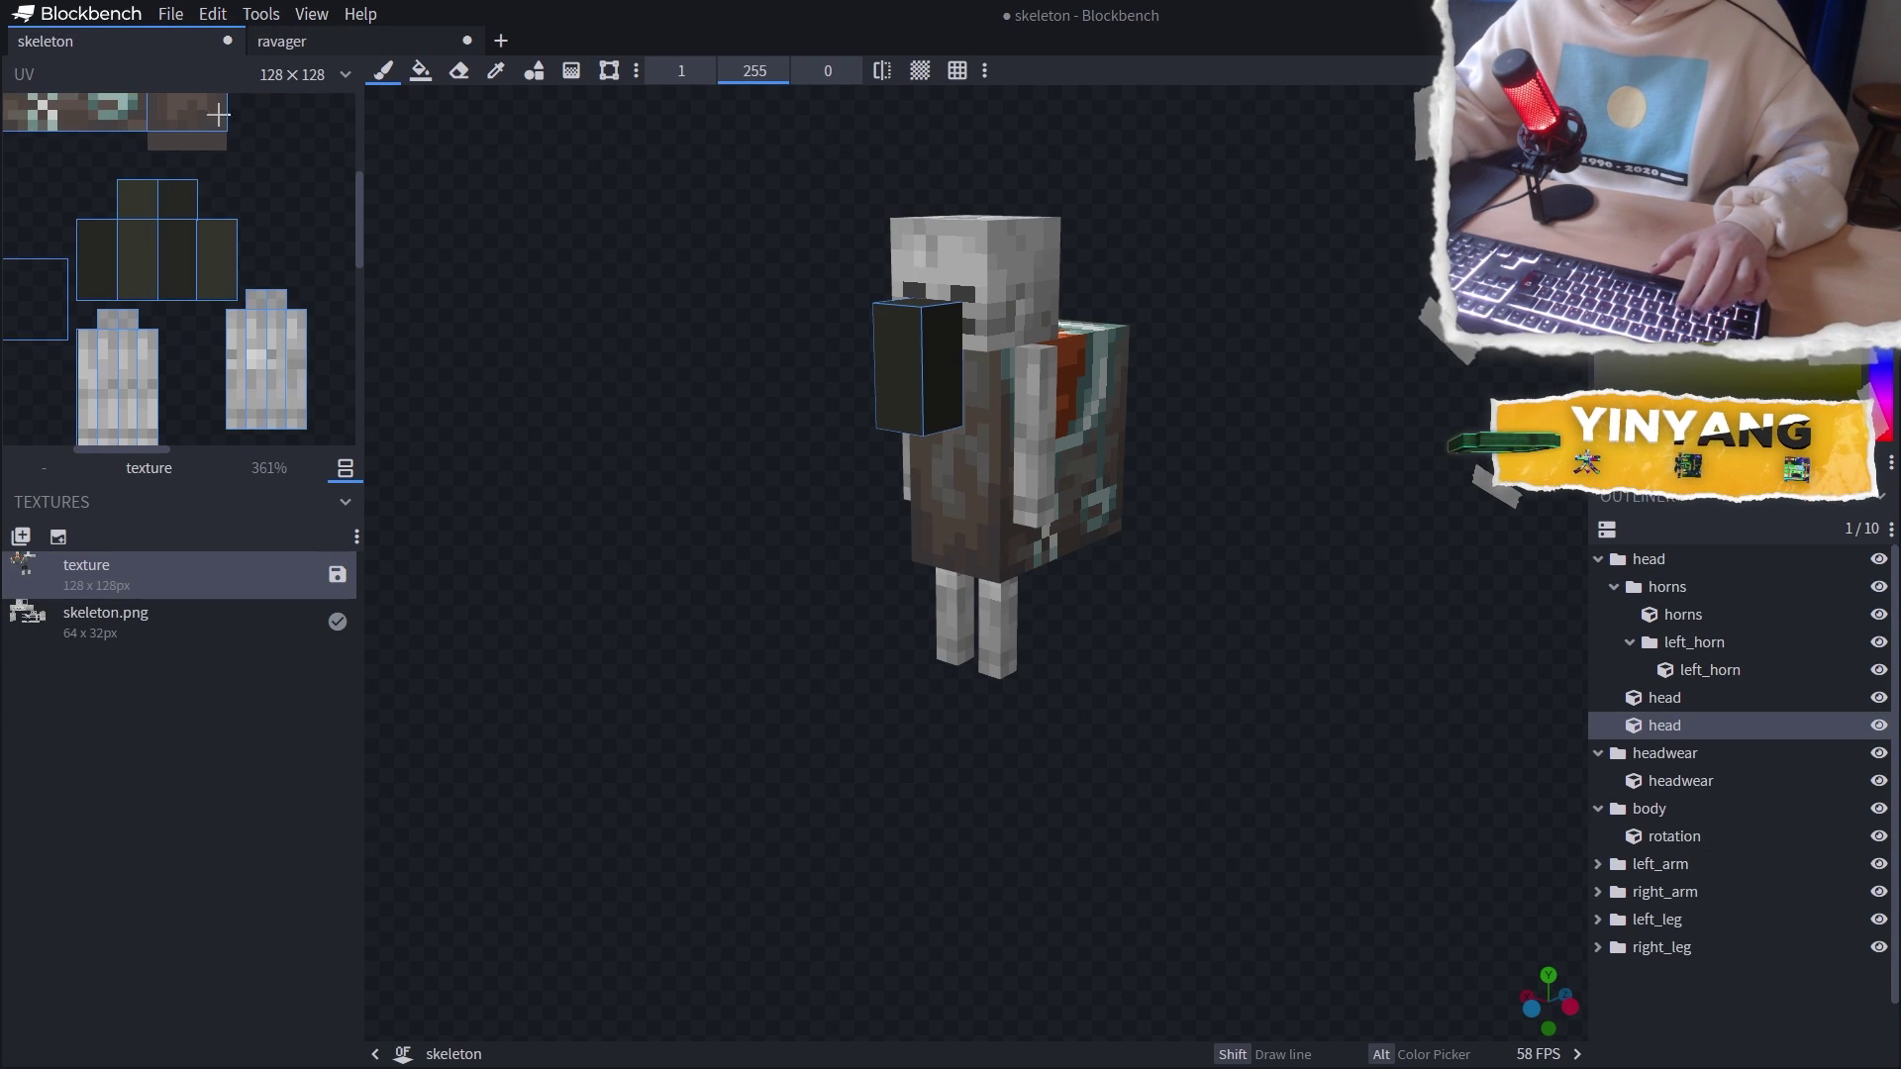
pyautogui.scroll(7, 238, 161)
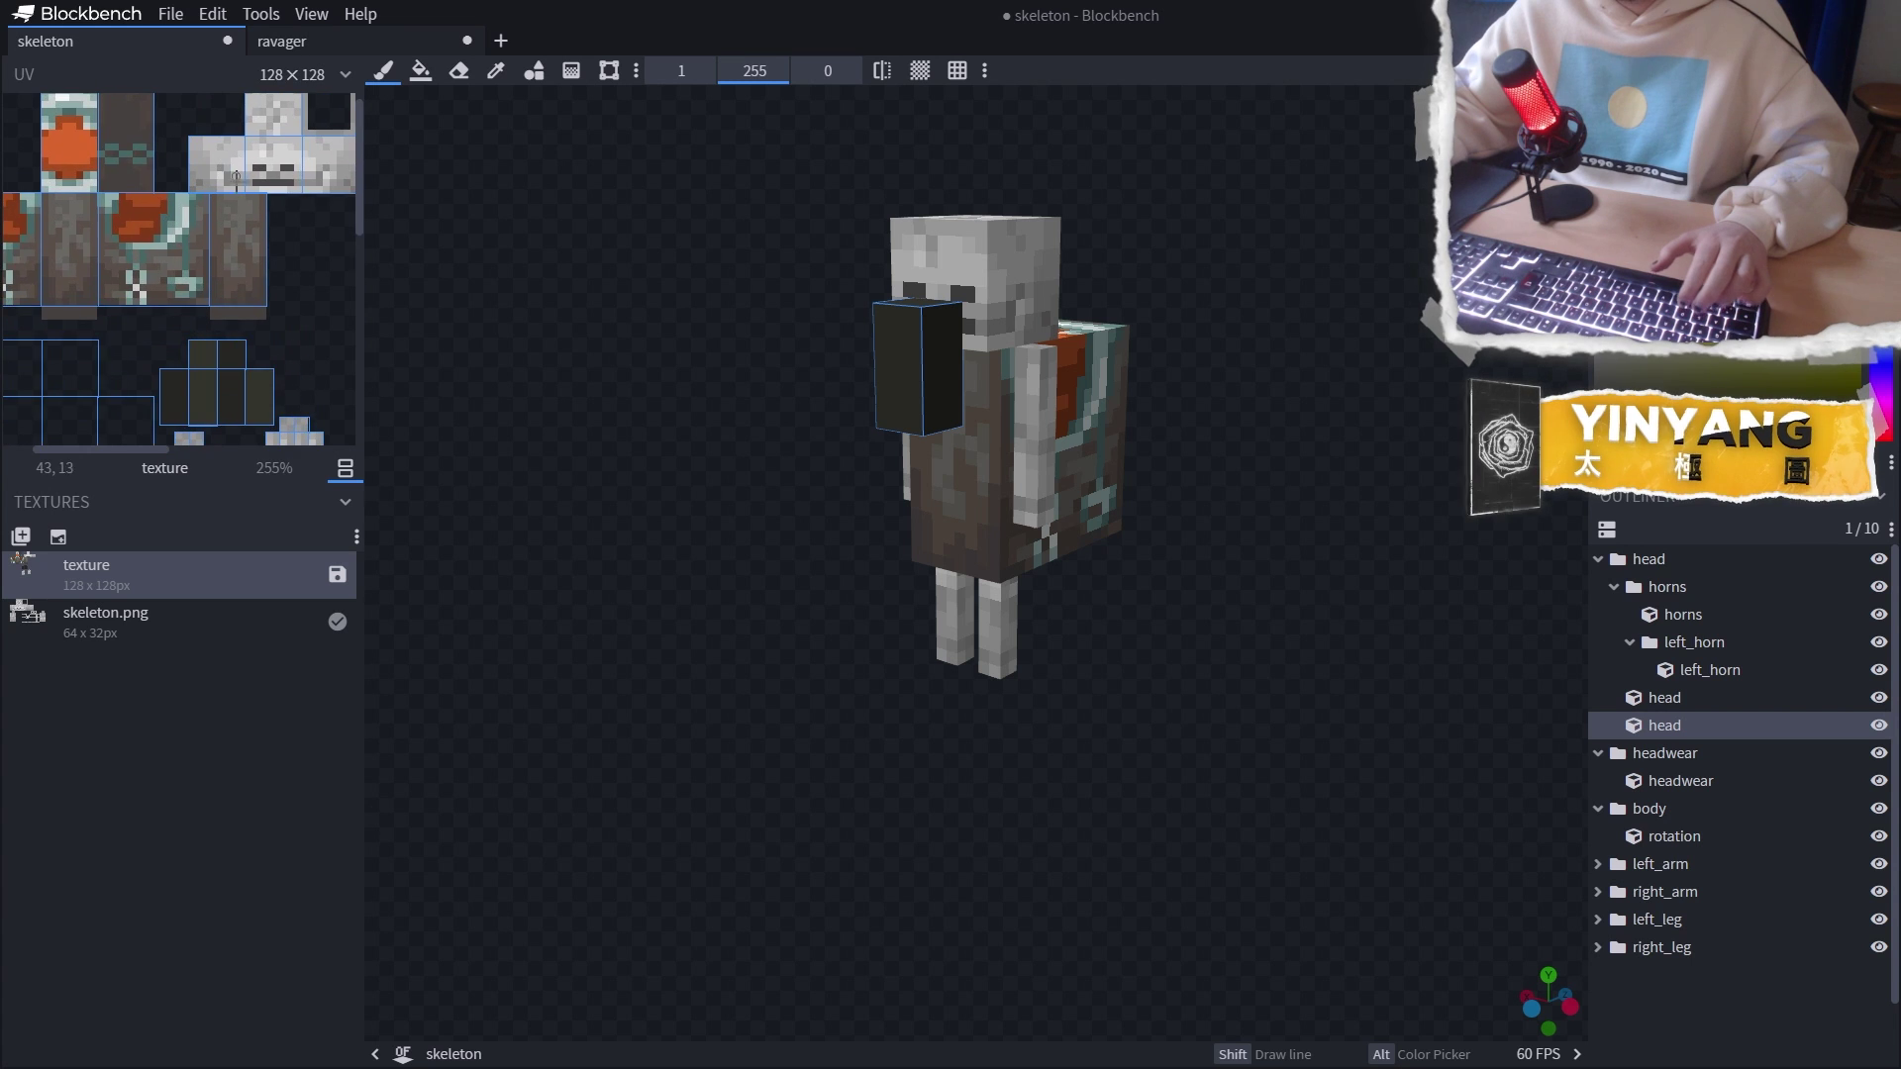
pyautogui.scroll(-7, 147, 243)
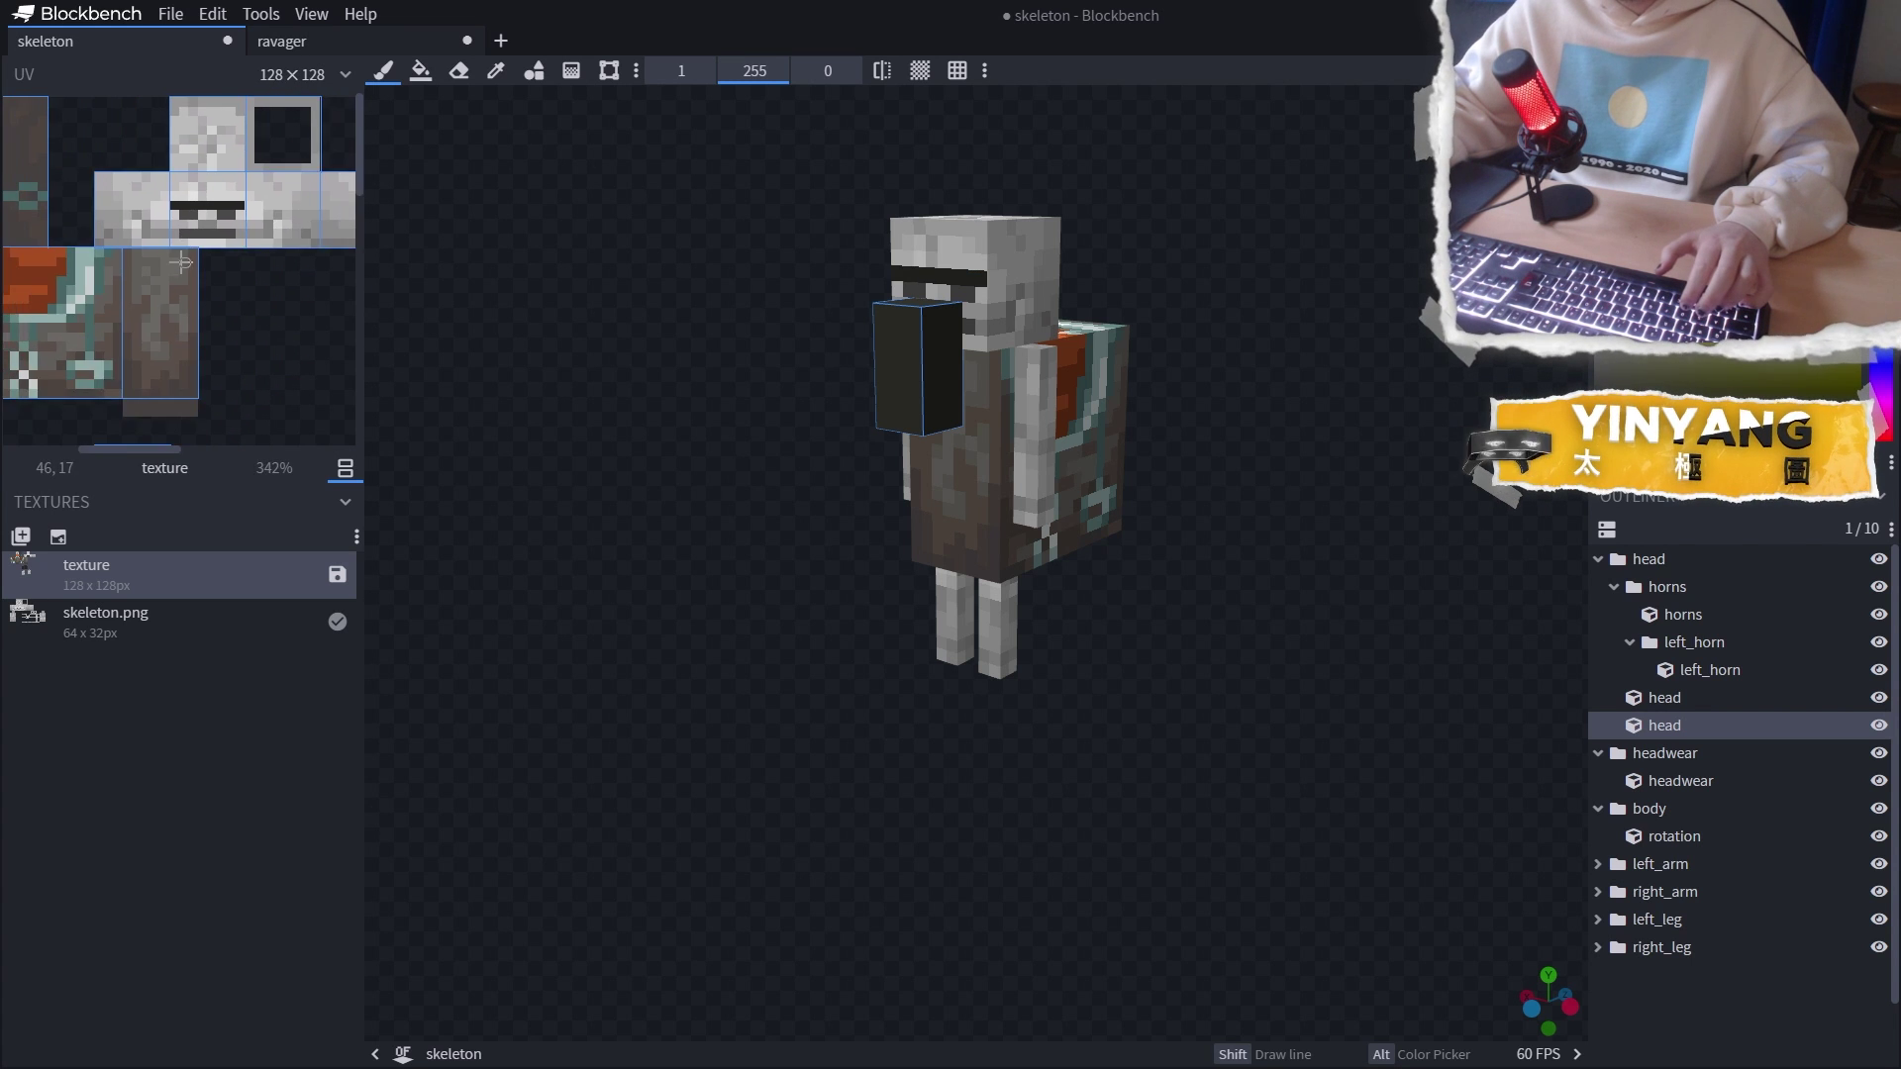
# Apply the ravager's horn texture to the skeleton model's horns and compare the result with the ravager's head
pyautogui.hotkey('ctrl', 'Tab')
pyautogui.scroll(5, 174, 297)
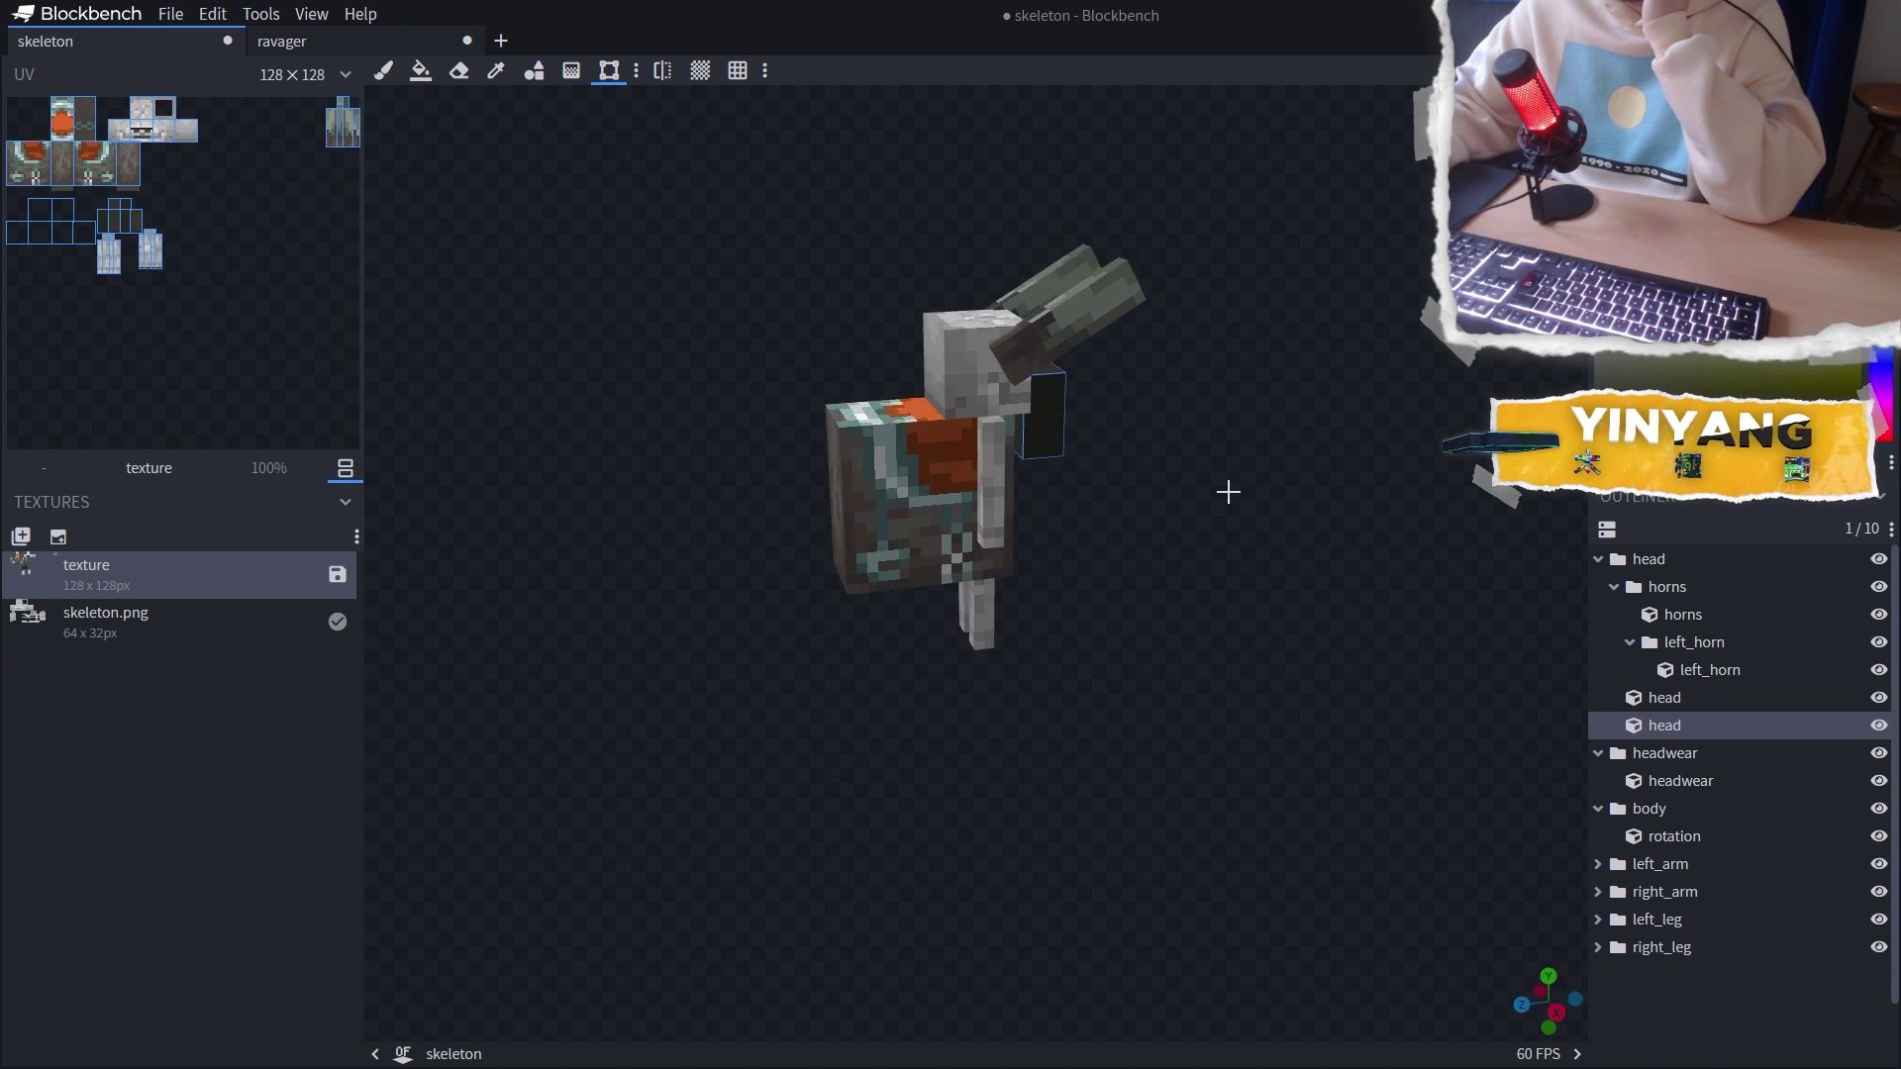
pyautogui.click(384, 71)
pyautogui.hotkey('ctrl', 'Tab')
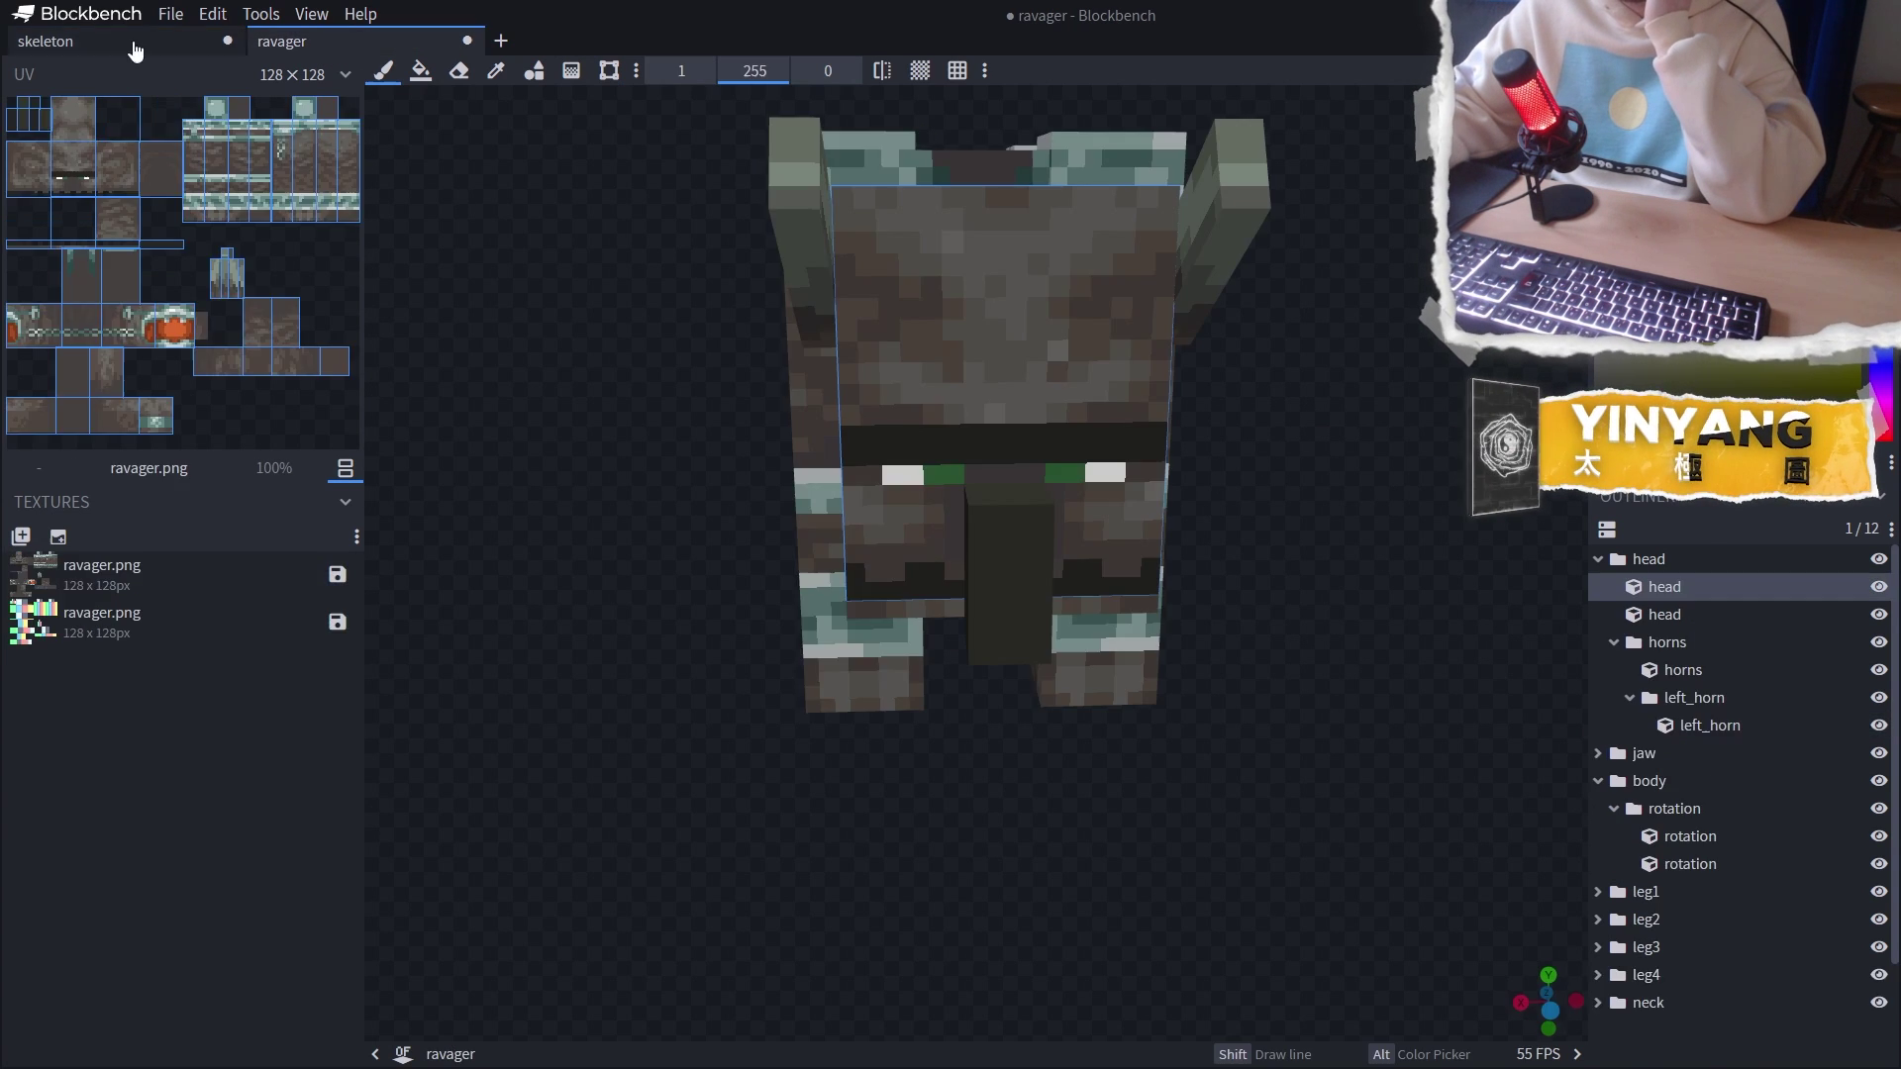
pyautogui.hotkey('ctrl', 'Tab')
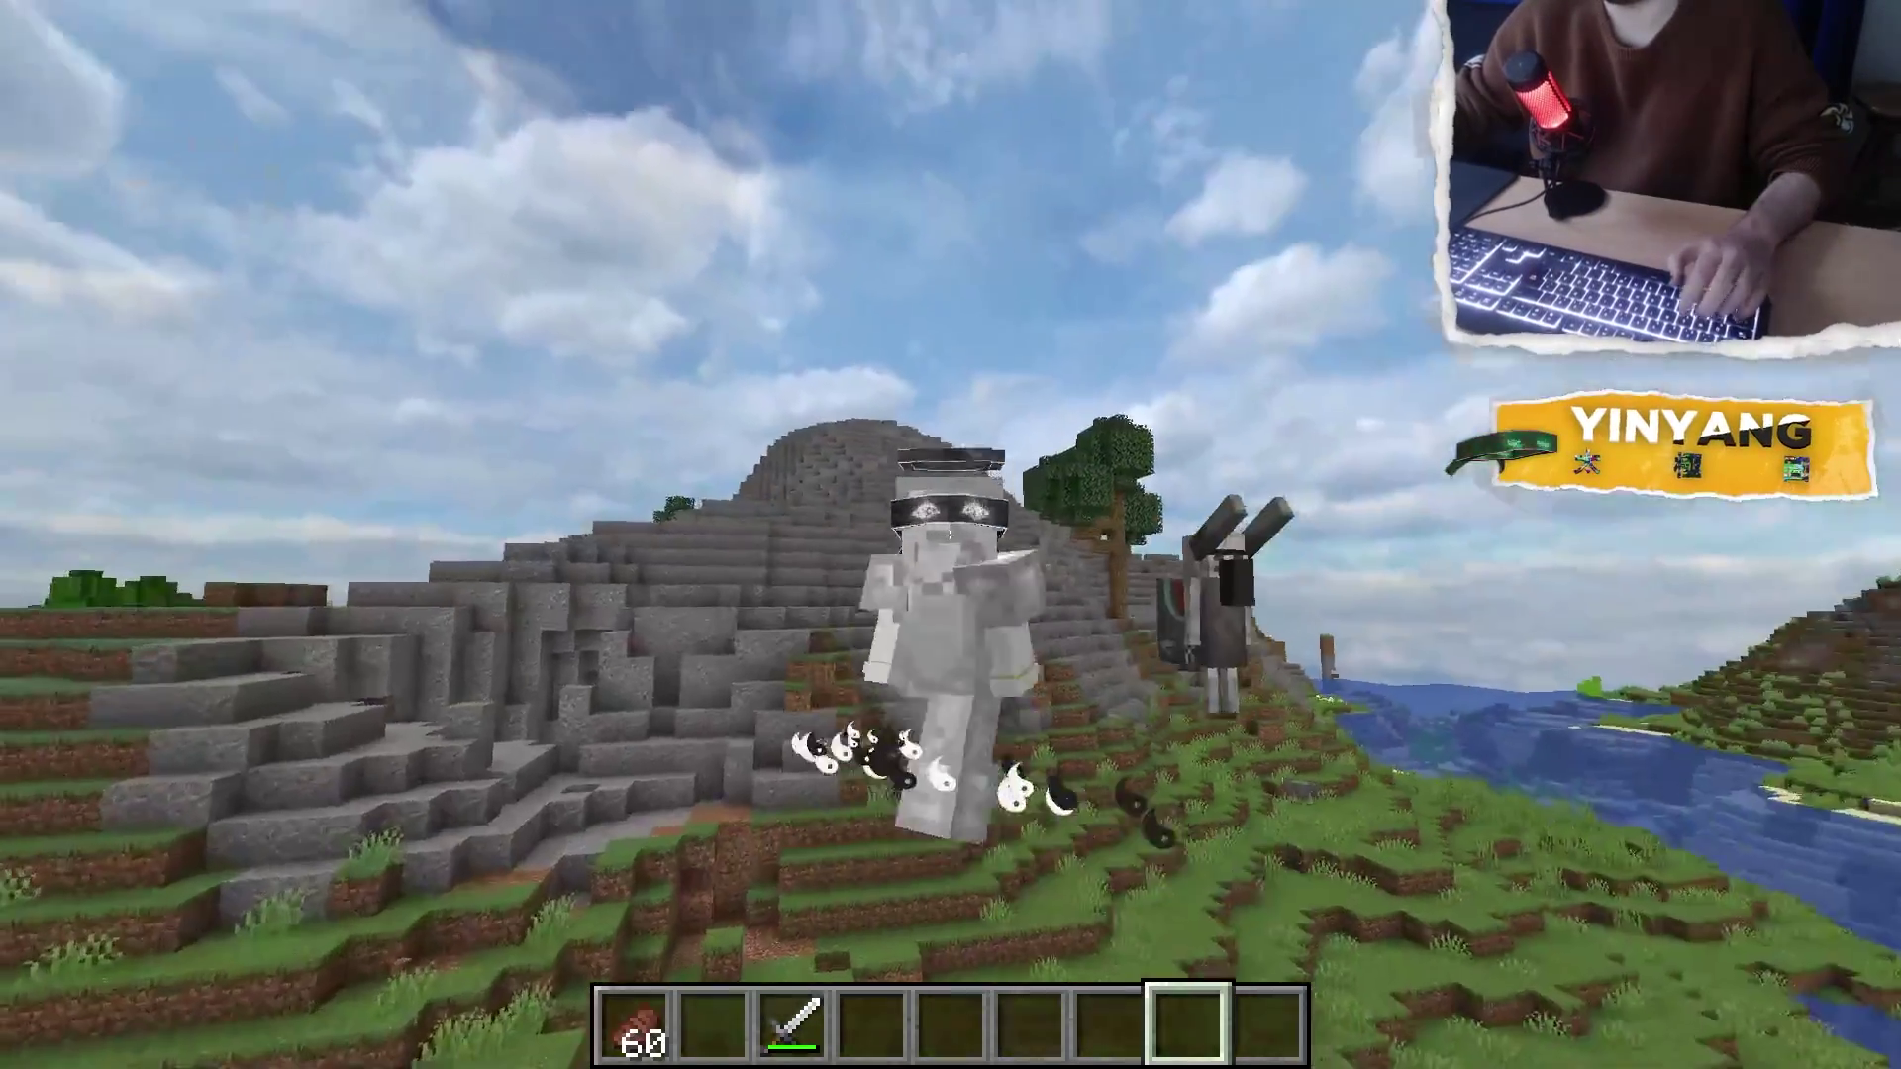
# Switch to Minecraft and inspect the finished hybrid mob from the front and the side
pyautogui.press('F5')
pyautogui.press('F5')
pyautogui.click(949, 535)
pyautogui.press('d')
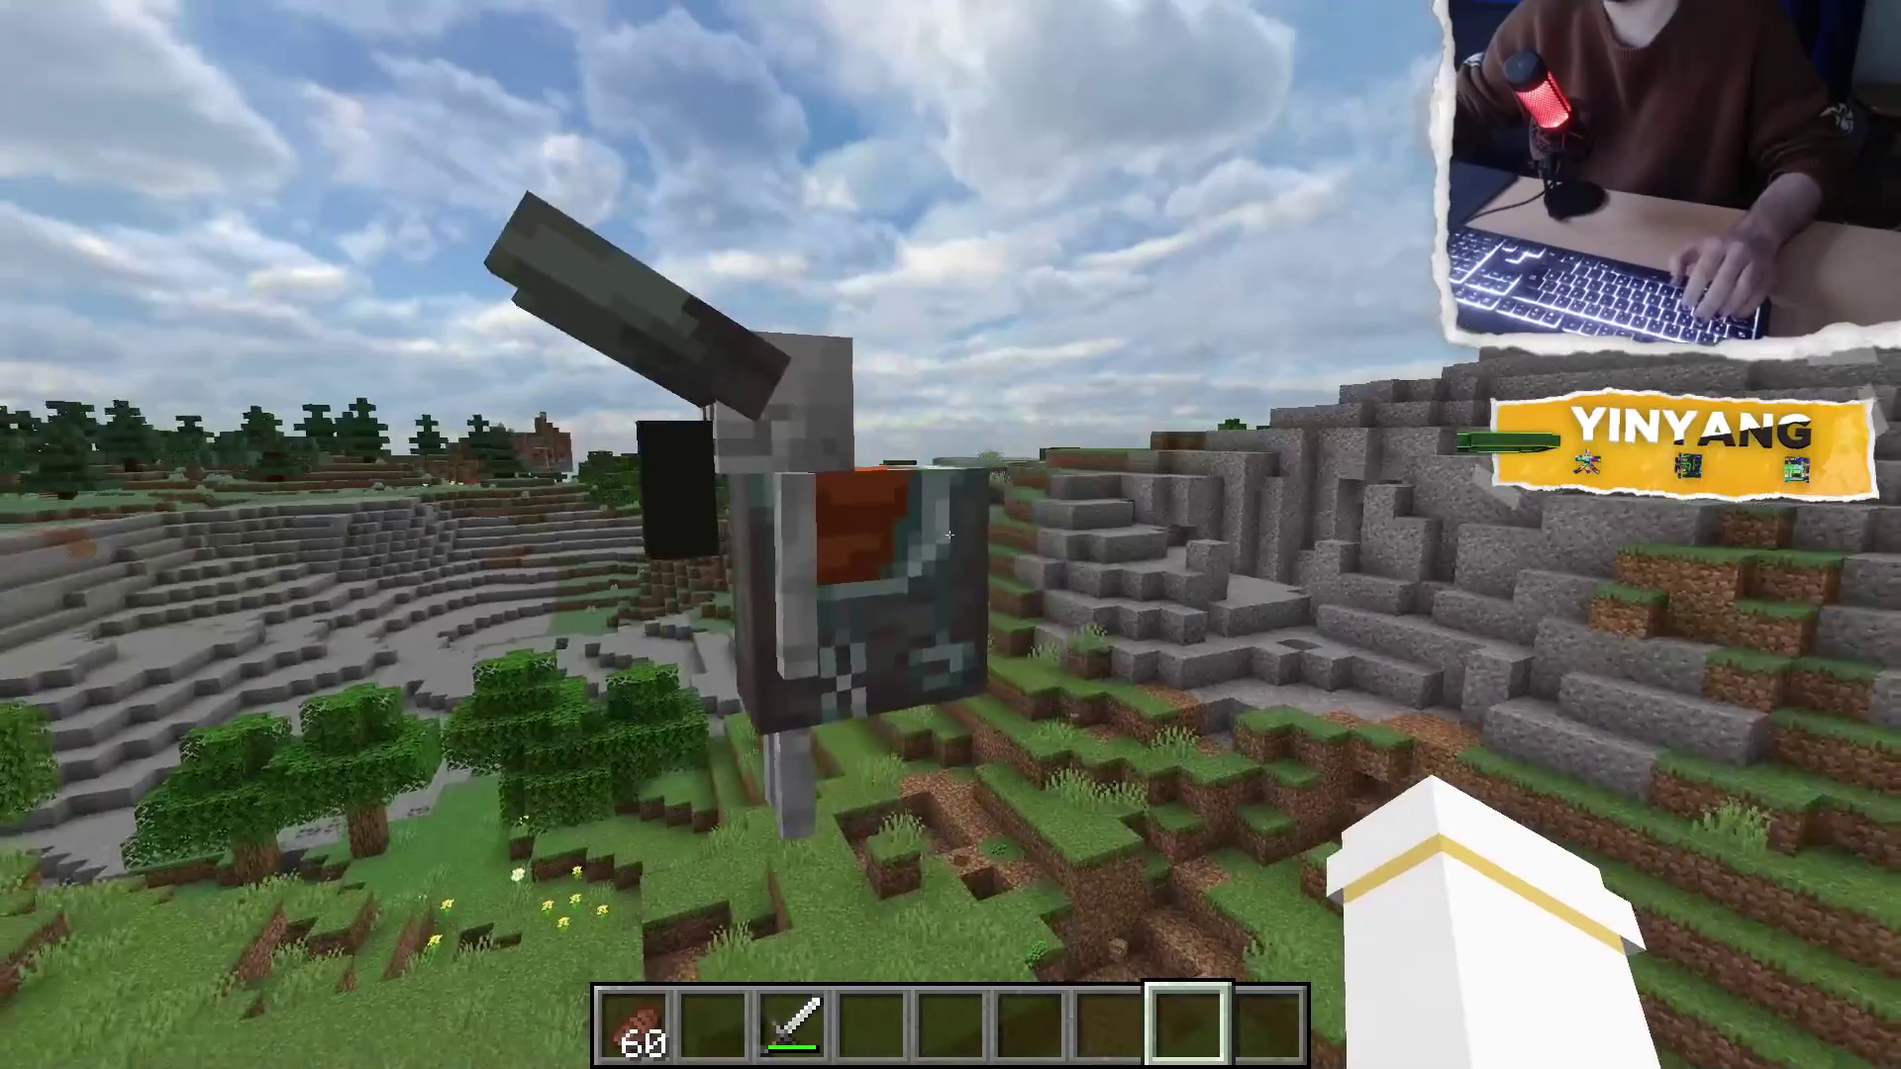
pyautogui.press('a')
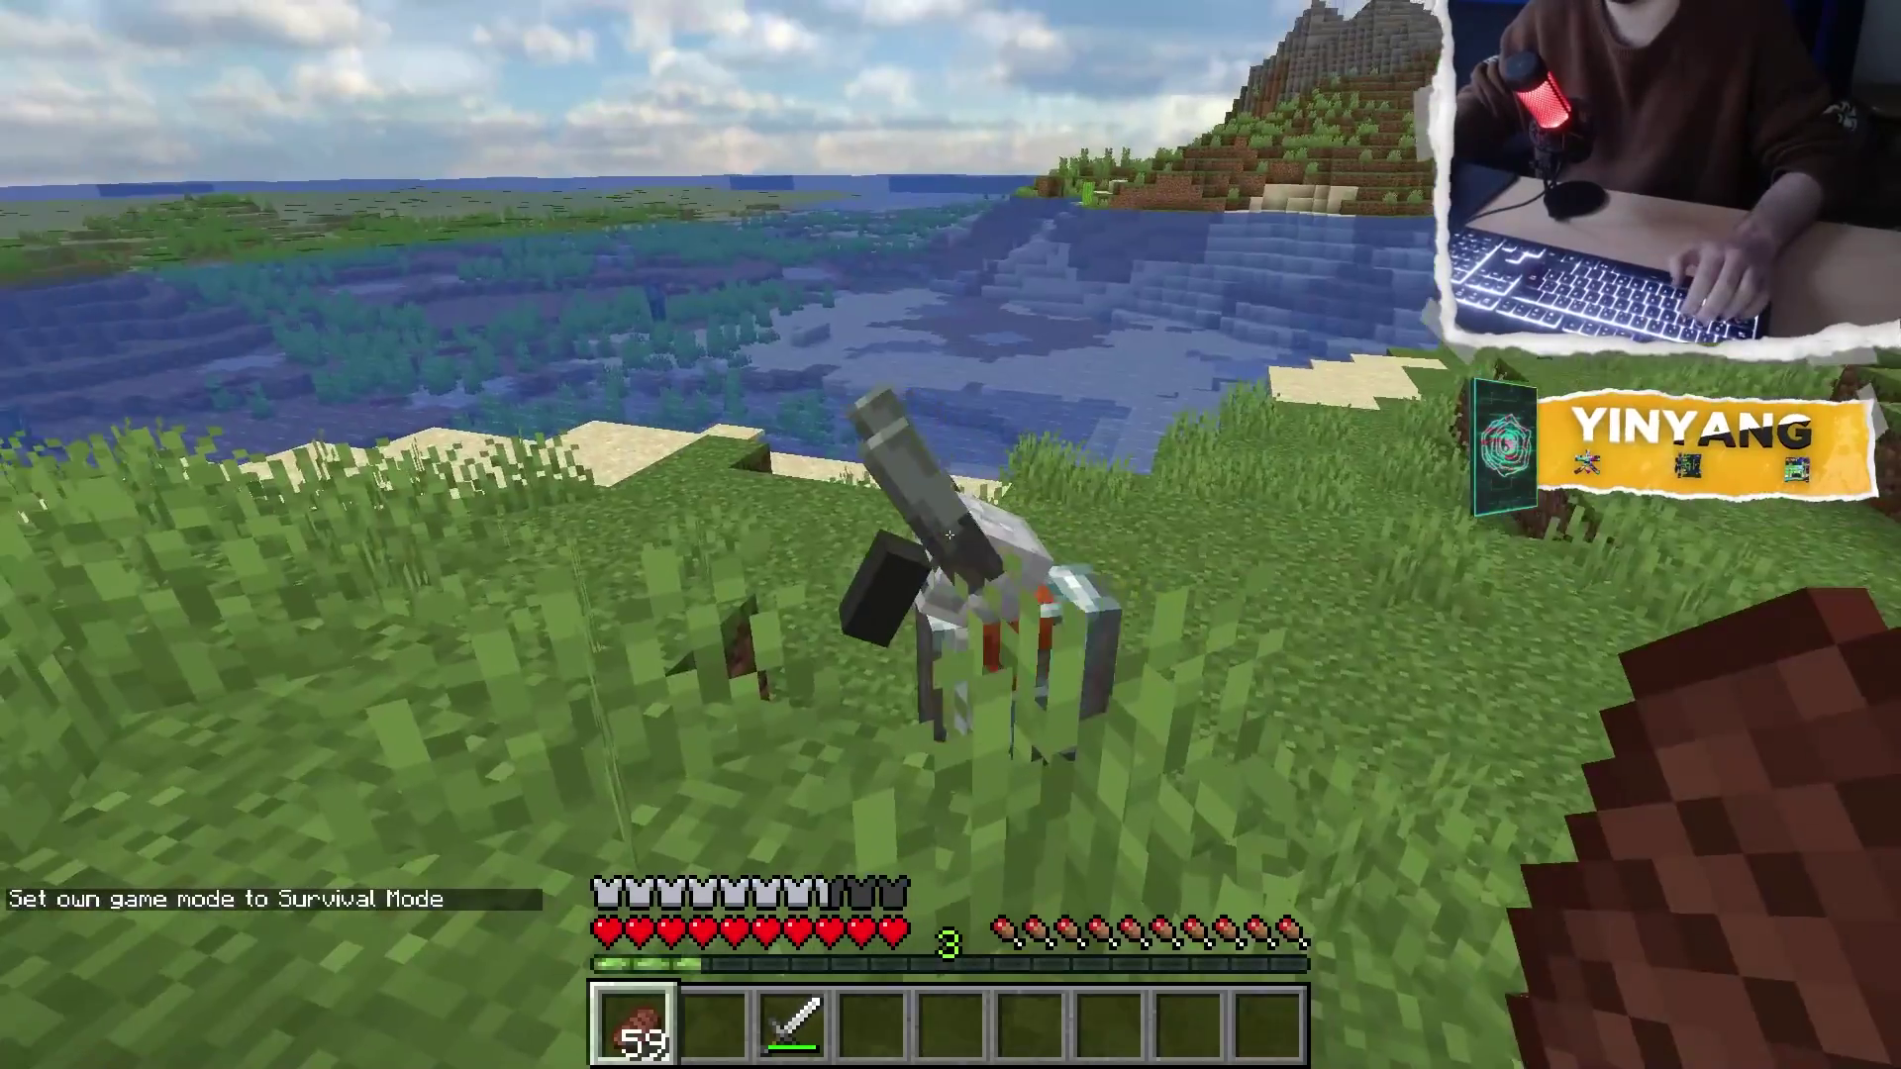
# Strike the hybrid mob with an empty hand in Survival Mode and observe its reaction over the water
pyautogui.press('5')
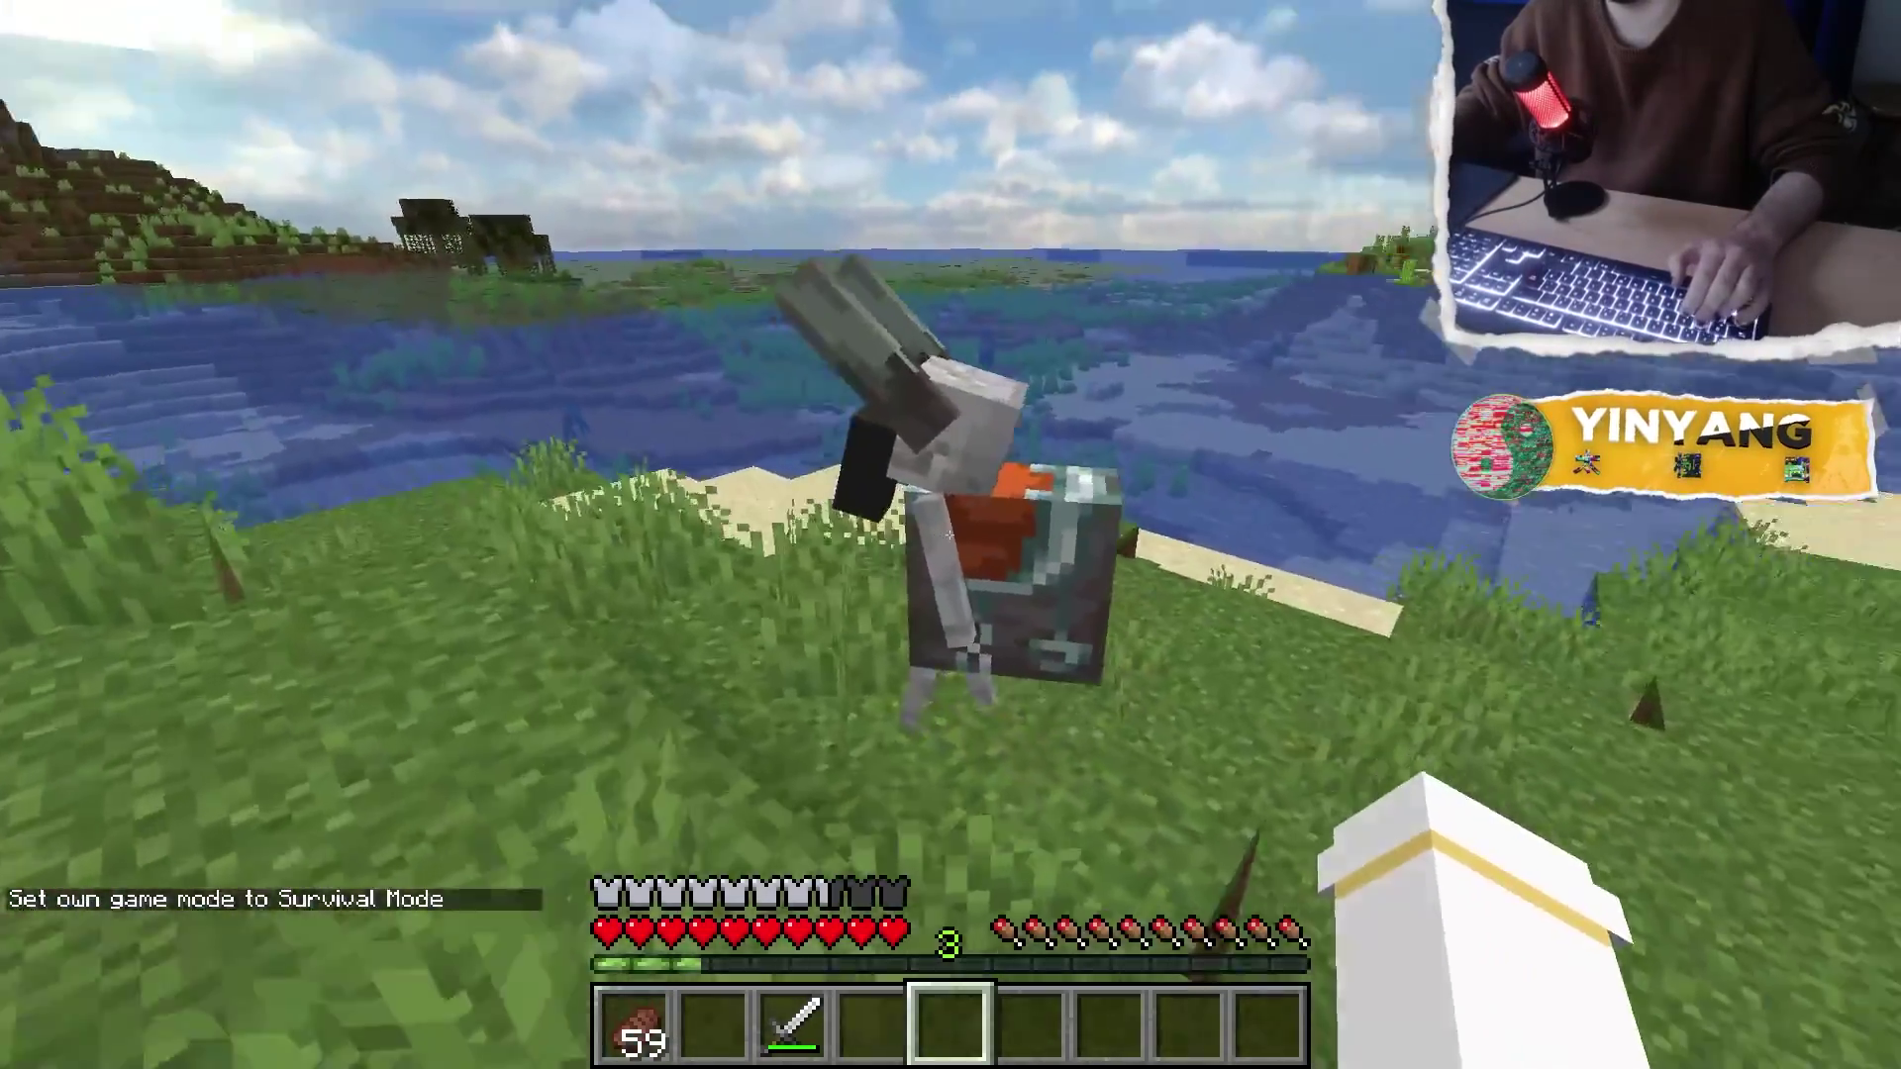
pyautogui.click(950, 535)
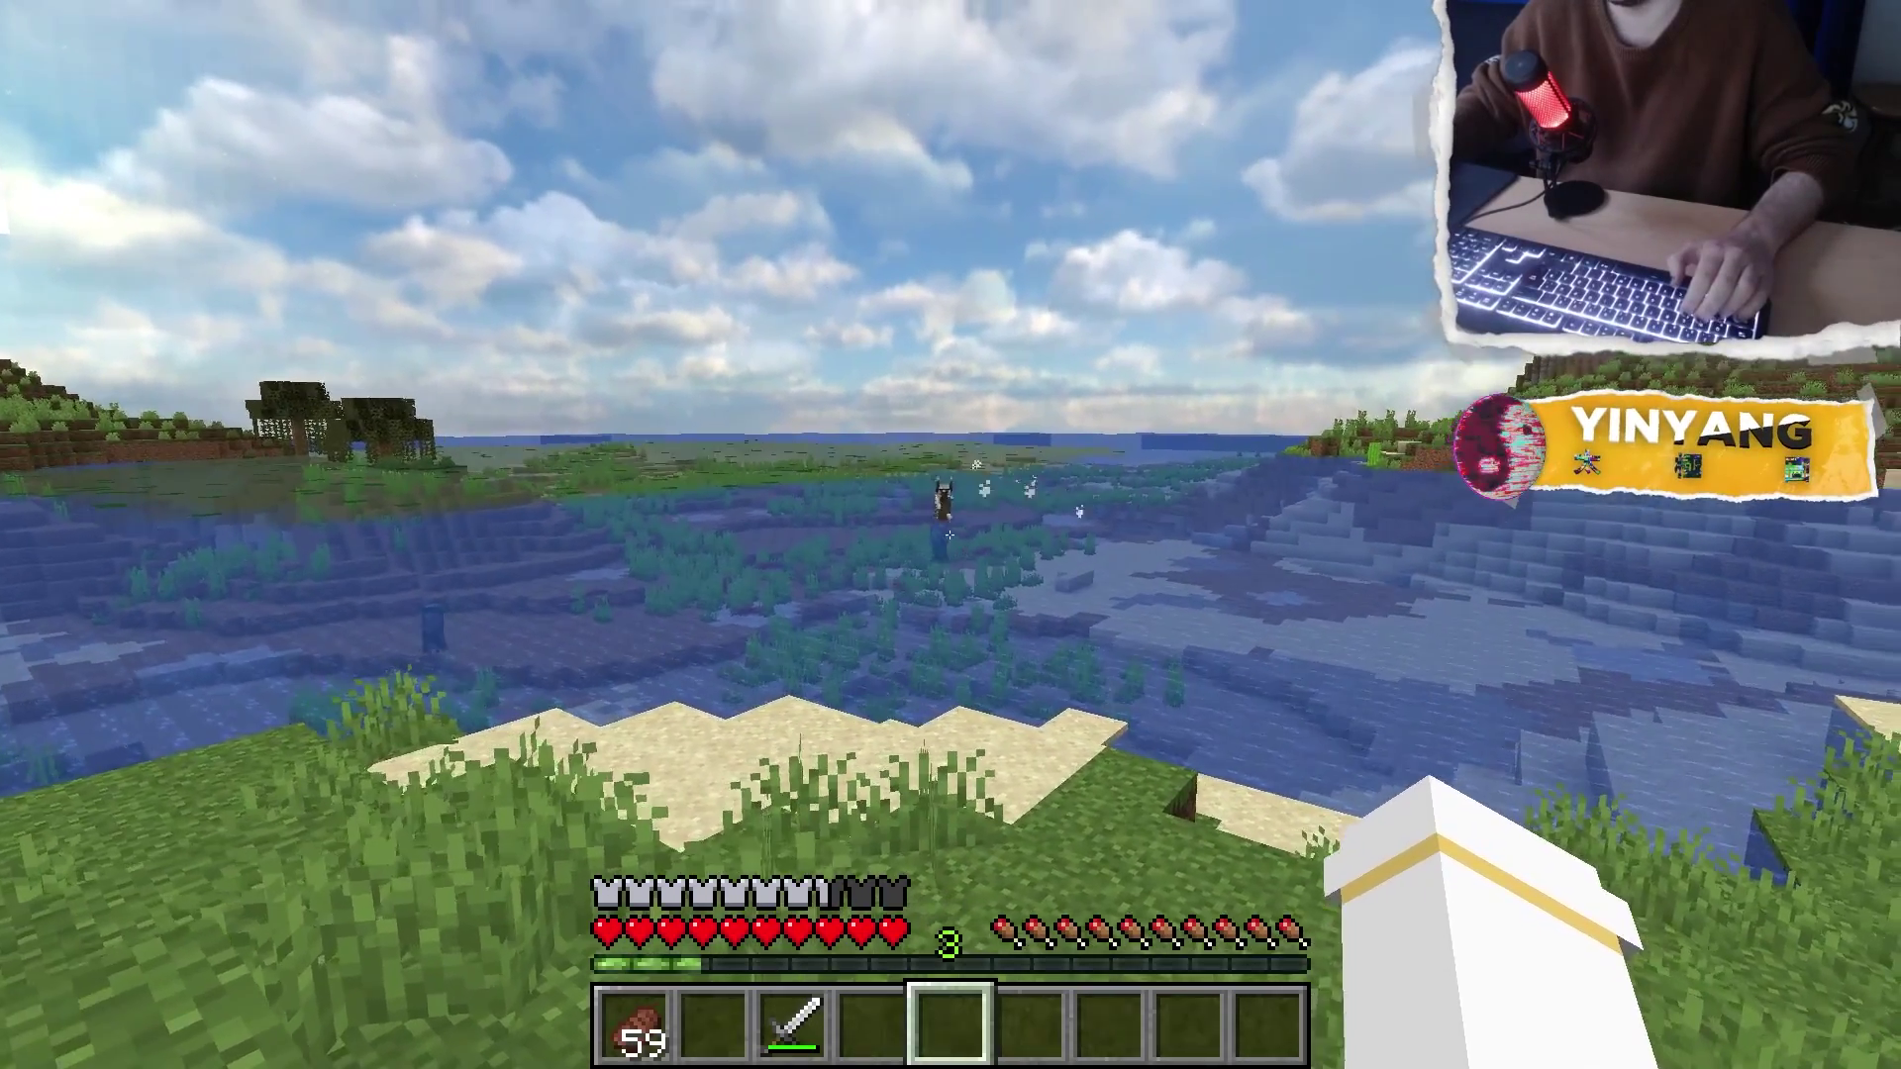
pyautogui.press('c')
pyautogui.click(949, 535)
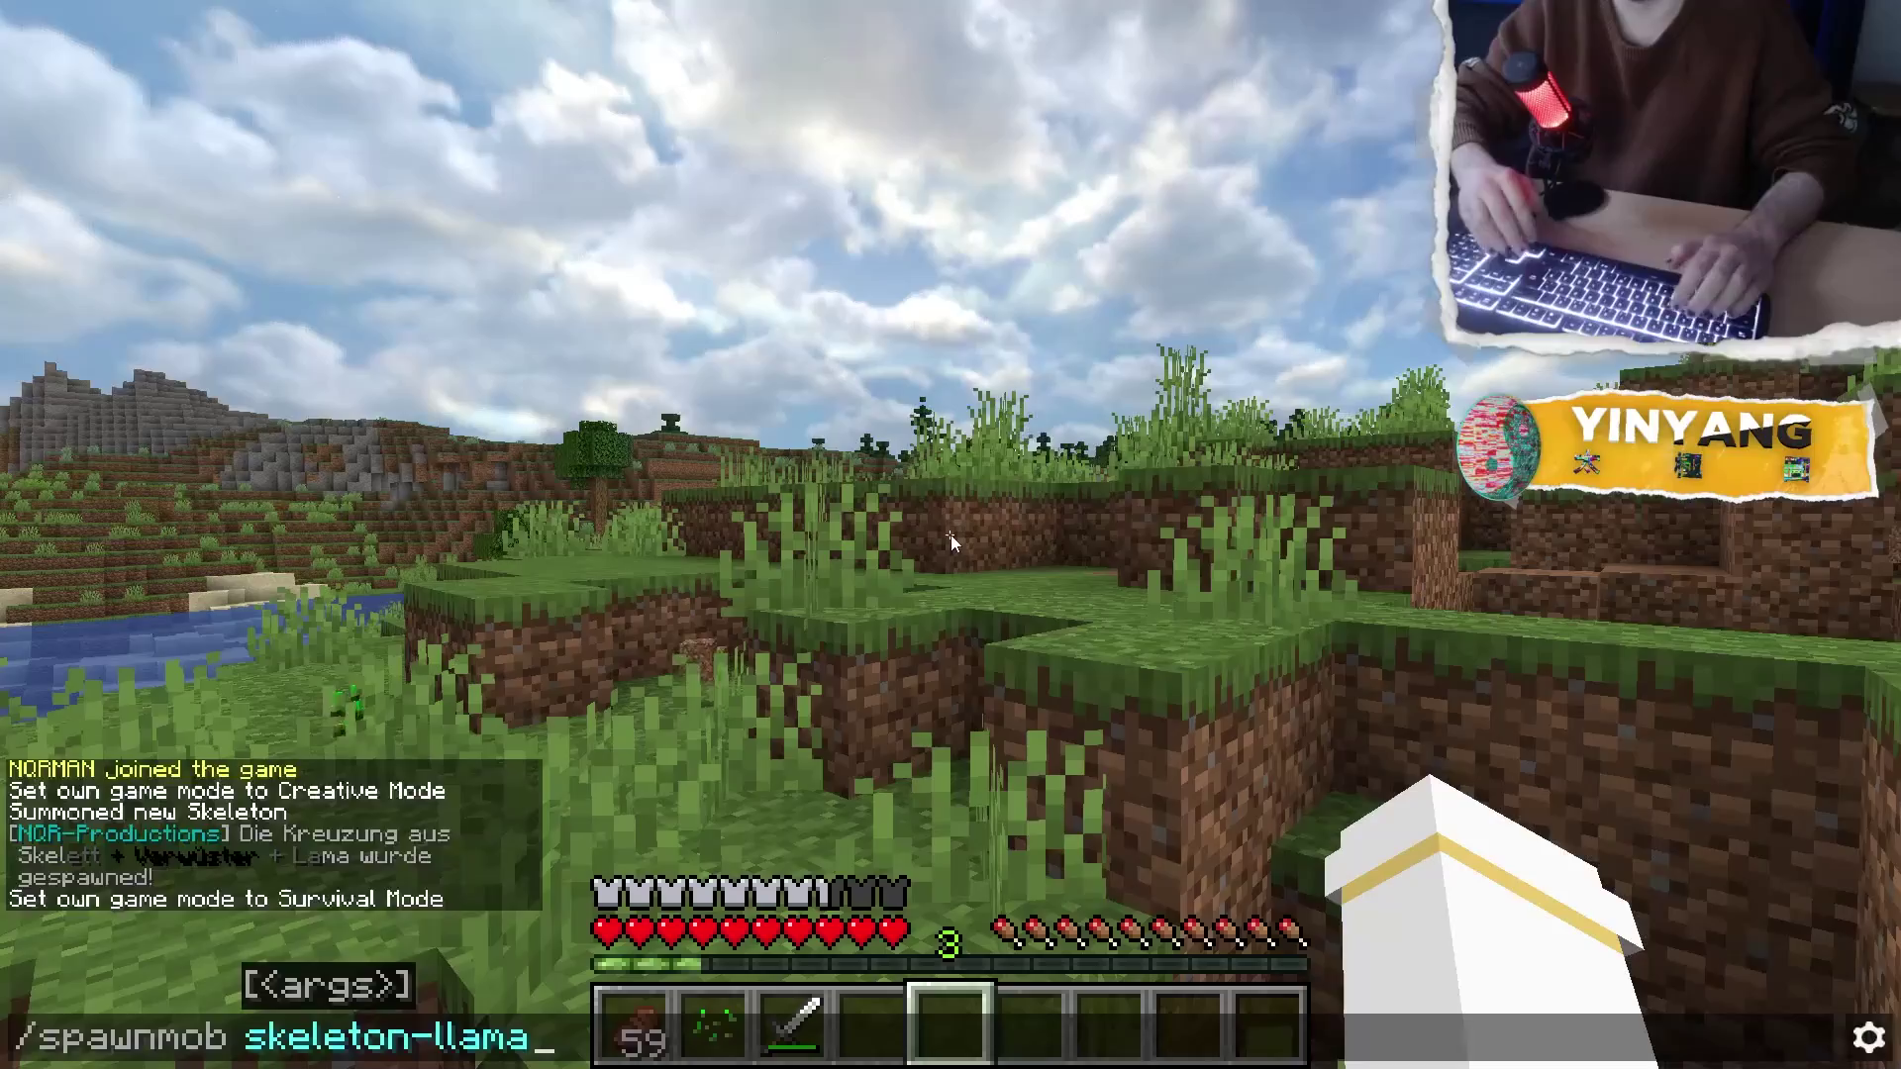
# Spawn another hybrid mob with the command /spawnmob skeleton-llama and approach it with an empty hand
pyautogui.press('Return')
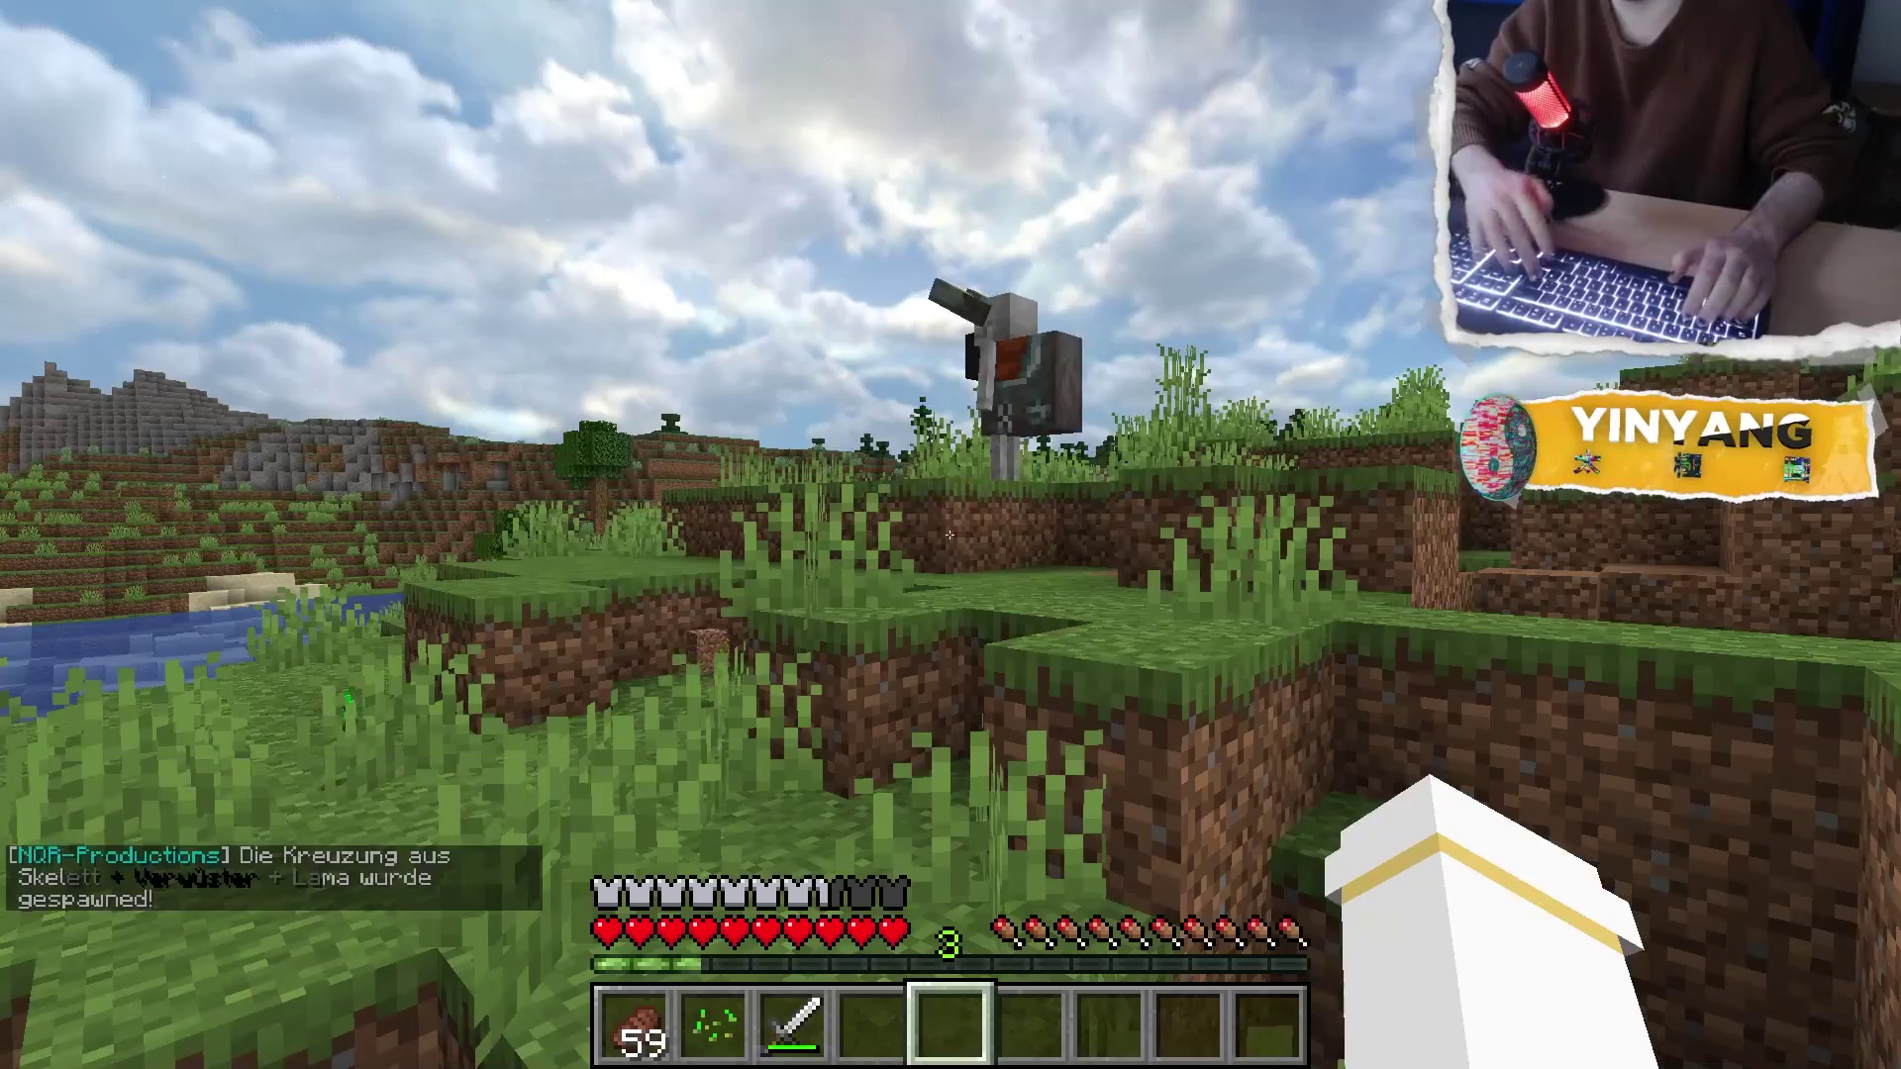
pyautogui.press('3')
pyautogui.press('5')
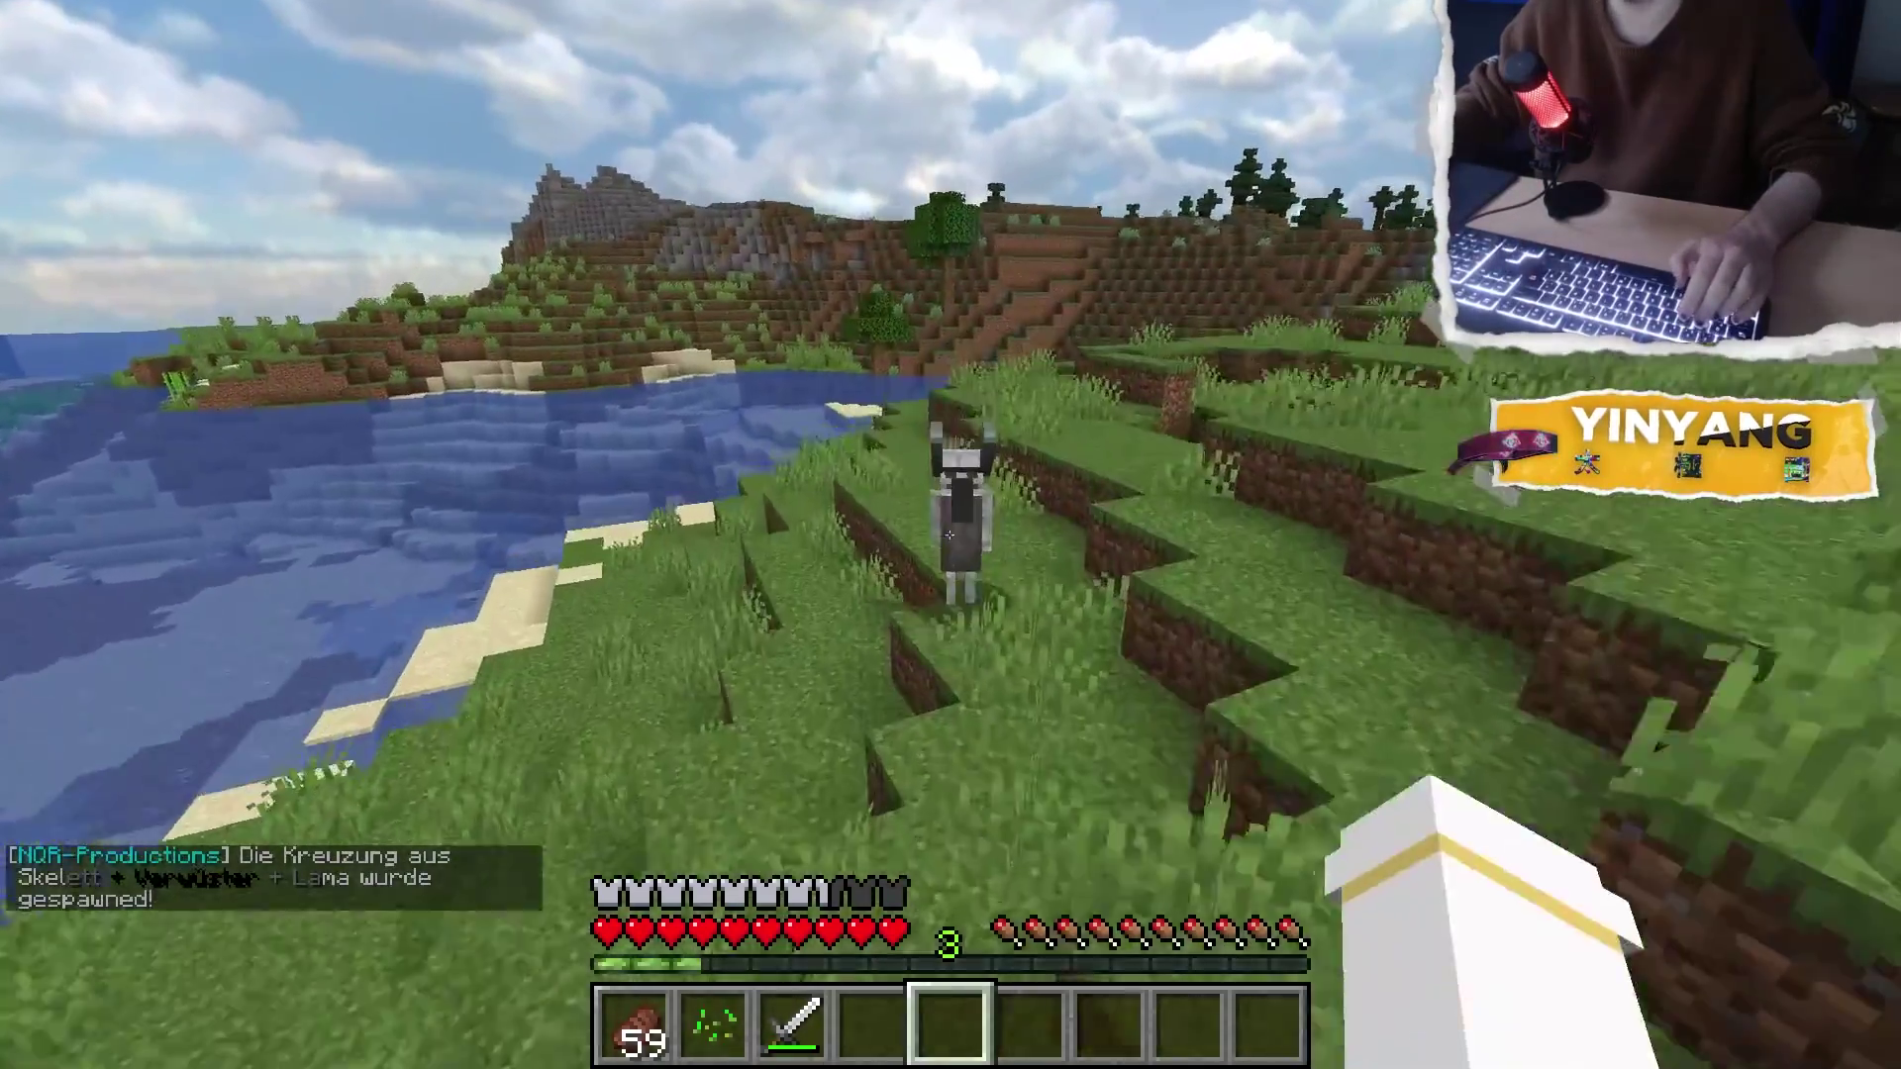
# Drop the wheat seeds and one food item on the grass near the hybrid mob
pyautogui.press('2')
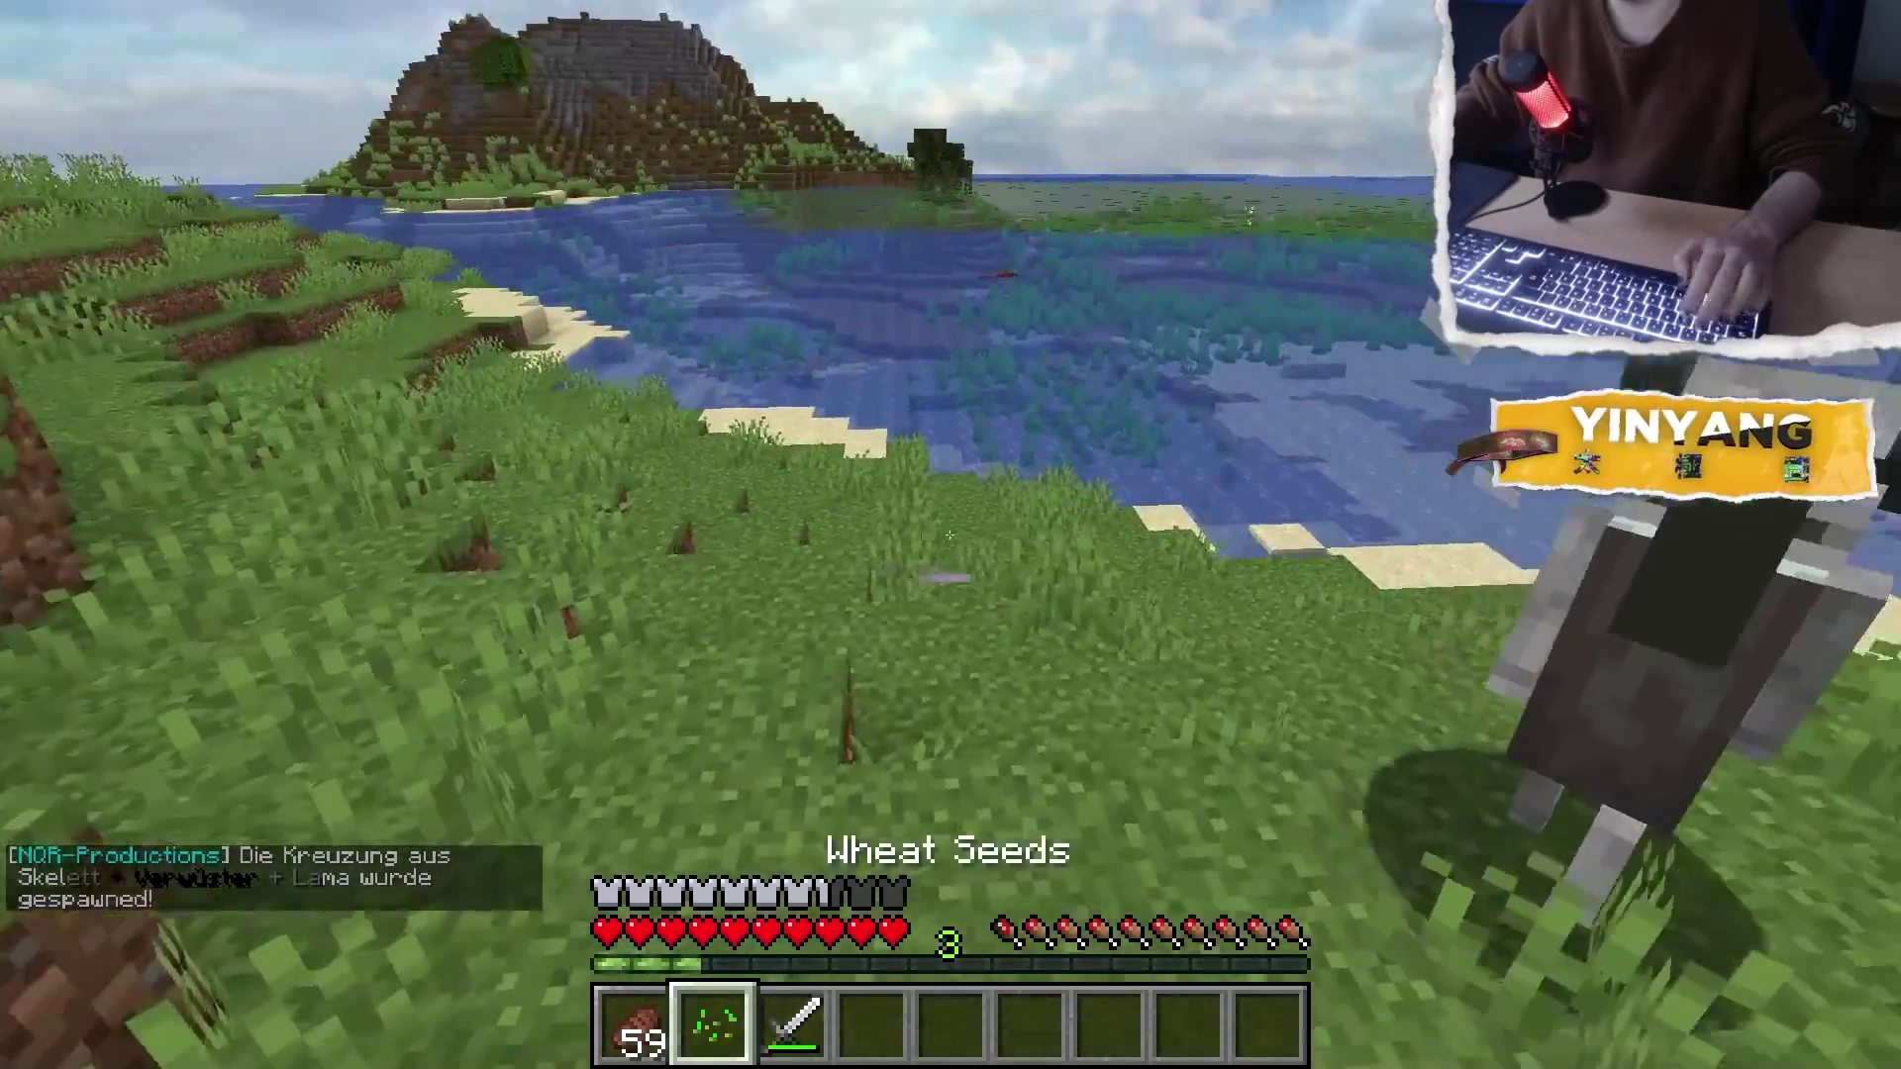
pyautogui.press('1')
pyautogui.press('q')
pyautogui.press('4')
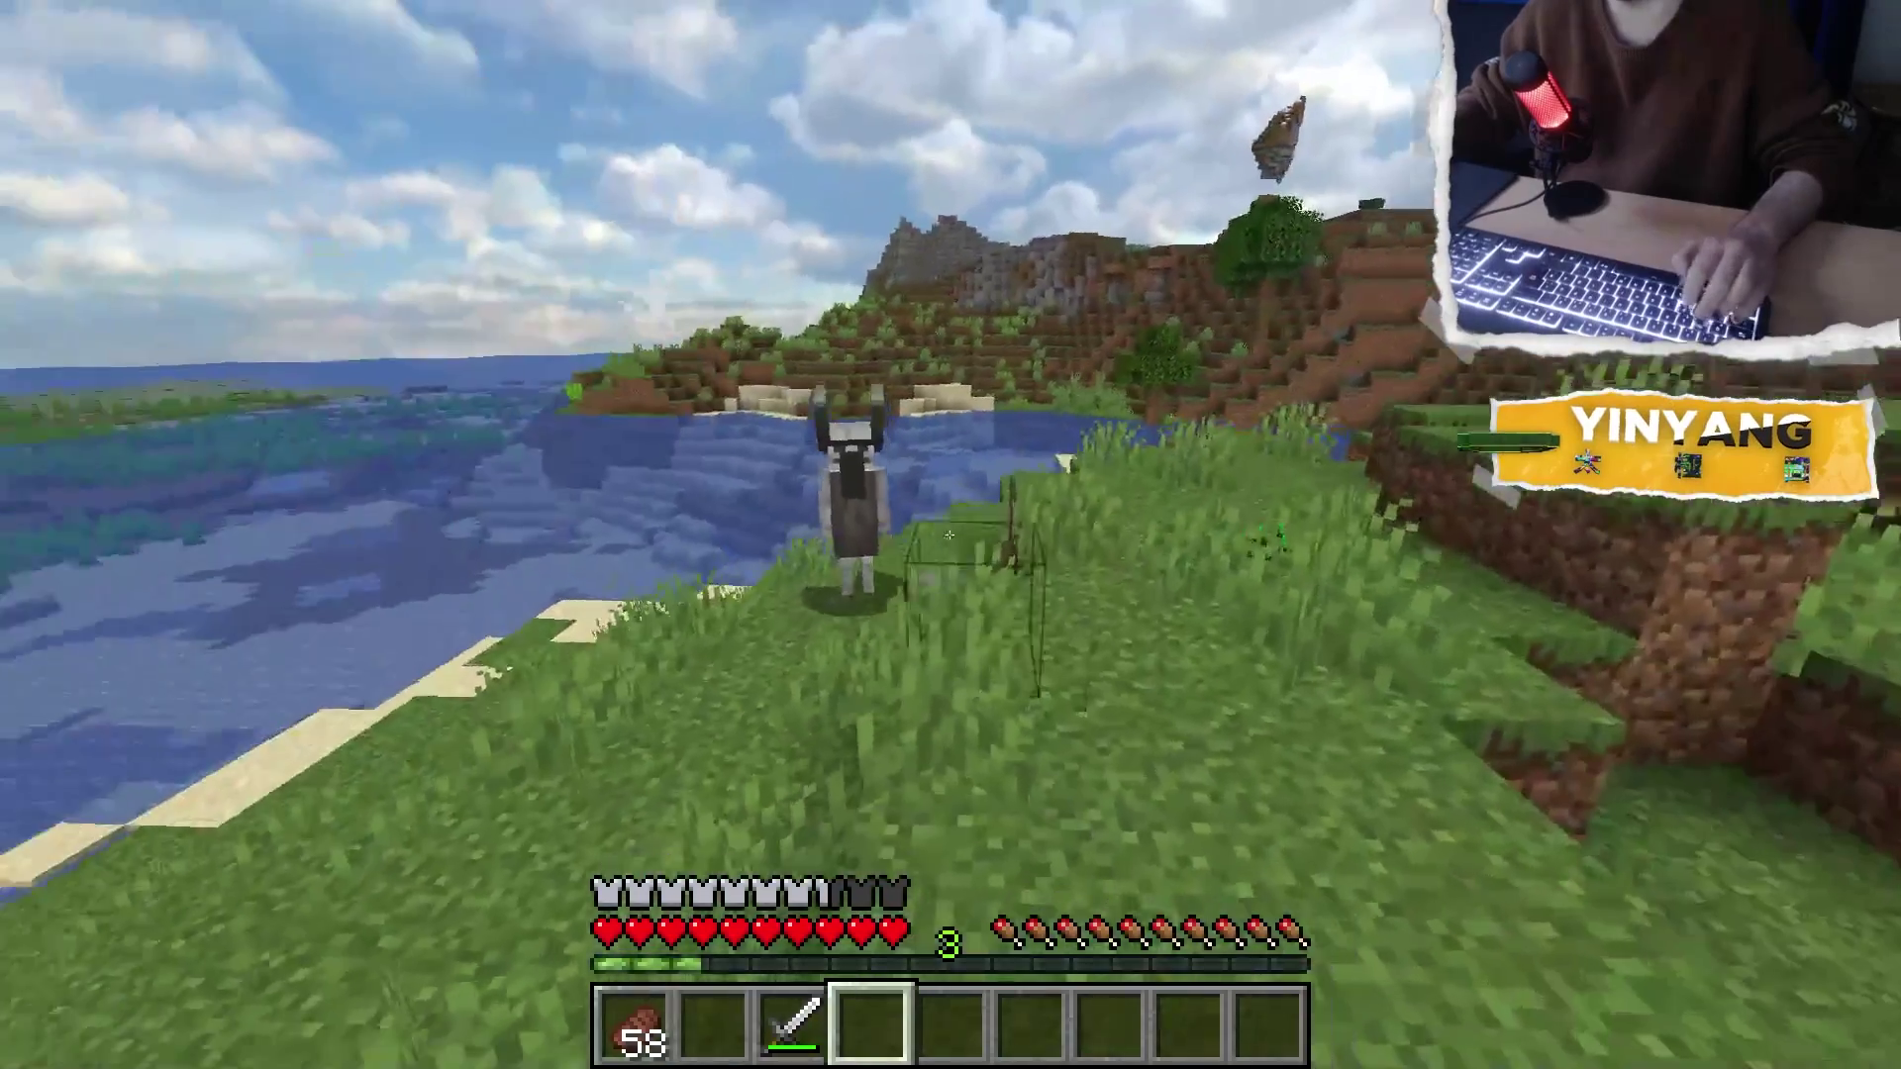
# Search the Creative Mode inventory for "bon" and put a bone in the second hotbar slot
pyautogui.press('e')
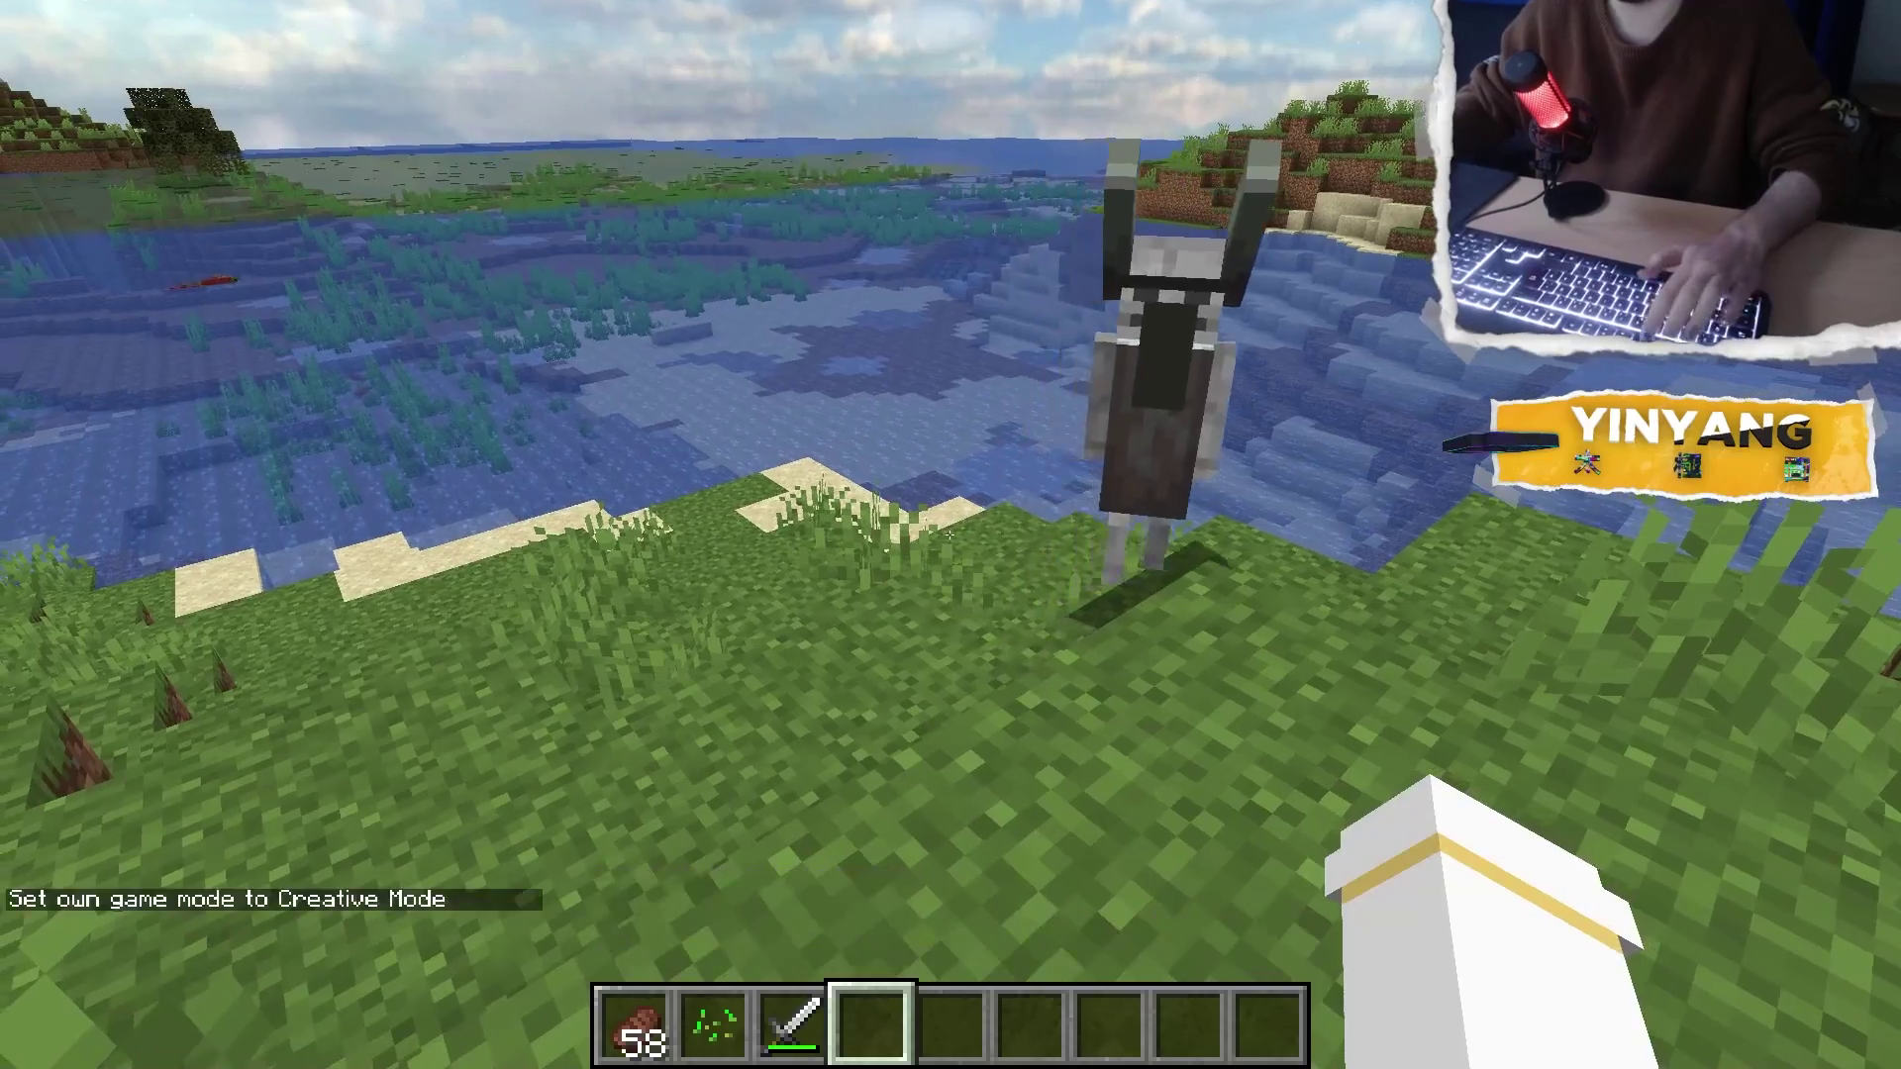
pyautogui.press('e')
pyautogui.click(1277, 220)
pyautogui.write('bon')
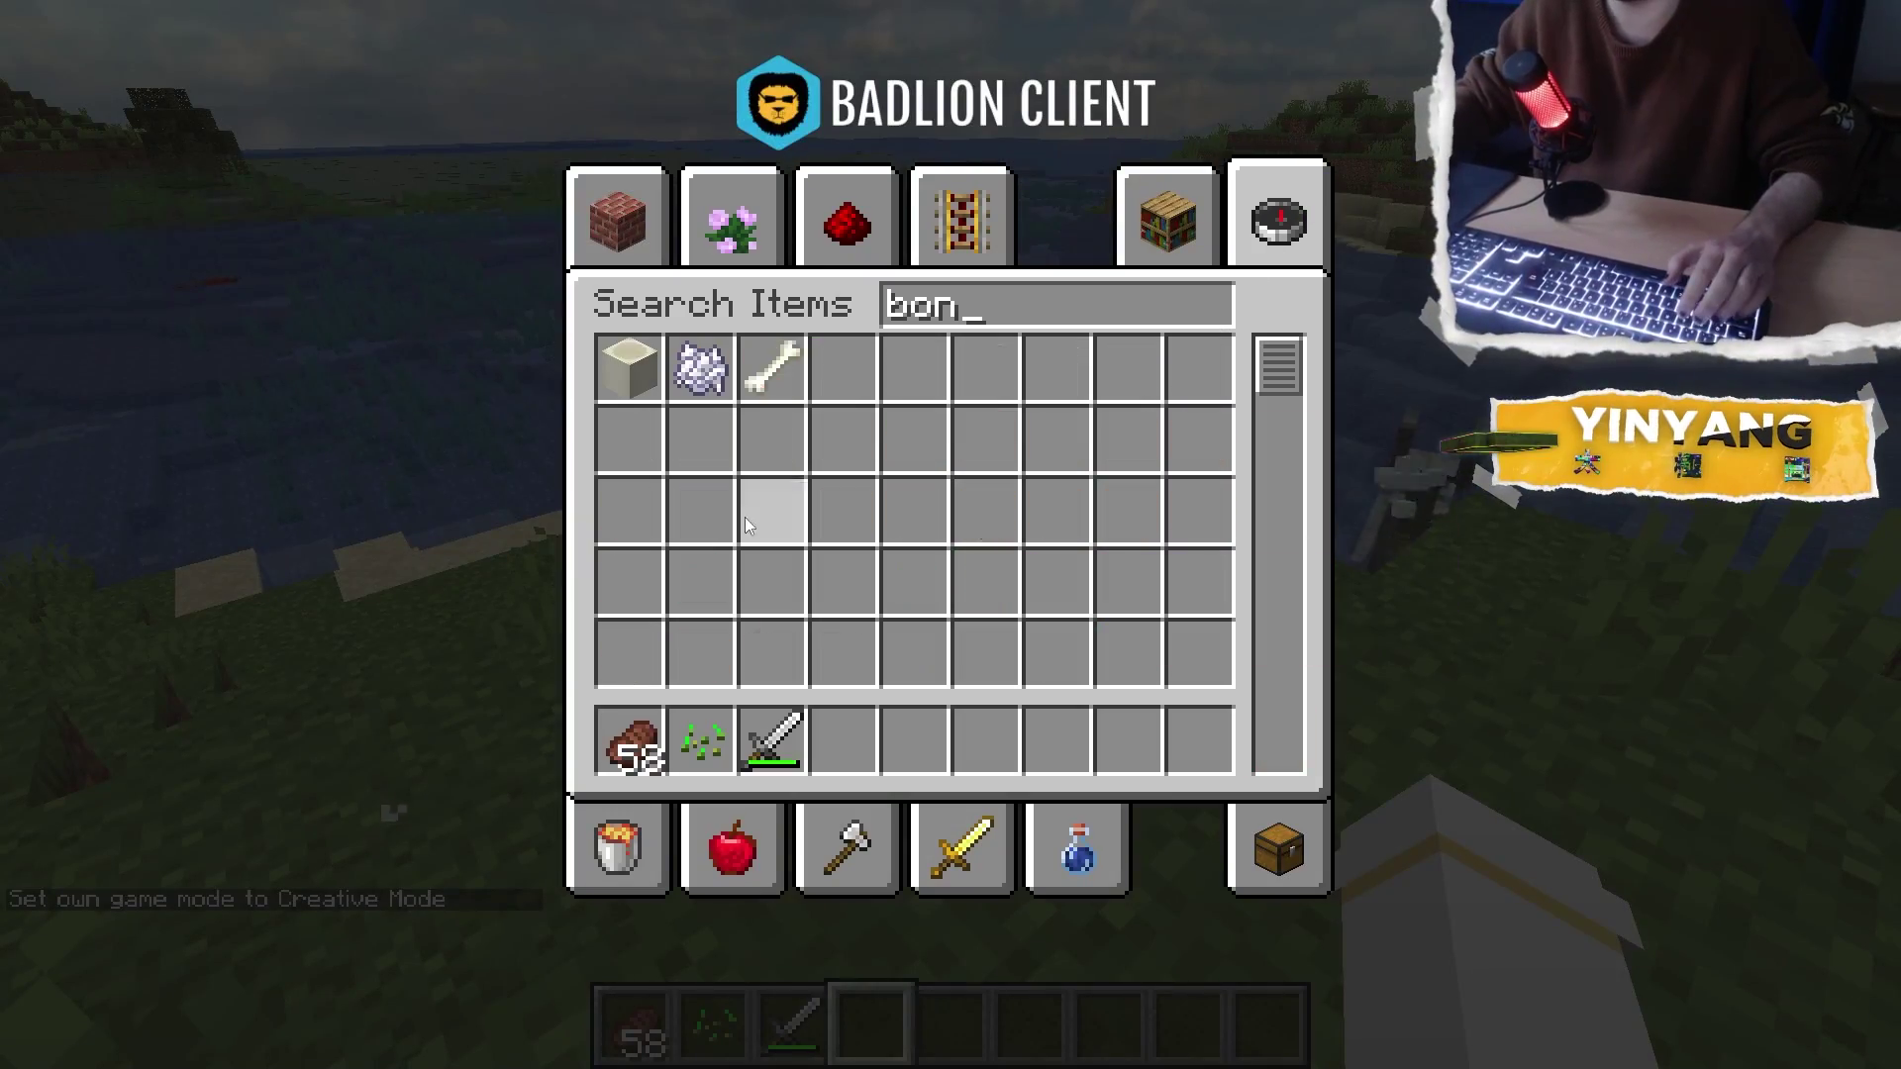
pyautogui.press('Escape')
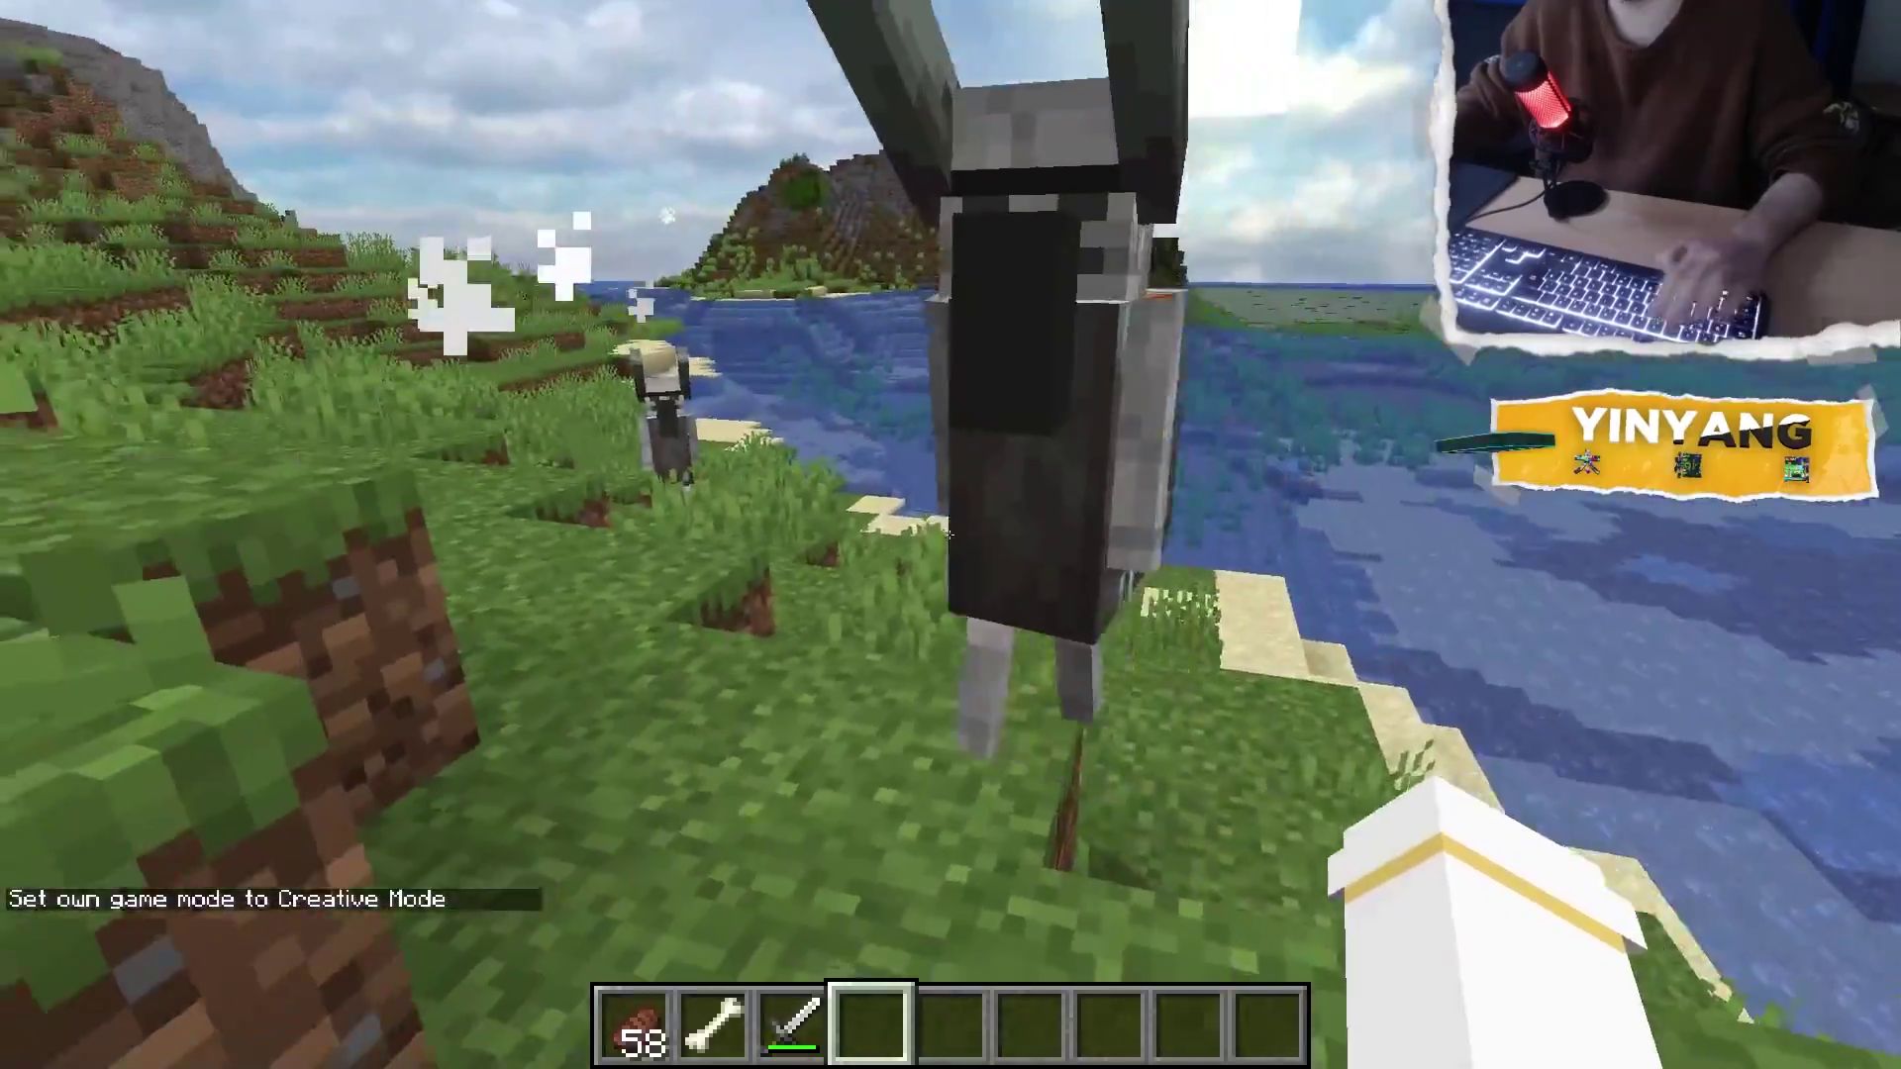
# Switch to Survival Mode, mount the hybrid mob and ride it with the bone in hand, viewing the ride in third person
pyautogui.hotkey('F3', 'F4')
pyautogui.rightClick(950, 535)
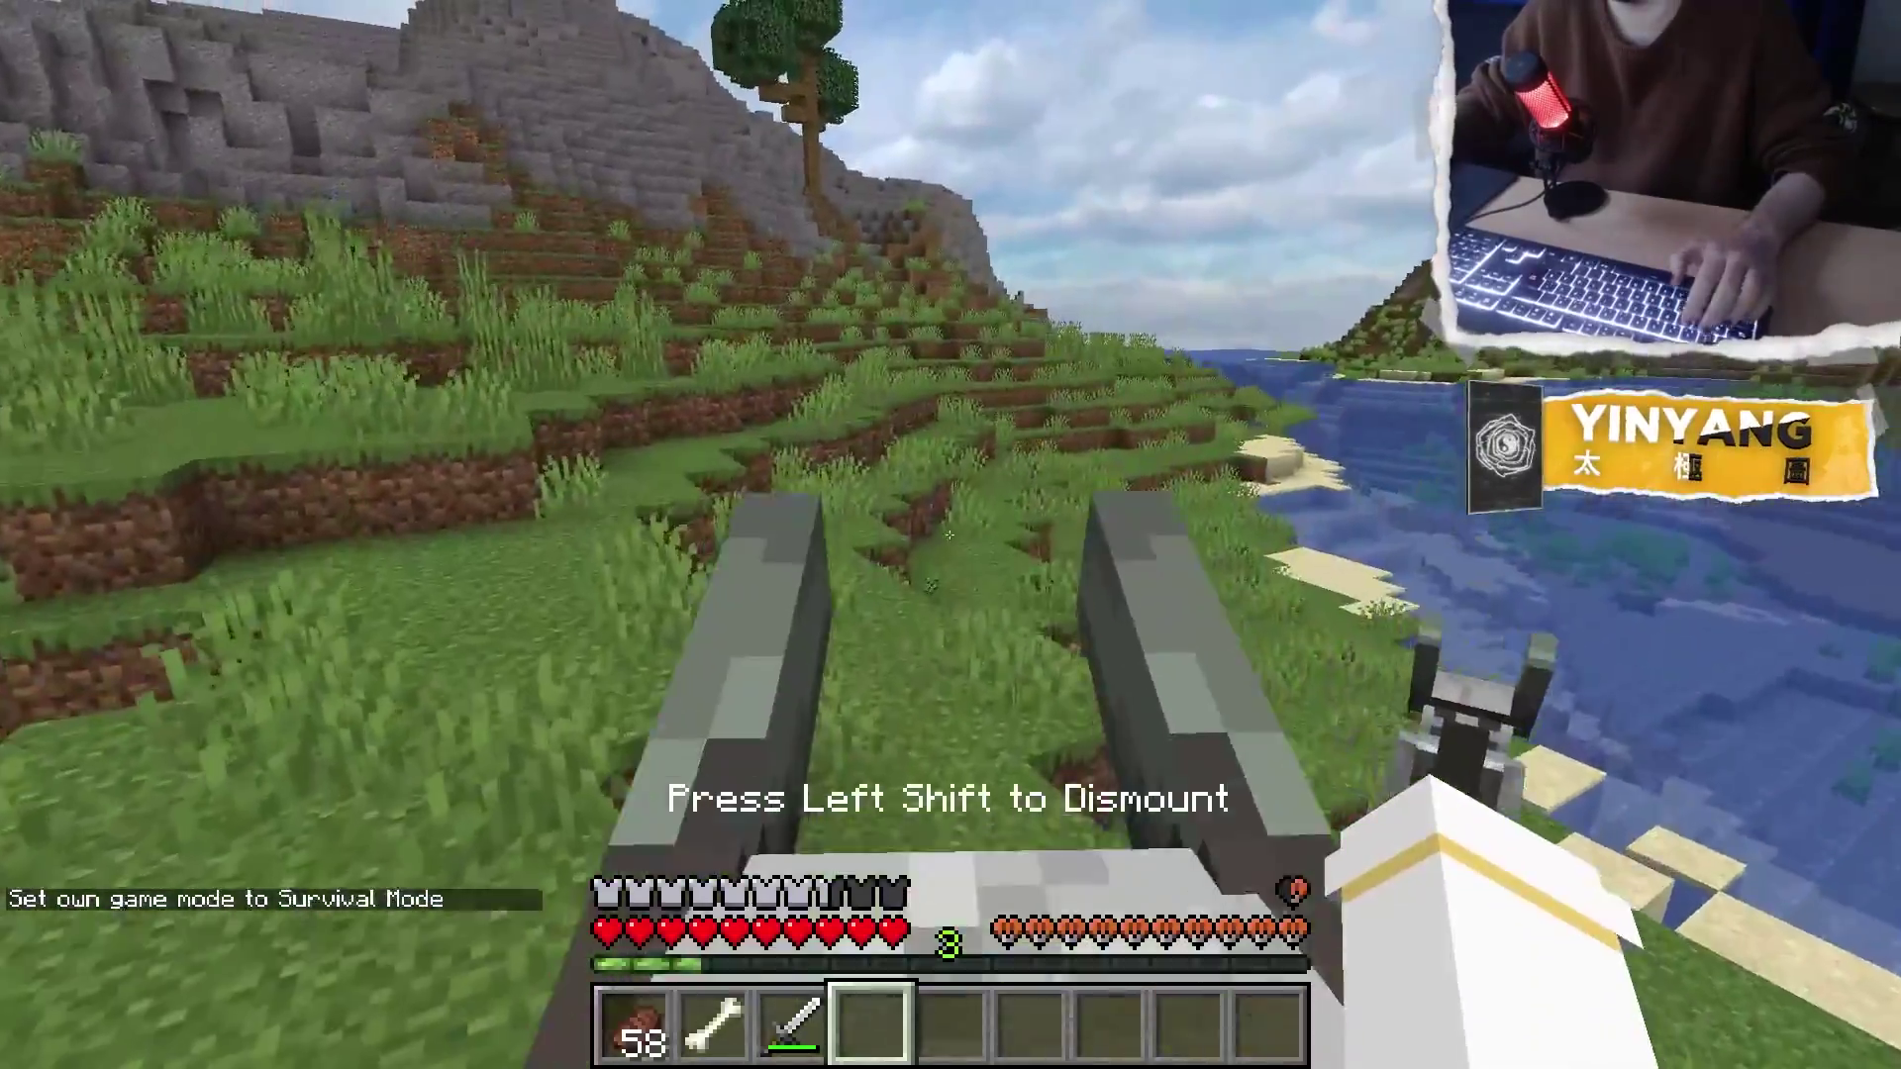
pyautogui.press('2')
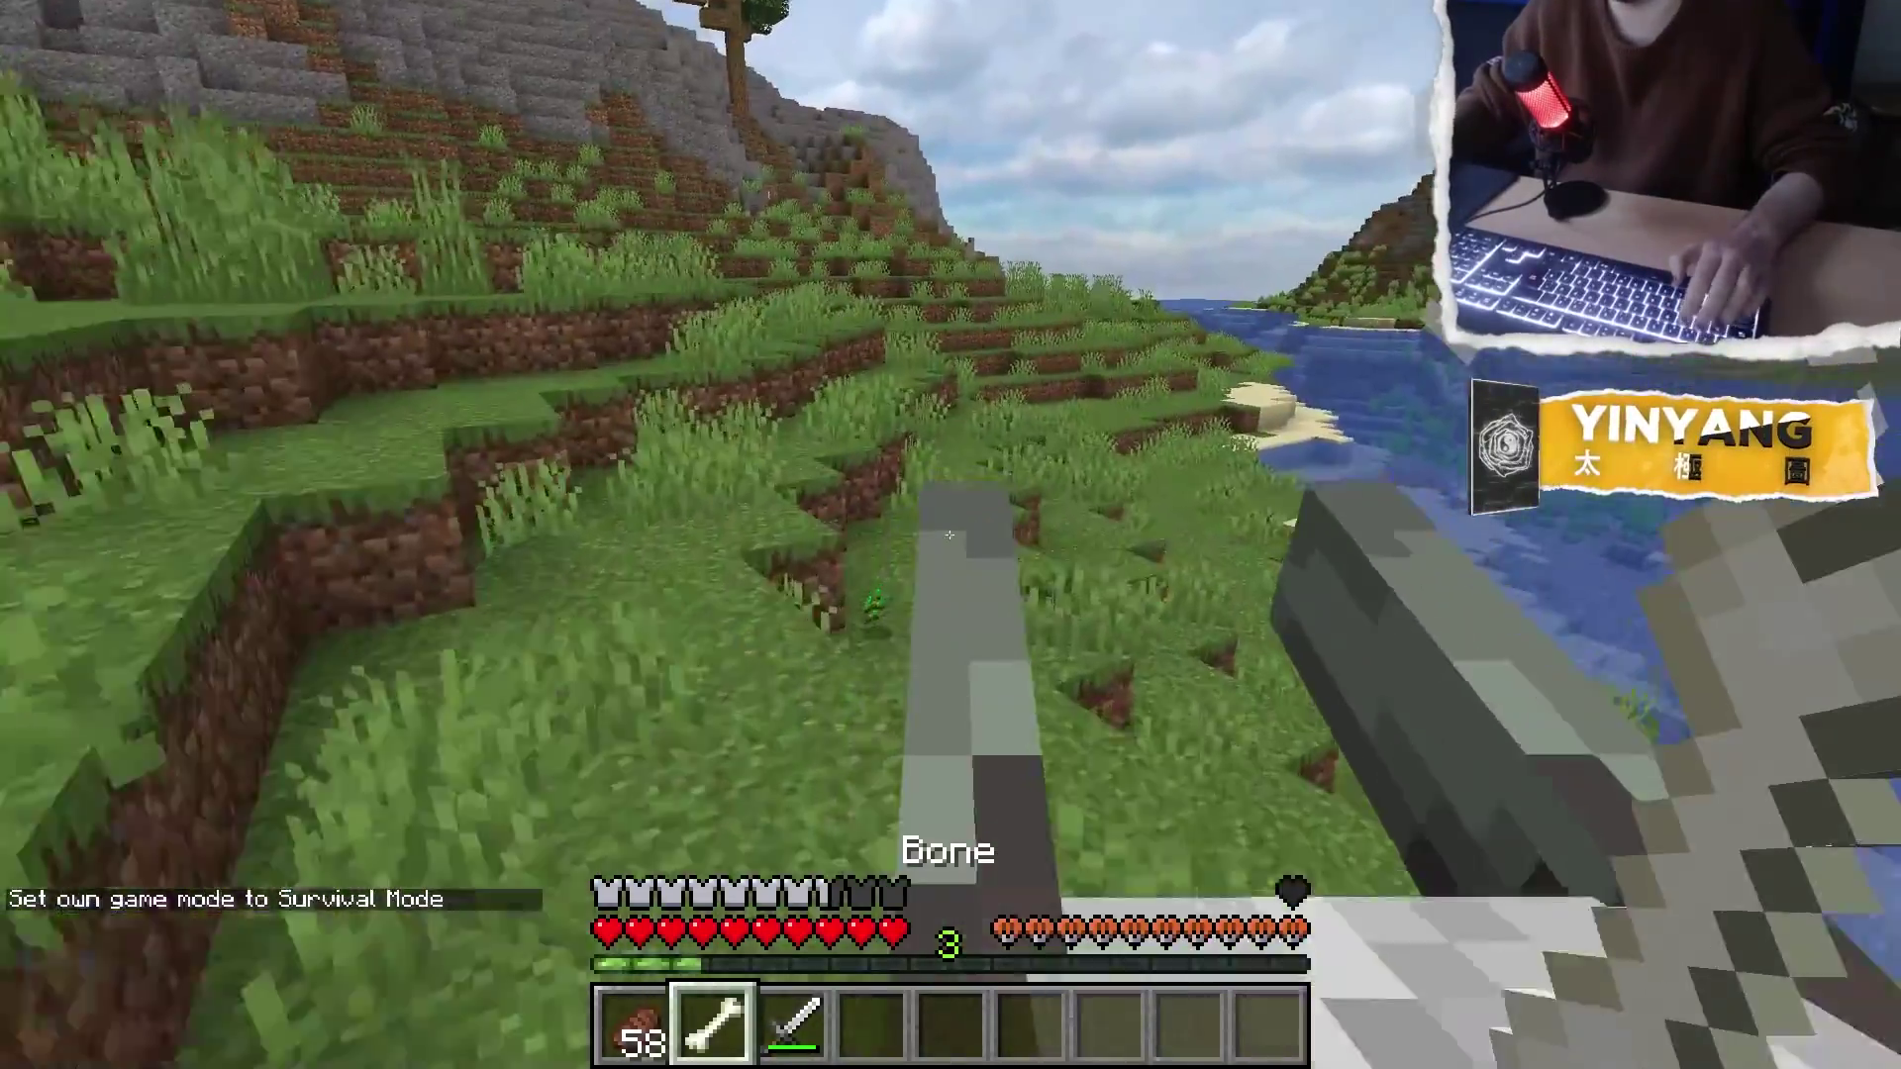
pyautogui.press('F5')
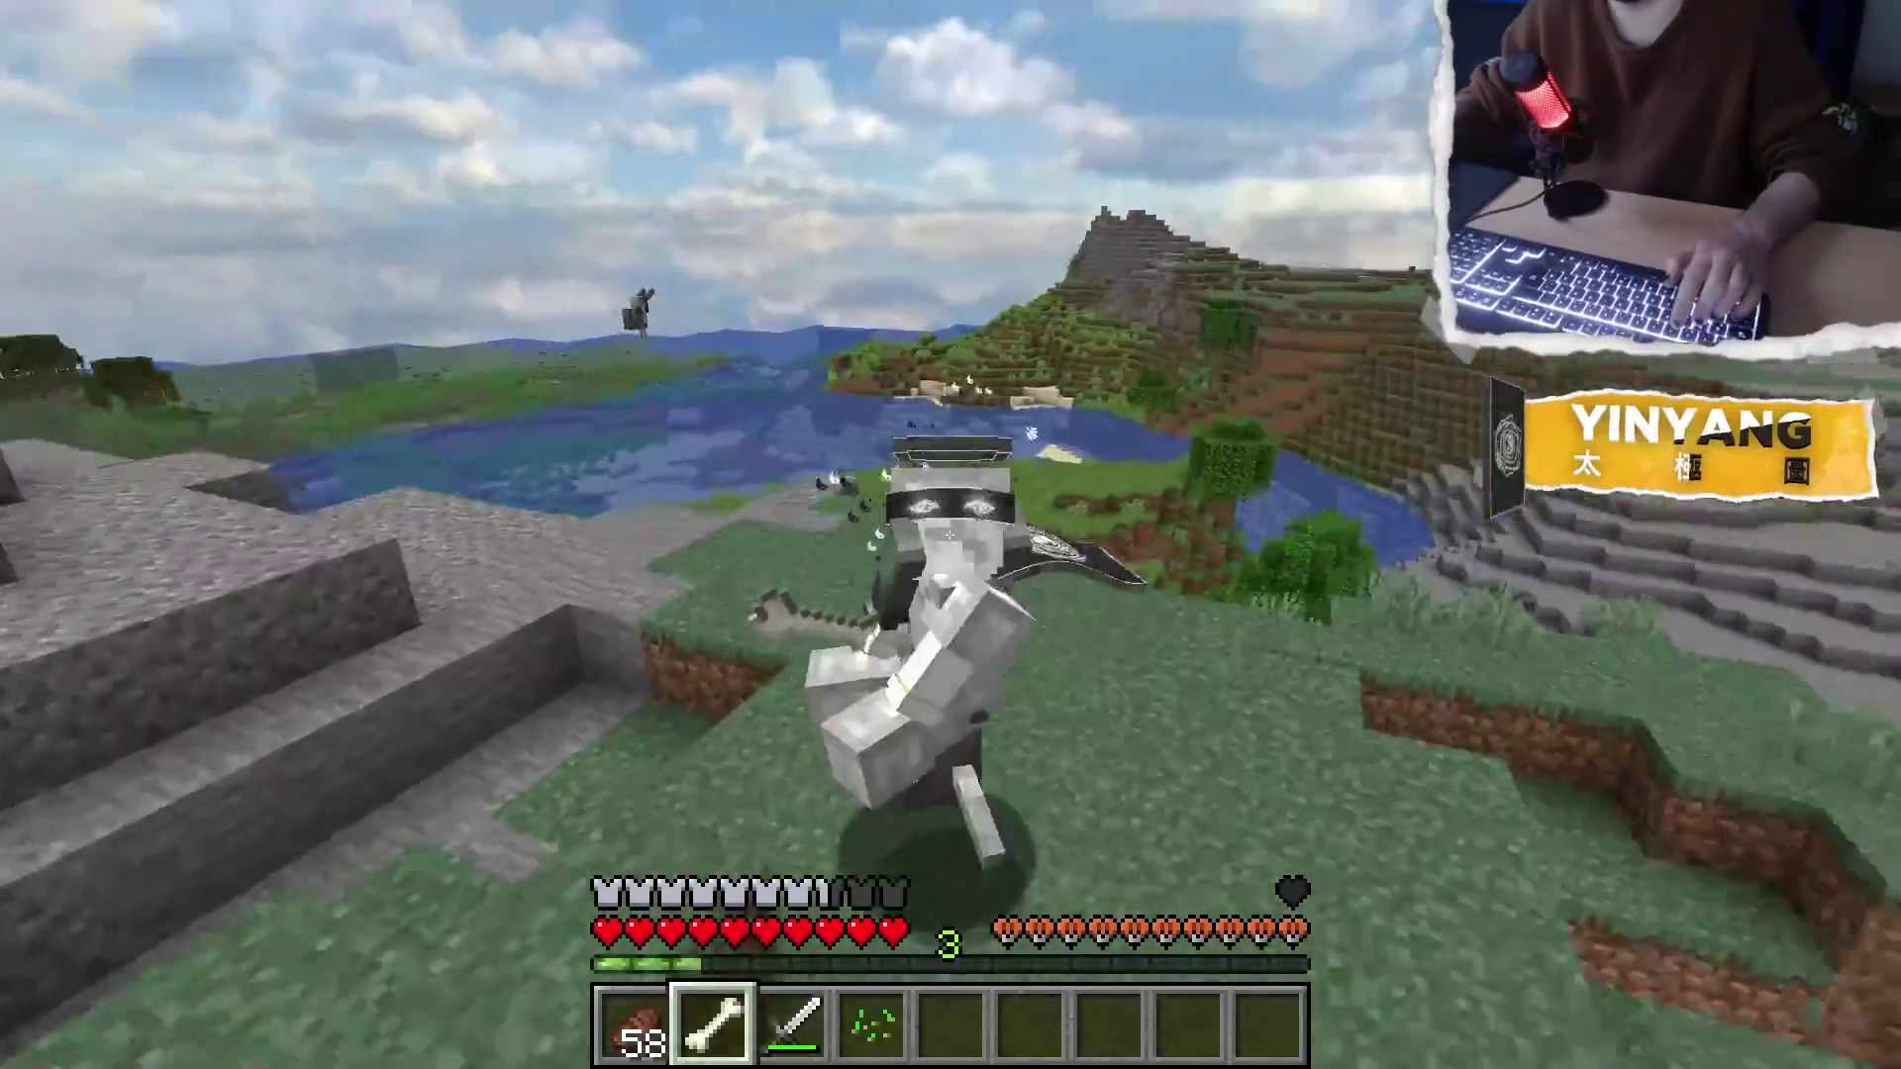
pyautogui.press('F5')
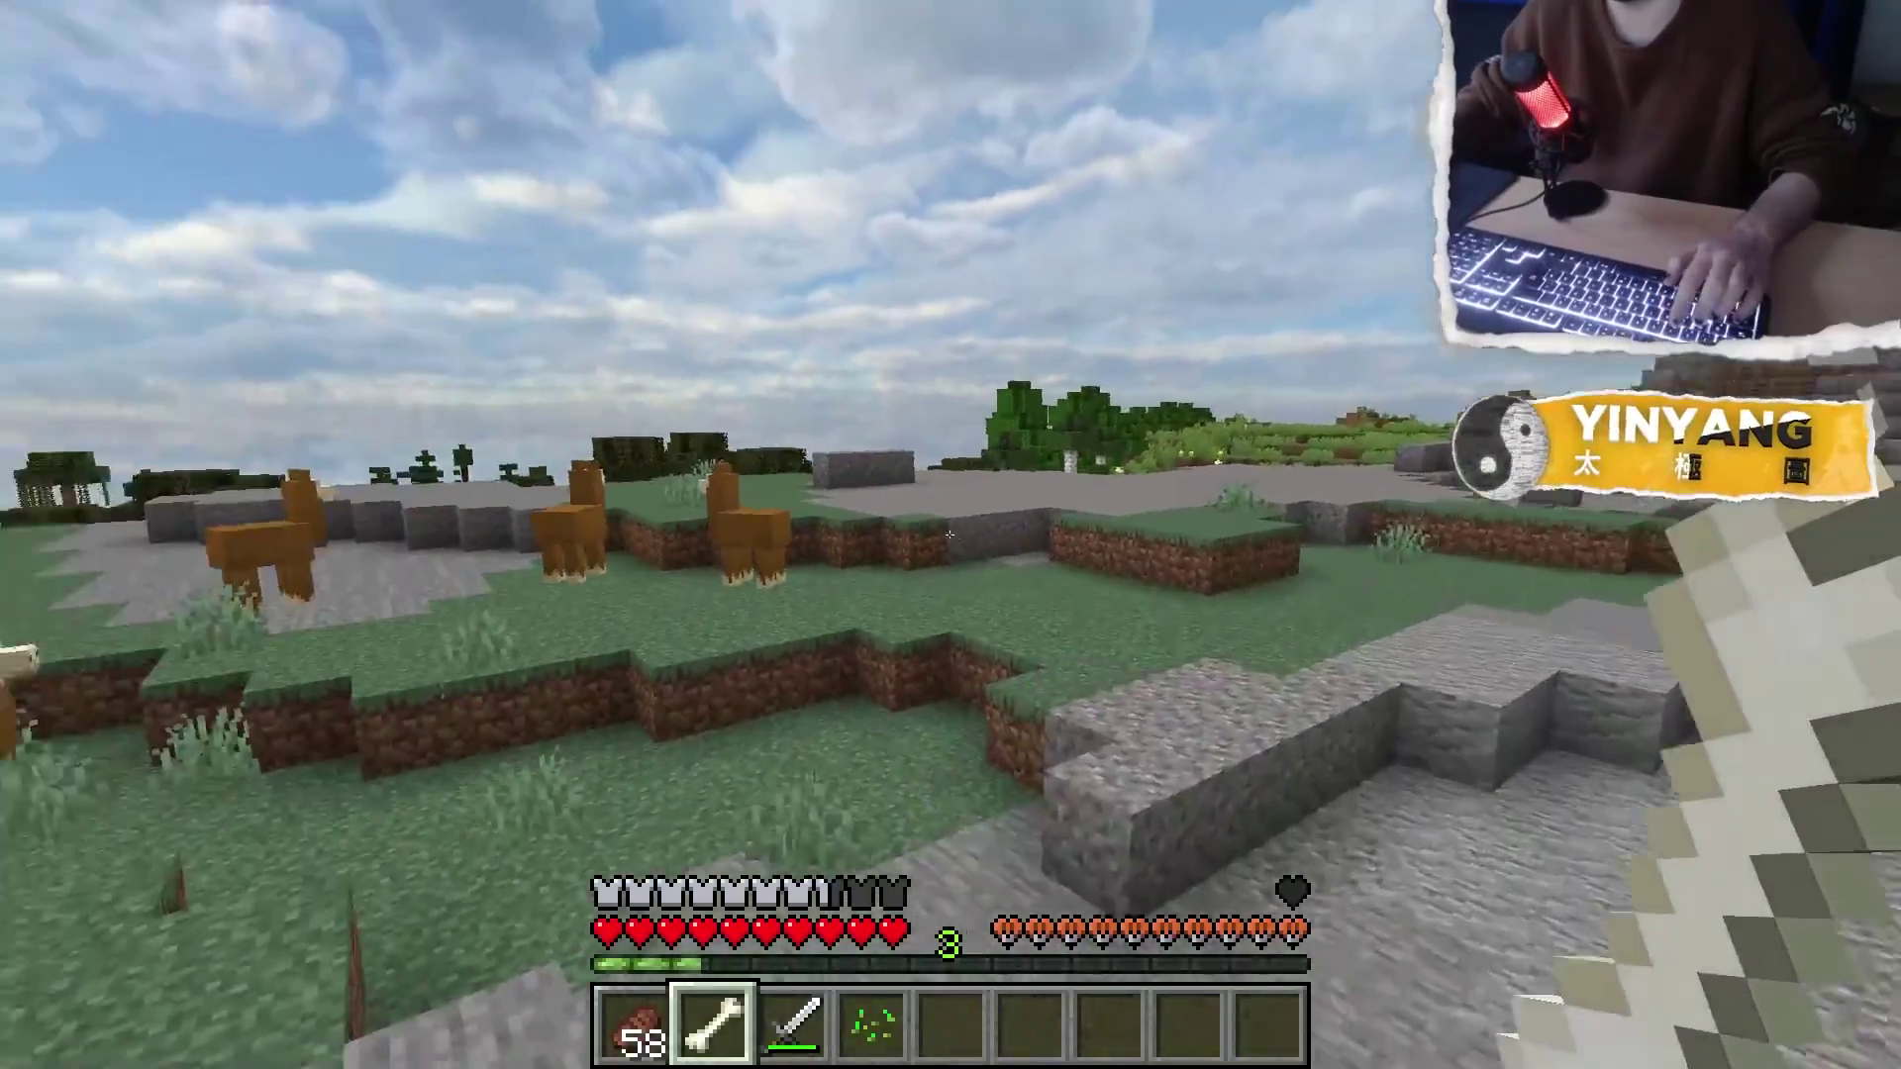
# Bring the hybrid mob to the llamas, checking it from the different camera perspectives, and ready the iron sword
pyautogui.press('F5')
pyautogui.press('F5')
pyautogui.press('F5')
pyautogui.press('3')
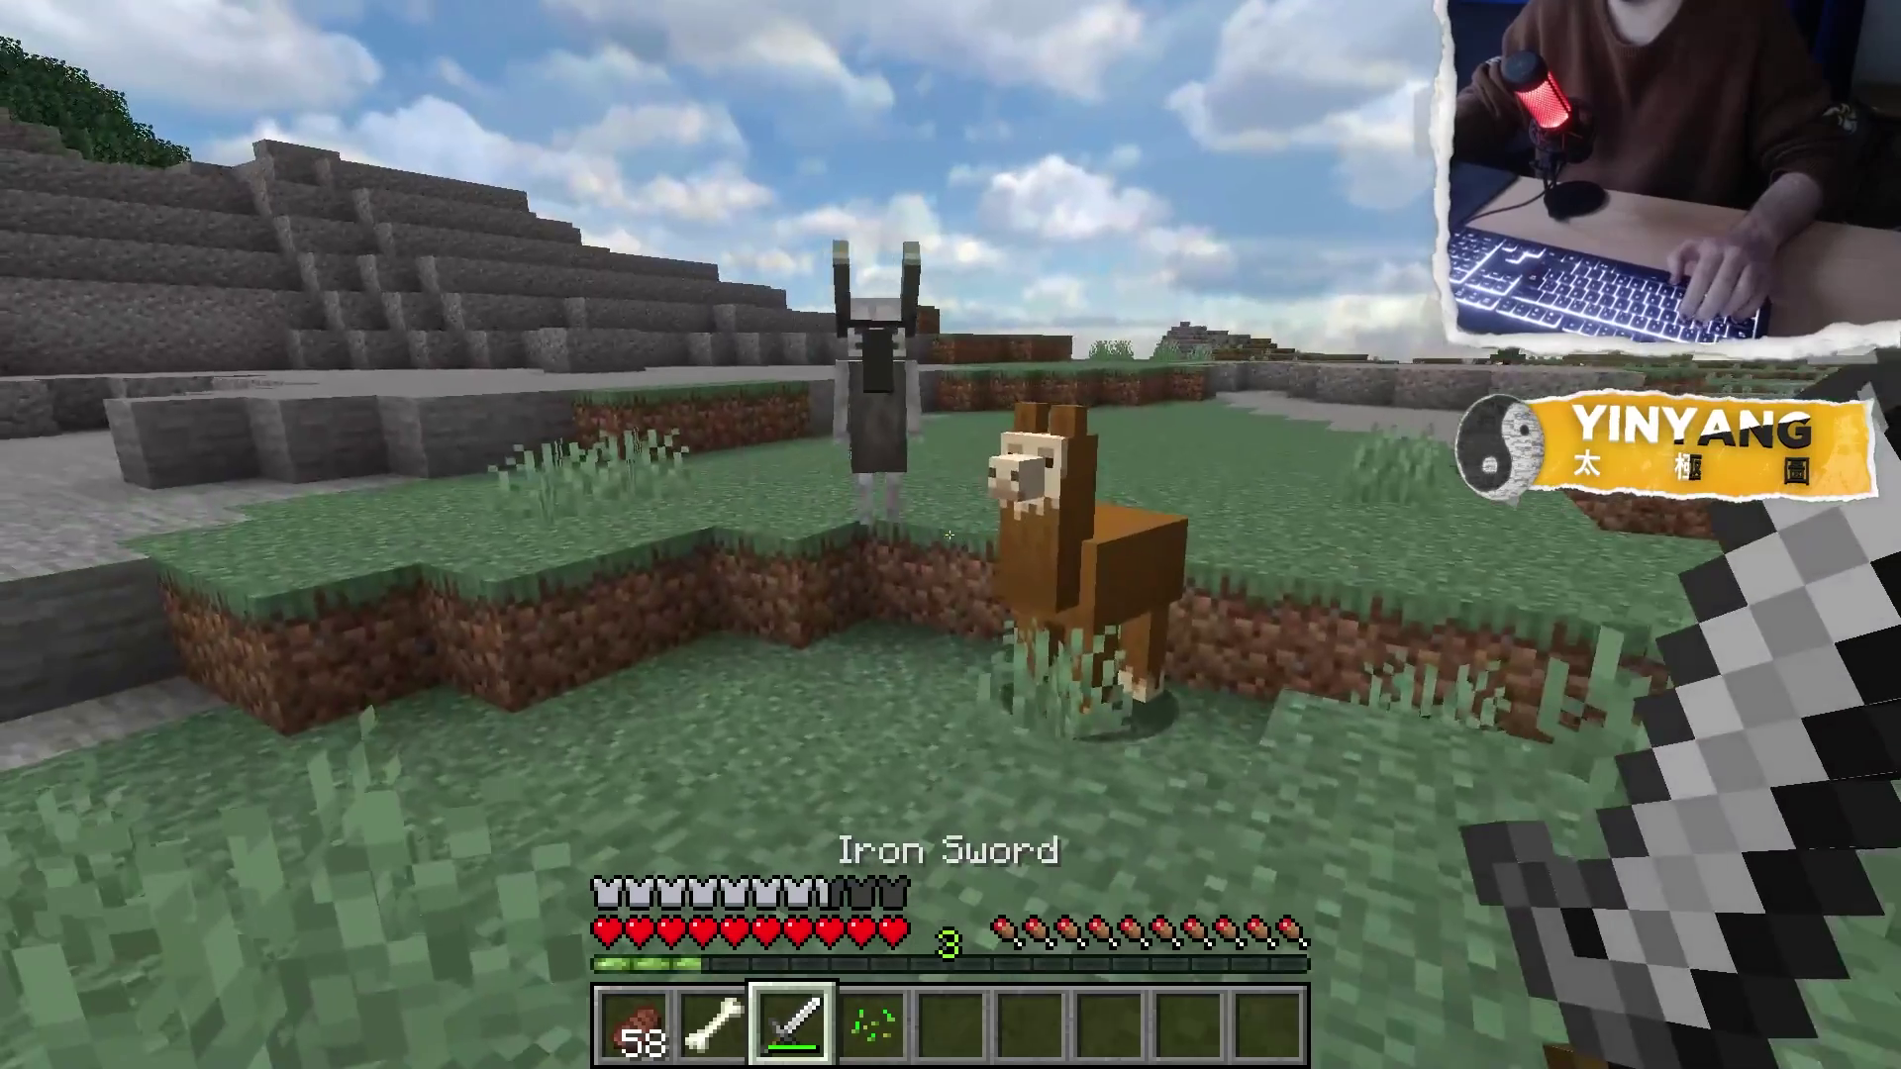
pyautogui.press('6')
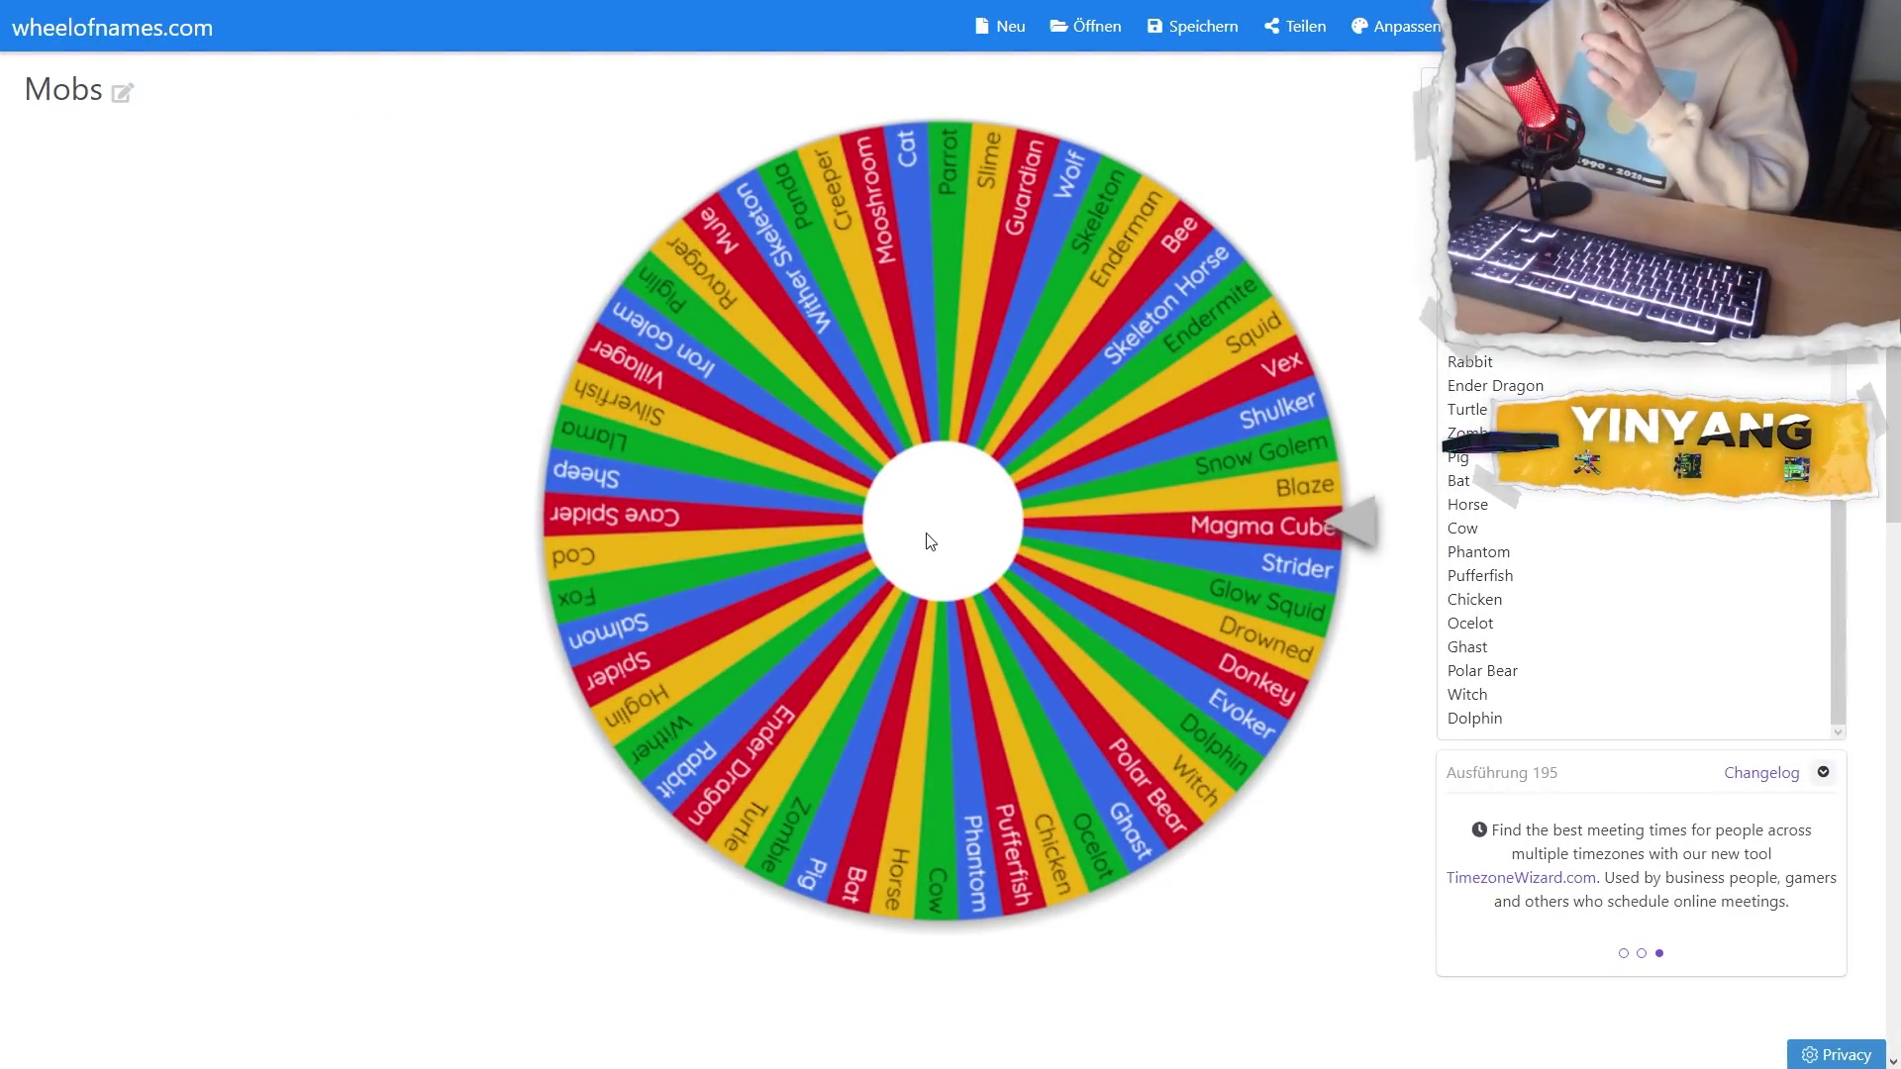
# Spin the mob wheel three times to draw Snow Golem, Guardian and Shulker, removing the Snow Golem and Shulker entries
pyautogui.click(931, 542)
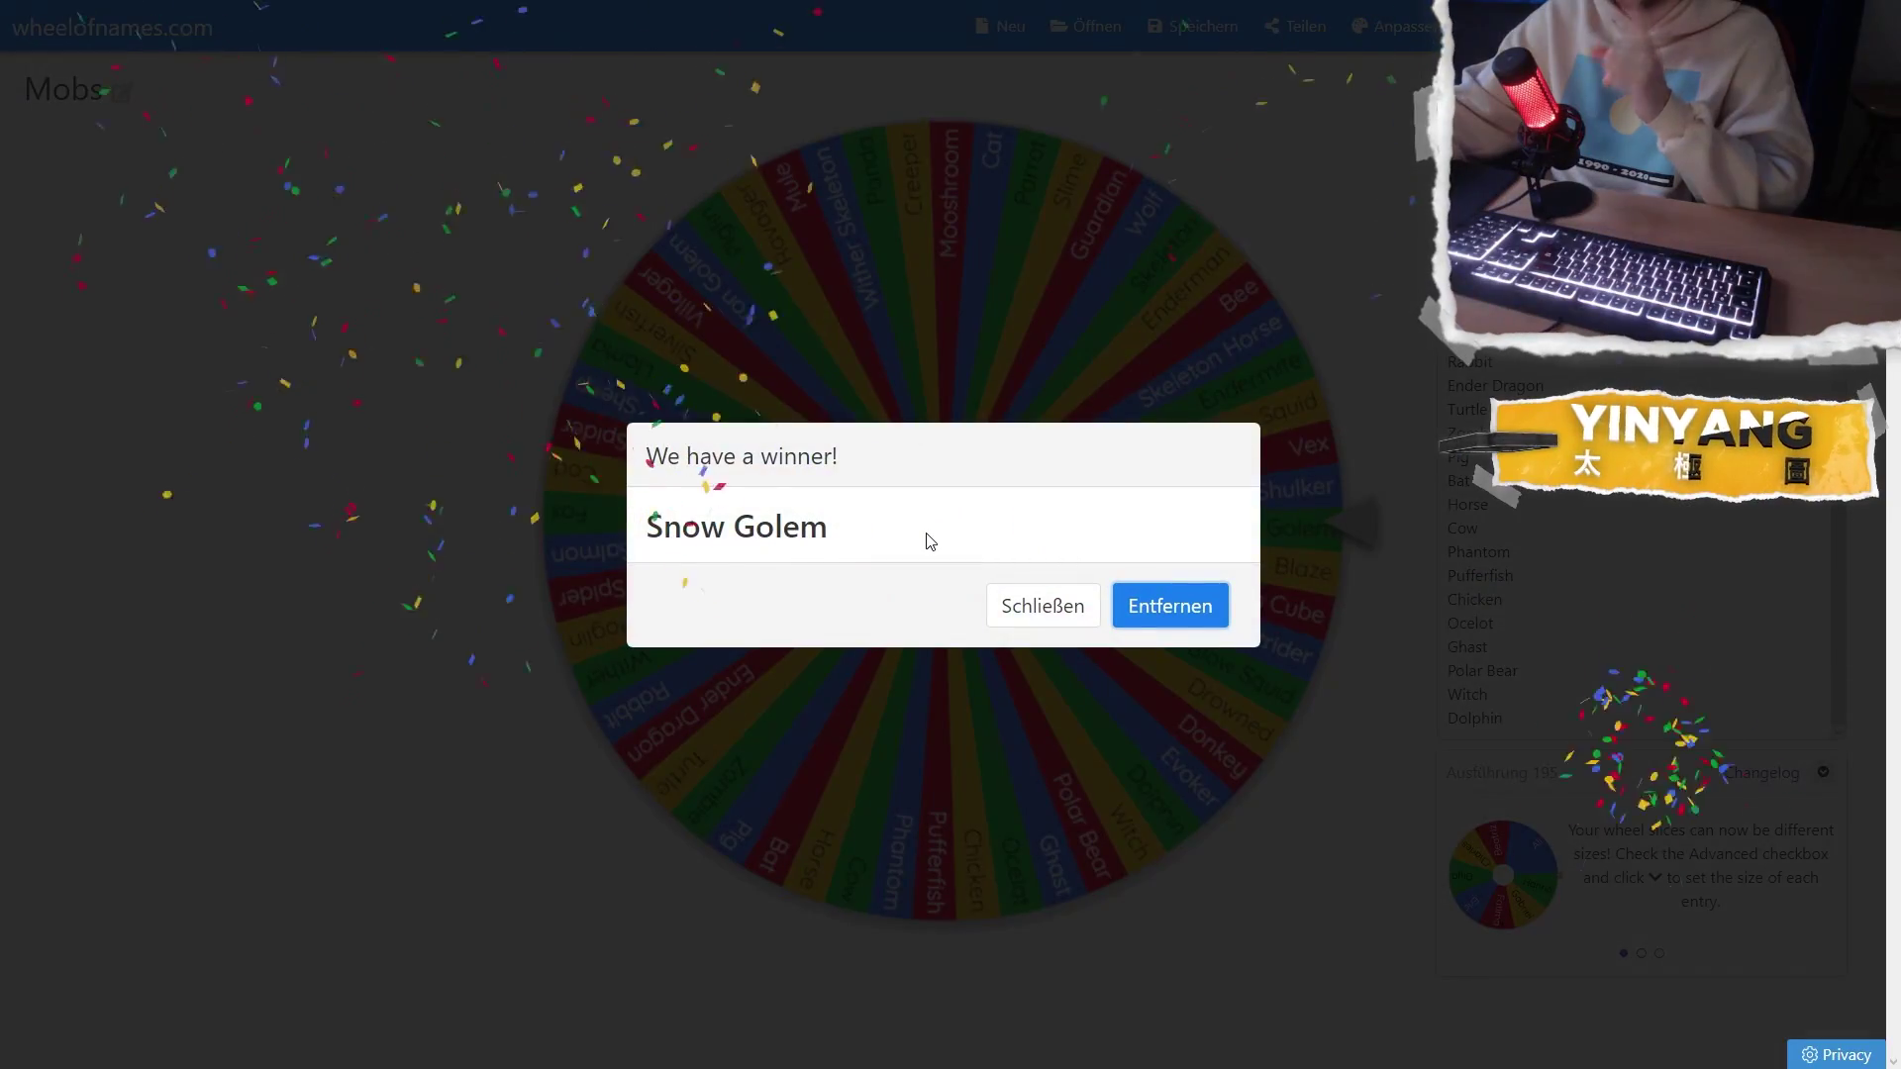
pyautogui.press('Return')
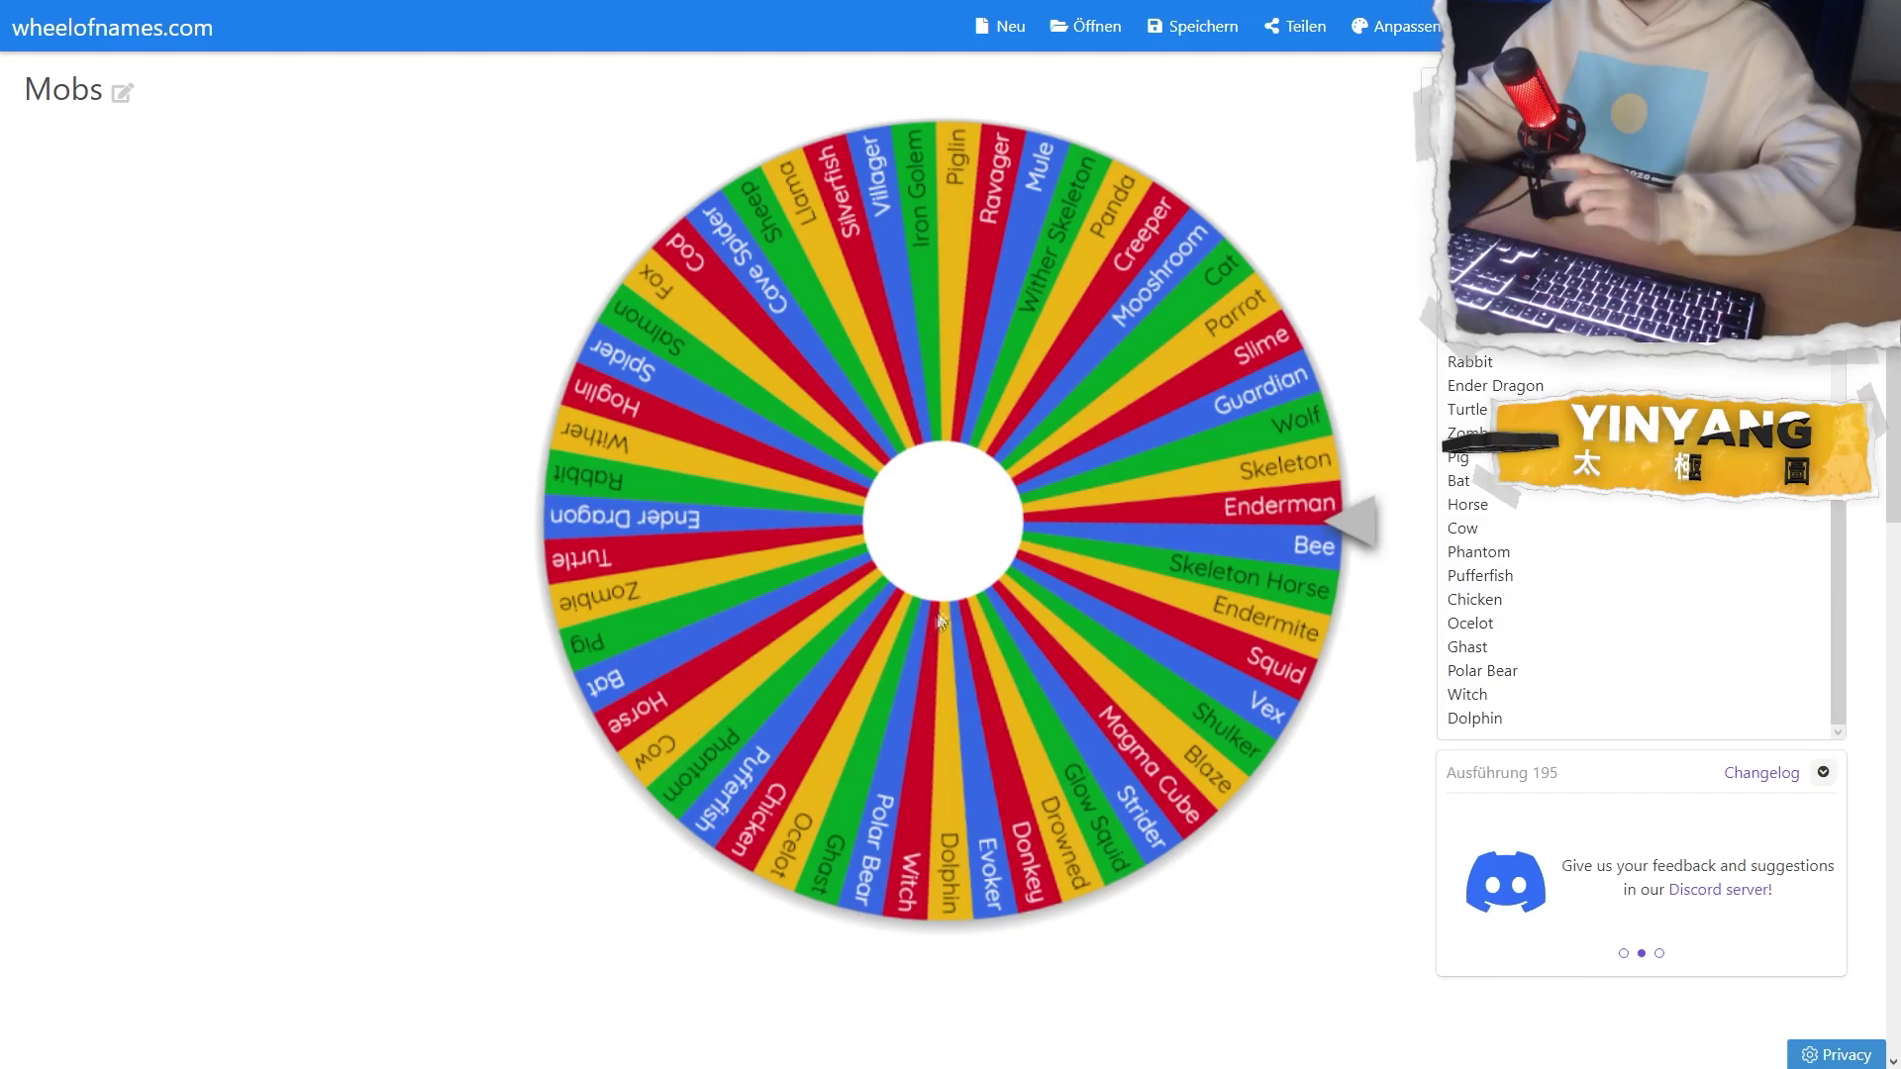
pyautogui.click(922, 545)
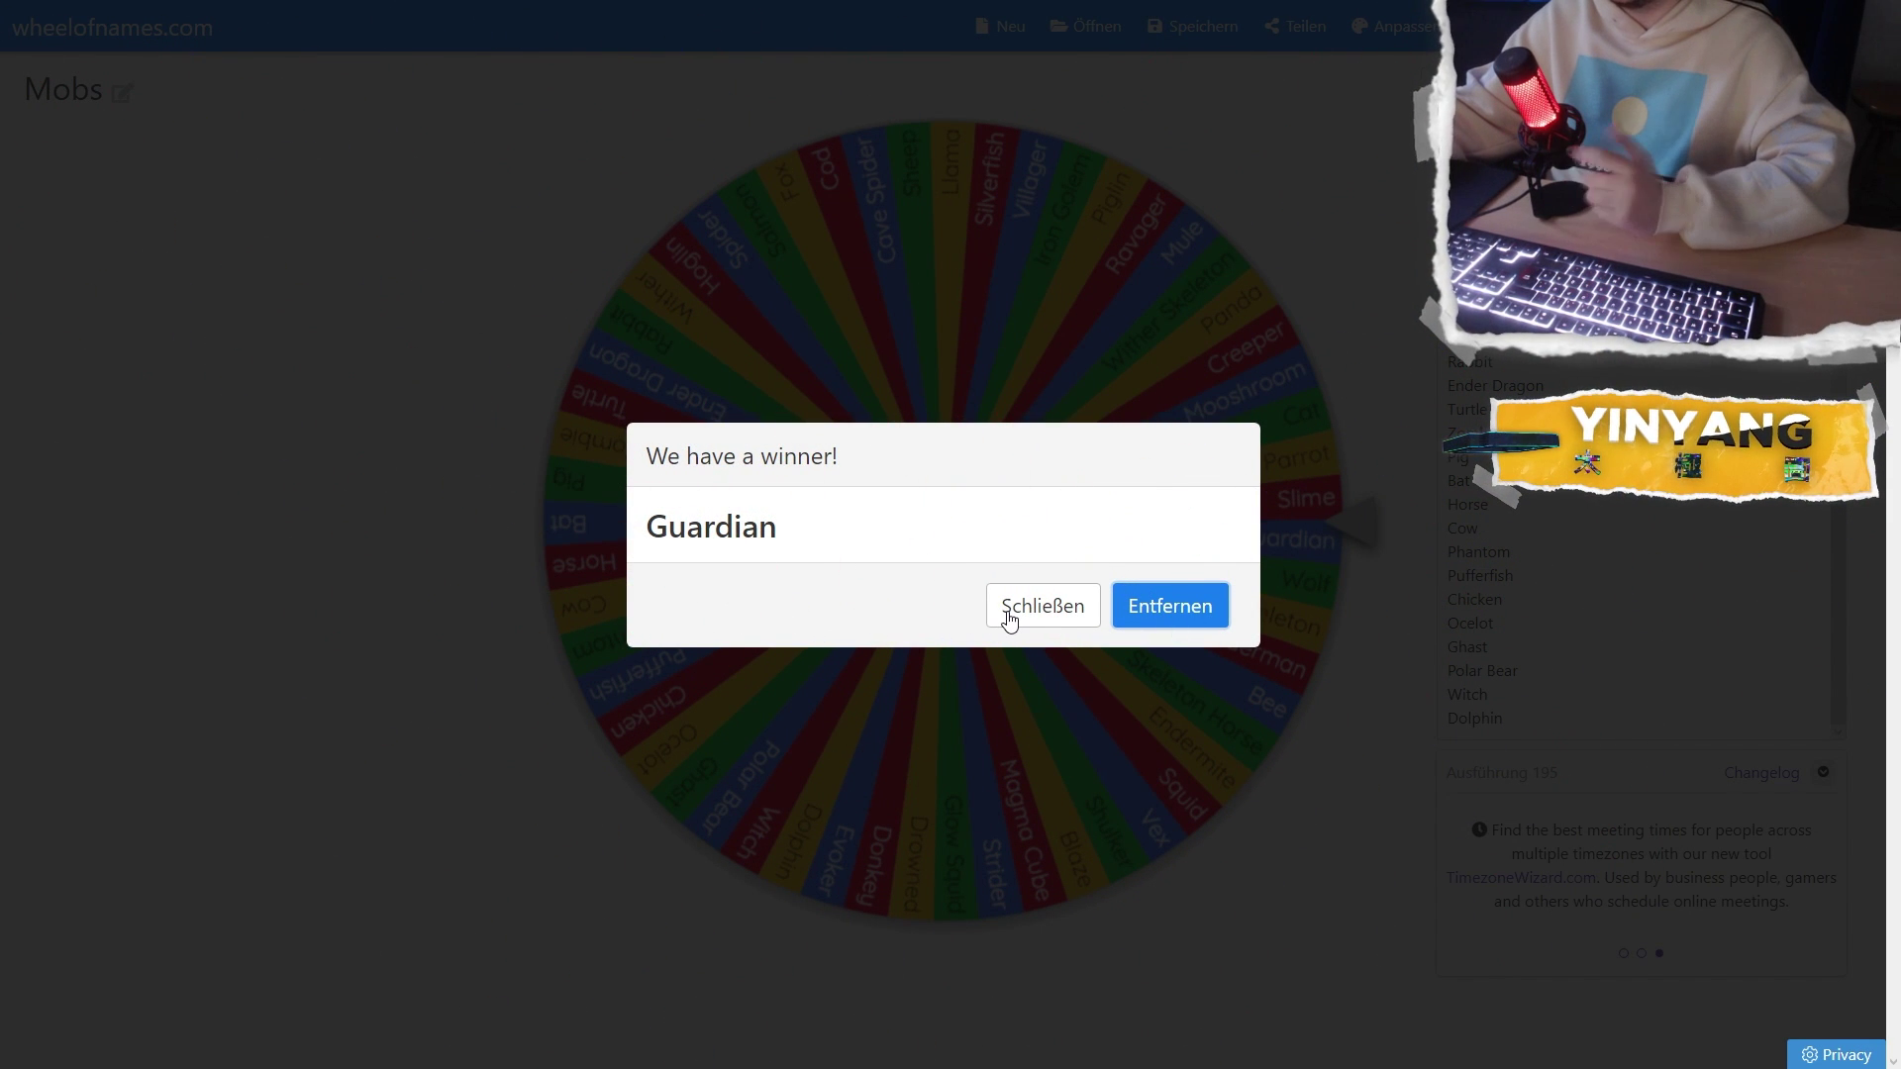
pyautogui.click(1011, 621)
pyautogui.click(955, 551)
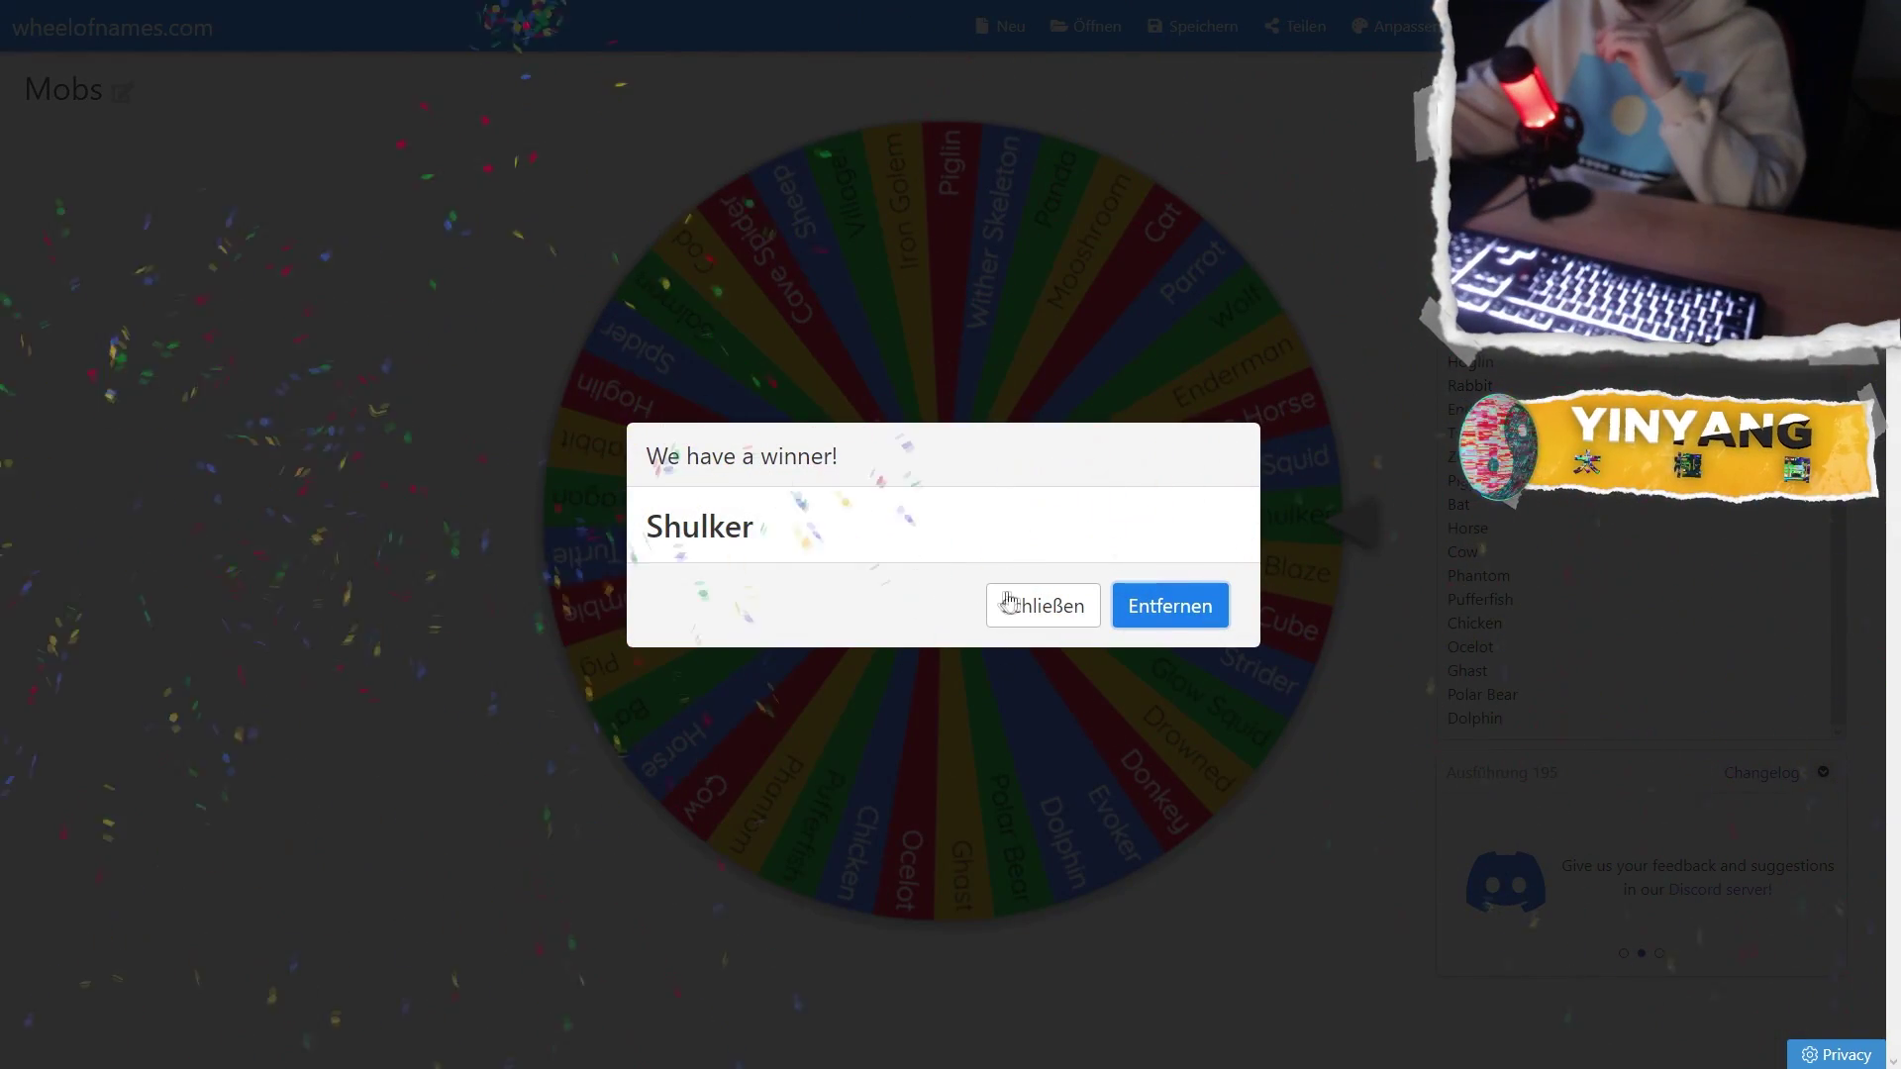
pyautogui.click(1150, 611)
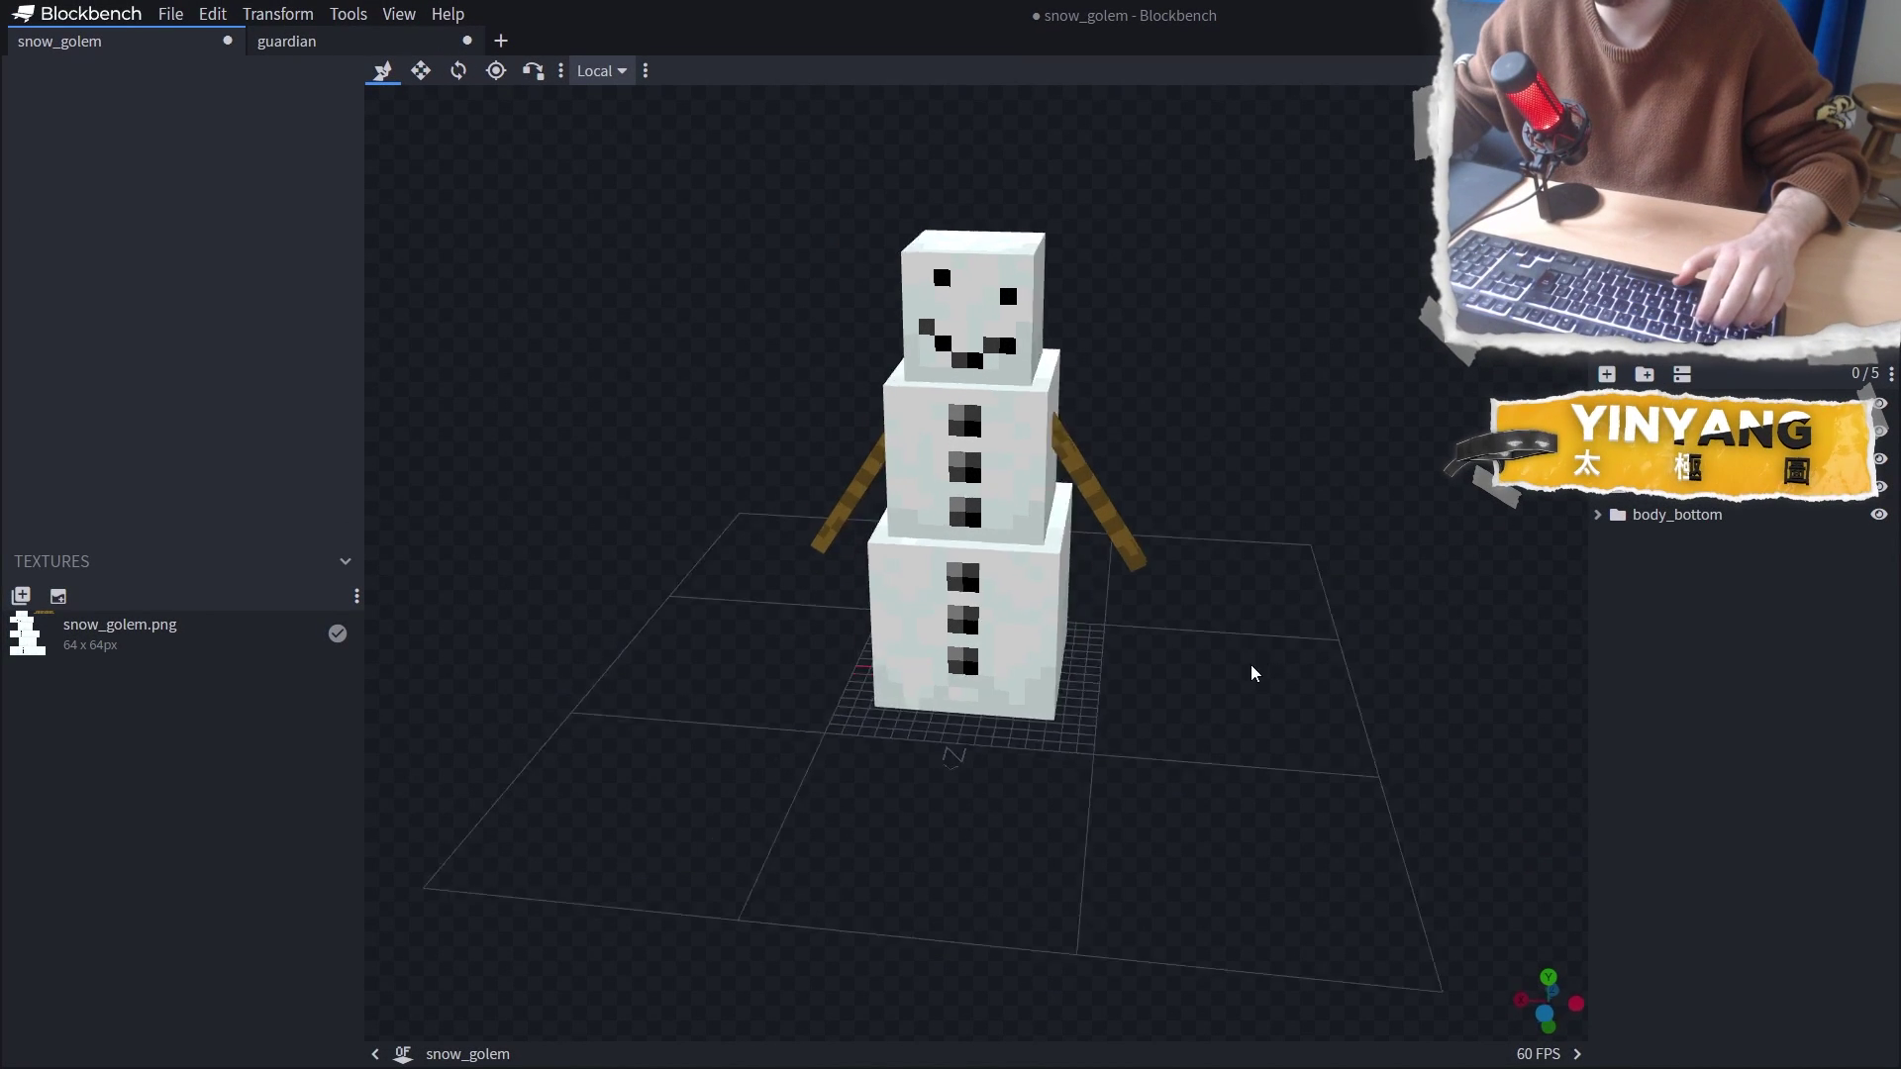
# Switch to Blockbench and examine the snow_golem and guardian models from several sides to compare their parts
pyautogui.moveTo(1251, 665)
pyautogui.mouseDown()
pyautogui.moveTo(1178, 647)
pyautogui.moveTo(1259, 678)
pyautogui.moveTo(1222, 650)
pyautogui.mouseUp()
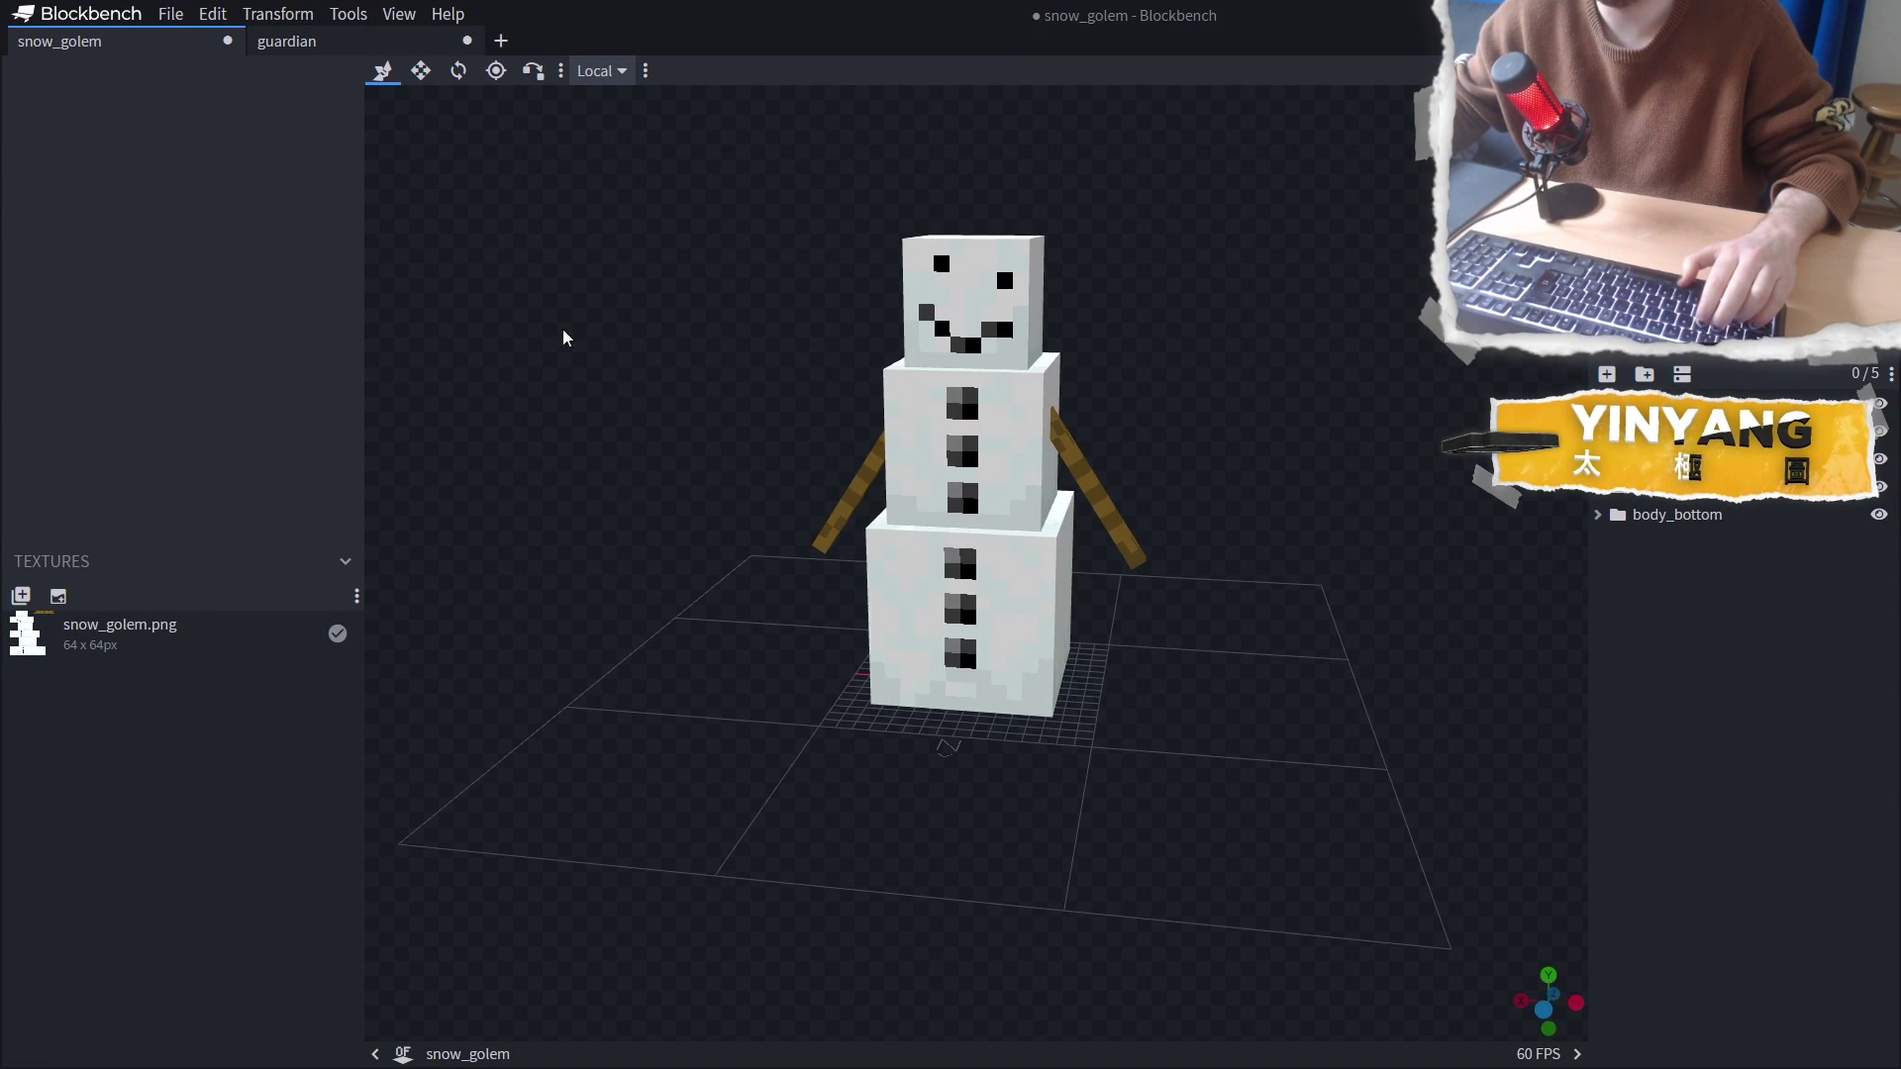
pyautogui.click(290, 41)
pyautogui.moveTo(902, 456); pyautogui.dragTo(754, 430)
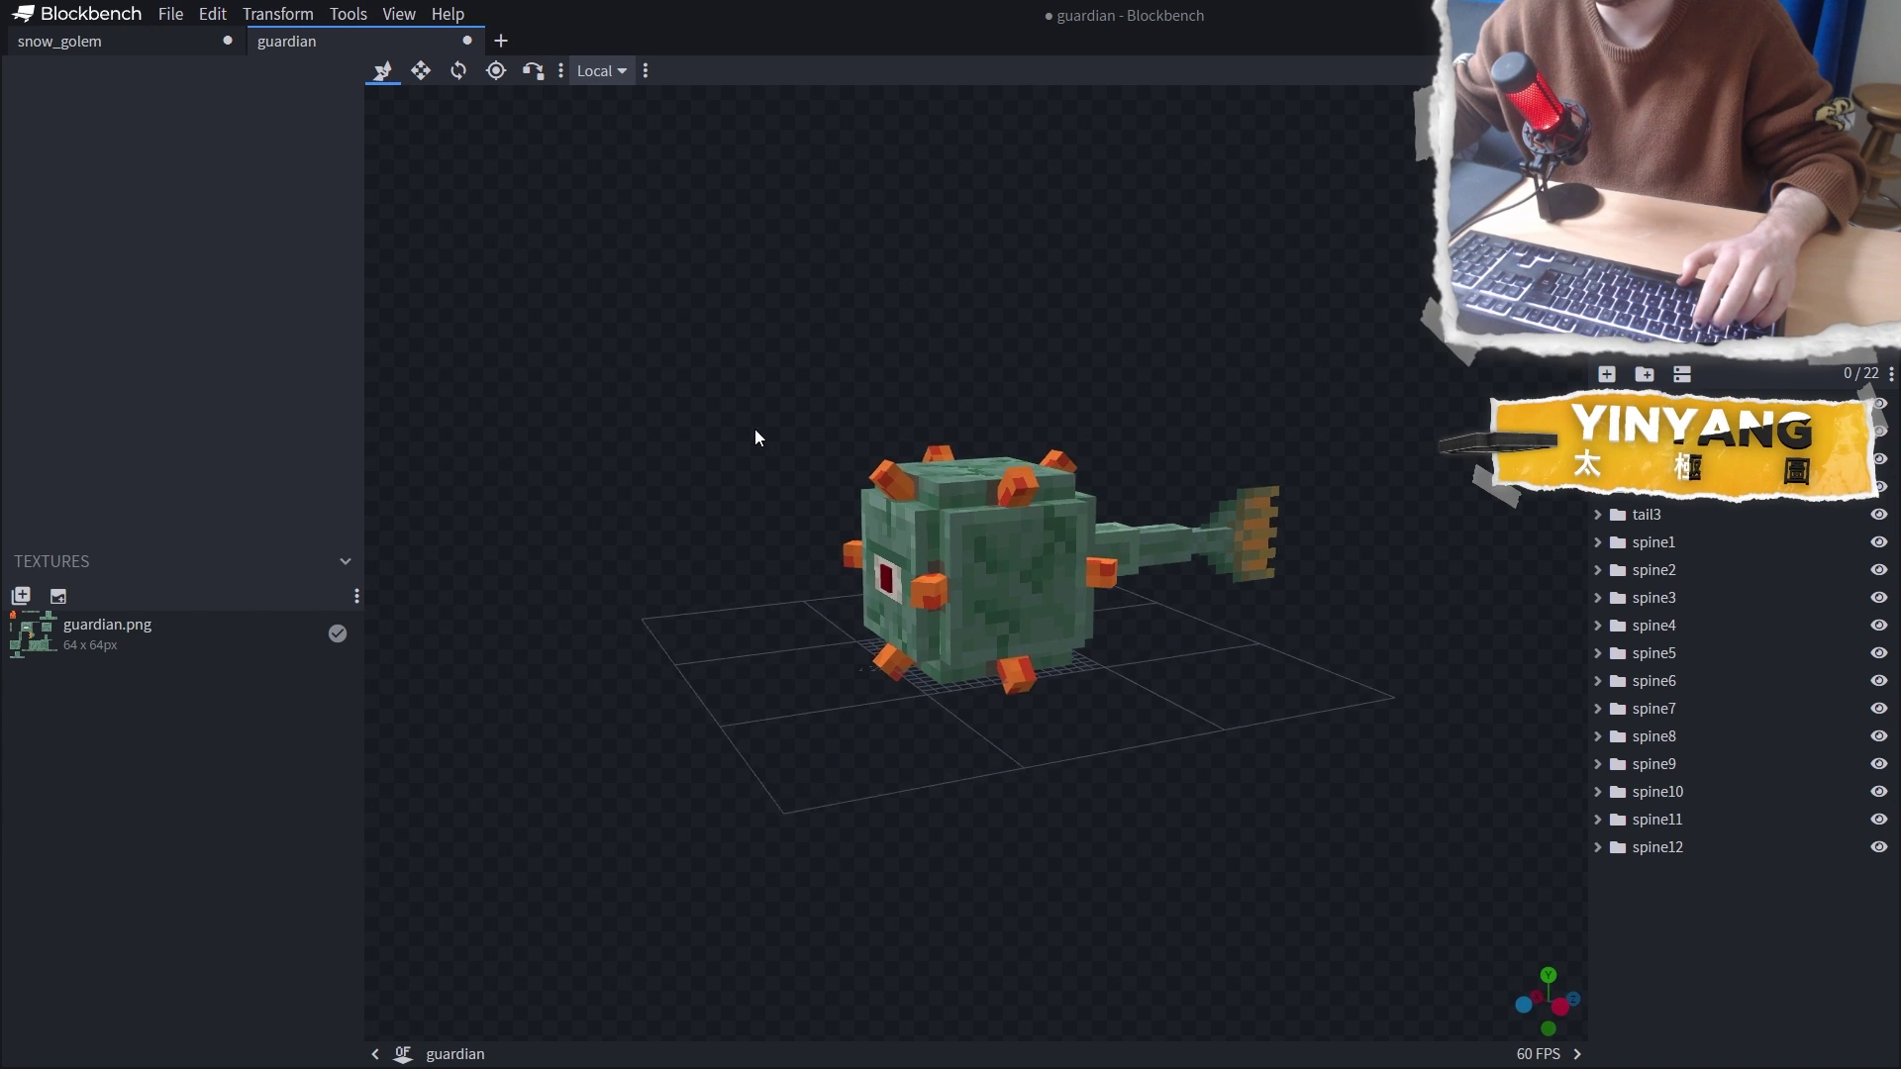
pyautogui.scroll(5, 1024, 534)
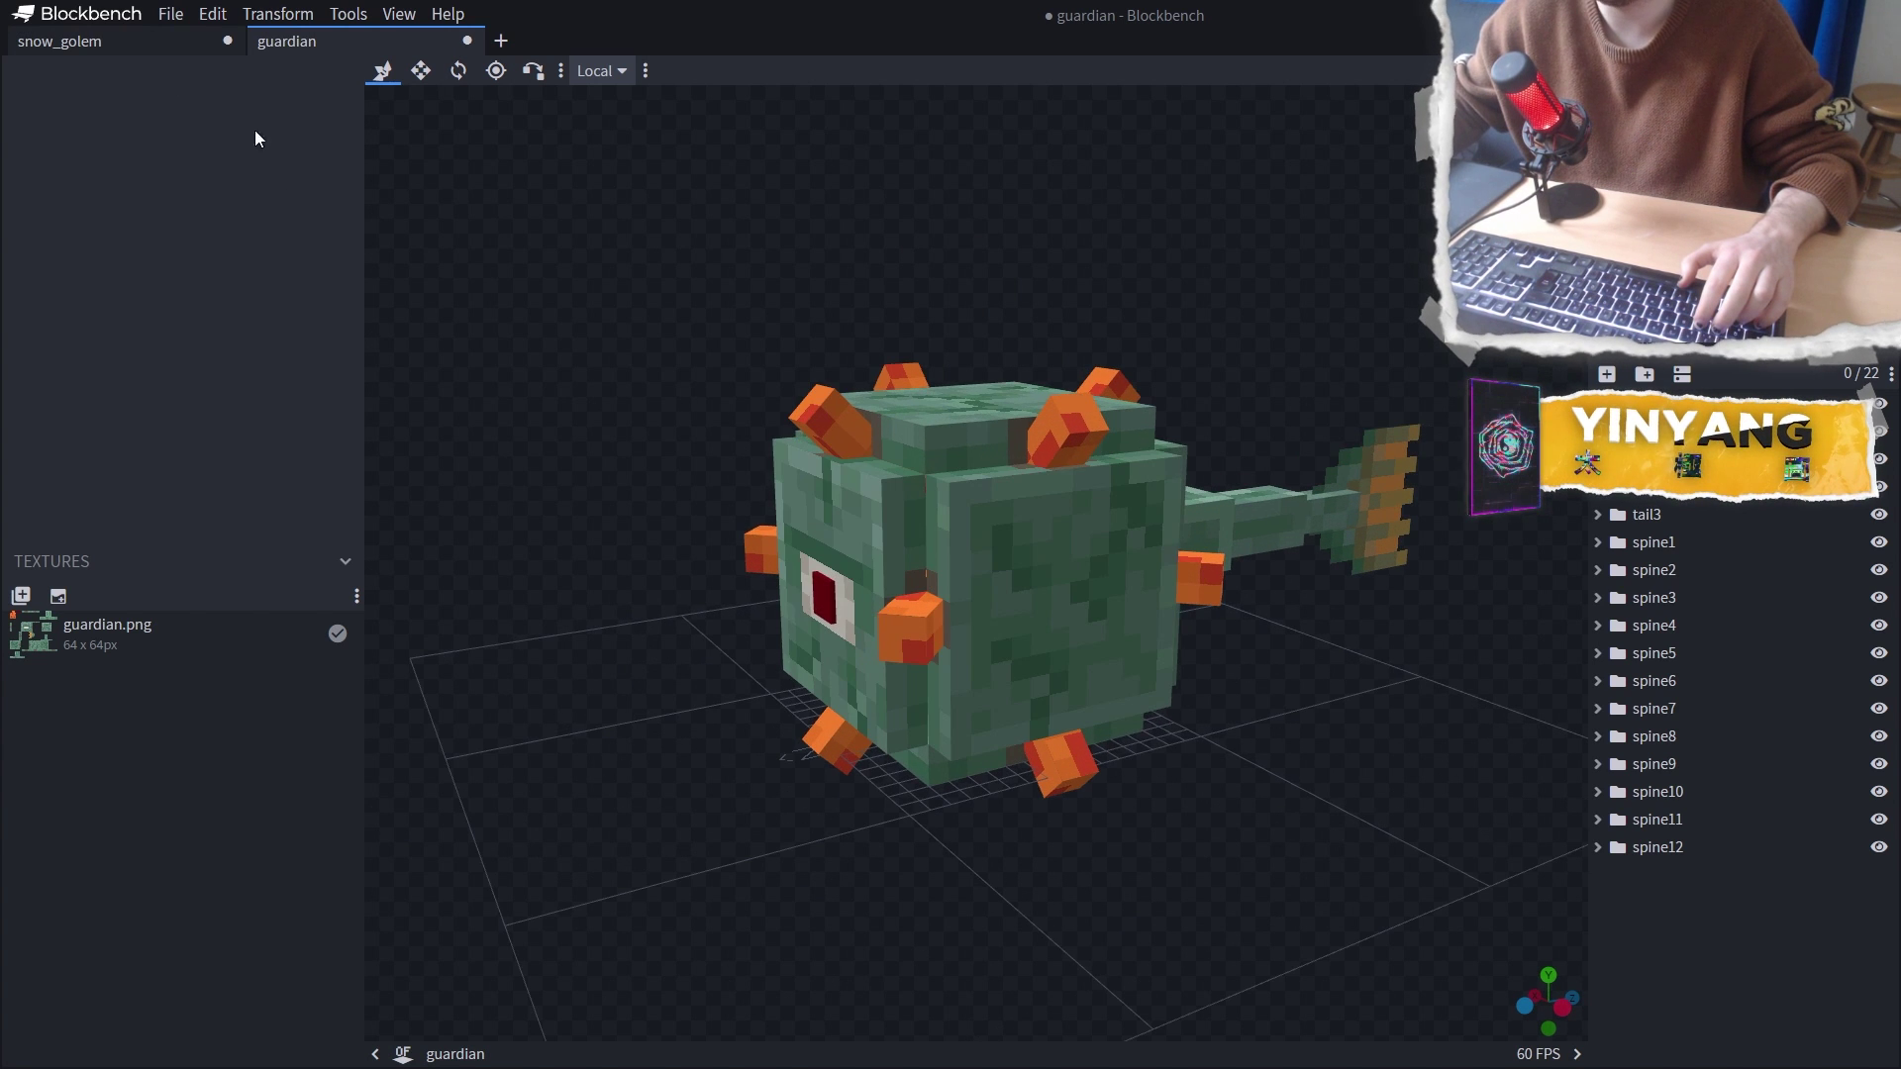
pyautogui.click(169, 46)
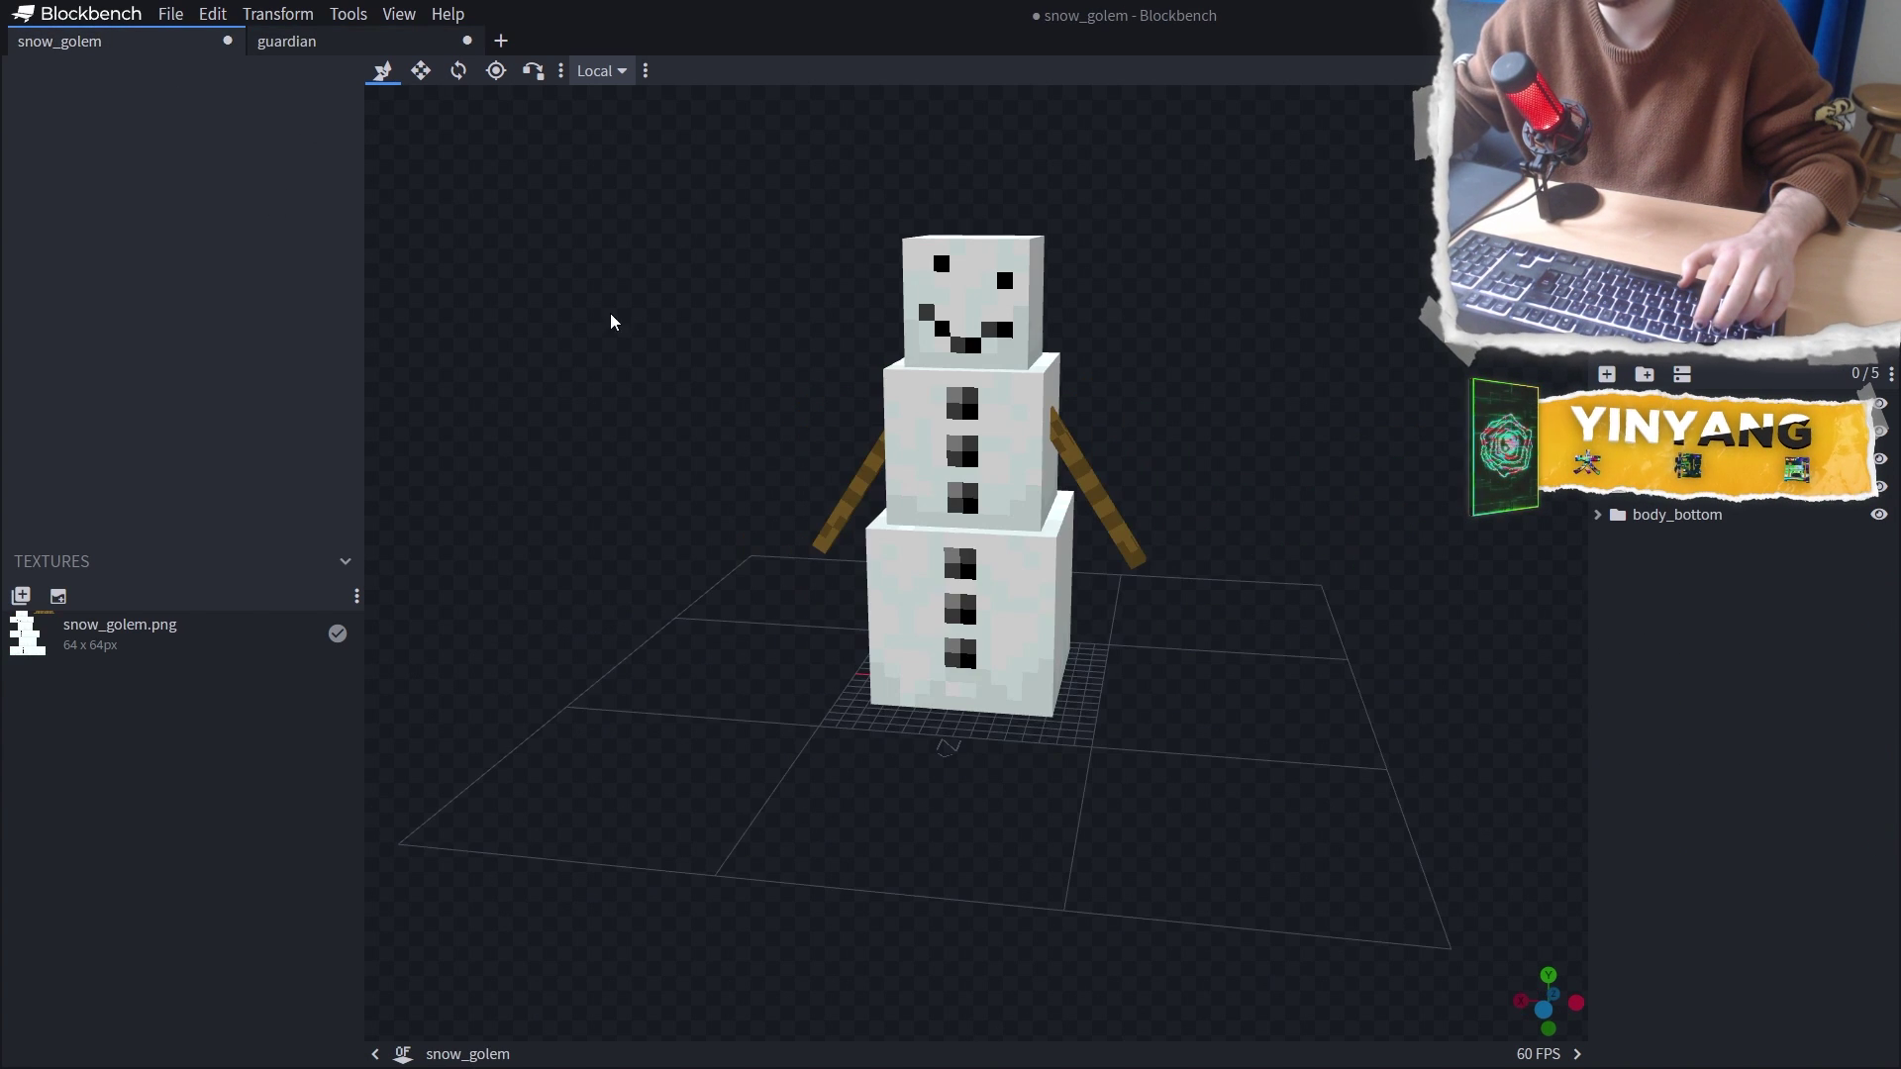
pyautogui.moveTo(607, 319); pyautogui.dragTo(1023, 656)
pyautogui.click(320, 48)
pyautogui.moveTo(410, 133); pyautogui.dragTo(629, 275)
pyautogui.click(174, 46)
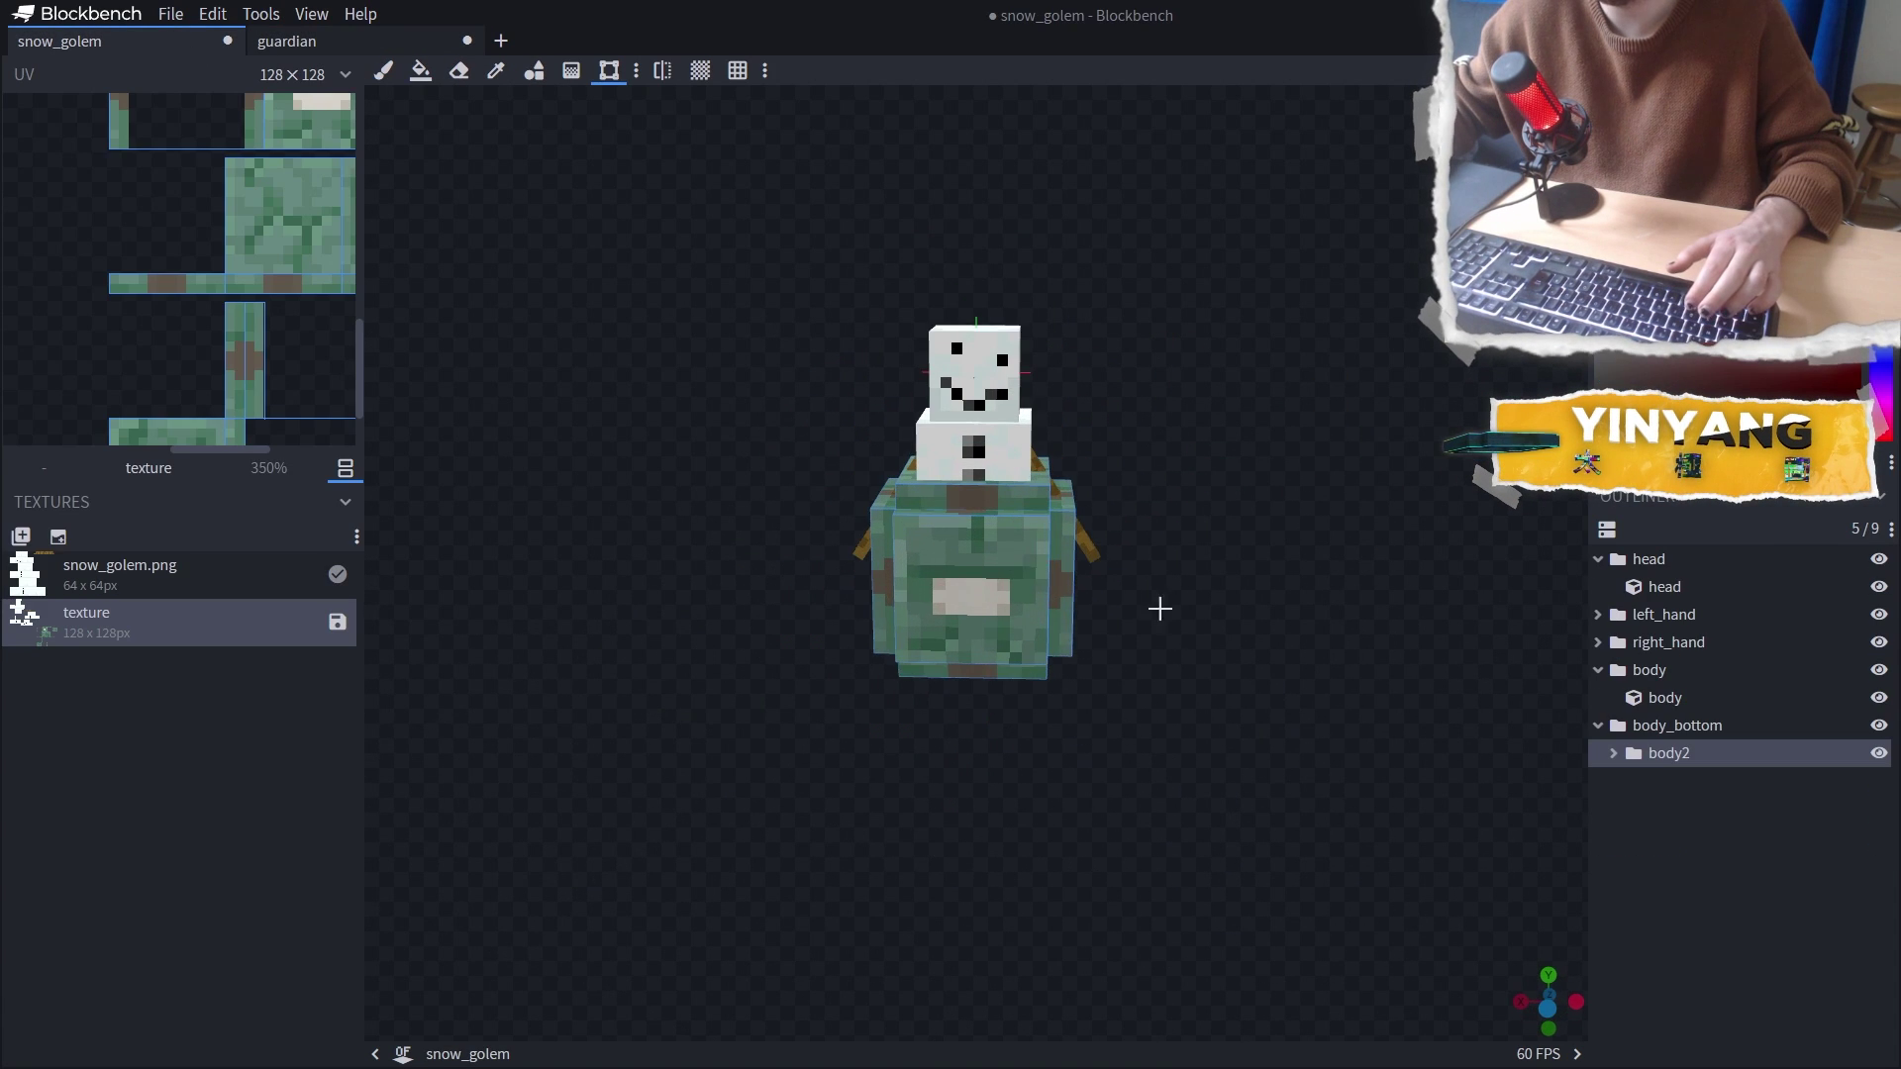
# Return from the guardian to the snow_golem model and expand its right_hand group
pyautogui.moveTo(1158, 605)
pyautogui.mouseDown()
pyautogui.moveTo(1231, 632)
pyautogui.moveTo(960, 547)
pyautogui.moveTo(862, 594)
pyautogui.moveTo(1163, 627)
pyautogui.moveTo(888, 628)
pyautogui.moveTo(904, 637)
pyautogui.moveTo(1015, 560)
pyautogui.moveTo(1292, 563)
pyautogui.moveTo(1050, 555)
pyautogui.moveTo(1180, 552)
pyautogui.mouseUp()
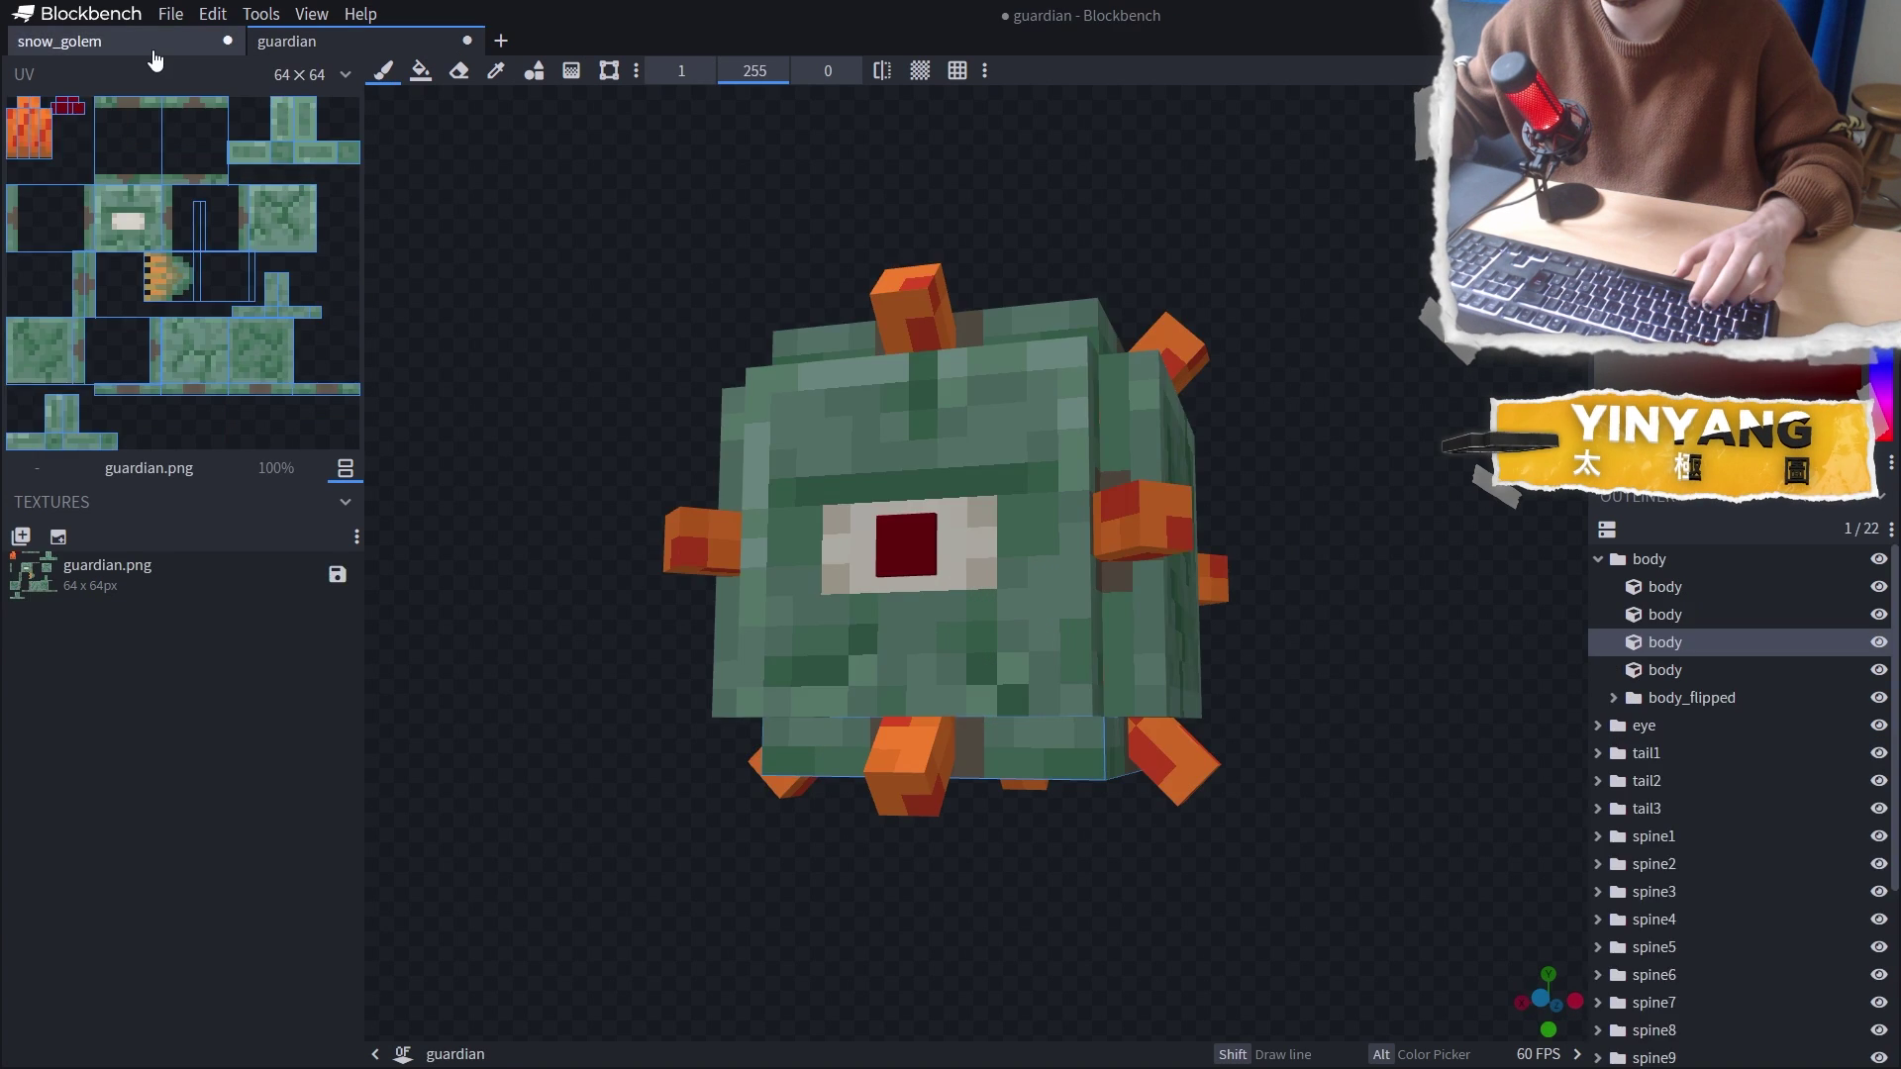
pyautogui.click(155, 47)
pyautogui.moveTo(1114, 616); pyautogui.dragTo(1267, 631)
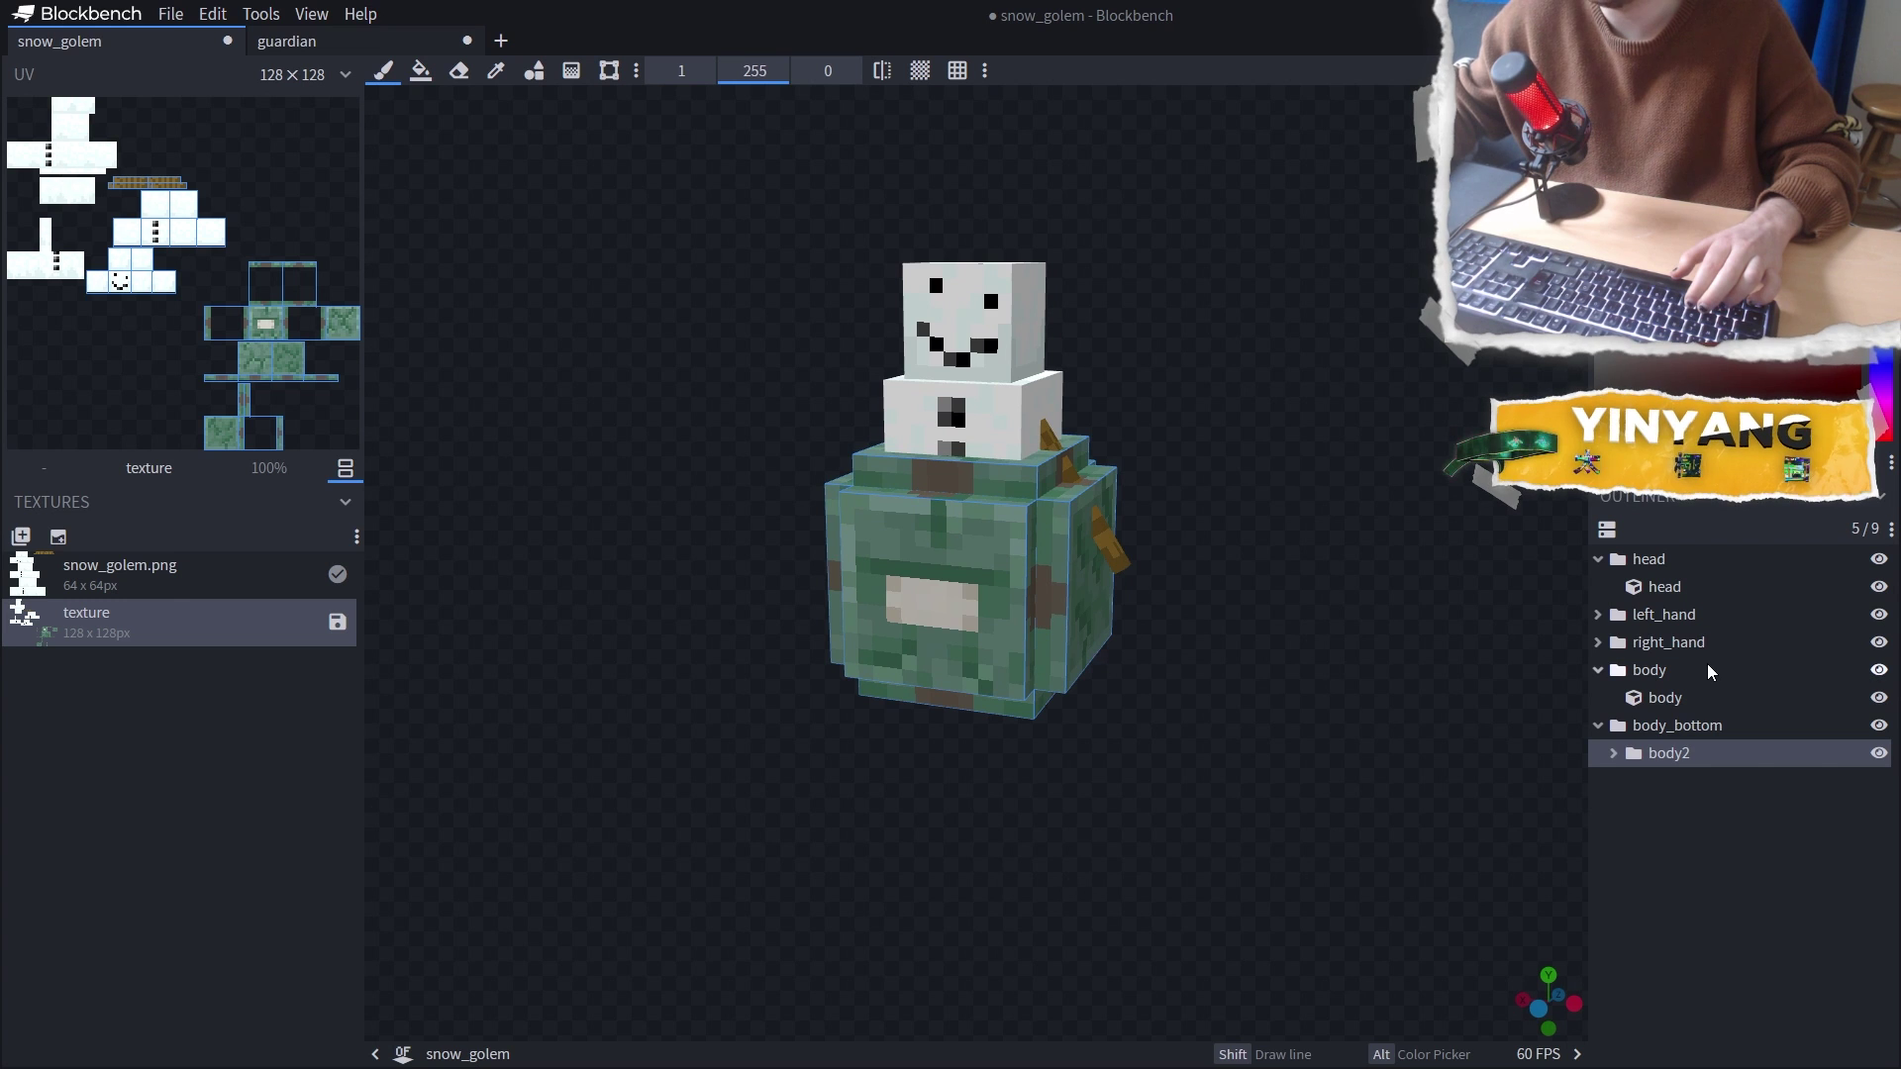
pyautogui.click(1644, 643)
pyautogui.click(1599, 644)
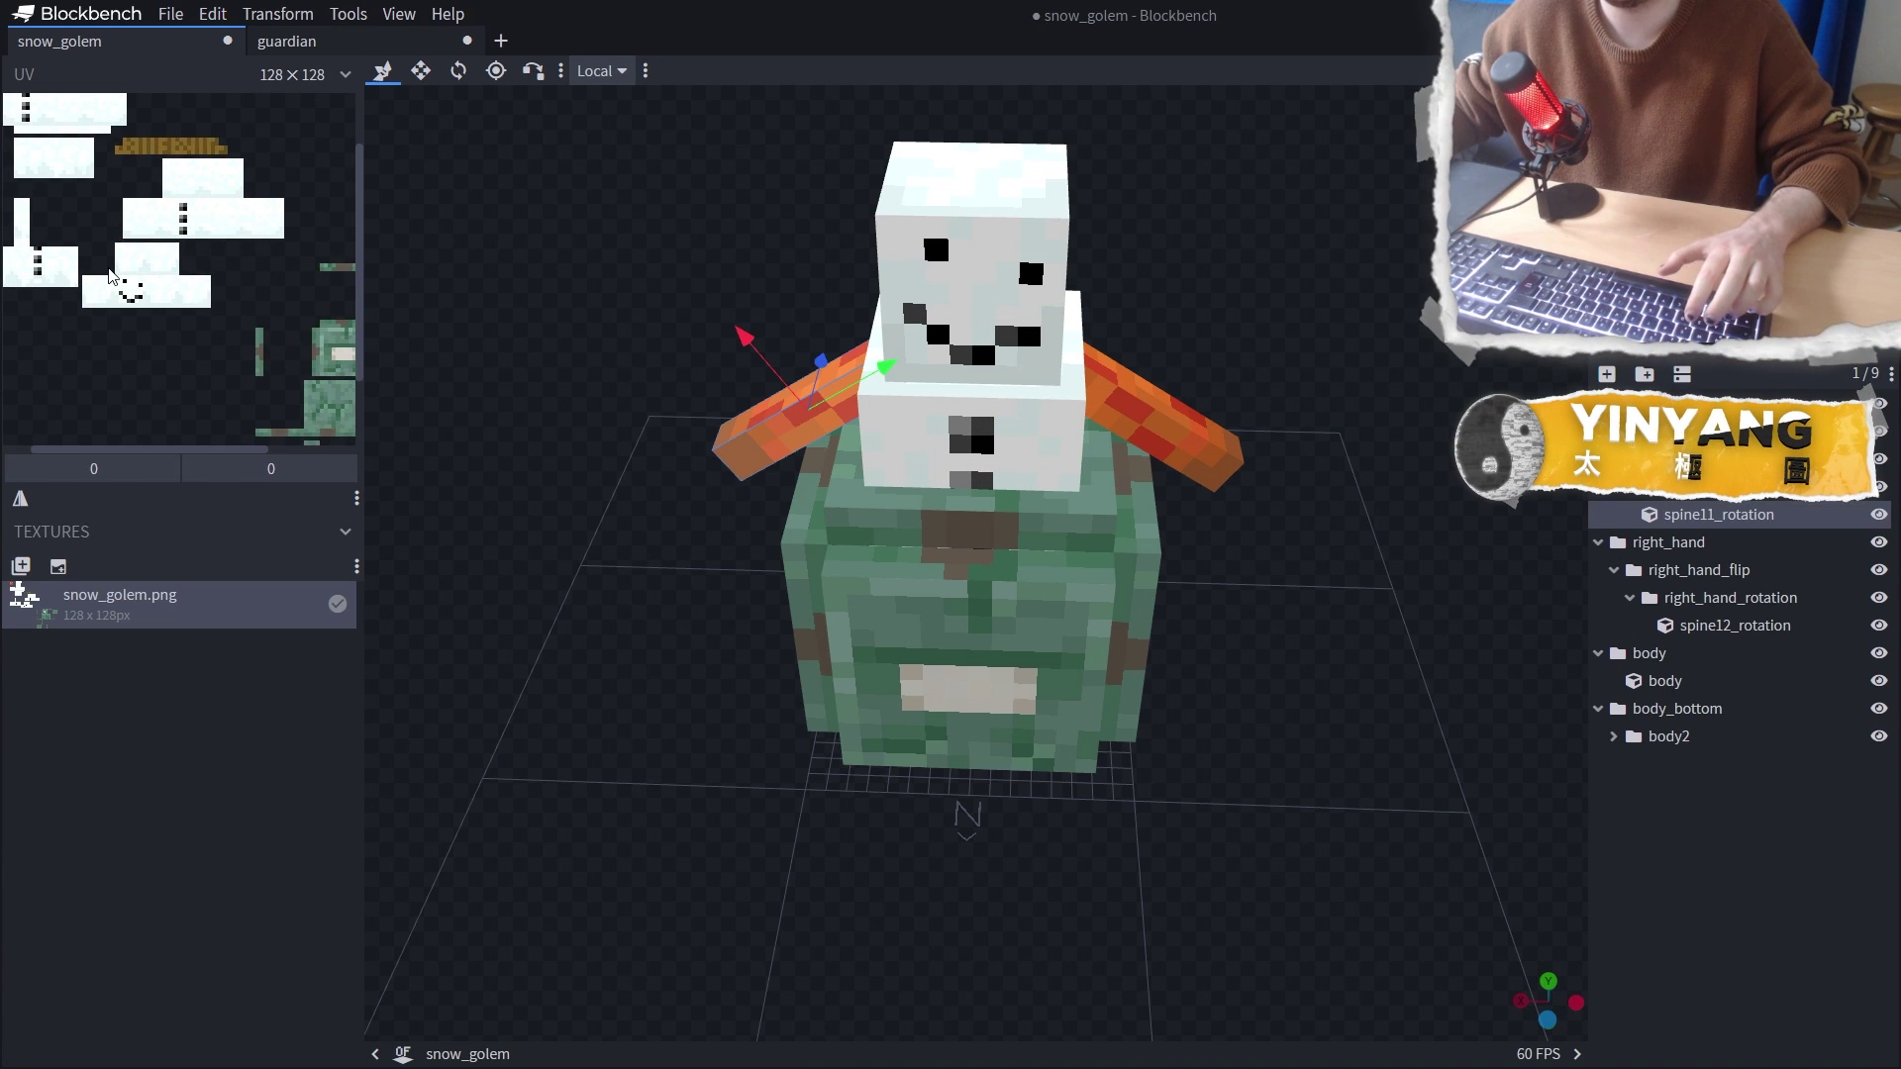
# Replace the snowman face on the head texture with the guardian's pale eye patch, and sample the dark green above the body's patch
pyautogui.scroll(5, 109, 275)
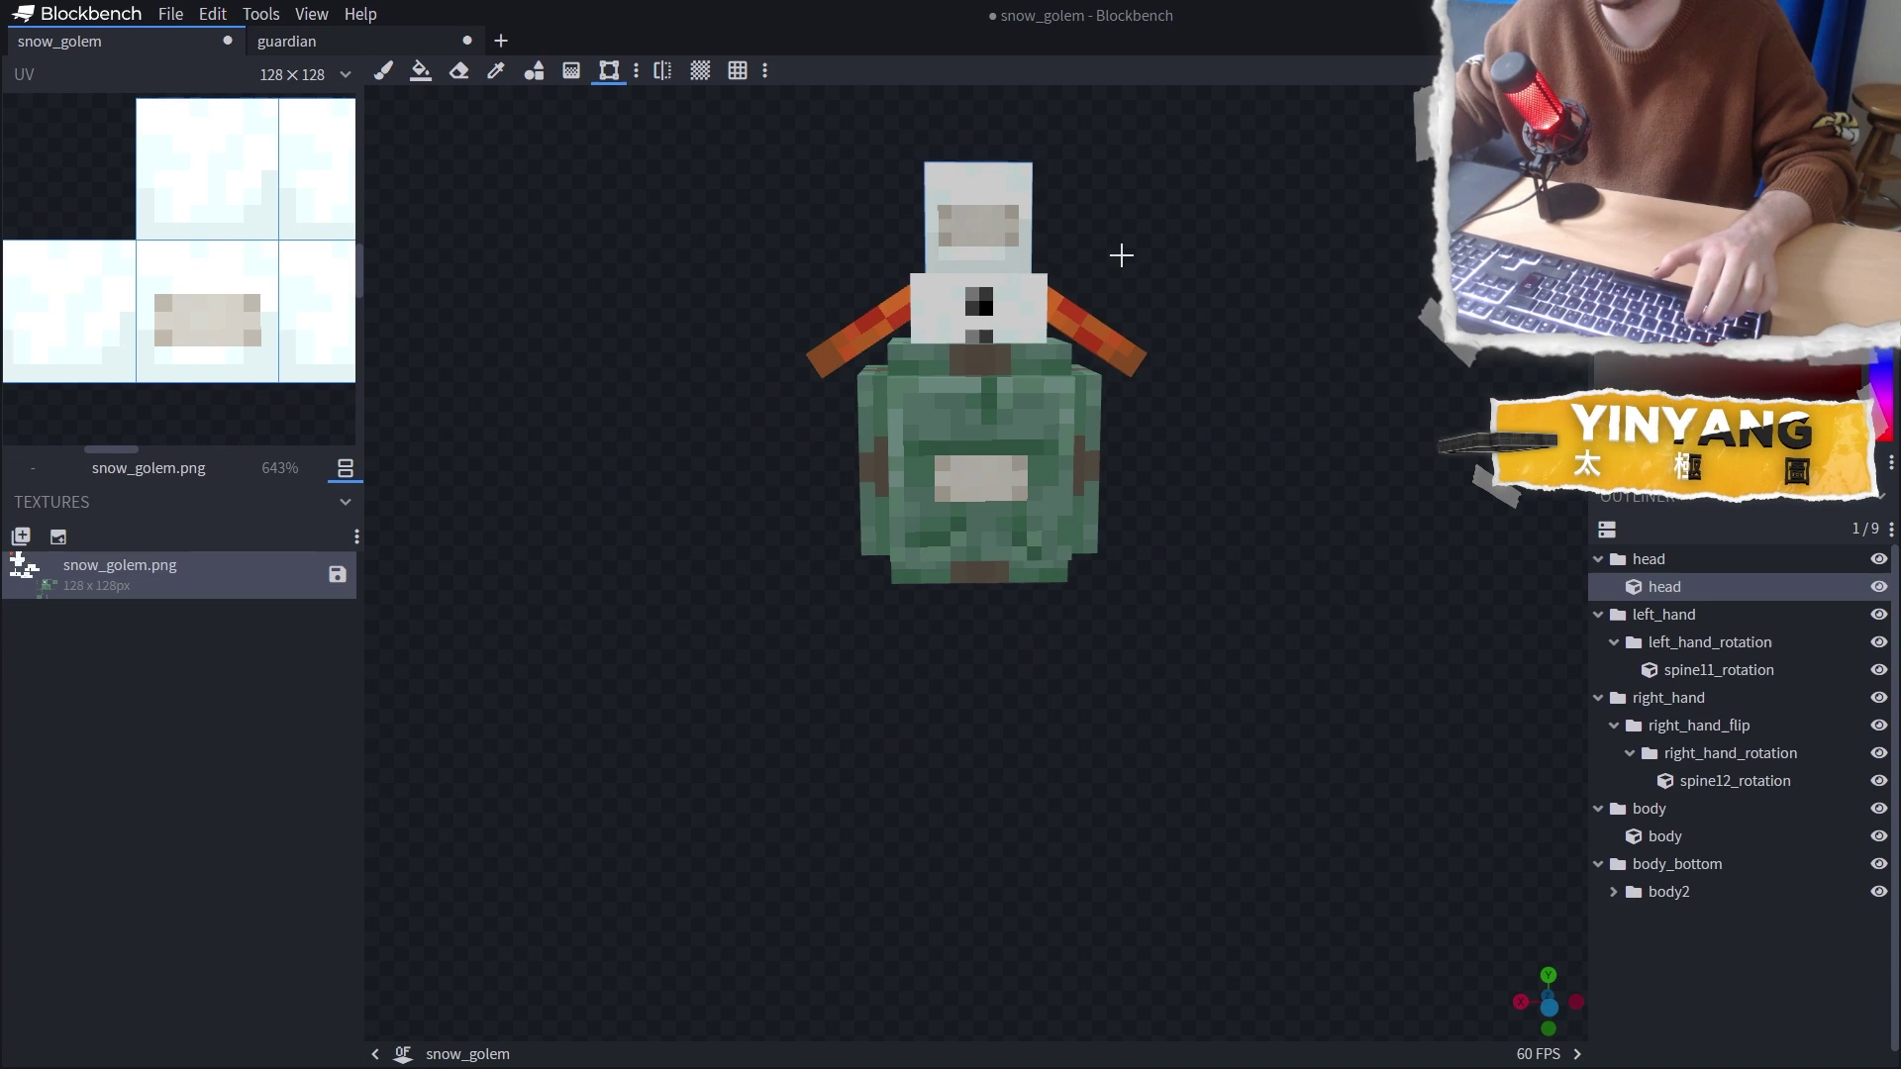
pyautogui.moveTo(1120, 256); pyautogui.dragTo(1093, 271)
pyautogui.scroll(-5, 853, 276)
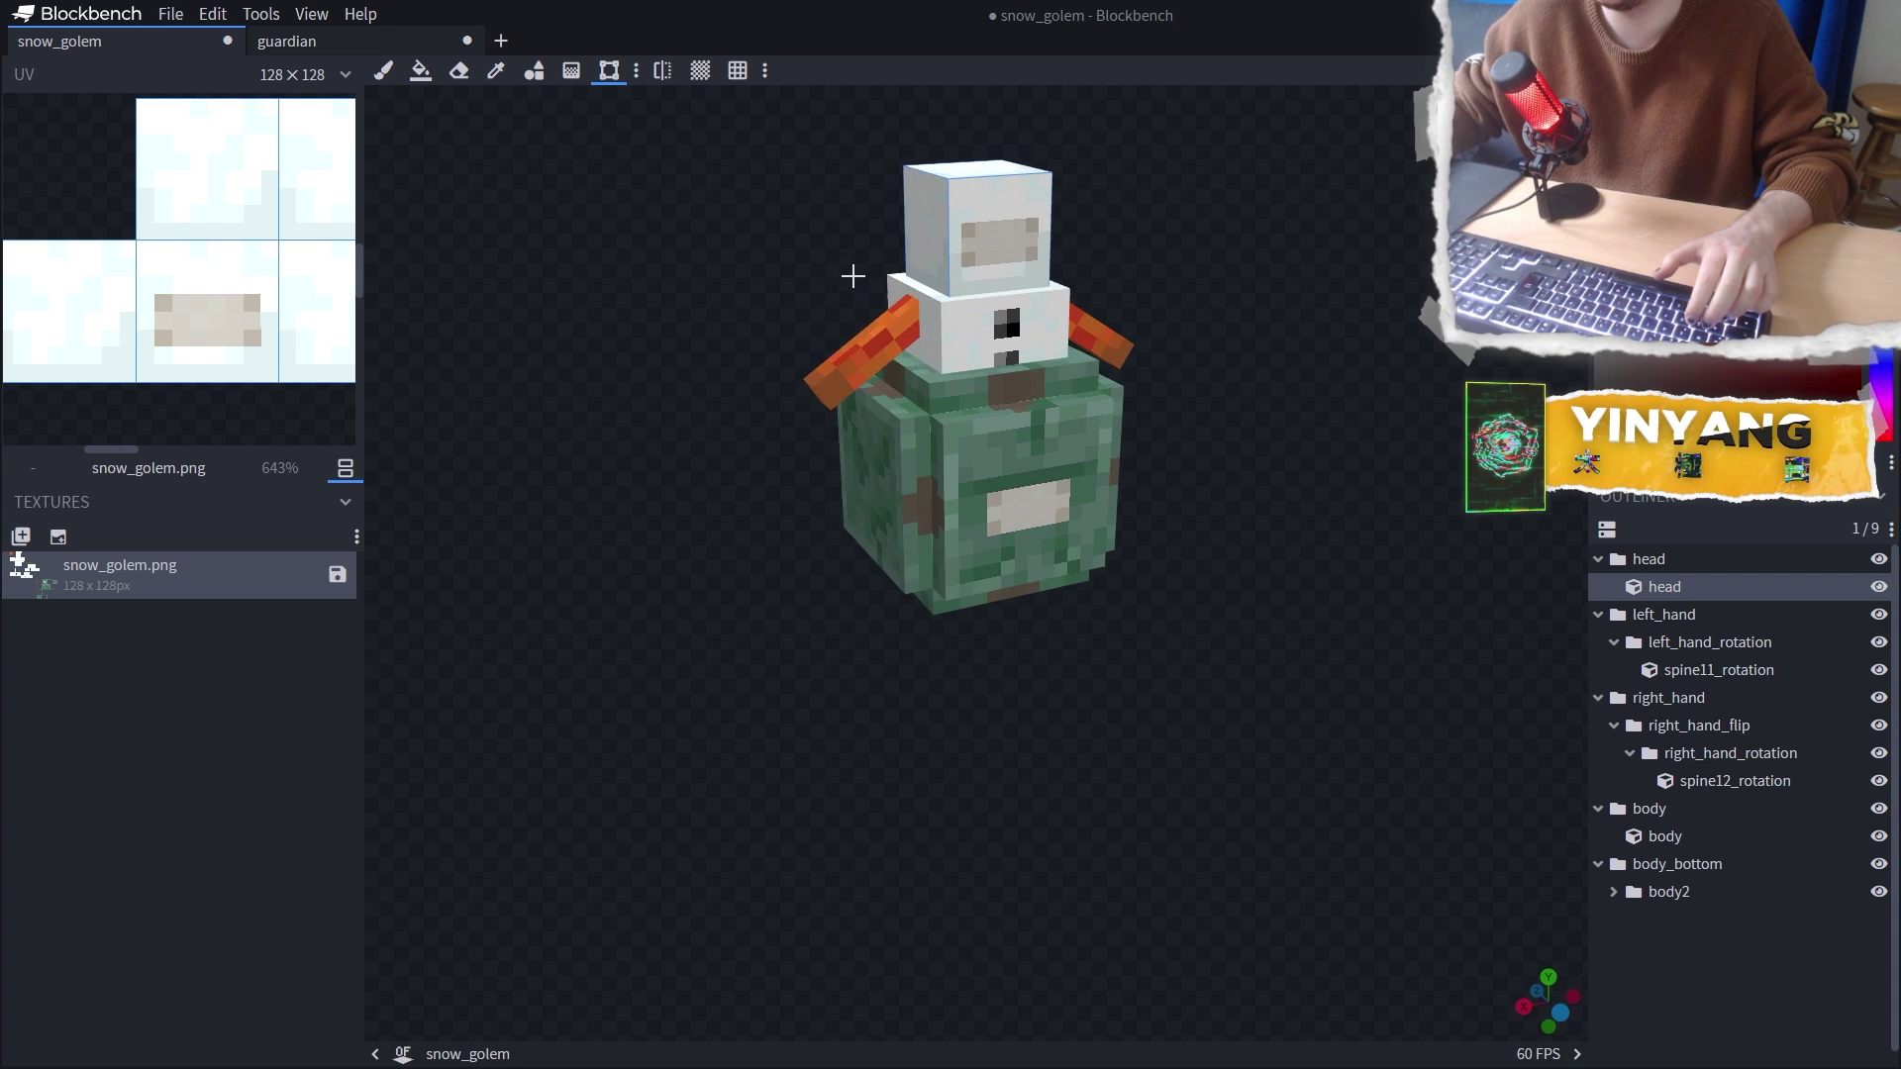
pyautogui.scroll(5, 918, 315)
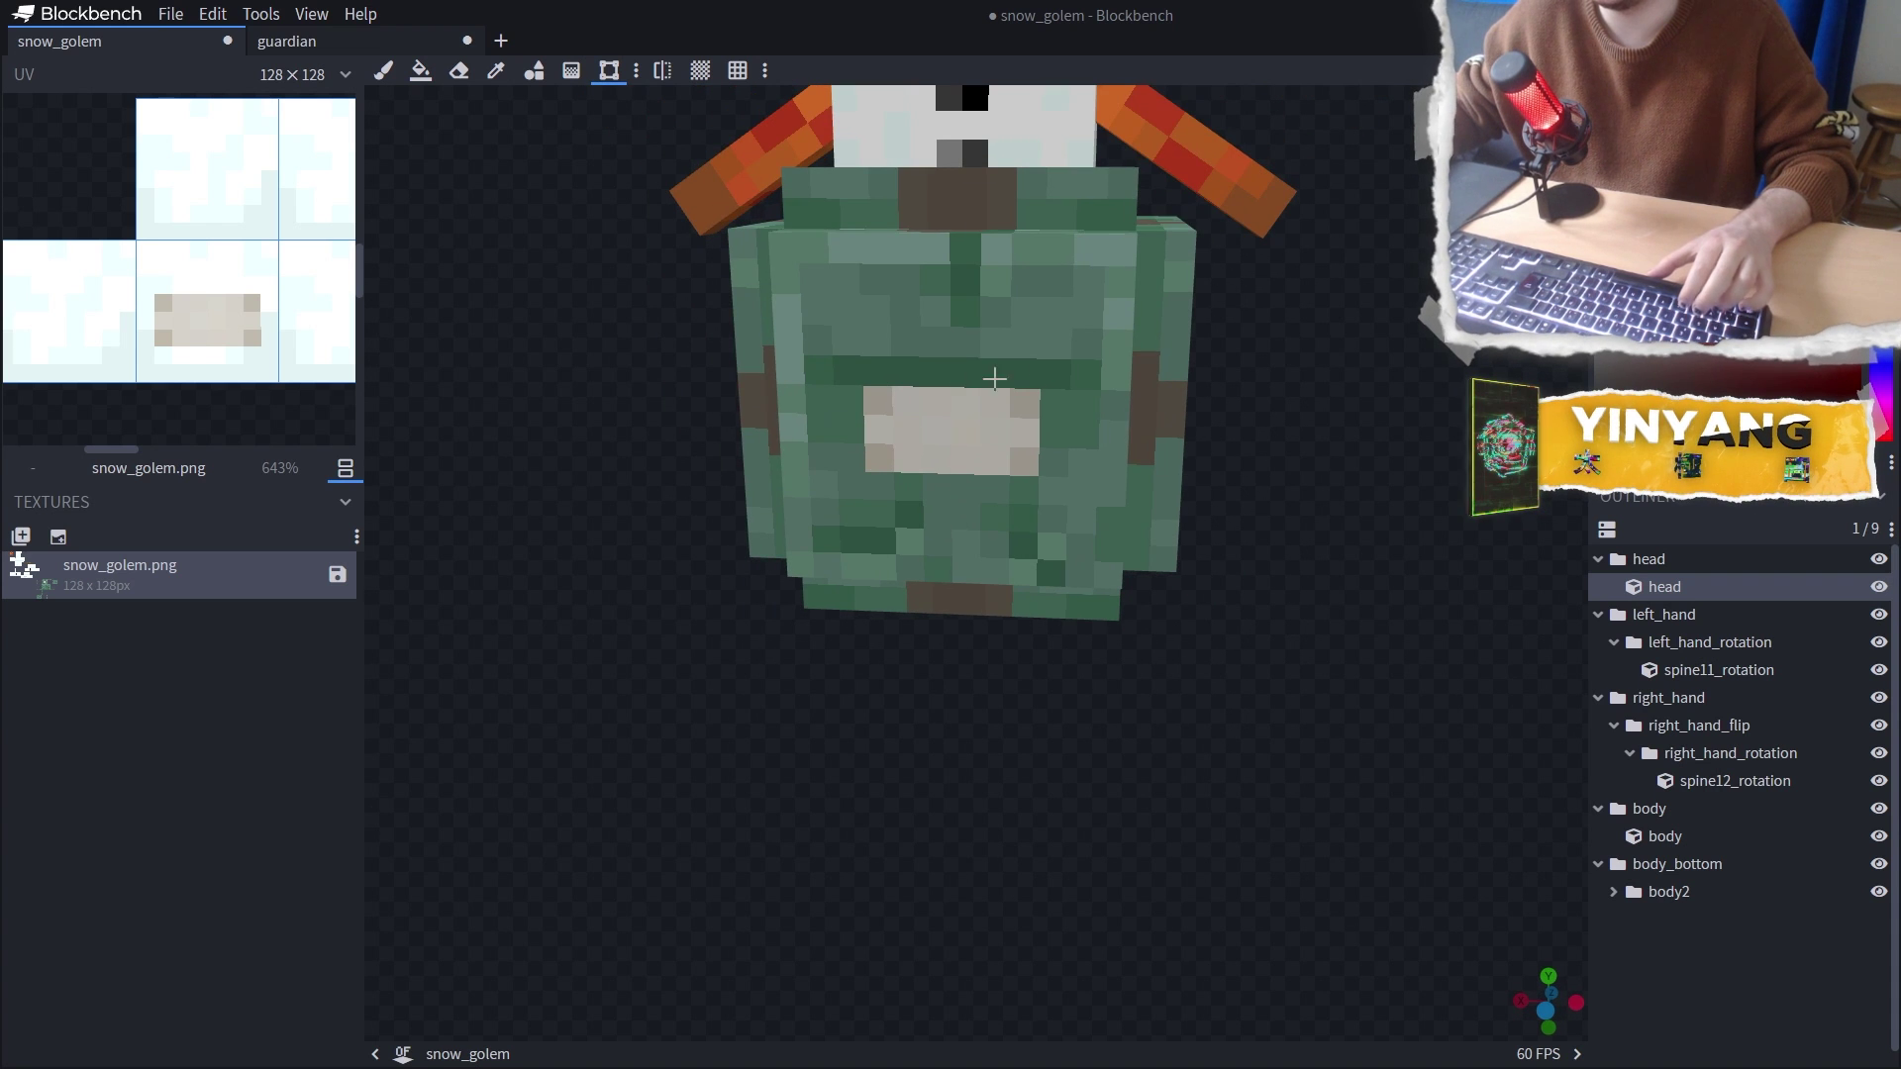
pyautogui.press('b')
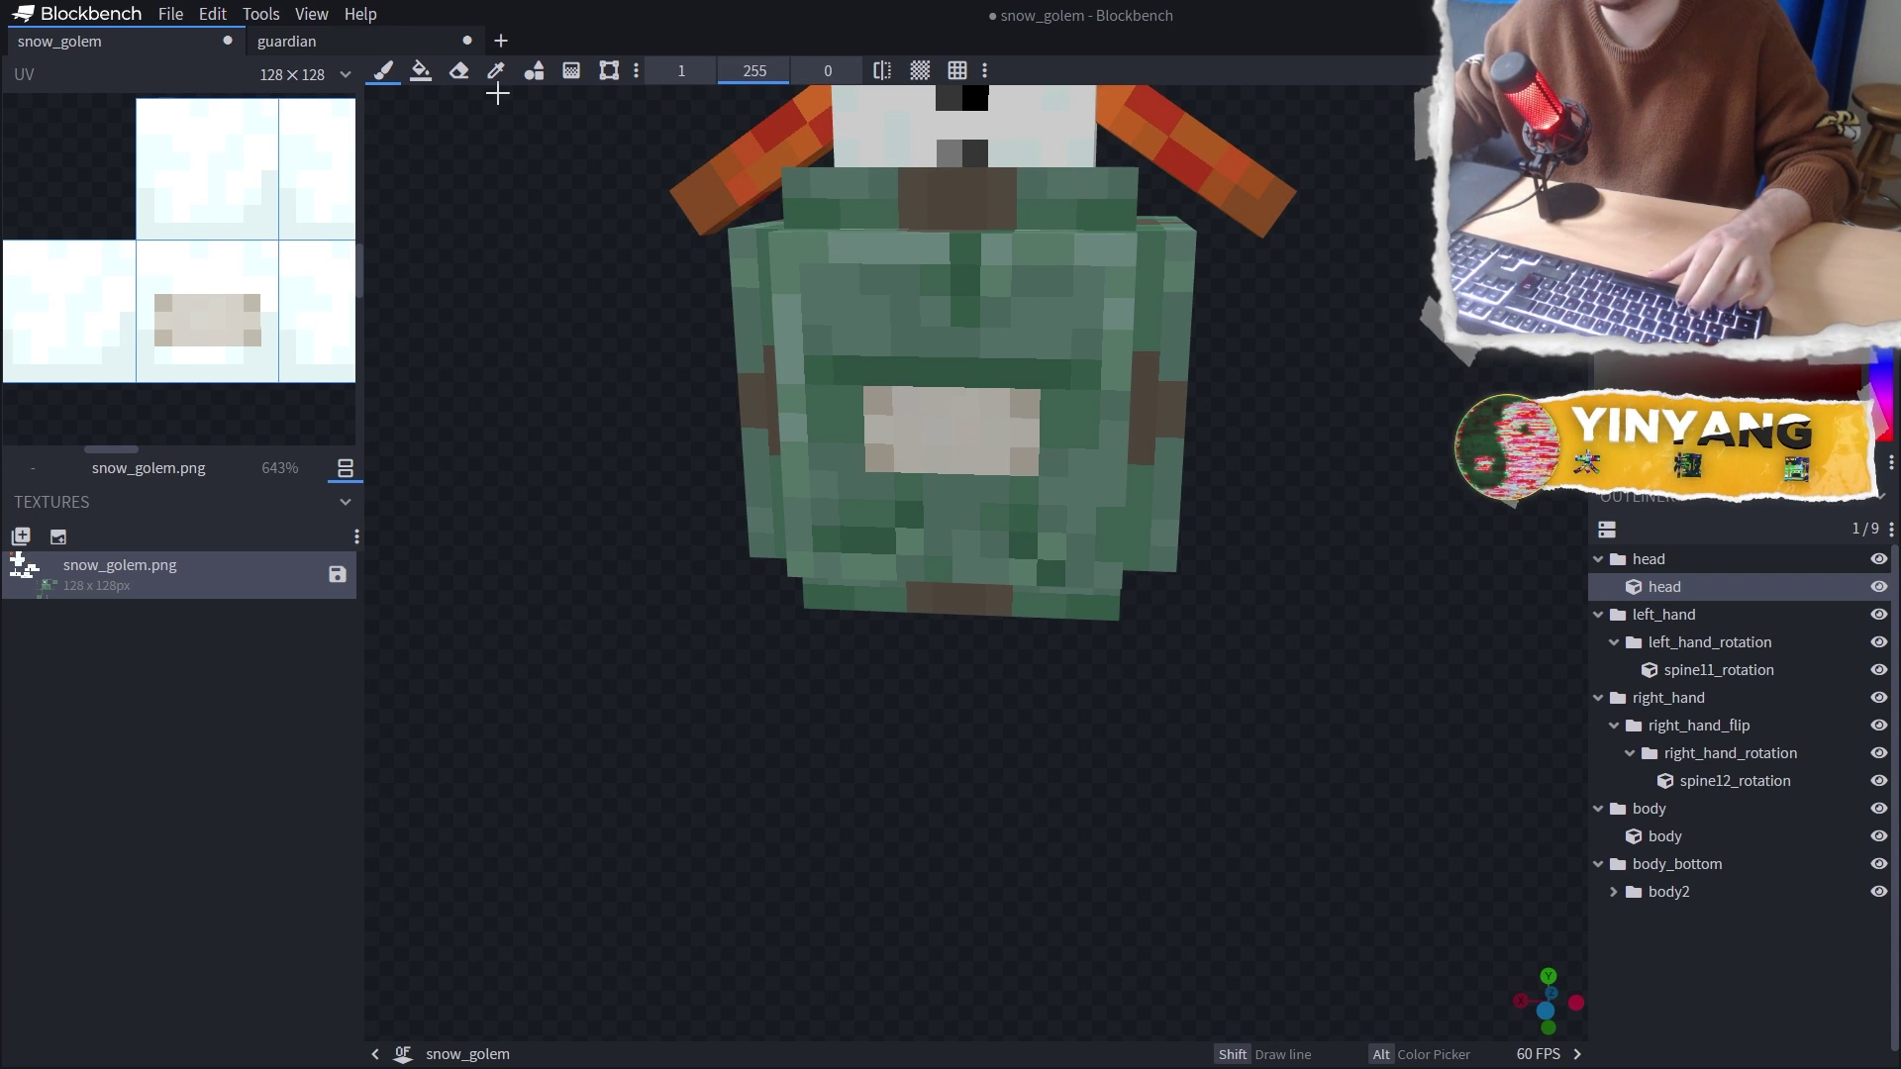
pyautogui.click(871, 373)
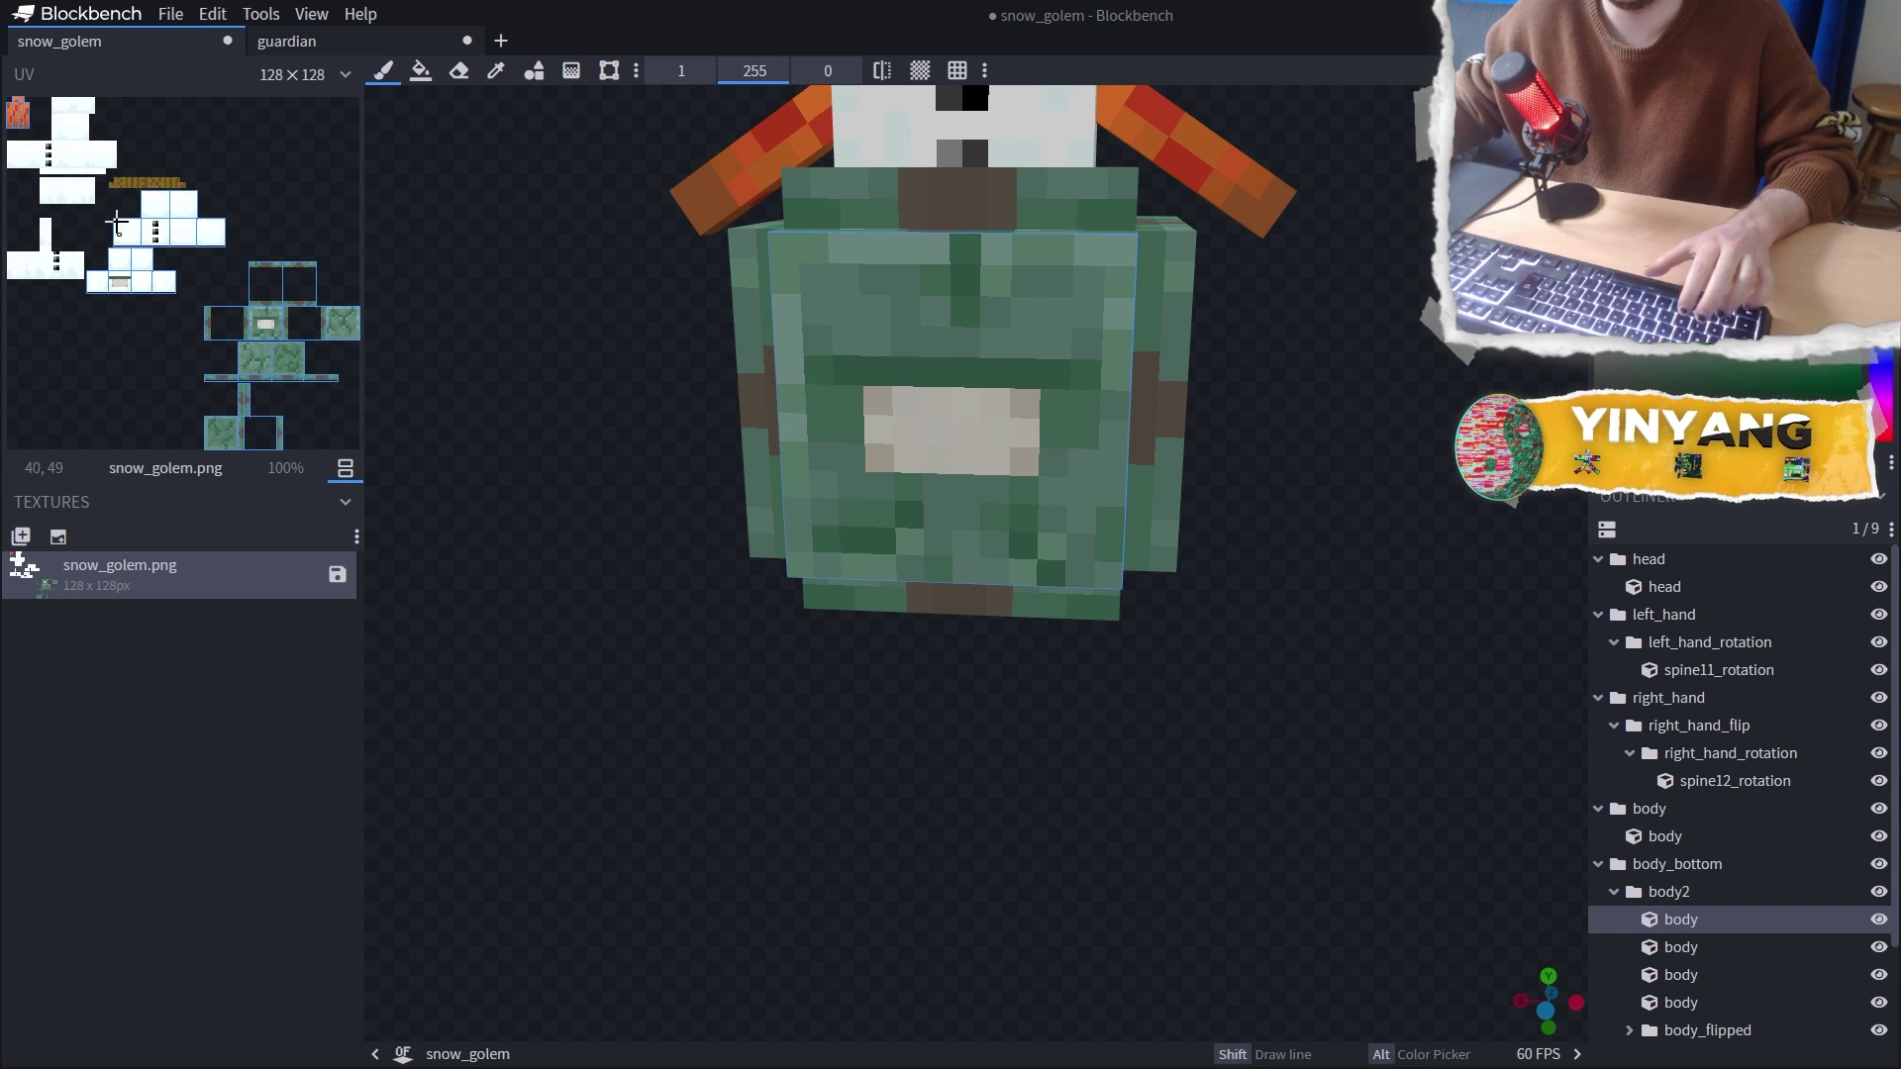
# Copy the dark red eye texture from guardian.png into the snow_golem texture for the eye cube on the head
pyautogui.click(301, 42)
pyautogui.keyDown('ctrl'); pyautogui.scroll(9, 53, 107); pyautogui.keyUp('ctrl')
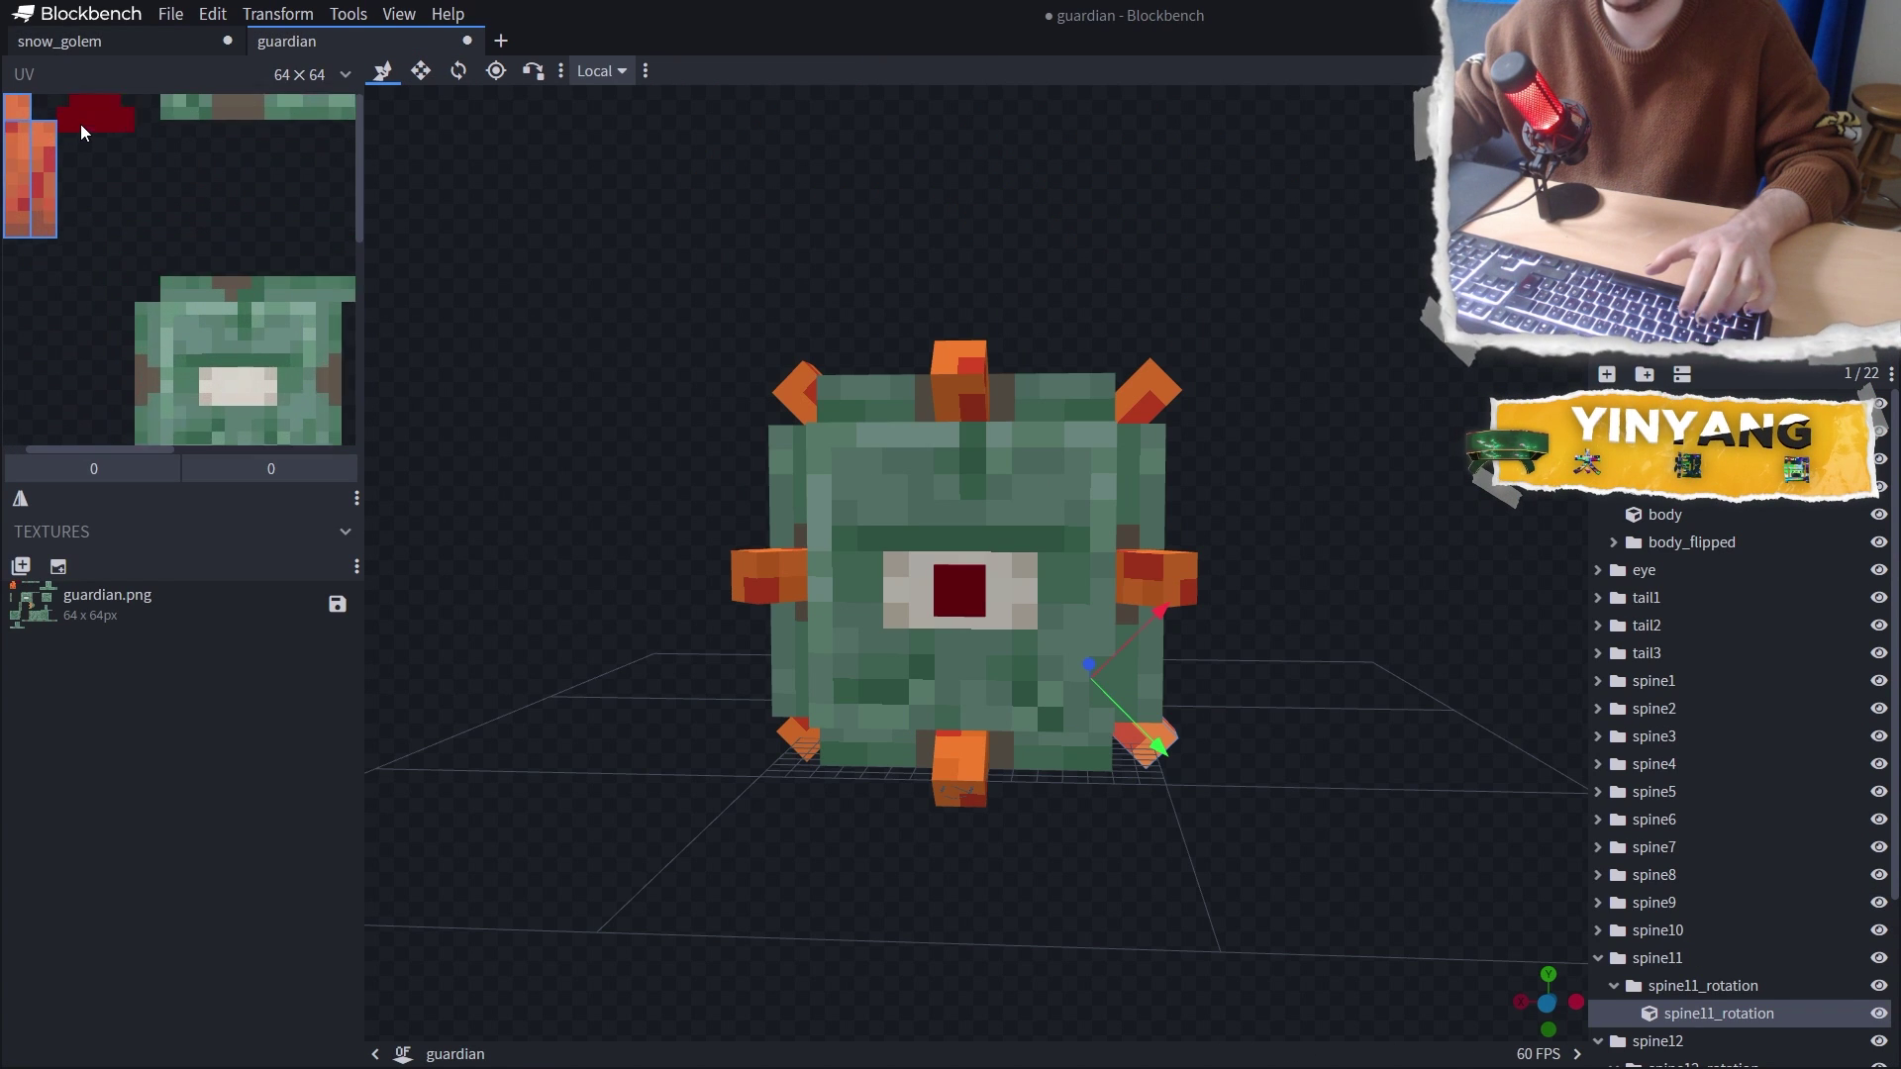
pyautogui.moveTo(83, 125); pyautogui.dragTo(77, 148, button='middle')
pyautogui.scroll(2, 89, 137)
pyautogui.press('b')
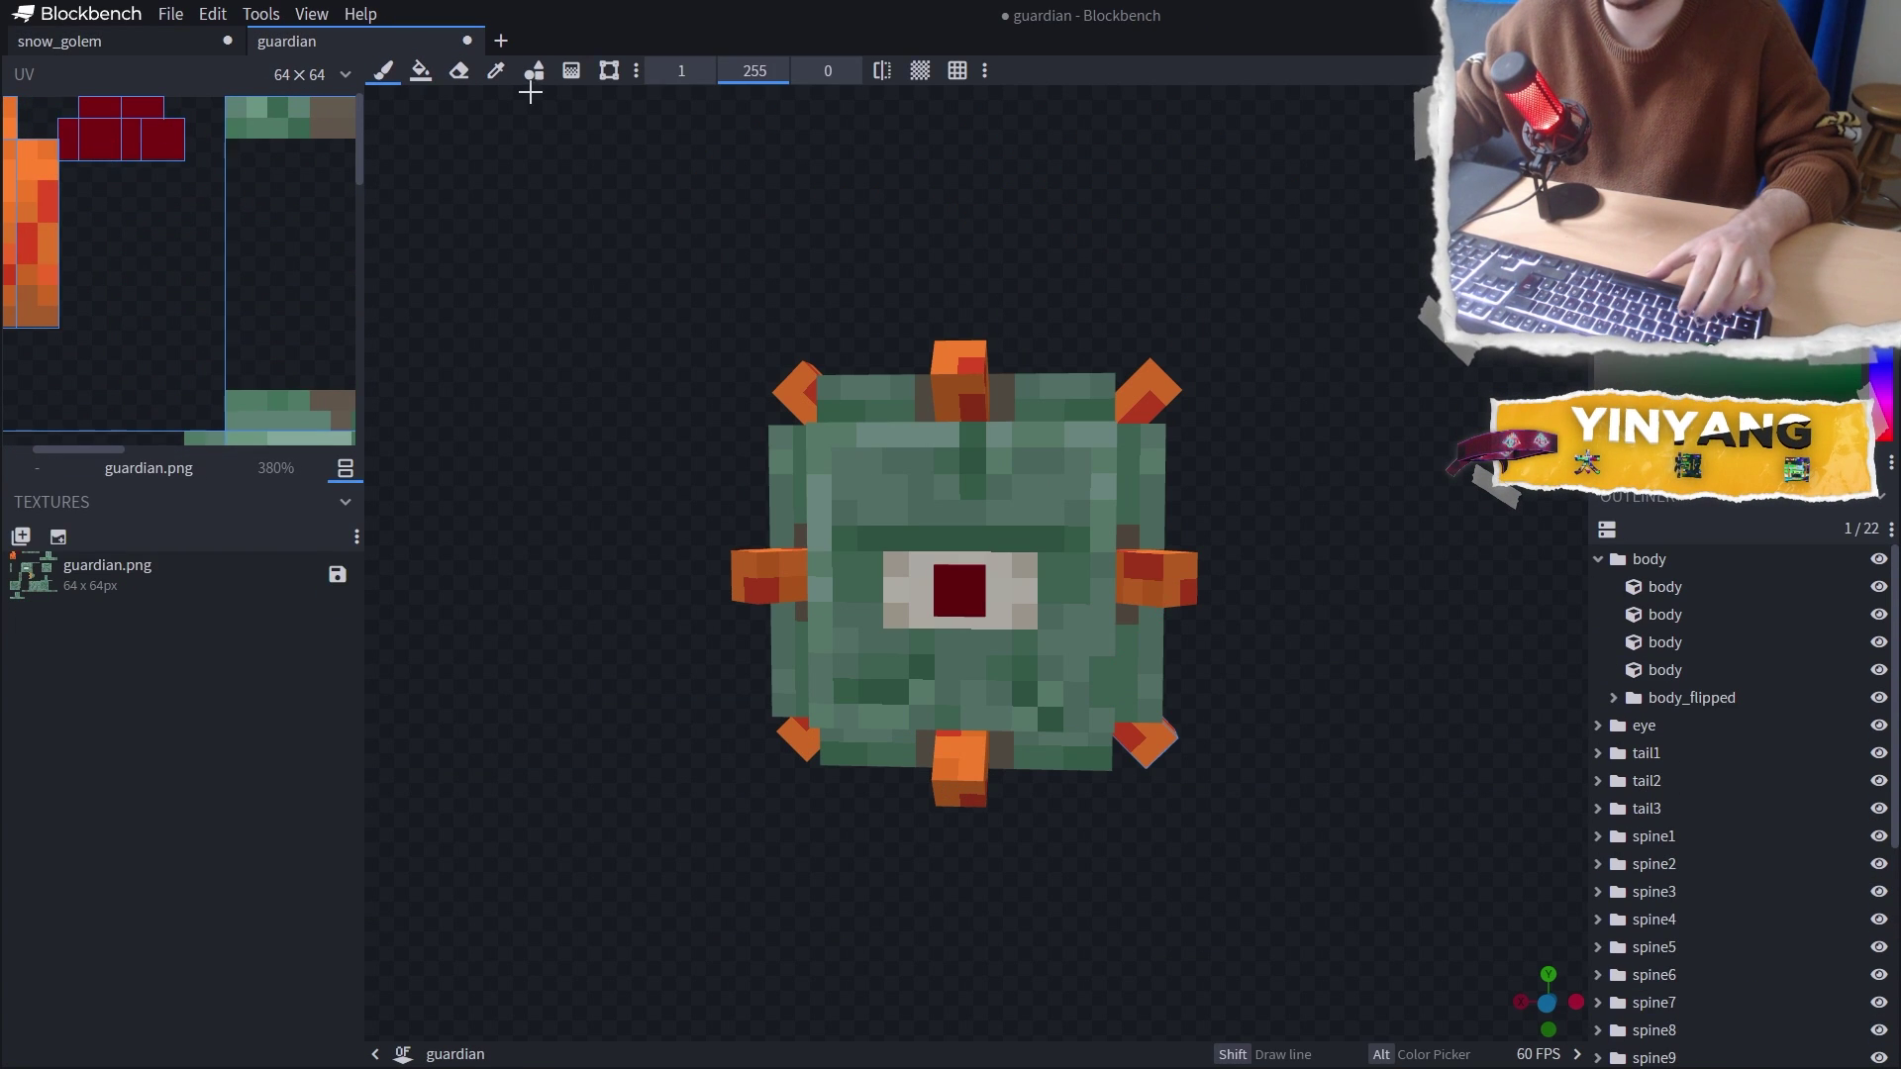
pyautogui.click(611, 75)
pyautogui.hotkey('ctrl', 'Tab')
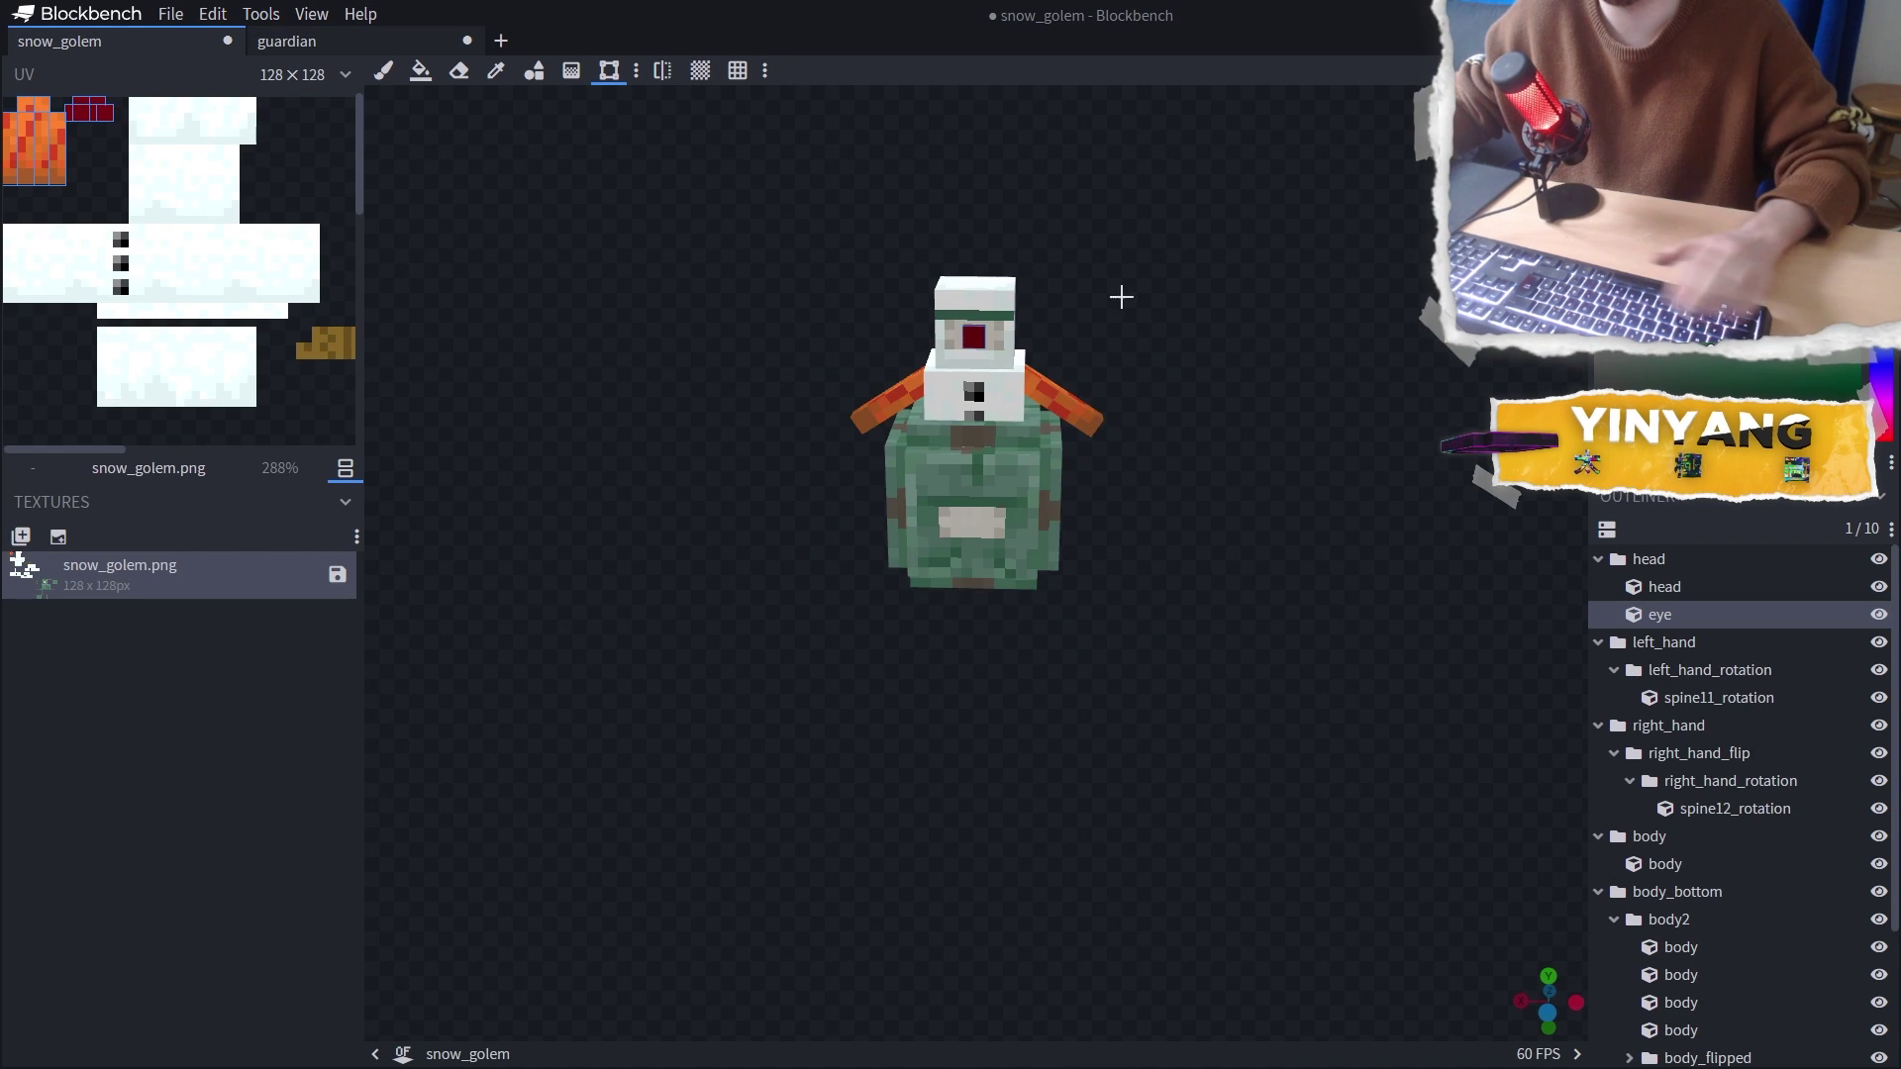
# Open the guardian model in Edit mode and select its tail fin
pyautogui.moveTo(1119, 293); pyautogui.dragTo(709, 297)
pyautogui.scroll(4, 882, 463)
pyautogui.keyDown('ctrl'); pyautogui.scroll(-5, 174, 349); pyautogui.keyUp('ctrl')
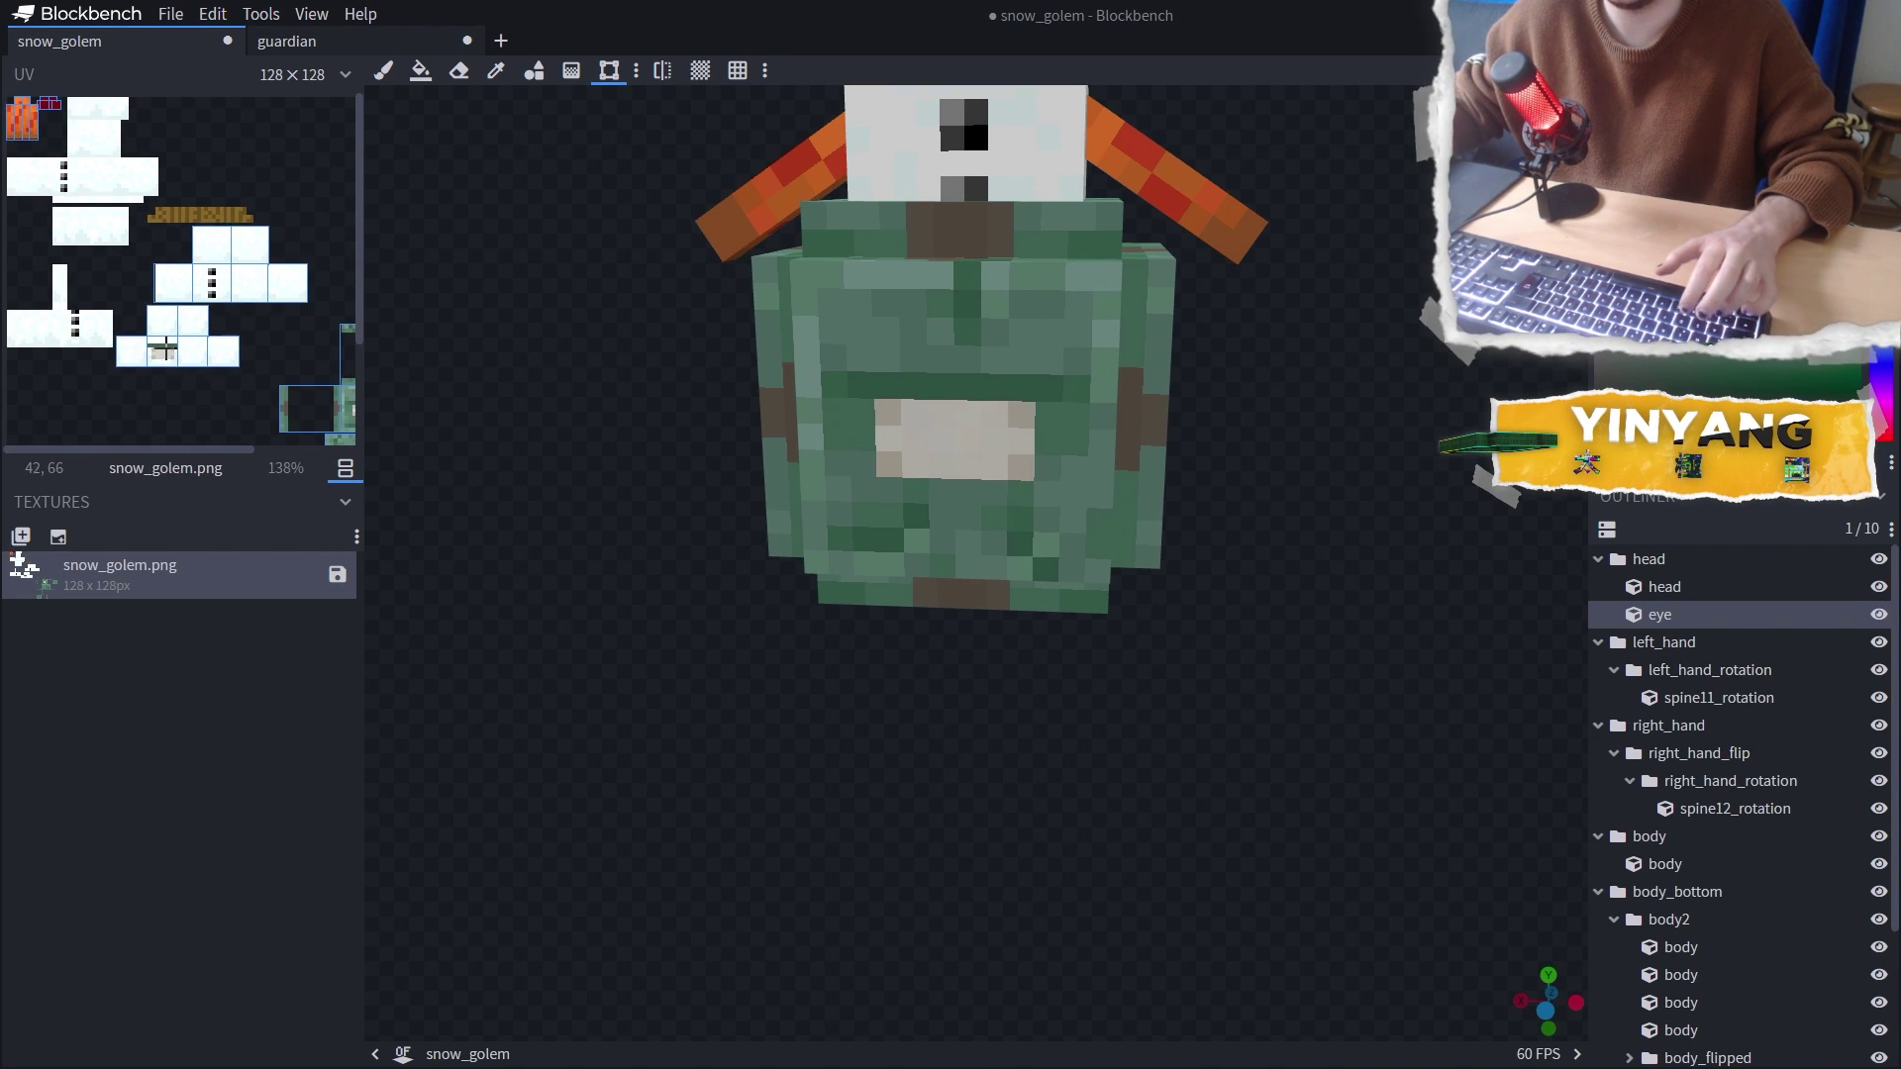
pyautogui.scroll(-2, 162, 347)
pyautogui.hotkey('ctrl', 'Tab')
pyautogui.scroll(-3, 692, 441)
pyautogui.moveTo(692, 441); pyautogui.dragTo(852, 484)
pyautogui.moveTo(1078, 589); pyautogui.dragTo(516, 601)
pyautogui.click(1814, 70)
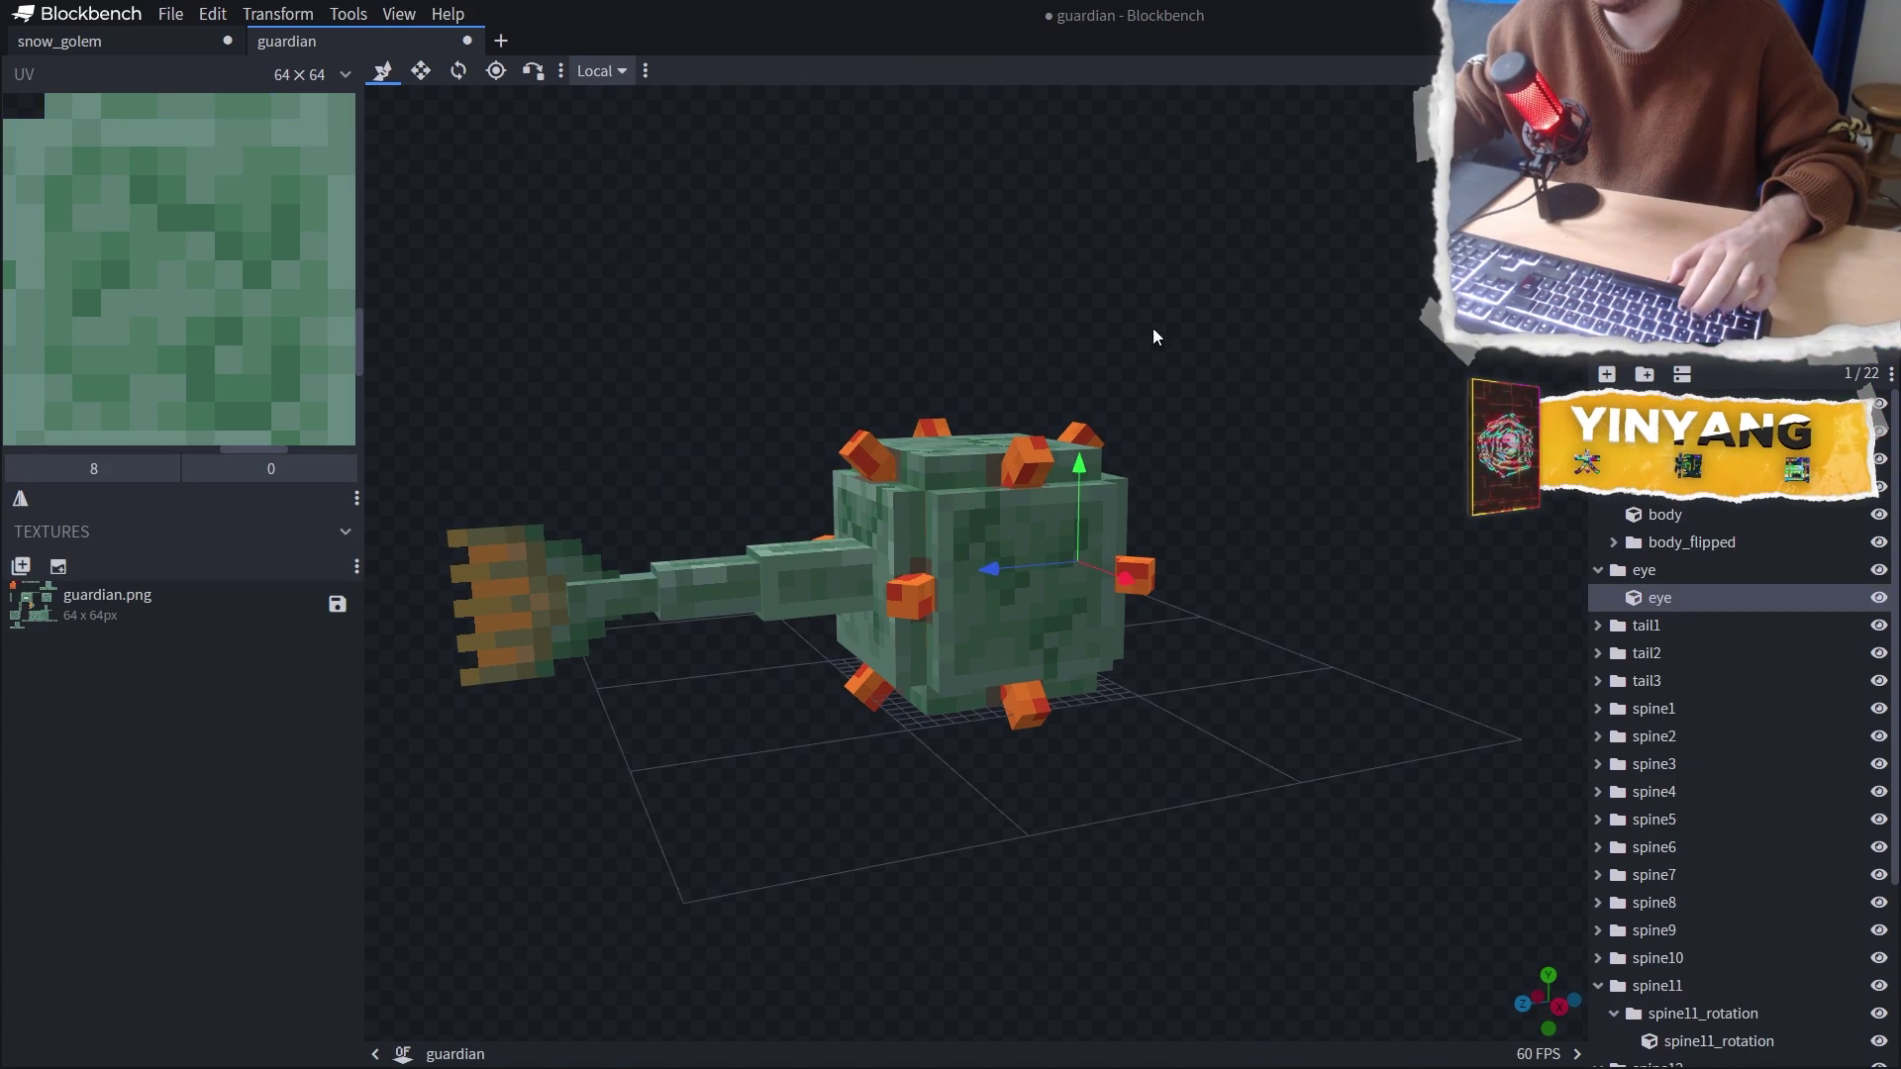
pyautogui.click(512, 667)
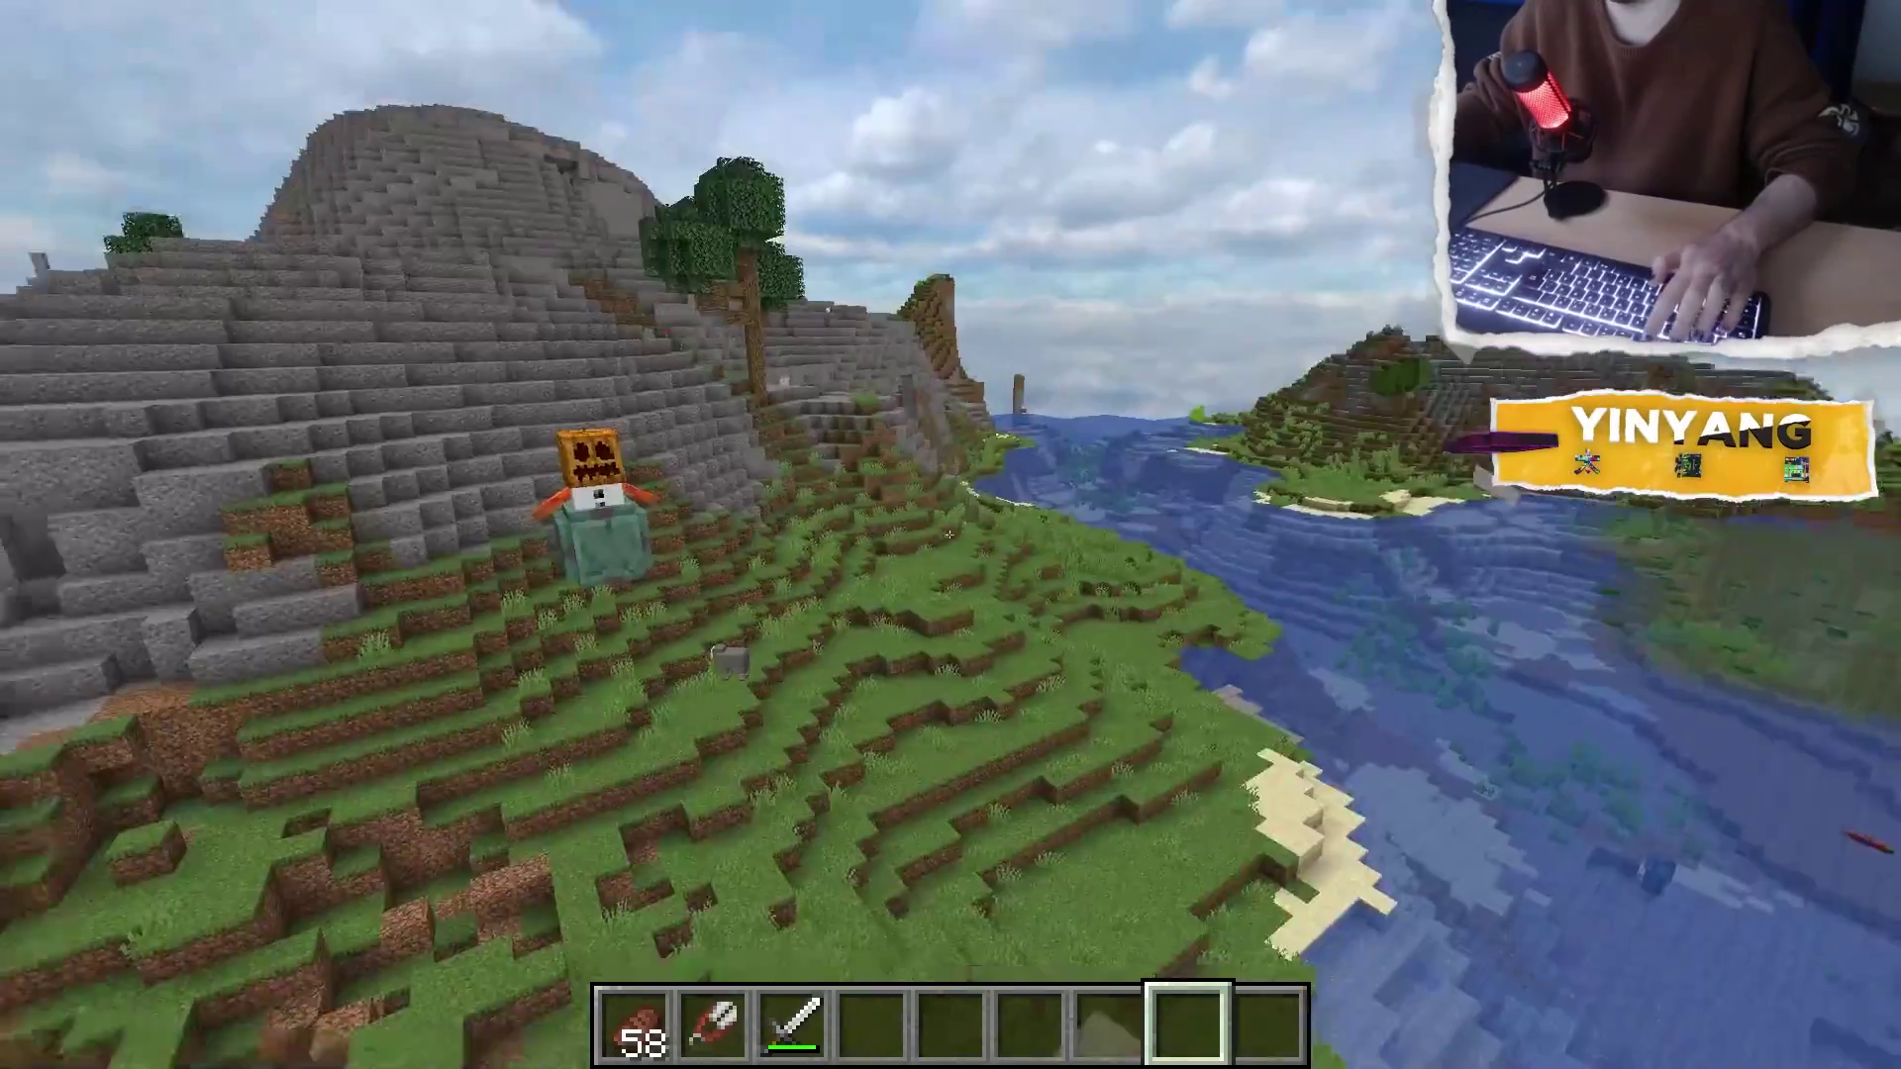
# Switch to Minecraft, approach the snow golem-guardian hybrid and shear the carved pumpkin off its head, finishing with an empty hand
pyautogui.press('2')
pyautogui.press('w')
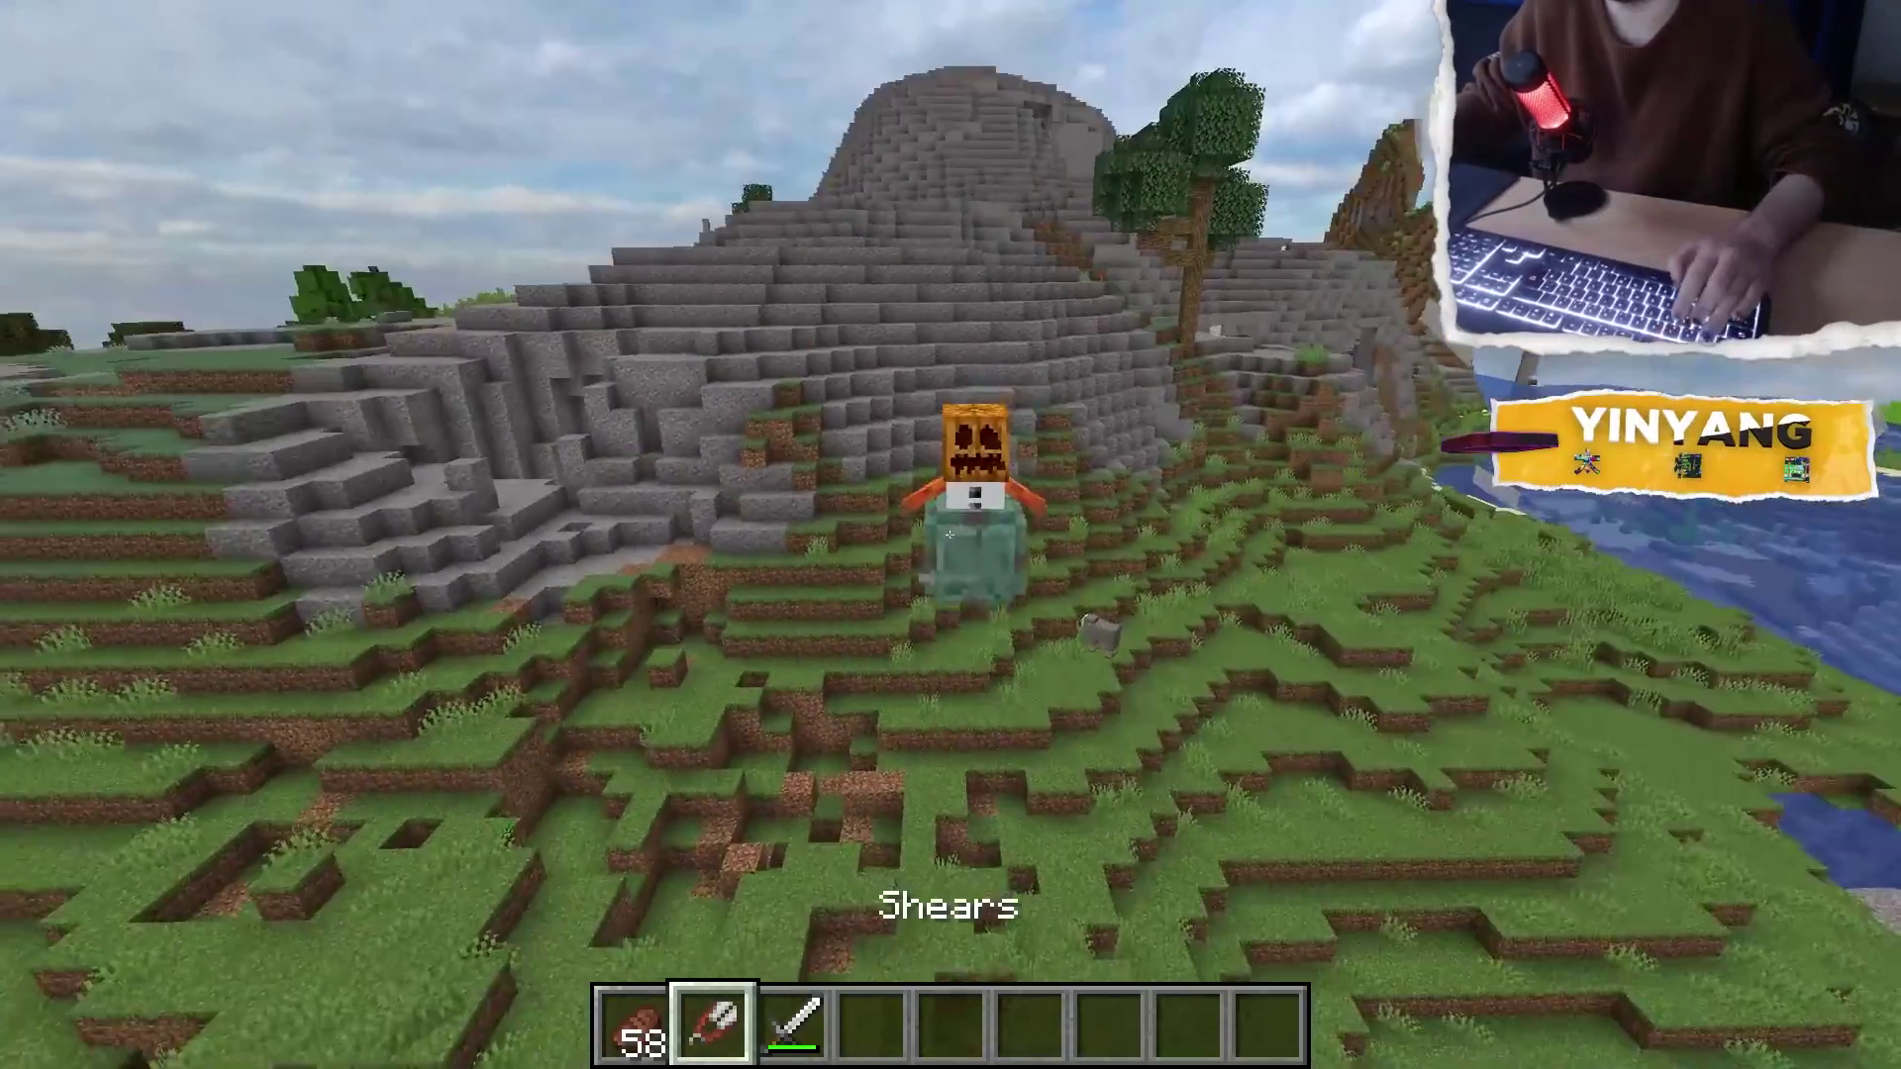
pyautogui.press('d')
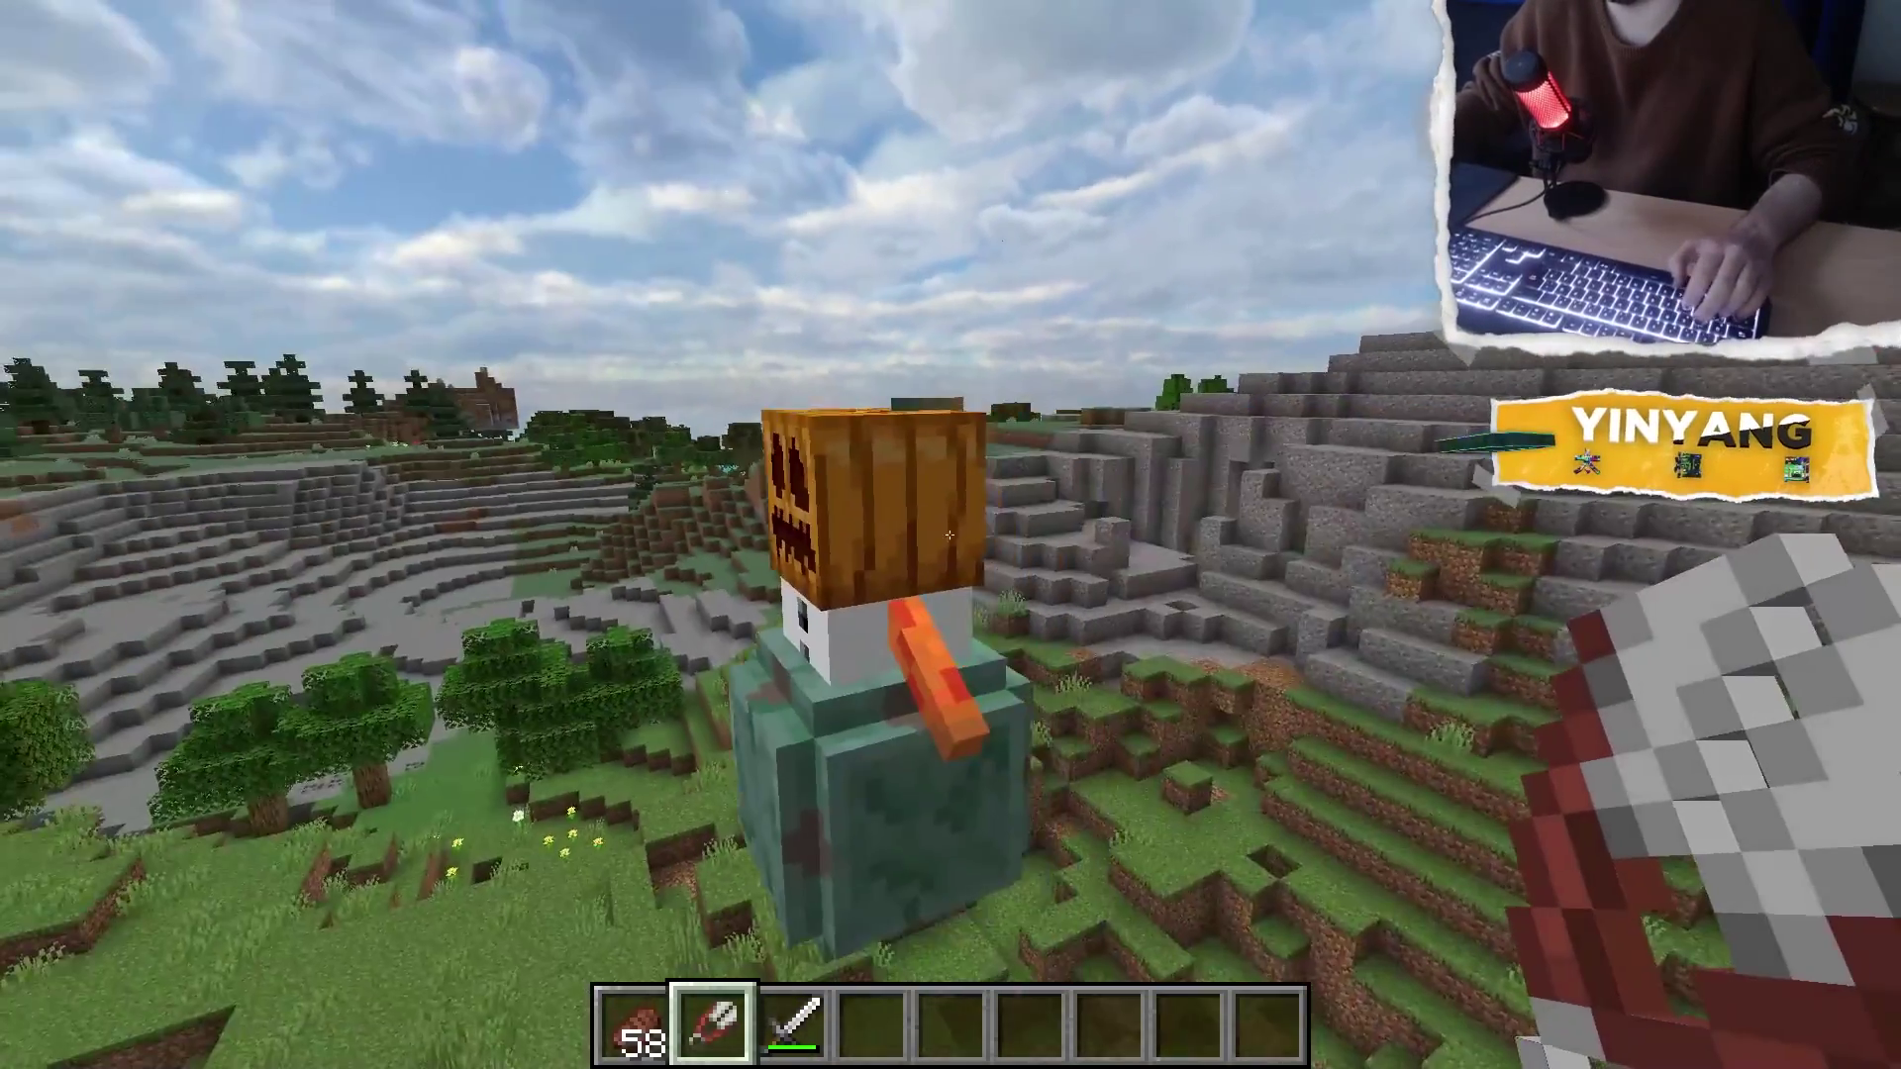
pyautogui.press('a')
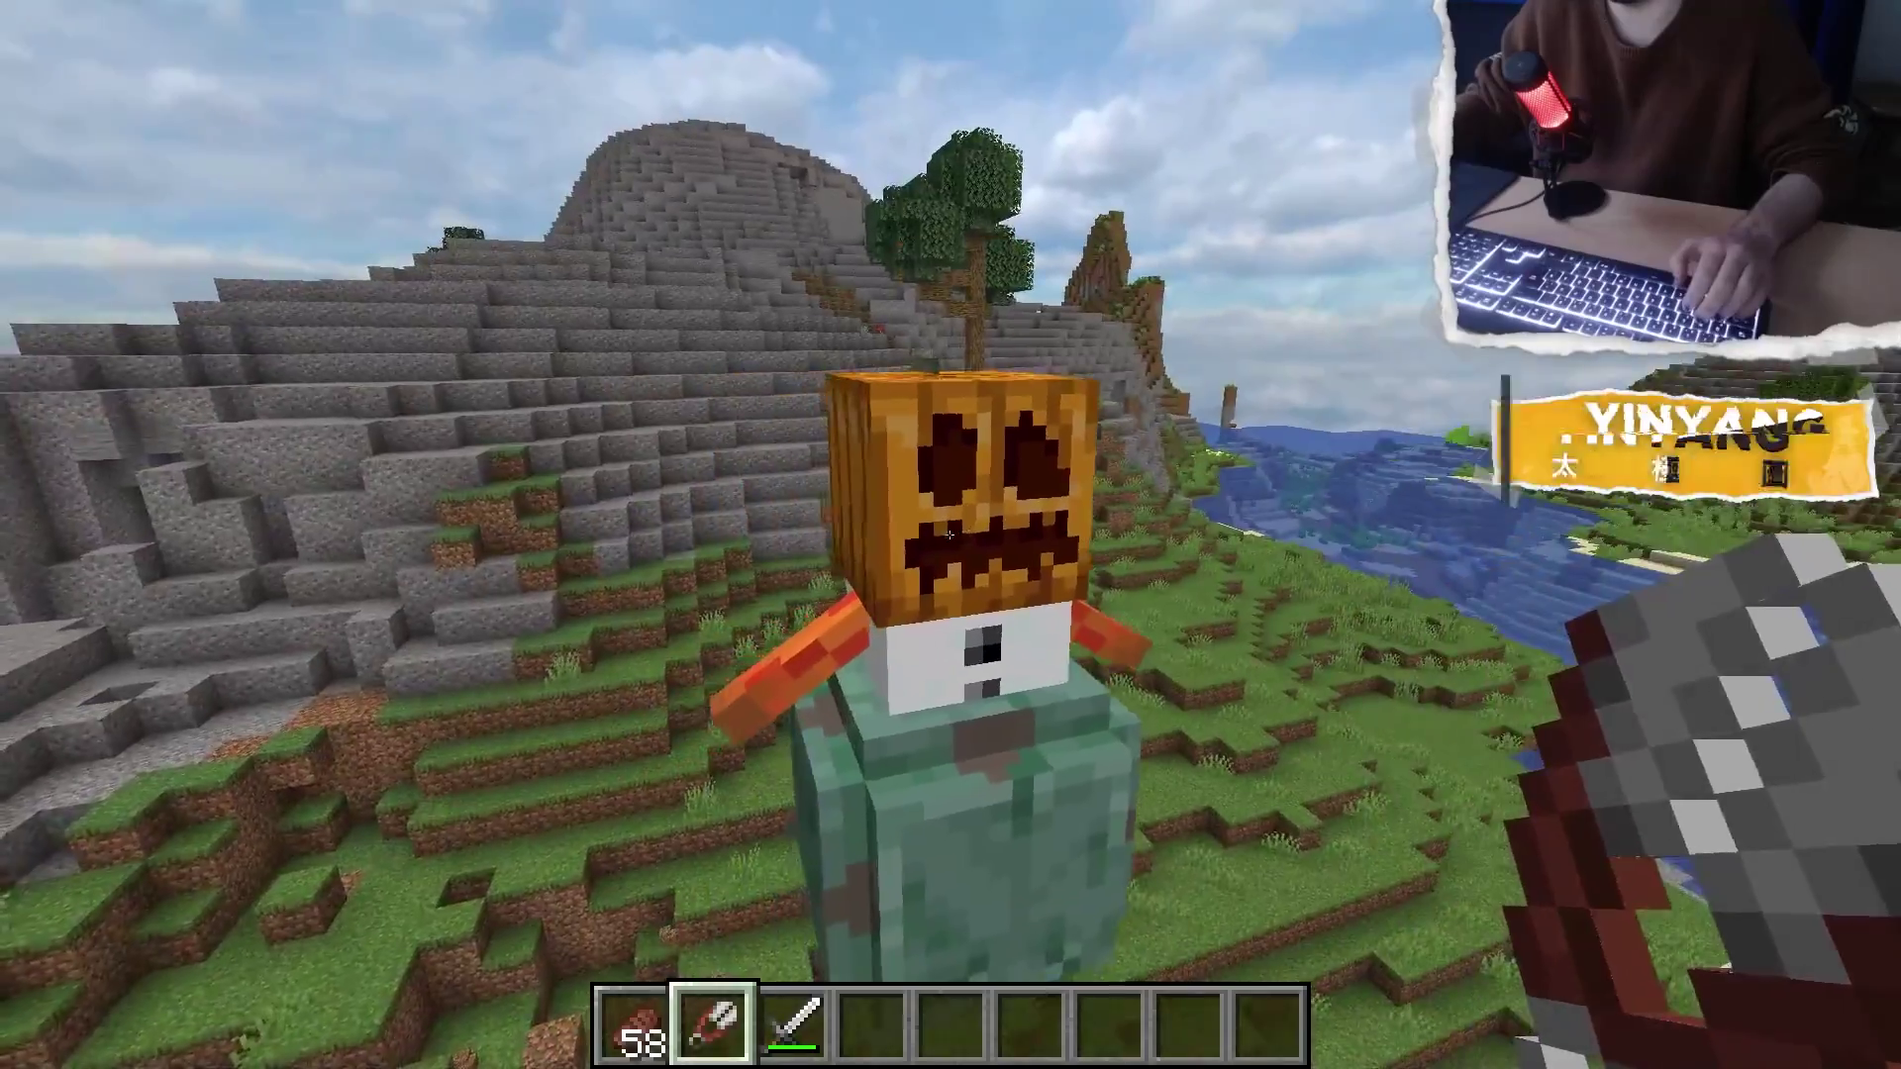
pyautogui.rightClick(950, 535)
pyautogui.scroll(-2, 951, 535)
# Move around the sheared hybrid to examine its eye, spine arms, guardian body and tail fin from all sides
pyautogui.press('w')
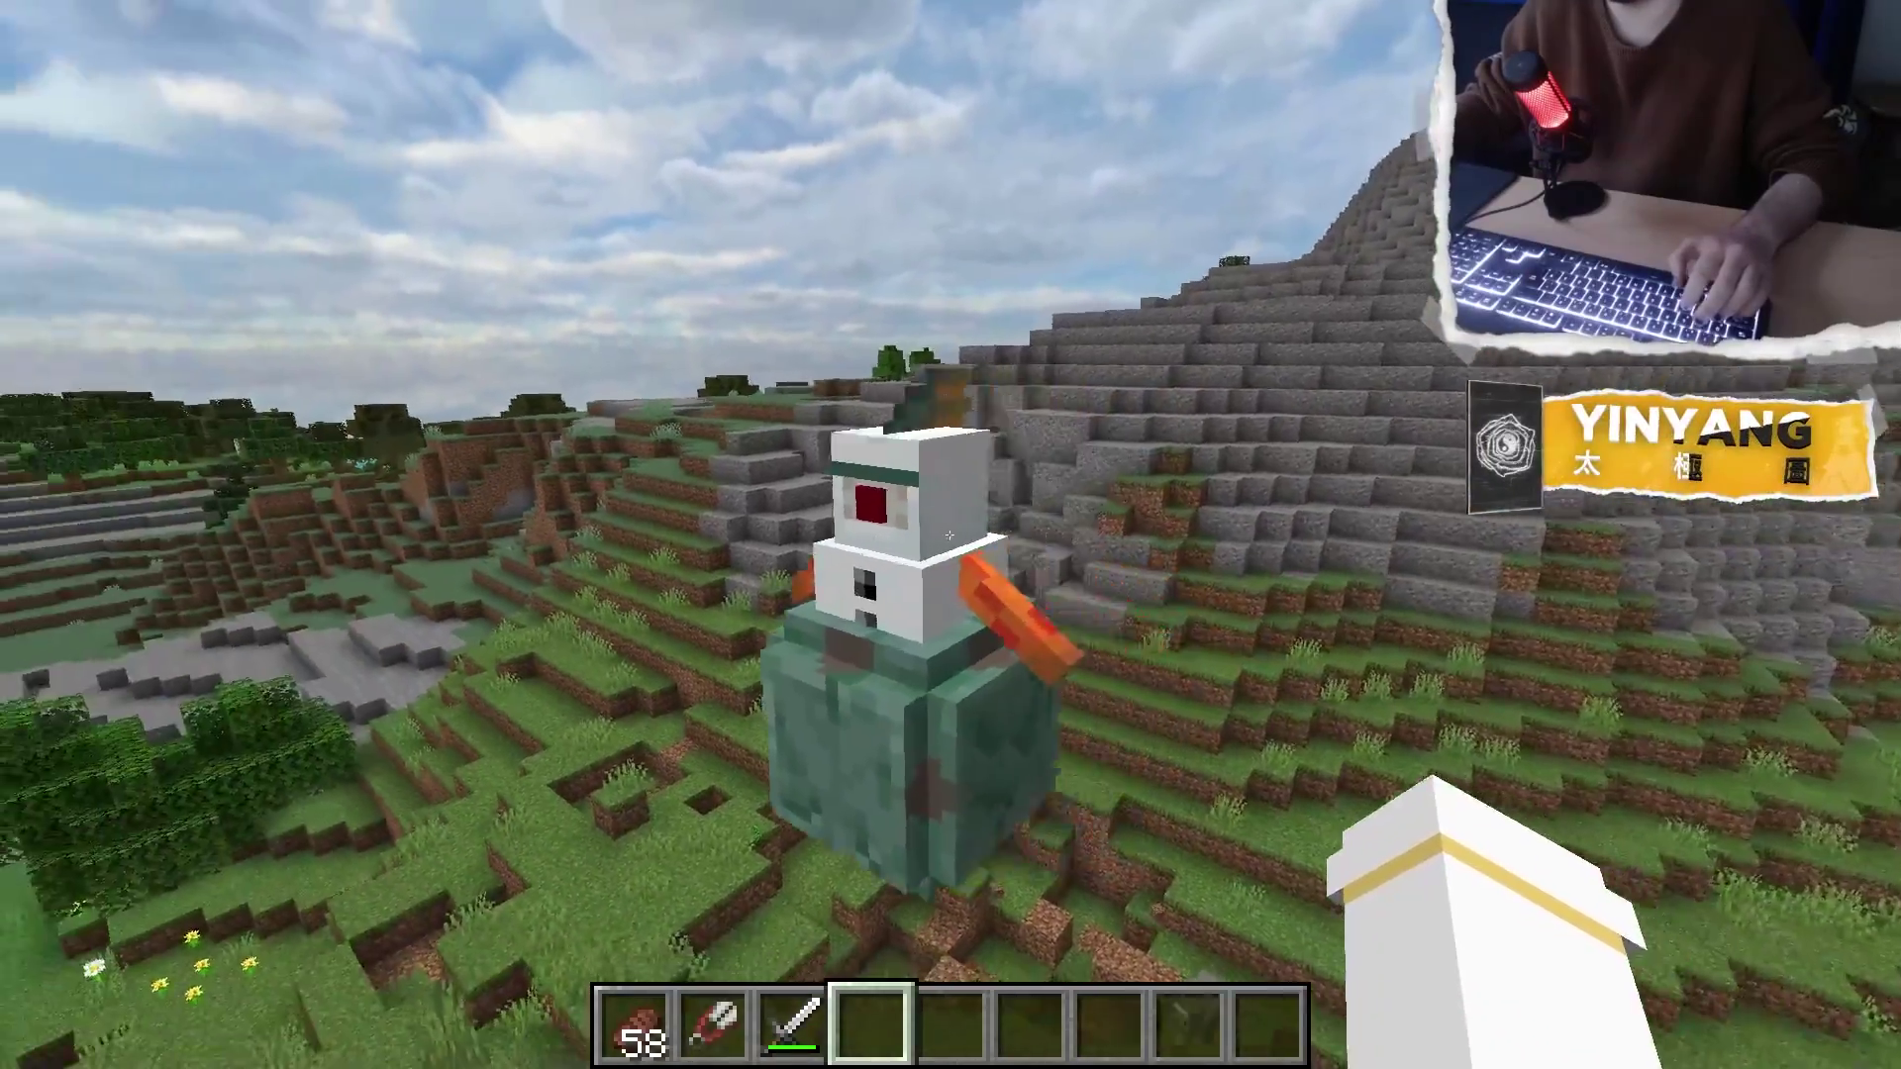
pyautogui.press('a')
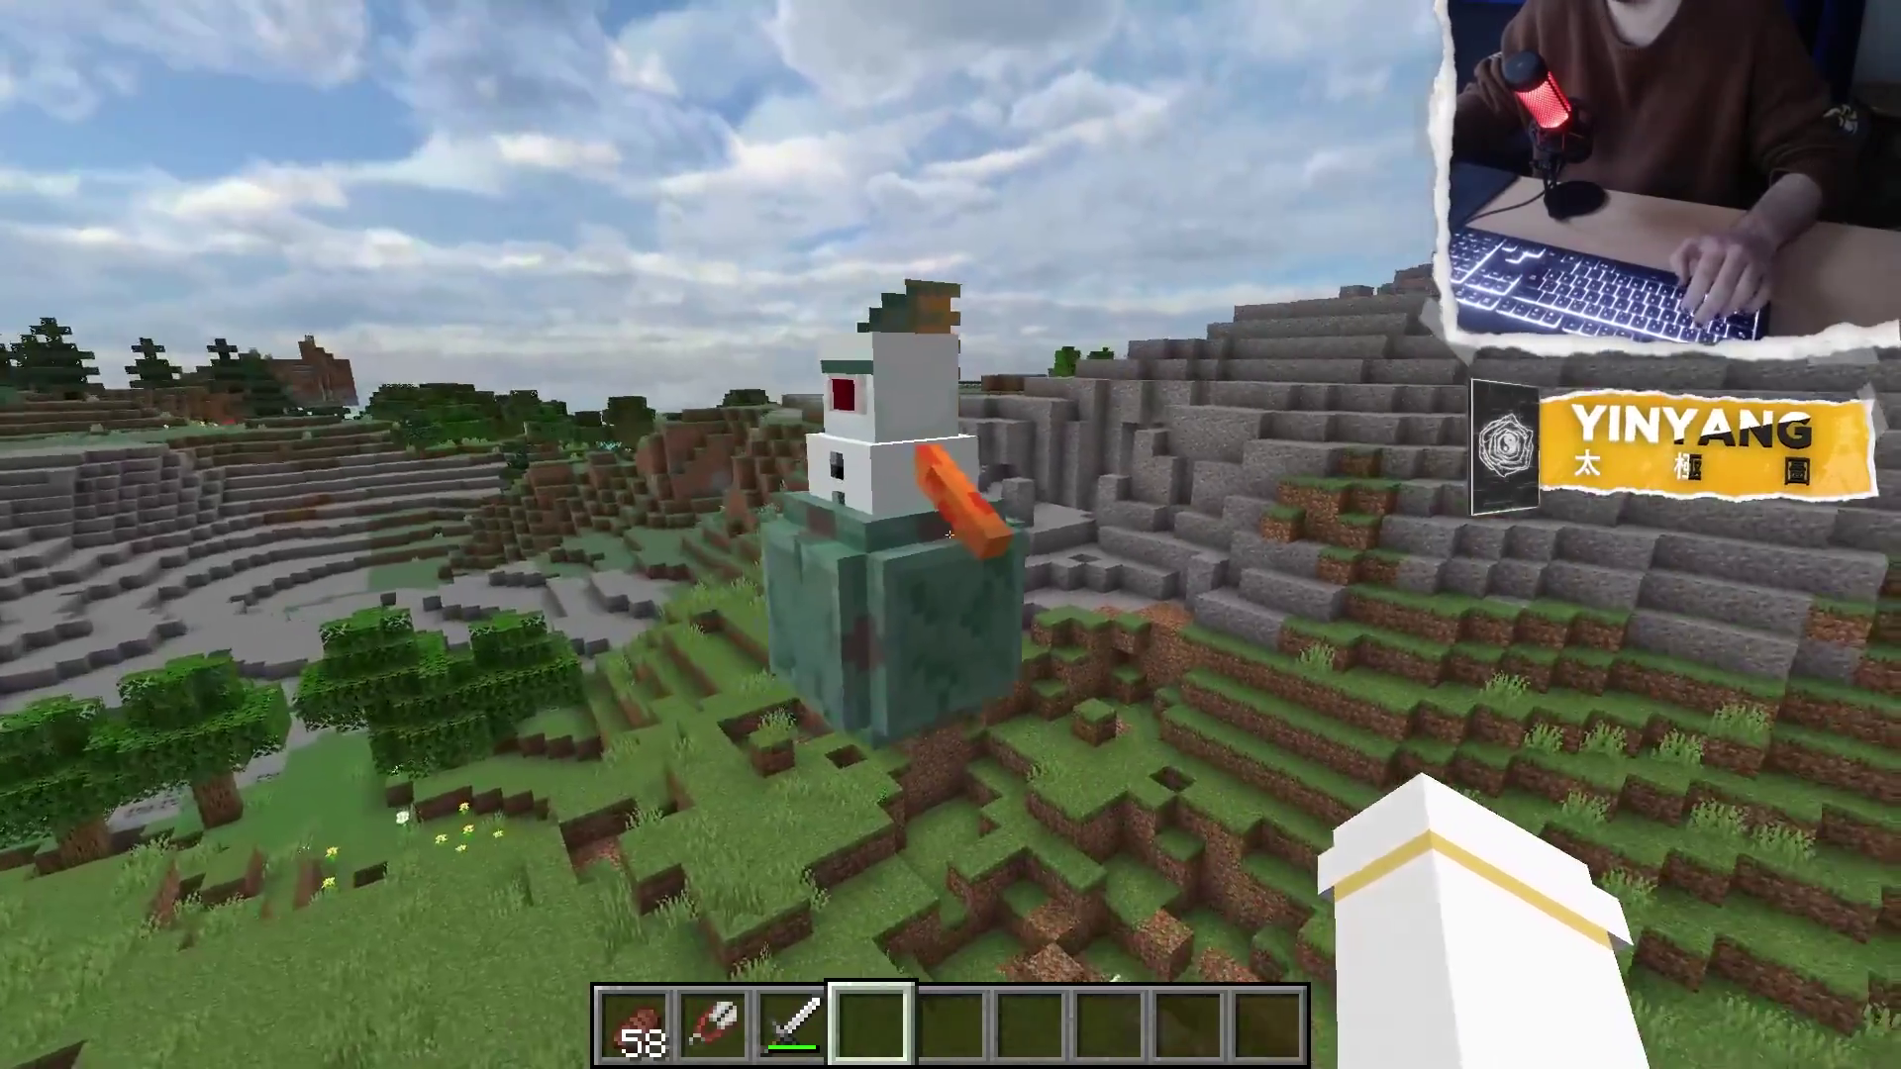
pyautogui.press('a')
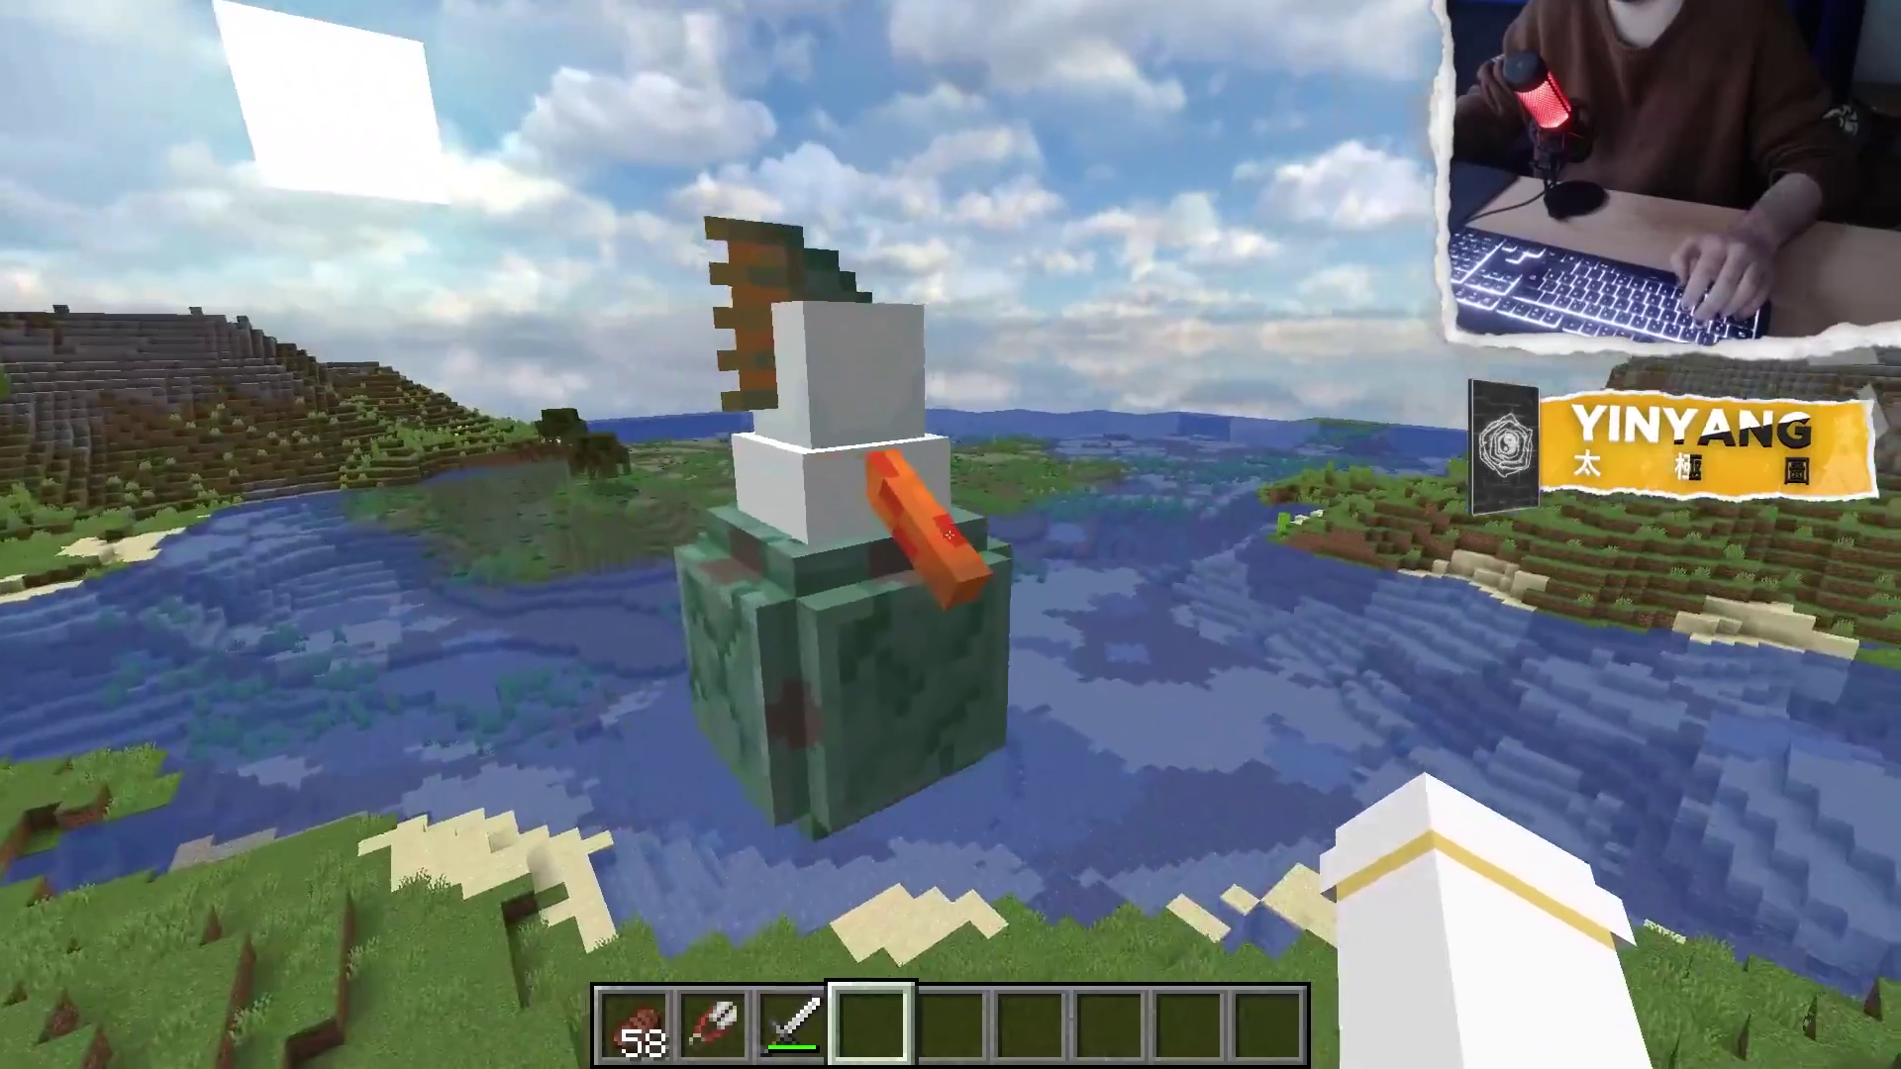
pyautogui.press('d')
pyautogui.press('a')
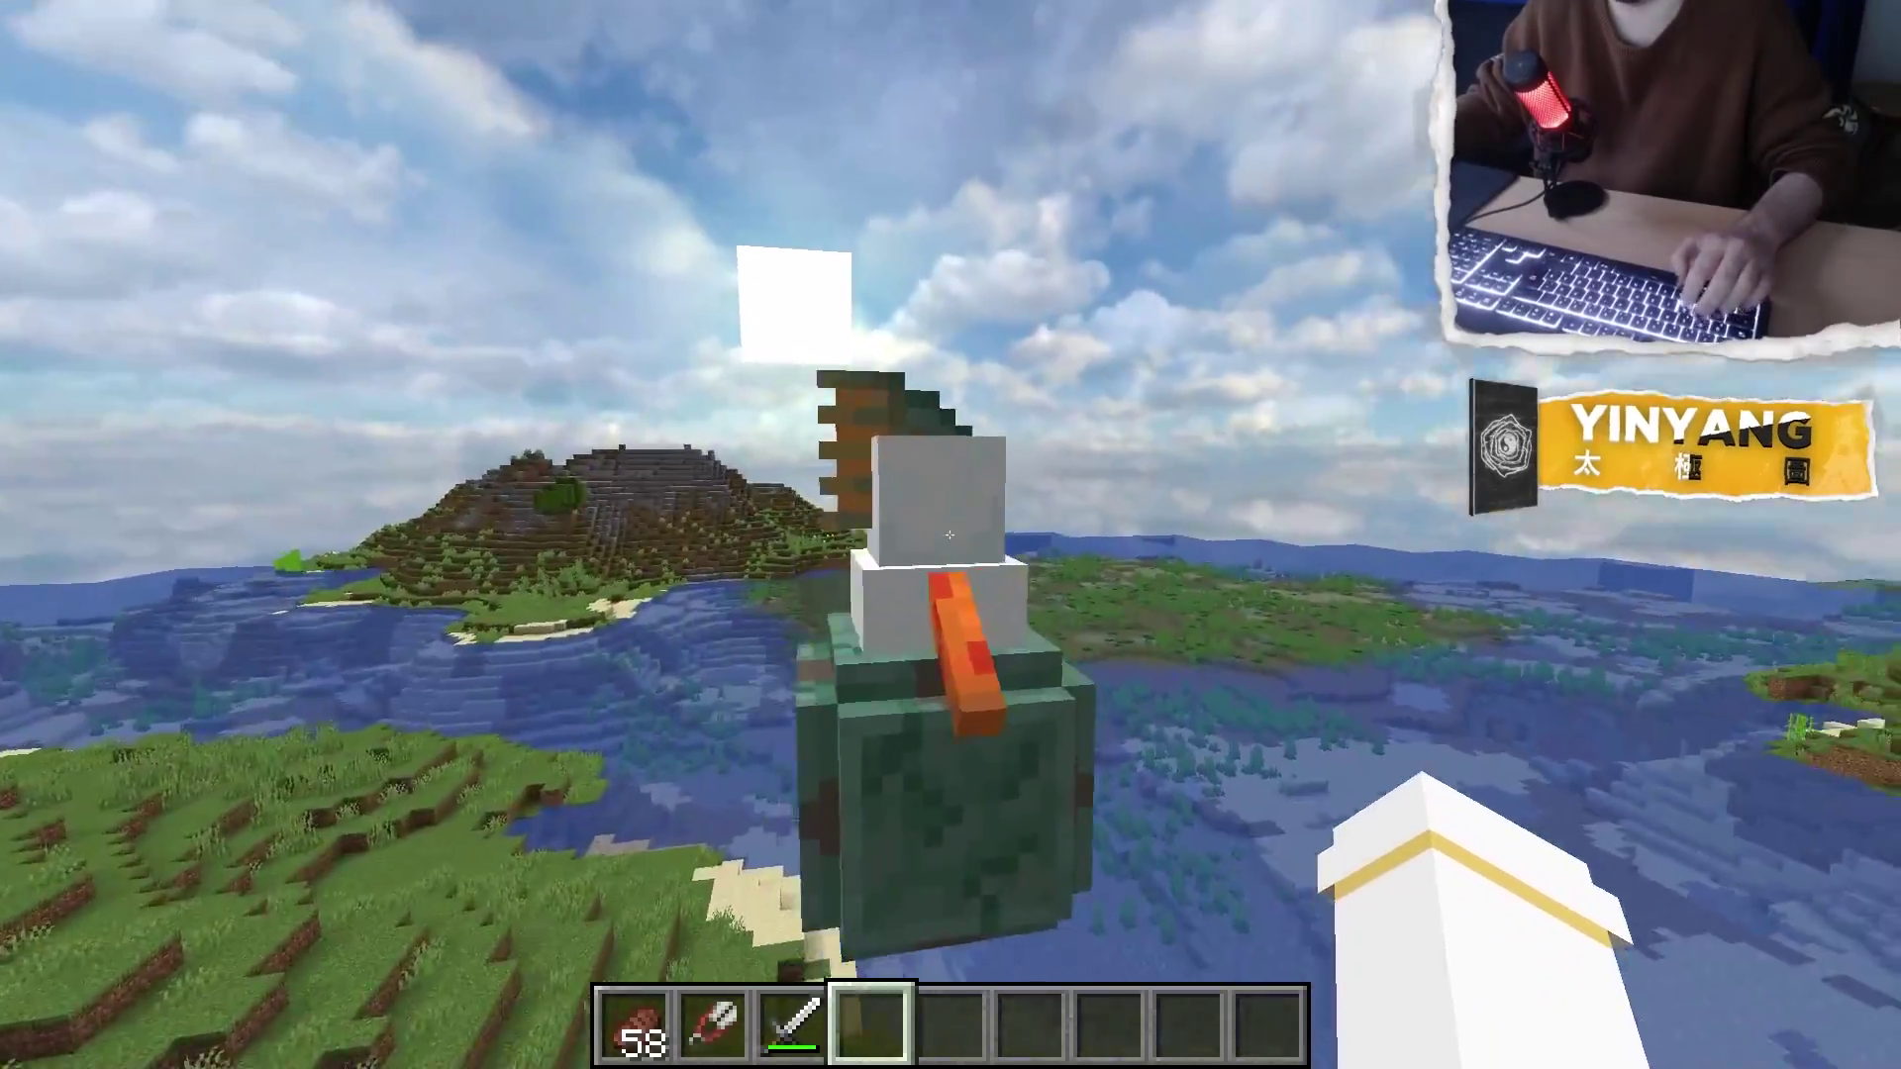
pyautogui.press('d')
pyautogui.press('w')
pyautogui.press('space')
pyautogui.press('d')
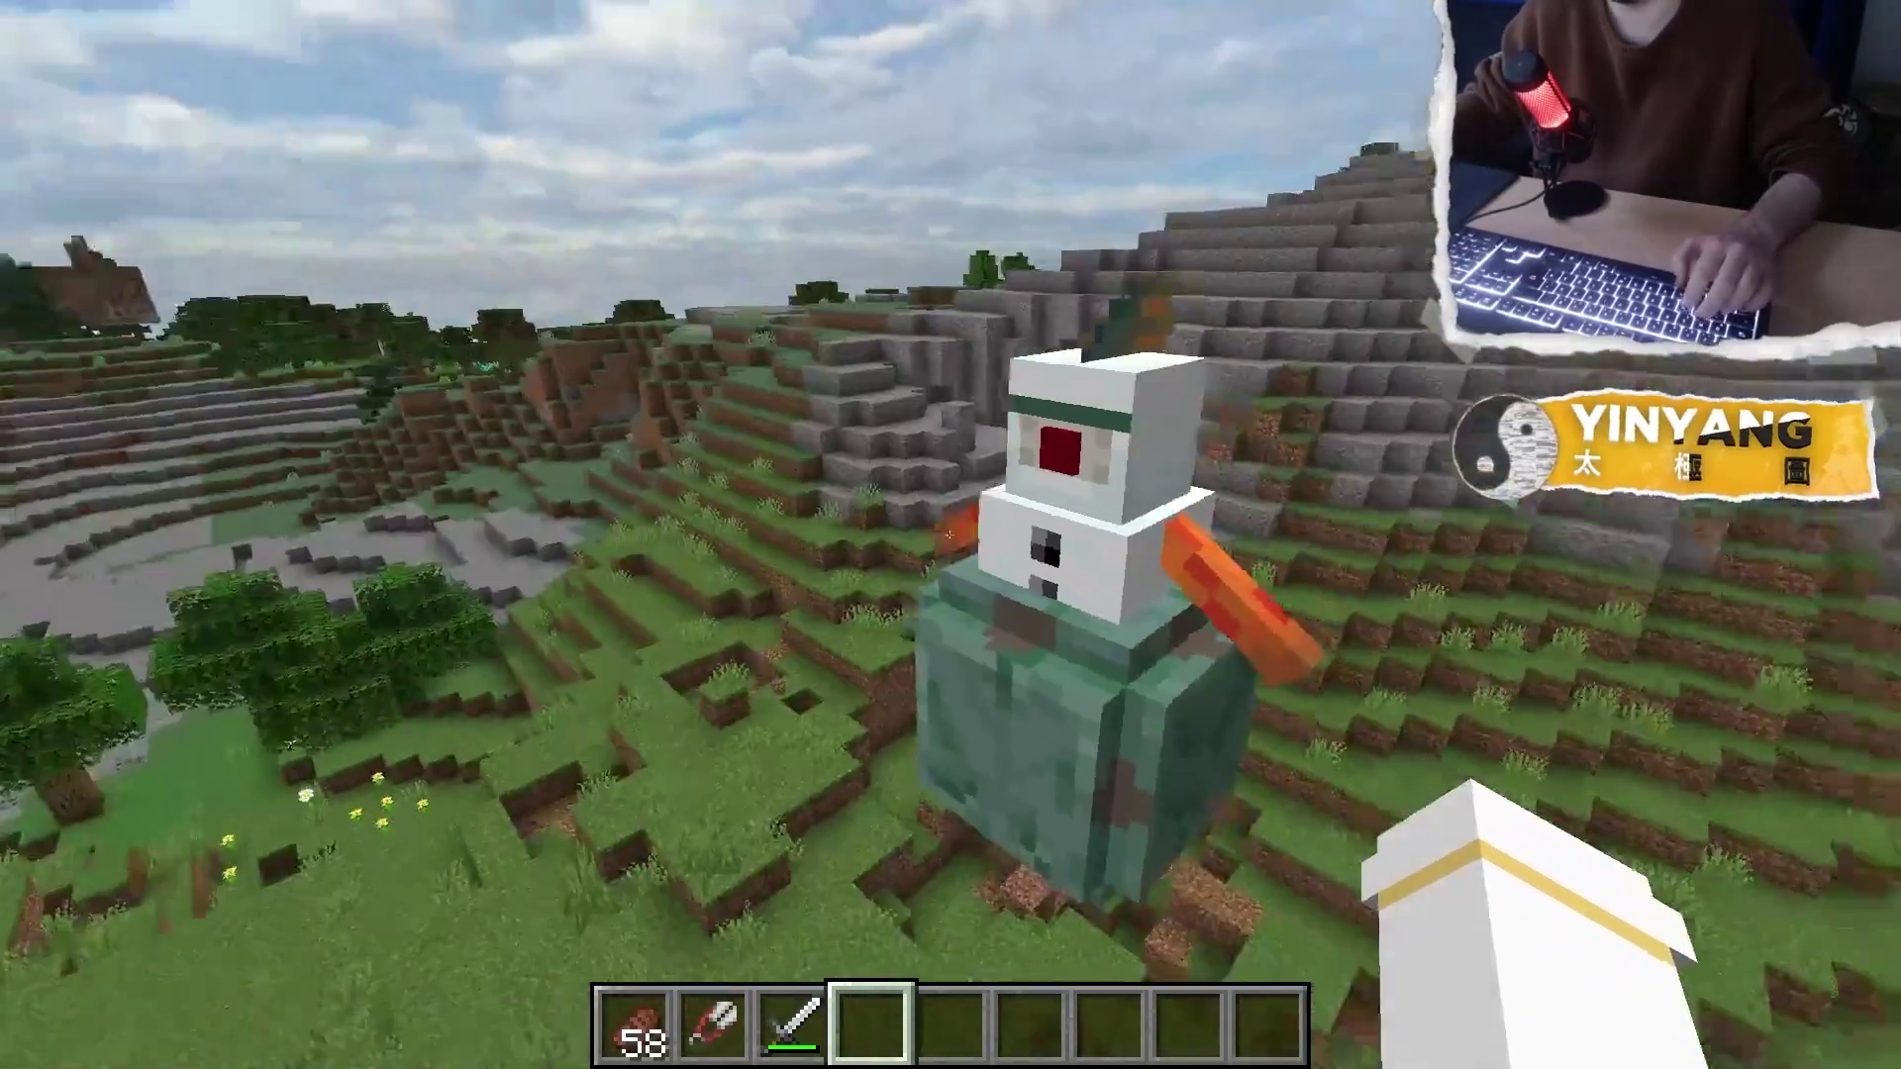
pyautogui.press('a')
pyautogui.press('a')
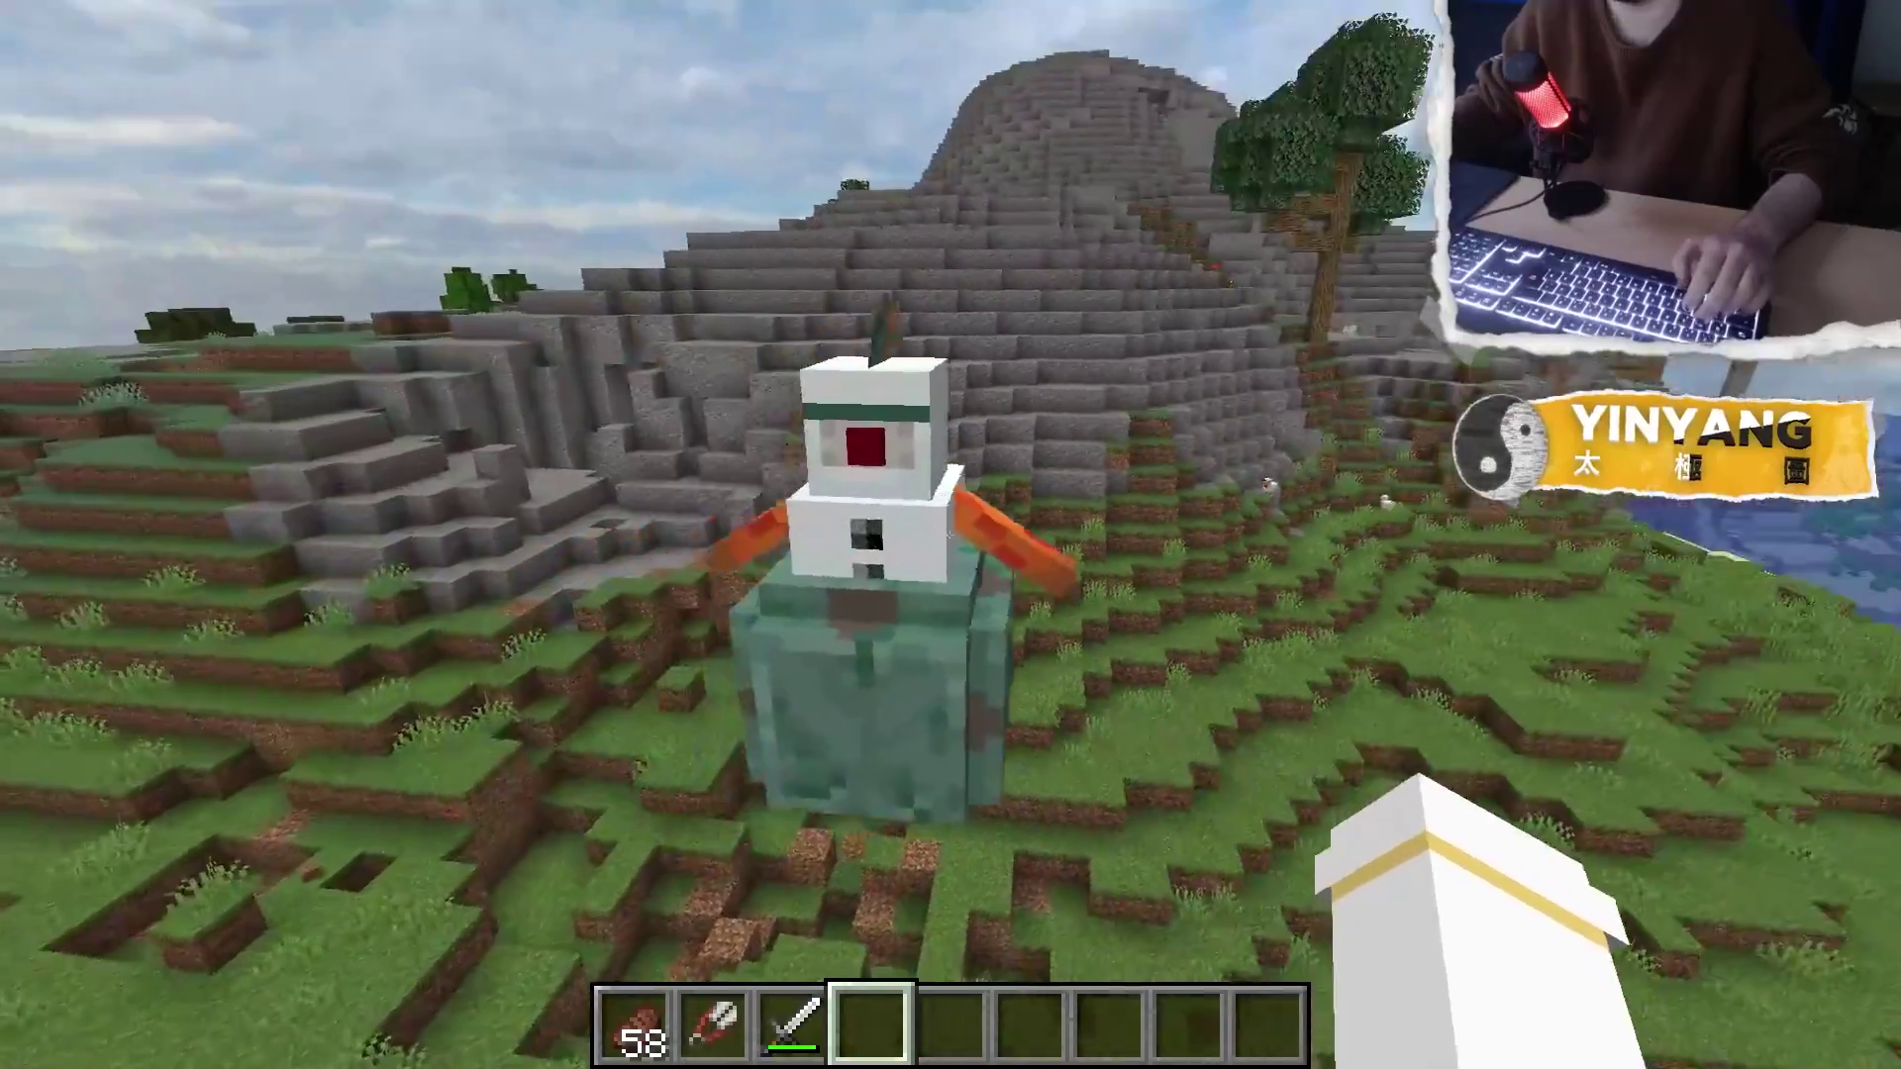
# Cycle the camera perspective and move around the hybrid to watch the white particle trails near it
pyautogui.press('F5')
pyautogui.press('F5')
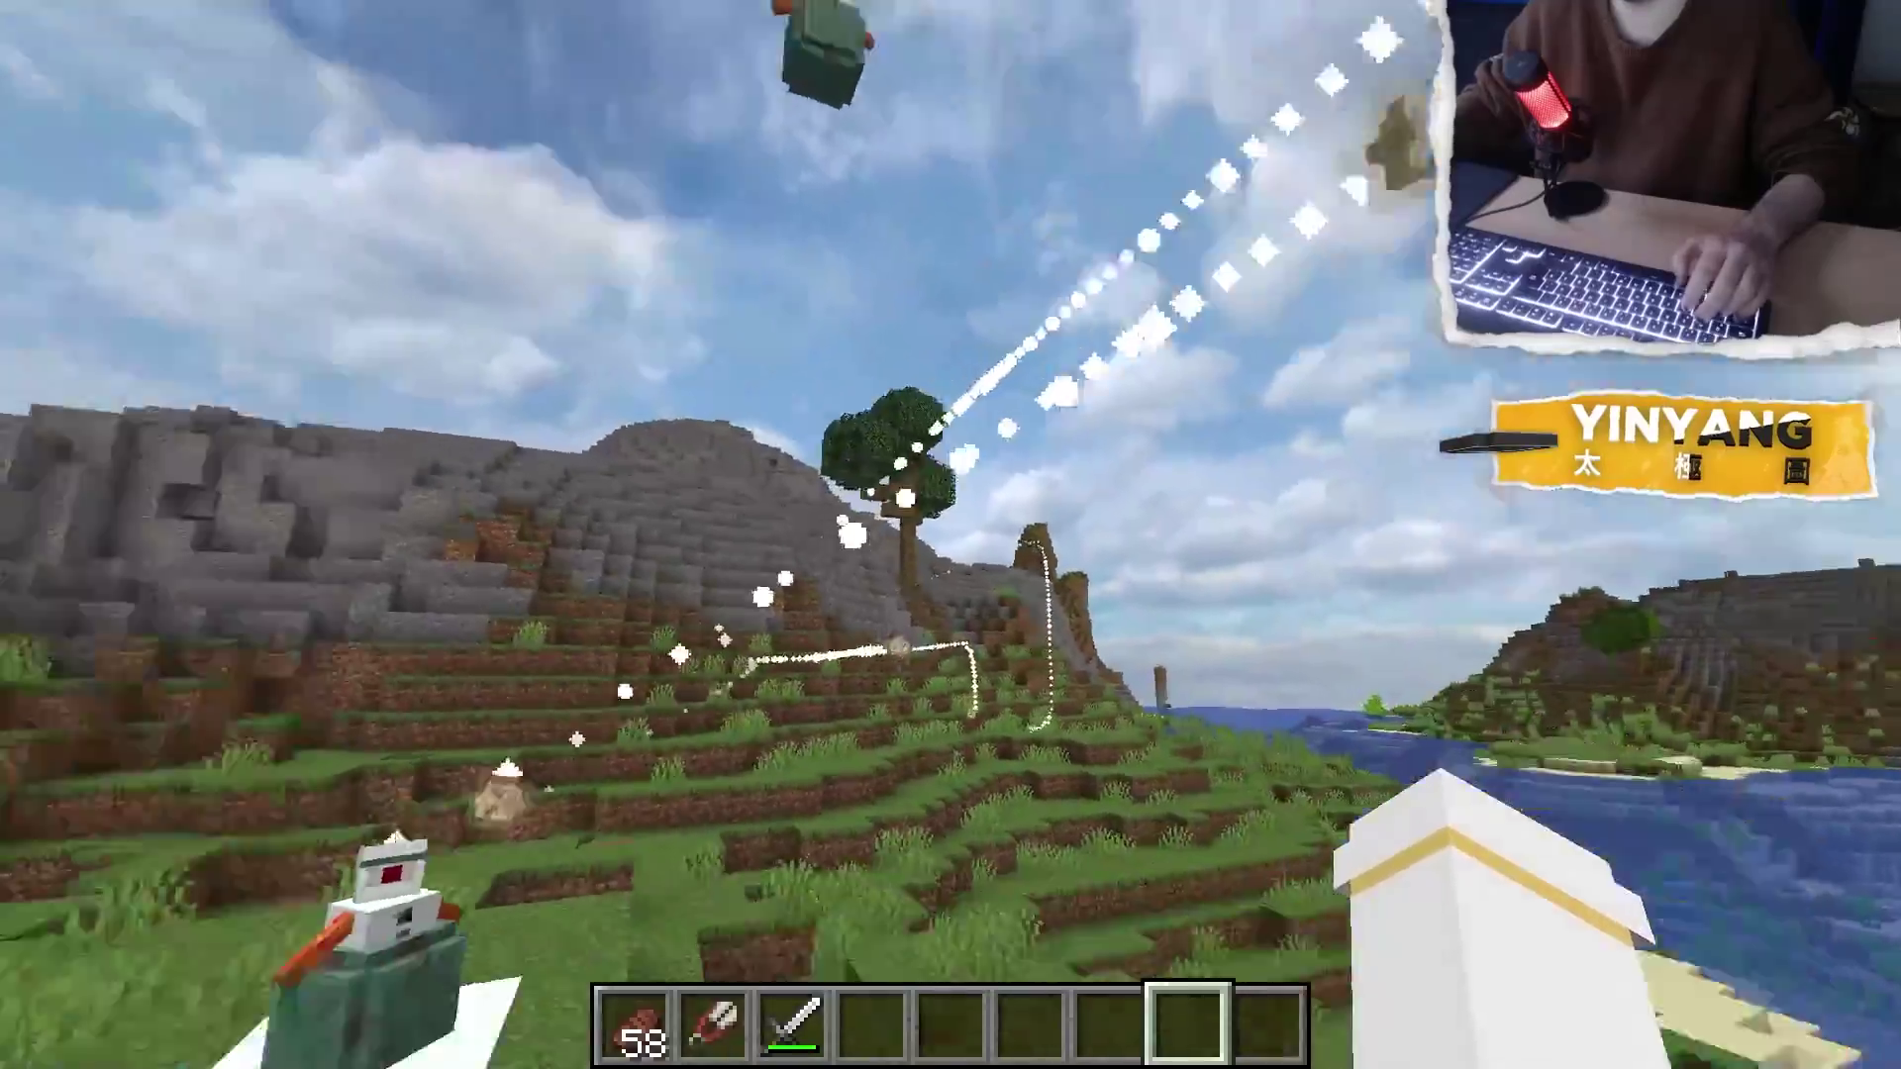
pyautogui.press('a')
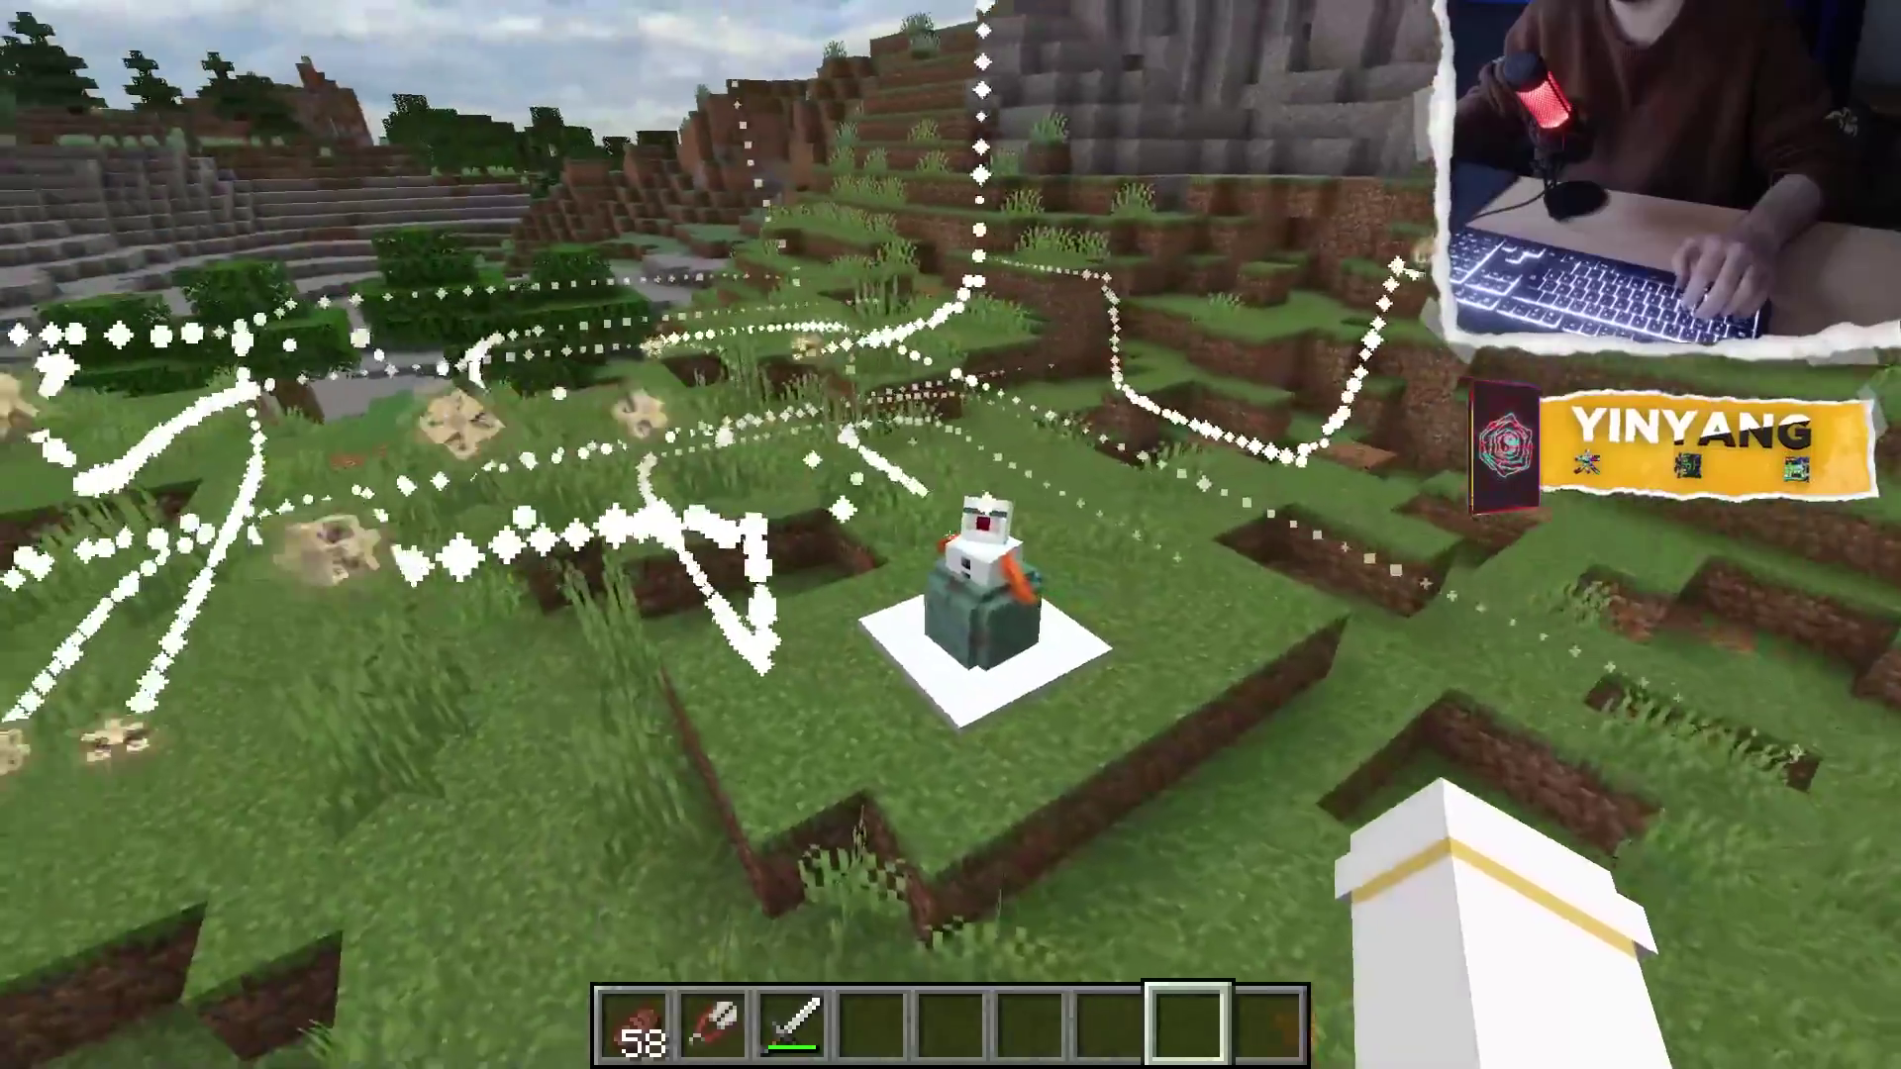
# Switch to the mob wheel, remove the drawn Mule and Creeper from its entries and spin it again
pyautogui.press('s')
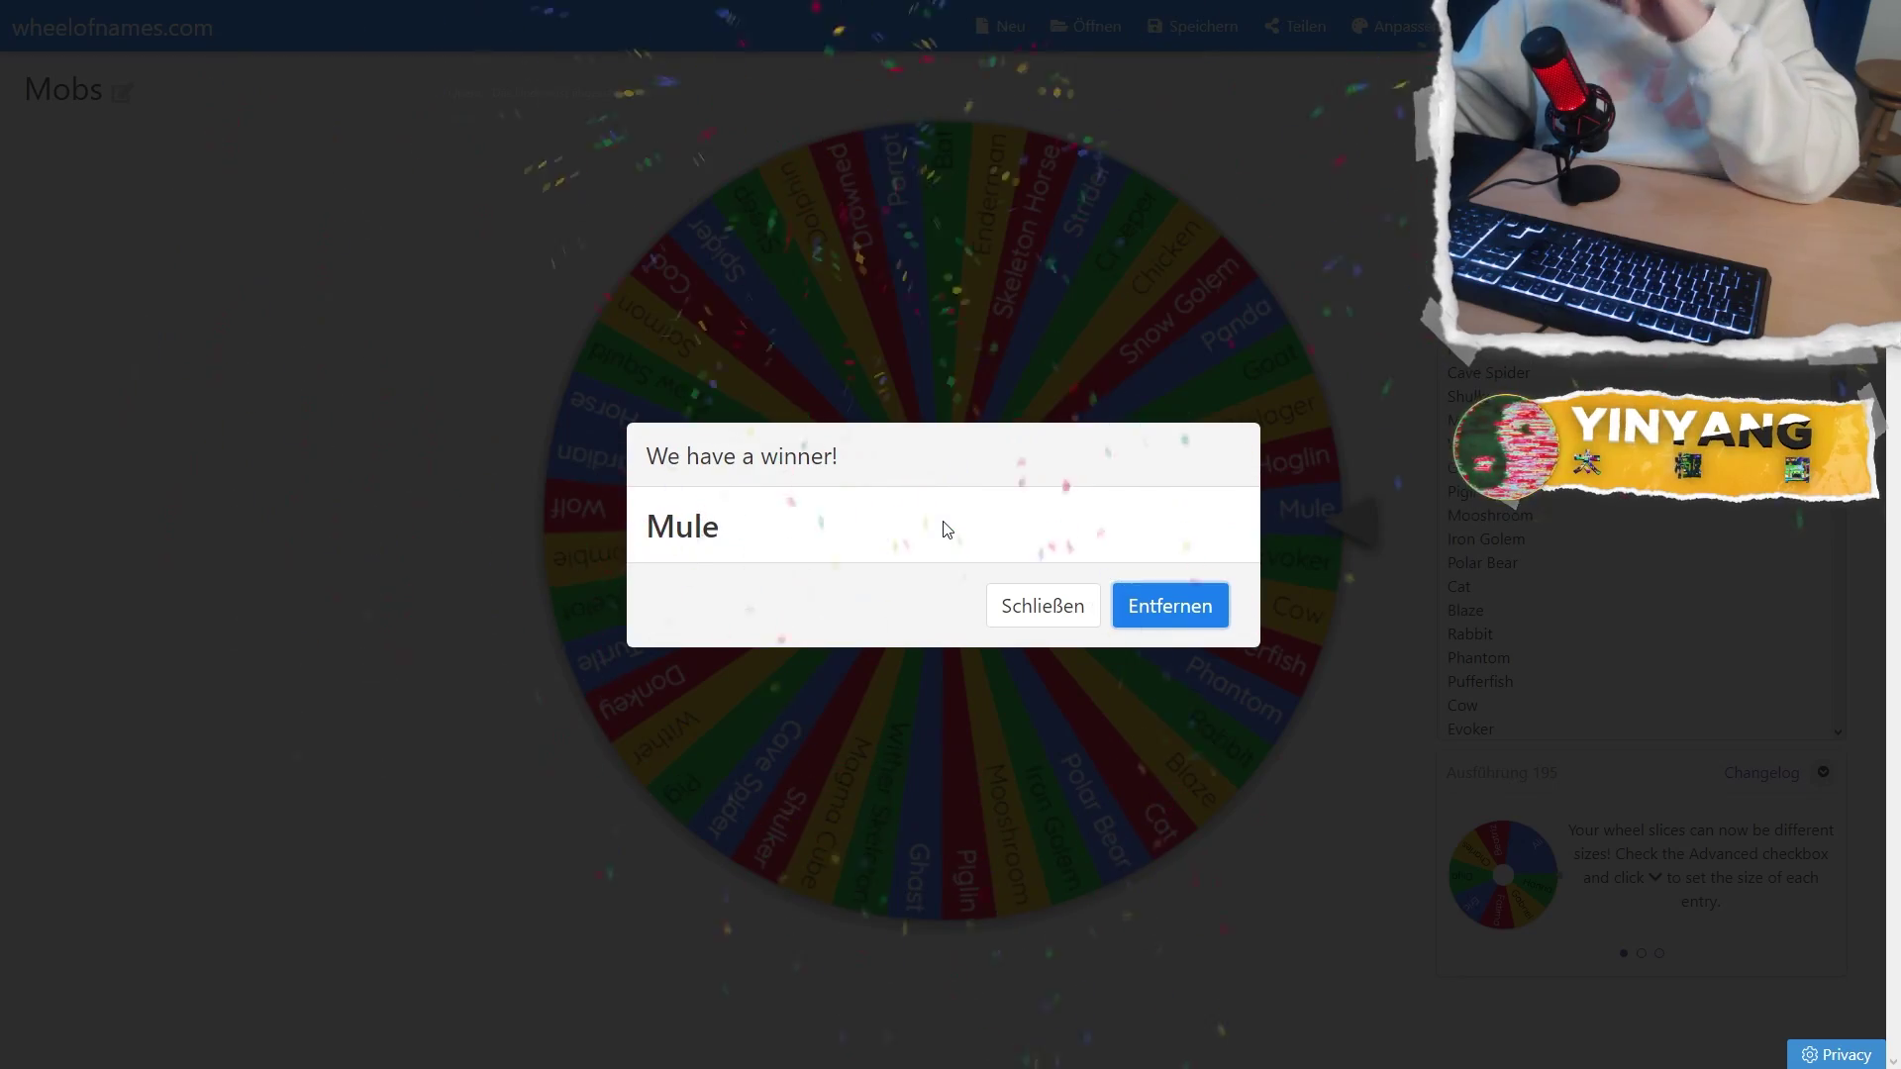
pyautogui.press('Return')
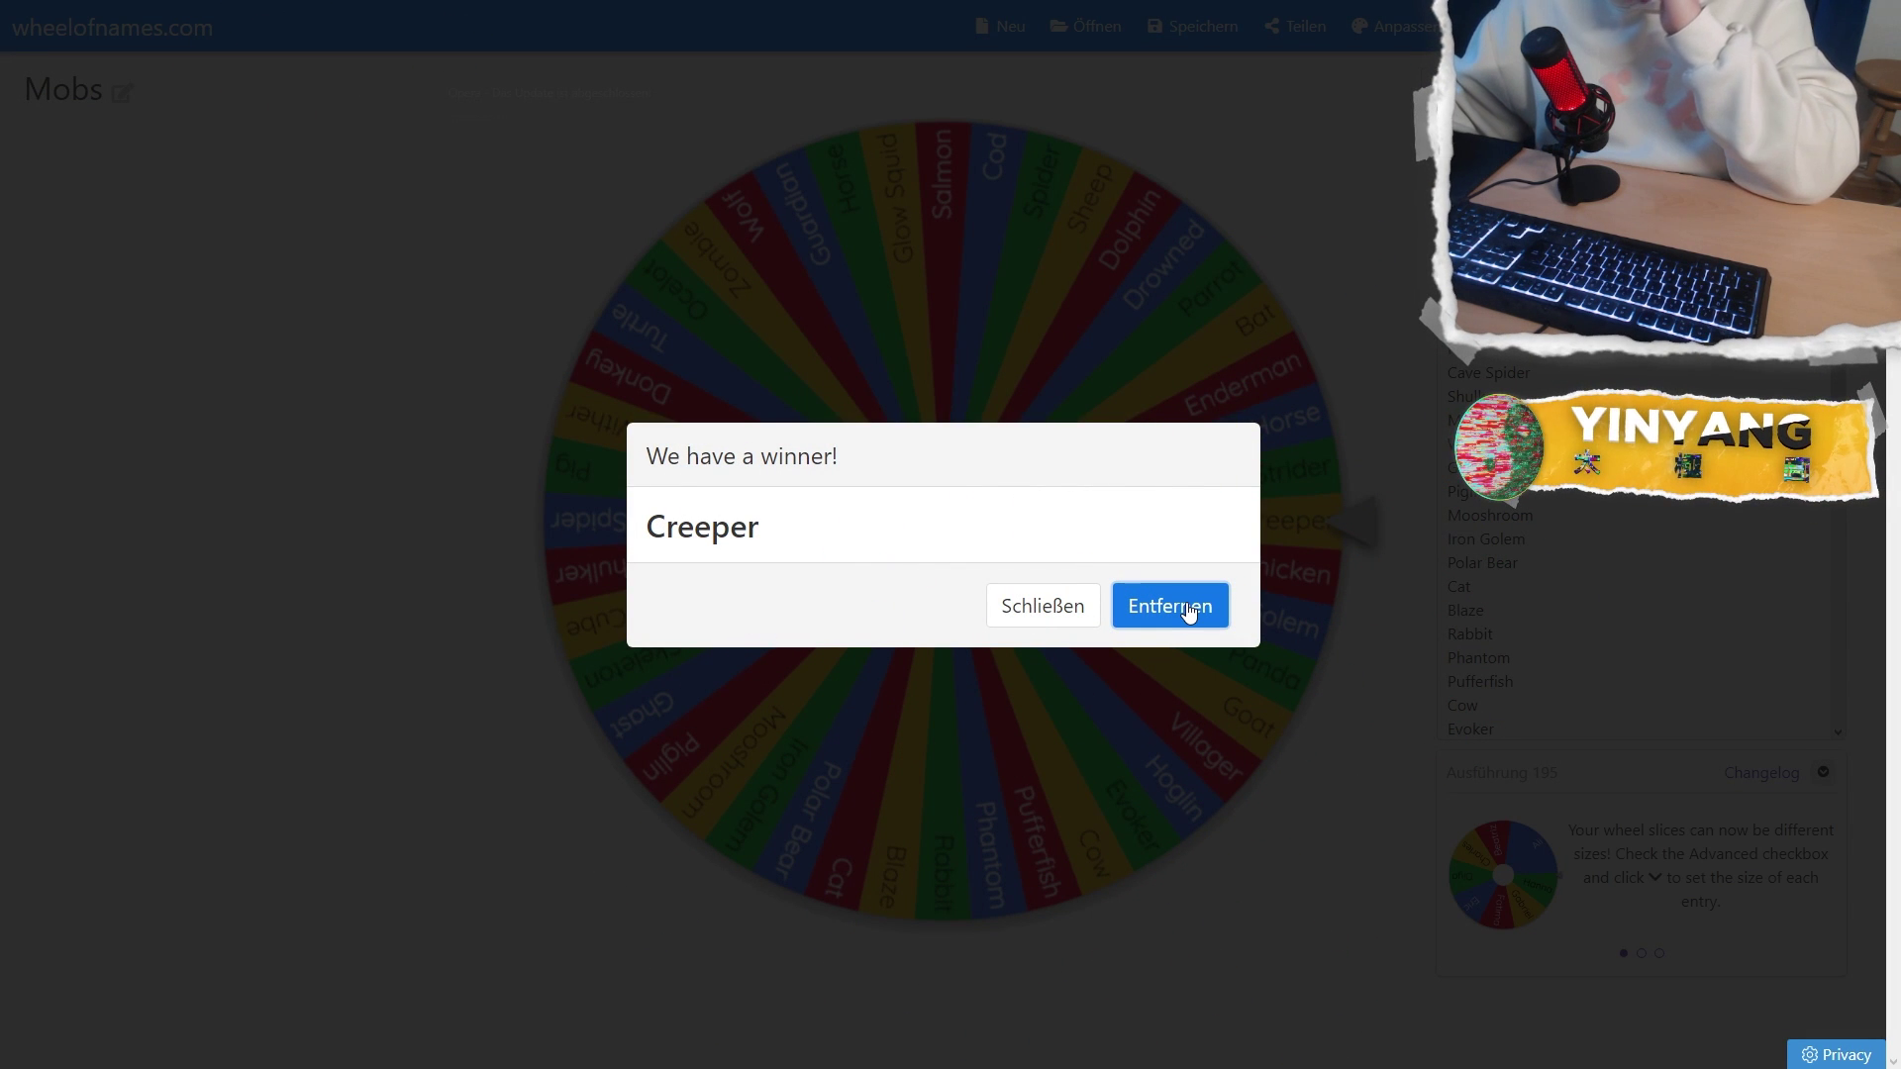
pyautogui.click(1189, 609)
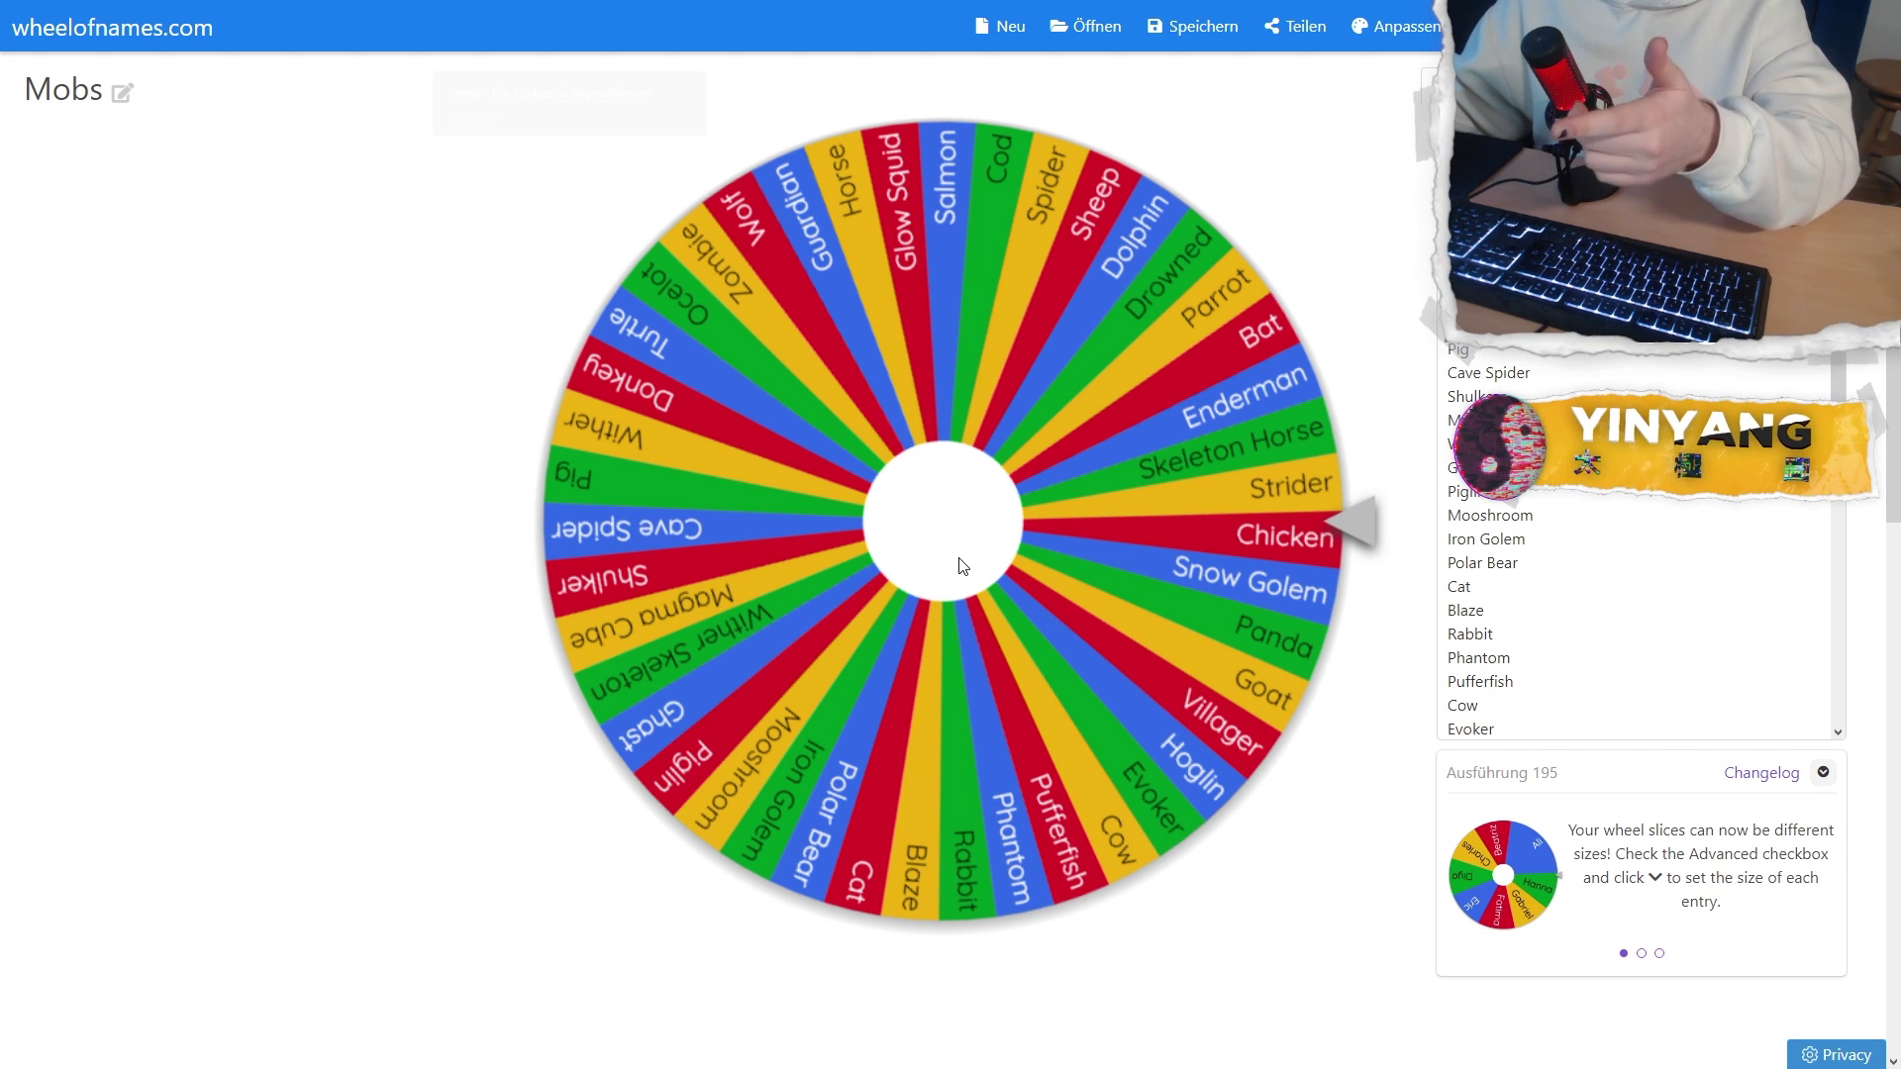
pyautogui.click(960, 573)
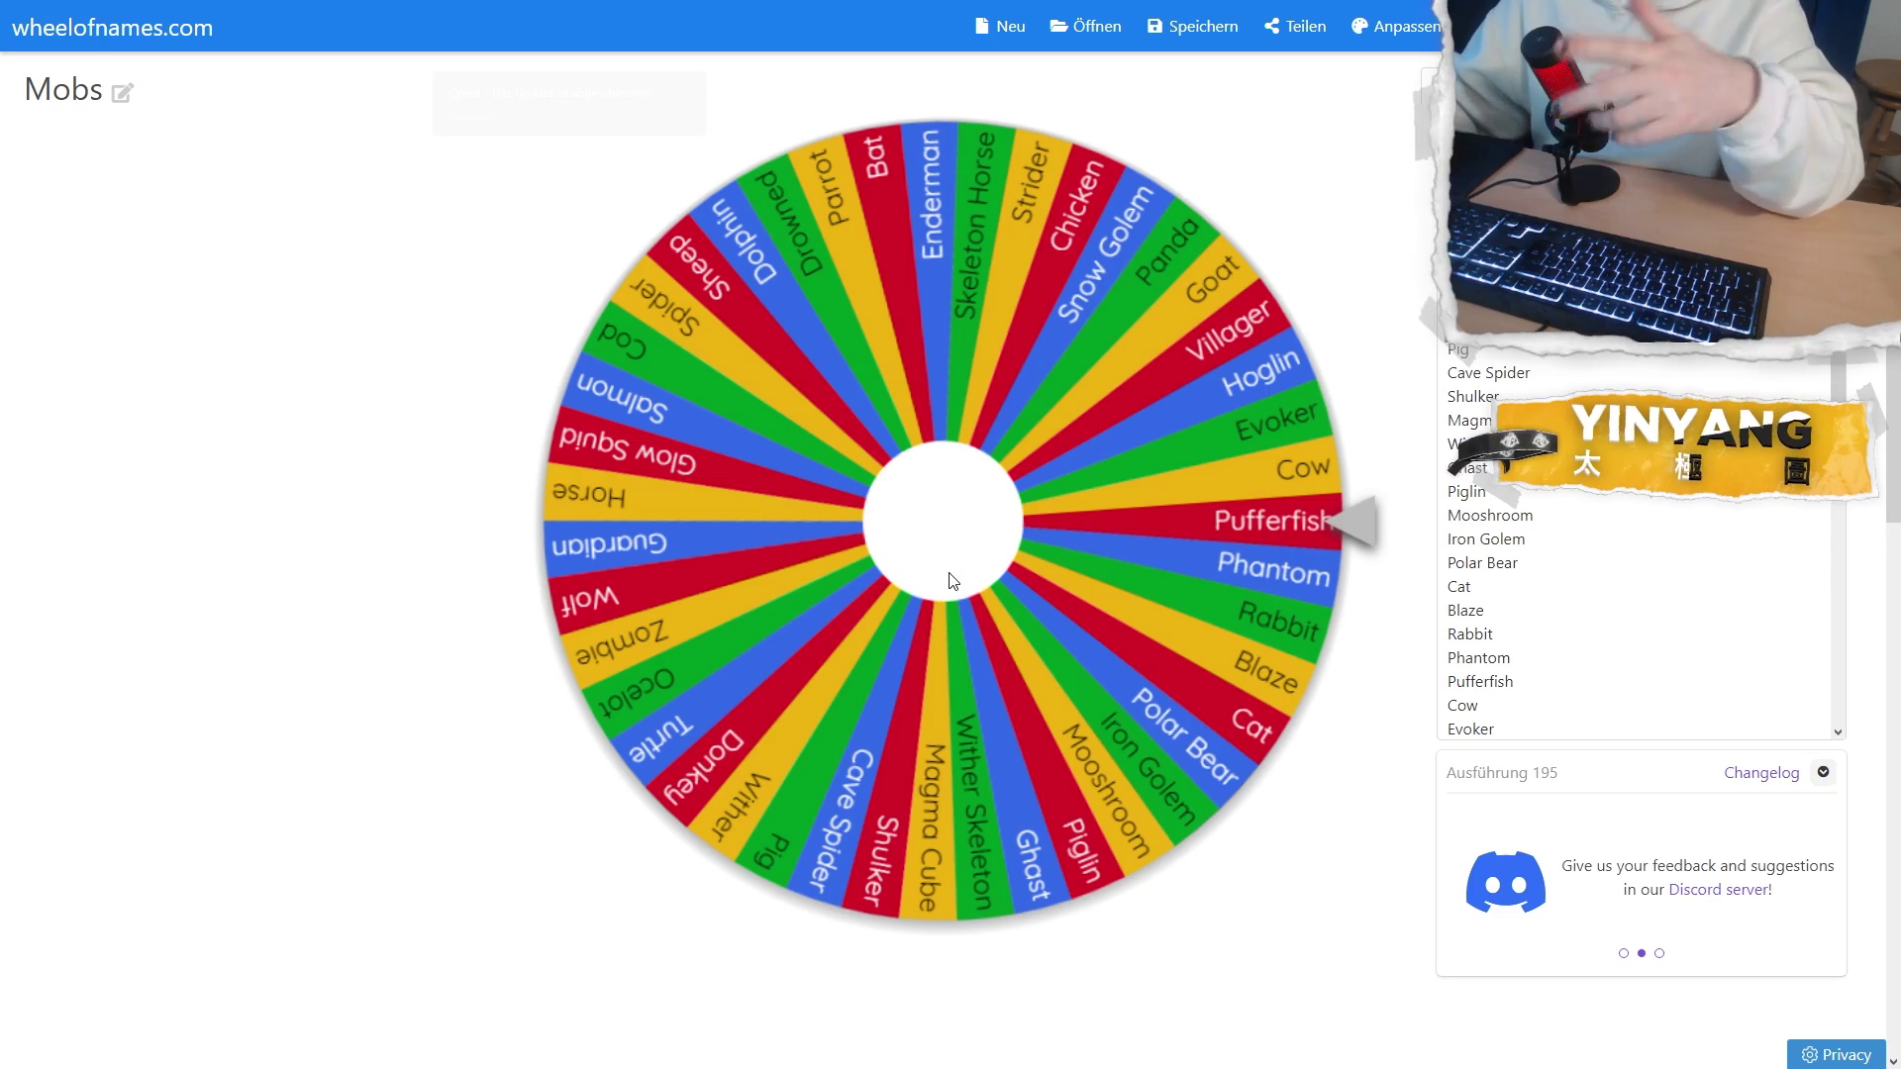
pyautogui.click(953, 579)
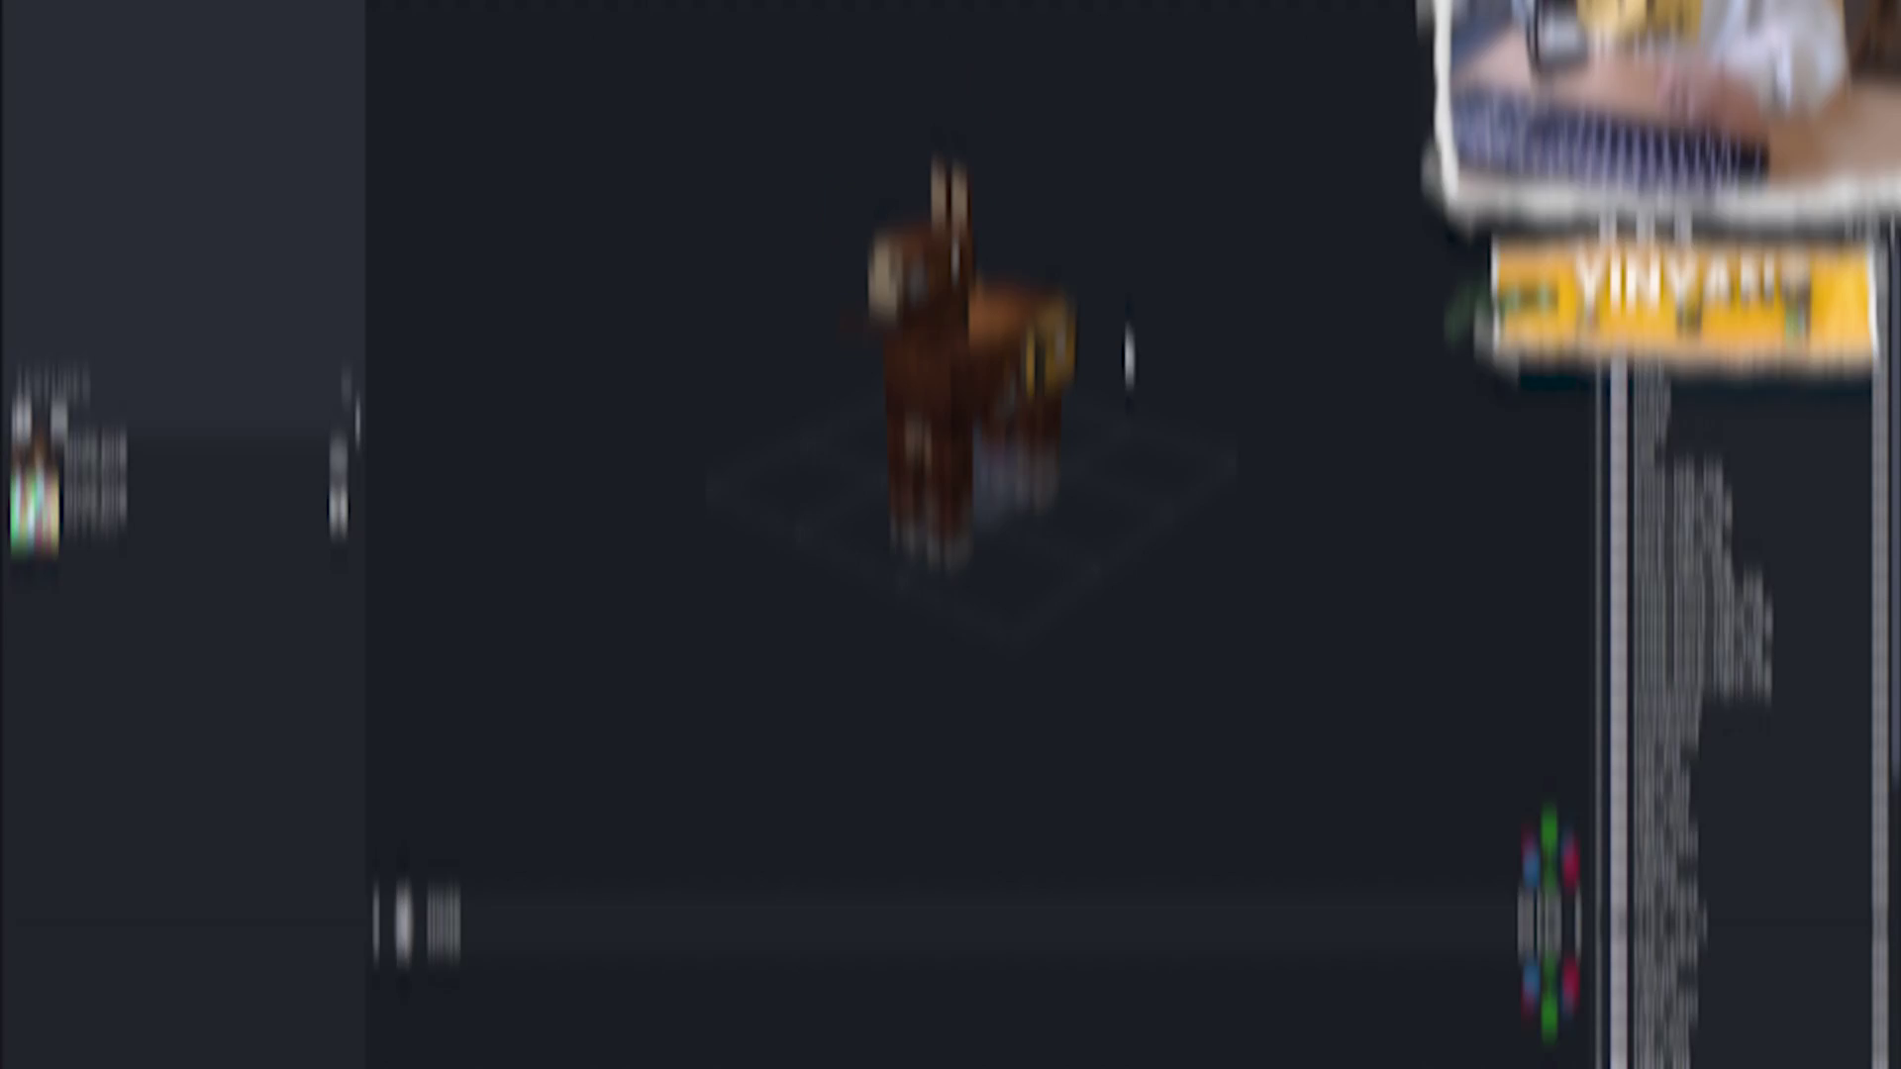
# Switch to Blockbench and examine the mule and creeper models from several sides, comparing their heads, bodies and legs
pyautogui.moveTo(1179, 529); pyautogui.dragTo(1053, 527)
pyautogui.scroll(3, 1038, 513)
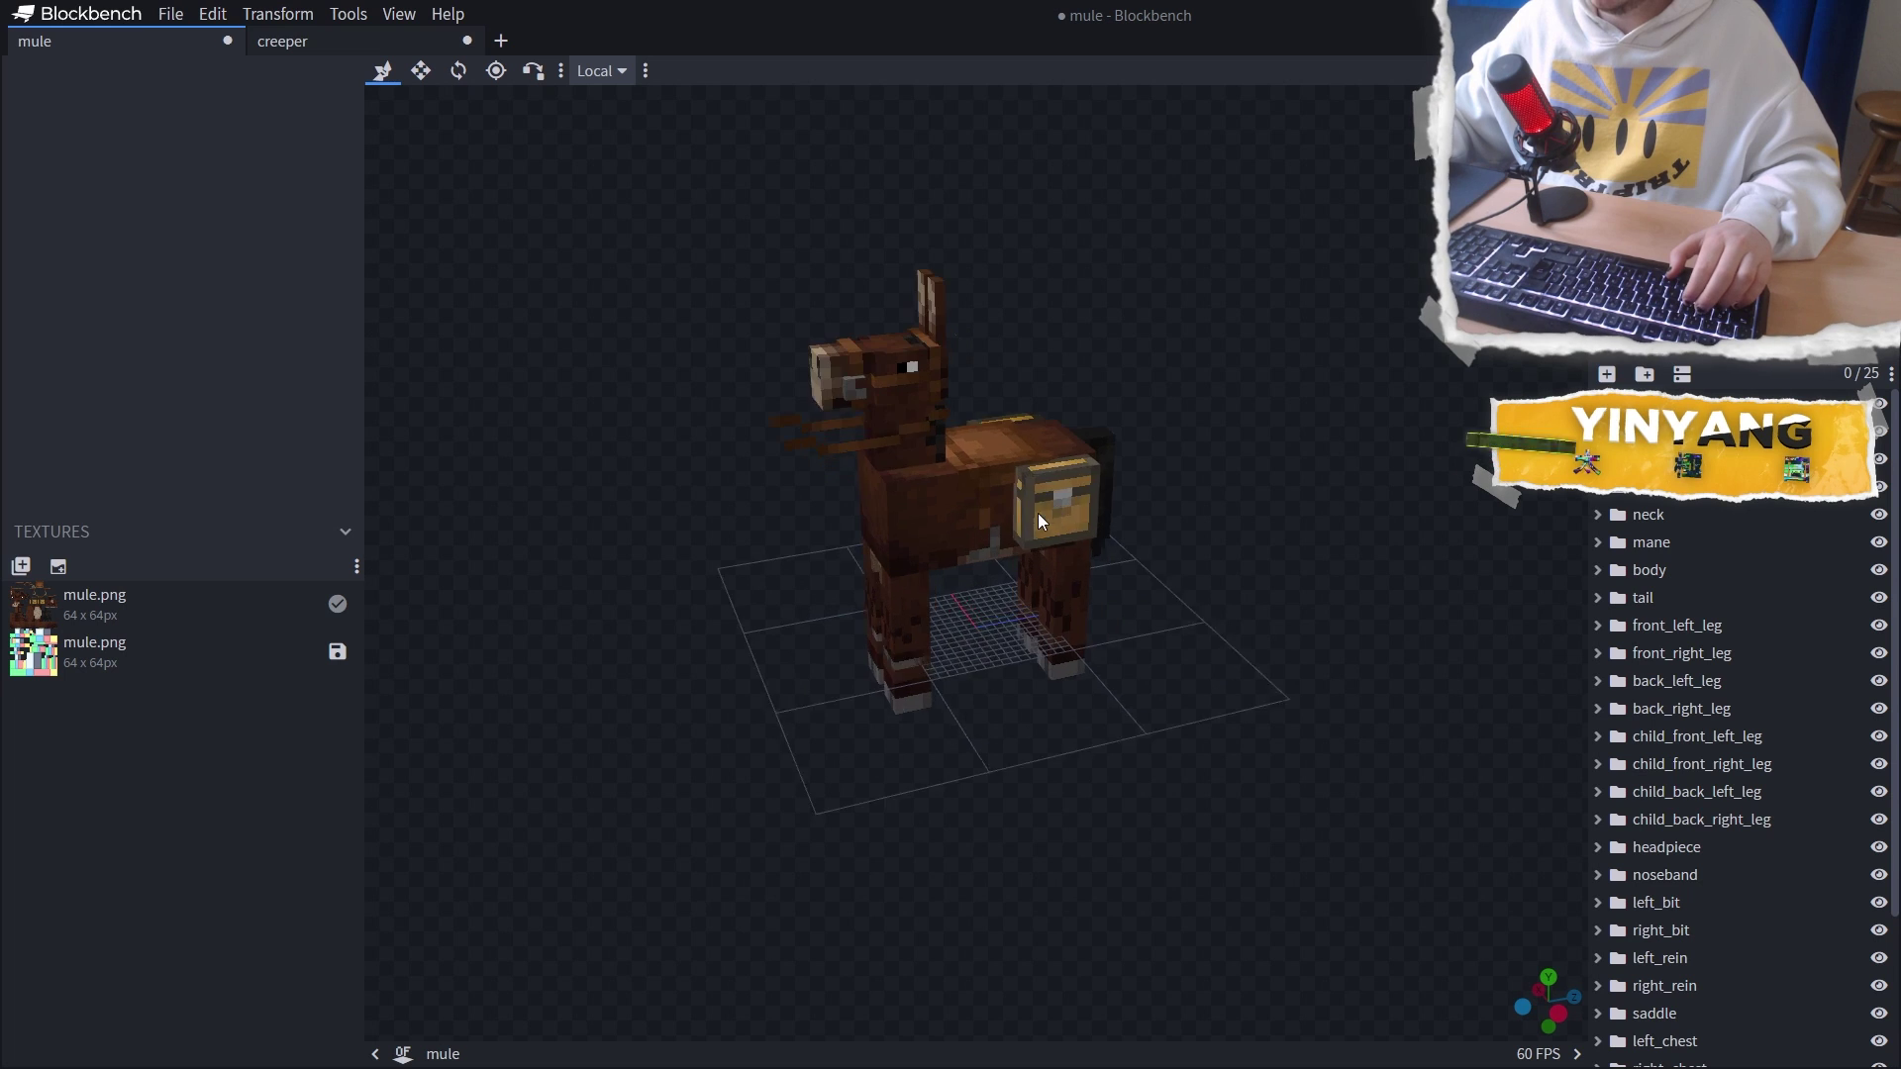
pyautogui.click(319, 60)
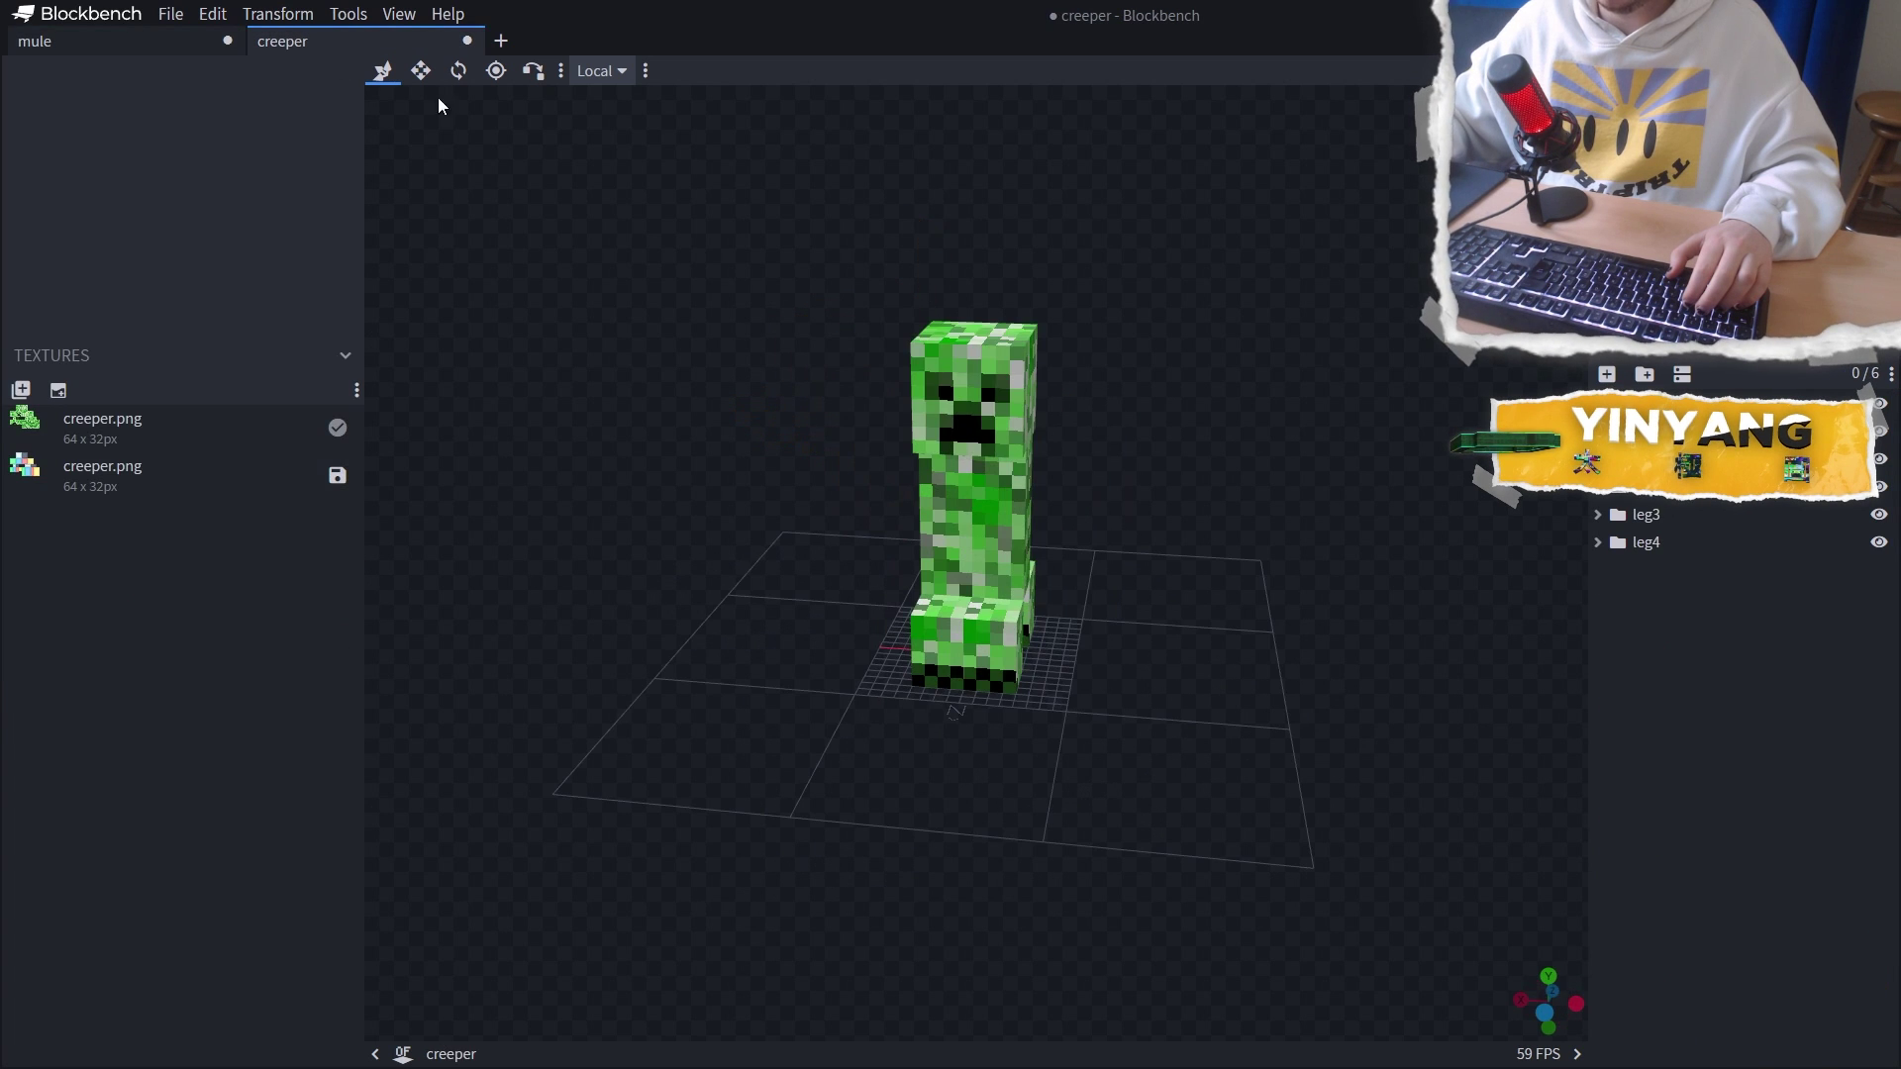
pyautogui.moveTo(1006, 418); pyautogui.dragTo(1041, 537)
pyautogui.moveTo(1008, 455); pyautogui.dragTo(958, 402)
pyautogui.moveTo(1010, 539); pyautogui.dragTo(954, 662)
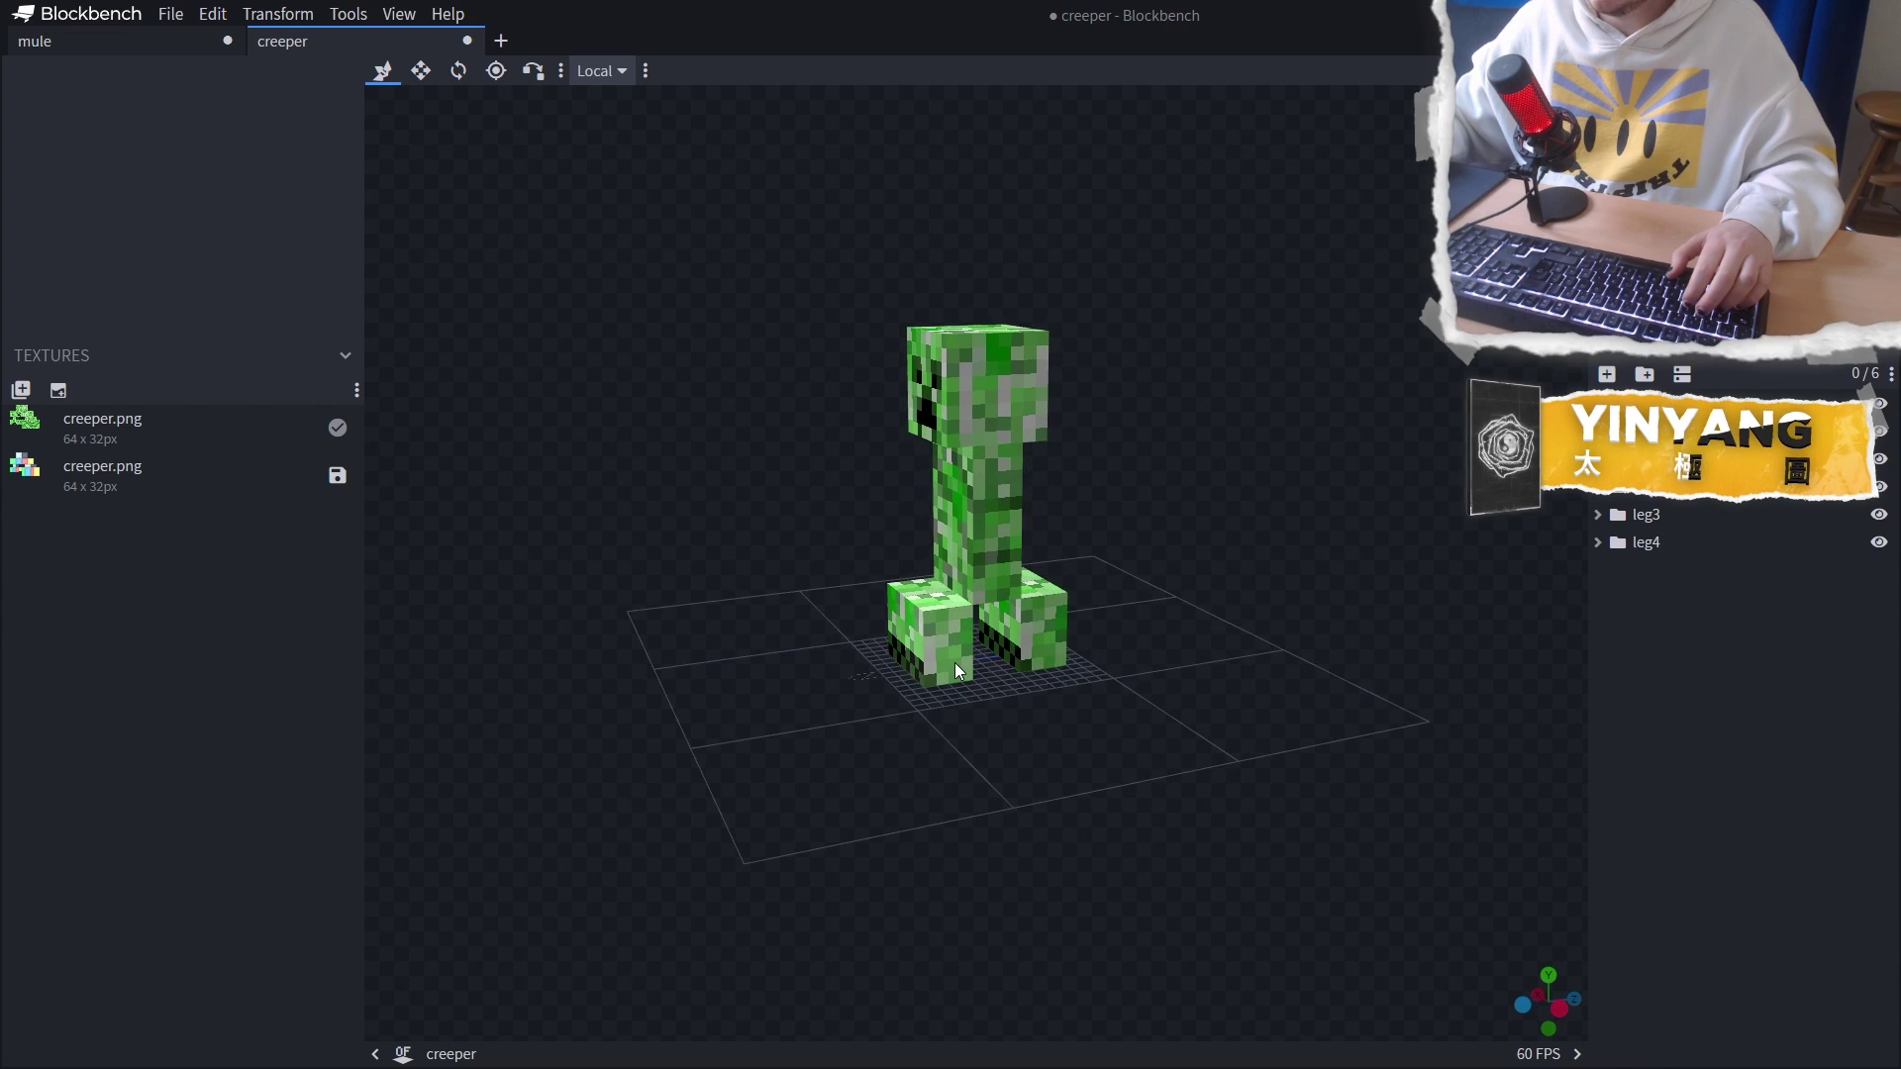
pyautogui.hotkey('ctrl', 'Tab')
pyautogui.moveTo(929, 540); pyautogui.dragTo(942, 458)
pyautogui.hotkey('ctrl', 'Tab')
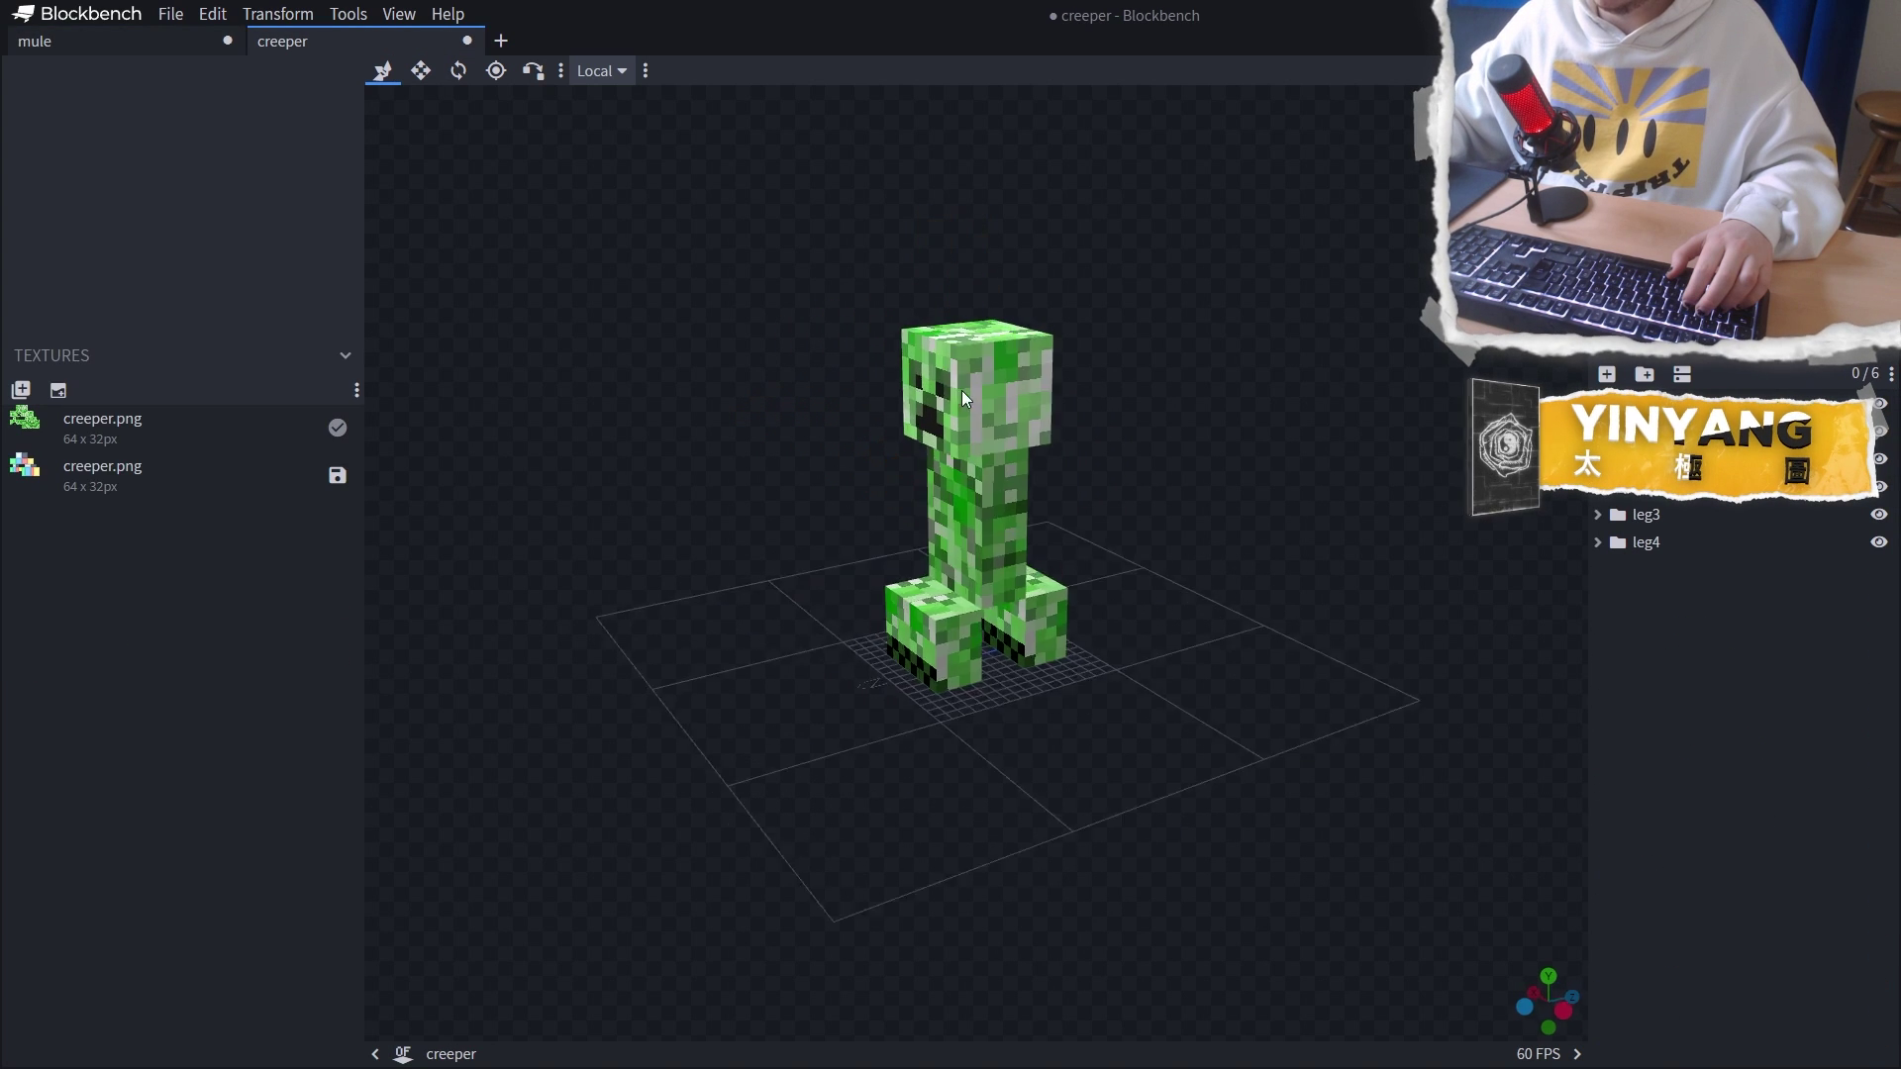
pyautogui.moveTo(960, 390); pyautogui.dragTo(904, 382)
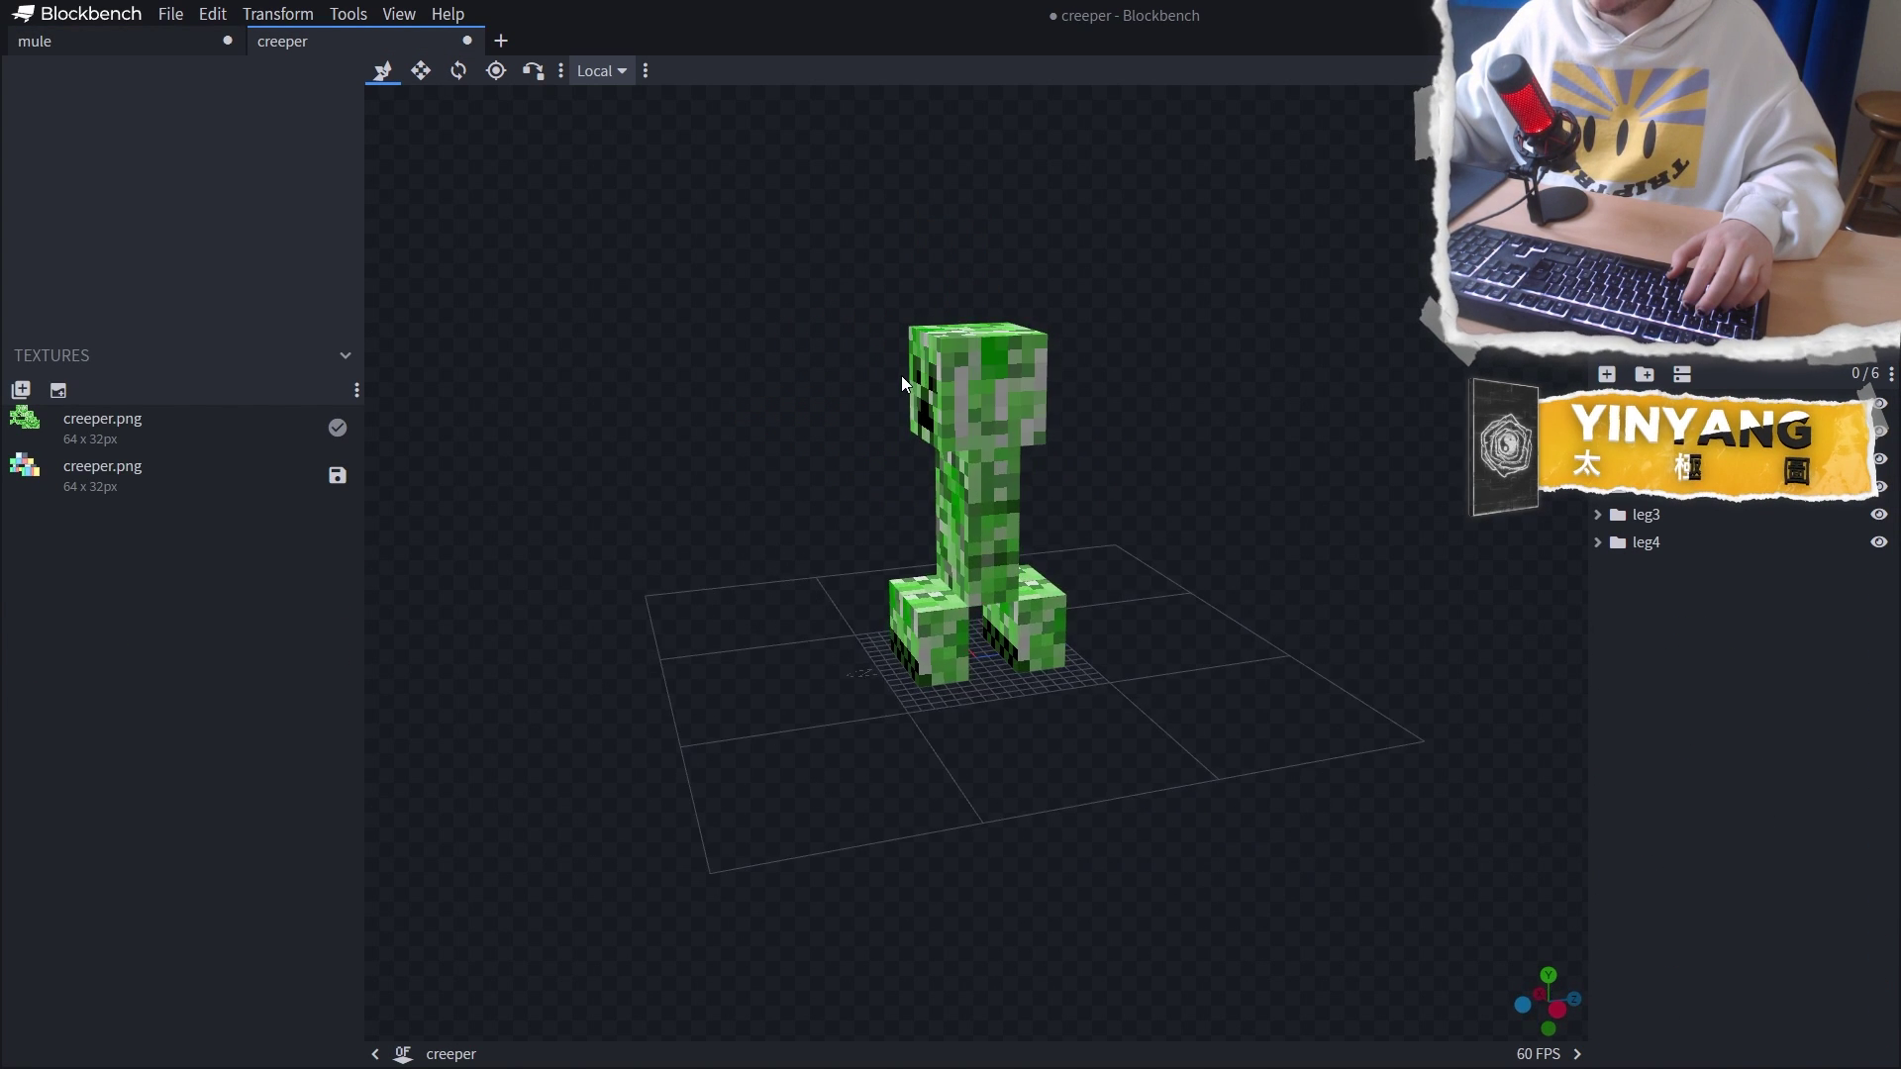
# Replace the mule's legs with the creeper's leg4 in the front_left_leg group and transfer the leg's texture onto mule.png
pyautogui.hotkey('ctrl', 'Tab')
pyautogui.moveTo(1237, 658); pyautogui.dragTo(1285, 568)
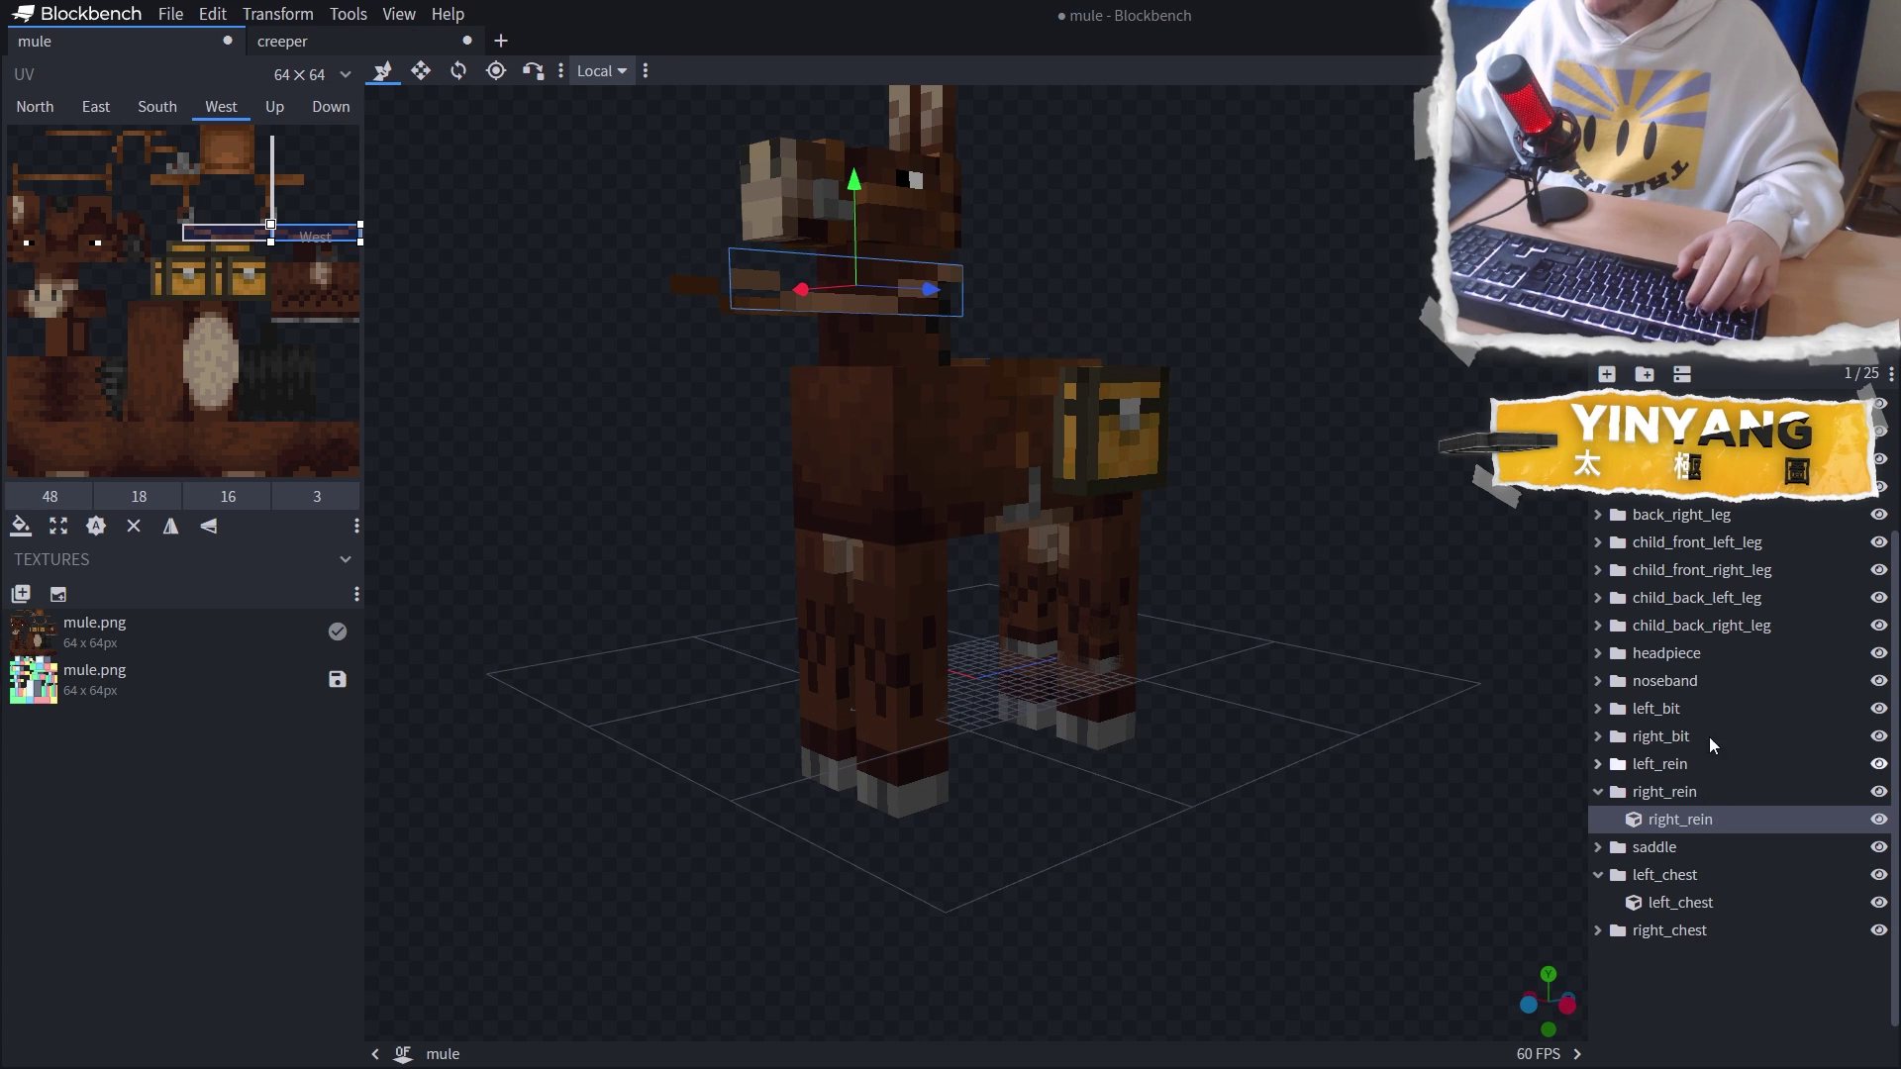
pyautogui.click(1082, 594)
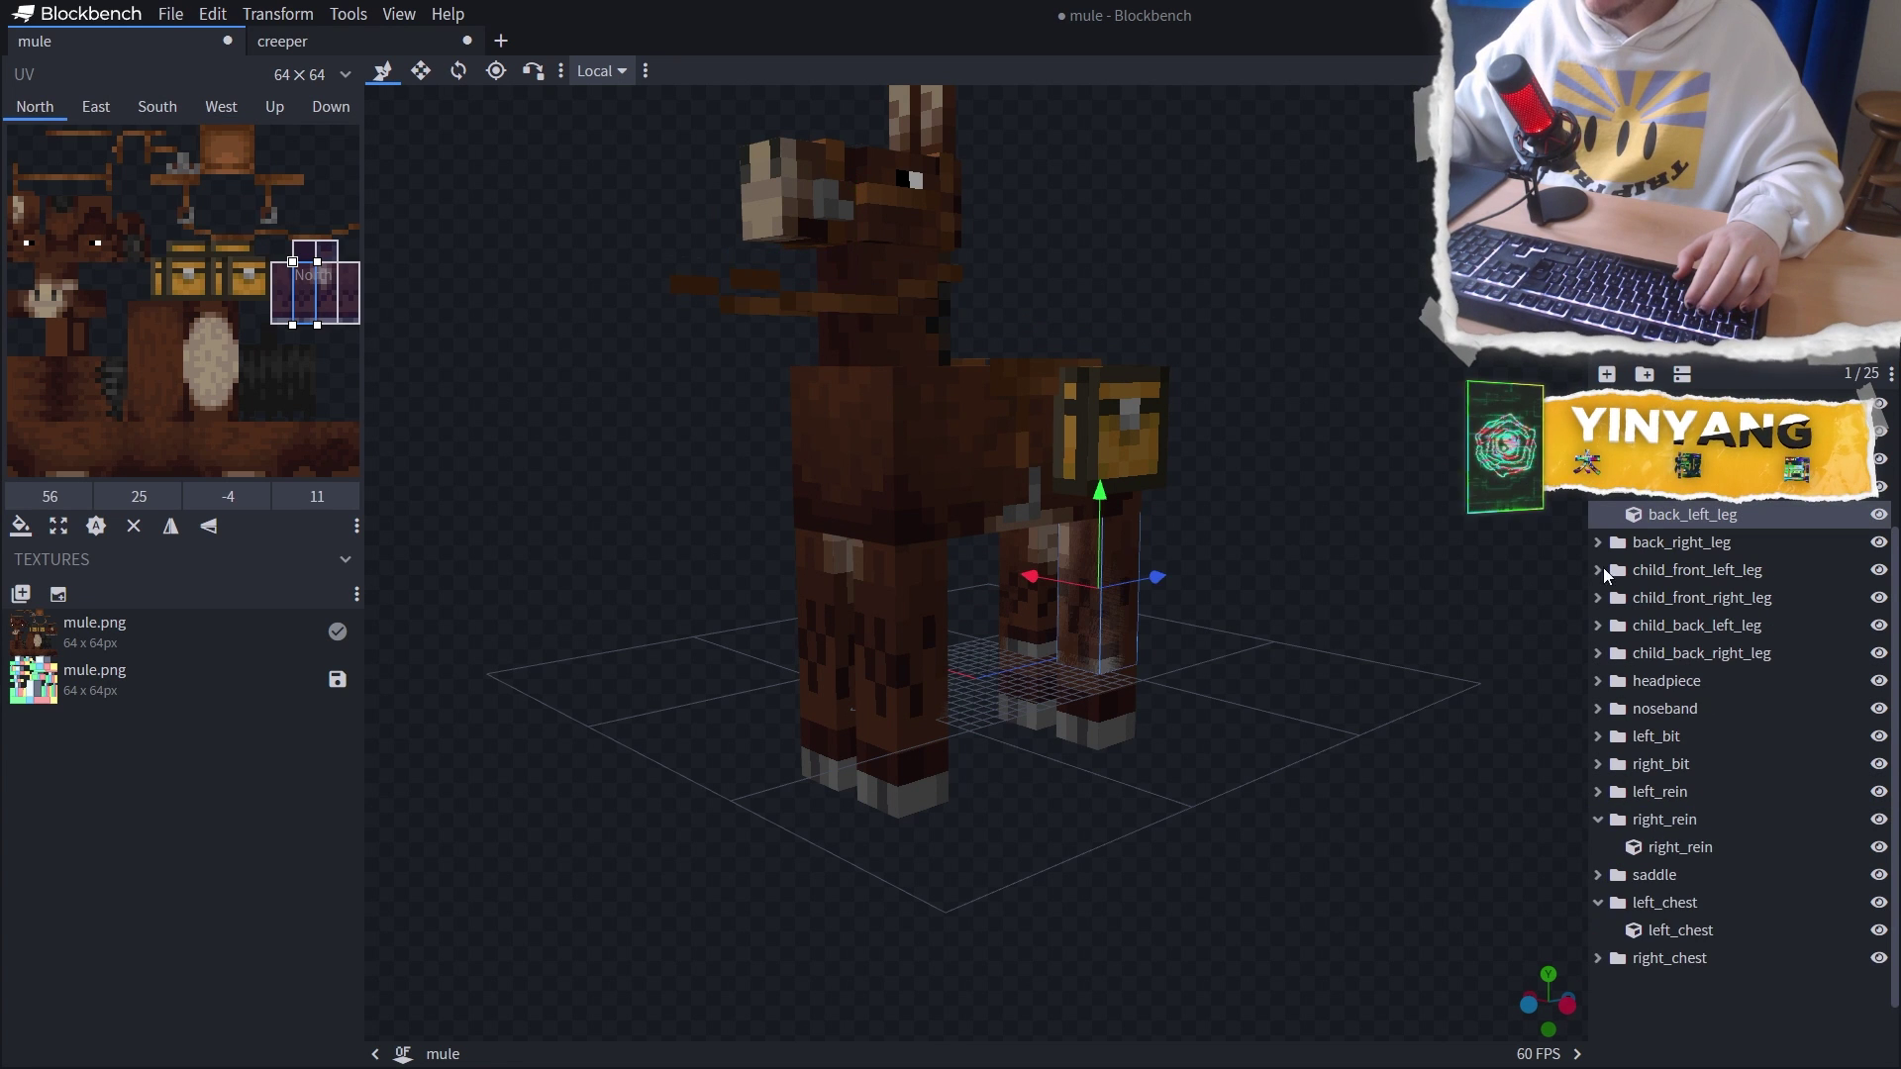
pyautogui.hotkey('ctrl', 'Tab')
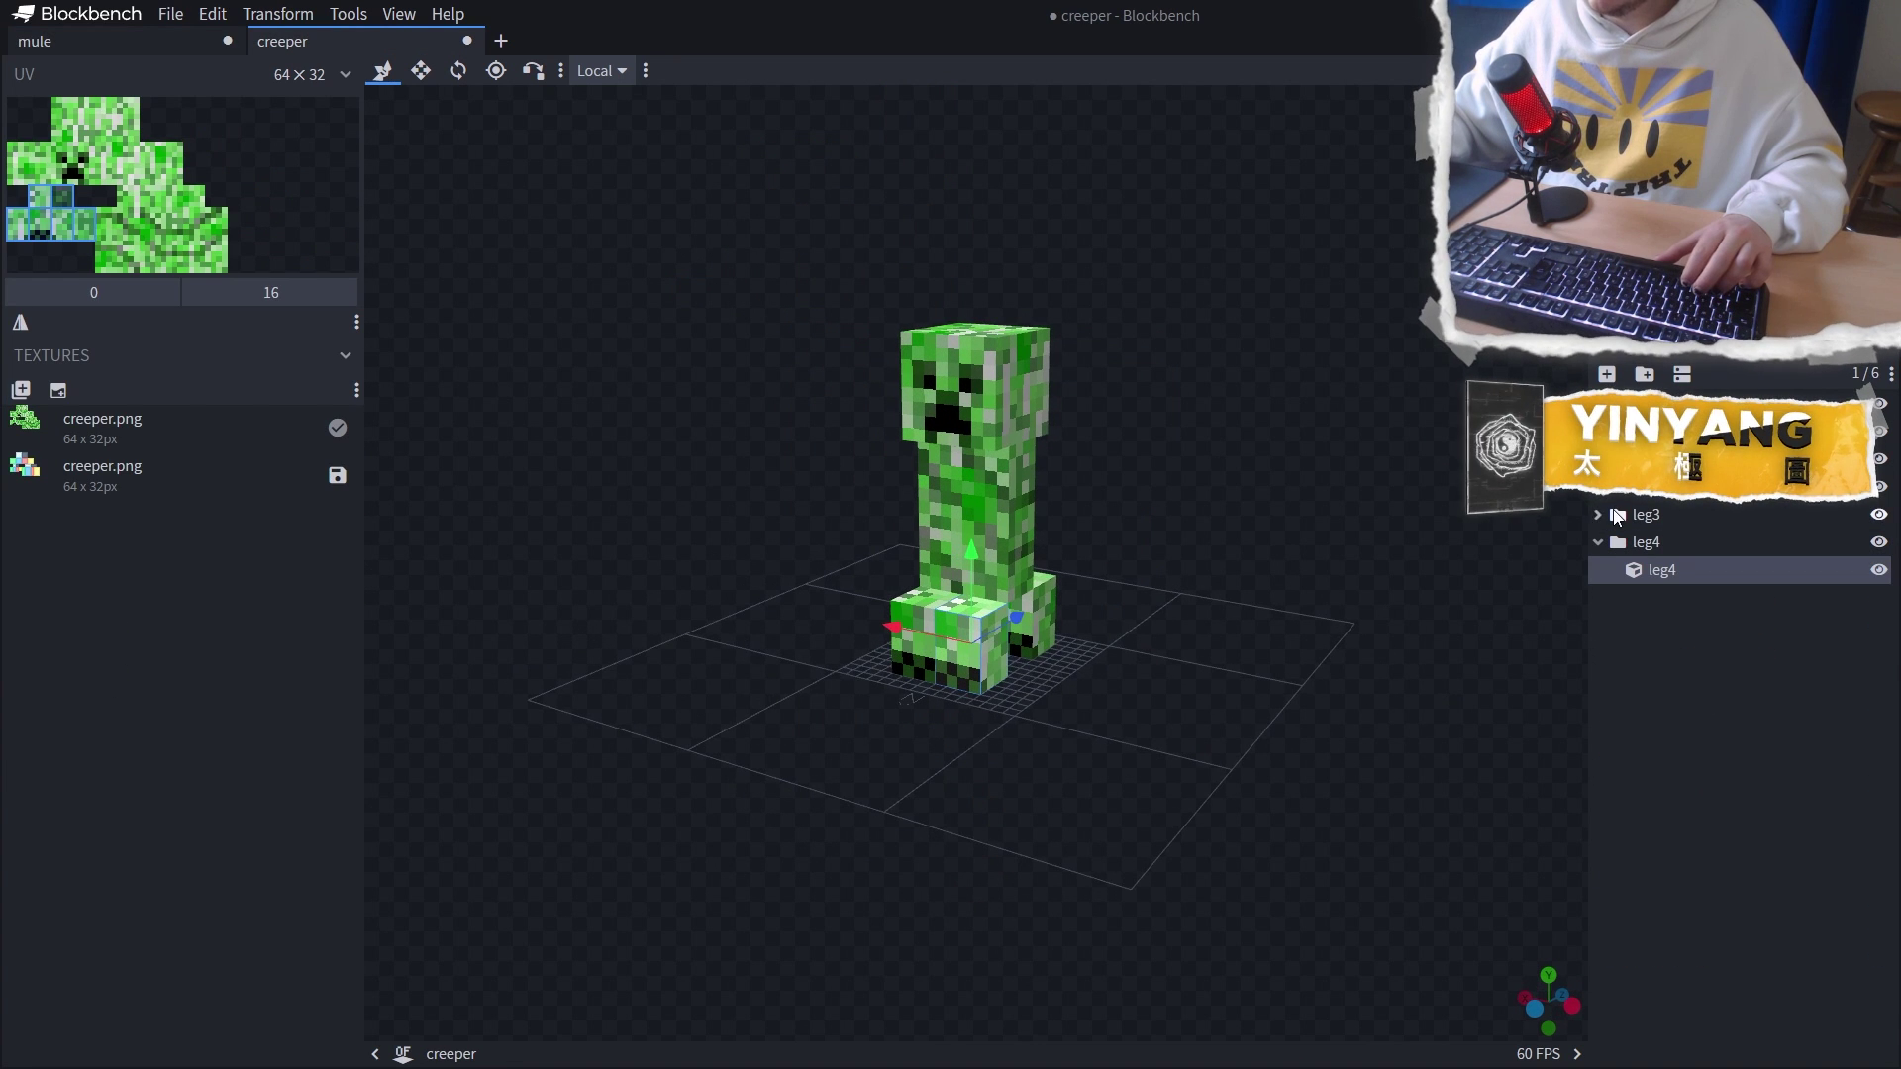
pyautogui.click(97, 42)
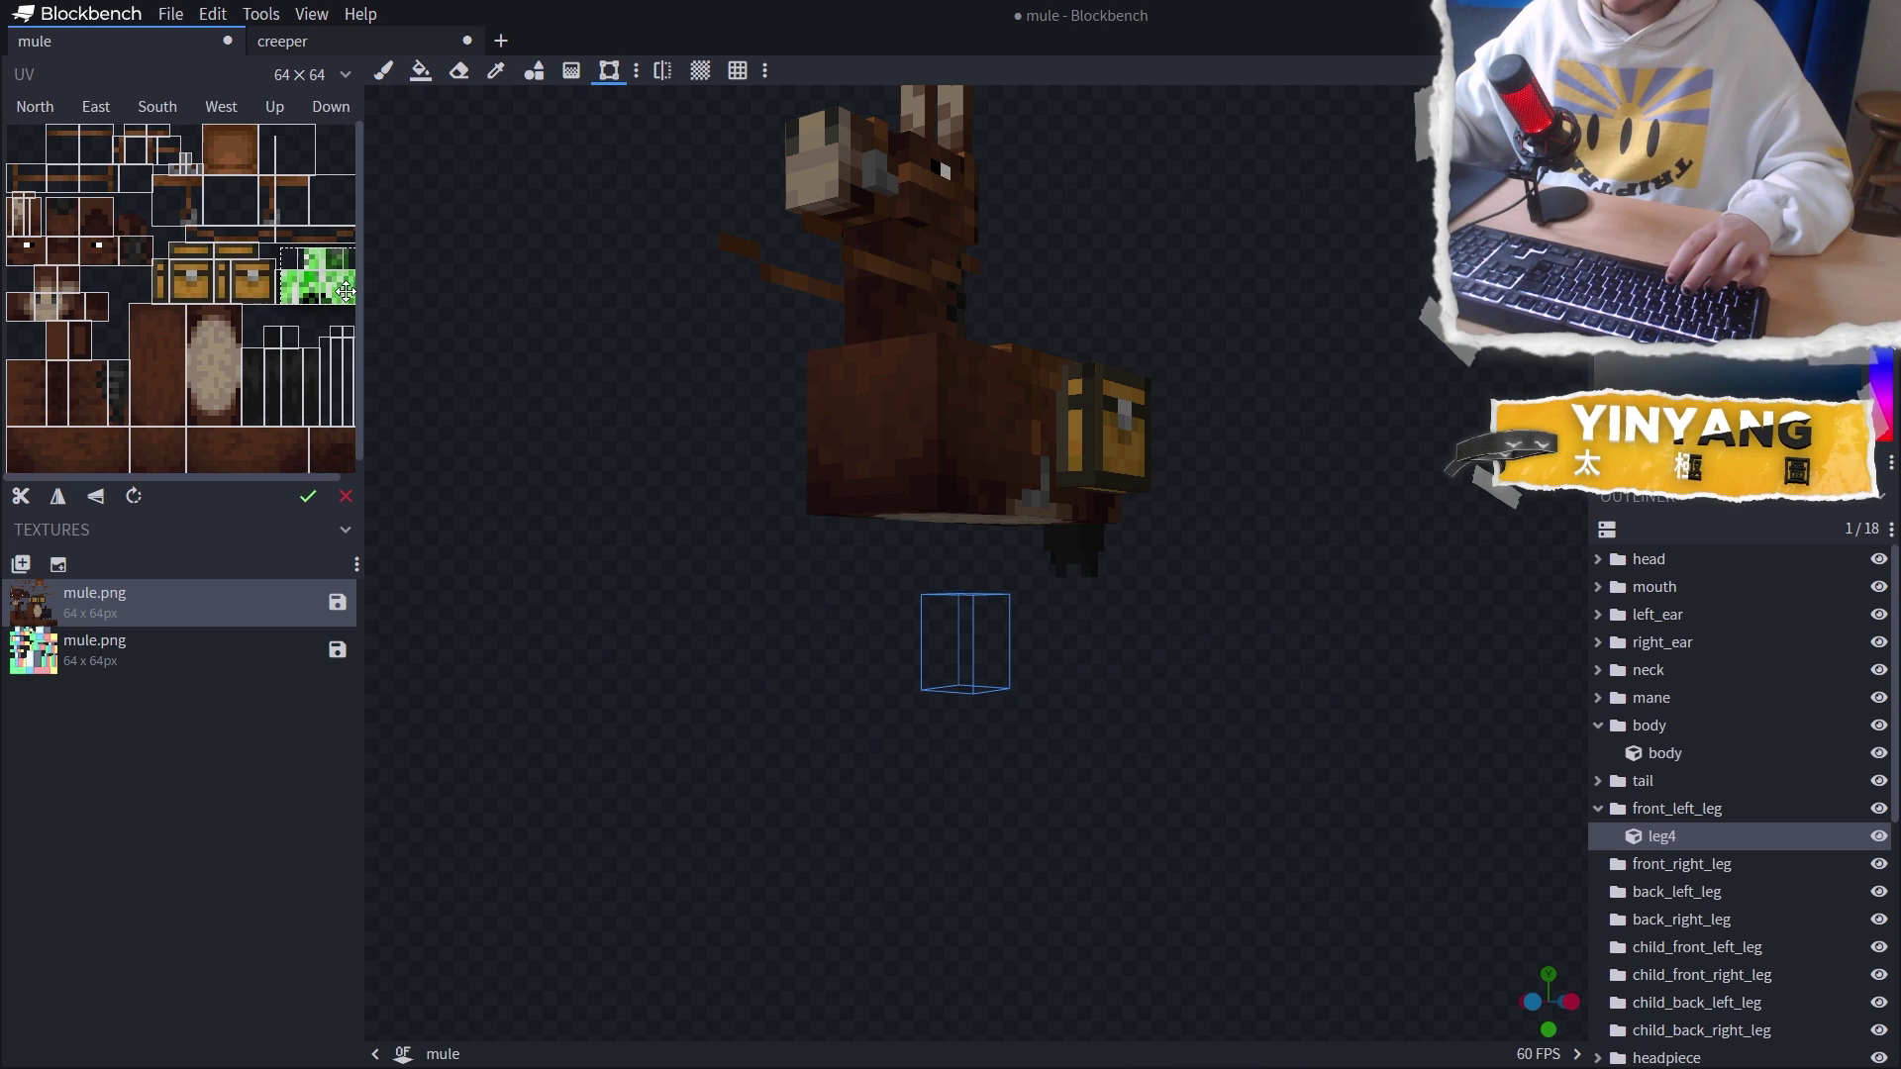
pyautogui.scroll(-1, 266, 284)
pyautogui.moveTo(1065, 524); pyautogui.dragTo(1328, 351)
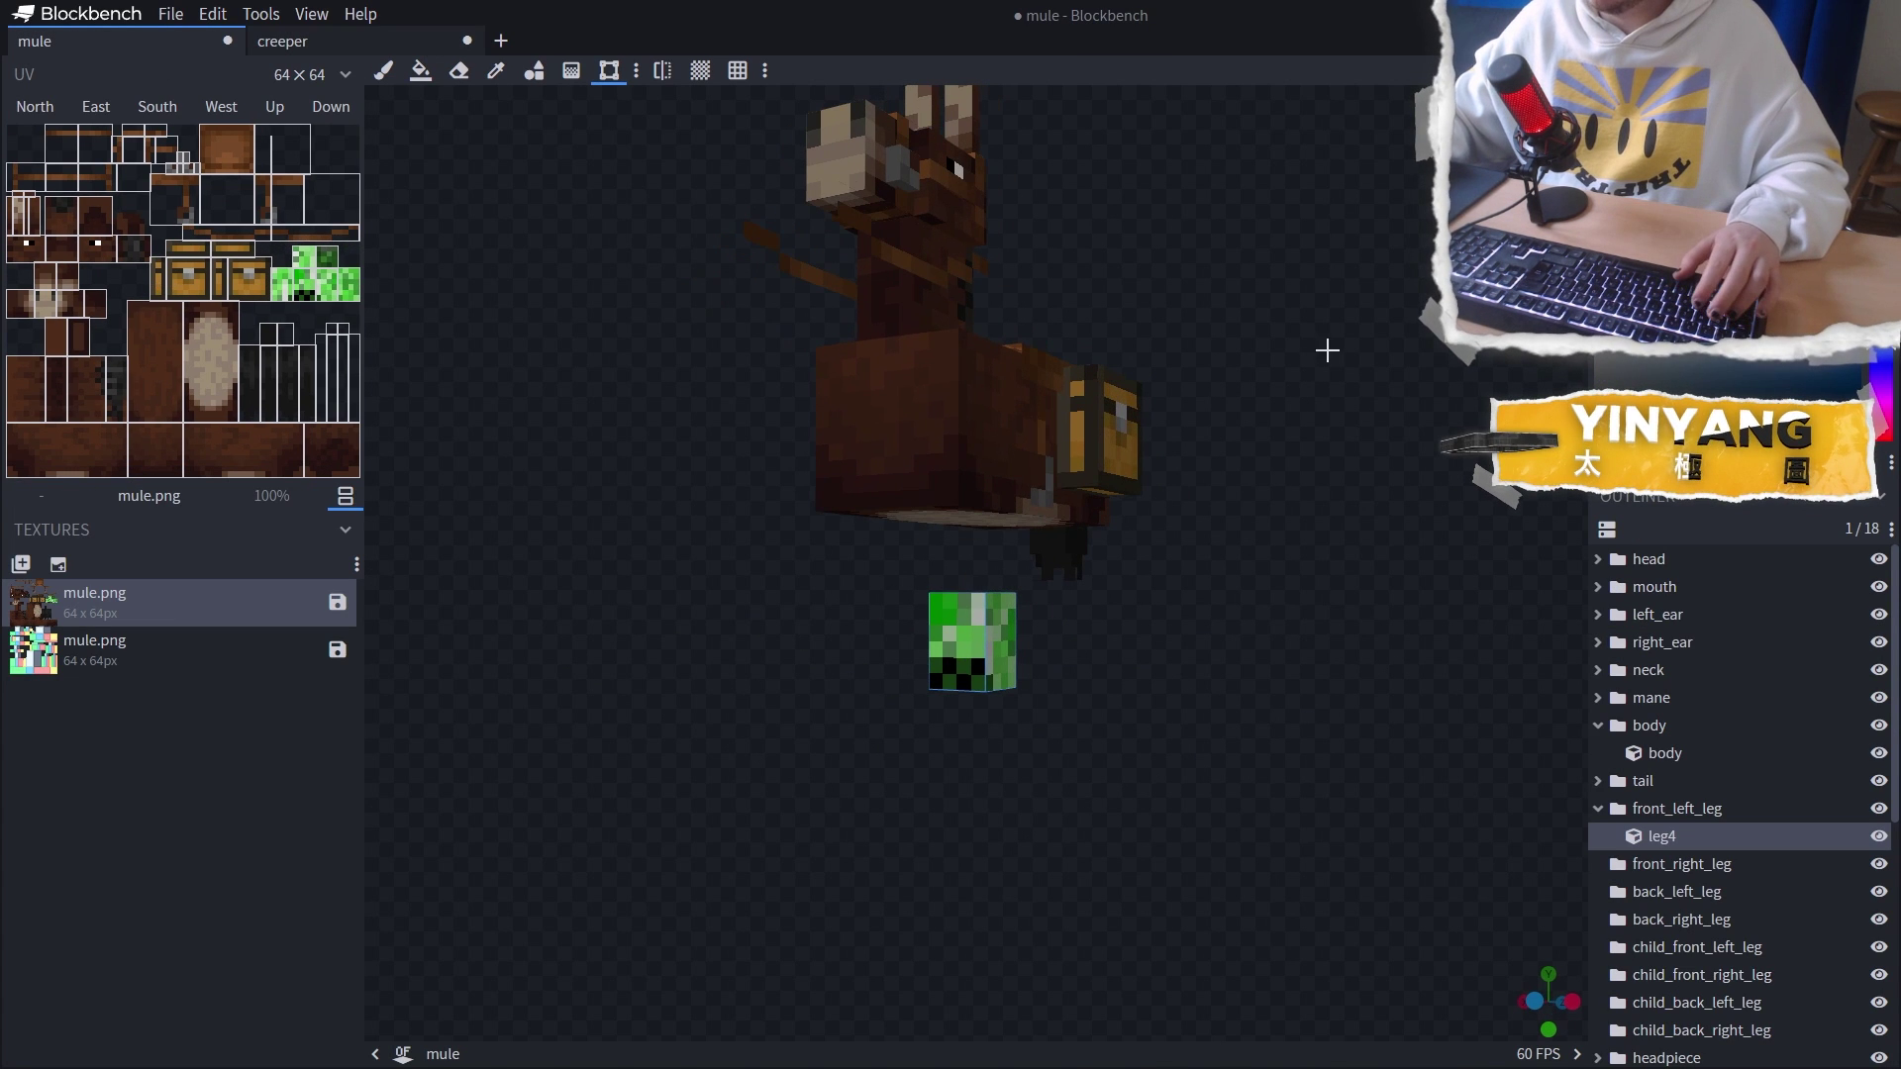
pyautogui.press('Tab')
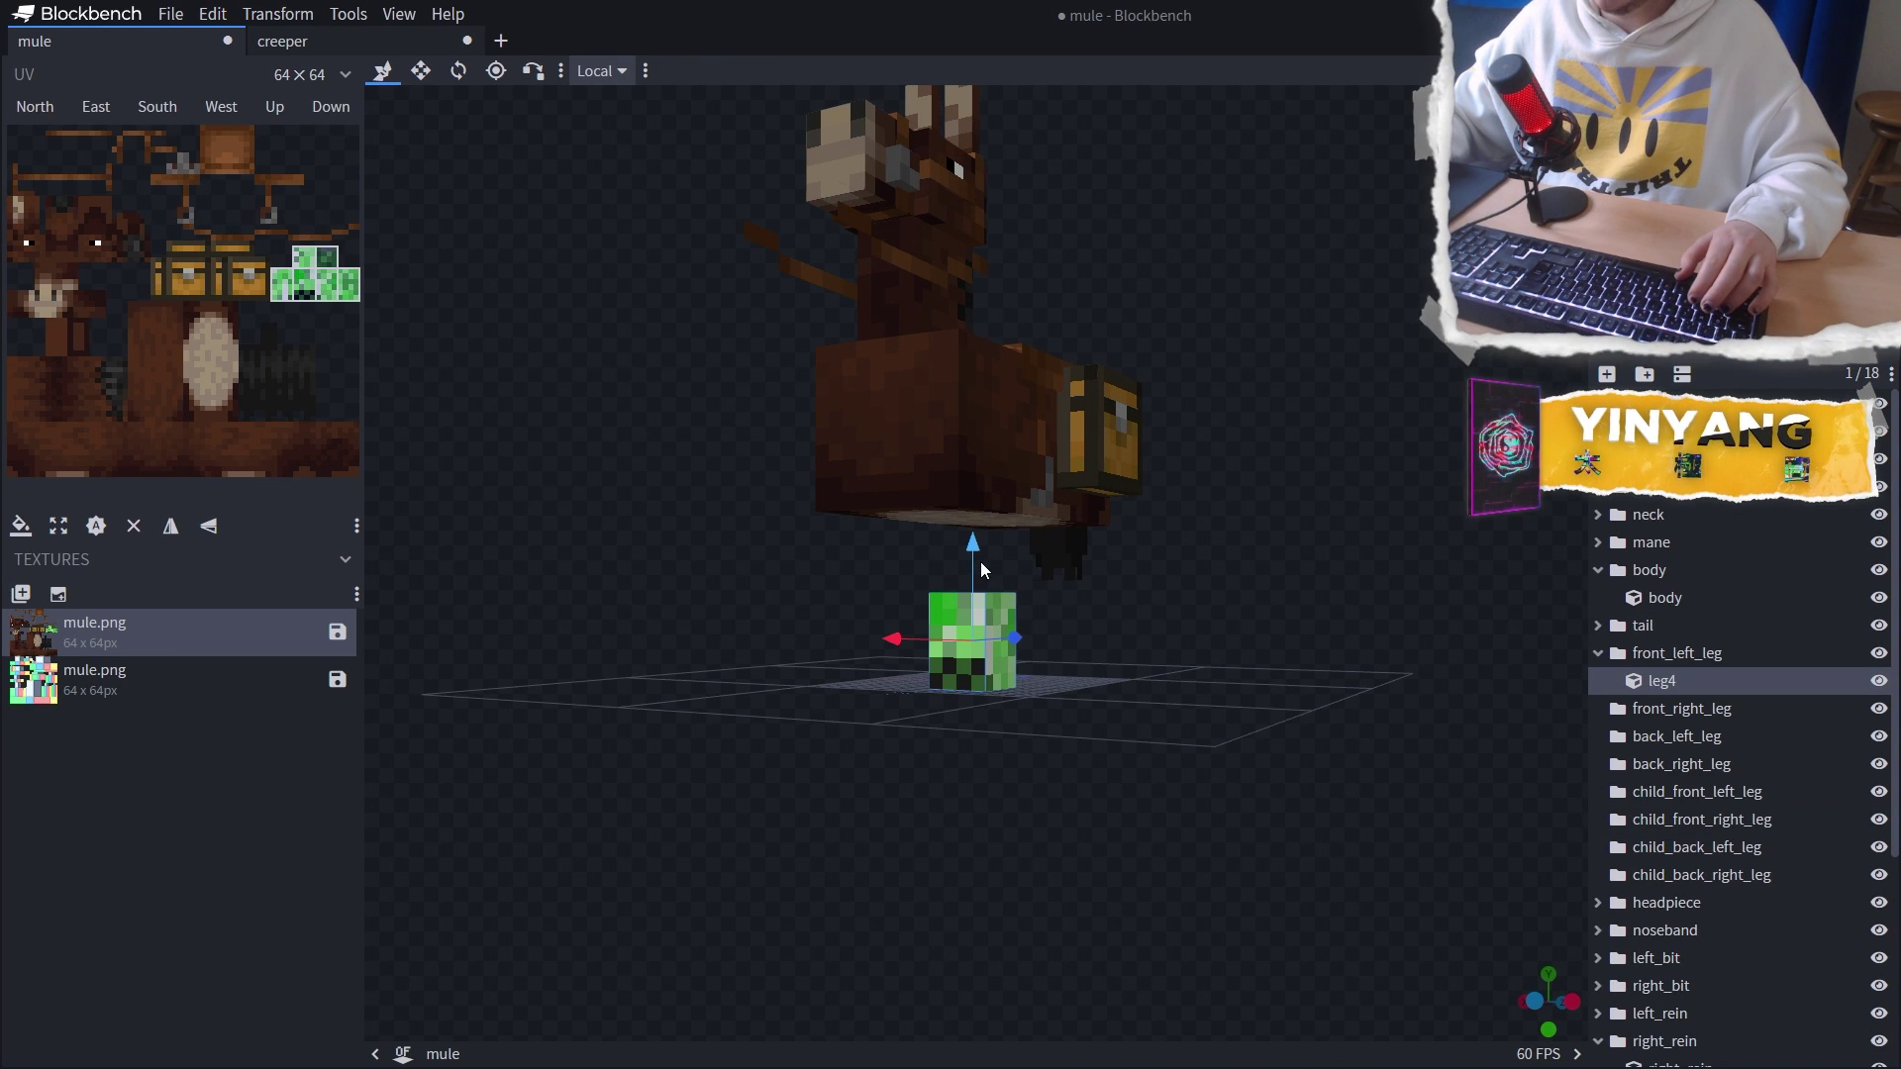
# Position copies of the creeper's leg4 as the mule's two front legs and add leg2 and leg1 as its back legs
pyautogui.moveTo(971, 555); pyautogui.dragTo(972, 497)
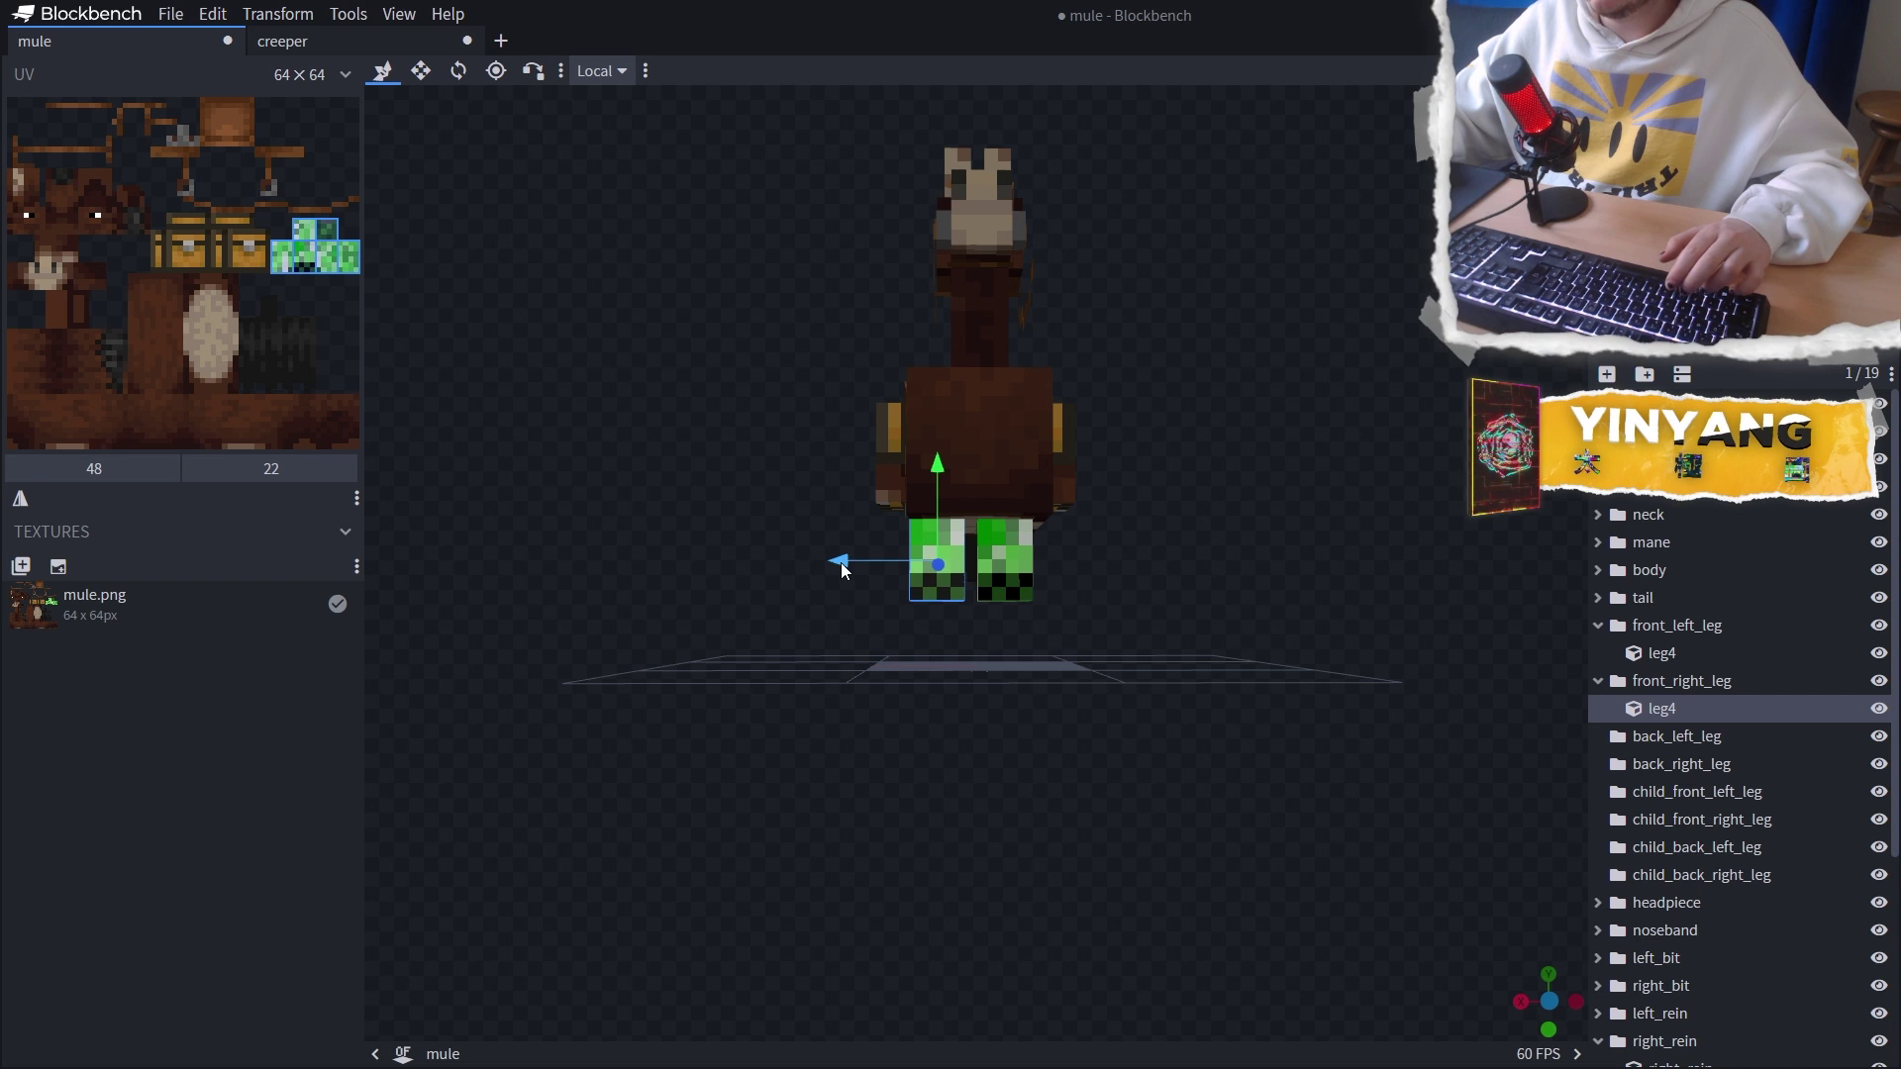
pyautogui.scroll(5, 840, 562)
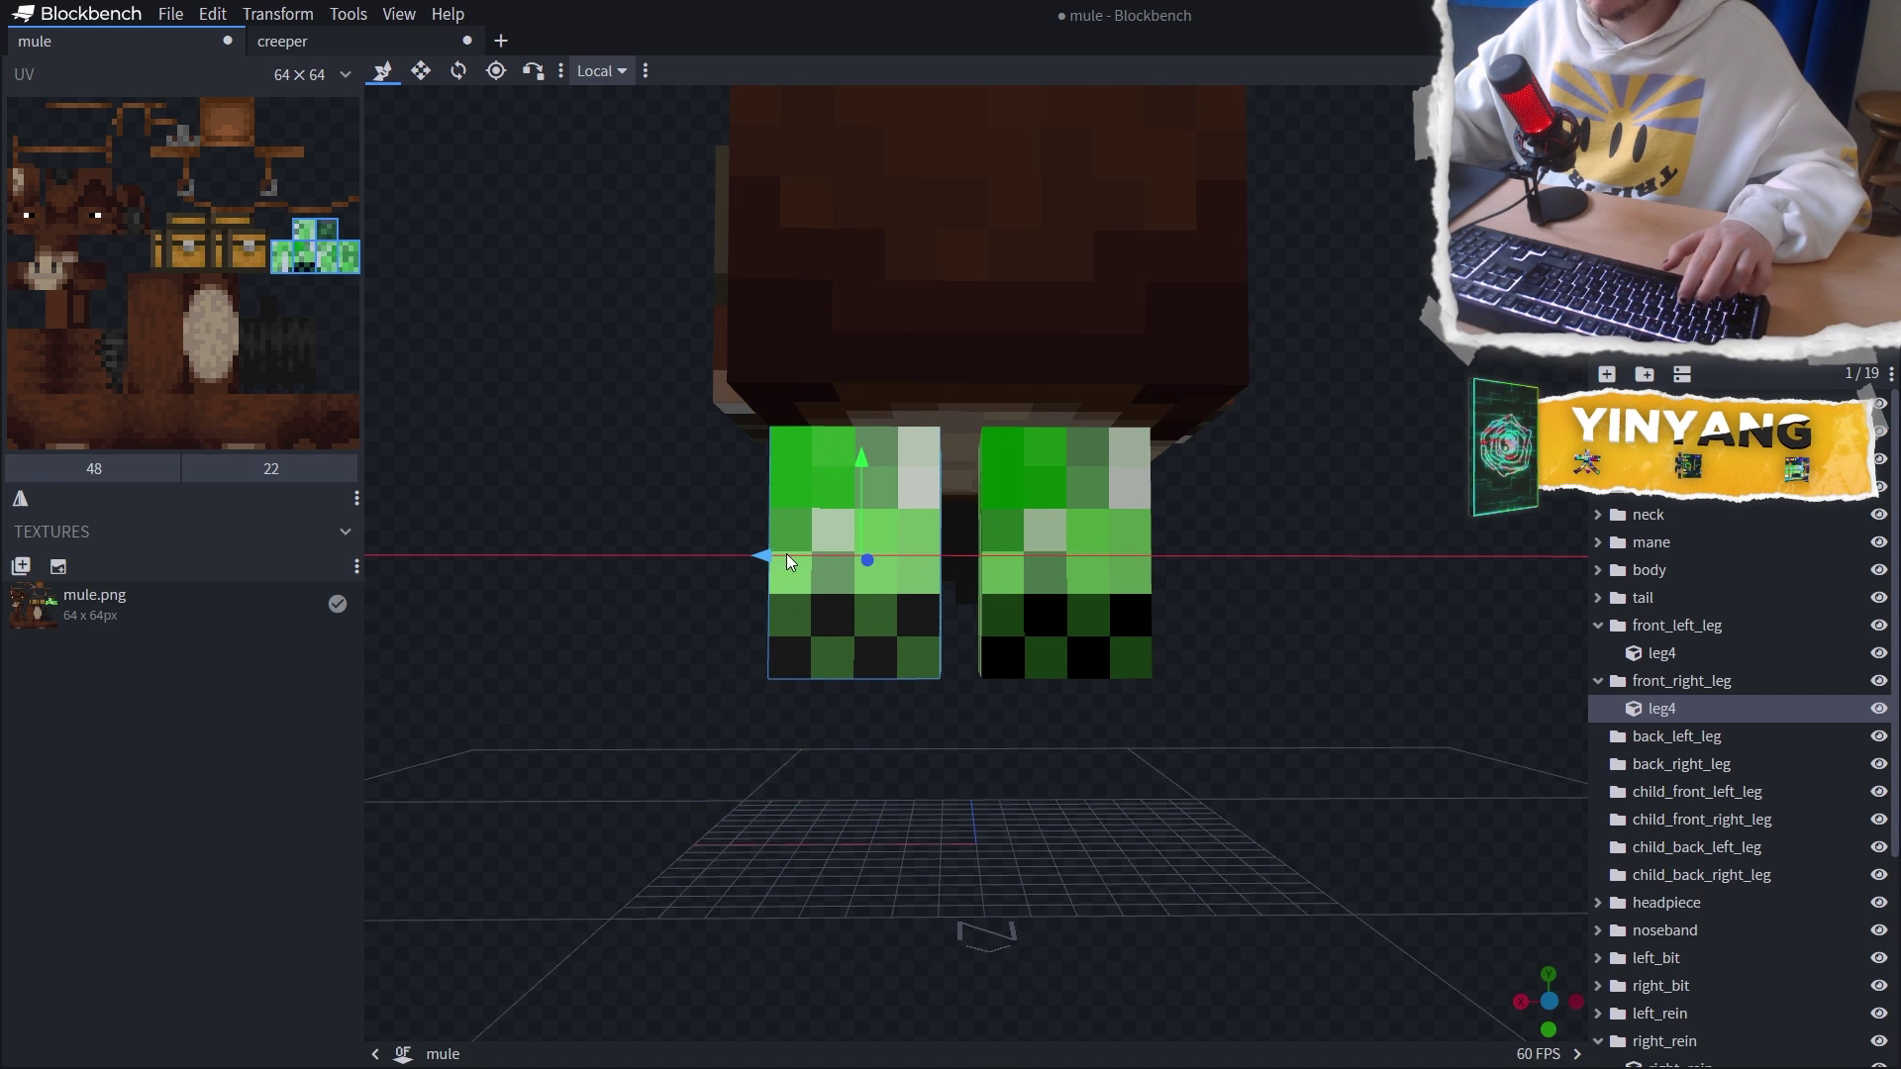
pyautogui.moveTo(786, 555); pyautogui.dragTo(918, 603)
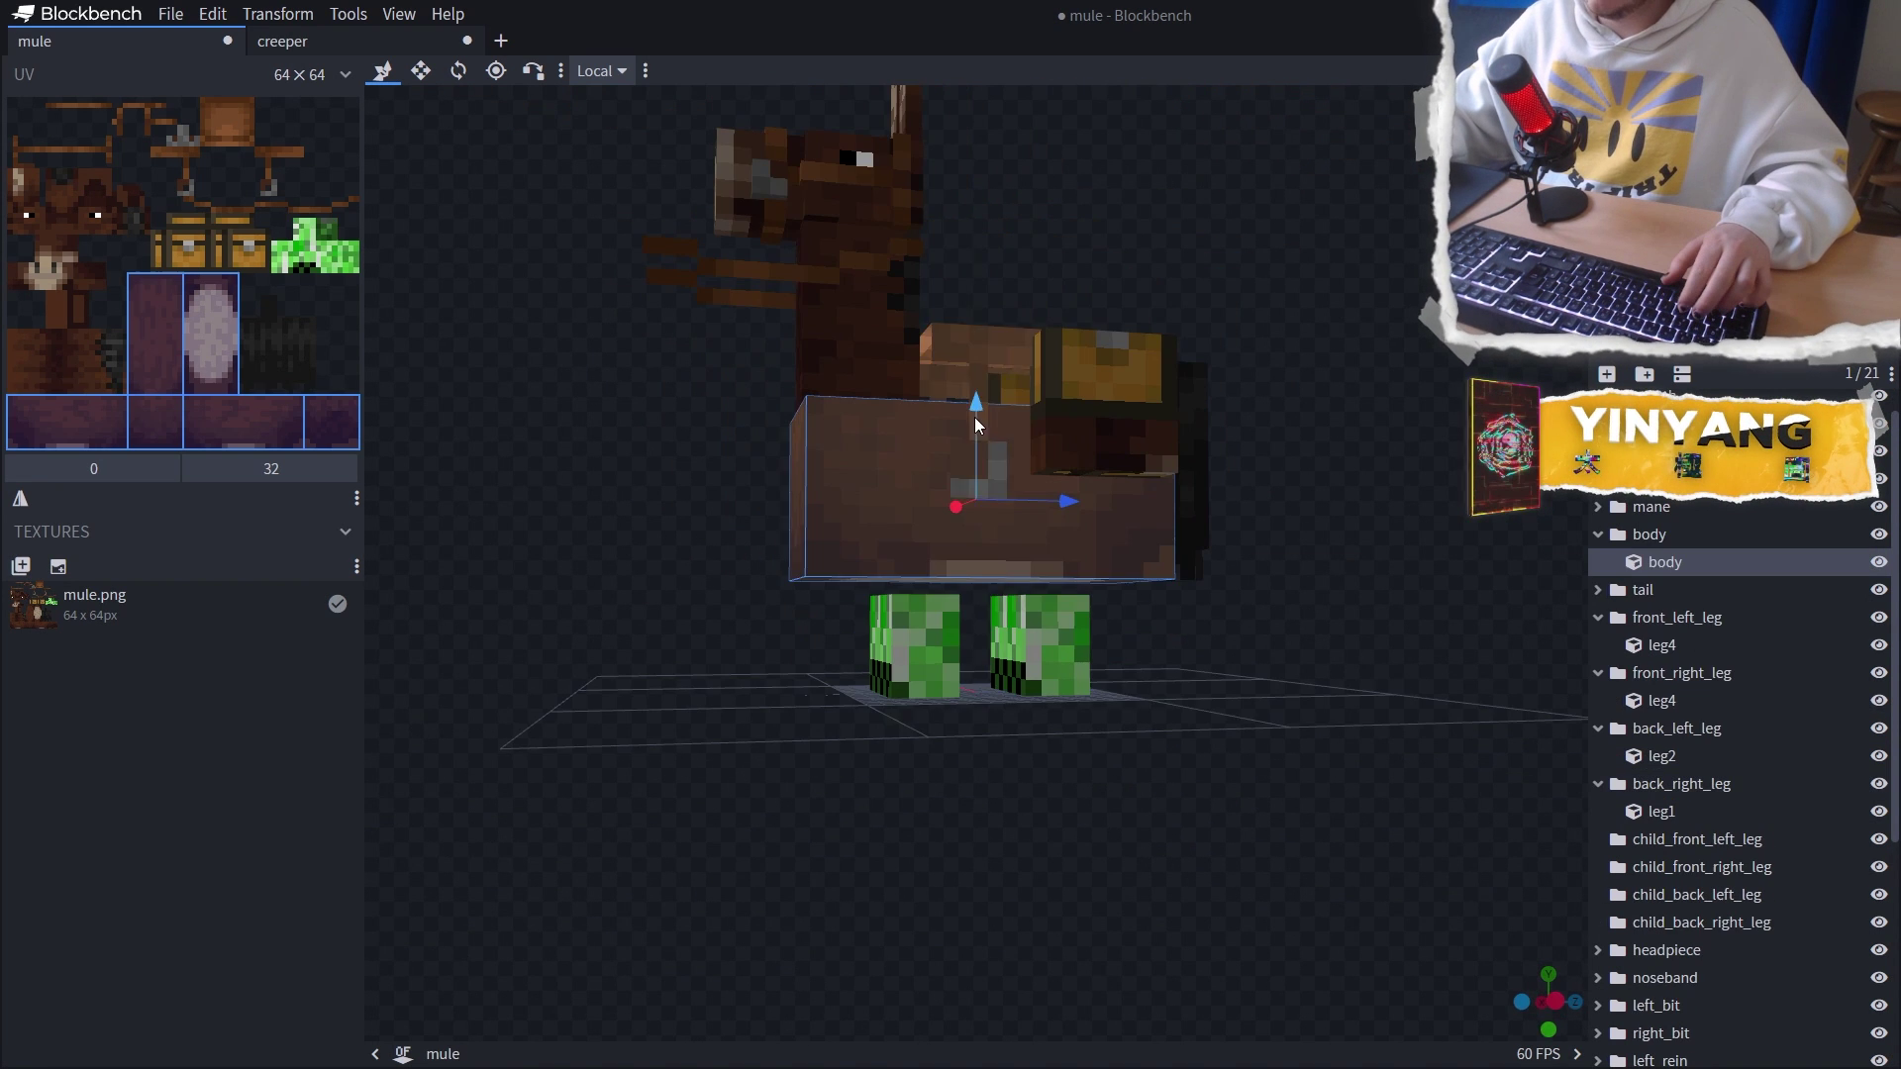
# Lower the mule's body, saddle, both chests and tail to sit on the short creeper legs
pyautogui.moveTo(975, 419); pyautogui.dragTo(974, 433)
pyautogui.moveTo(1081, 535)
pyautogui.mouseDown()
pyautogui.moveTo(1097, 594)
pyautogui.moveTo(1089, 550)
pyautogui.mouseUp()
pyautogui.moveTo(992, 416); pyautogui.dragTo(1109, 446)
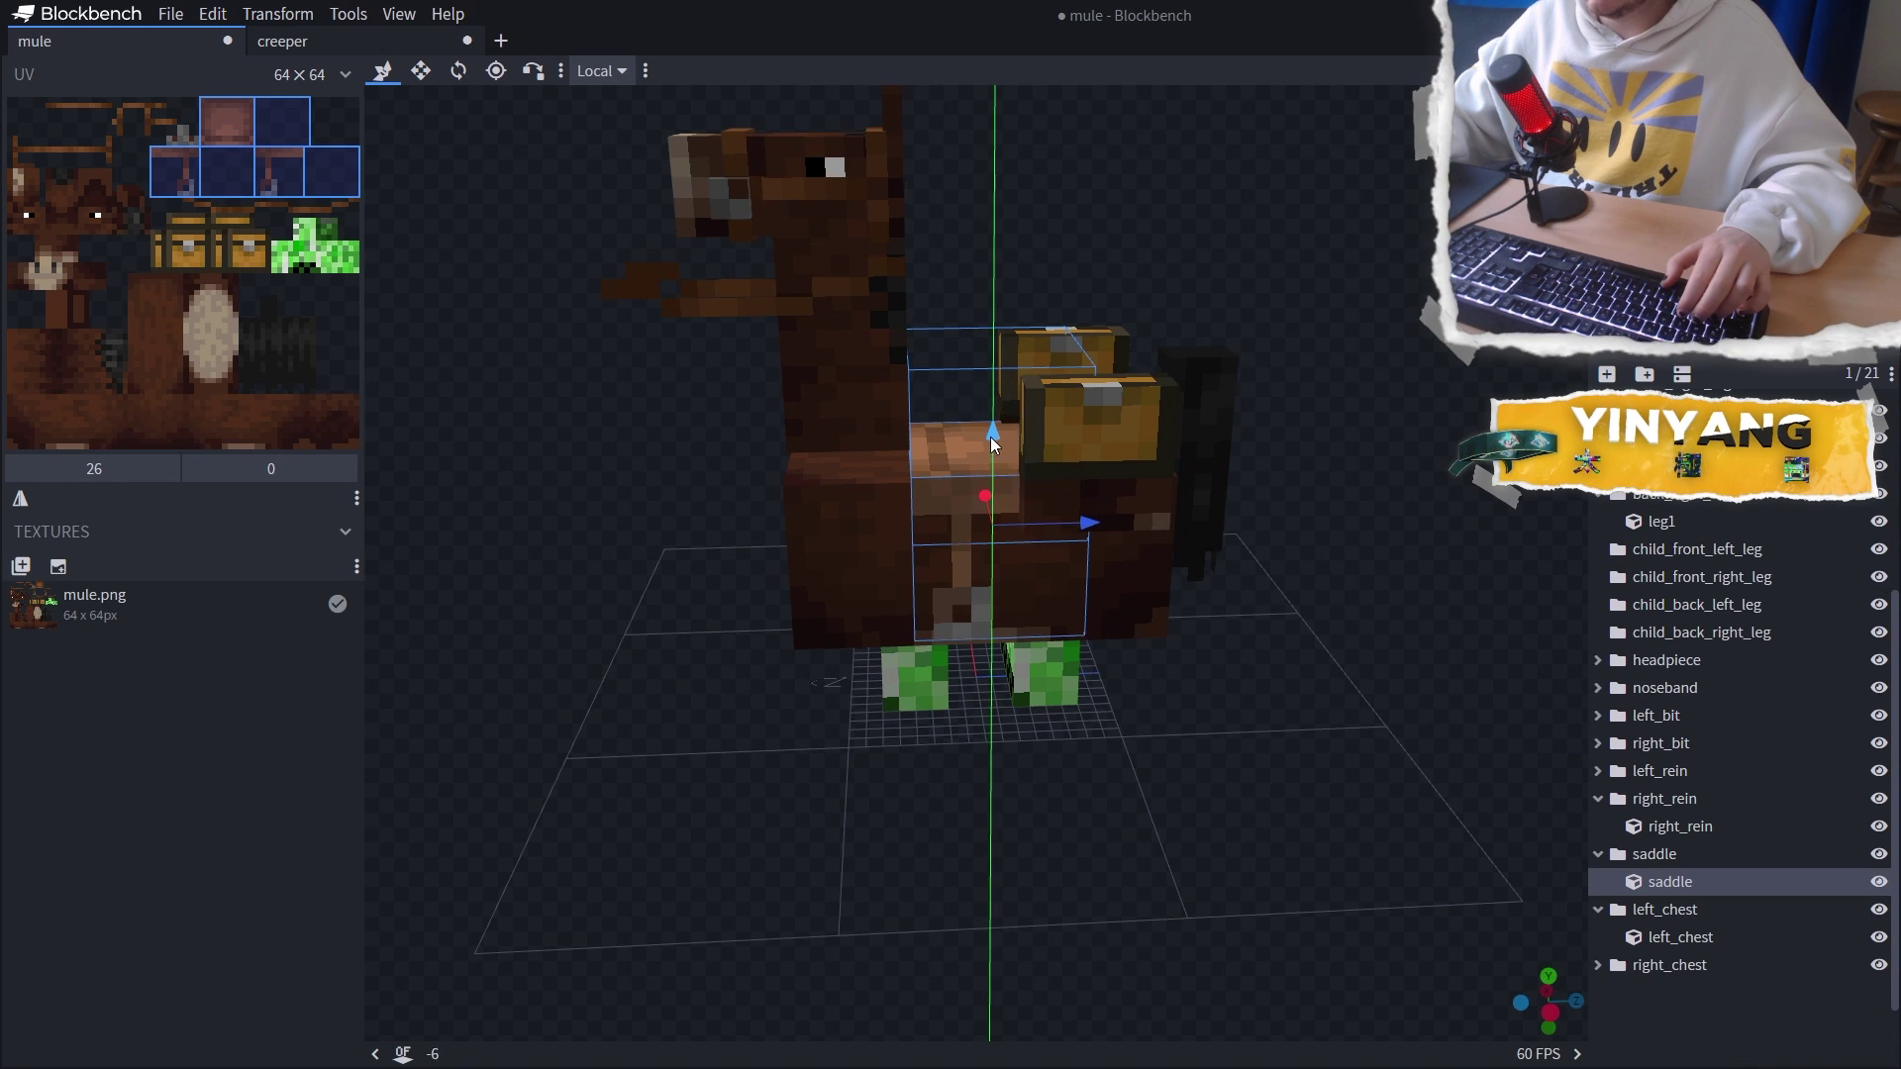
pyautogui.click(1117, 440)
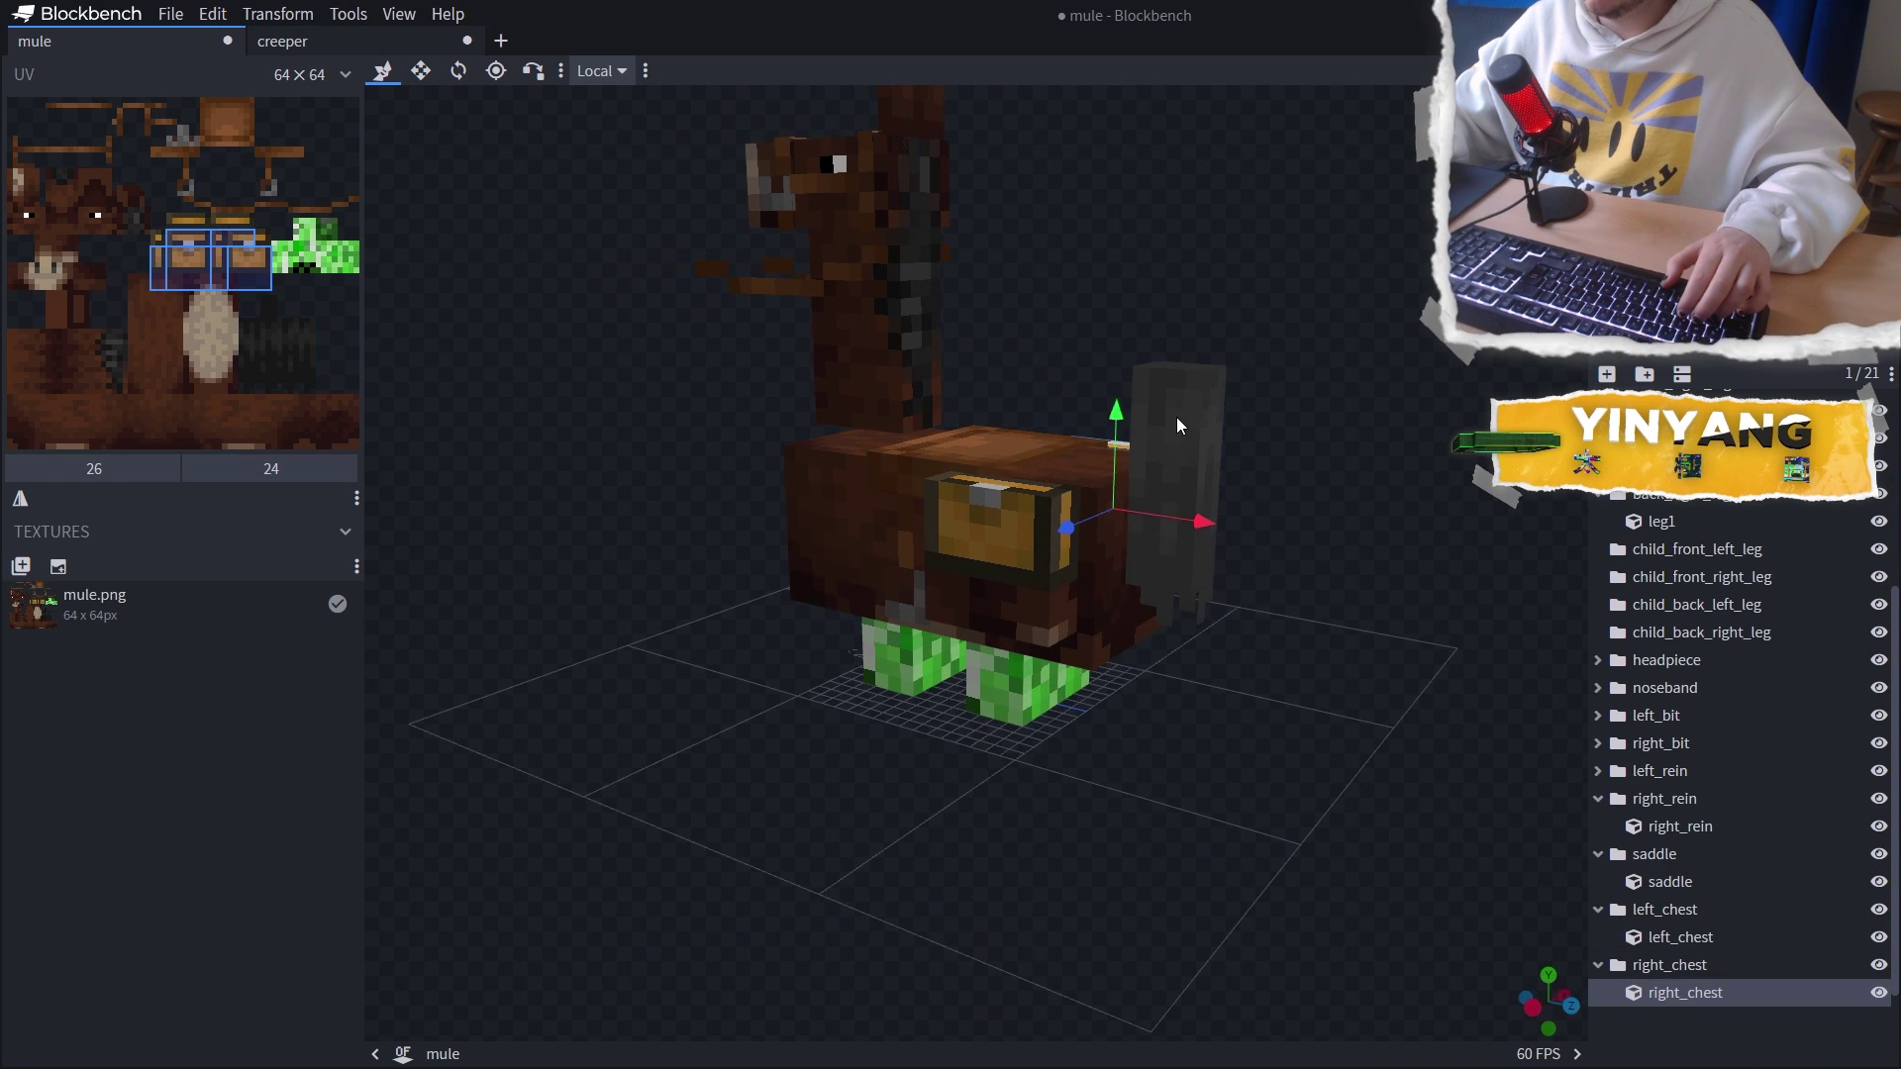
pyautogui.click(1176, 415)
pyautogui.moveTo(1179, 398); pyautogui.dragTo(1179, 506)
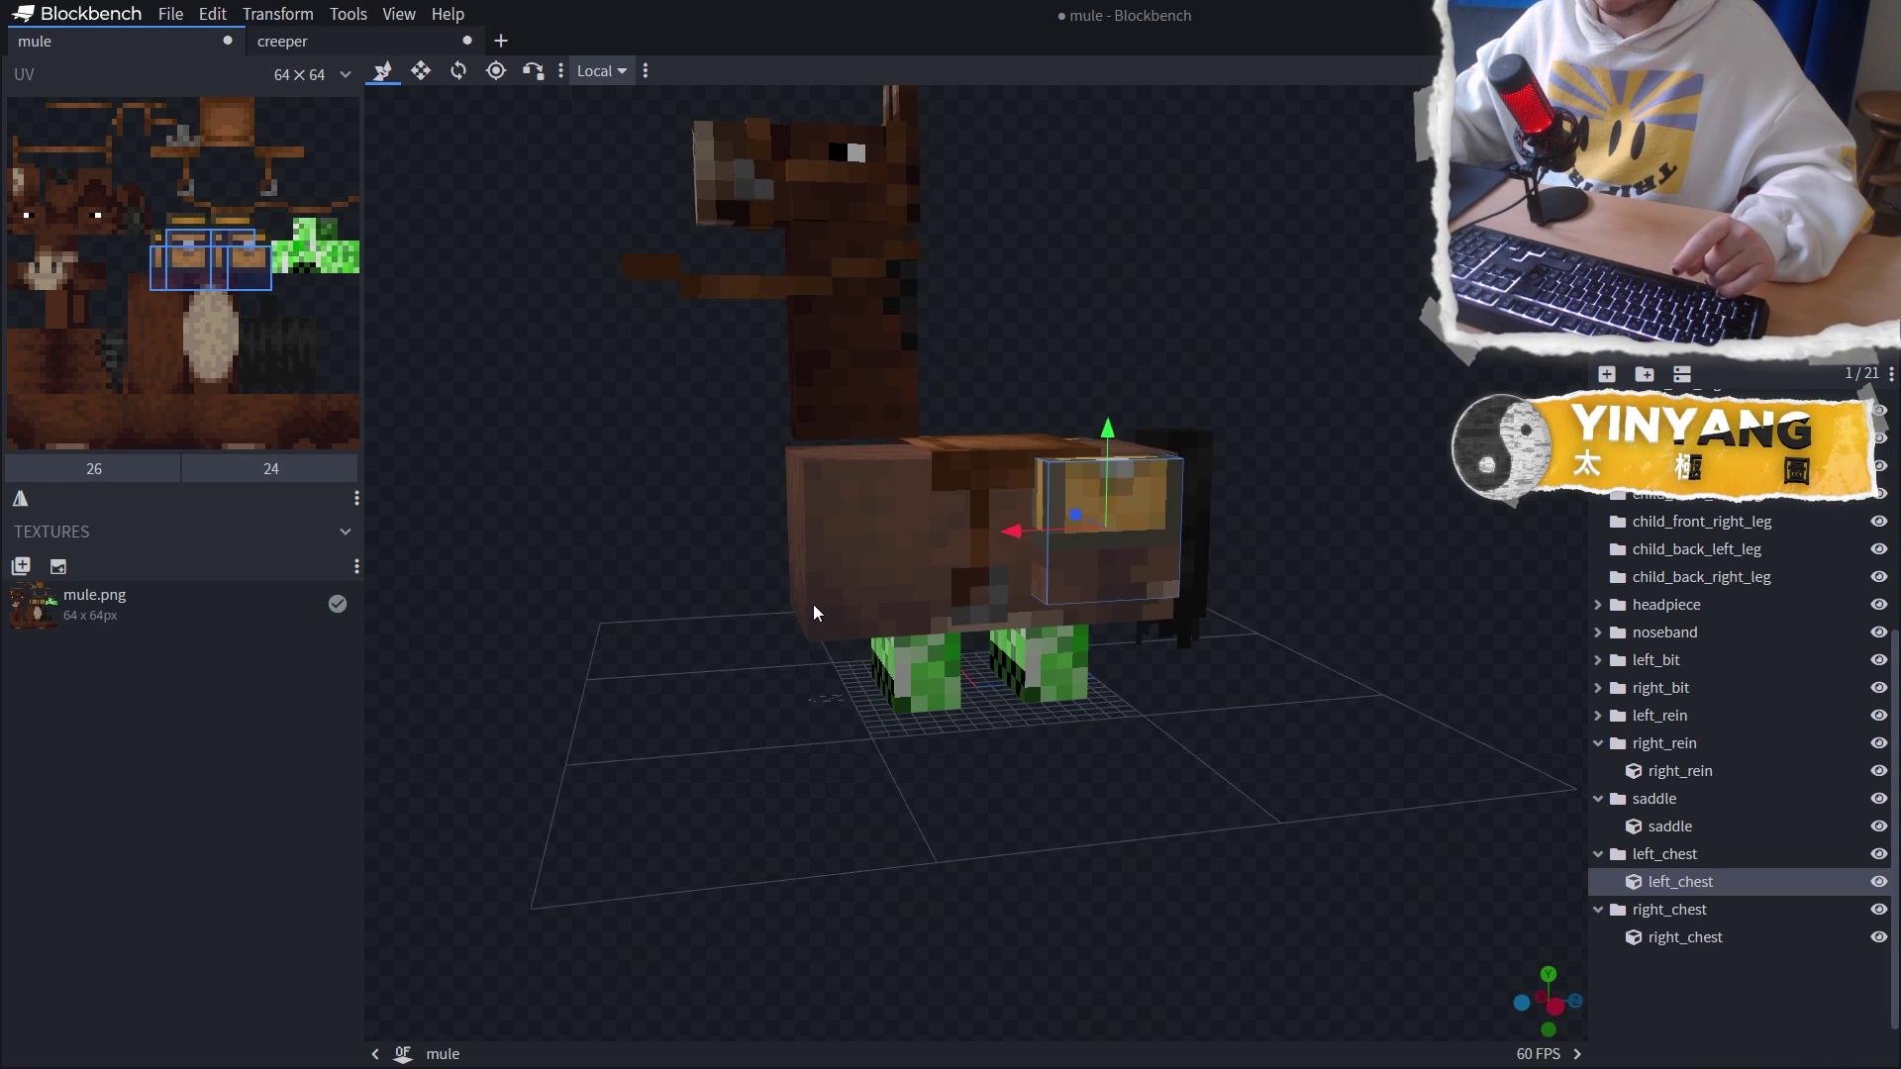
# Adjust the height of the mule's neck so that it sits between the body and the head
pyautogui.moveTo(814, 611); pyautogui.dragTo(821, 186)
pyautogui.click(843, 443)
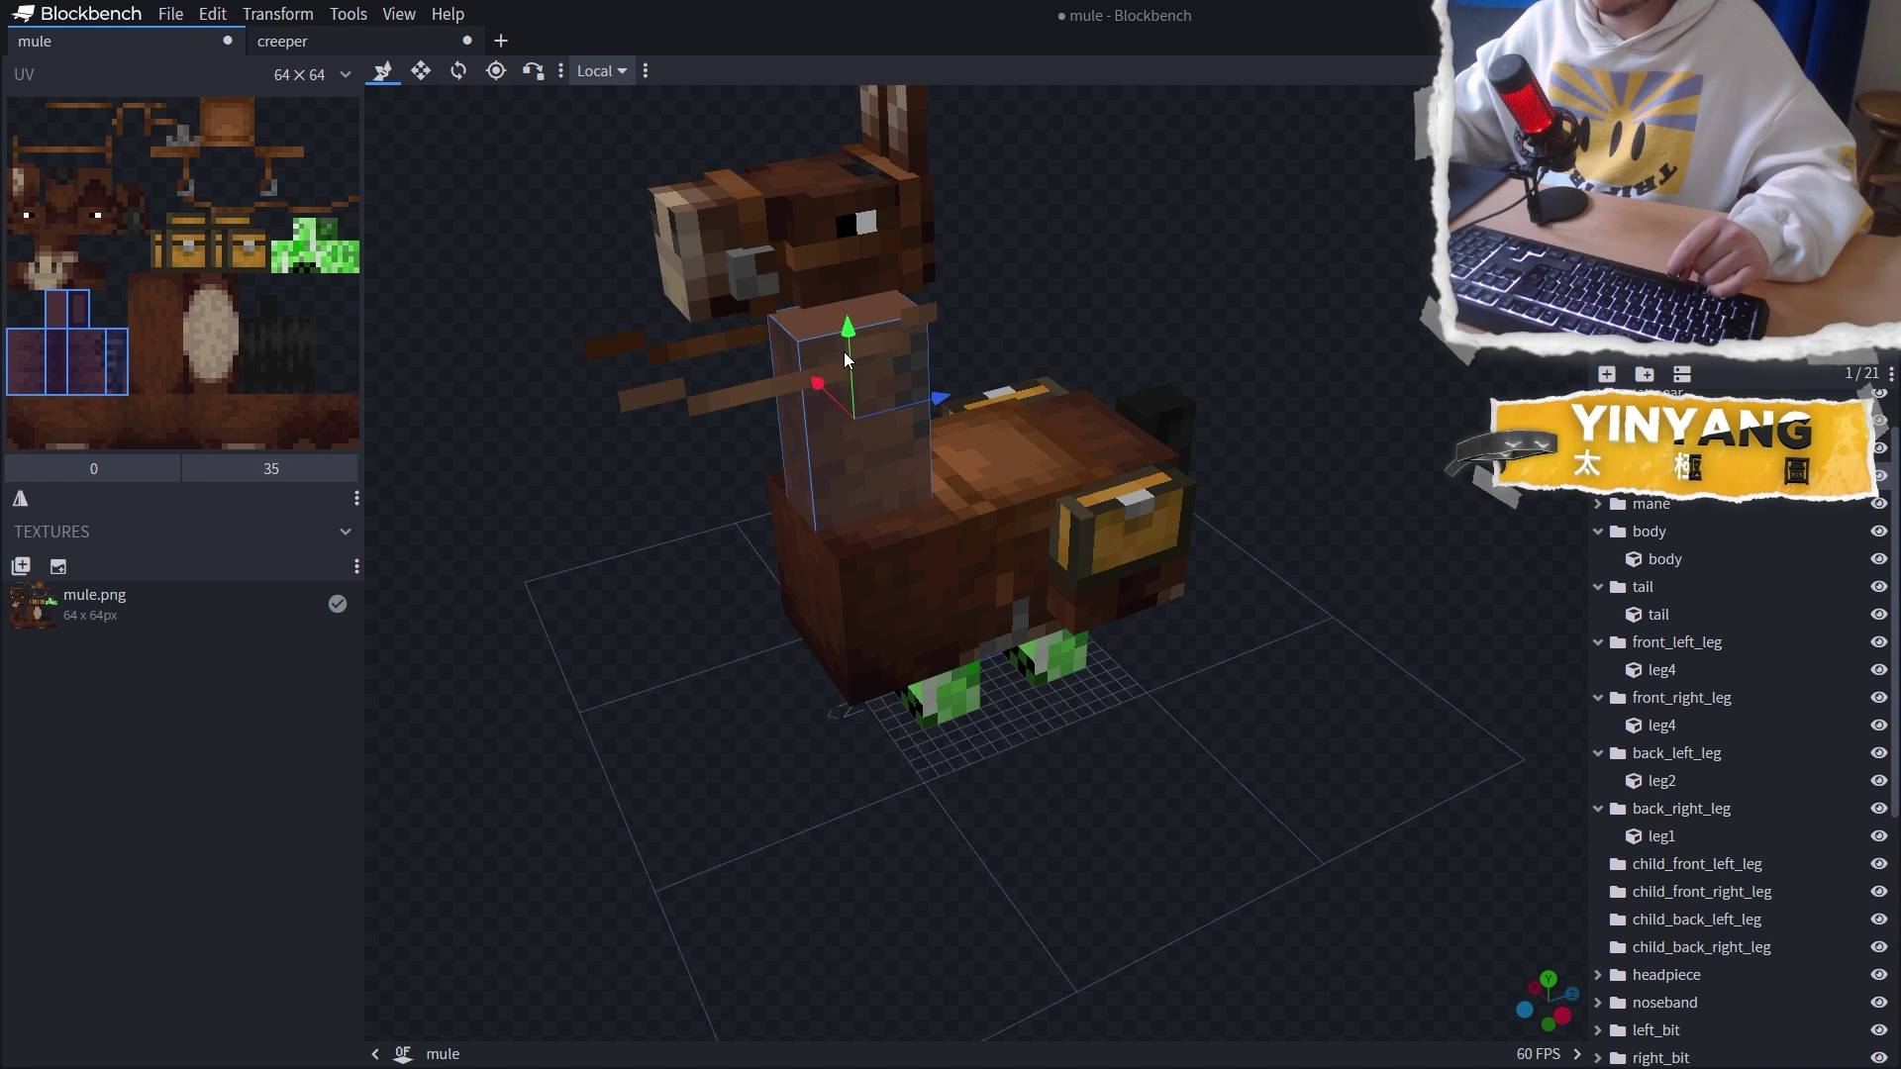
pyautogui.moveTo(846, 356); pyautogui.dragTo(821, 308)
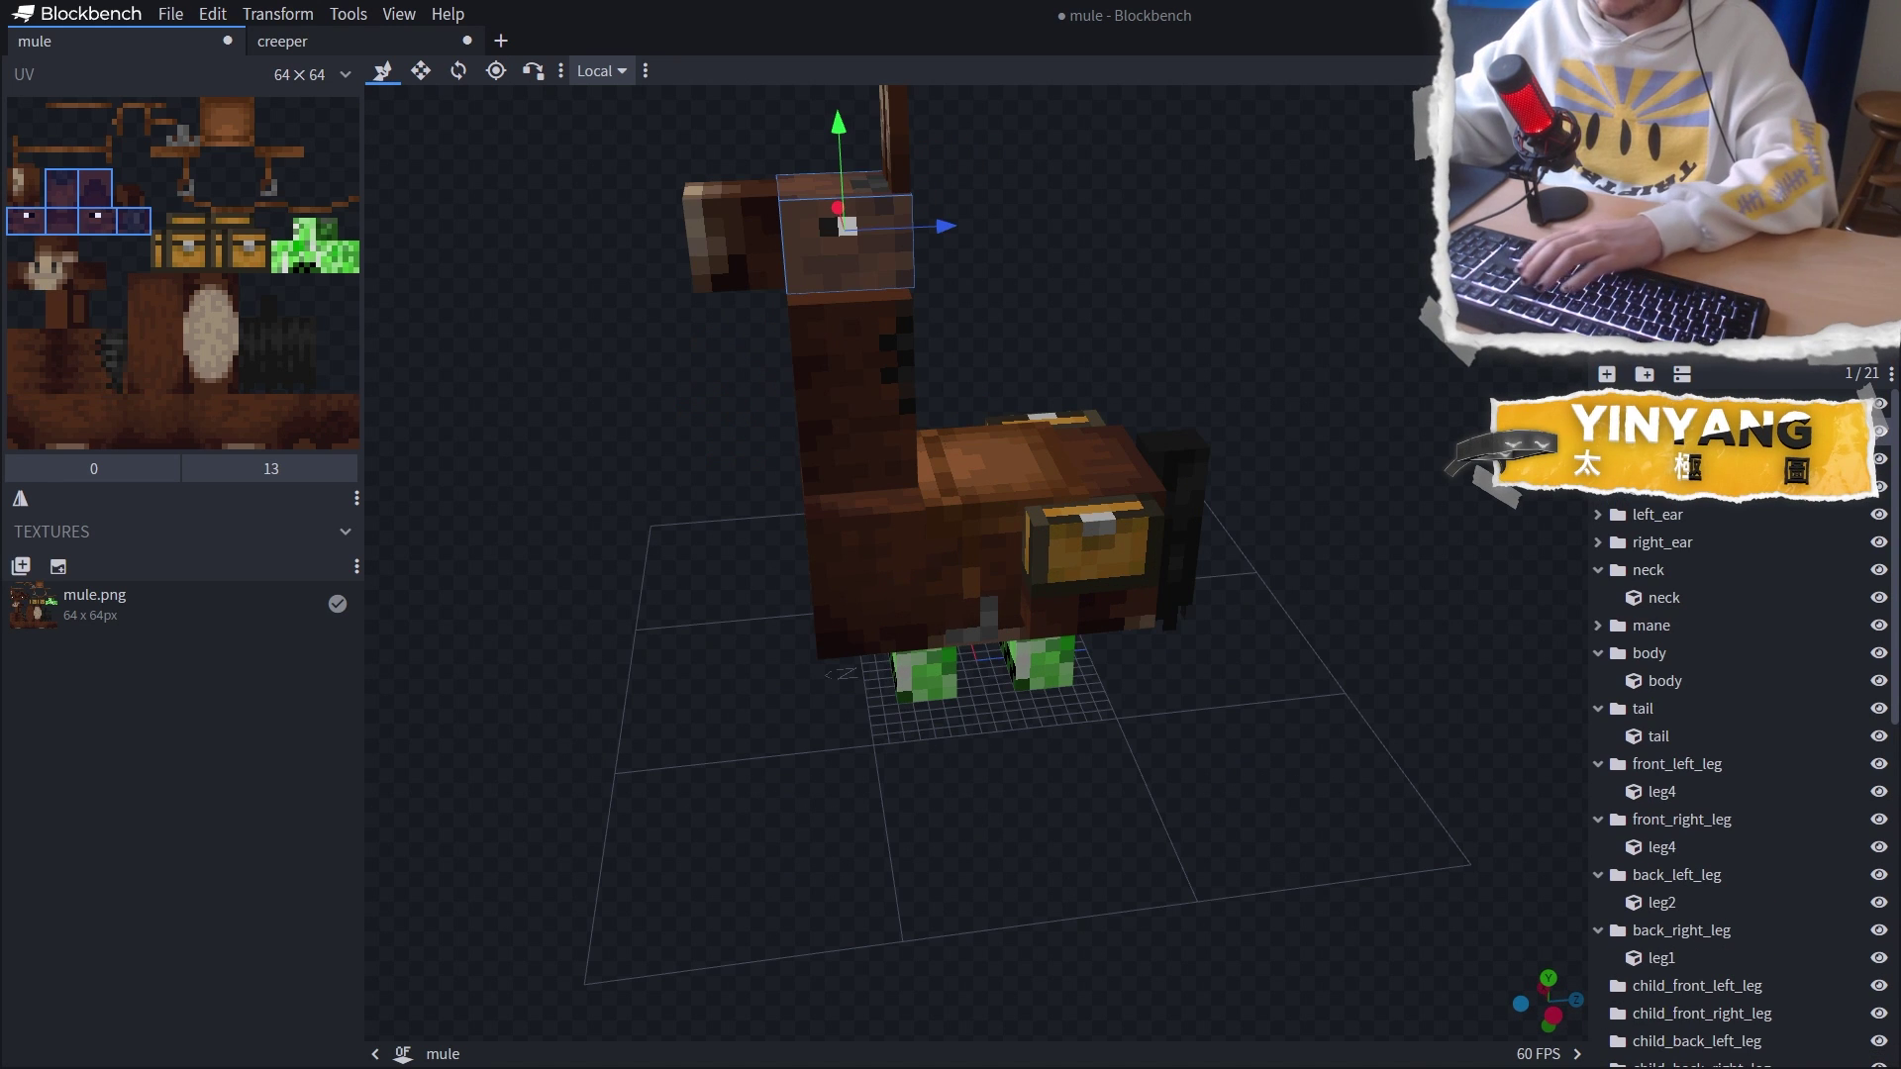
# Delete the mule's head and mouth cubes
pyautogui.press('Delete')
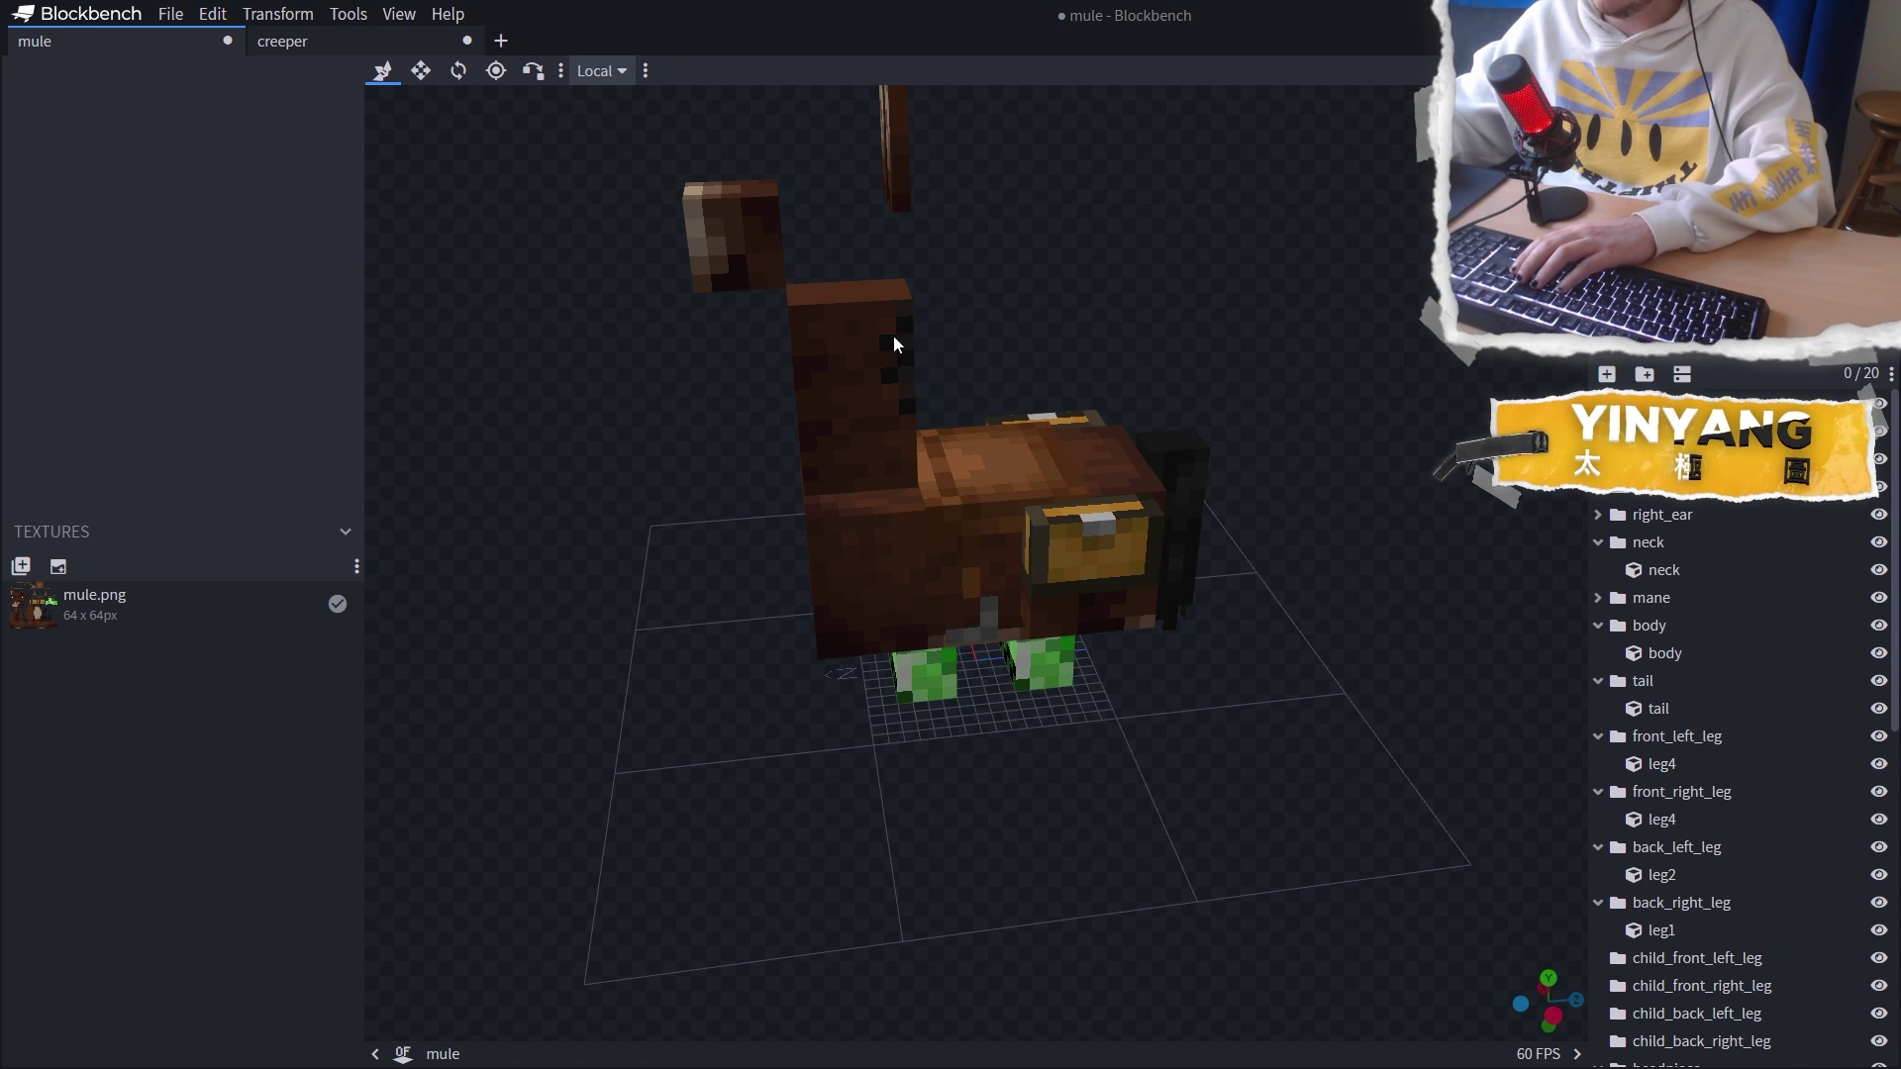
pyautogui.click(767, 261)
pyautogui.press('Delete')
pyautogui.moveTo(993, 341); pyautogui.dragTo(1096, 356)
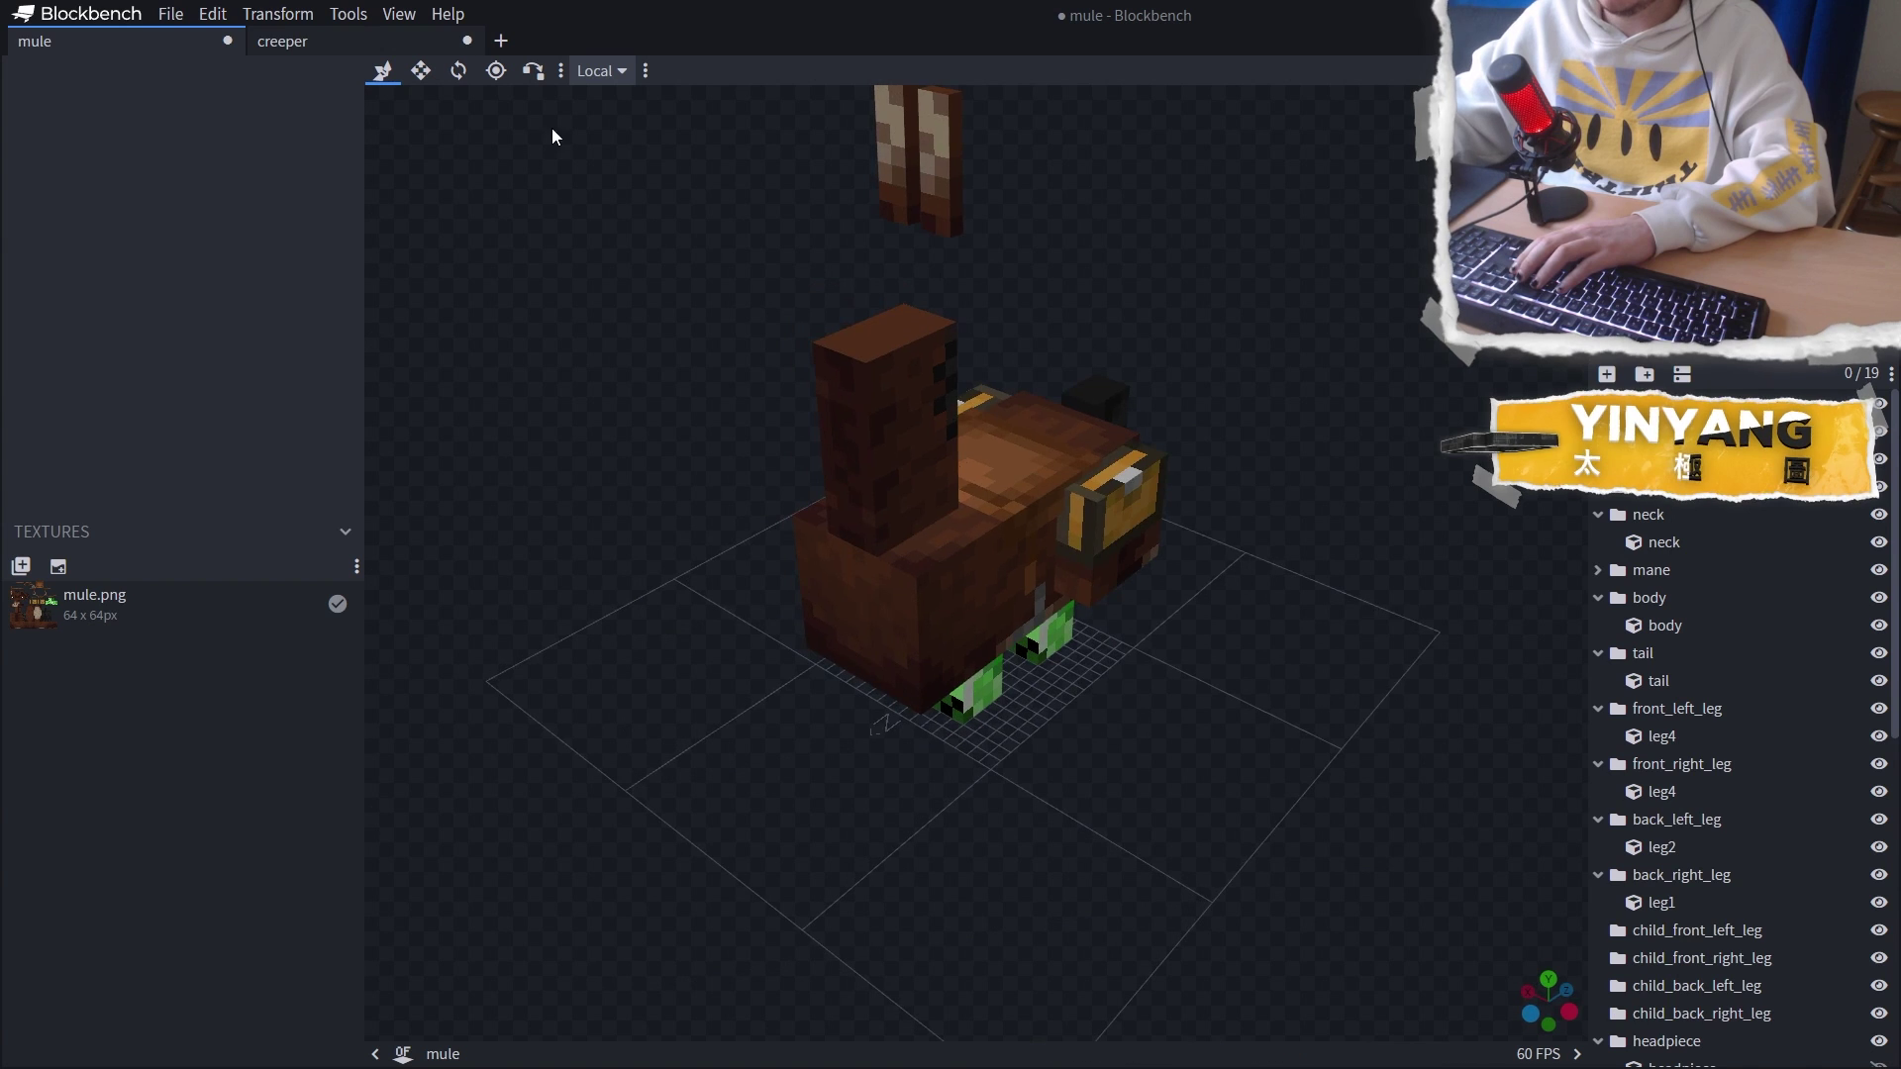
# Copy the creeper's head into the mule's head group and transfer its texture onto mule.png
pyautogui.click(287, 41)
pyautogui.click(159, 46)
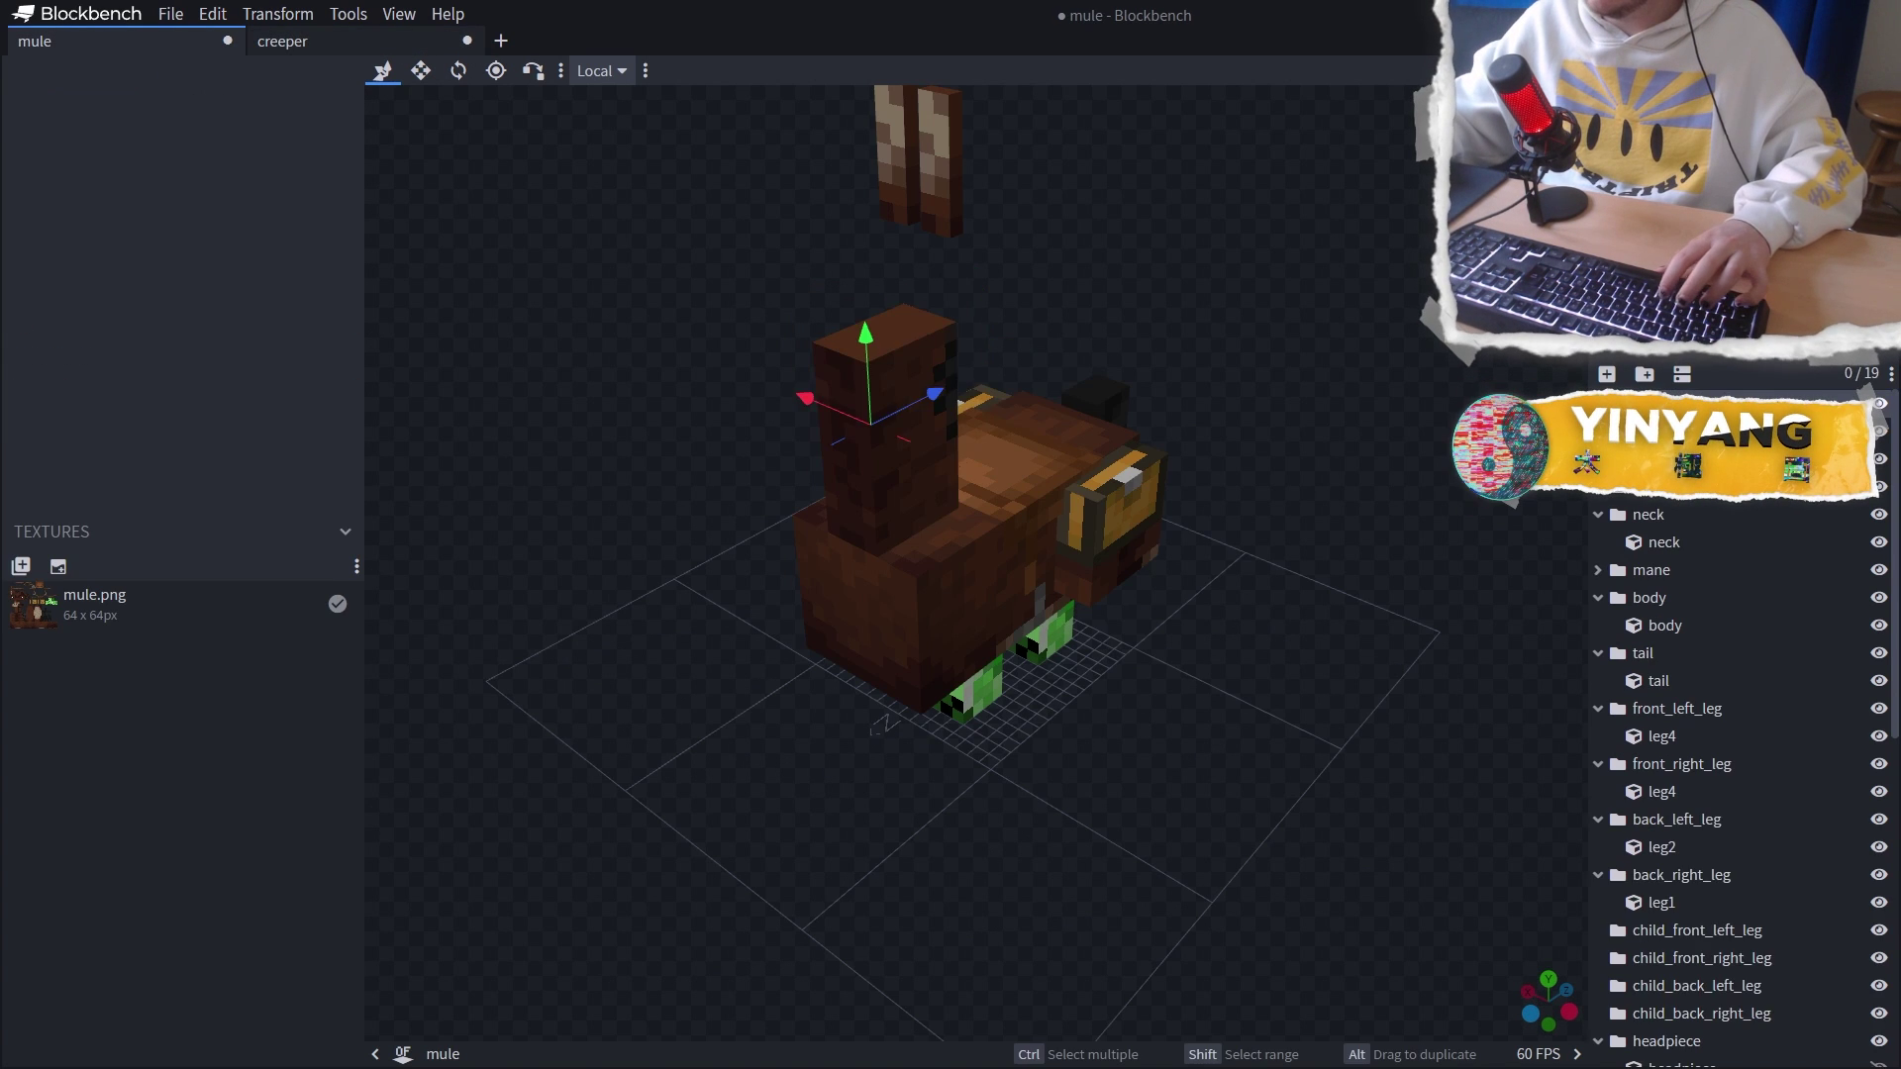
pyautogui.hotkey('ctrl', 'v')
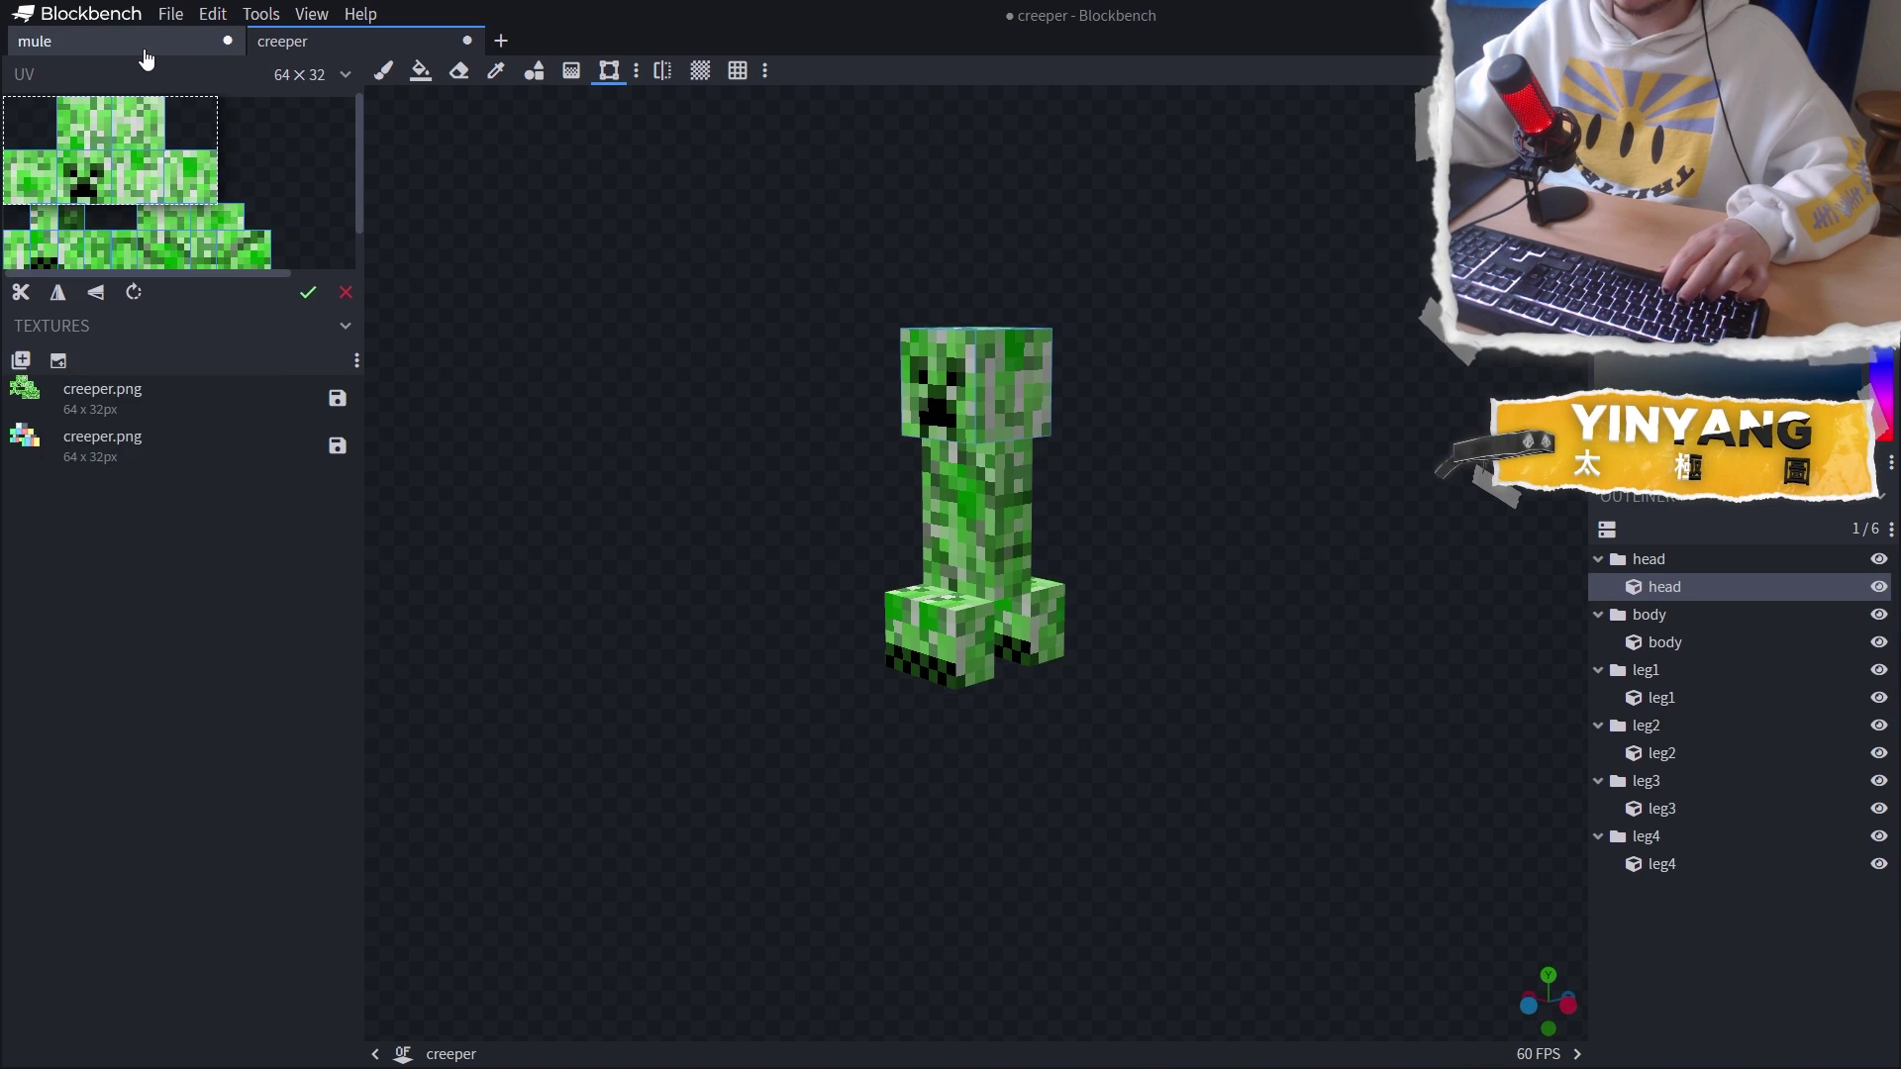
pyautogui.click(146, 52)
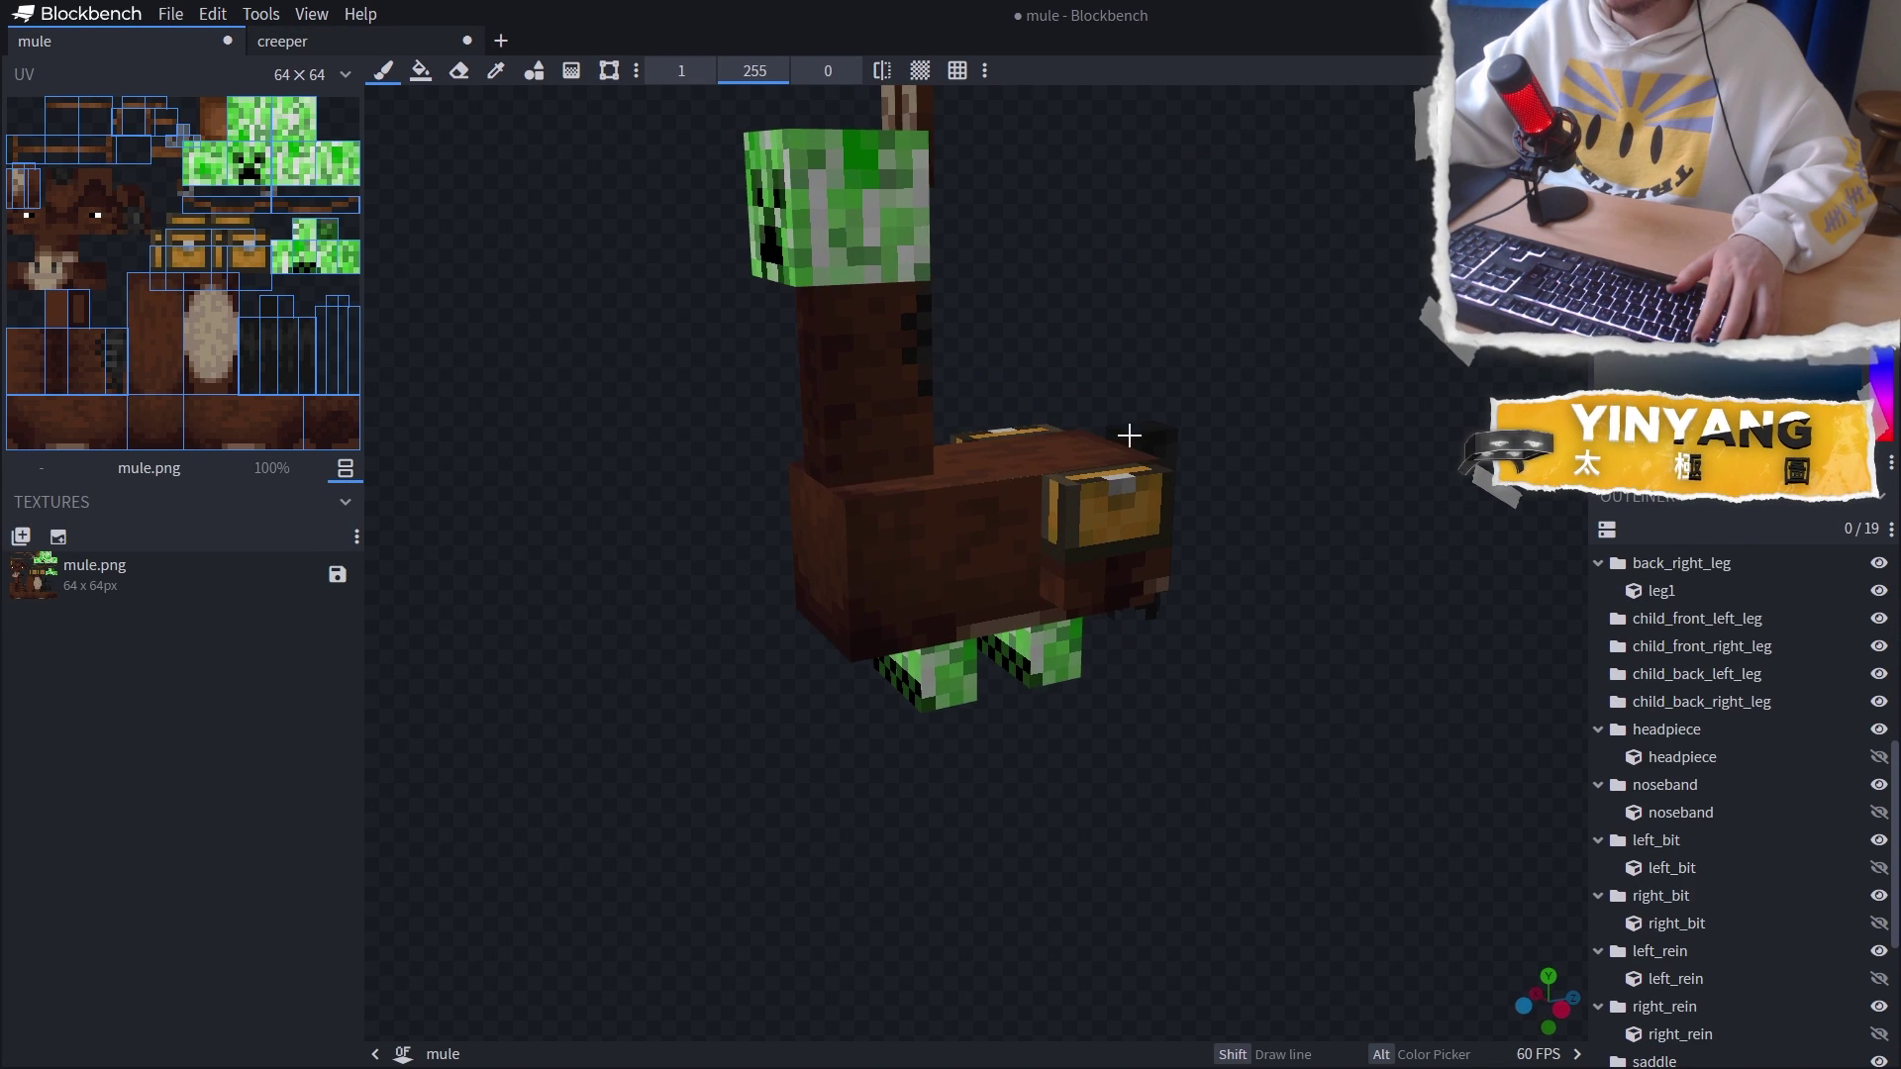
# Replace the mule's neck with the creeper's body, transfer its texture onto mule.png and stand it upright beneath the creeper head
pyautogui.scroll(-3, 964, 505)
pyautogui.moveTo(692, 485); pyautogui.dragTo(993, 541)
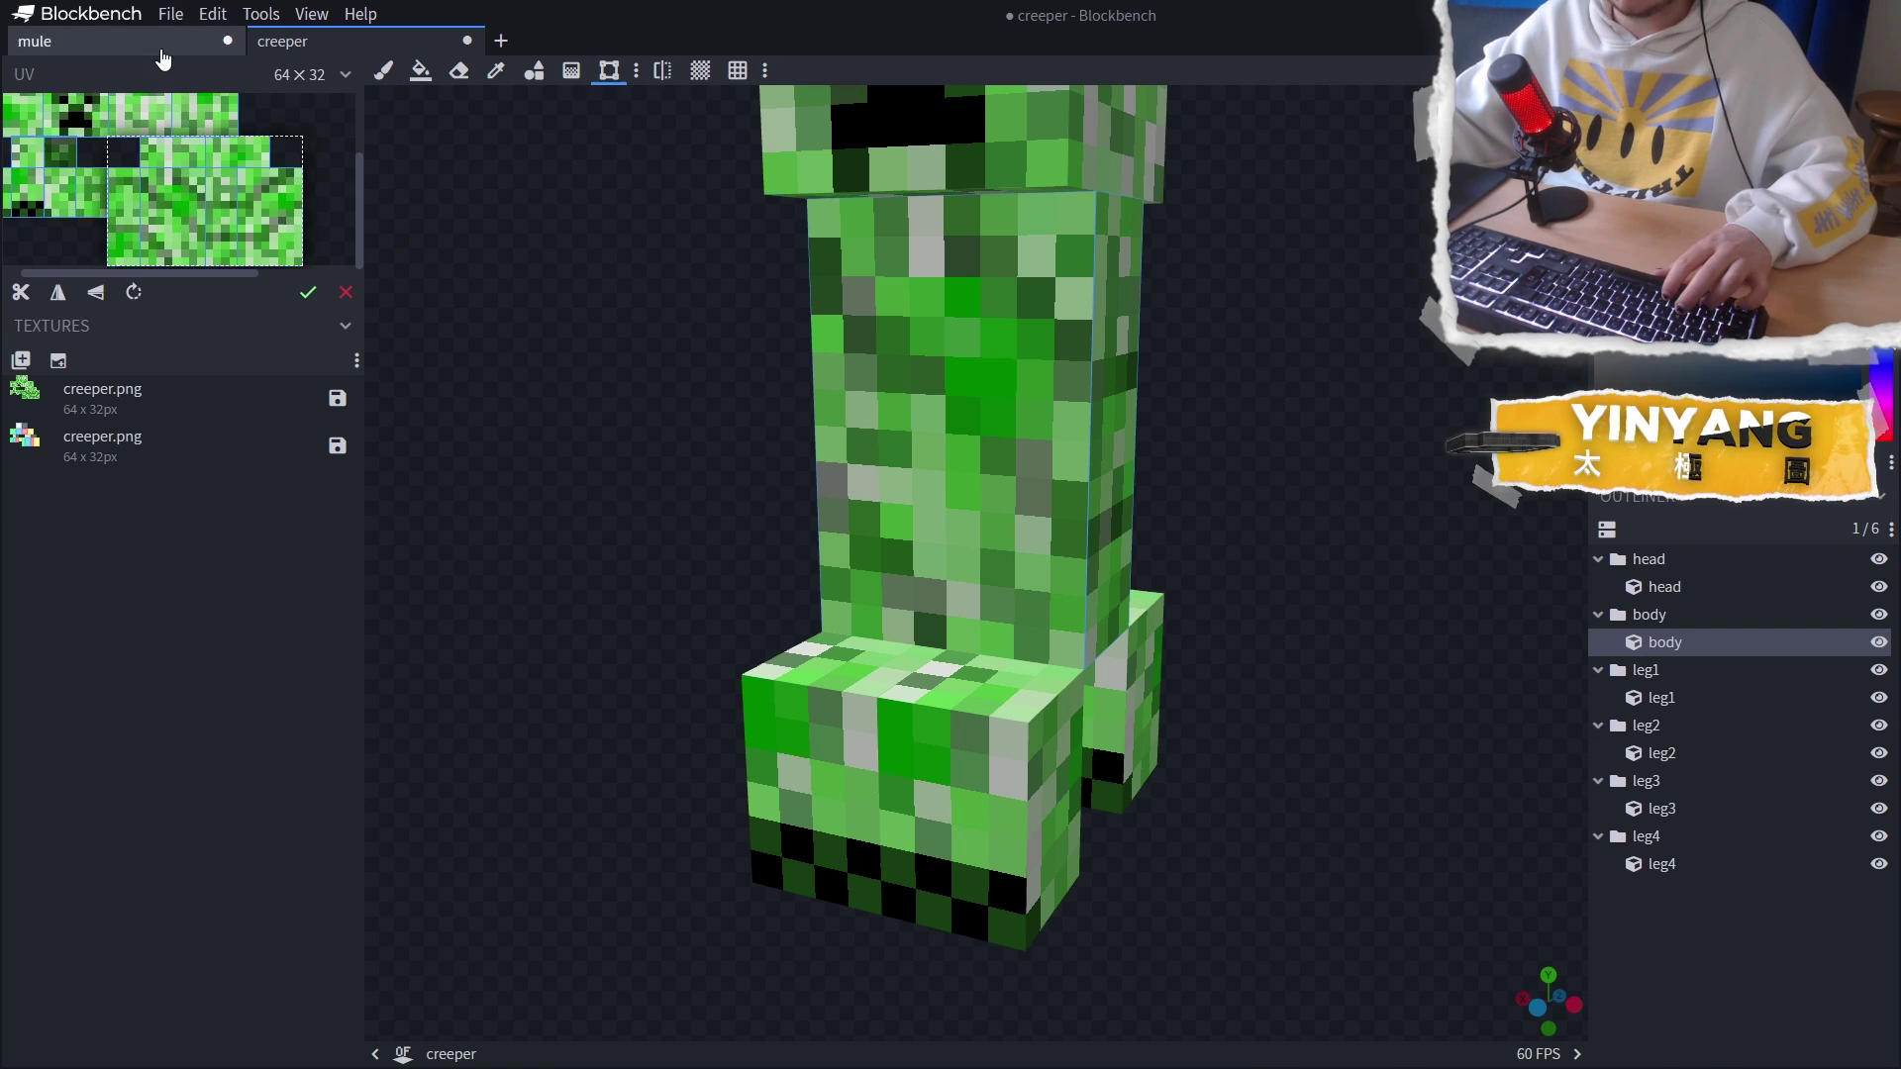
pyautogui.hotkey('ctrl', 'Tab')
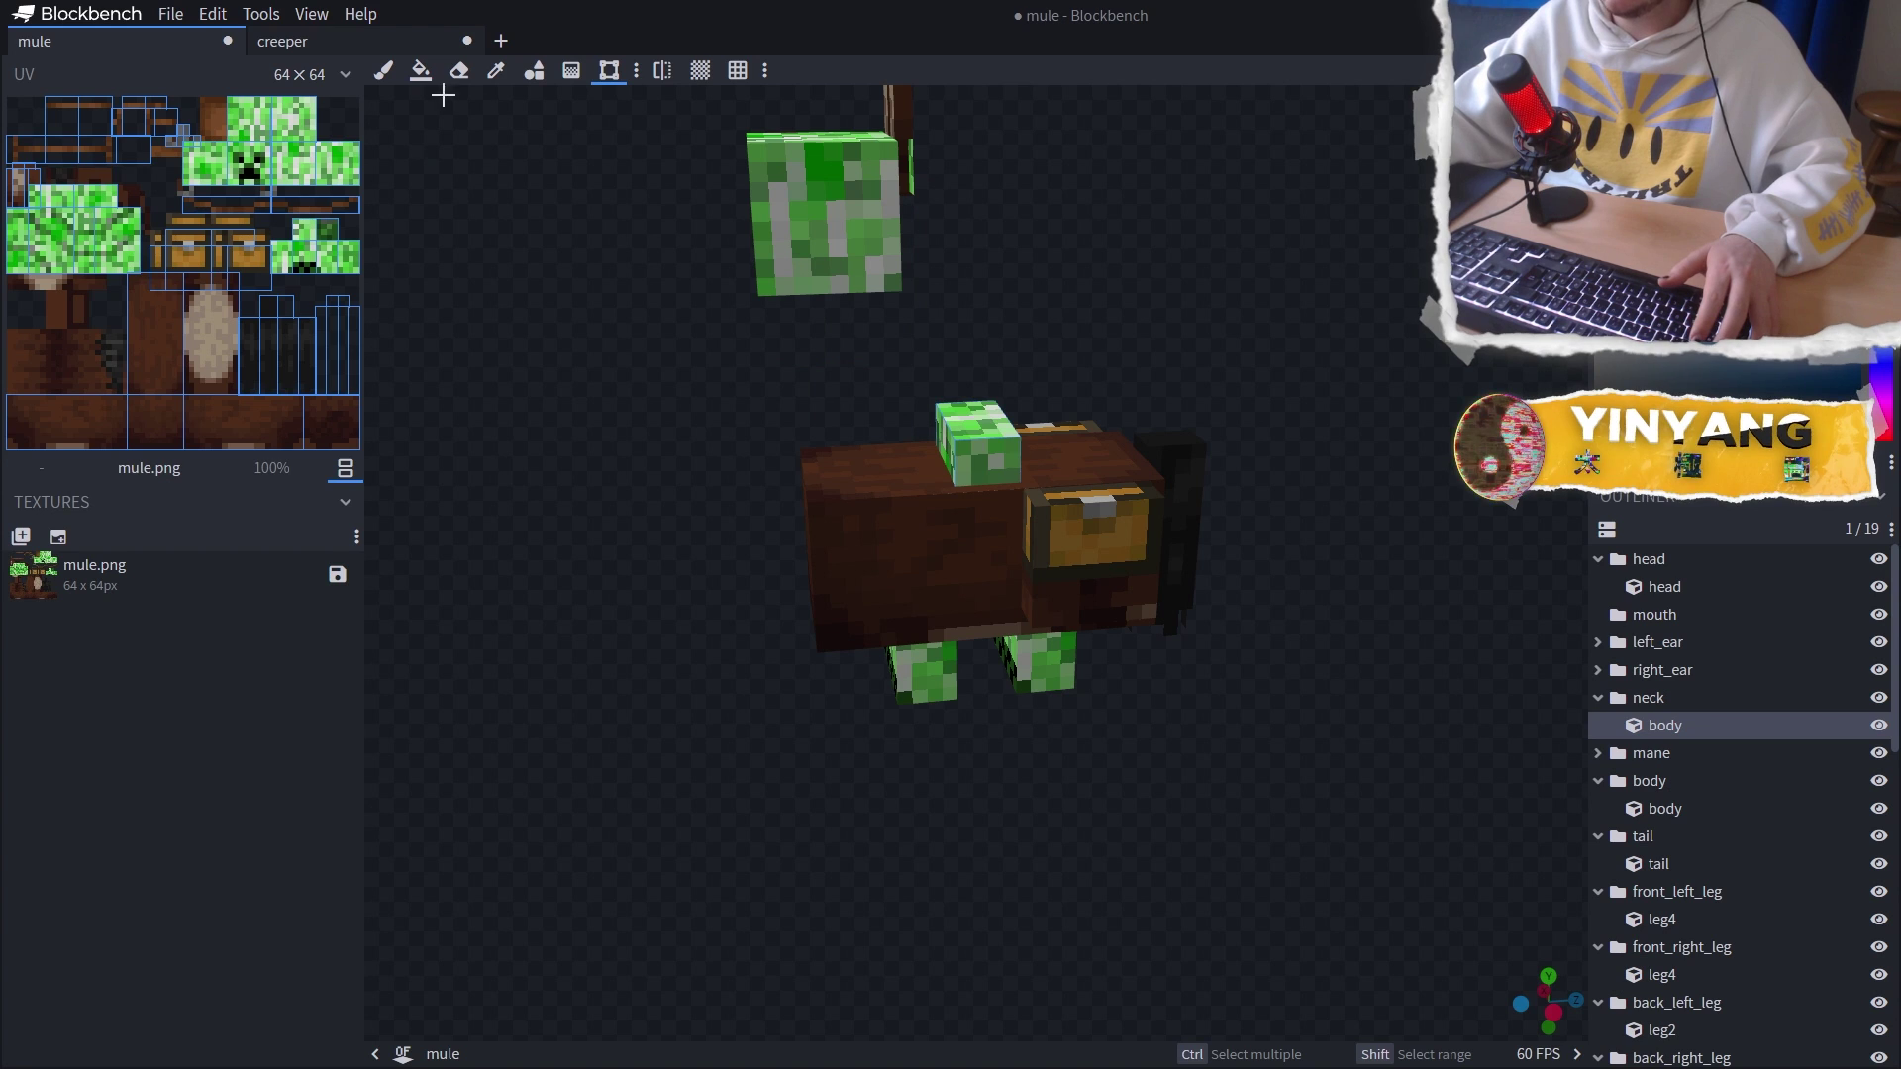
pyautogui.press('Tab')
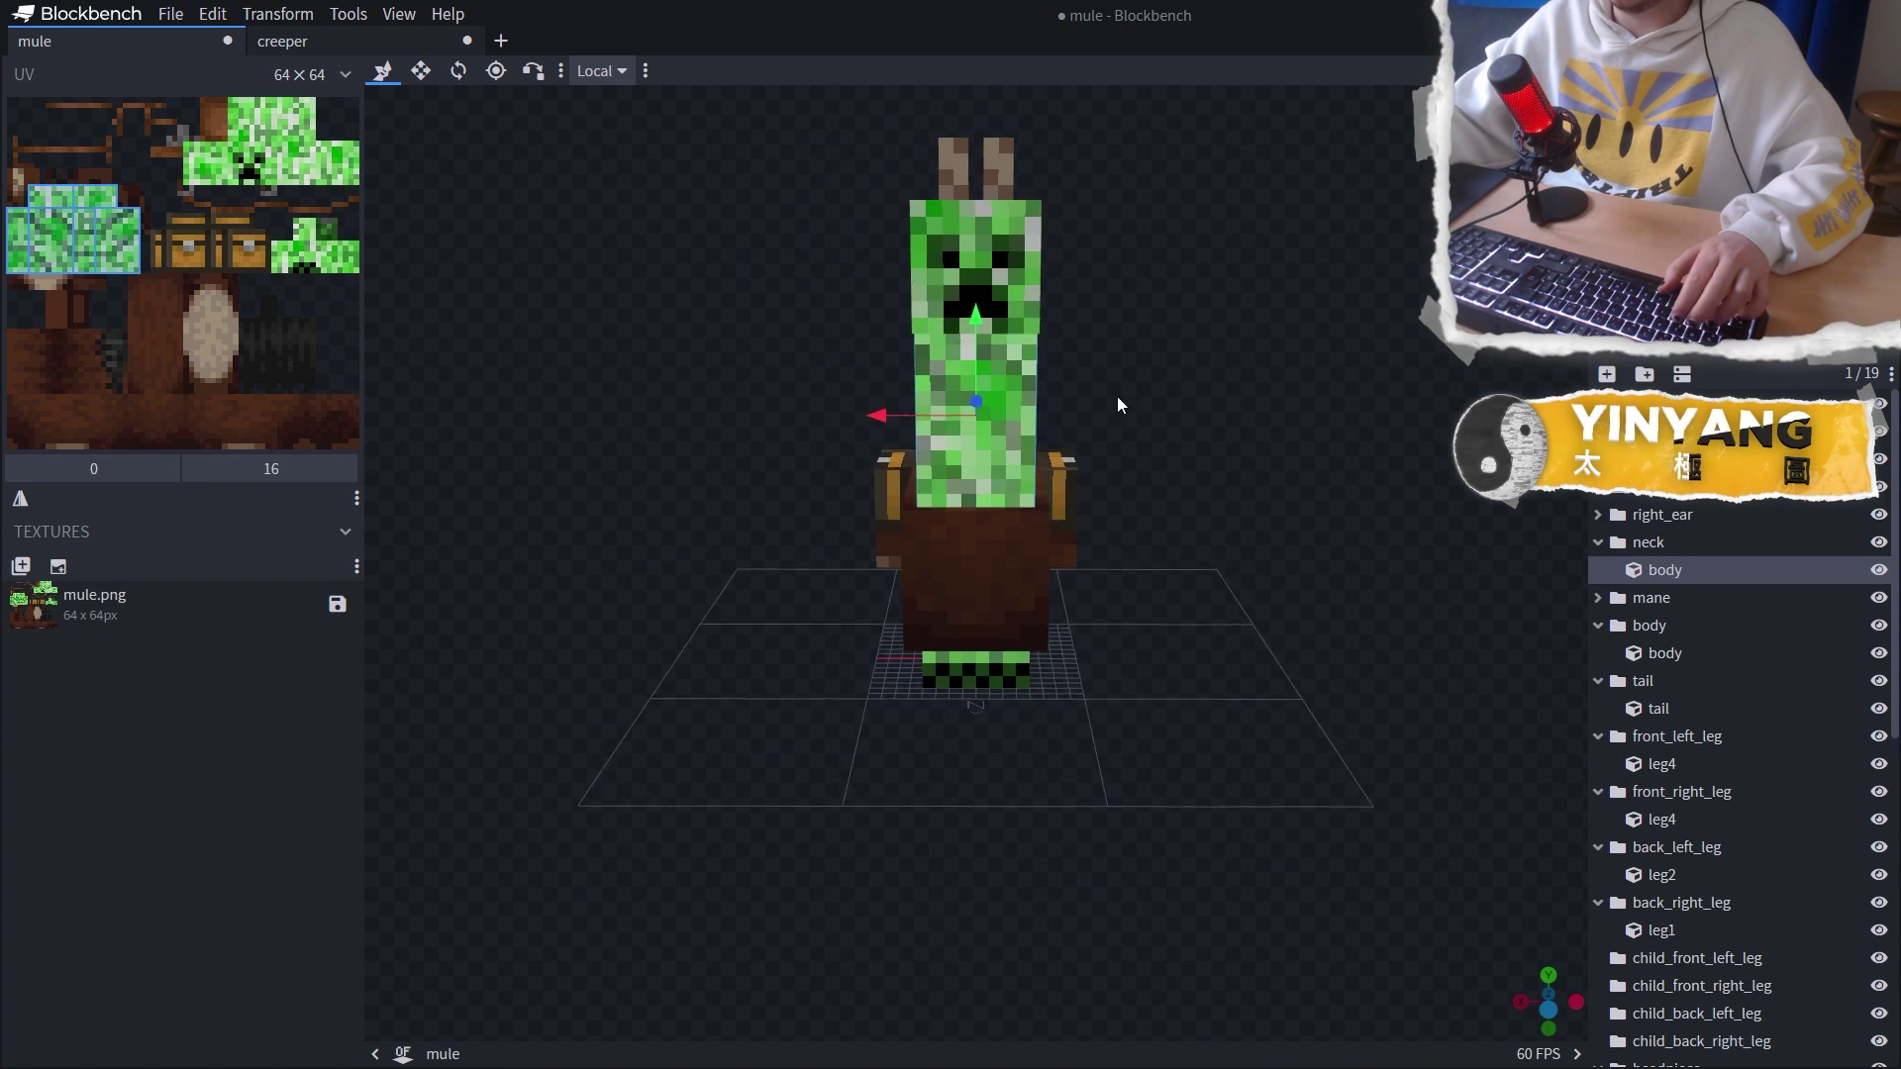
# Paint the left and right chests with red TNT-style stripes and a red, black and white top
pyautogui.moveTo(1117, 396); pyautogui.dragTo(951, 435)
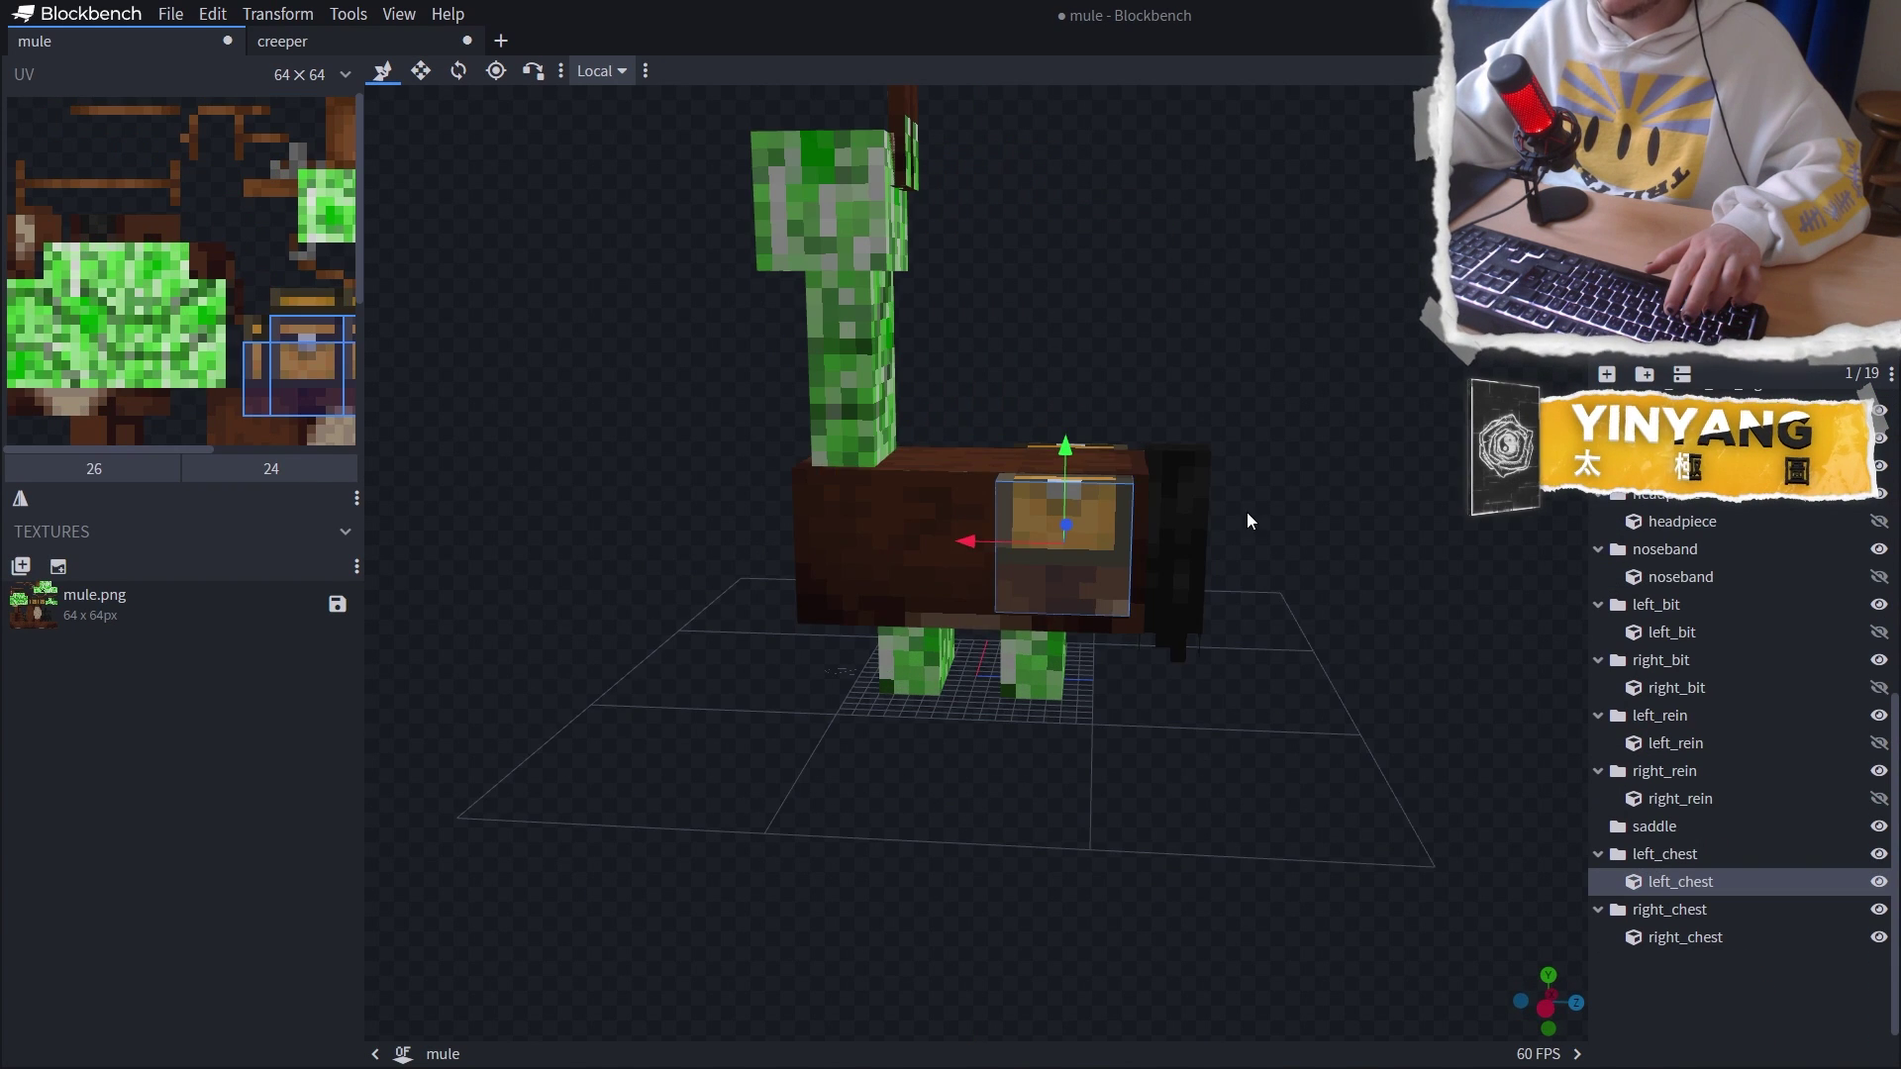
pyautogui.moveTo(1248, 519); pyautogui.dragTo(741, 527)
pyautogui.moveTo(892, 555)
pyautogui.mouseDown()
pyautogui.moveTo(1374, 537)
pyautogui.moveTo(1019, 533)
pyautogui.moveTo(1240, 573)
pyautogui.moveTo(1172, 535)
pyautogui.moveTo(952, 532)
pyautogui.moveTo(1072, 585)
pyautogui.moveTo(1126, 551)
pyautogui.moveTo(735, 517)
pyautogui.mouseUp()
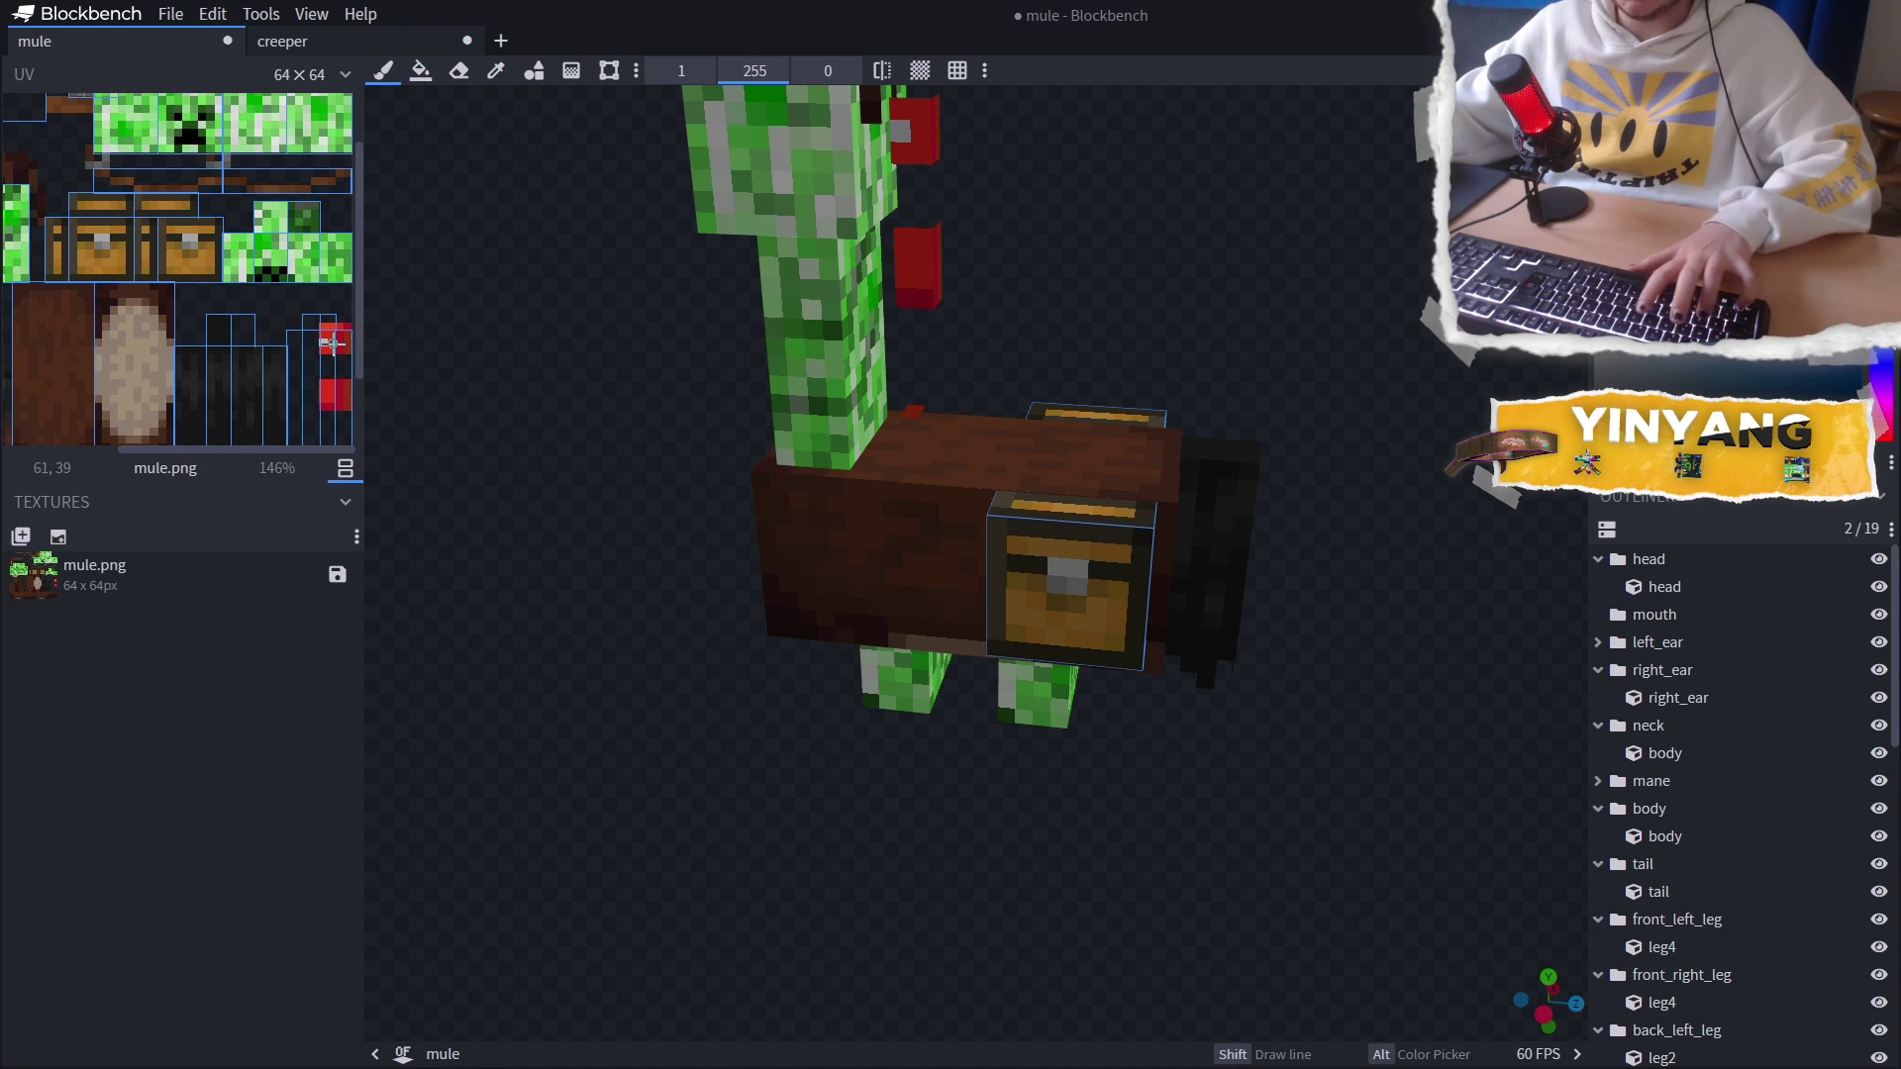
pyautogui.click(383, 70)
pyautogui.scroll(3, 81, 312)
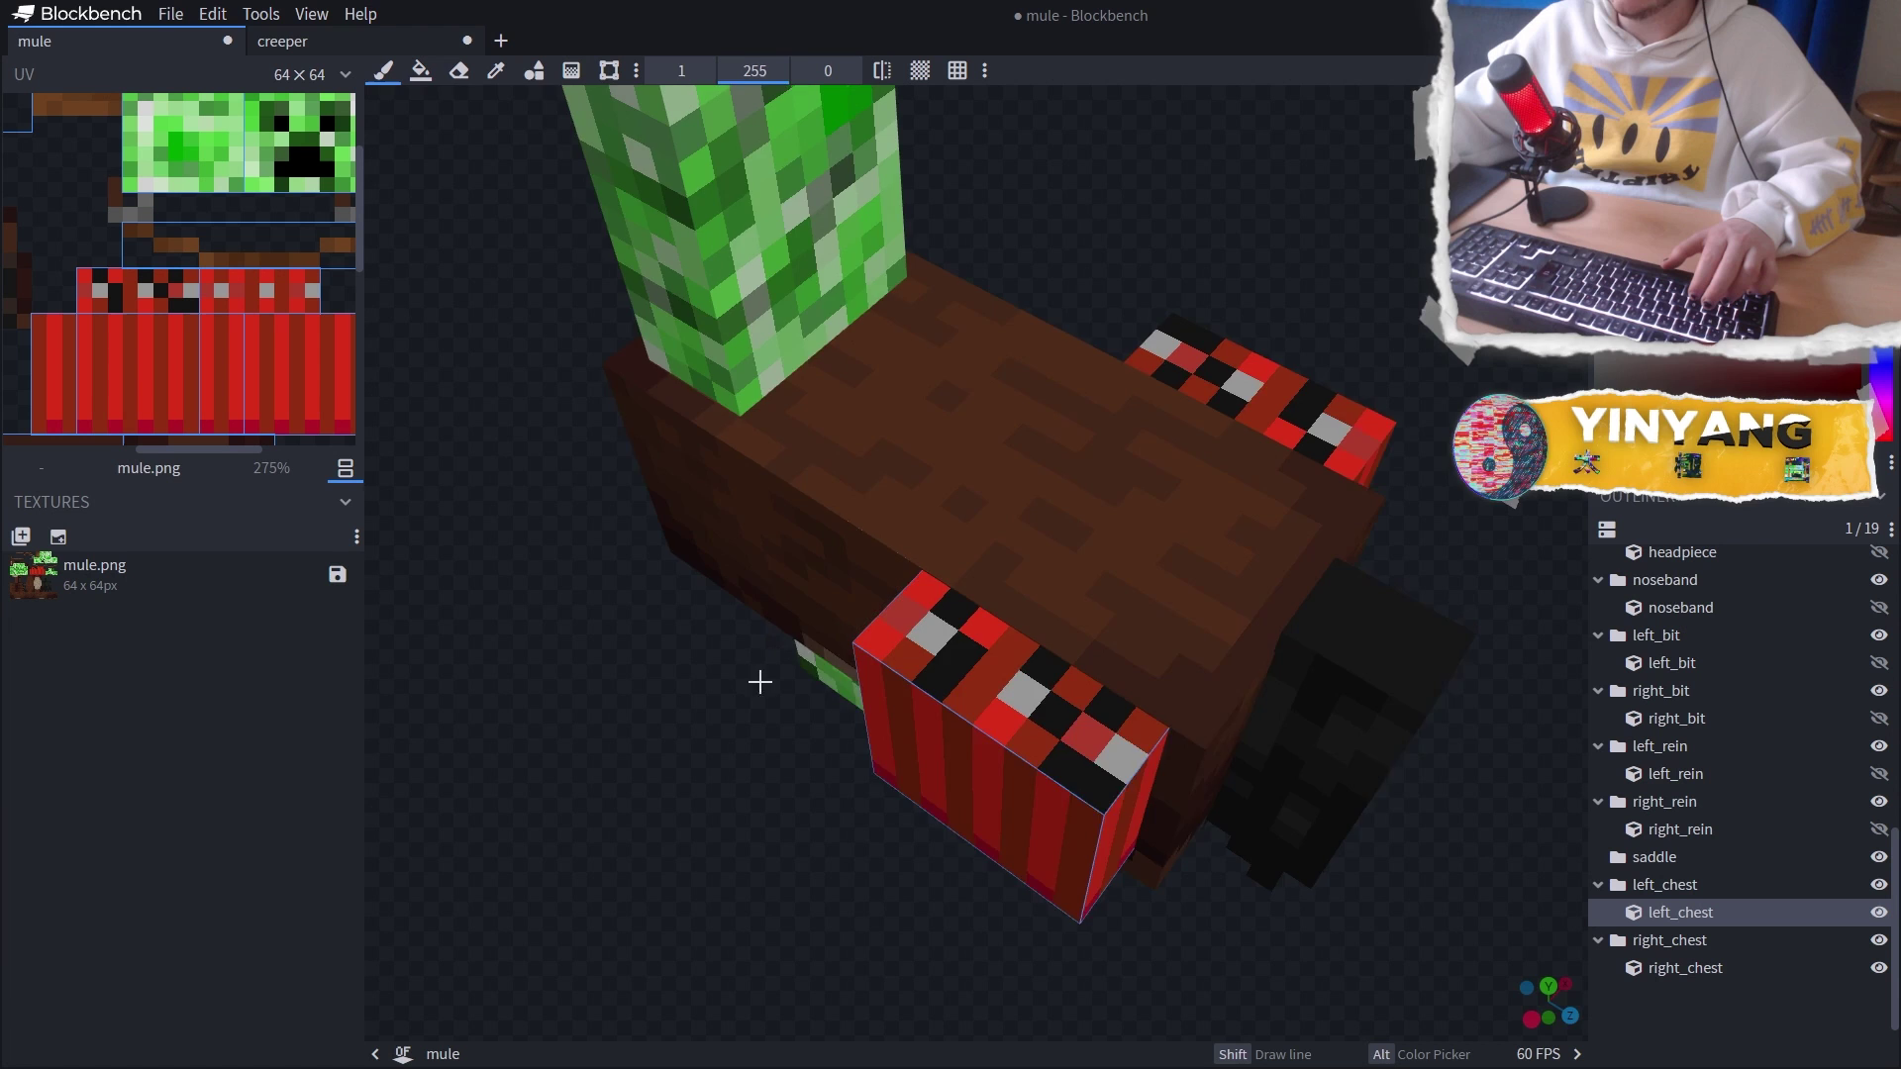
# Paint black fuse pixels running down the left chest and add a white TNT band around its sides
pyautogui.moveTo(763, 679)
pyautogui.mouseDown()
pyautogui.moveTo(1113, 580)
pyautogui.moveTo(1132, 602)
pyautogui.mouseUp()
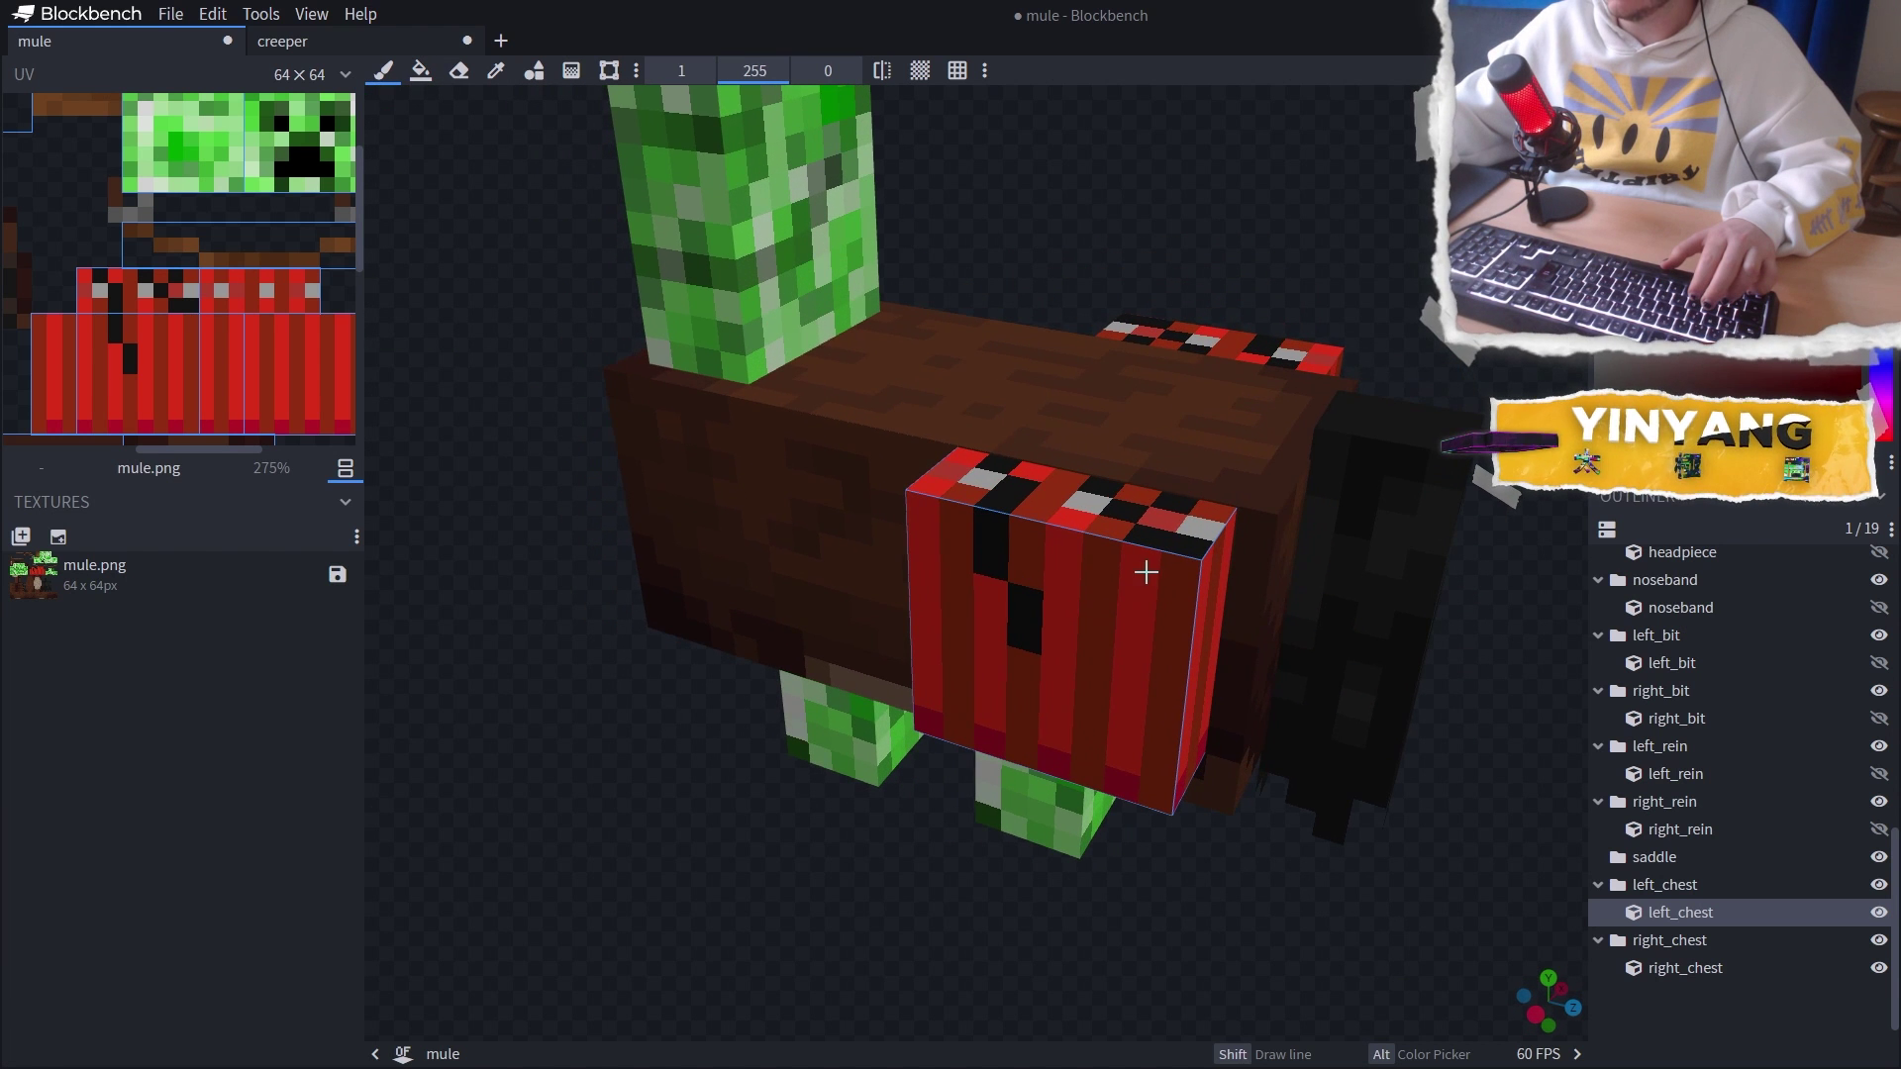
pyautogui.click(1172, 586)
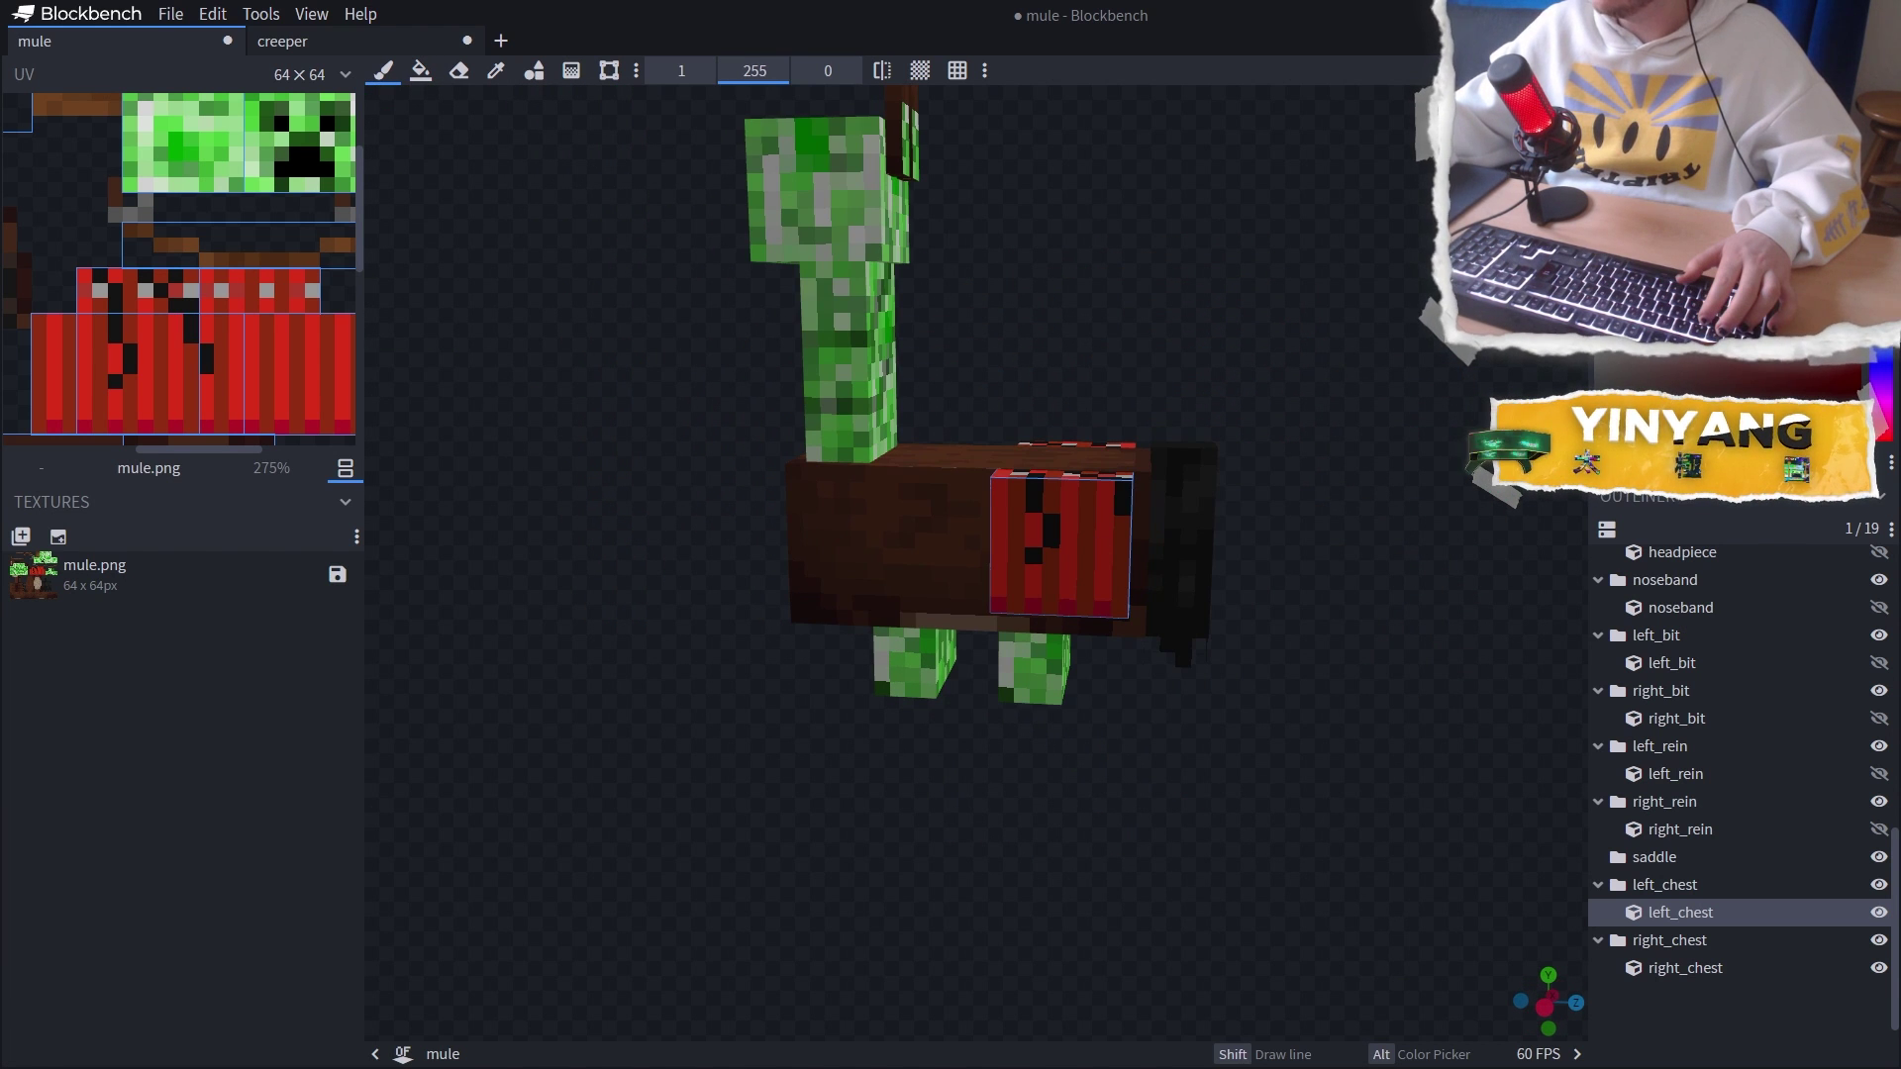
pyautogui.scroll(5, 975, 564)
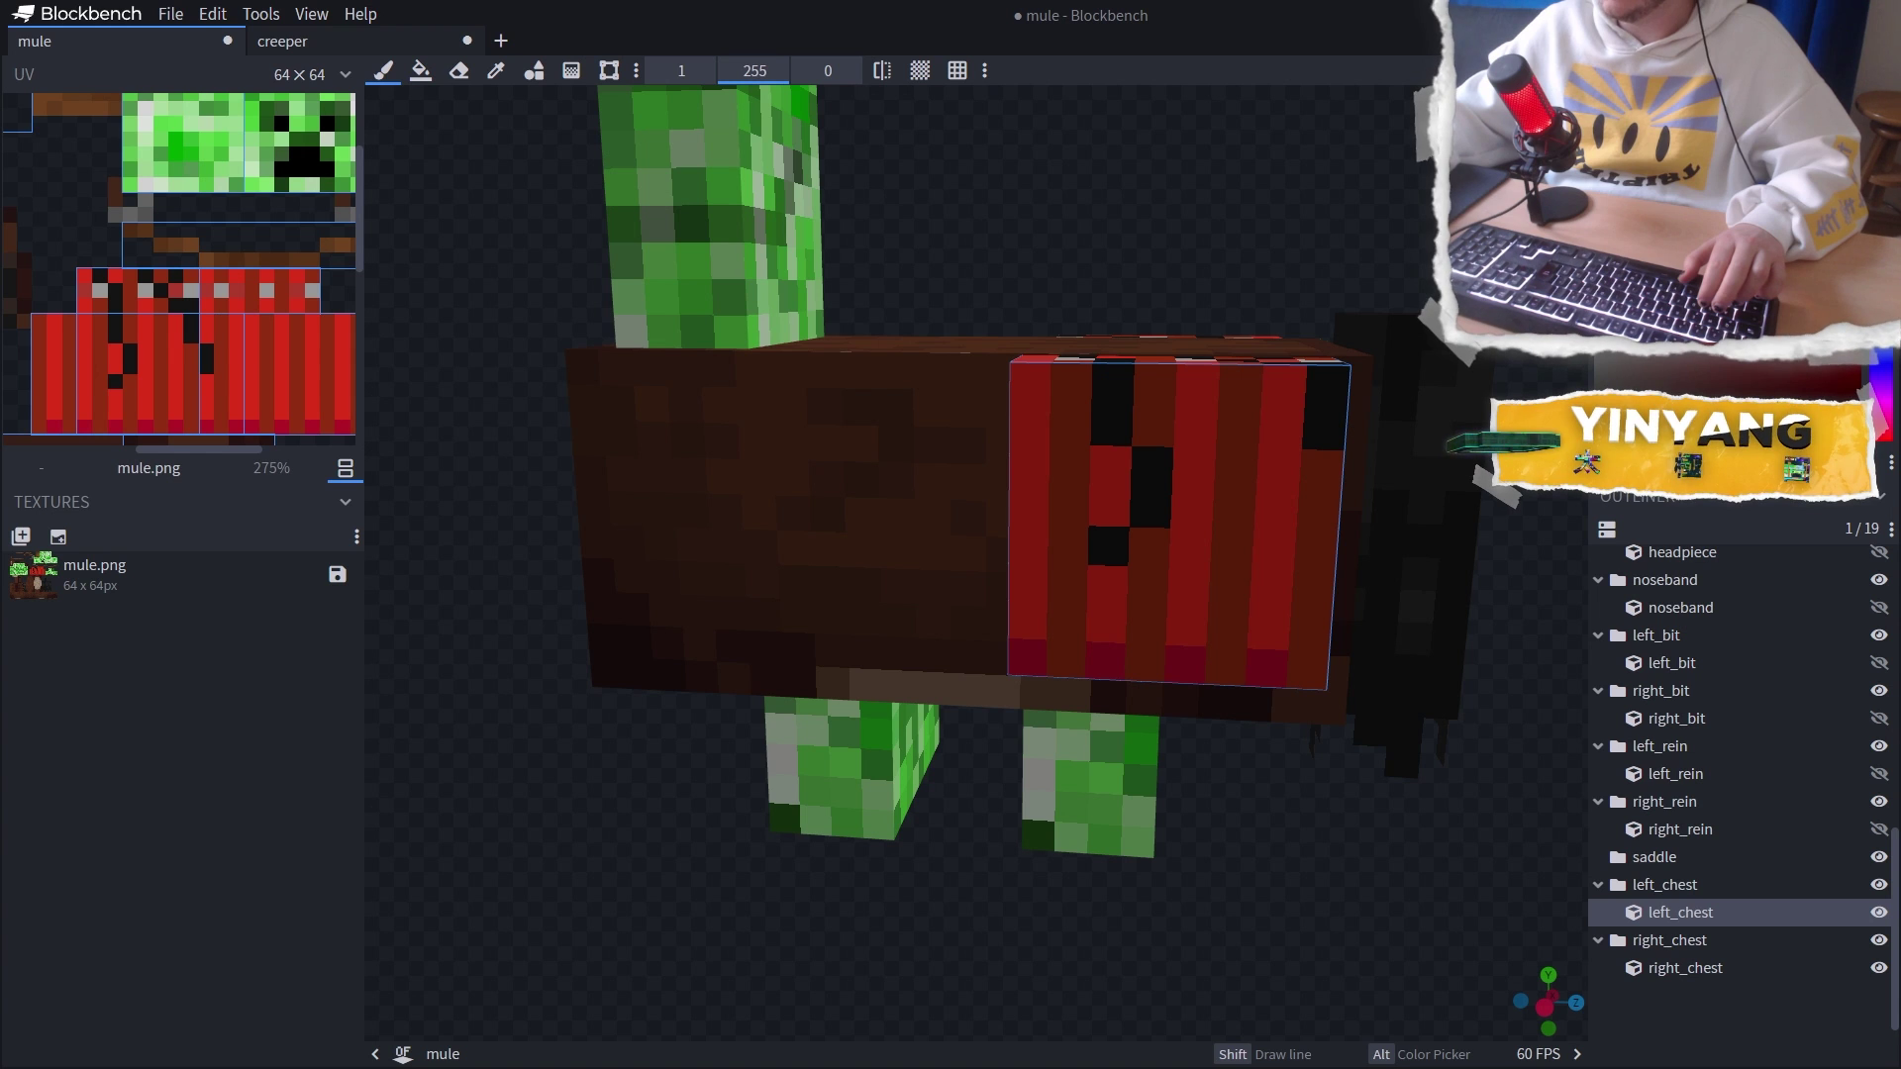
pyautogui.moveTo(1273, 537); pyautogui.dragTo(1201, 538, button='middle')
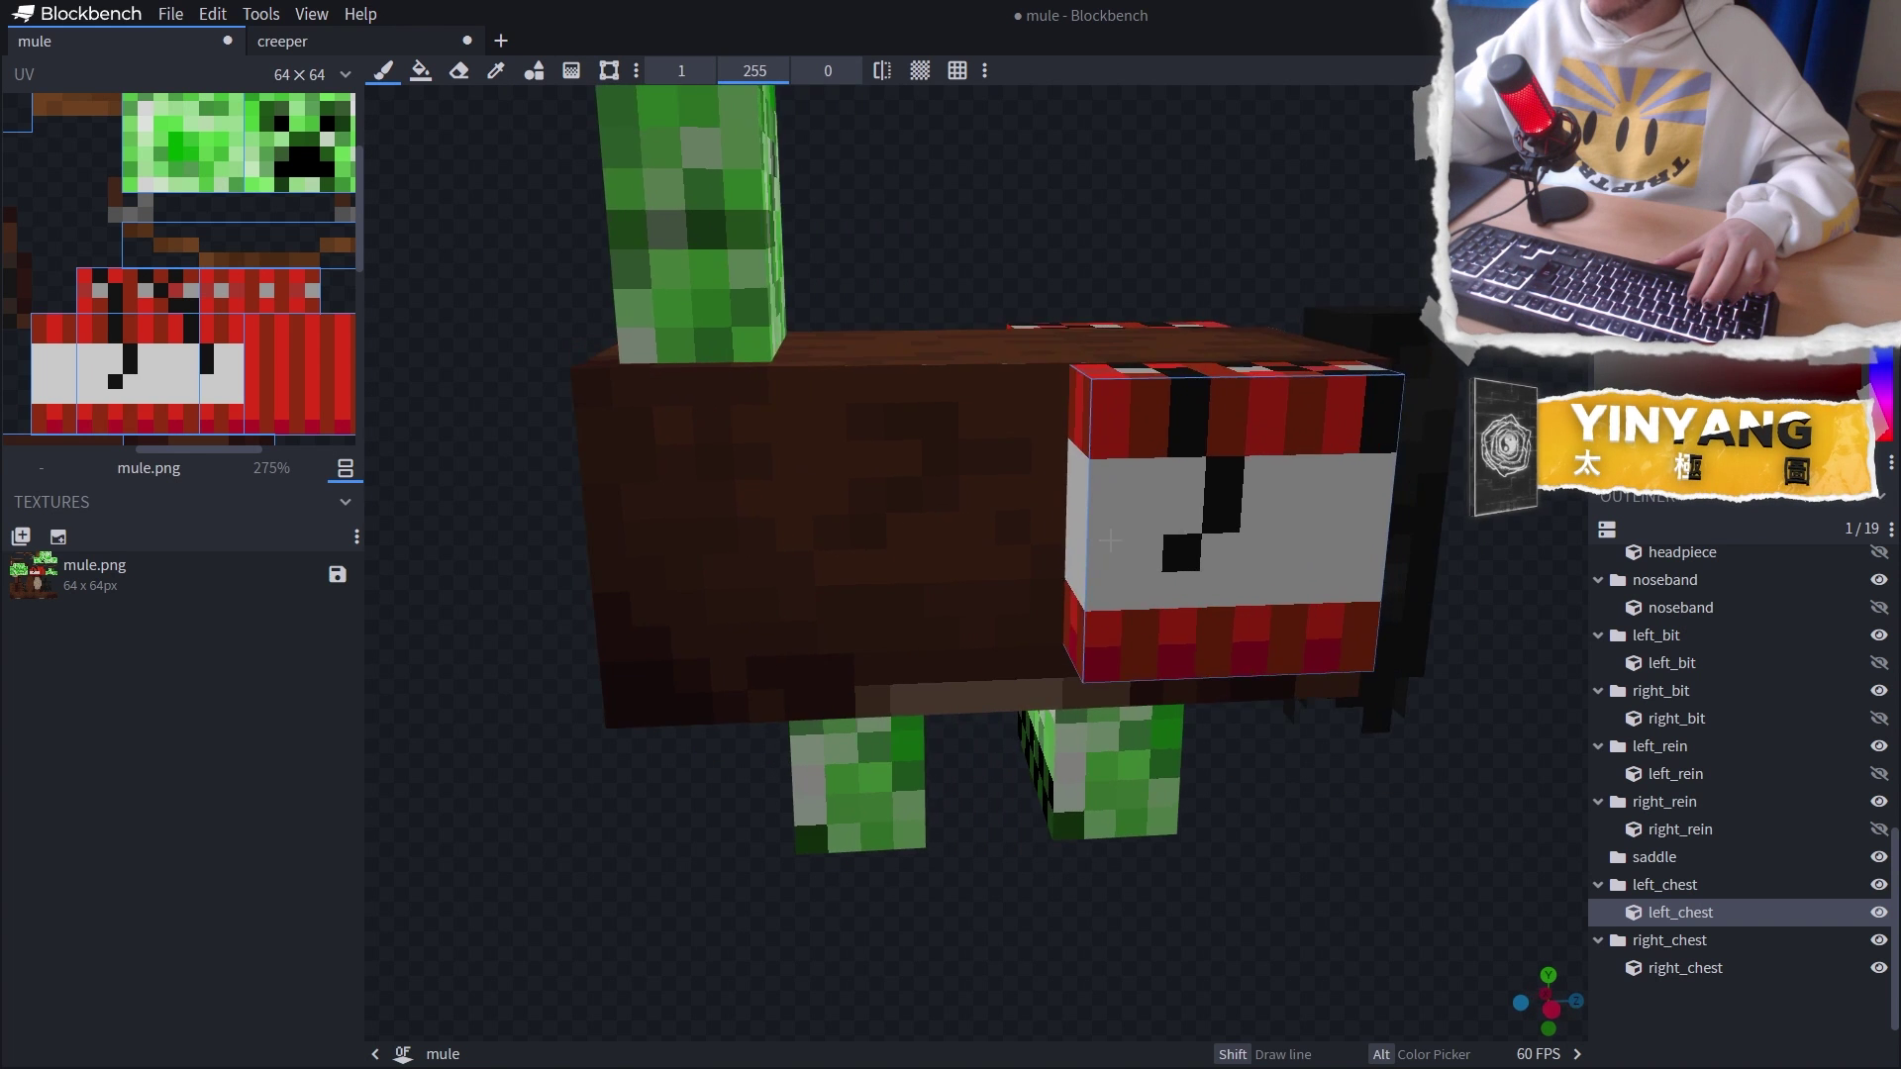
pyautogui.scroll(-5, 1148, 634)
pyautogui.moveTo(1149, 634)
pyautogui.mouseDown(button='middle')
pyautogui.moveTo(1192, 594)
pyautogui.moveTo(1141, 670)
pyautogui.moveTo(1159, 597)
pyautogui.mouseUp(button='middle')
pyautogui.moveTo(1157, 596); pyautogui.dragTo(987, 575)
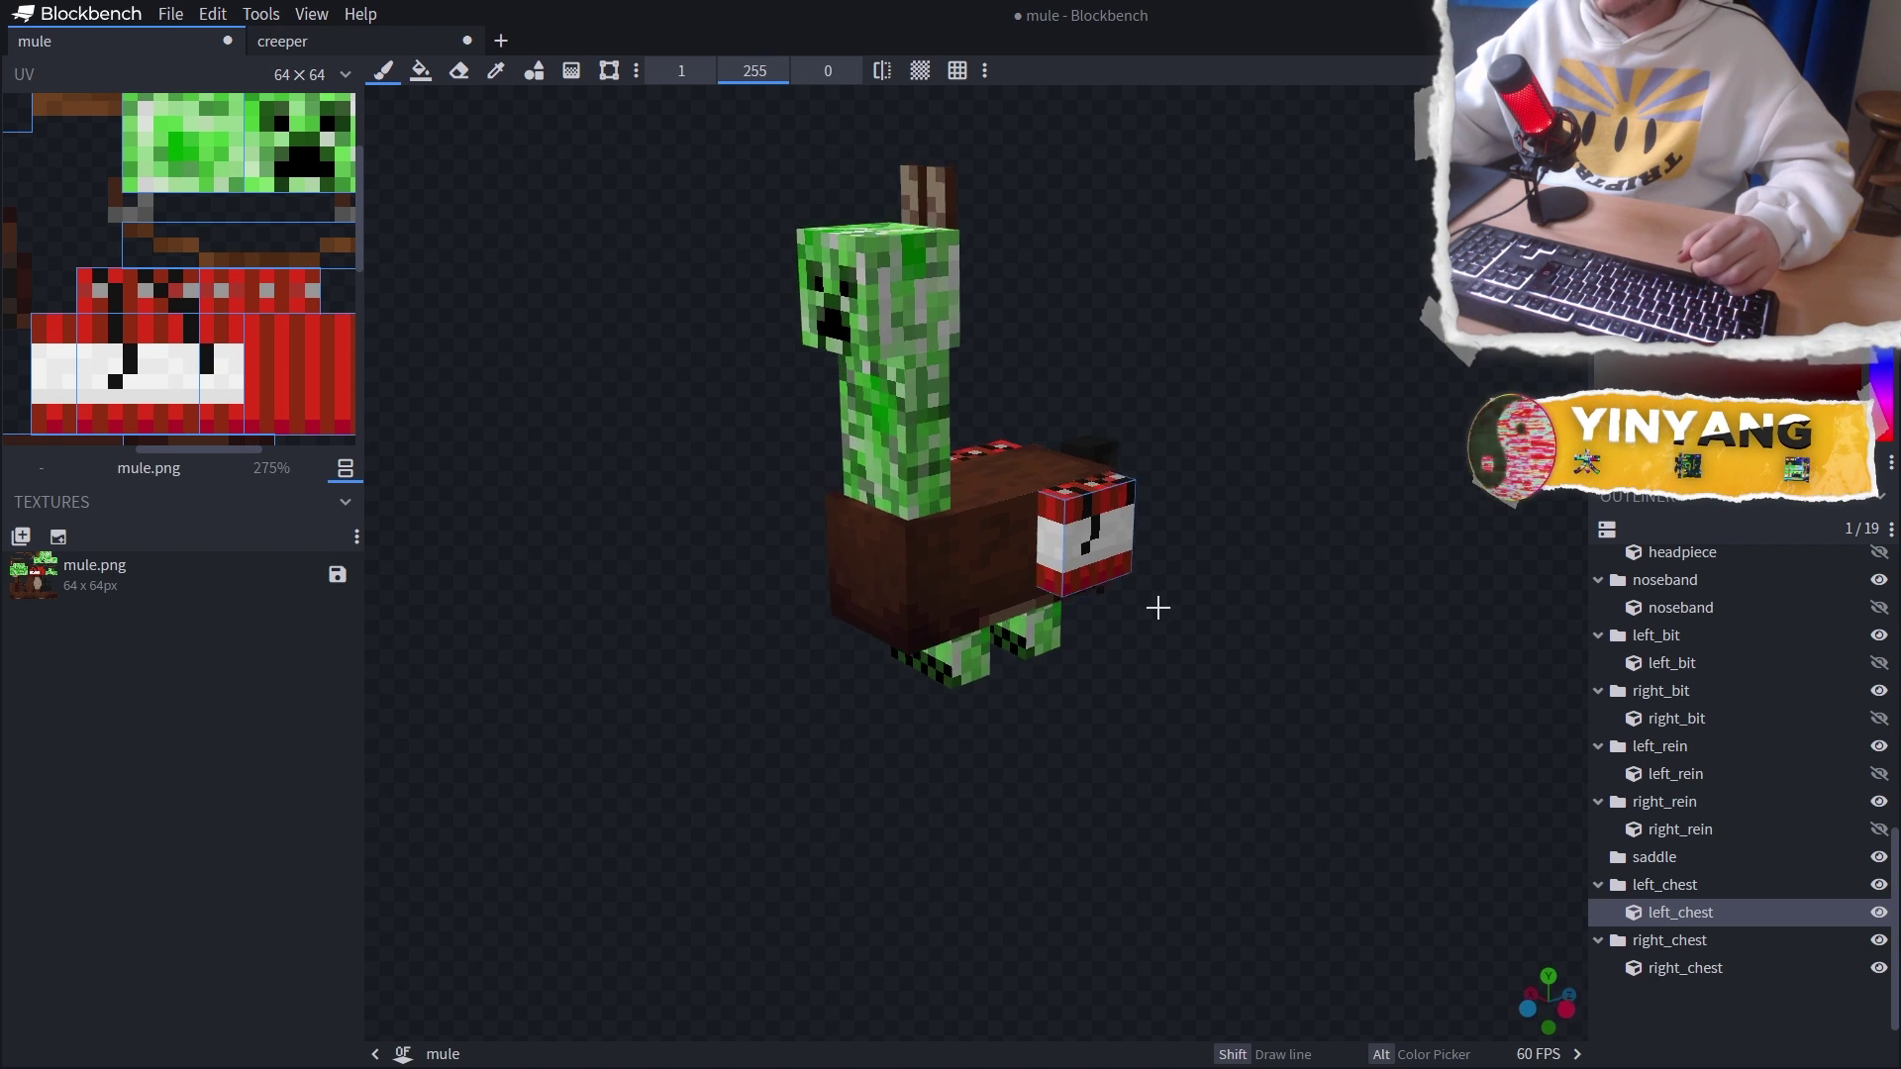
# Check the creeper model and cover the front part of the mule body's top and upper sides with its green pixel pattern
pyautogui.moveTo(1242, 611); pyautogui.dragTo(643, 505)
pyautogui.hotkey('ctrl', 'Tab')
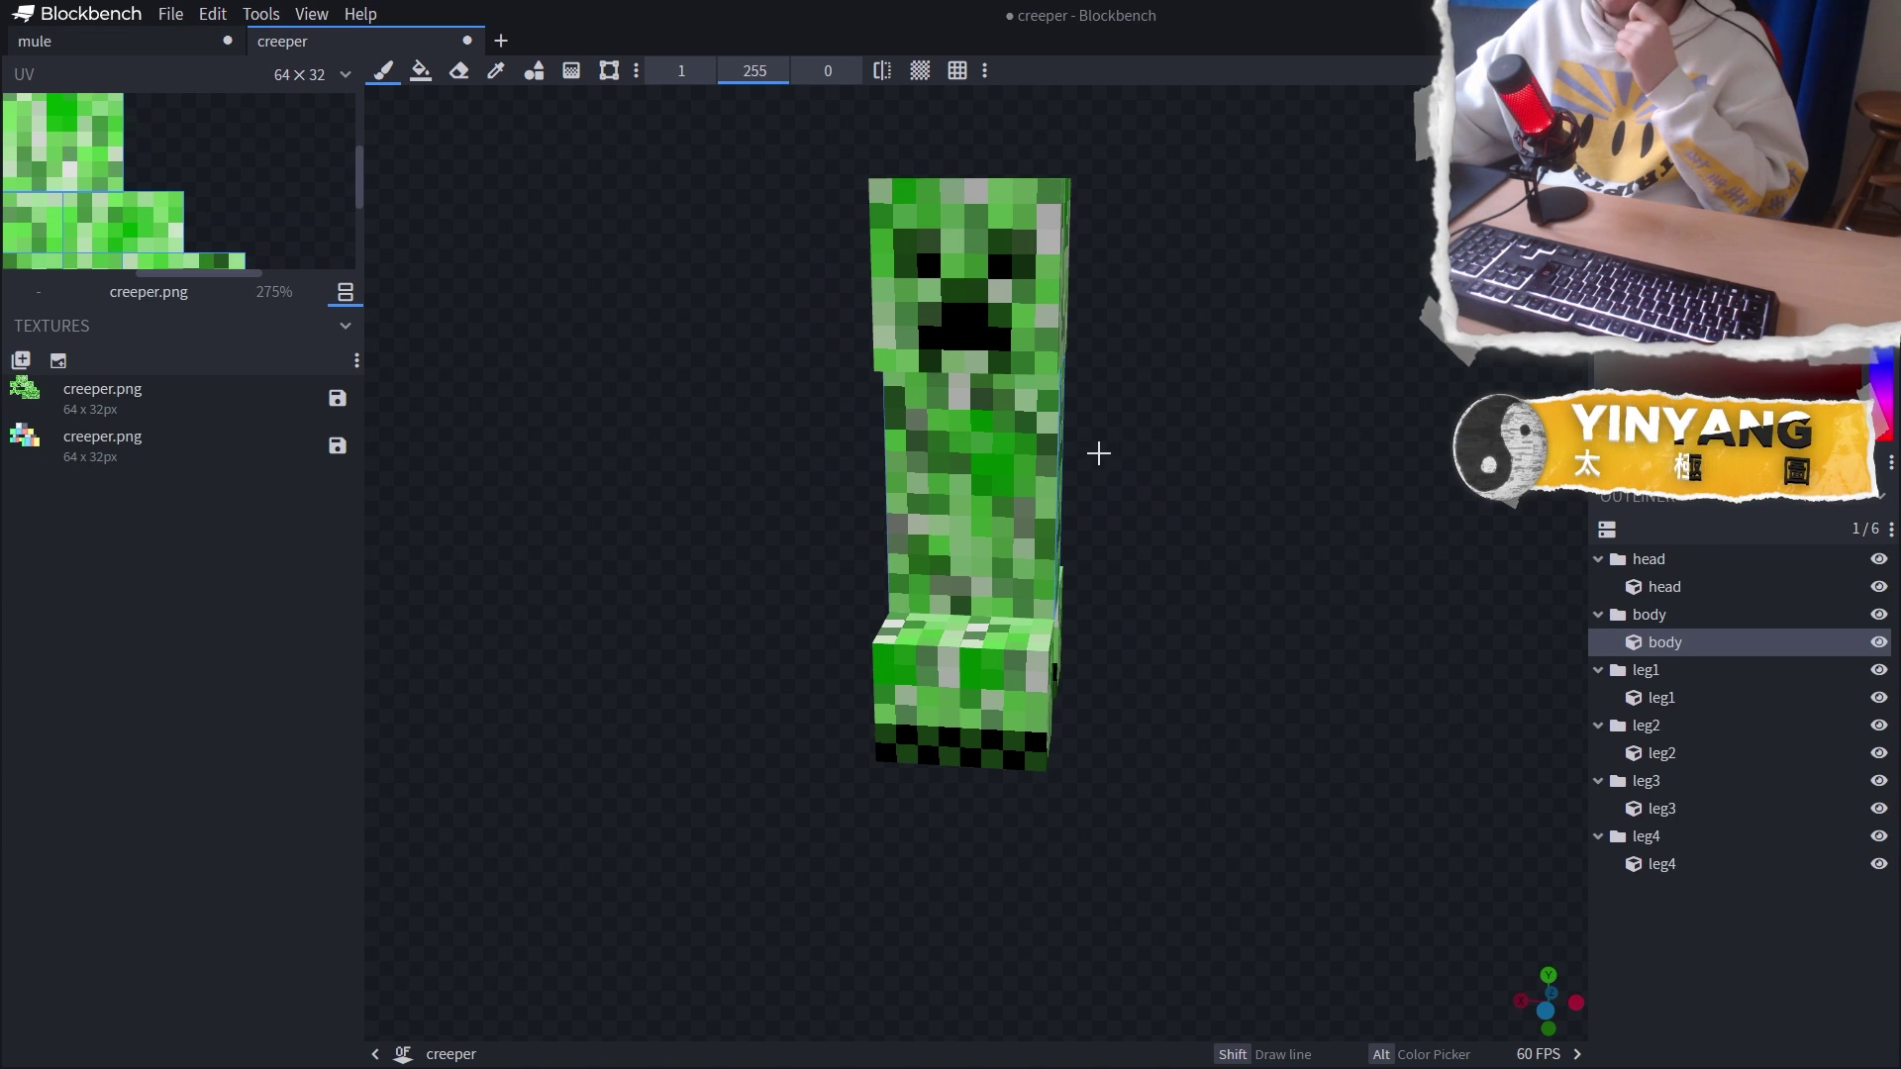
pyautogui.moveTo(1161, 372); pyautogui.dragTo(1074, 376)
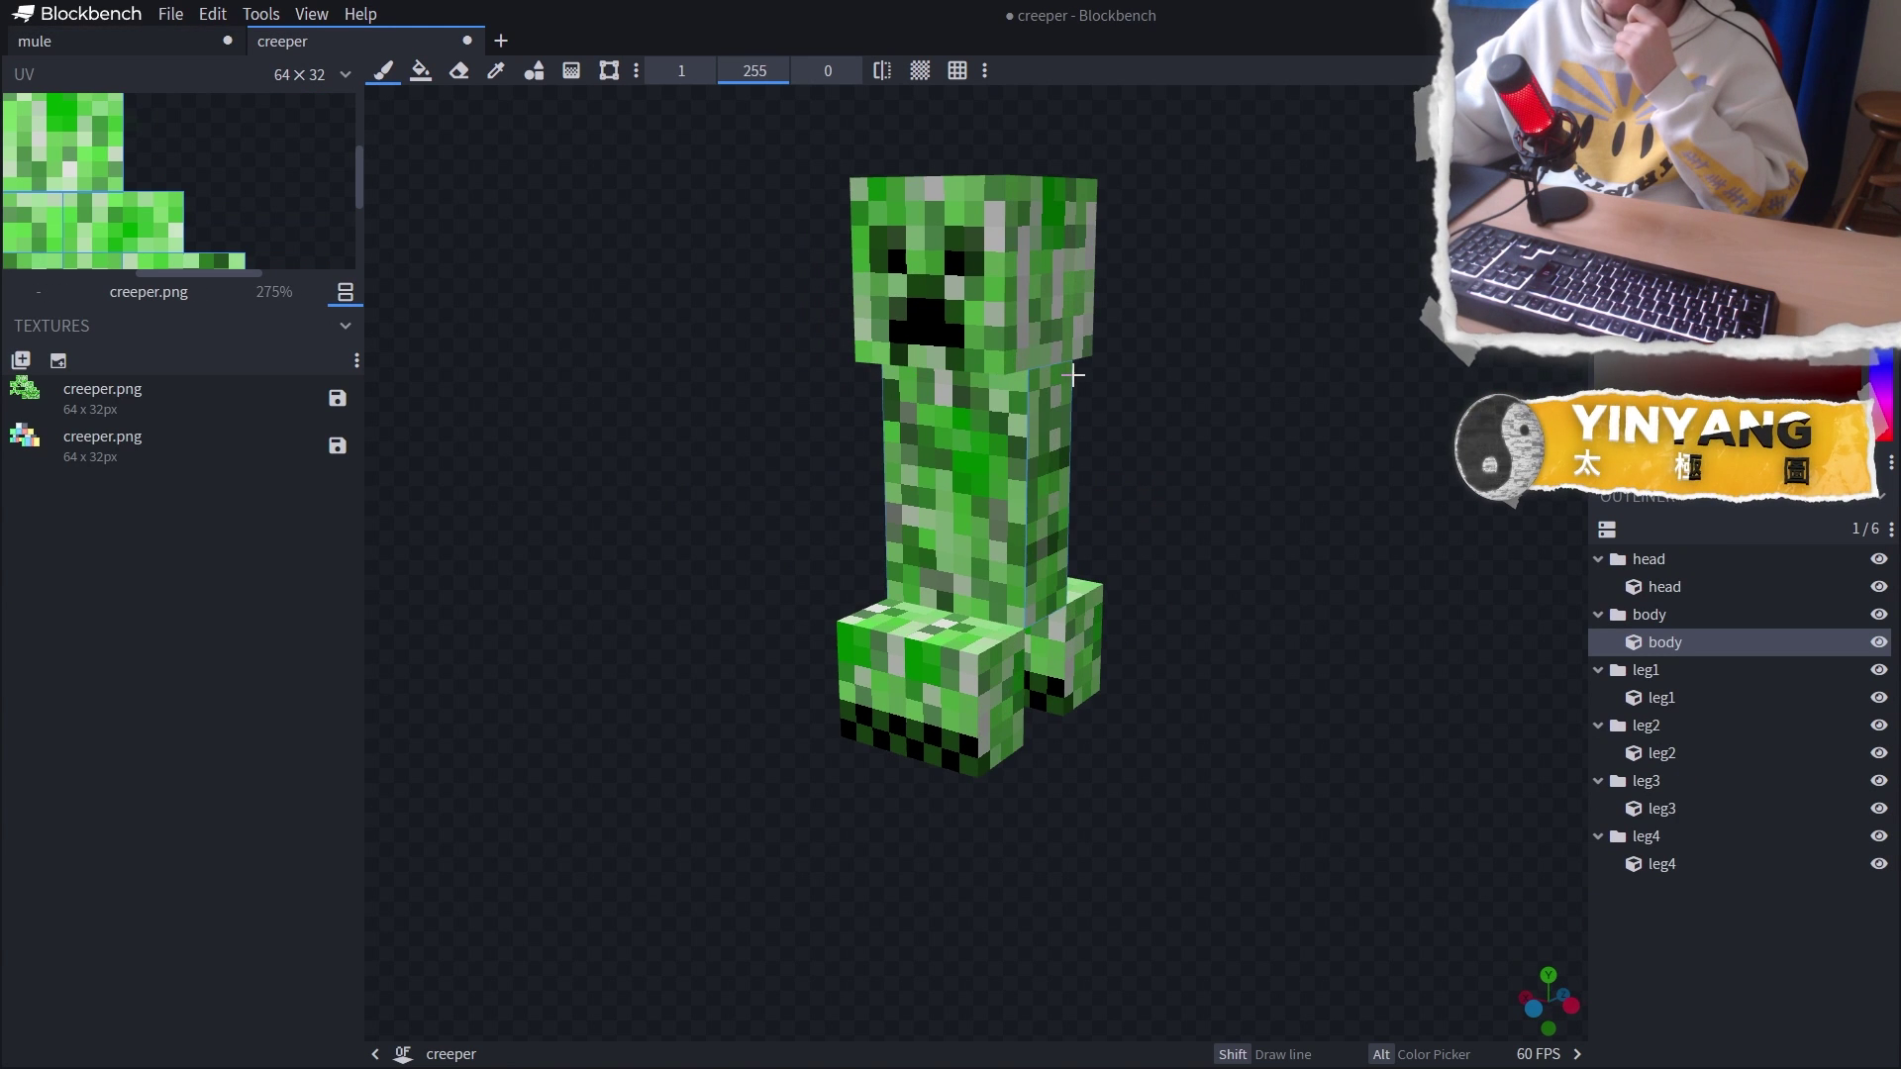
pyautogui.click(151, 52)
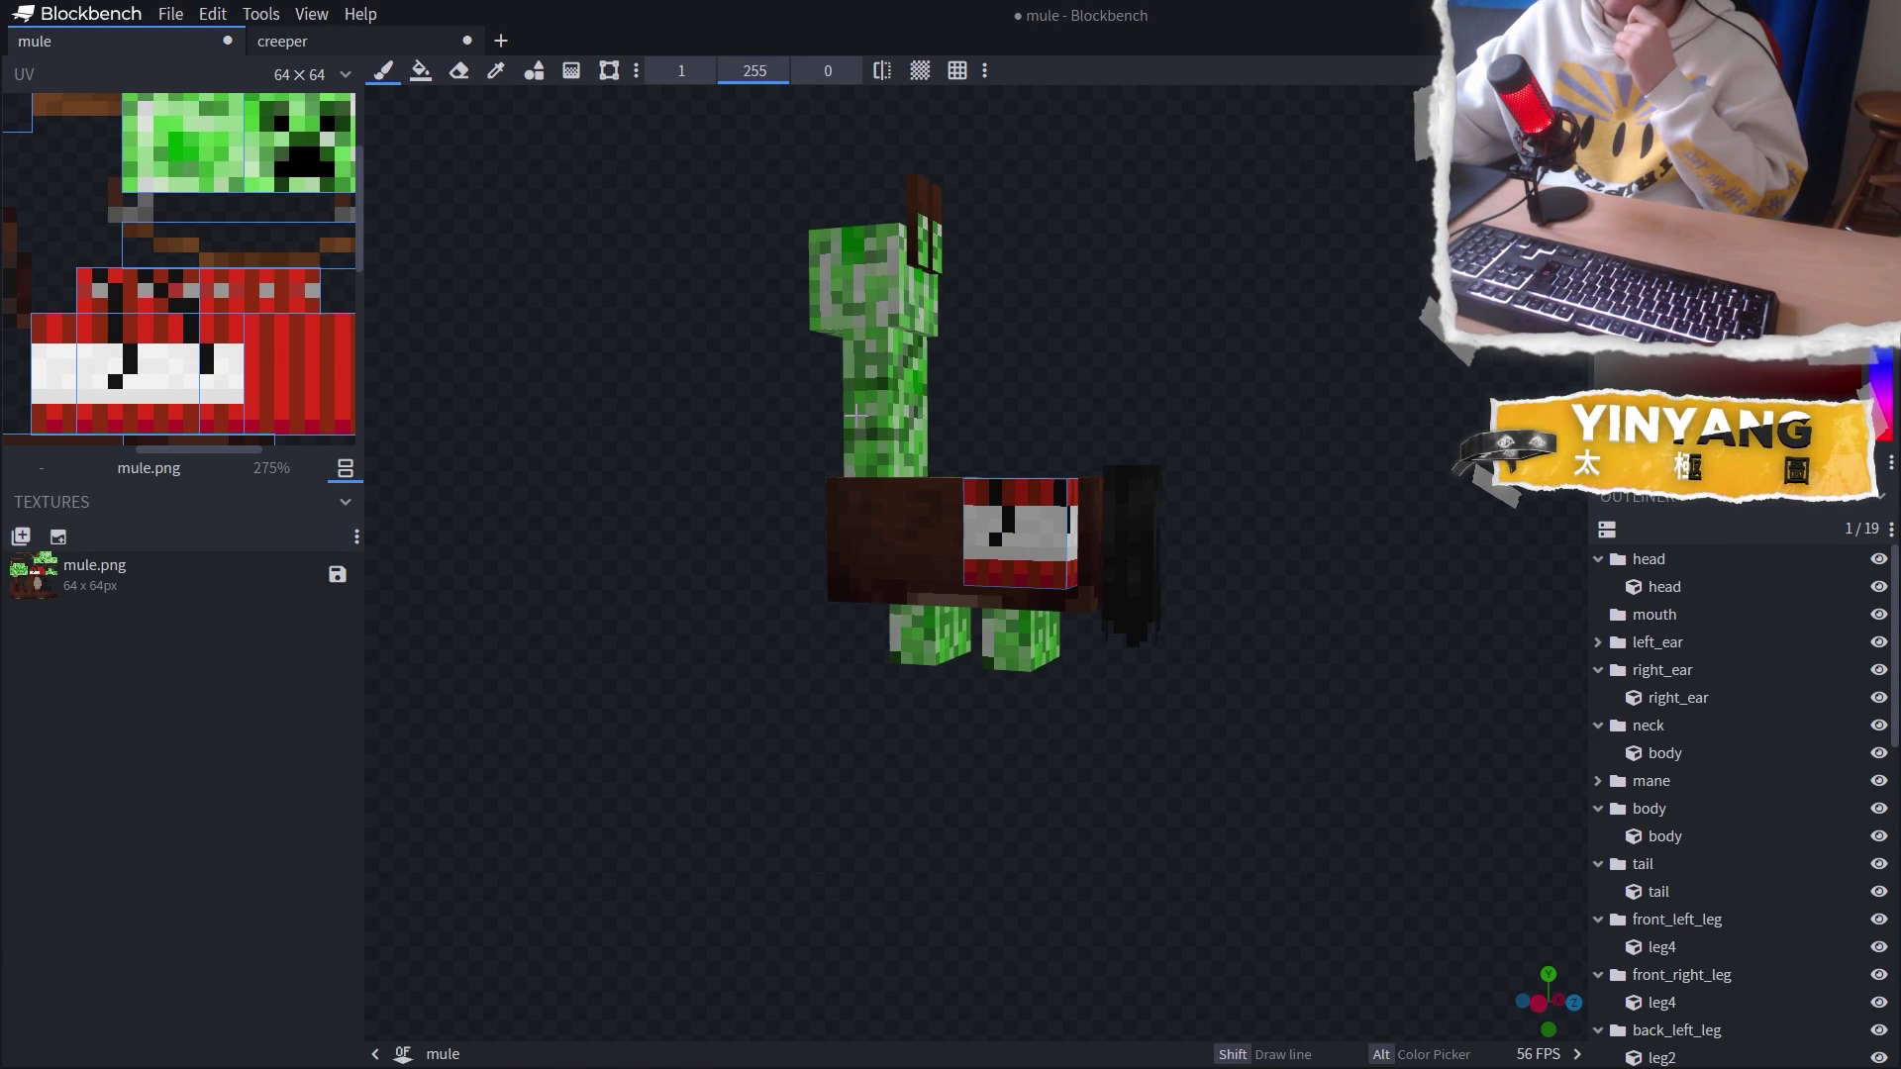
pyautogui.moveTo(734, 459); pyautogui.dragTo(649, 450)
pyautogui.click(782, 504)
pyautogui.scroll(5, 782, 504)
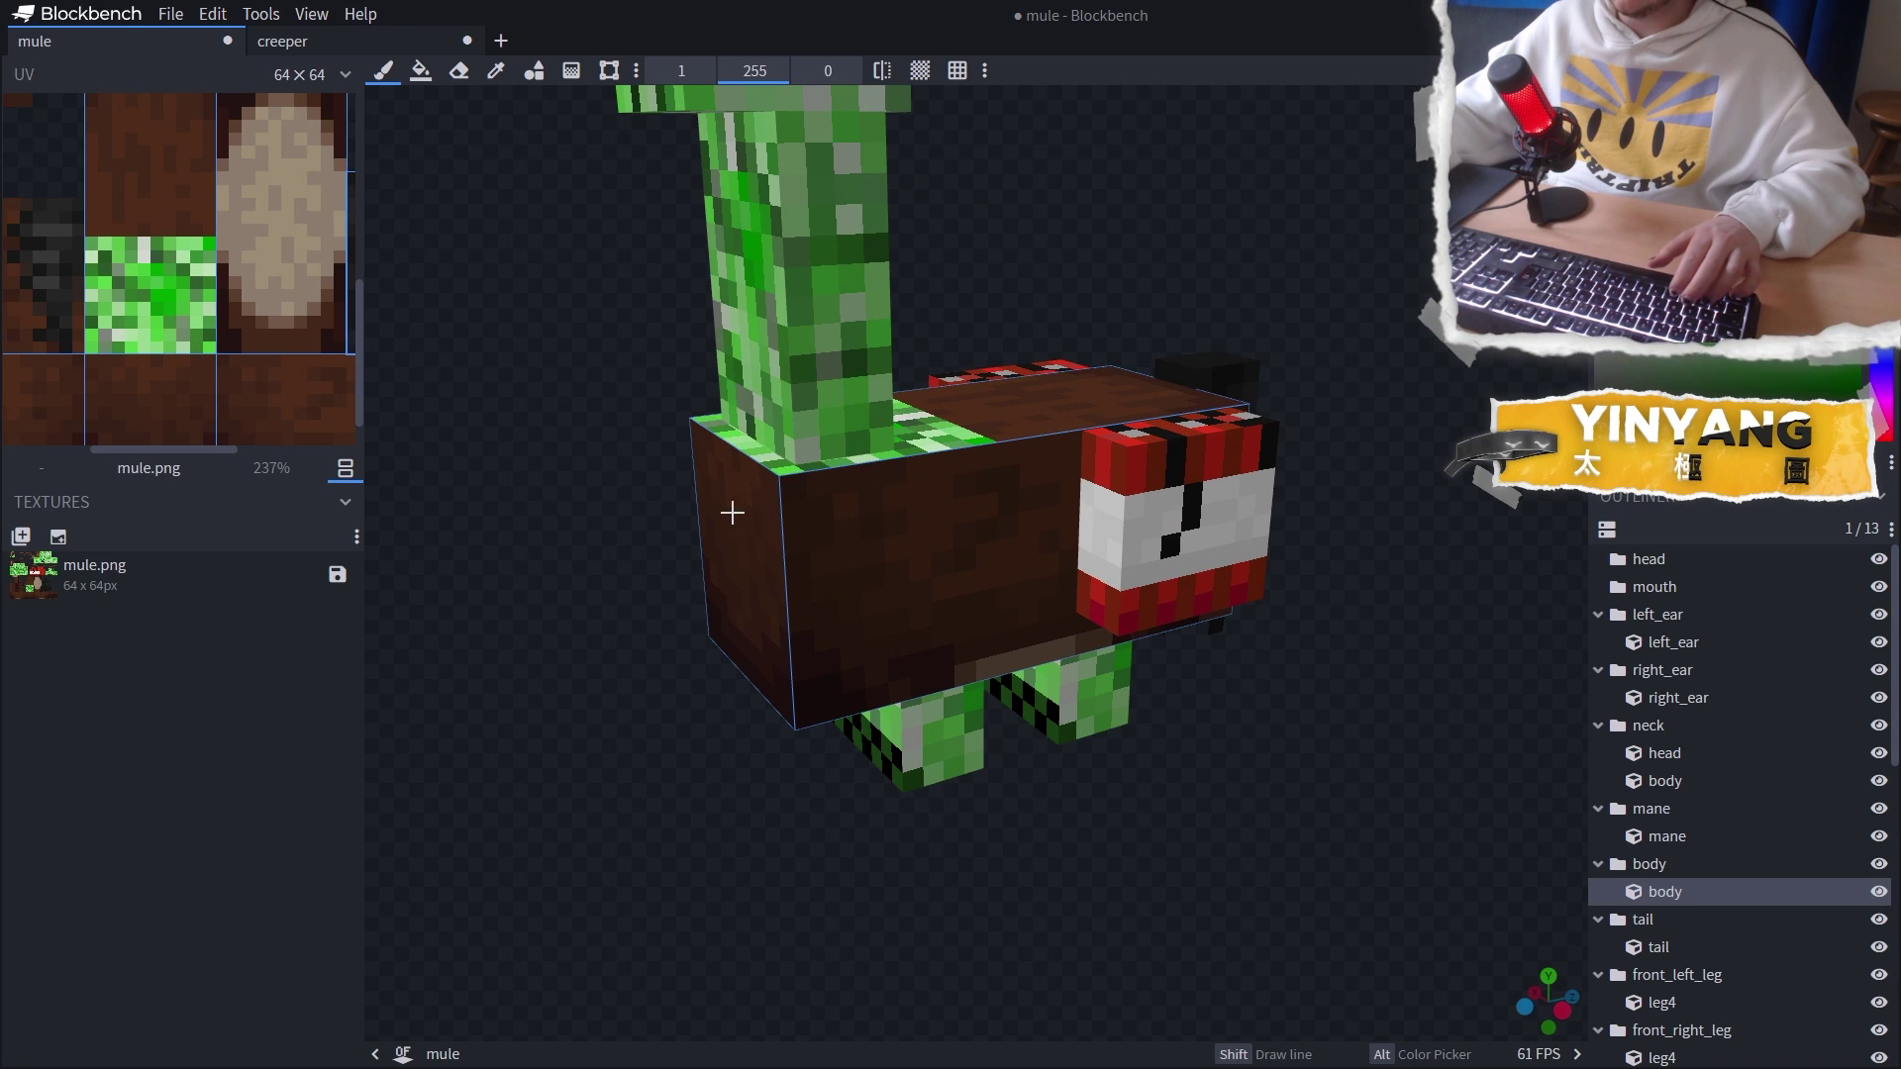
pyautogui.moveTo(730, 487)
pyautogui.mouseDown(button='middle')
pyautogui.moveTo(1010, 526)
pyautogui.moveTo(935, 487)
pyautogui.moveTo(973, 453)
pyautogui.moveTo(971, 501)
pyautogui.mouseUp(button='middle')
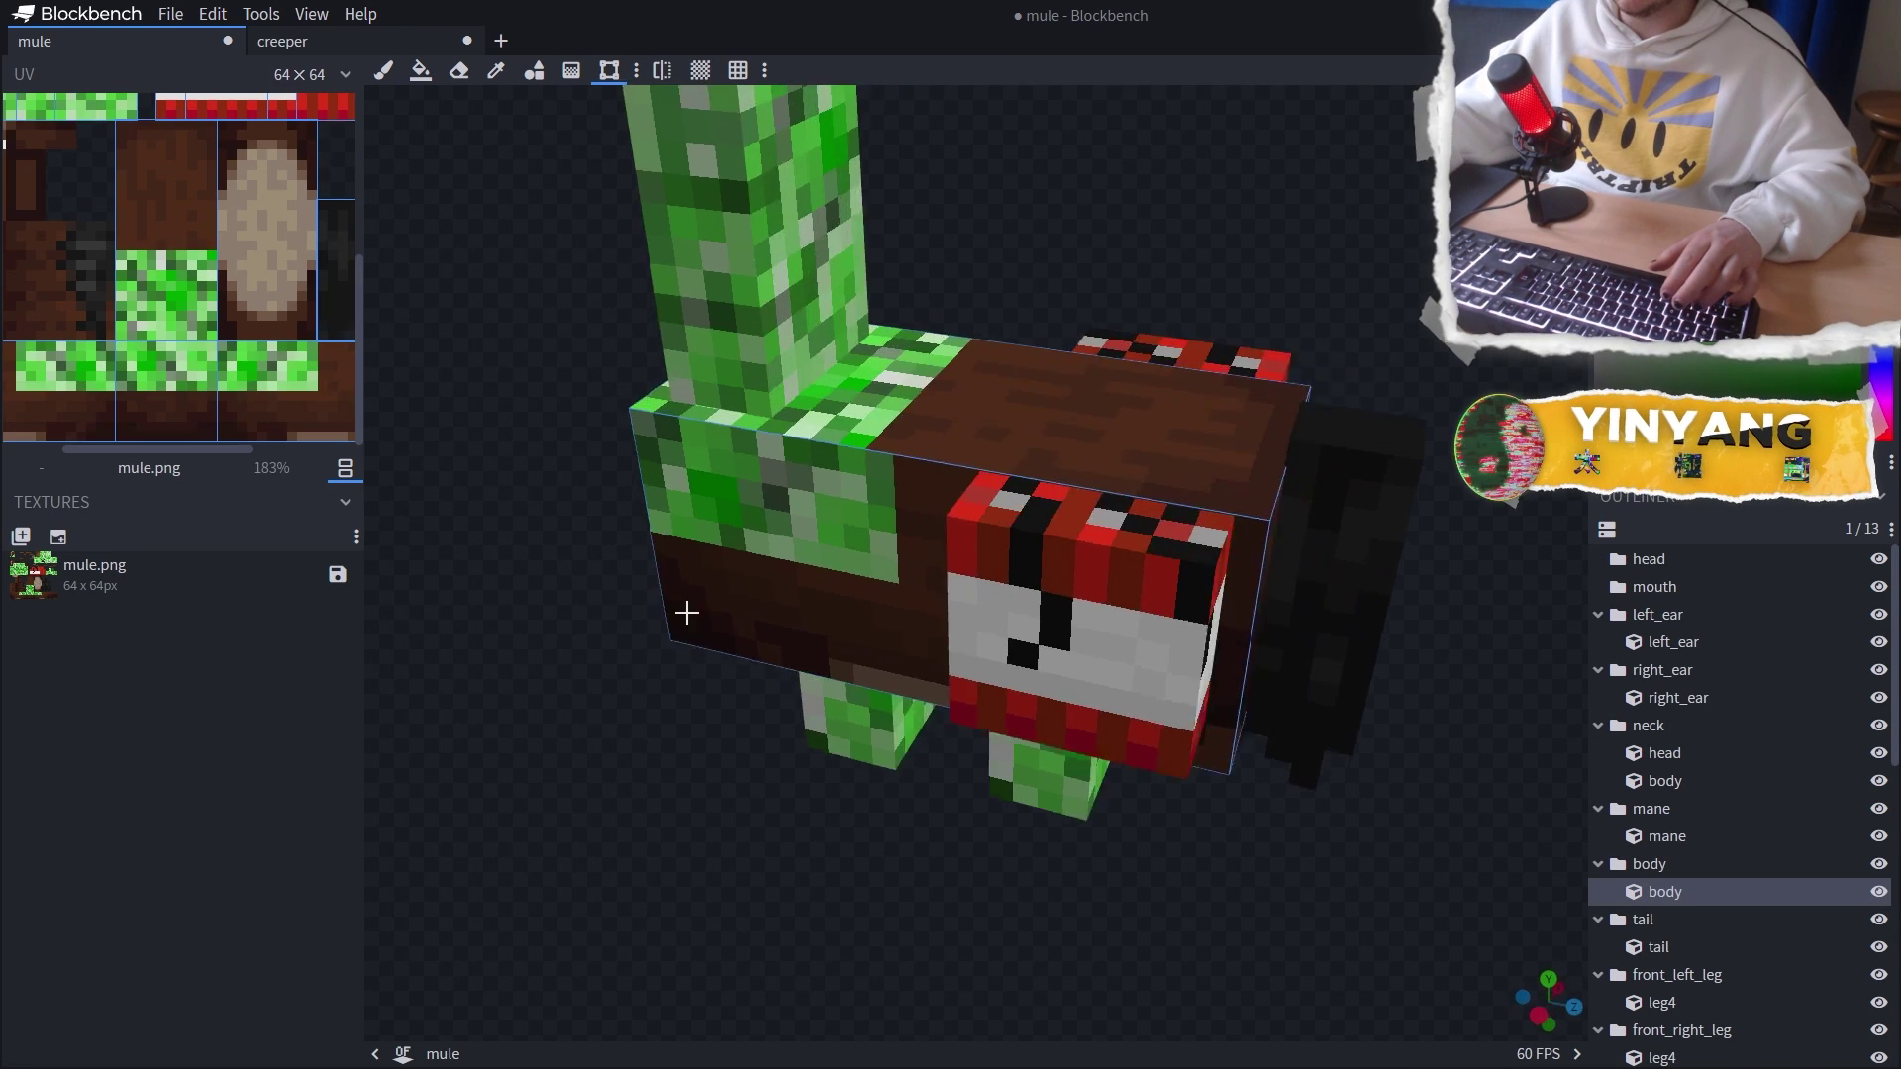
# Roughen the straight rear edge of the green pattern on the top and side of the mule's body
pyautogui.moveTo(684, 615); pyautogui.dragTo(1250, 595, button='middle')
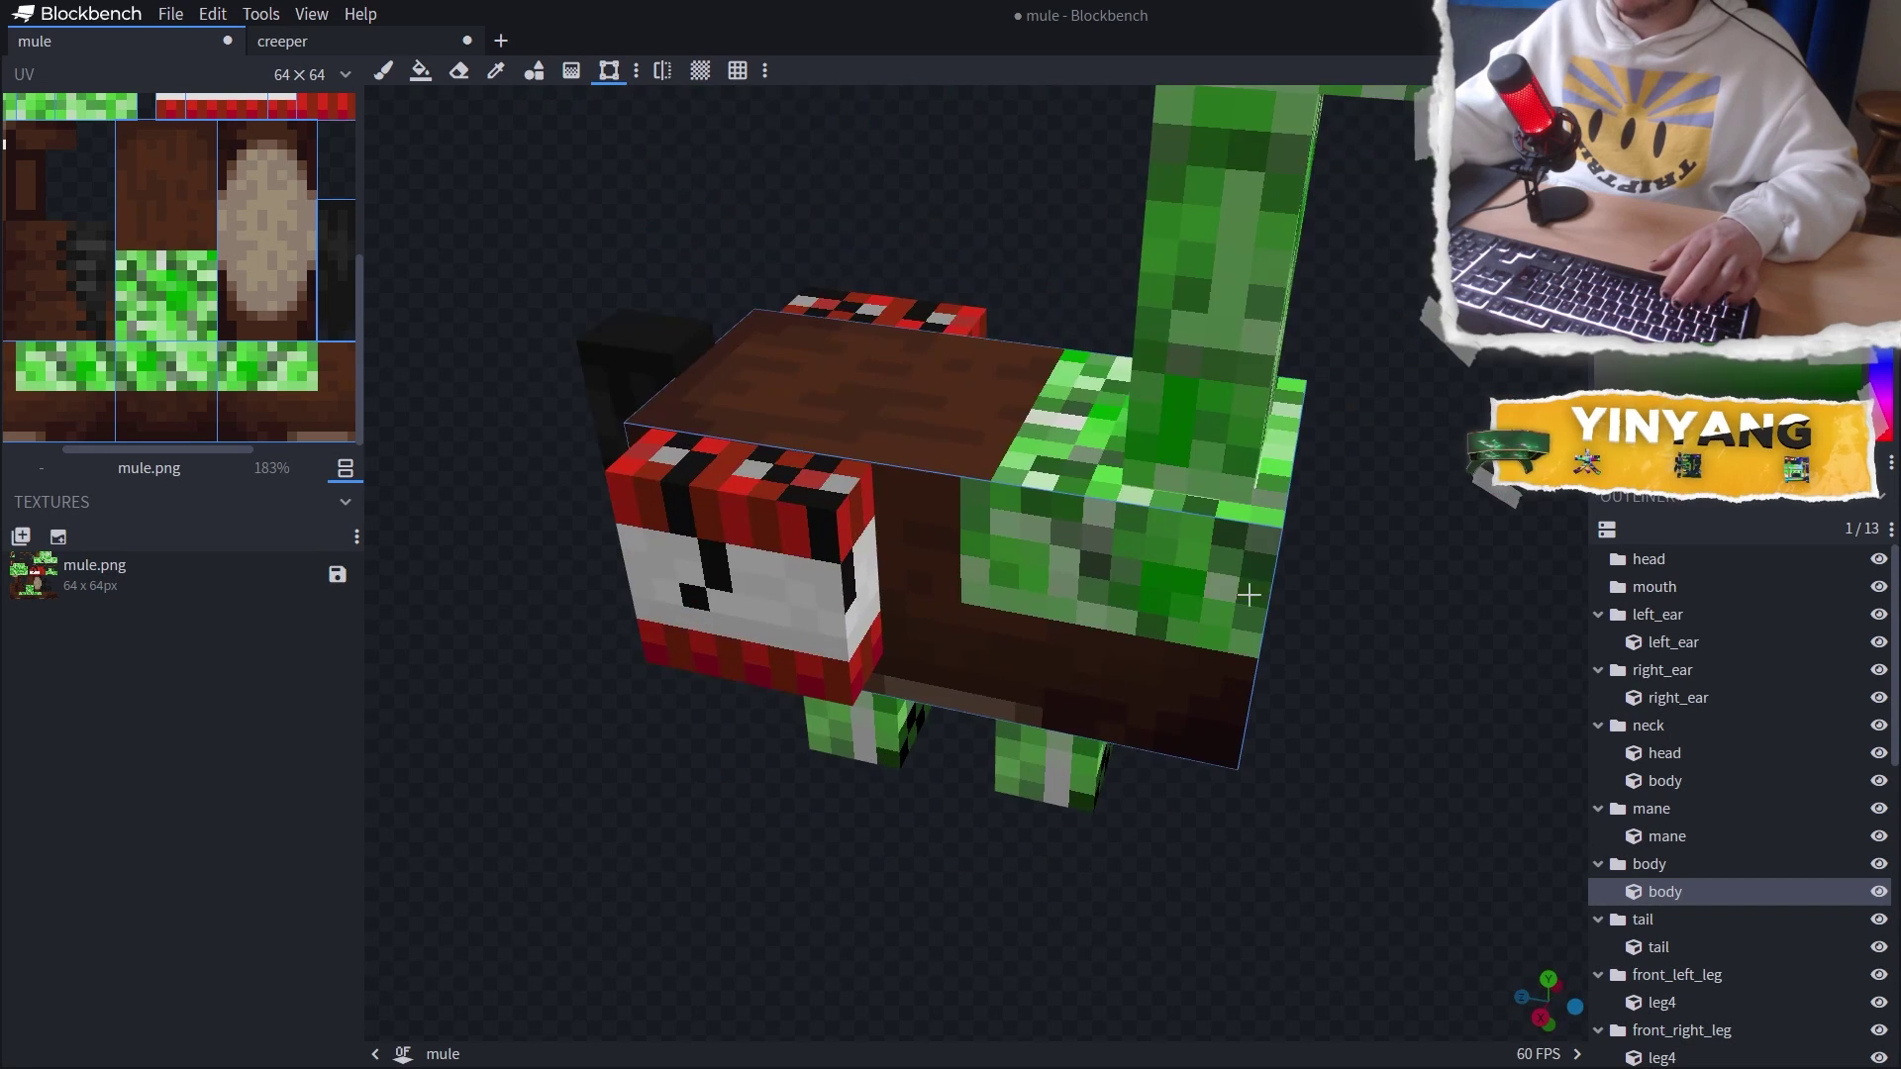
pyautogui.moveTo(1248, 594); pyautogui.dragTo(792, 628)
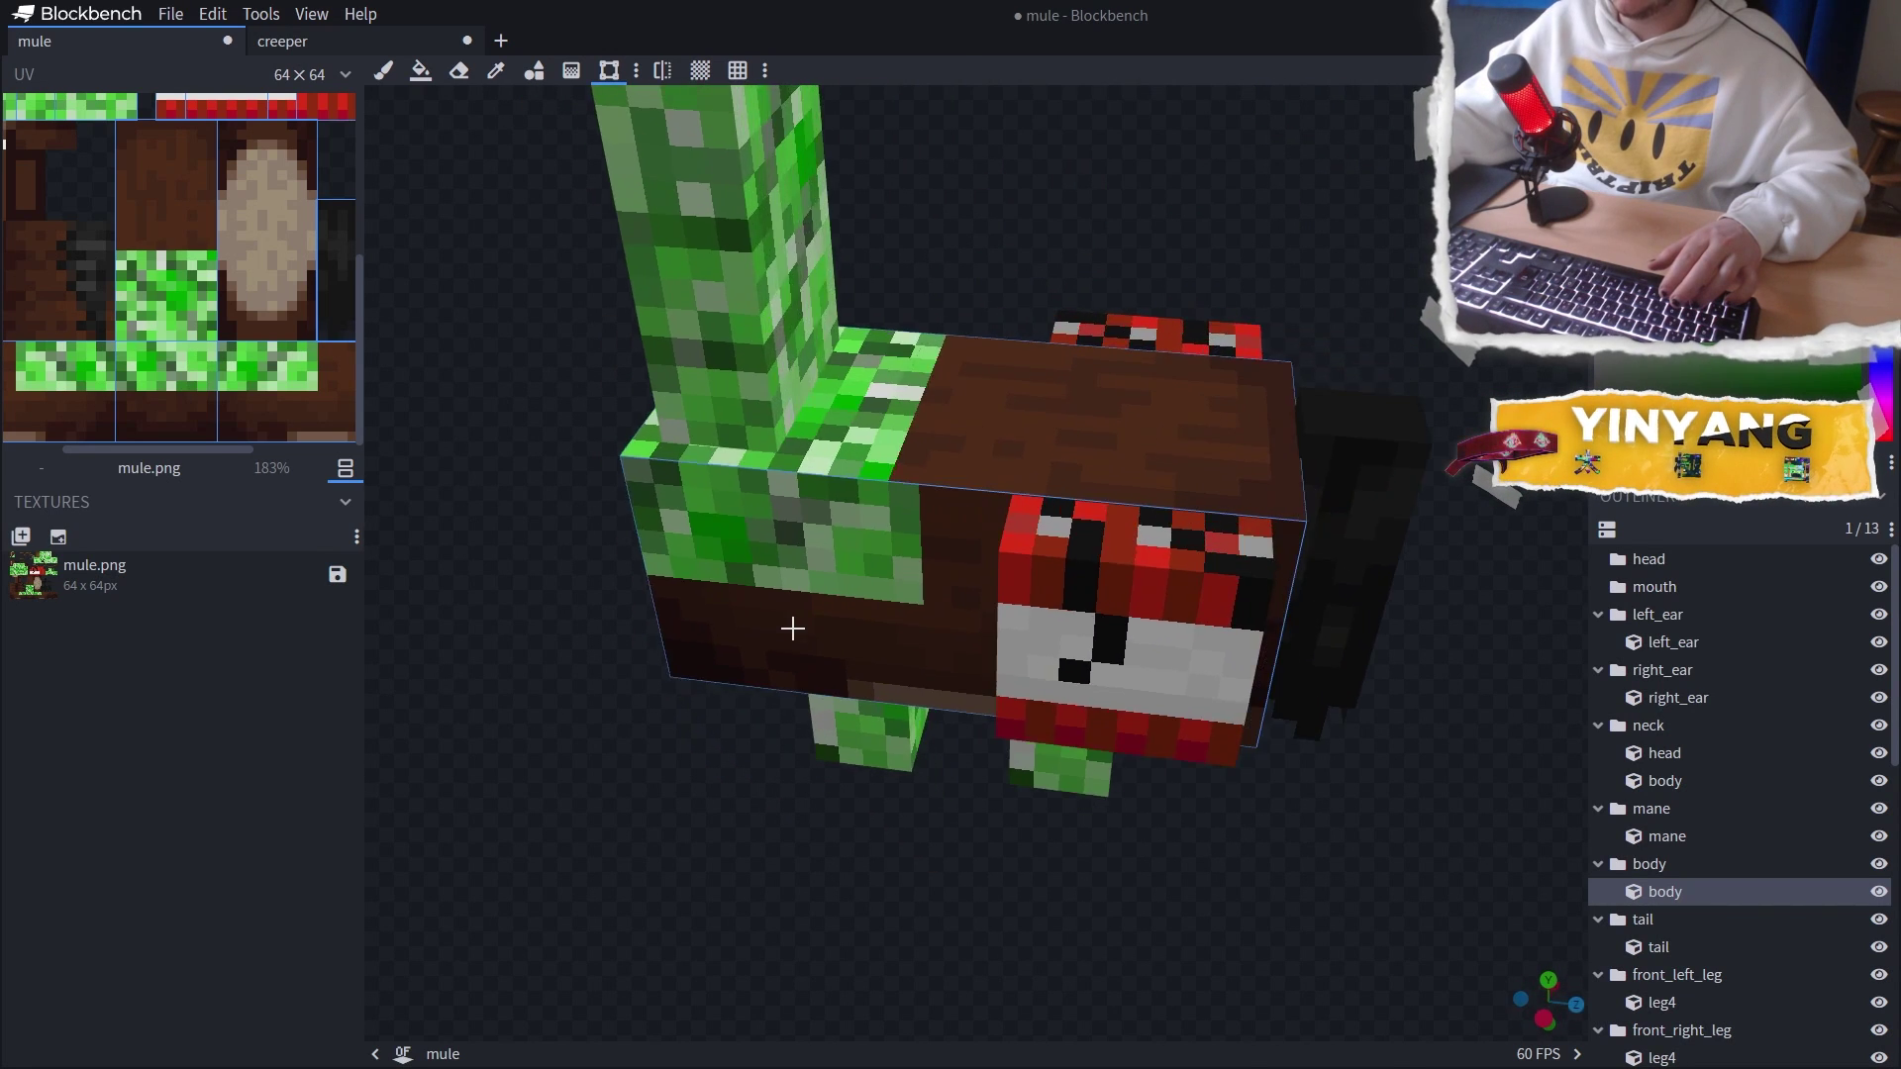
pyautogui.click(864, 451)
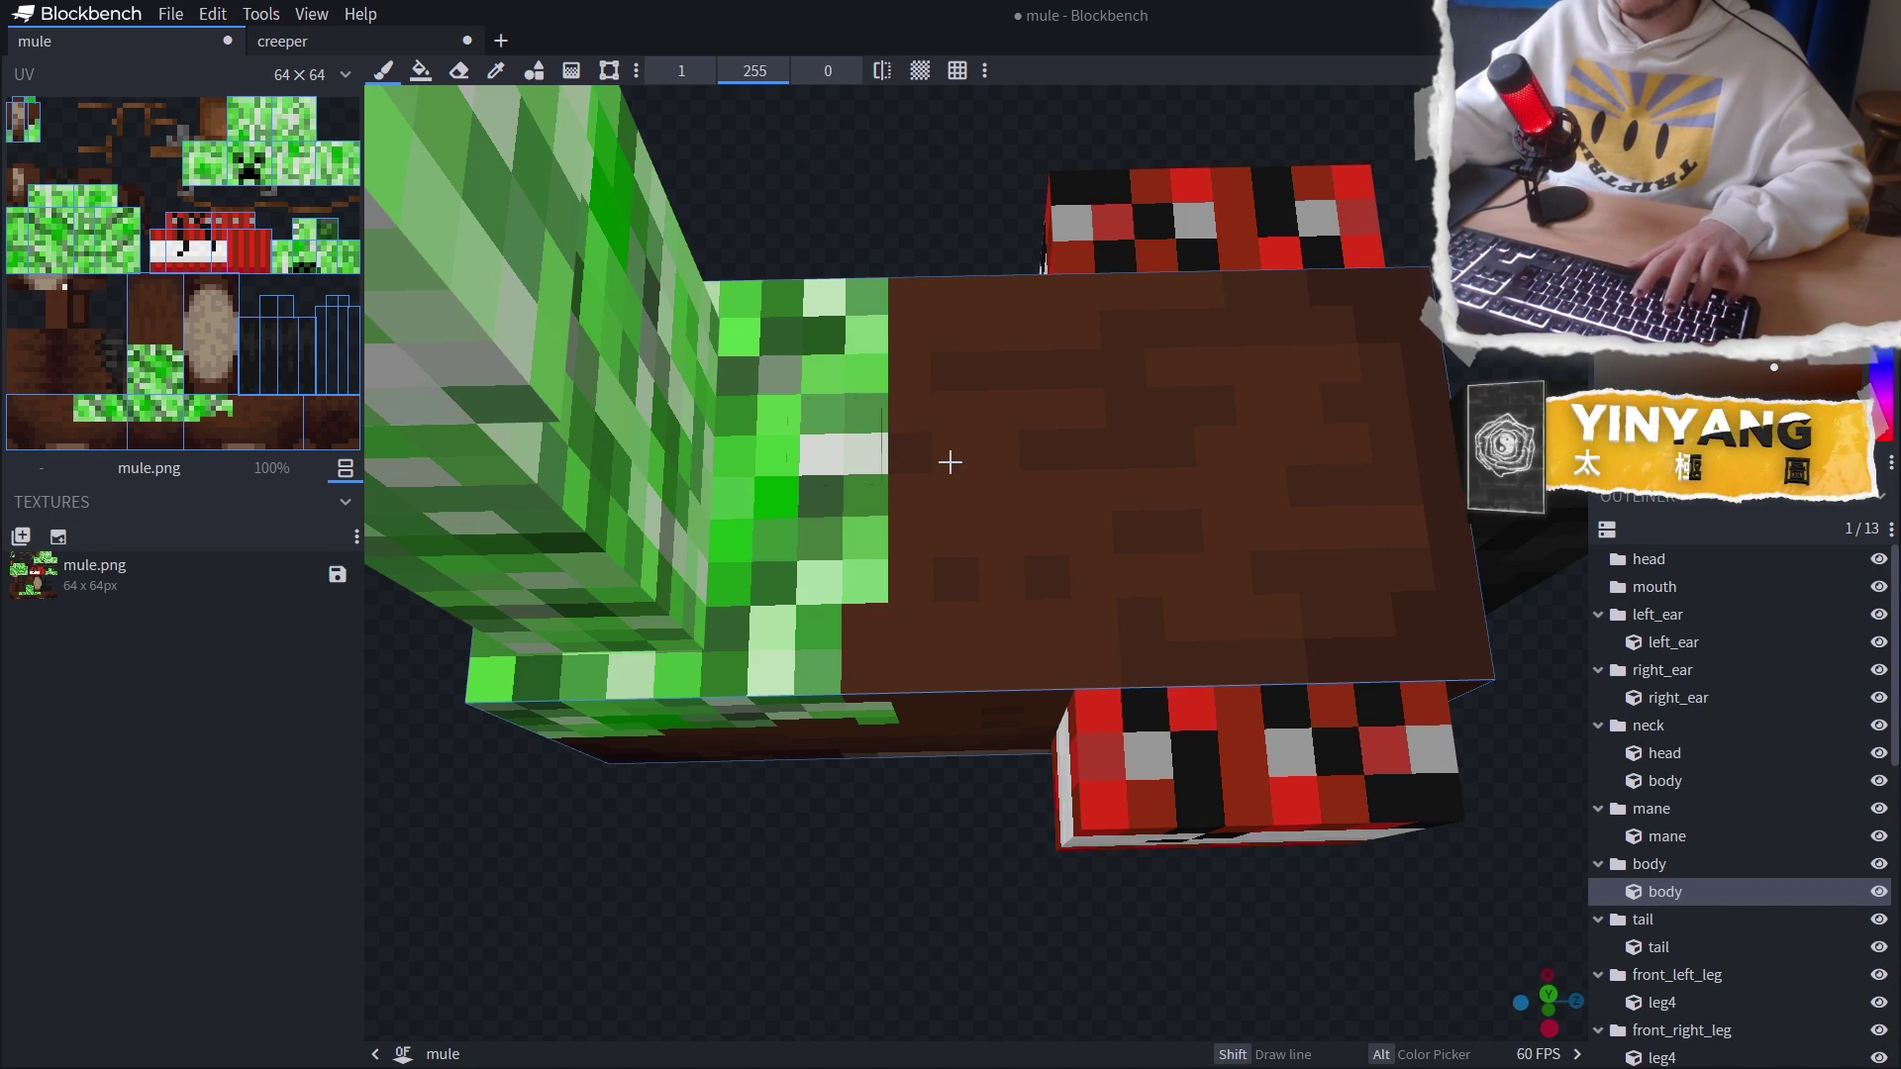
pyautogui.moveTo(950, 462); pyautogui.dragTo(841, 381, button='middle')
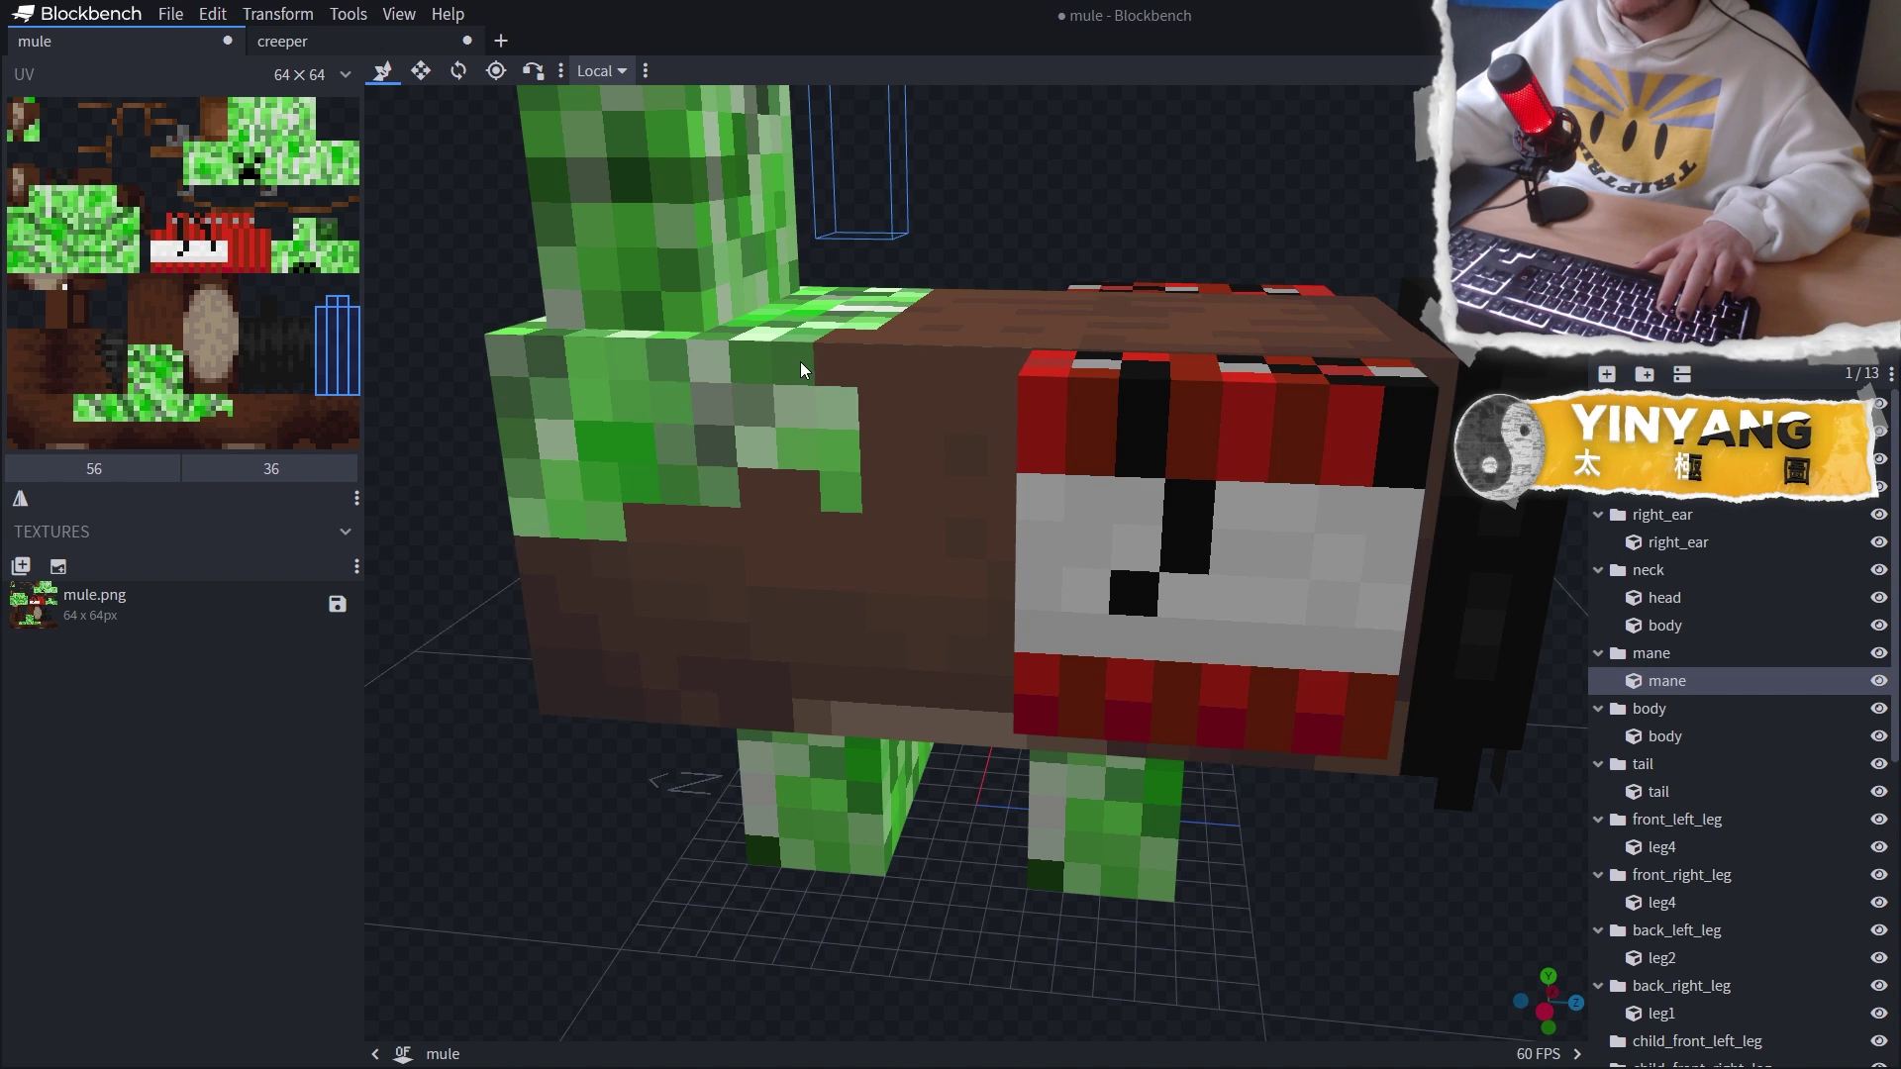
# Give the mane a dark texture on mule.png with its UV placed at 56, 36
pyautogui.scroll(-5, 800, 360)
pyautogui.moveTo(1080, 614); pyautogui.dragTo(502, 343)
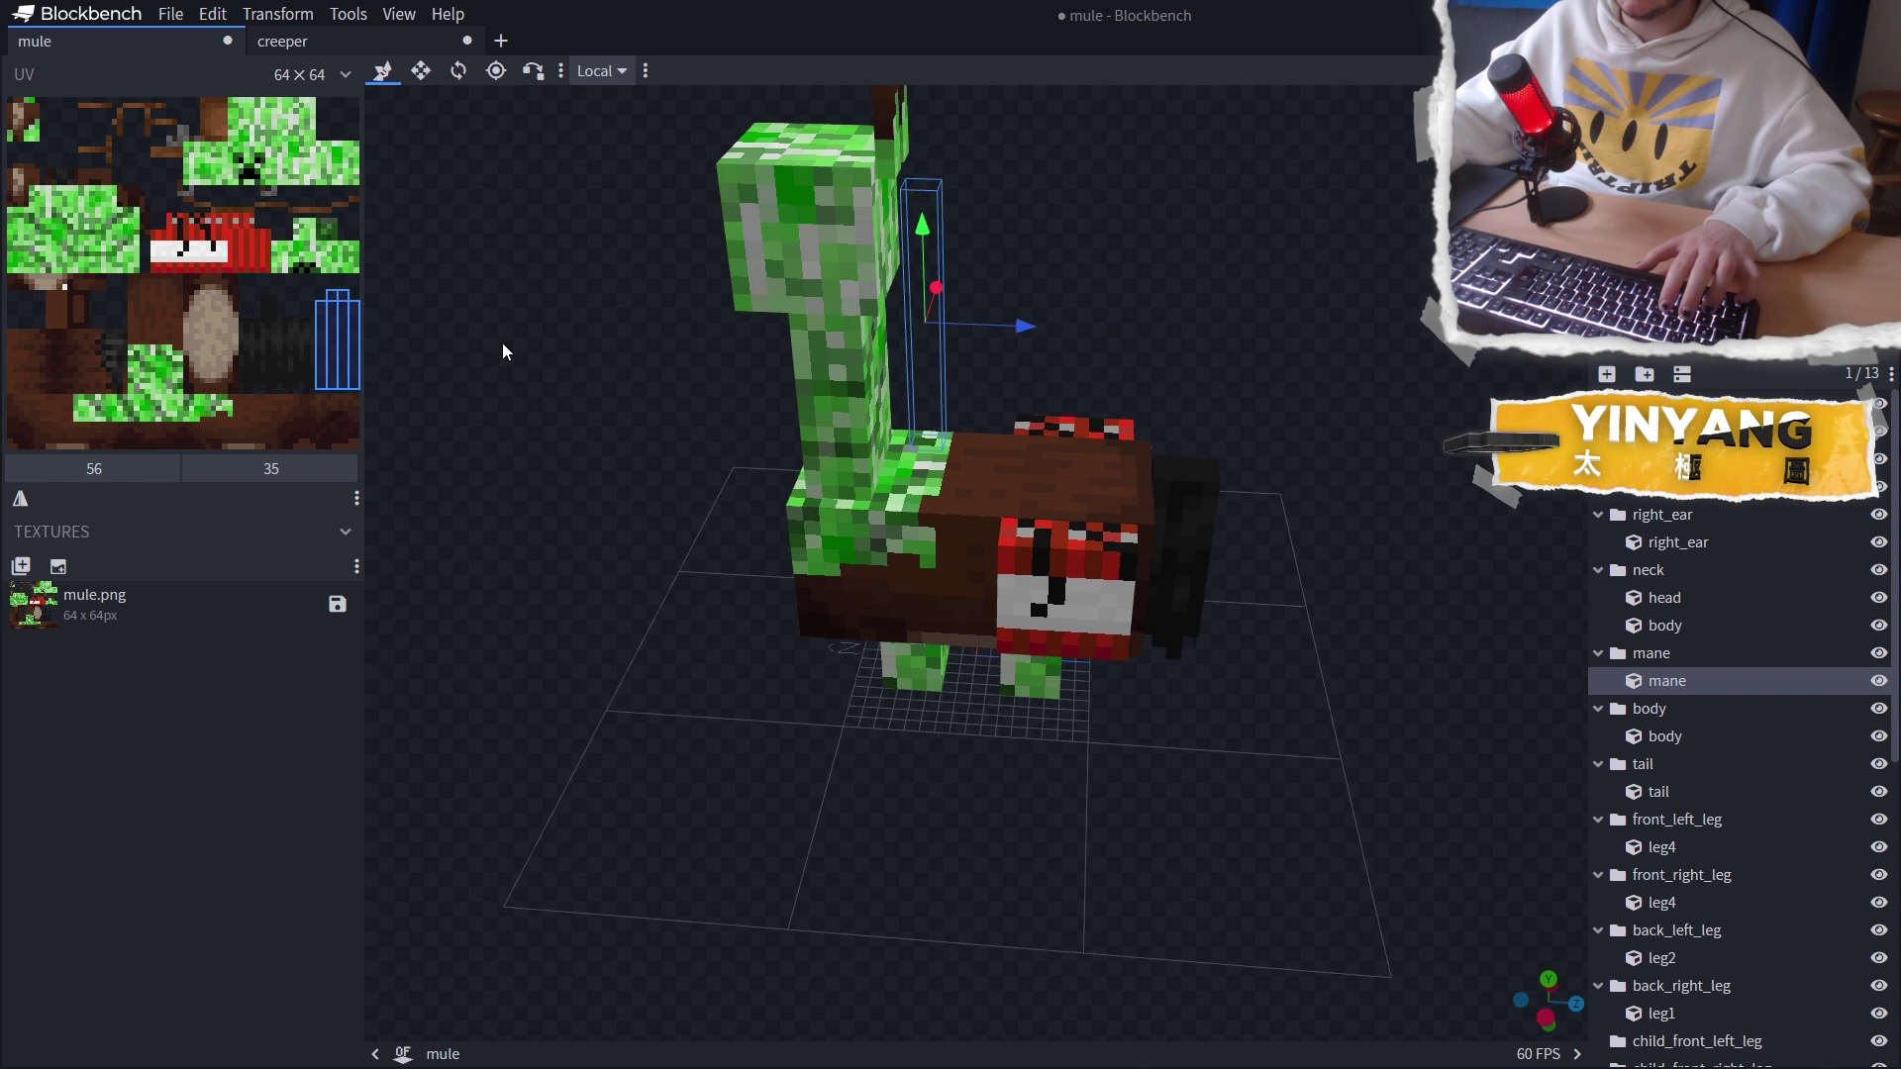
pyautogui.scroll(3, 503, 351)
pyautogui.scroll(2, 358, 348)
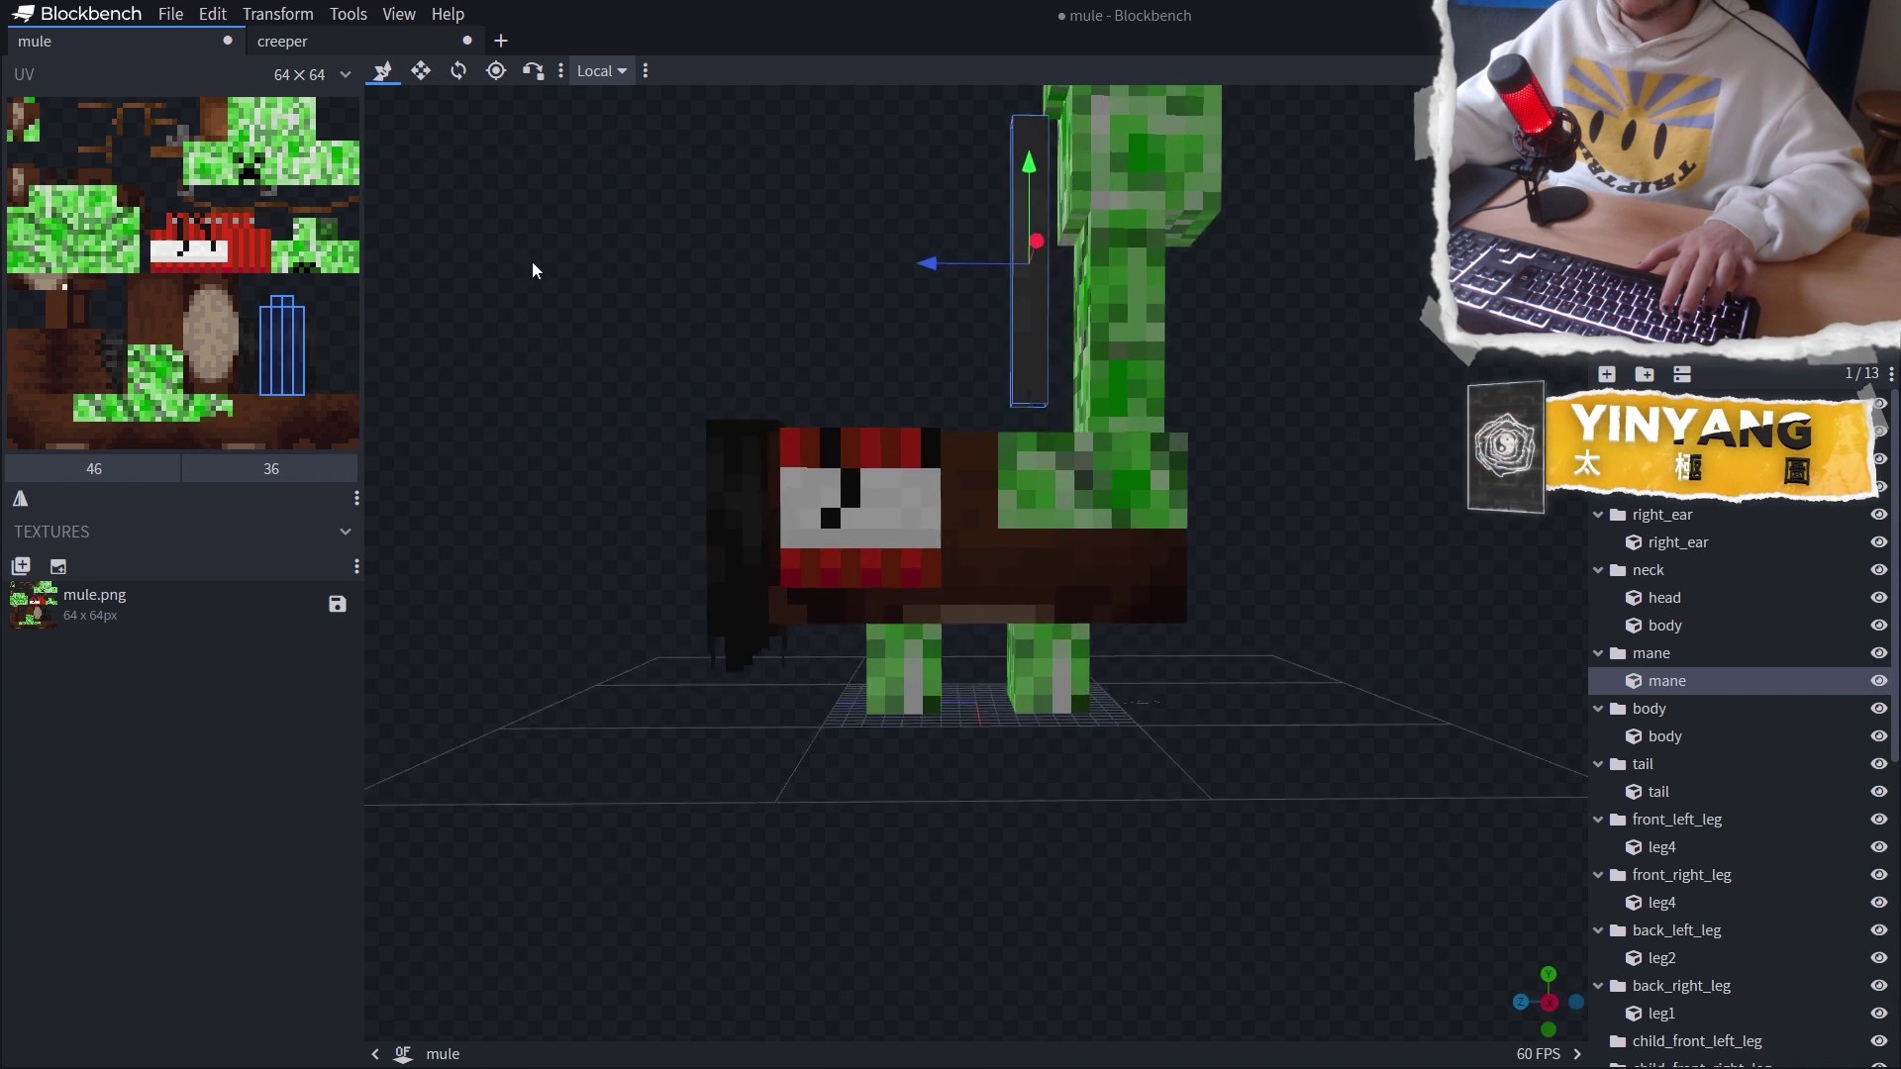
pyautogui.moveTo(531, 261); pyautogui.dragTo(810, 305)
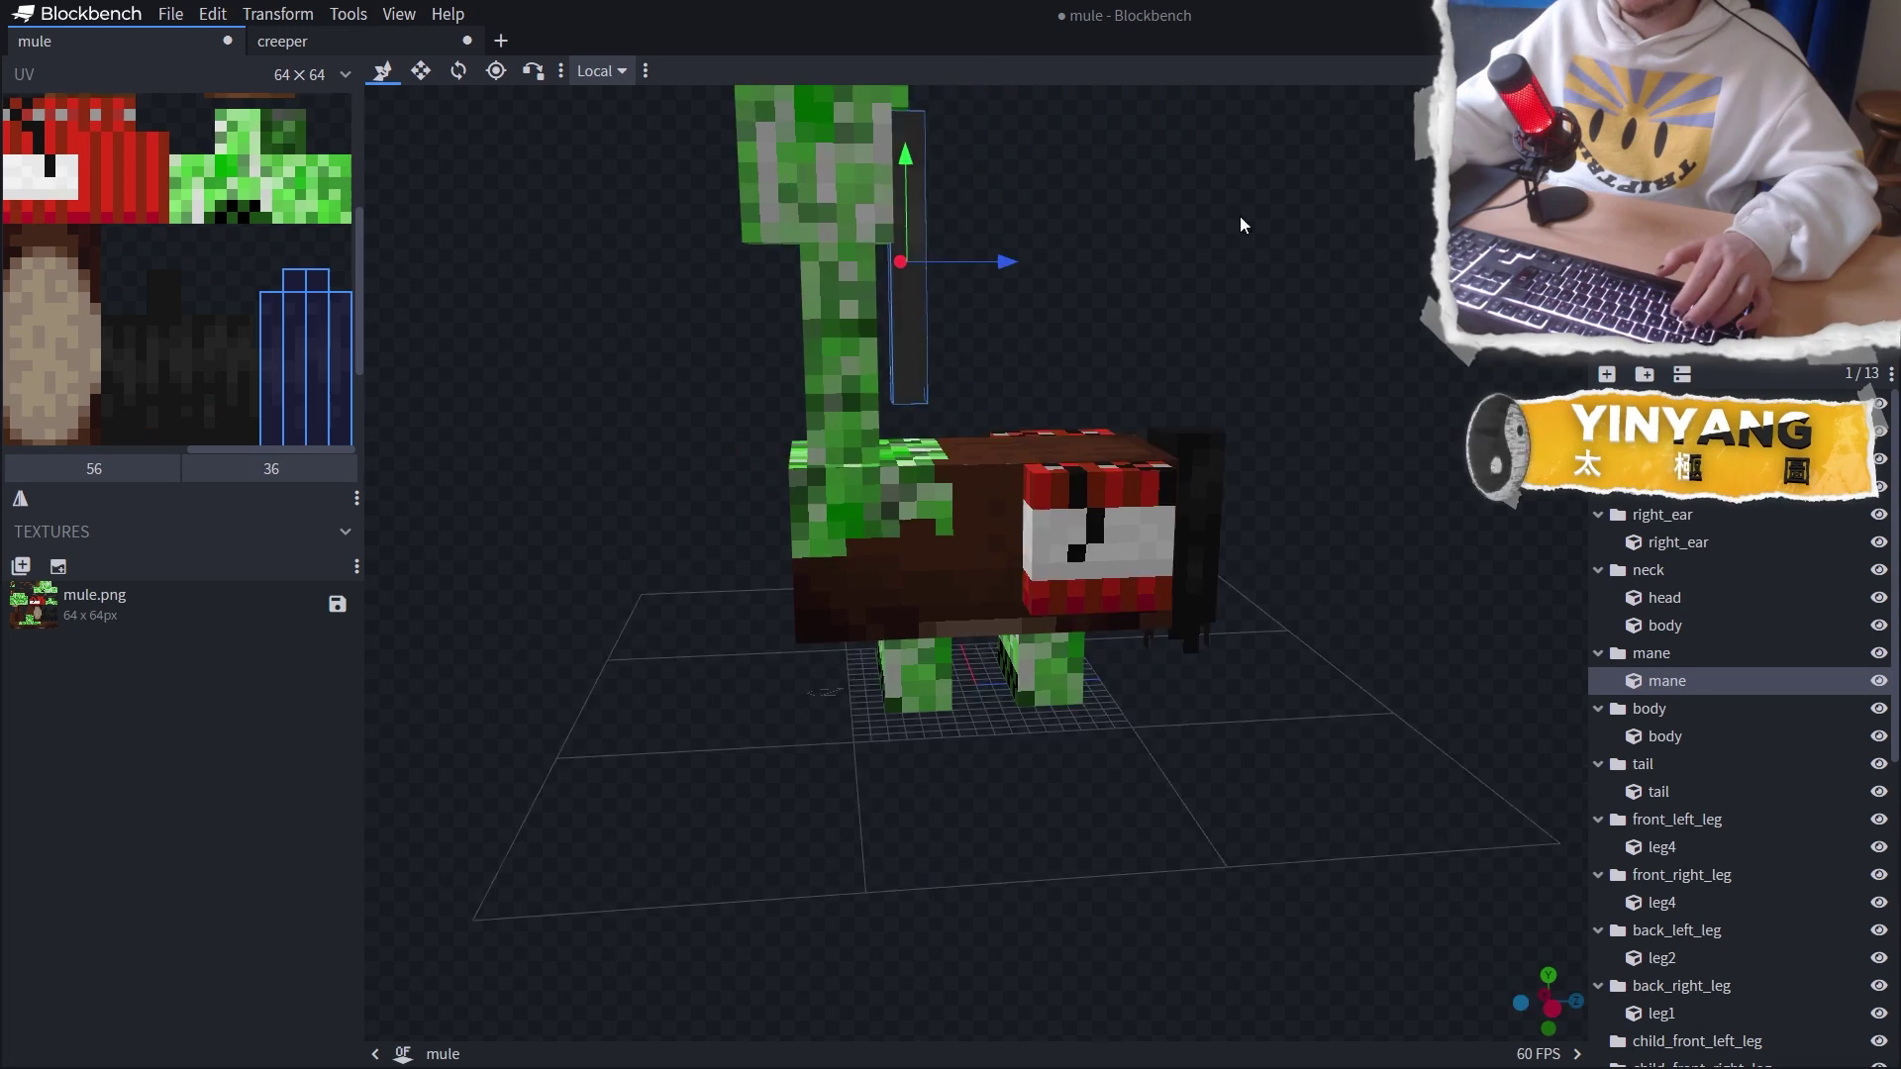
pyautogui.moveTo(1239, 216); pyautogui.dragTo(710, 321)
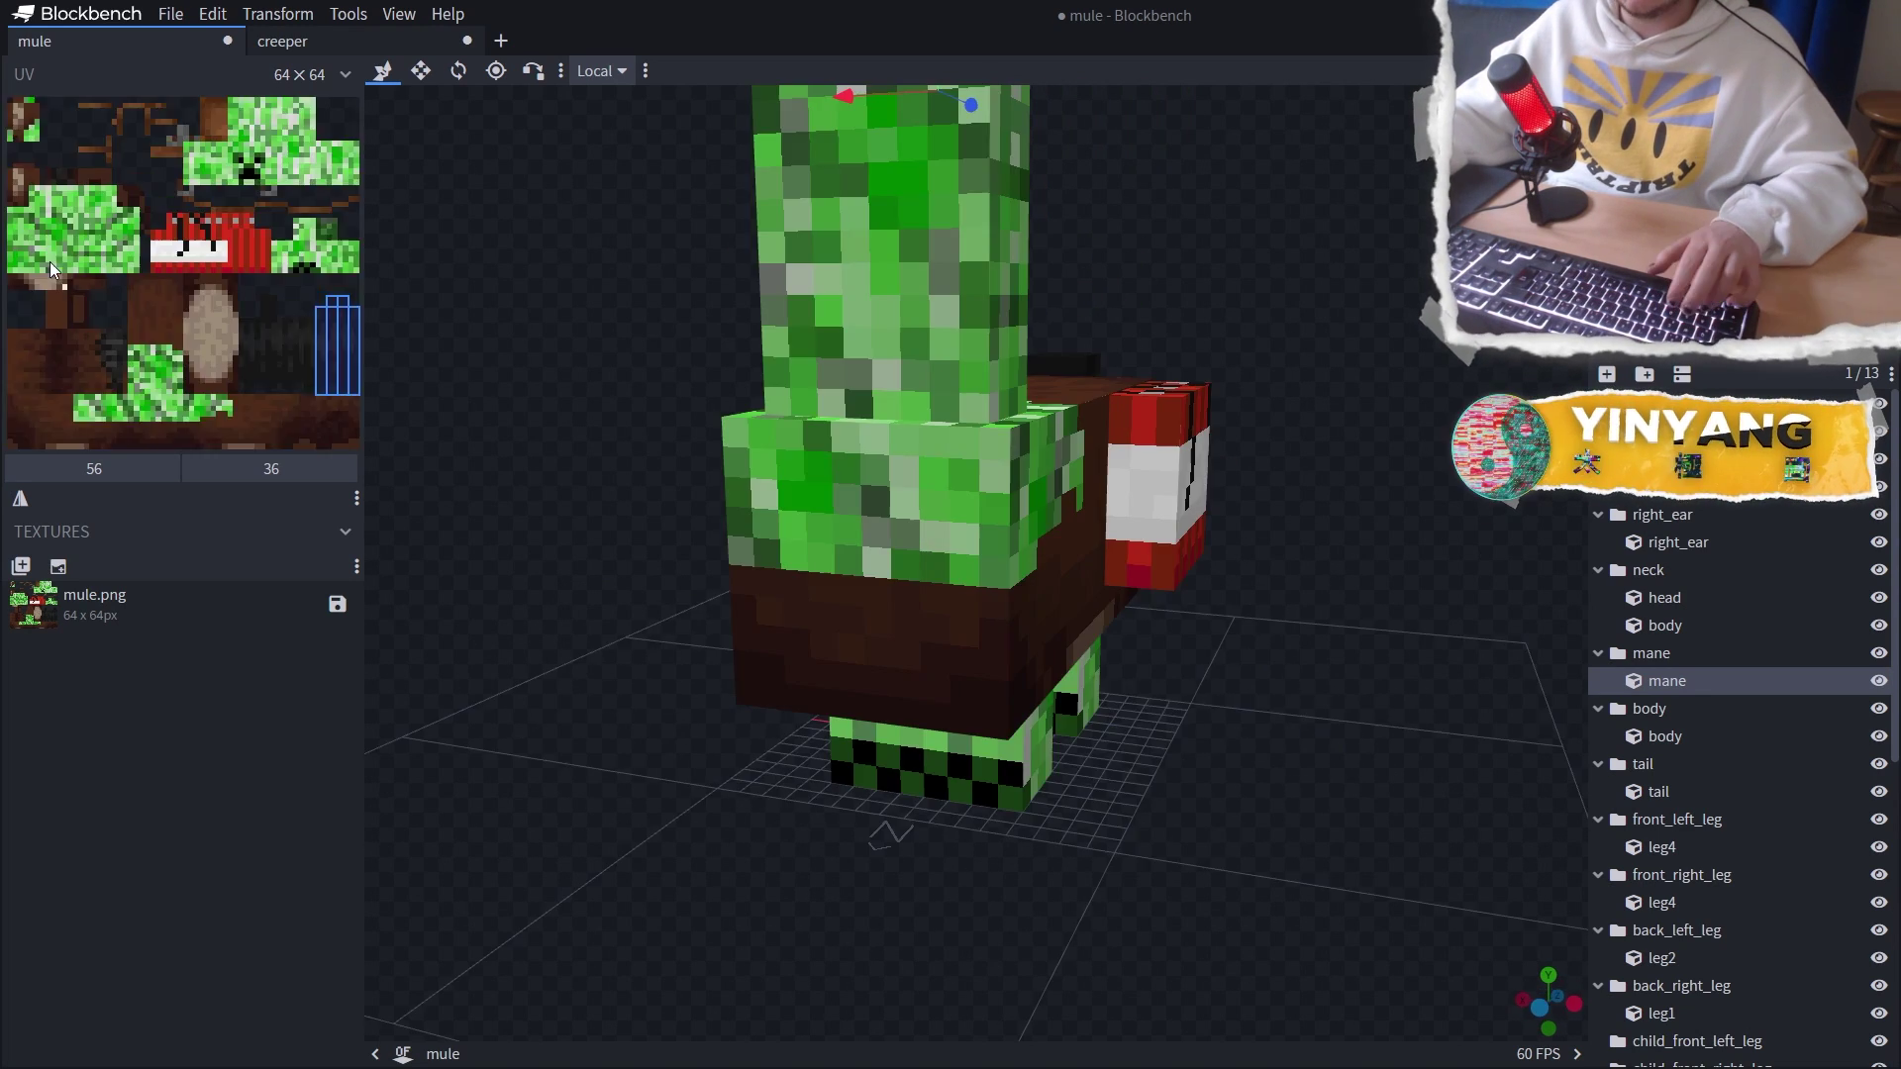
pyautogui.keyDown('ctrl'); pyautogui.scroll(3, 59, 254); pyautogui.keyUp('ctrl')
pyautogui.keyDown('ctrl'); pyautogui.scroll(-3, 141, 299); pyautogui.keyUp('ctrl')
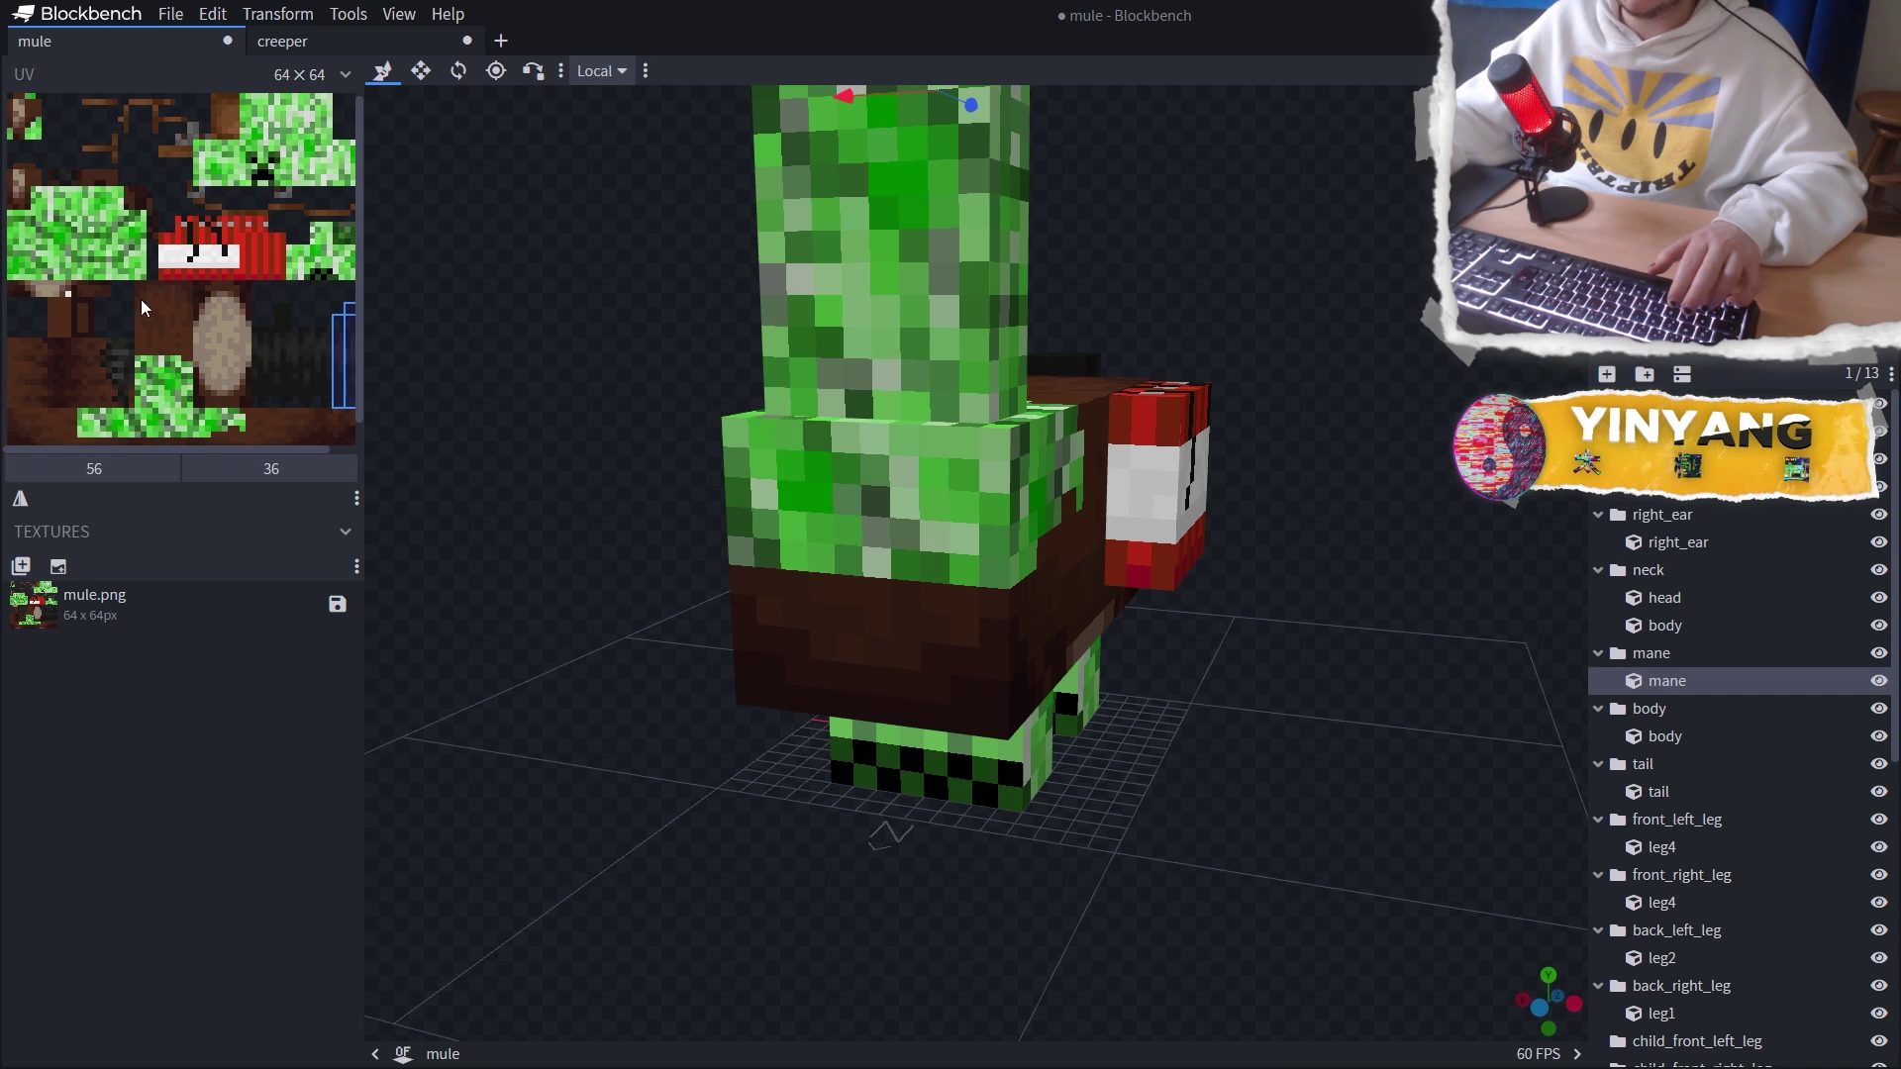
# Paint a ragged, dripping lower edge for the green pattern on the front and sides of the mule's body
pyautogui.moveTo(996, 473); pyautogui.dragTo(1075, 471)
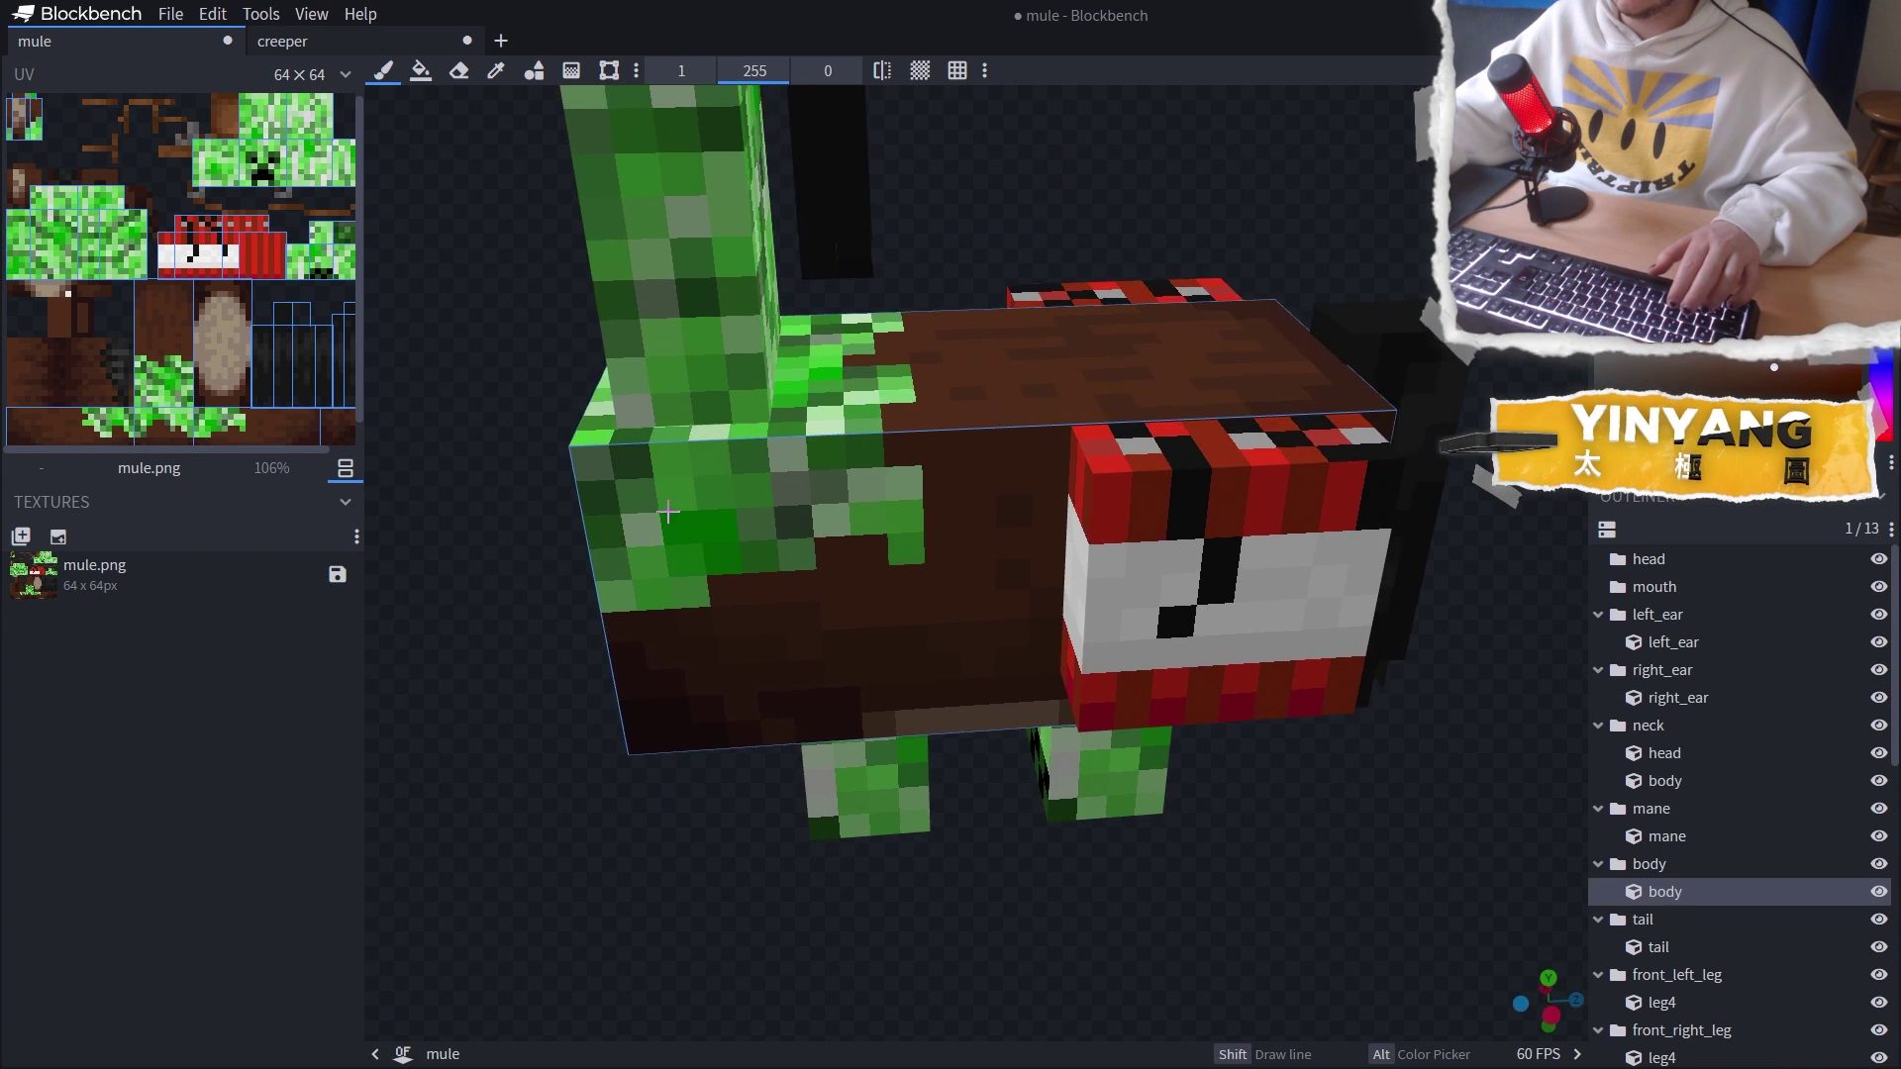
pyautogui.moveTo(693, 529)
pyautogui.mouseDown()
pyautogui.moveTo(817, 491)
pyautogui.moveTo(824, 523)
pyautogui.mouseUp()
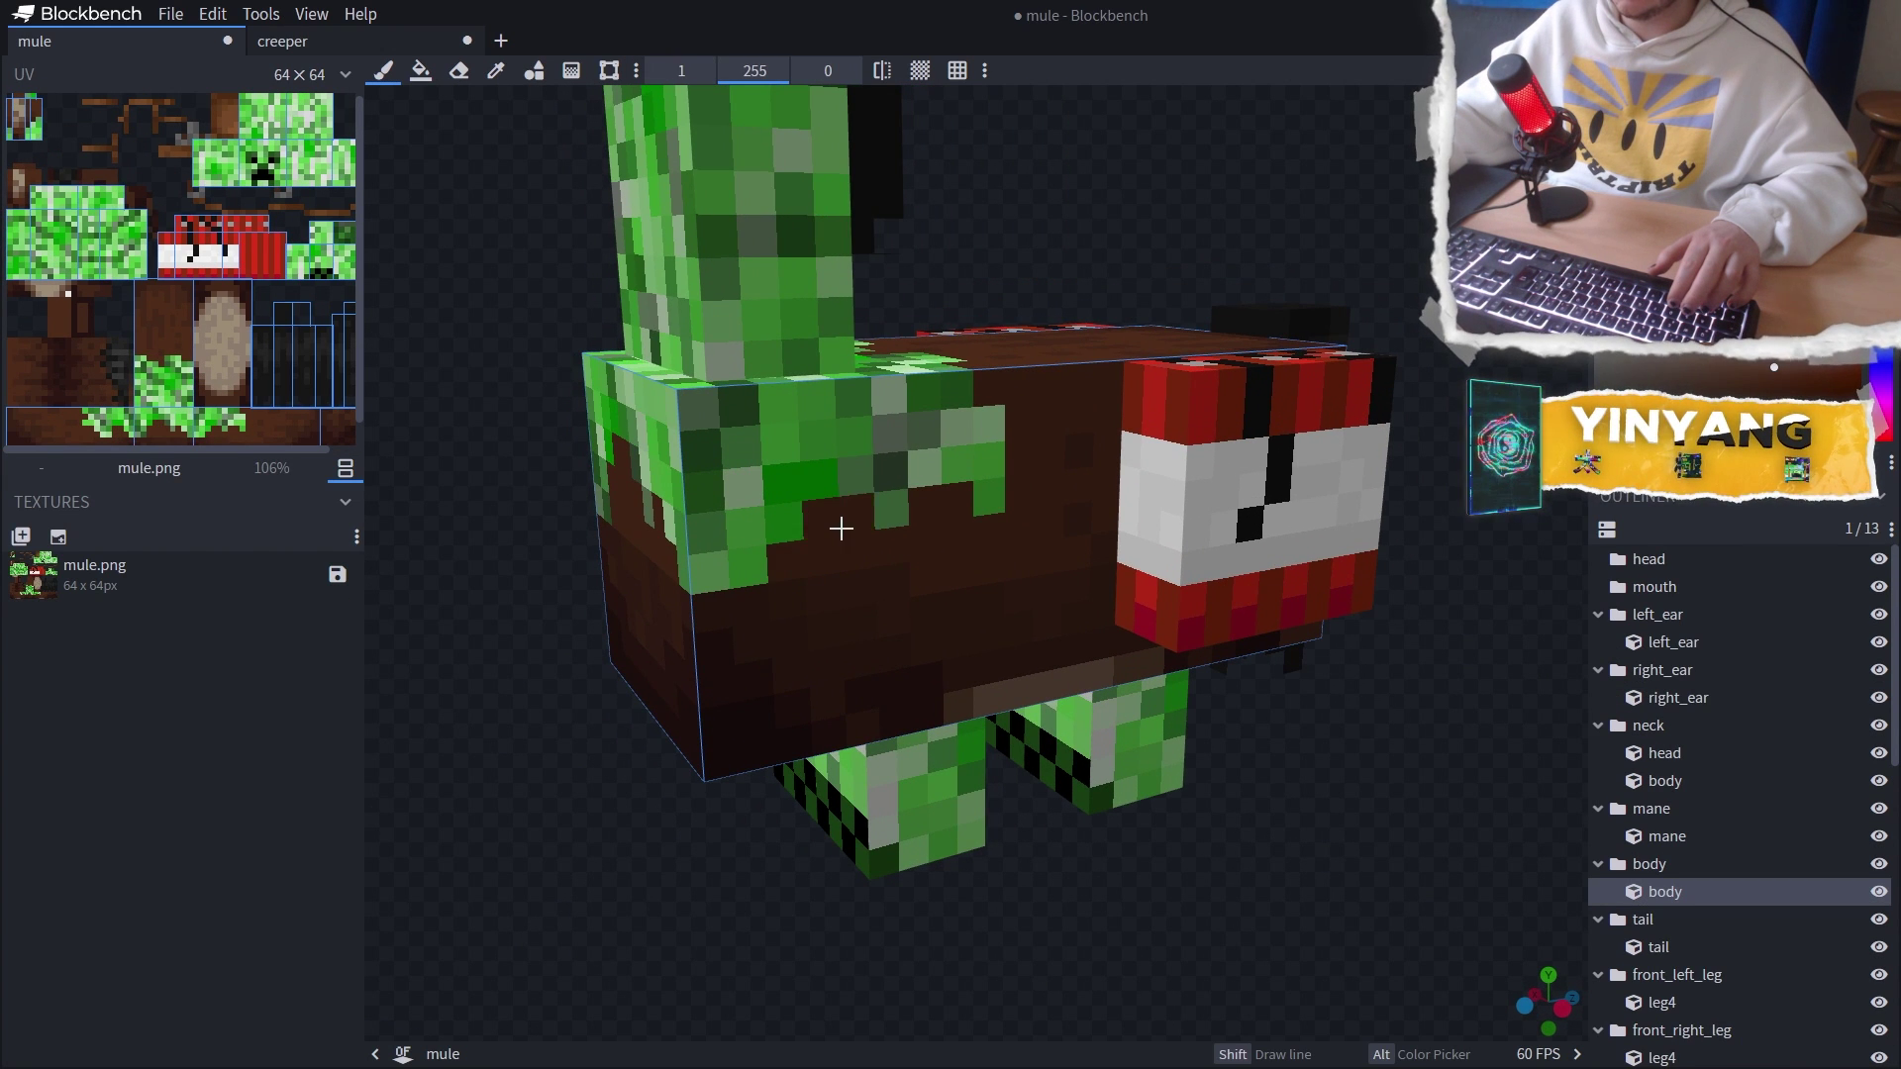
pyautogui.moveTo(1138, 535)
pyautogui.mouseDown()
pyautogui.moveTo(1303, 543)
pyautogui.moveTo(1129, 549)
pyautogui.moveTo(1231, 555)
pyautogui.moveTo(793, 361)
pyautogui.moveTo(722, 369)
pyautogui.moveTo(764, 446)
pyautogui.moveTo(1255, 426)
pyautogui.moveTo(1112, 538)
pyautogui.mouseUp()
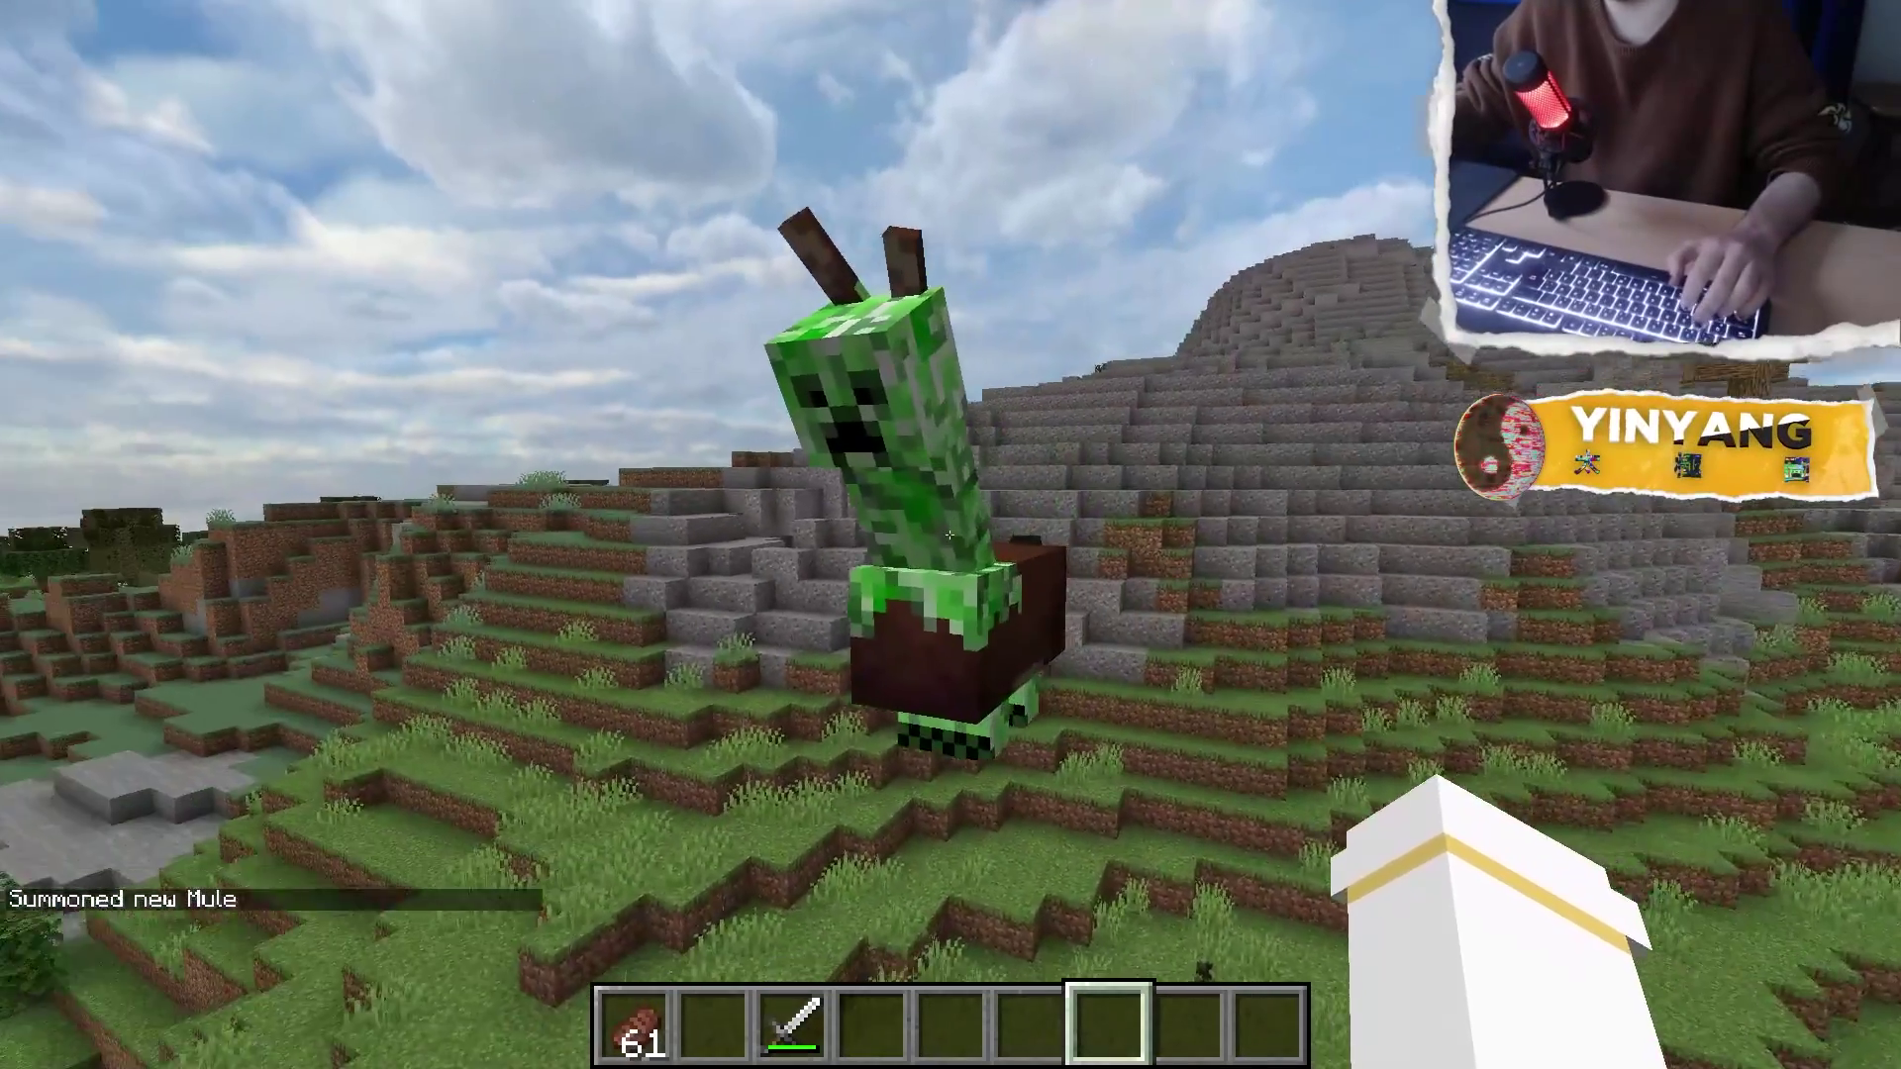
# Switch to Minecraft, circle the summoned mule-creeper hybrid to examine it, interact with it and change the camera perspective
pyautogui.press('d')
pyautogui.press('a')
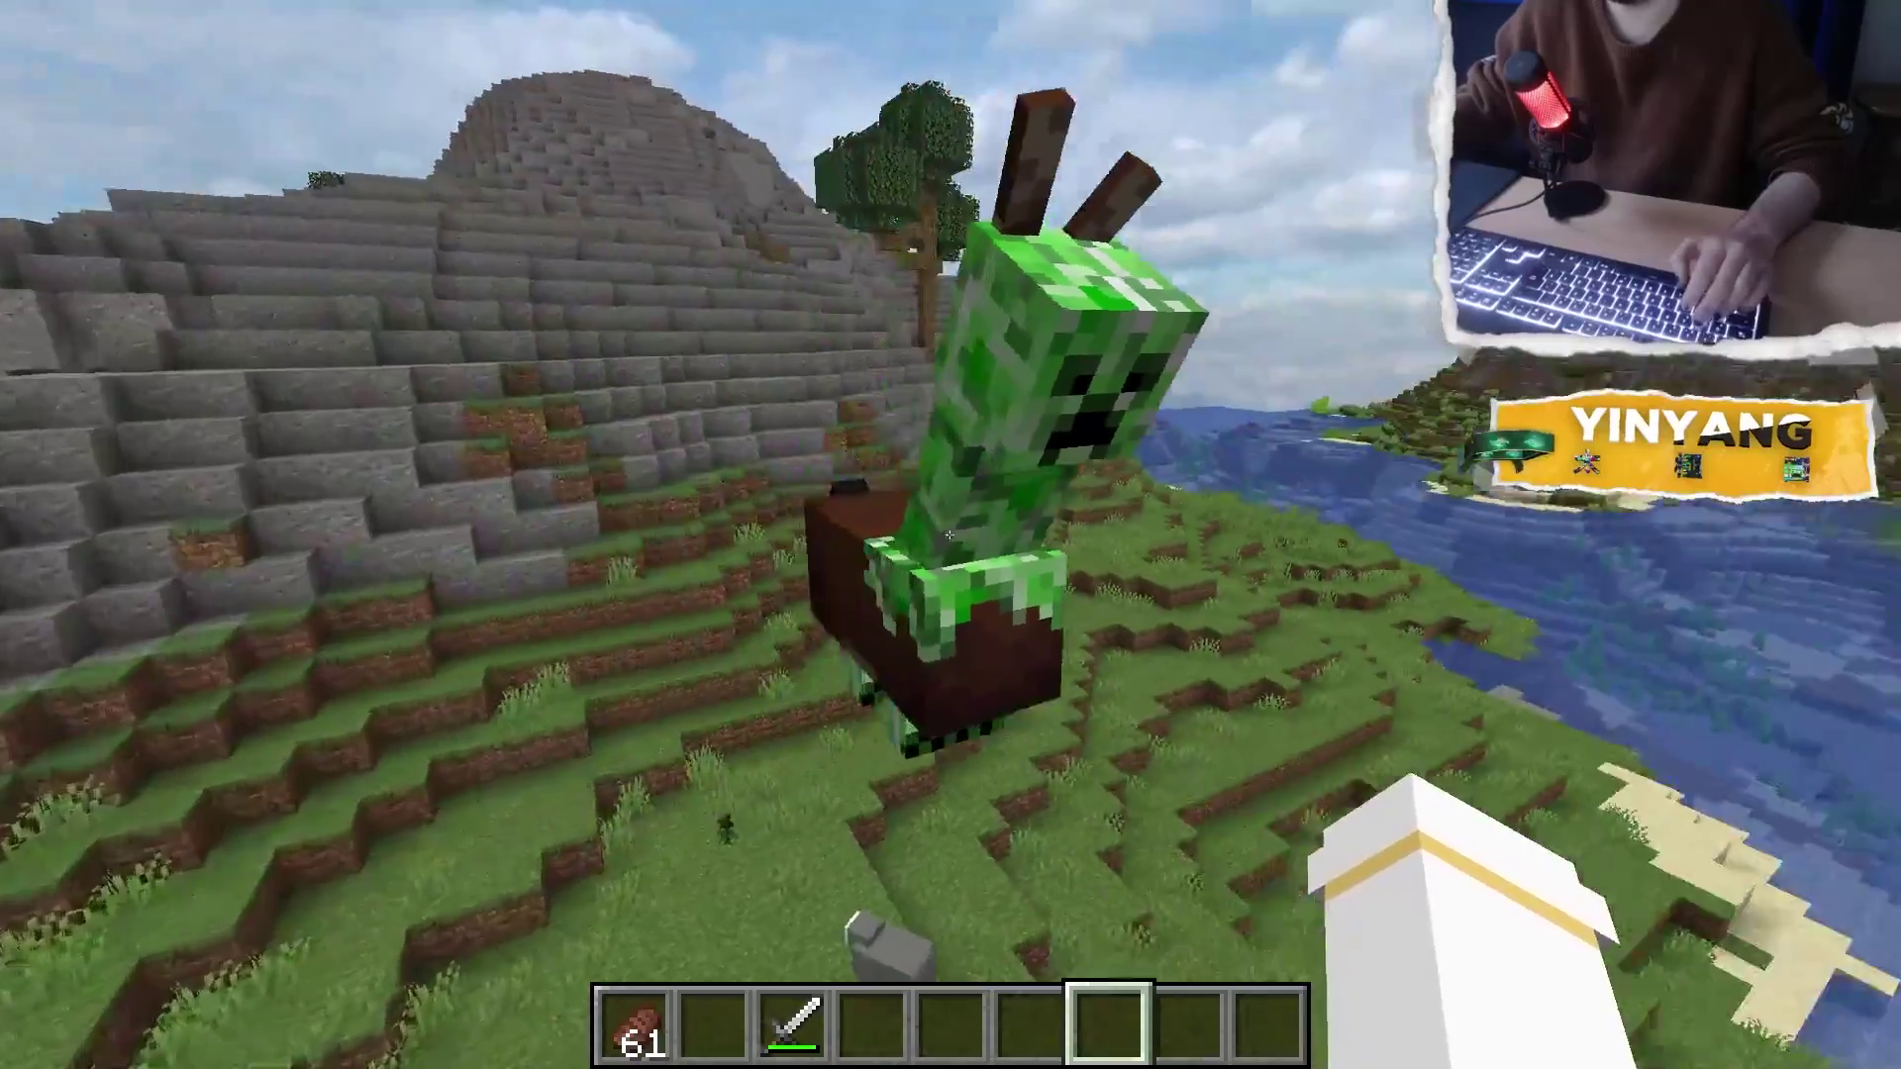
pyautogui.press('a')
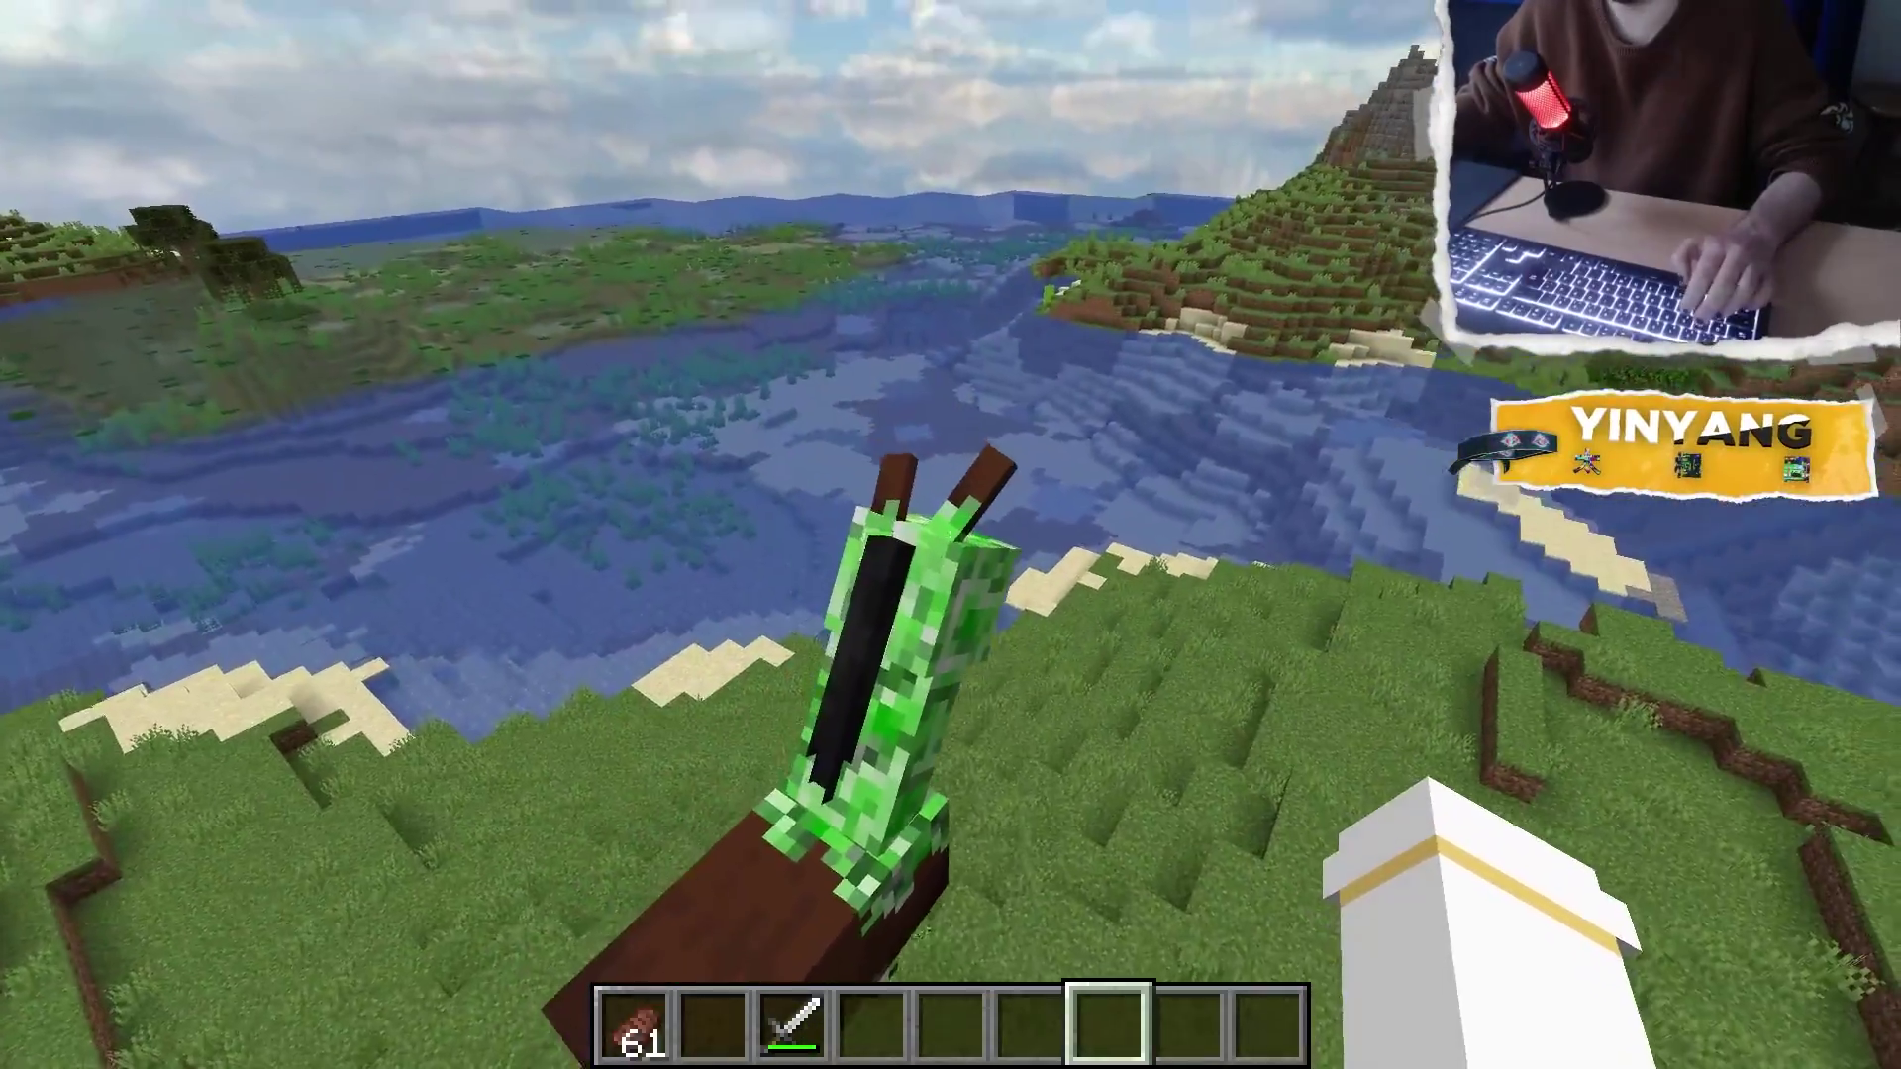
pyautogui.press('a')
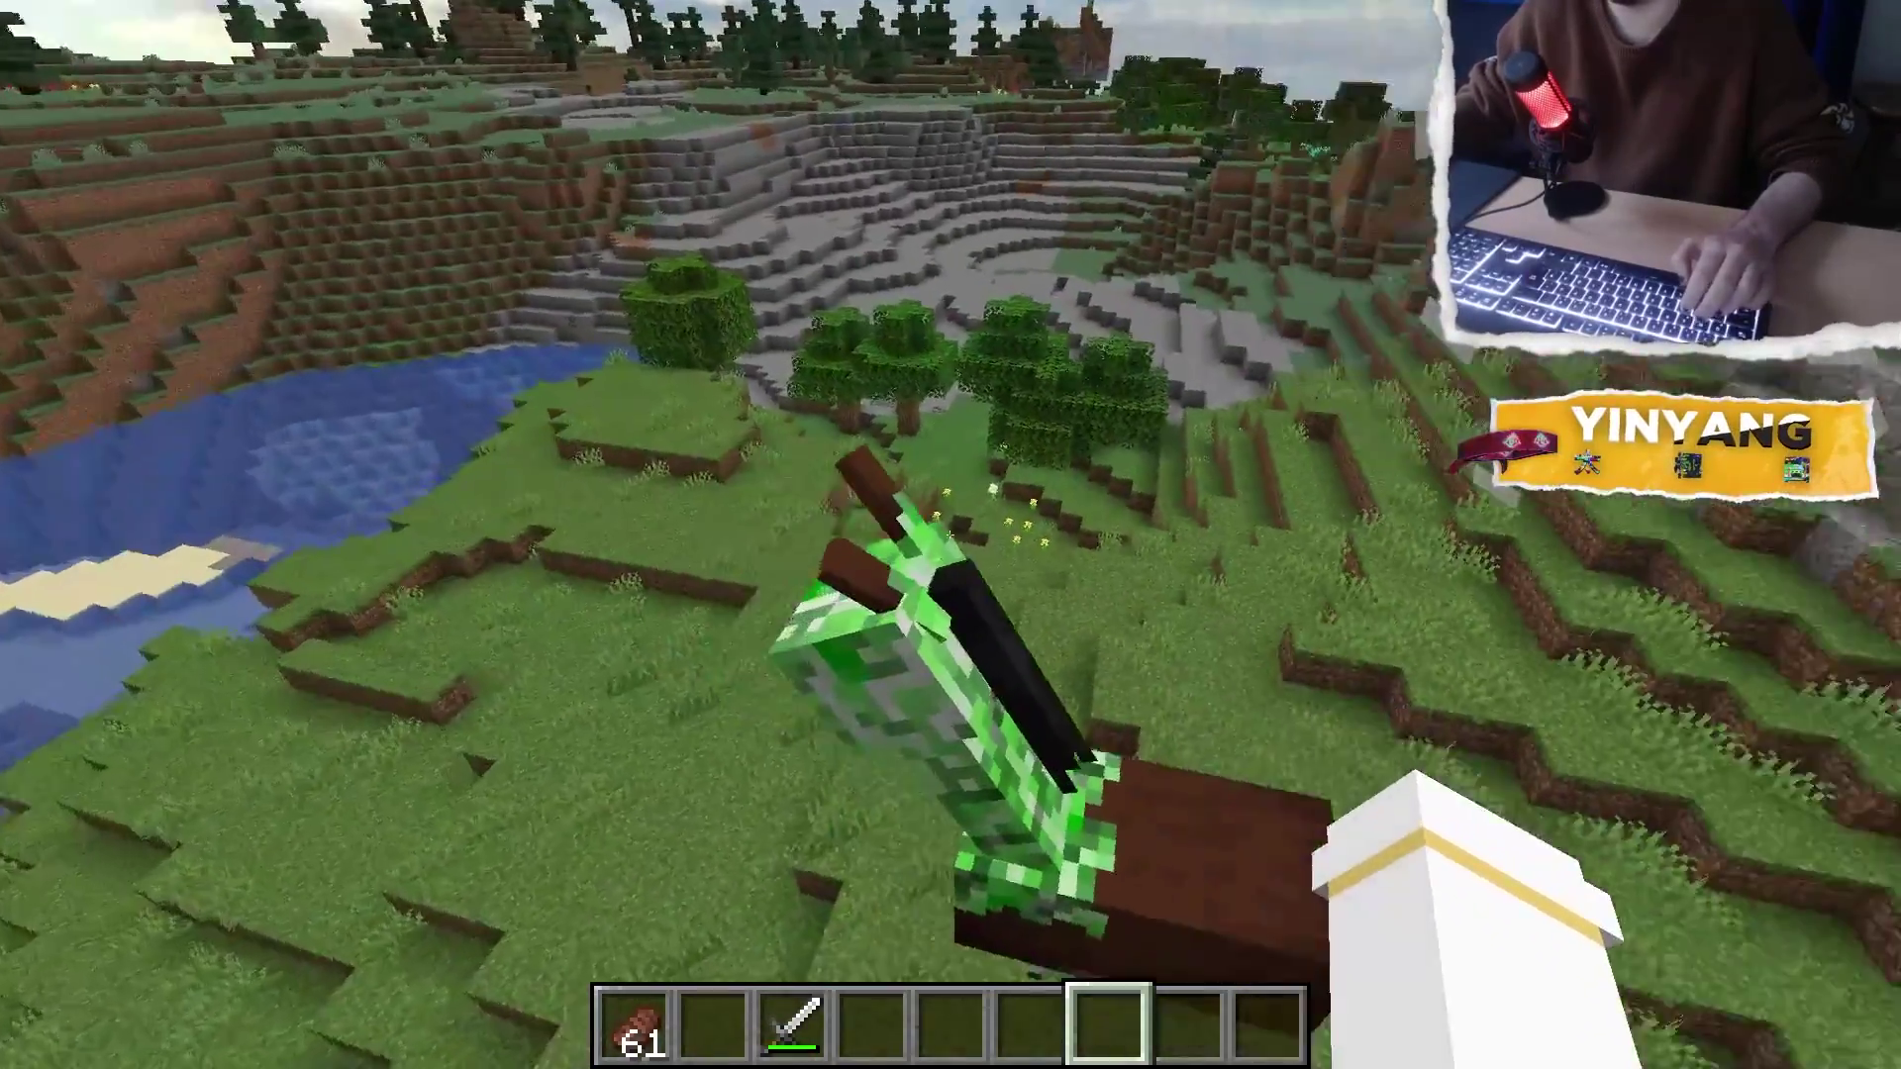
pyautogui.press('a')
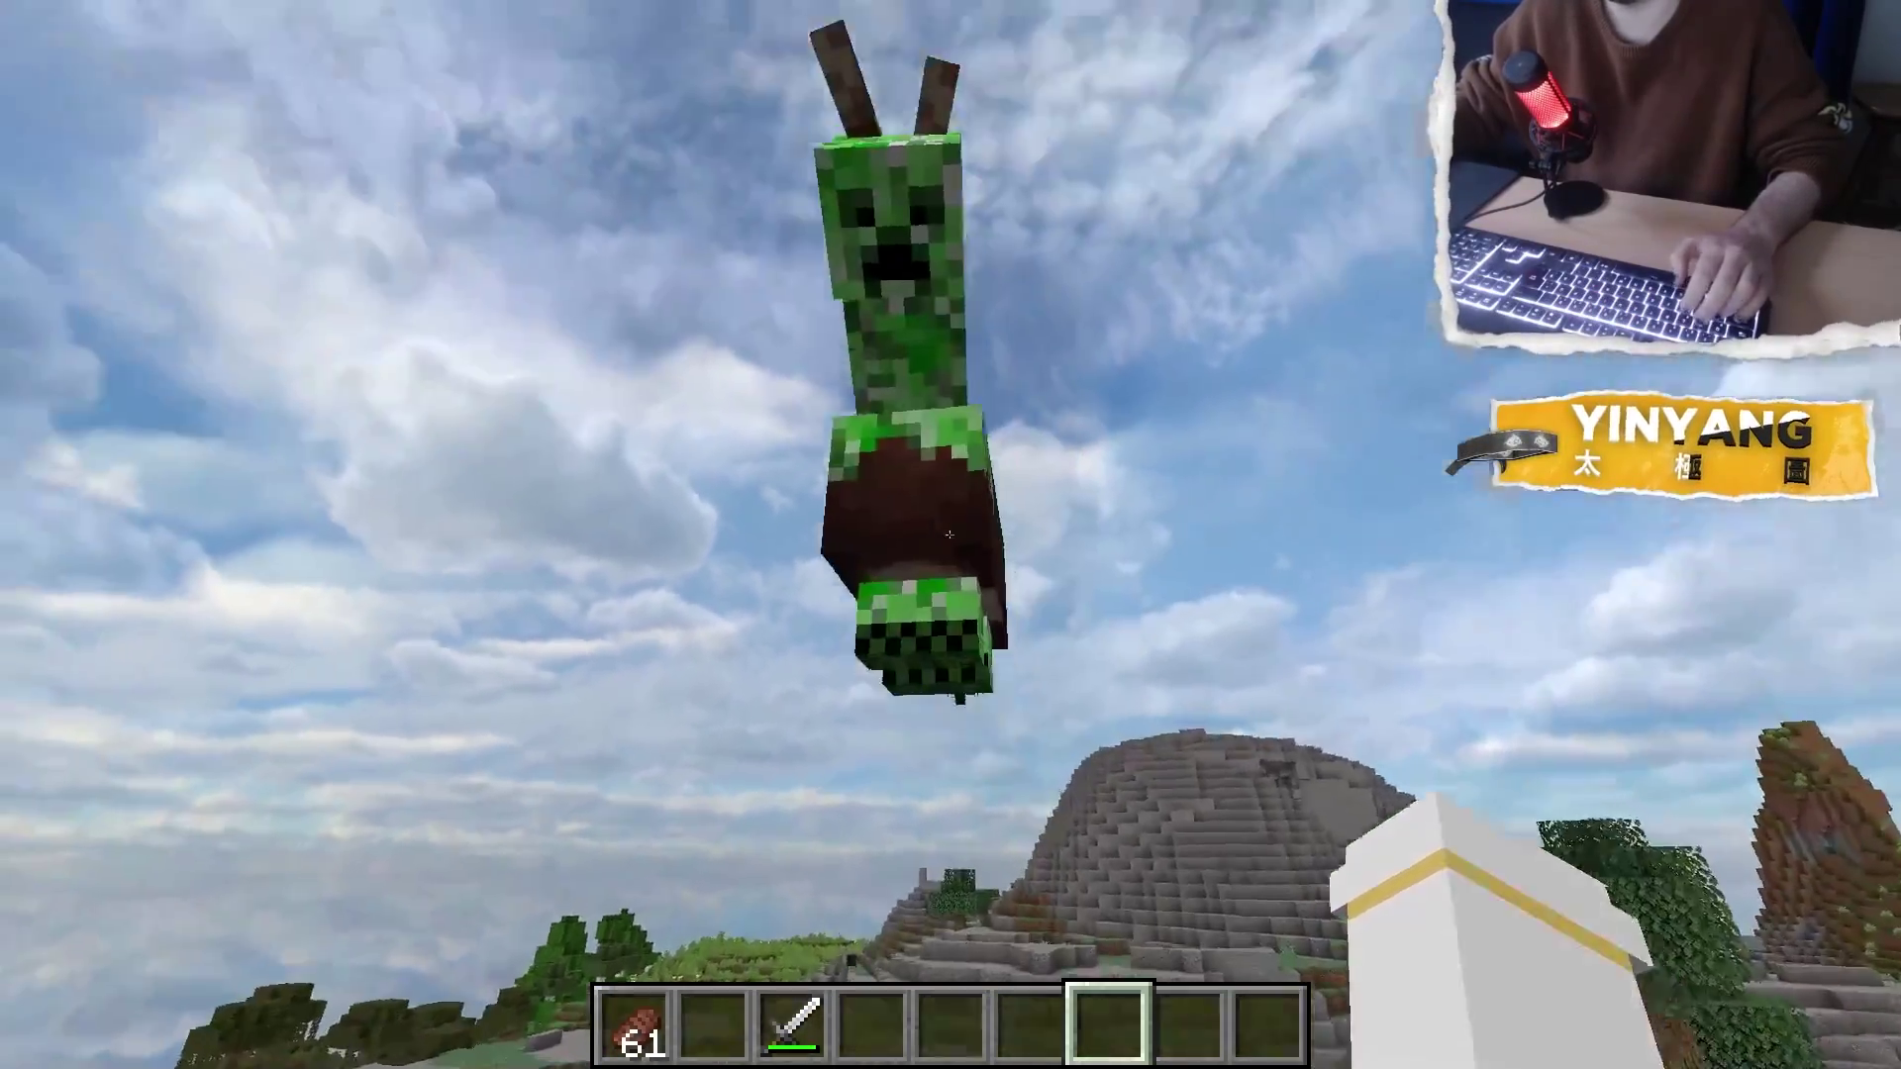
pyautogui.rightClick(949, 534)
pyautogui.press('F5')
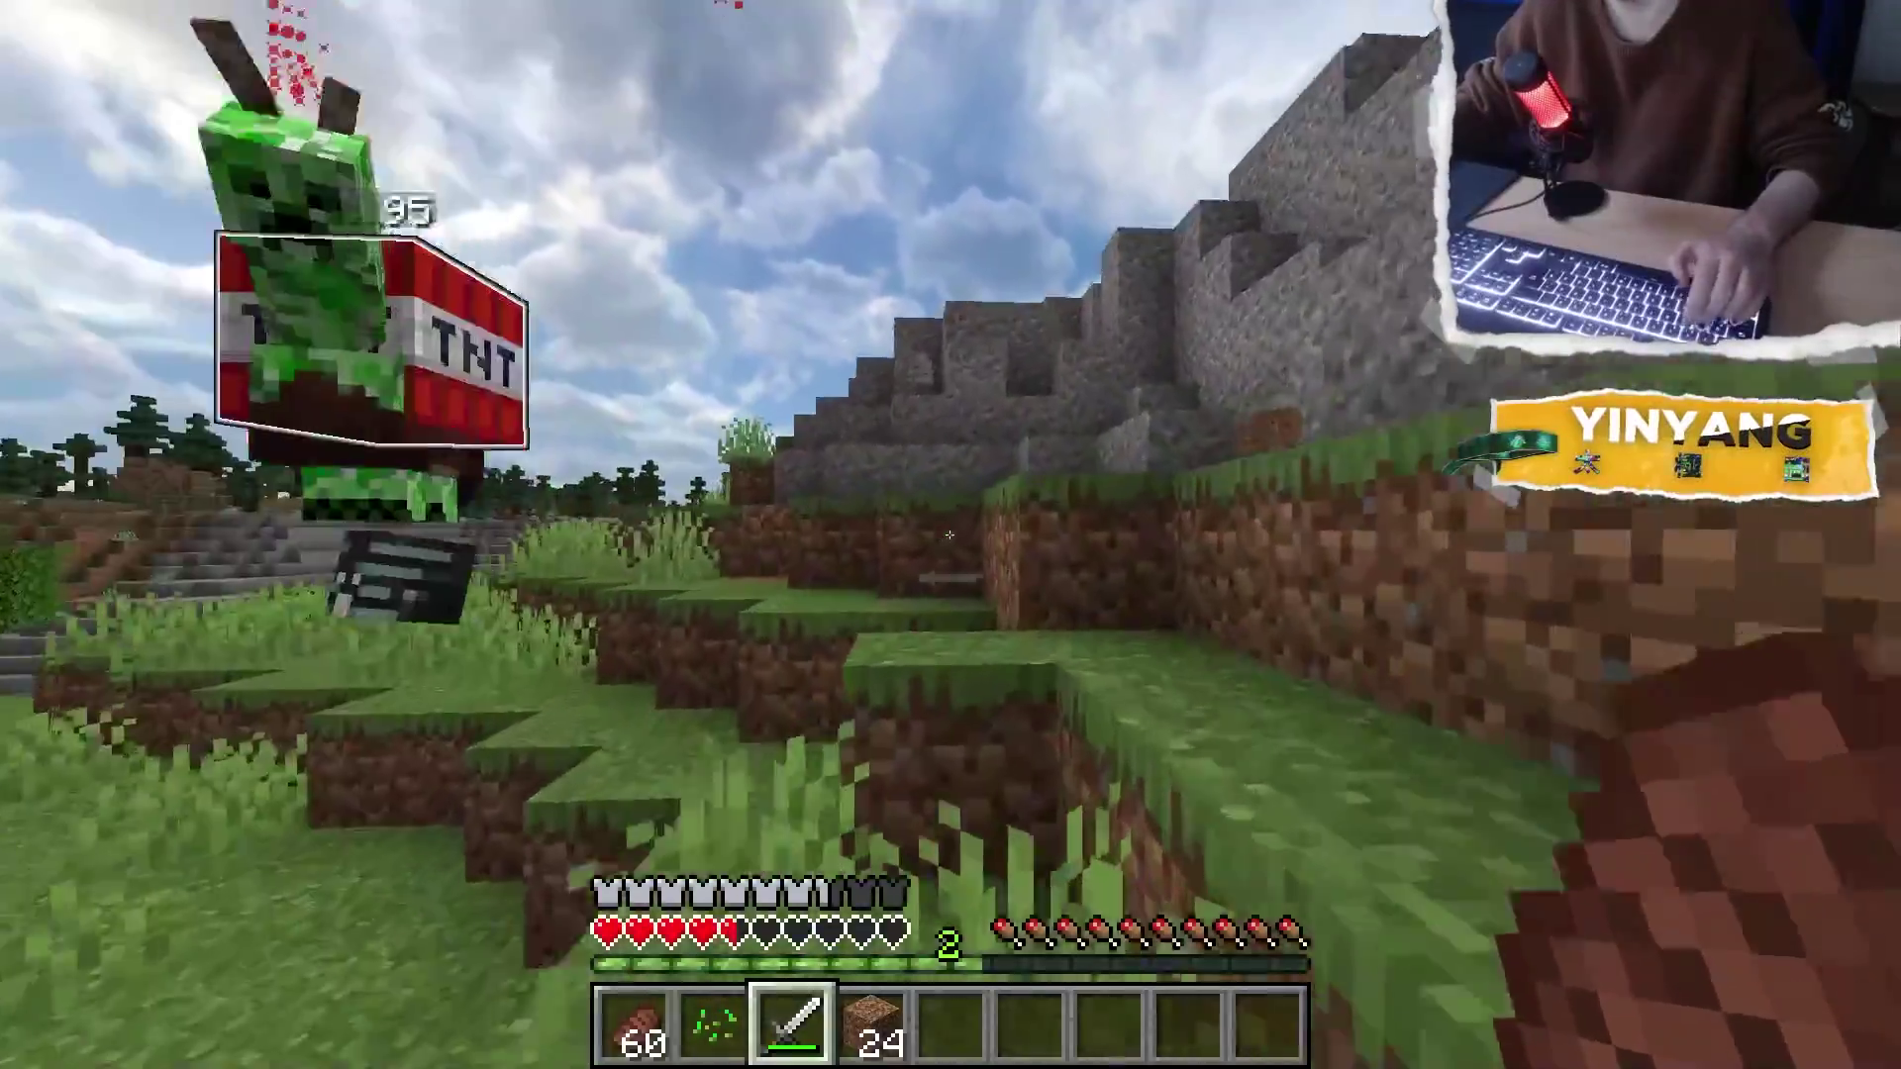
# Fight the flying mule-creeper hybrid with the sword in survival mode
pyautogui.click(949, 535)
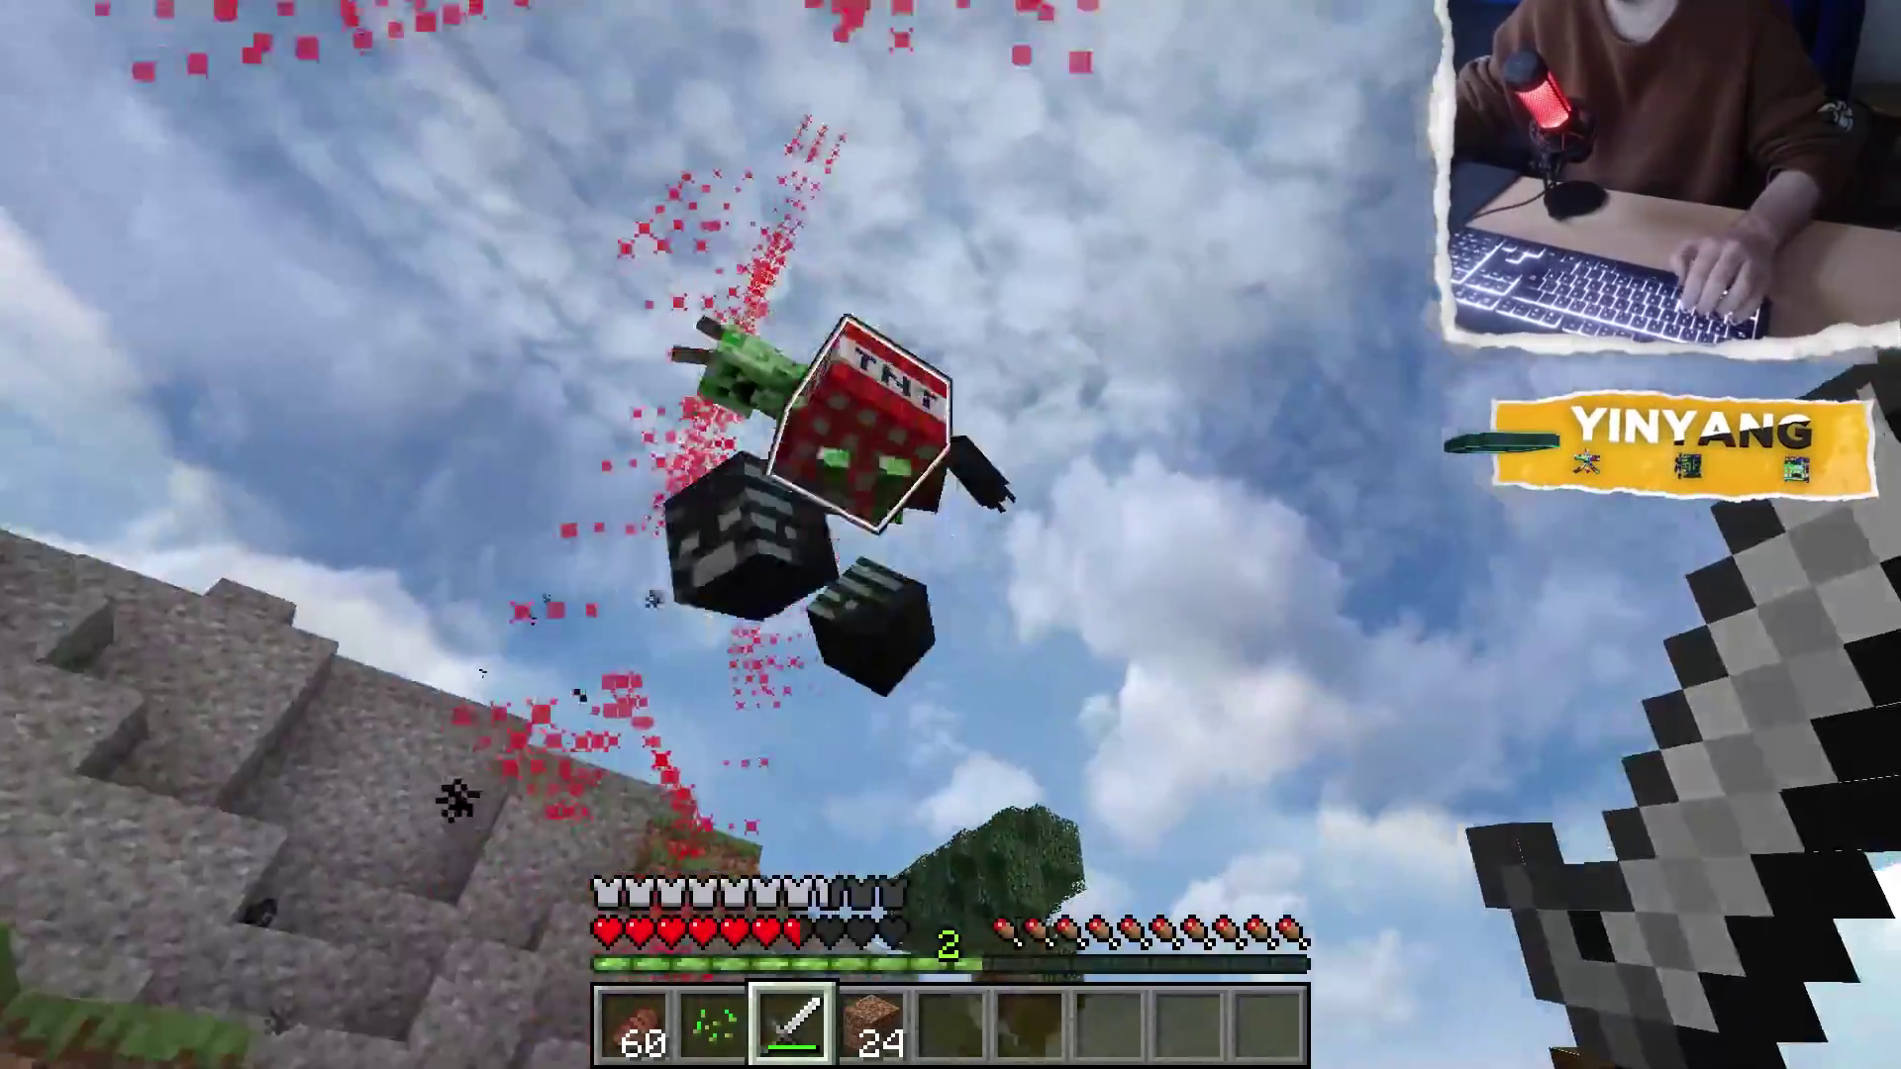
pyautogui.press('s')
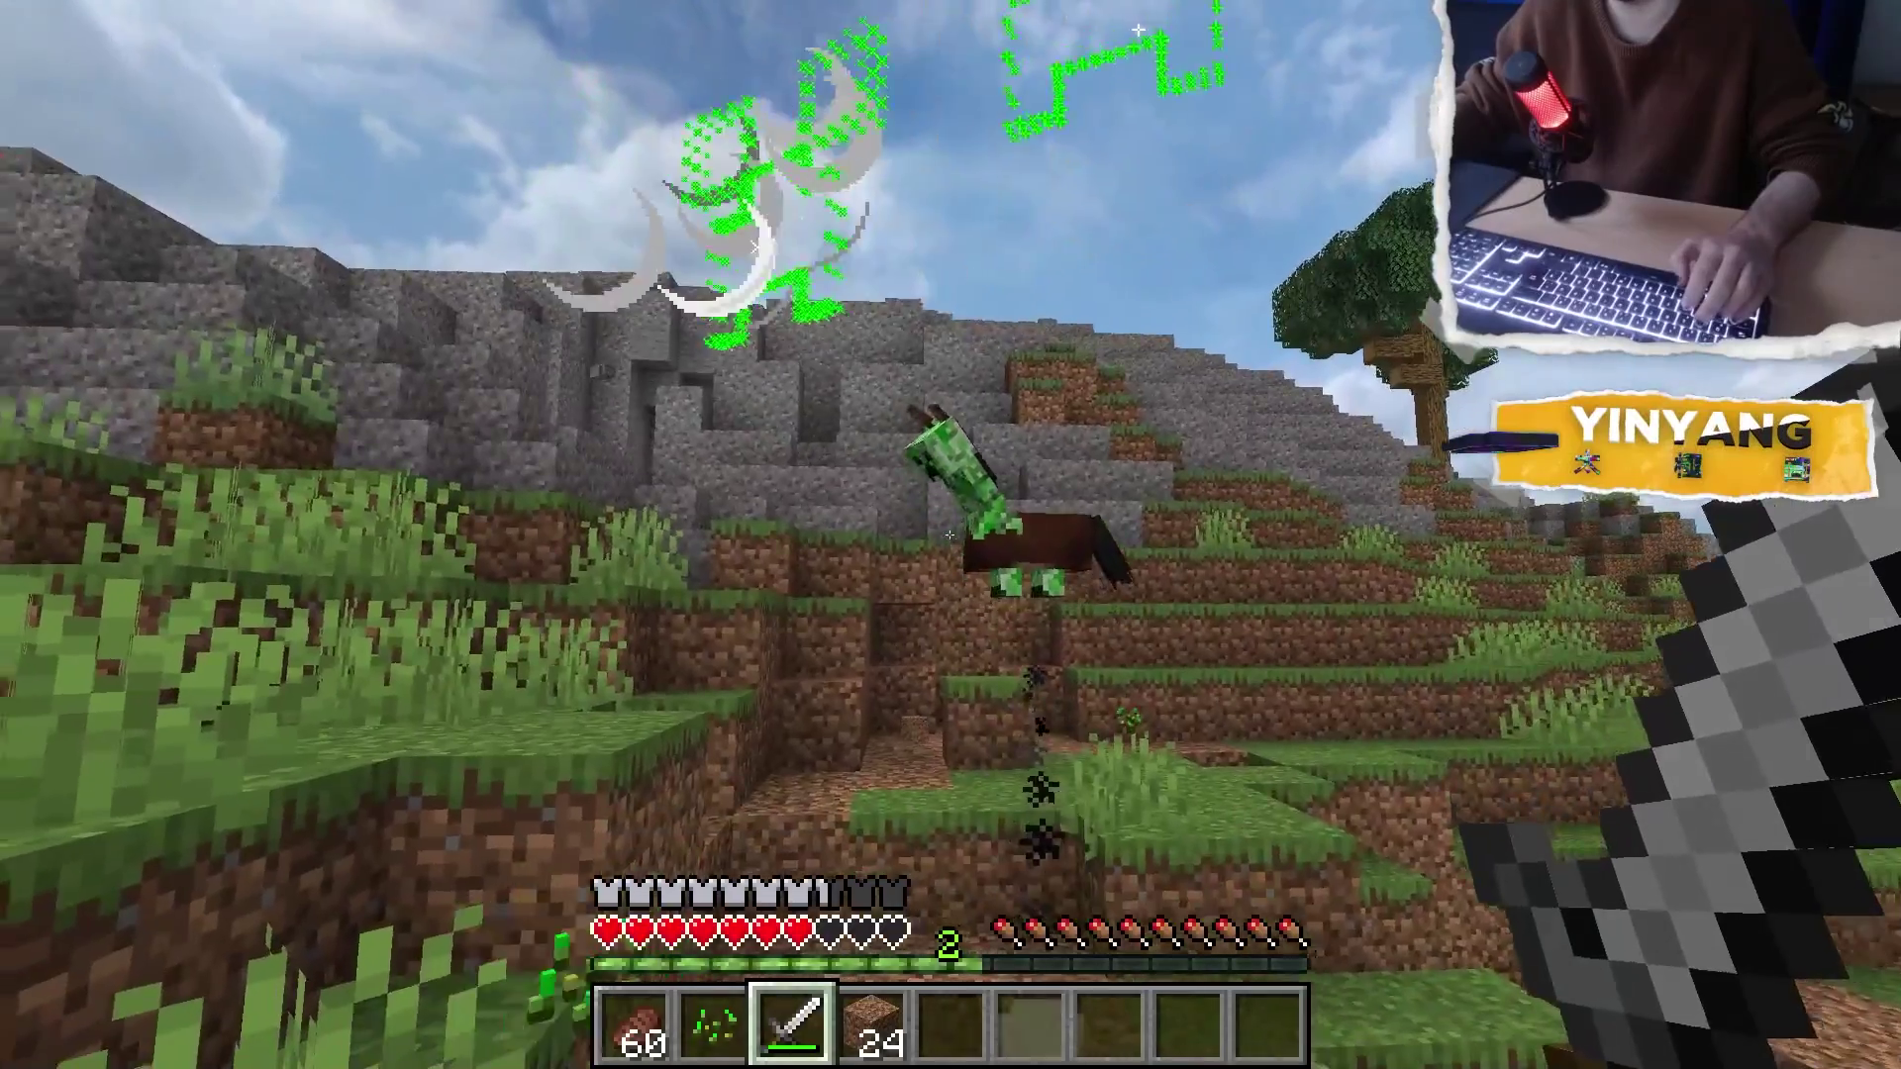
pyautogui.press('w')
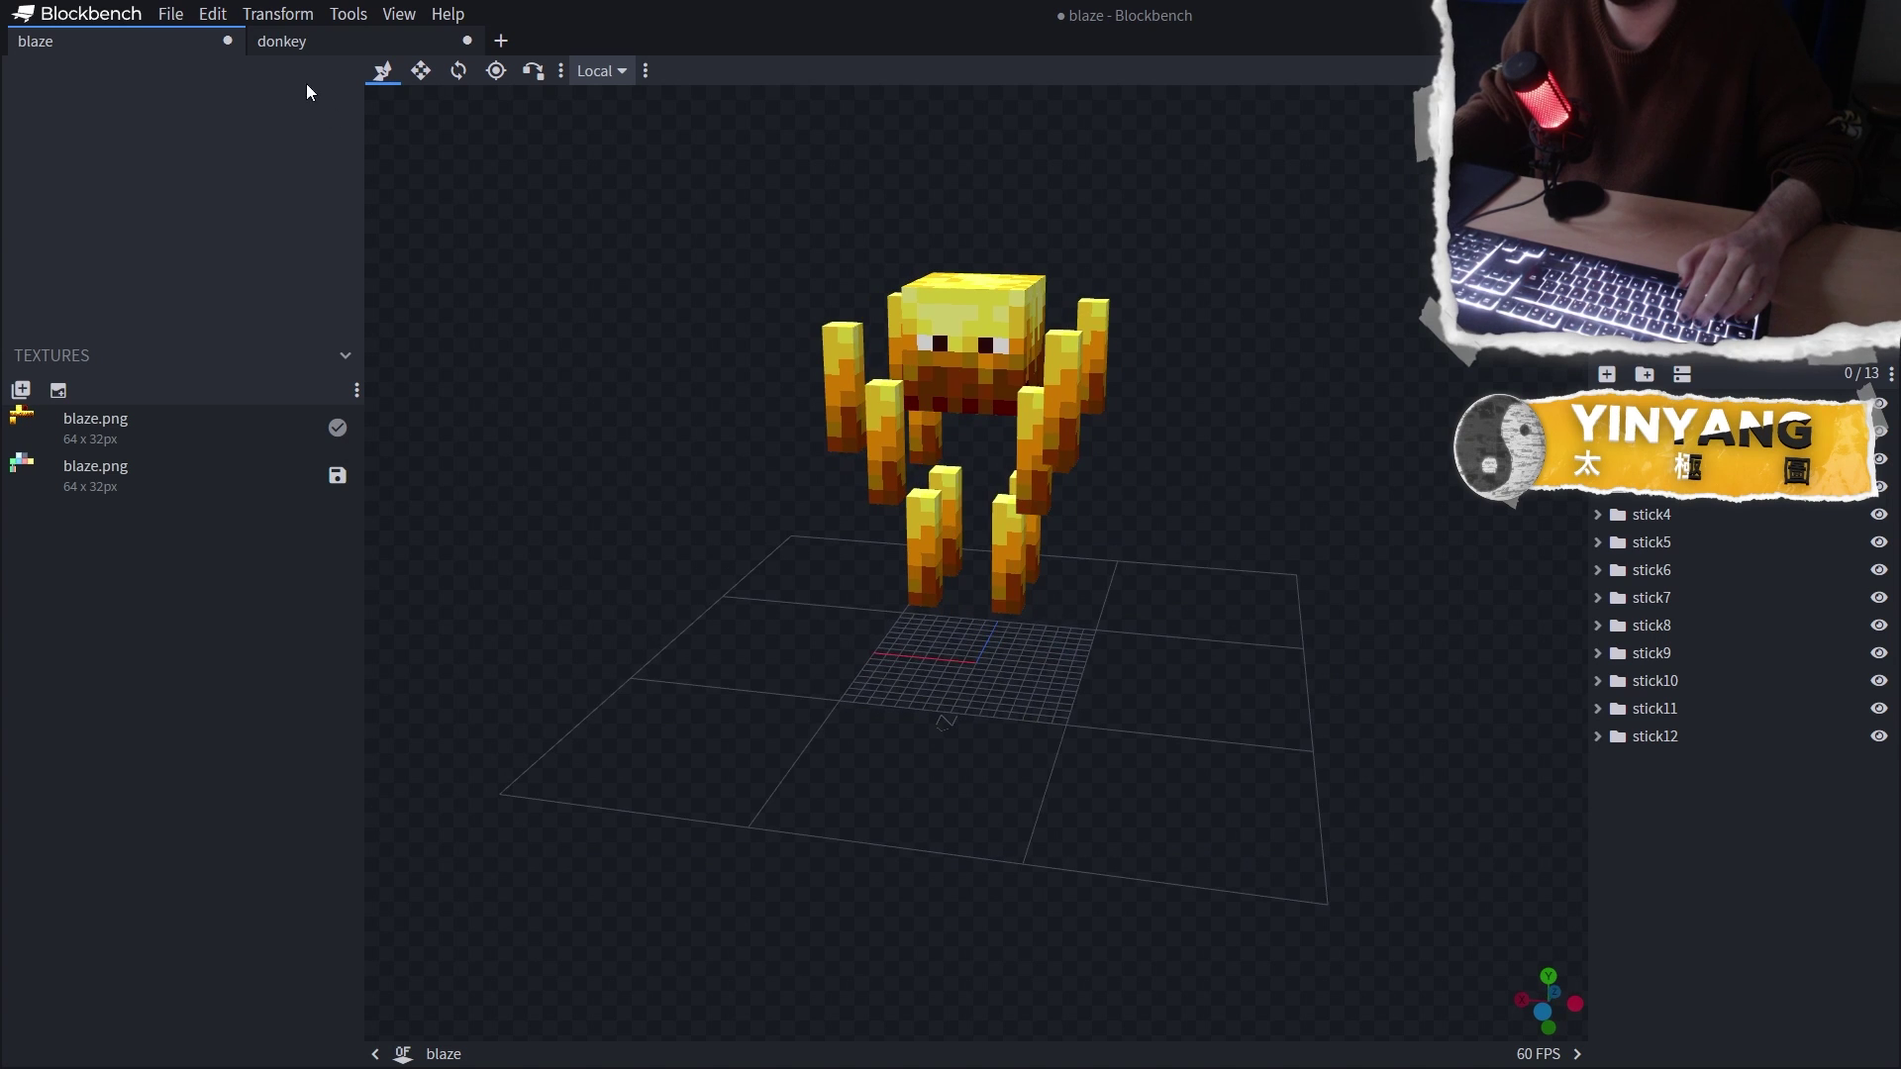
# Switch to Blockbench, inspect the donkey model from several angles and return to the blaze model
pyautogui.click(312, 46)
pyautogui.moveTo(1133, 389); pyautogui.dragTo(1016, 406)
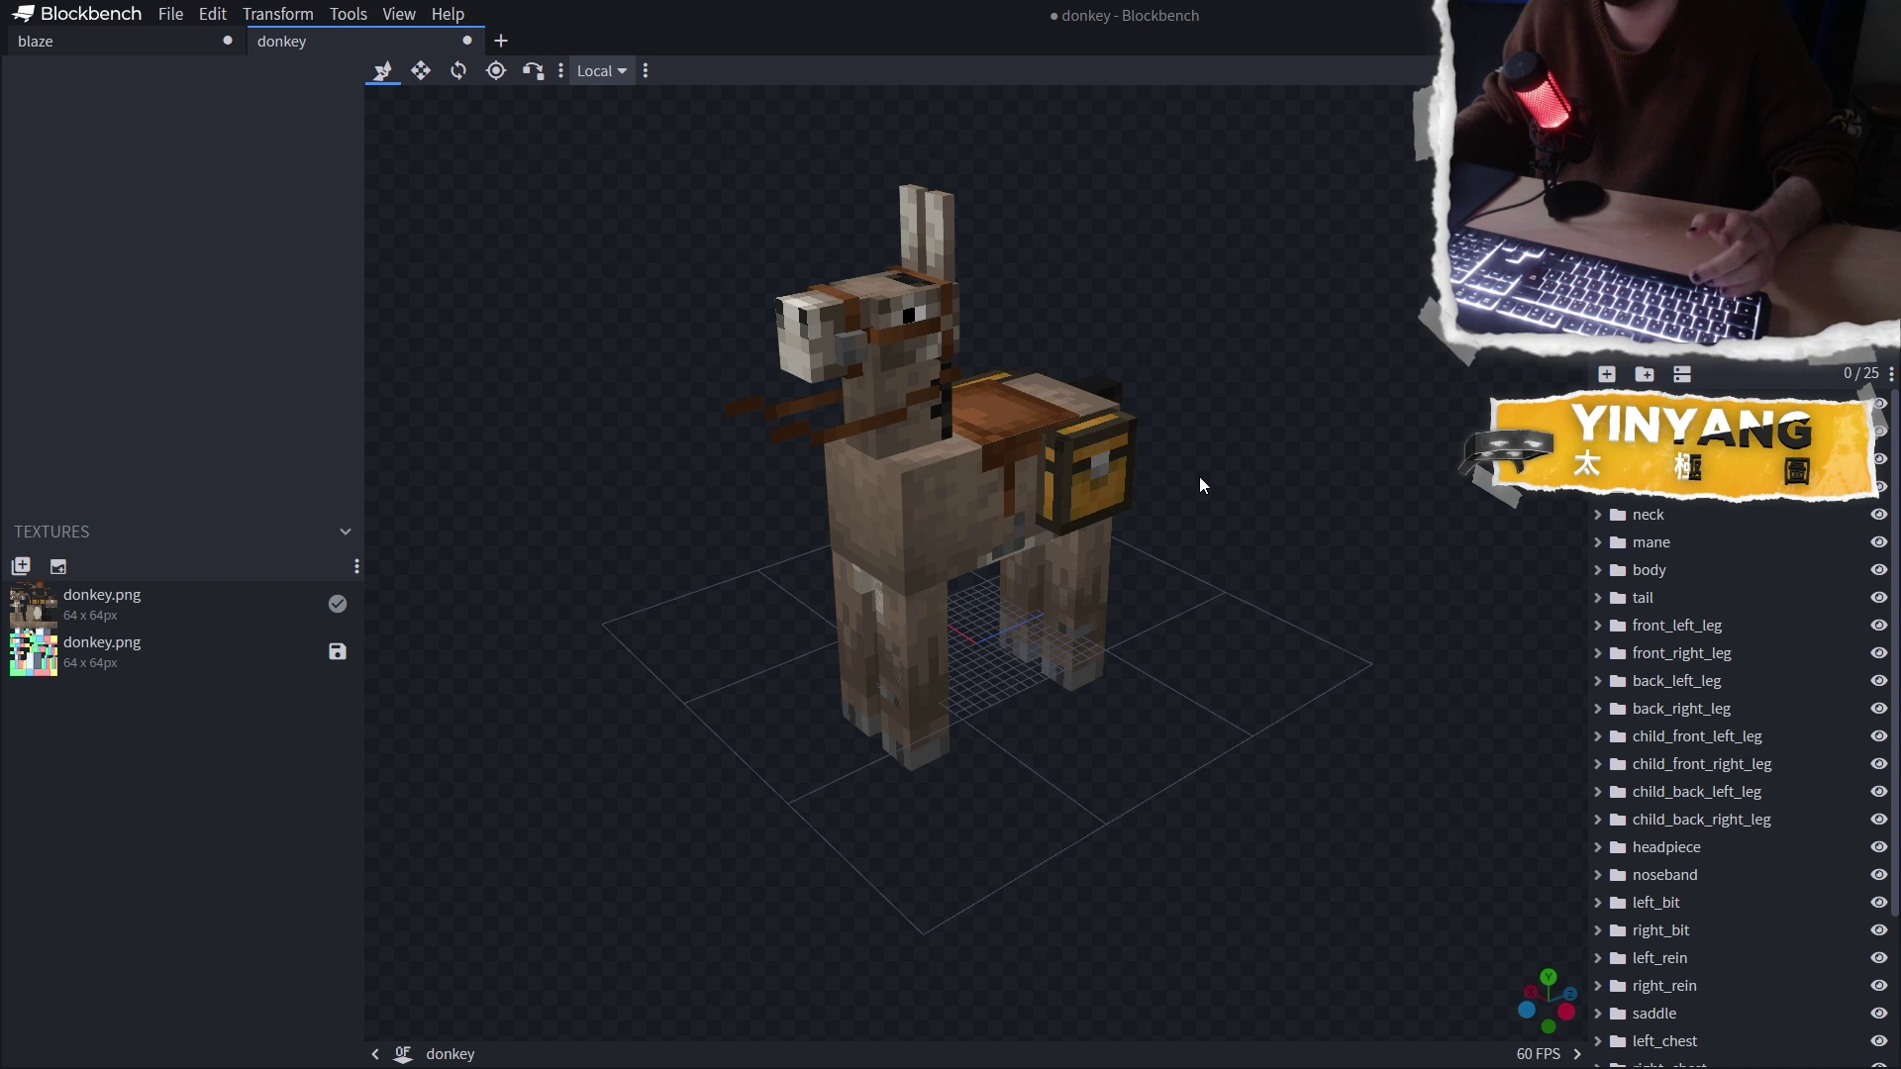
pyautogui.moveTo(1198, 477); pyautogui.dragTo(259, 168)
pyautogui.click(175, 42)
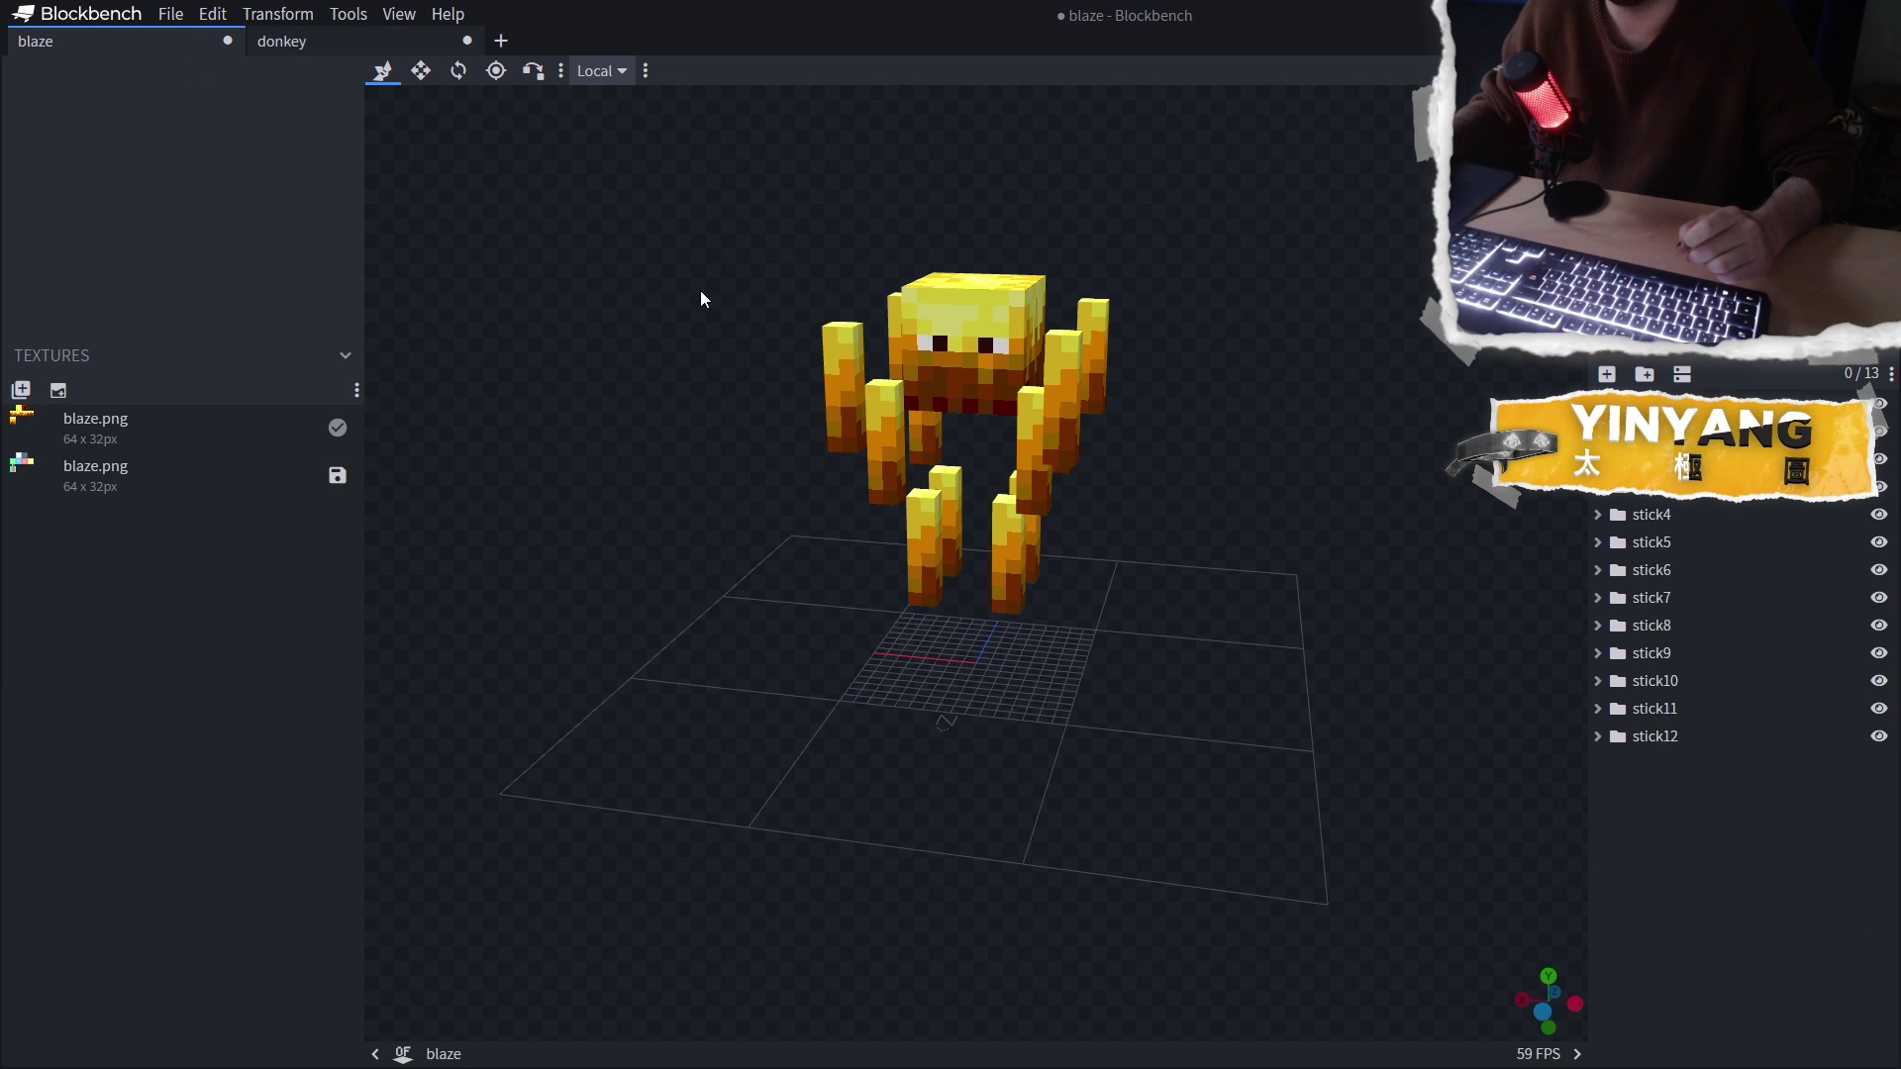
# Copy the donkey's two ears with their texture onto the top of the blaze's head
pyautogui.moveTo(701, 297); pyautogui.dragTo(1231, 397)
pyautogui.moveTo(1225, 489); pyautogui.dragTo(1049, 489)
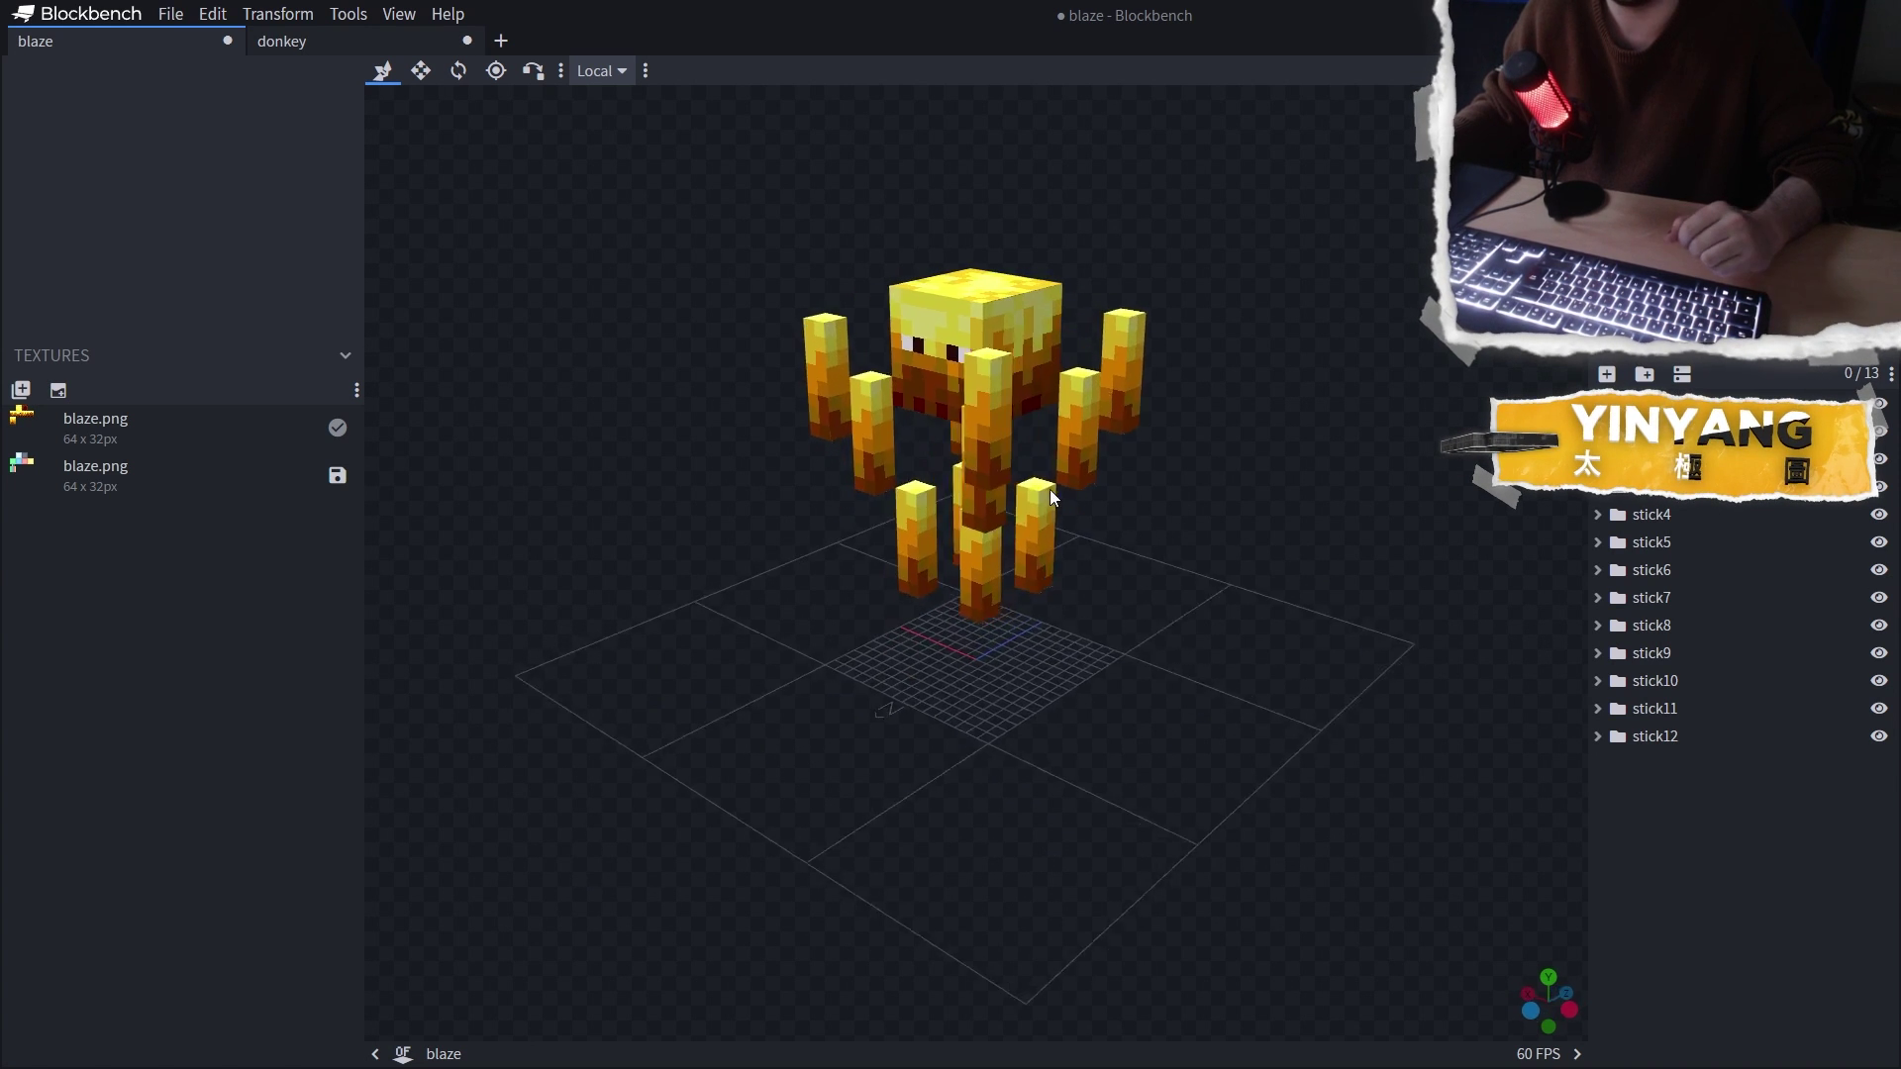
pyautogui.hotkey('ctrl', 'Tab')
pyautogui.moveTo(1093, 332)
pyautogui.mouseDown()
pyautogui.moveTo(1148, 347)
pyautogui.moveTo(1077, 327)
pyautogui.mouseUp()
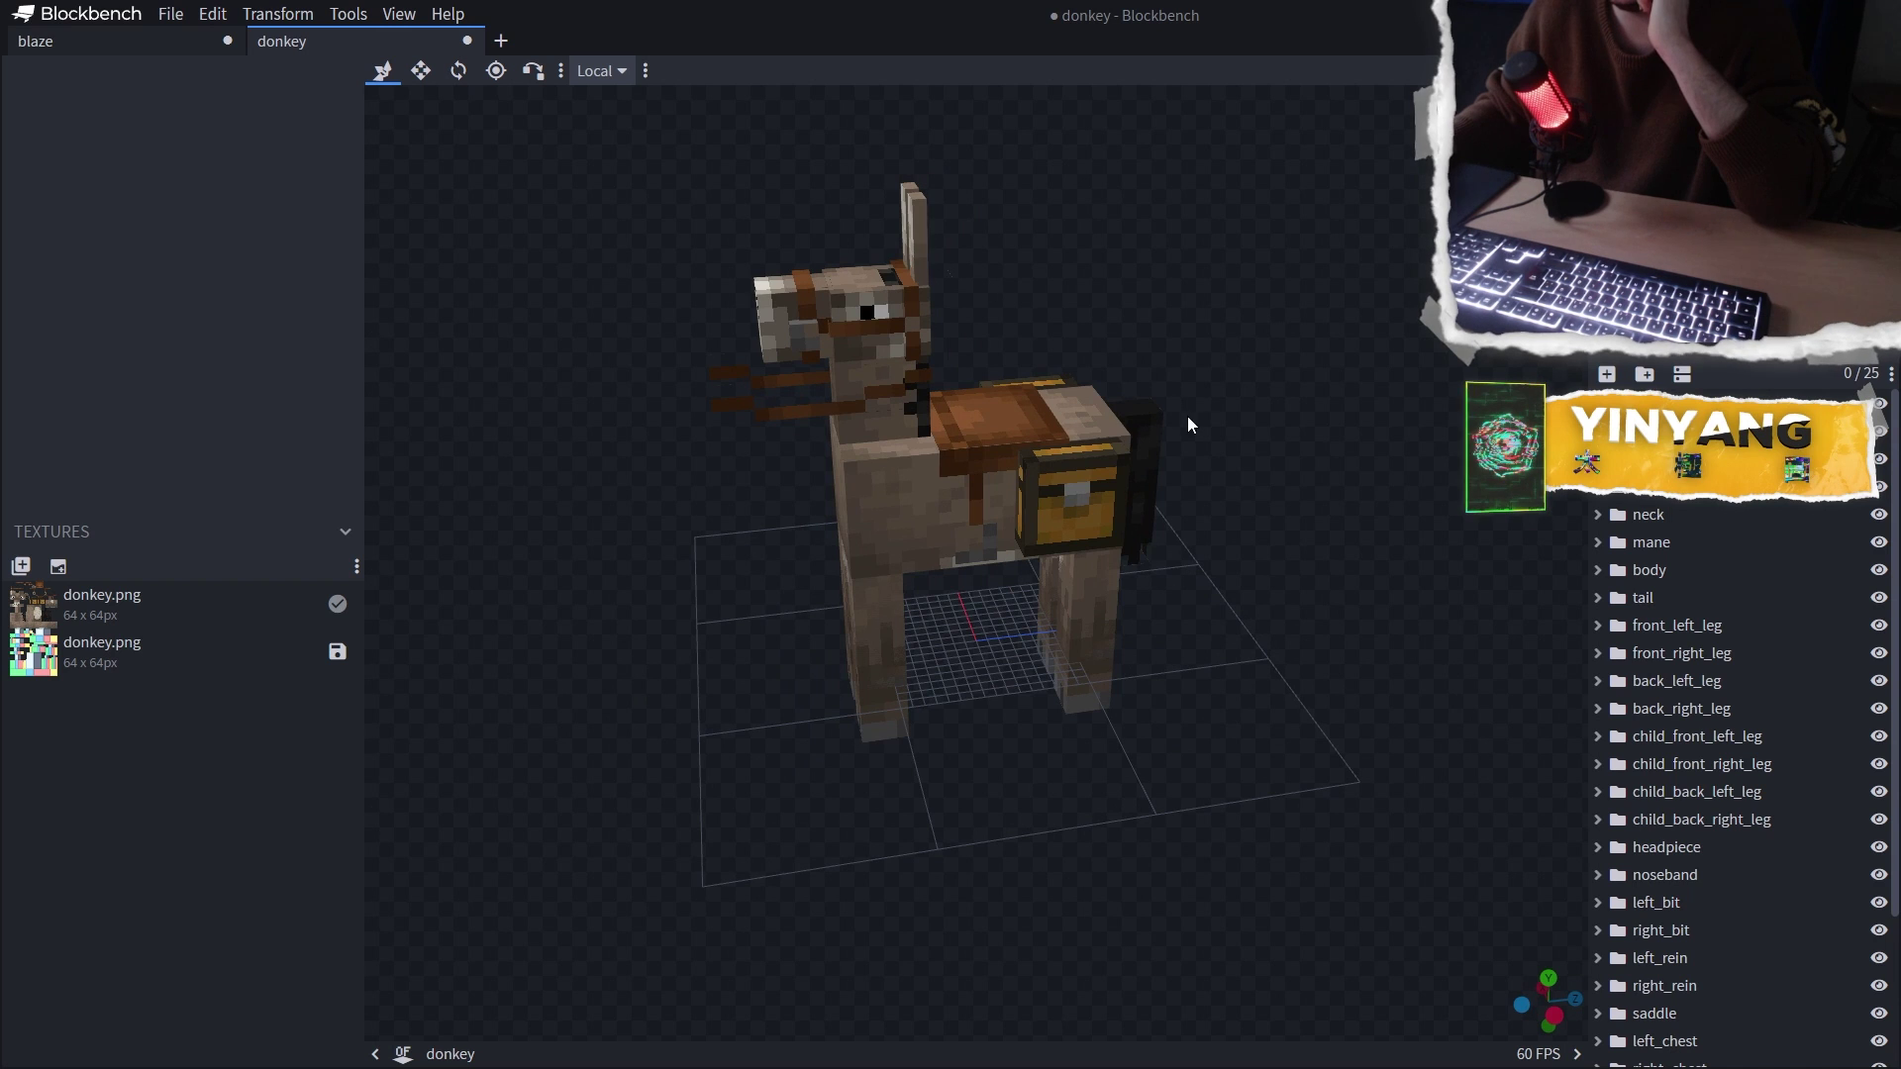
pyautogui.moveTo(1188, 423); pyautogui.dragTo(550, 309)
pyautogui.moveTo(646, 353); pyautogui.dragTo(368, 266)
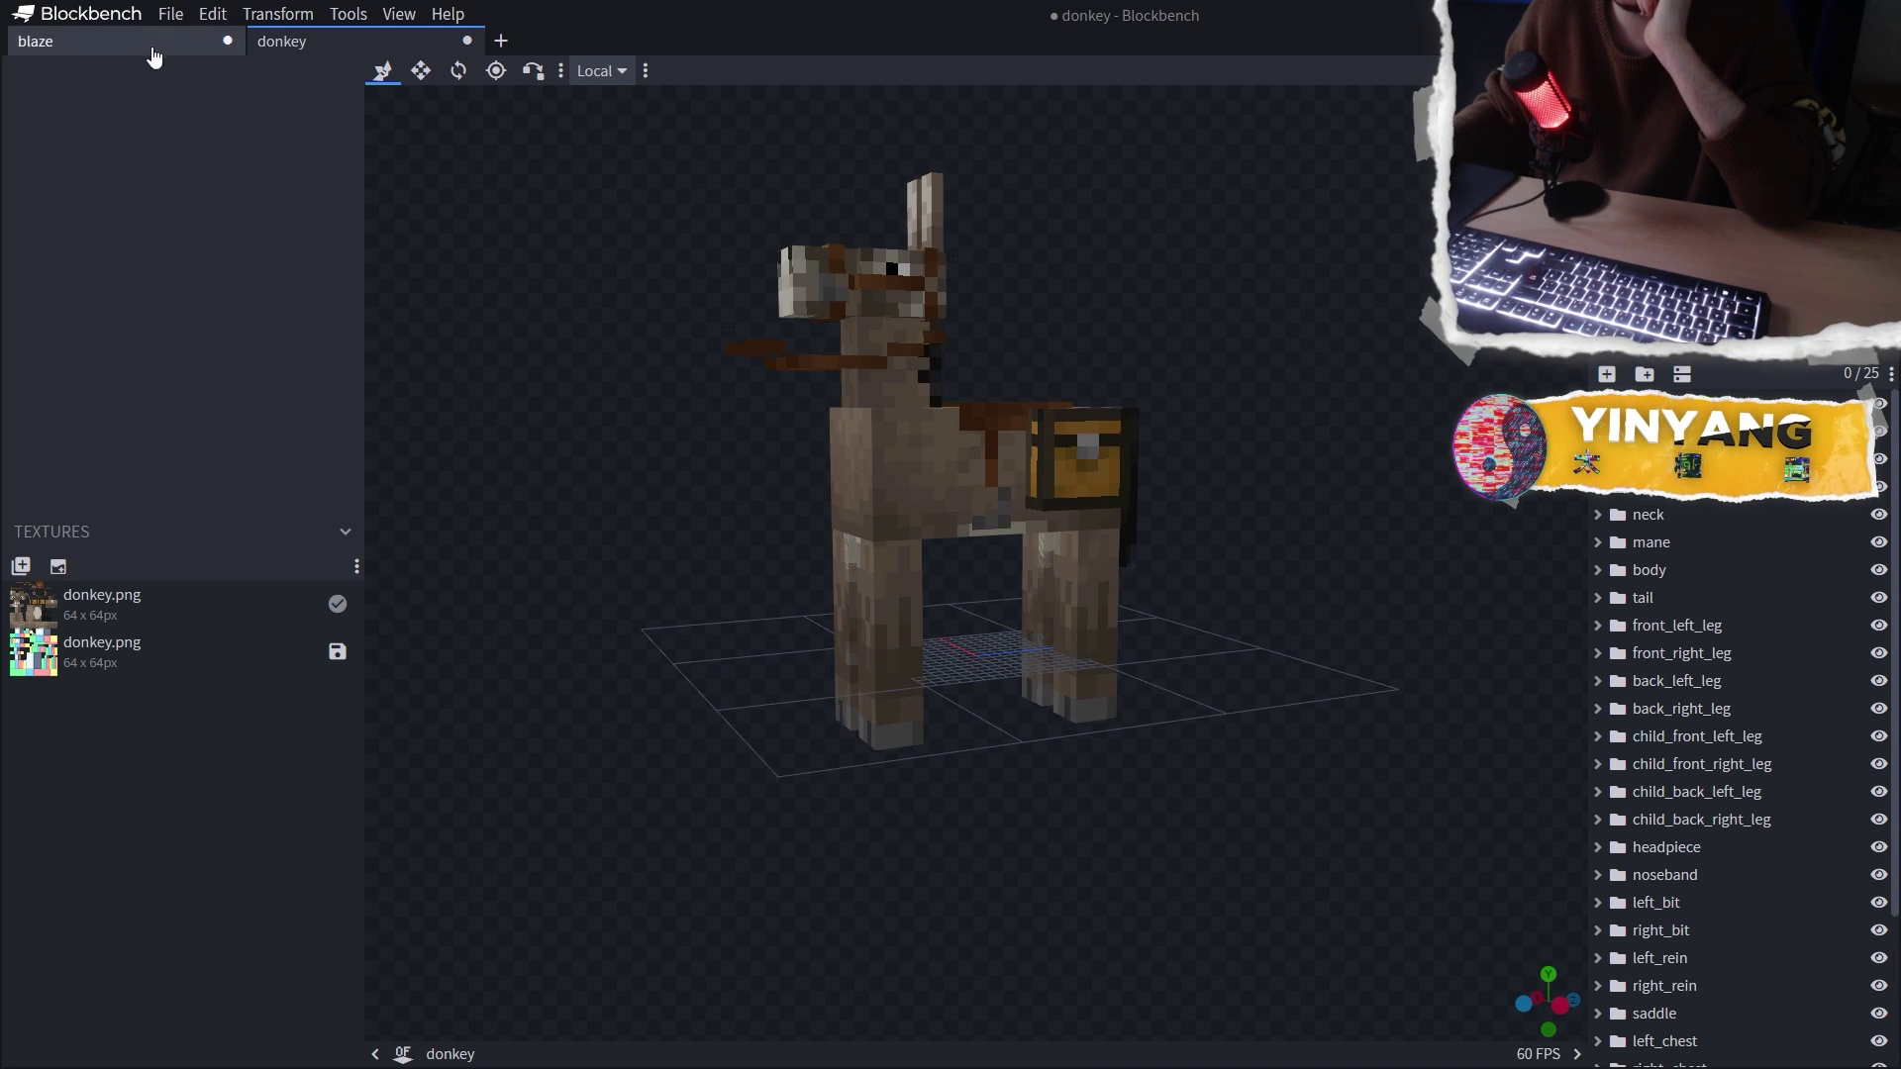
pyautogui.moveTo(153, 58); pyautogui.dragTo(899, 315)
pyautogui.click(915, 263)
pyautogui.hotkey('ctrl', 'Tab')
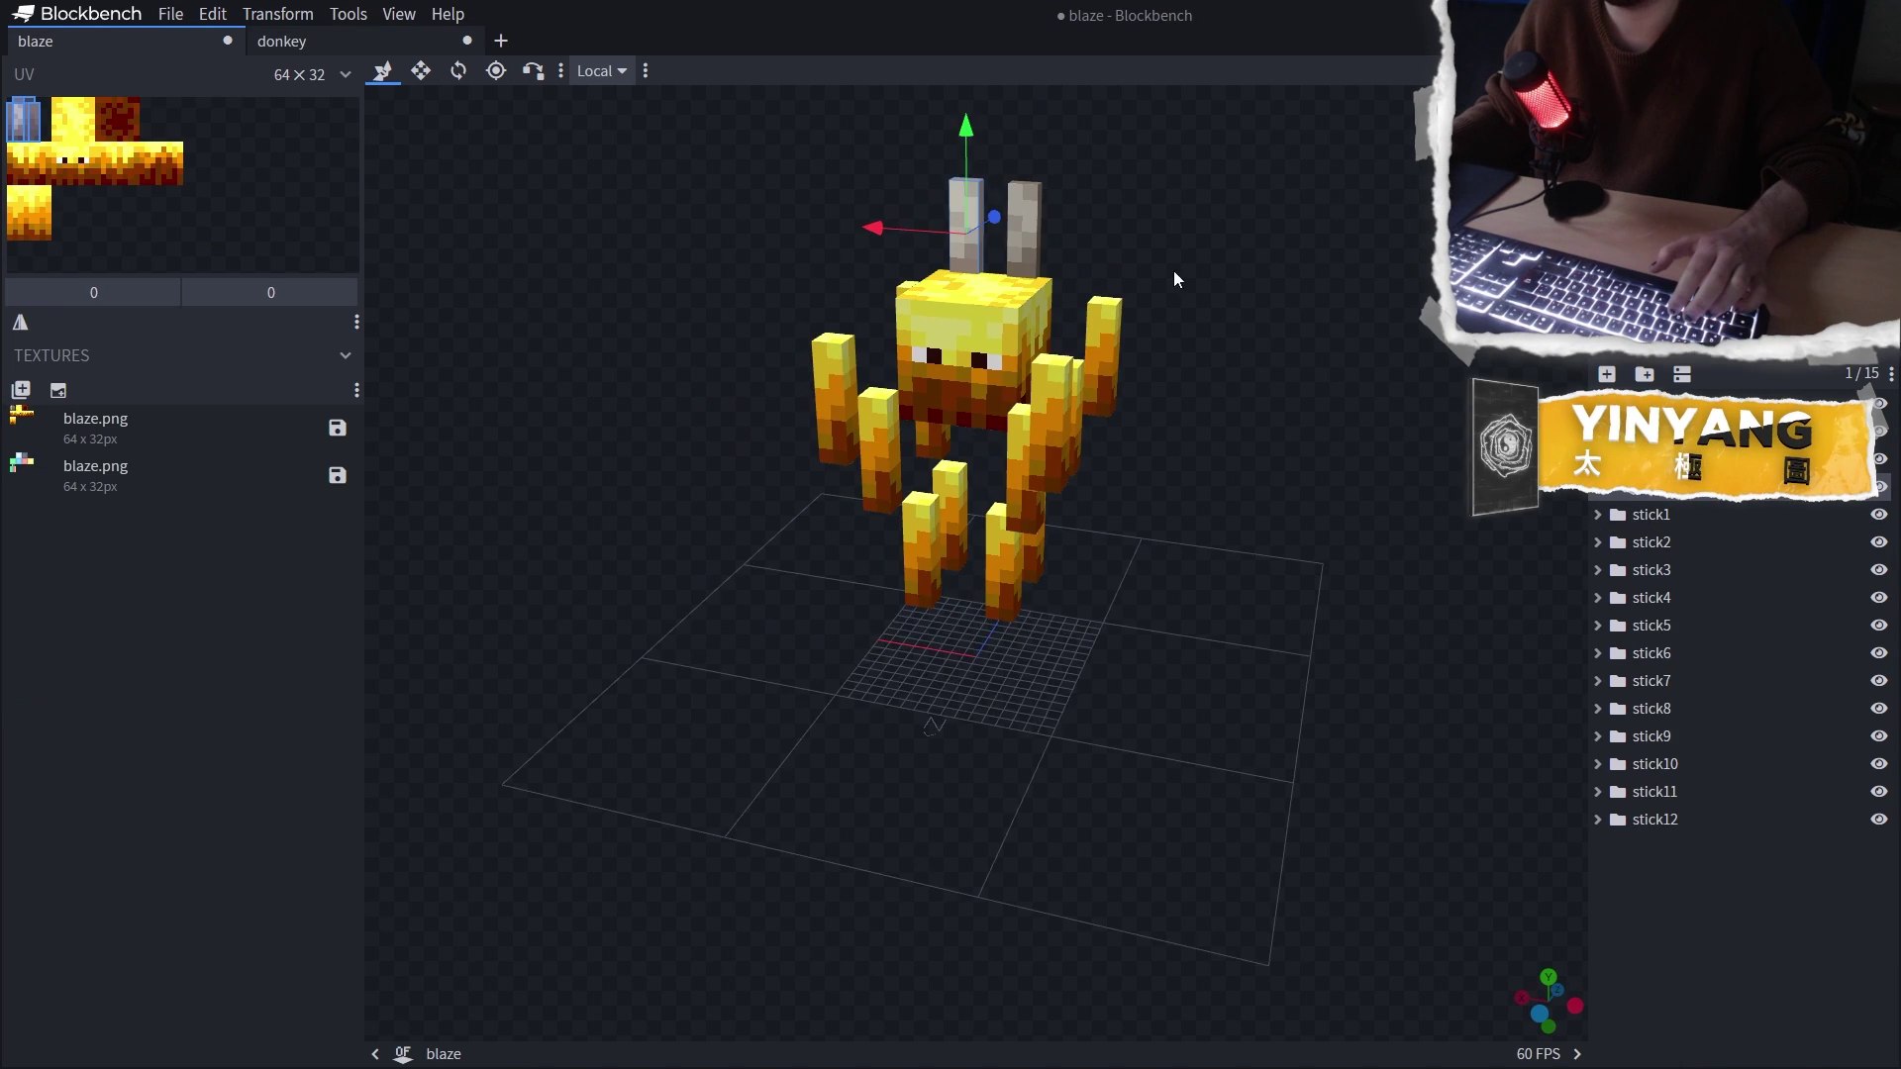
# Copy the donkey's mouth with its texture into the blaze's head group and place it on the front of the face
pyautogui.hotkey('ctrl', 'Tab')
pyautogui.press('1')
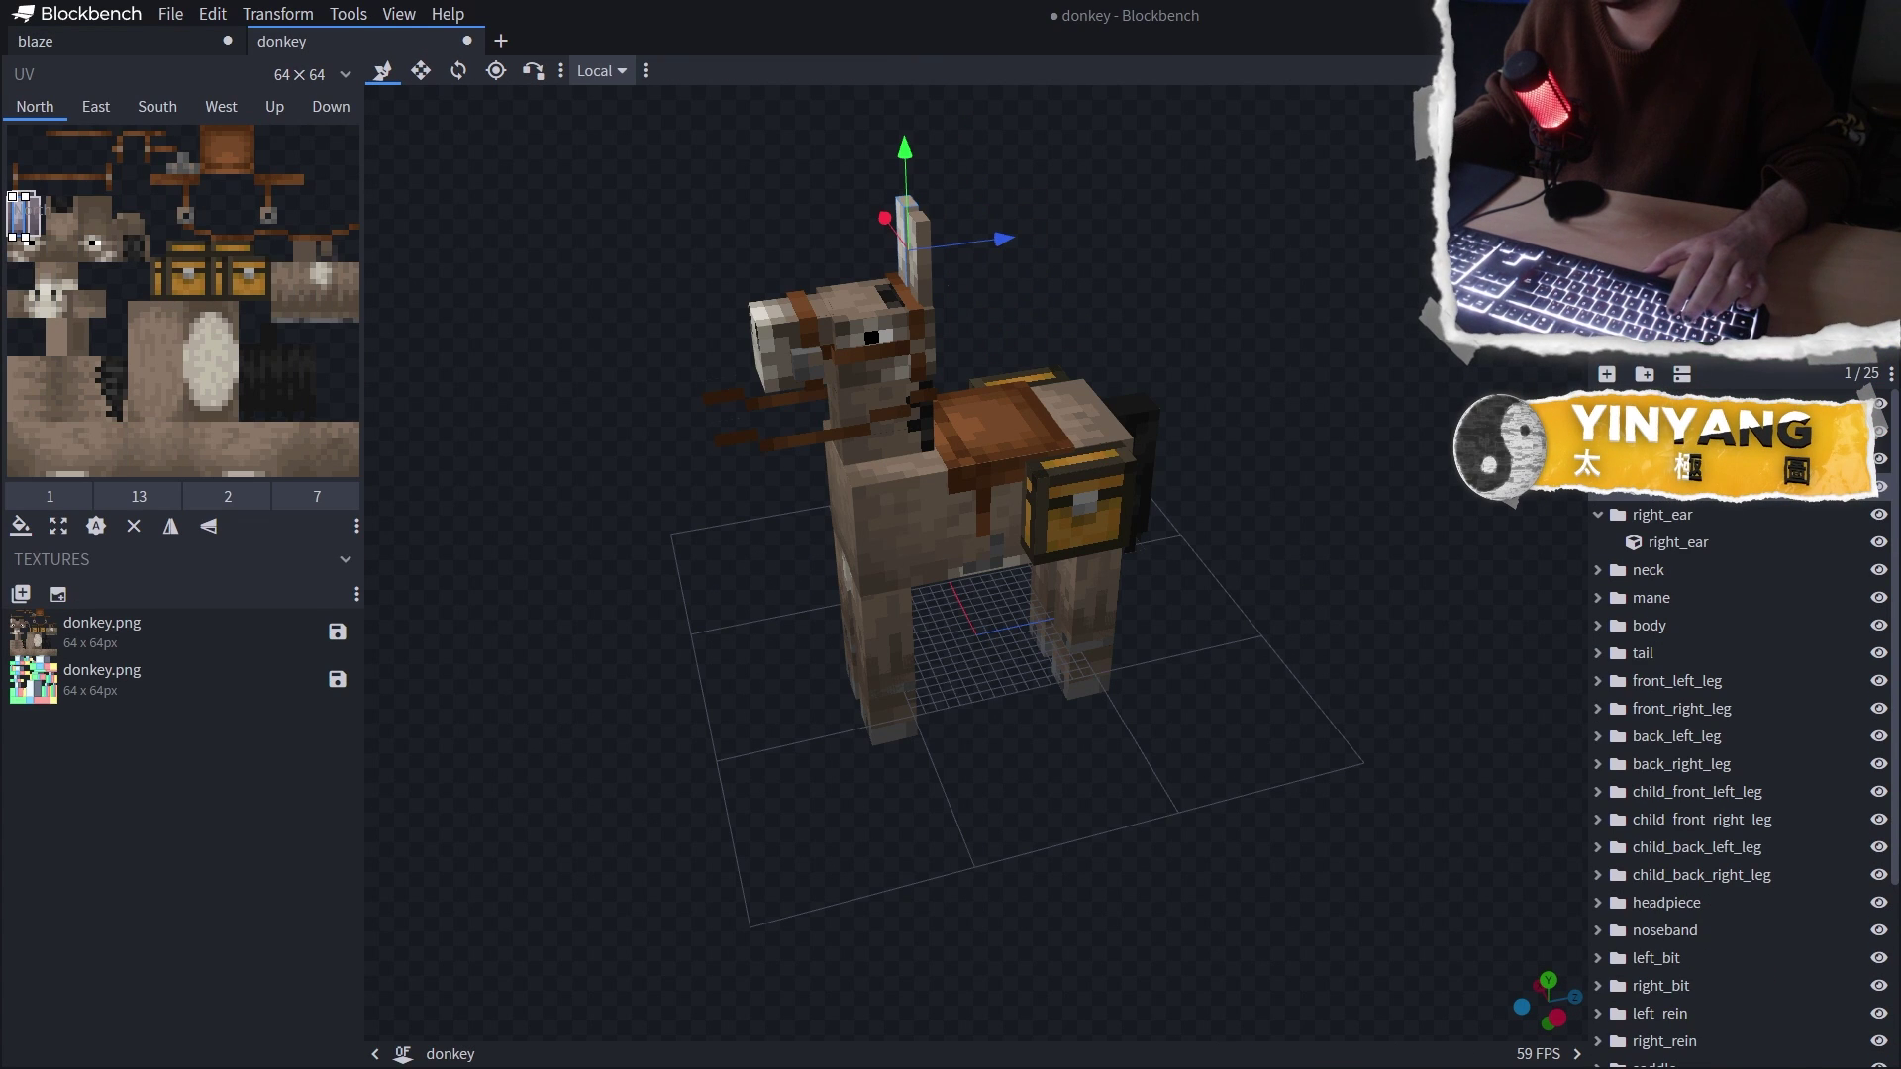
pyautogui.click(770, 330)
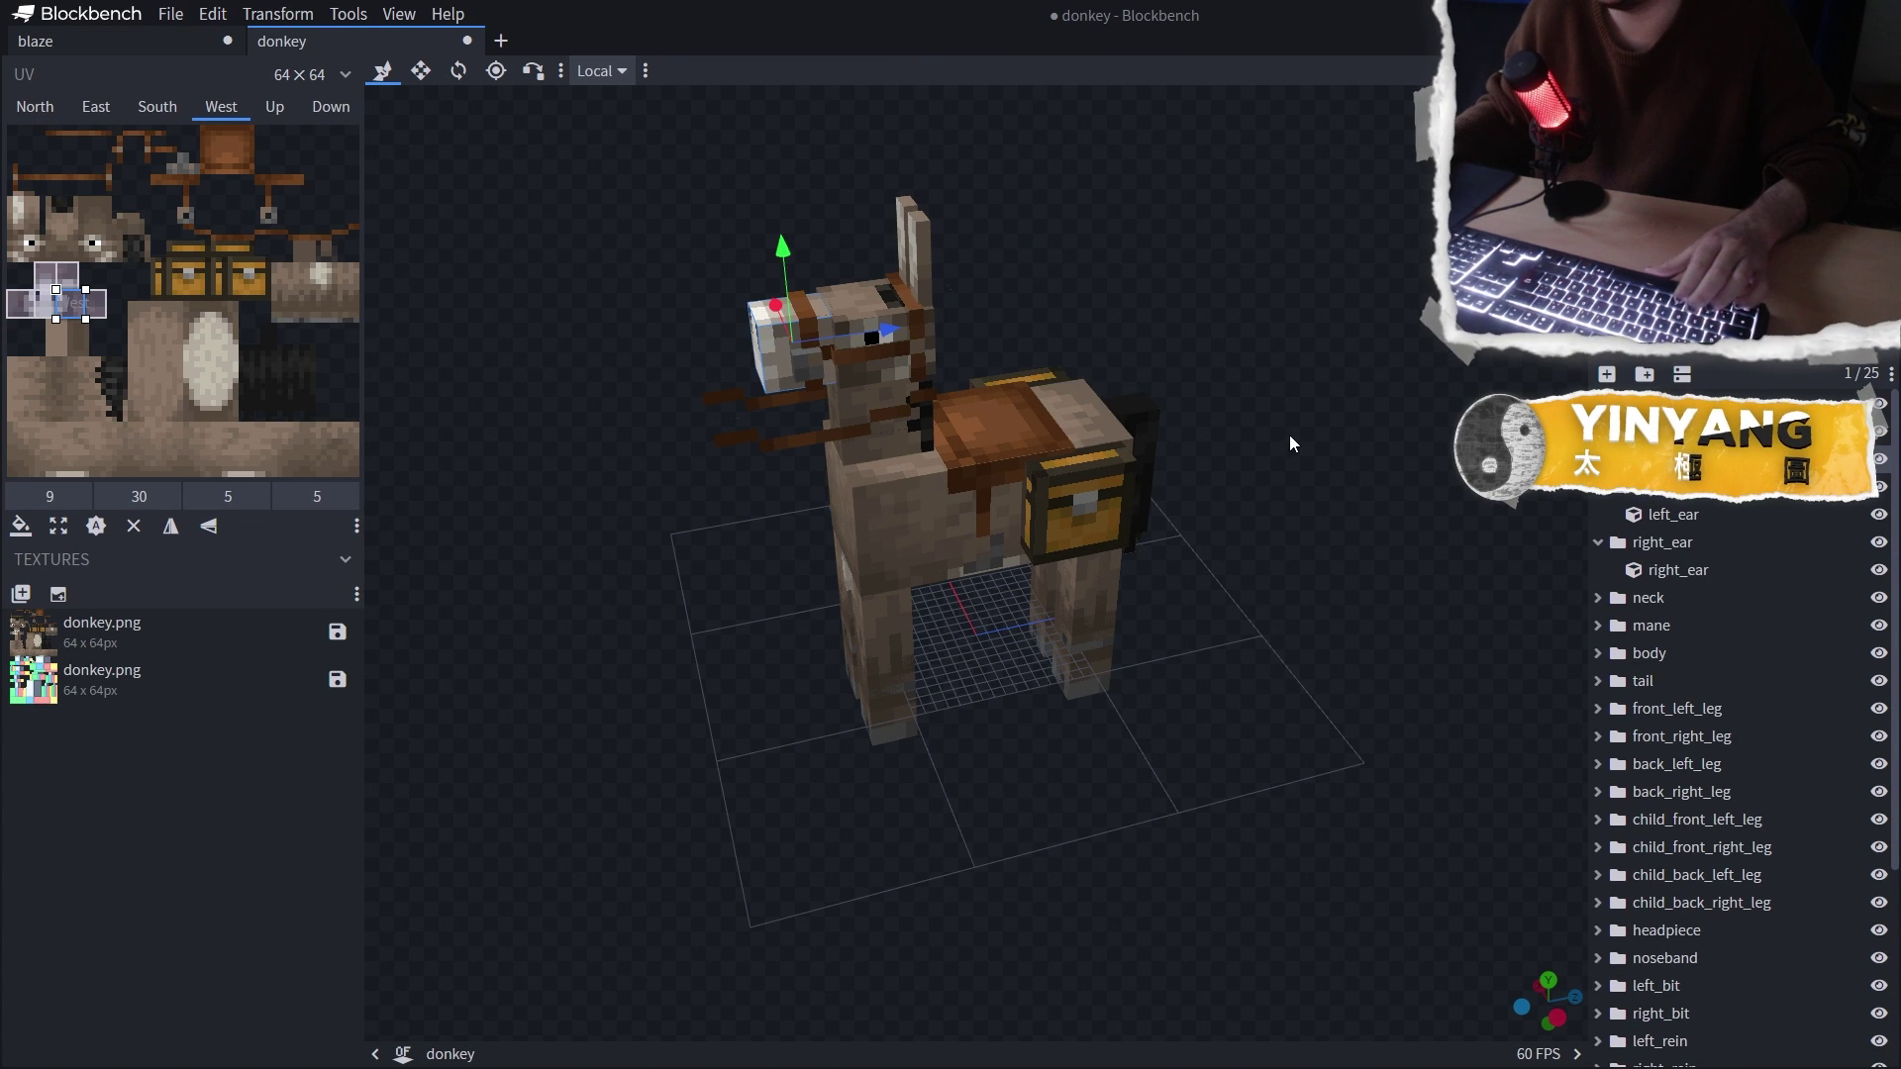
pyautogui.hotkey('ctrl', 'Tab')
pyautogui.hotkey('ctrl', 'v')
pyautogui.moveTo(386, 188)
pyautogui.mouseDown()
pyautogui.moveTo(582, 347)
pyautogui.moveTo(988, 264)
pyautogui.moveTo(1107, 288)
pyautogui.moveTo(808, 365)
pyautogui.moveTo(729, 360)
pyautogui.moveTo(930, 366)
pyautogui.moveTo(650, 355)
pyautogui.mouseUp()
pyautogui.press('Tab')
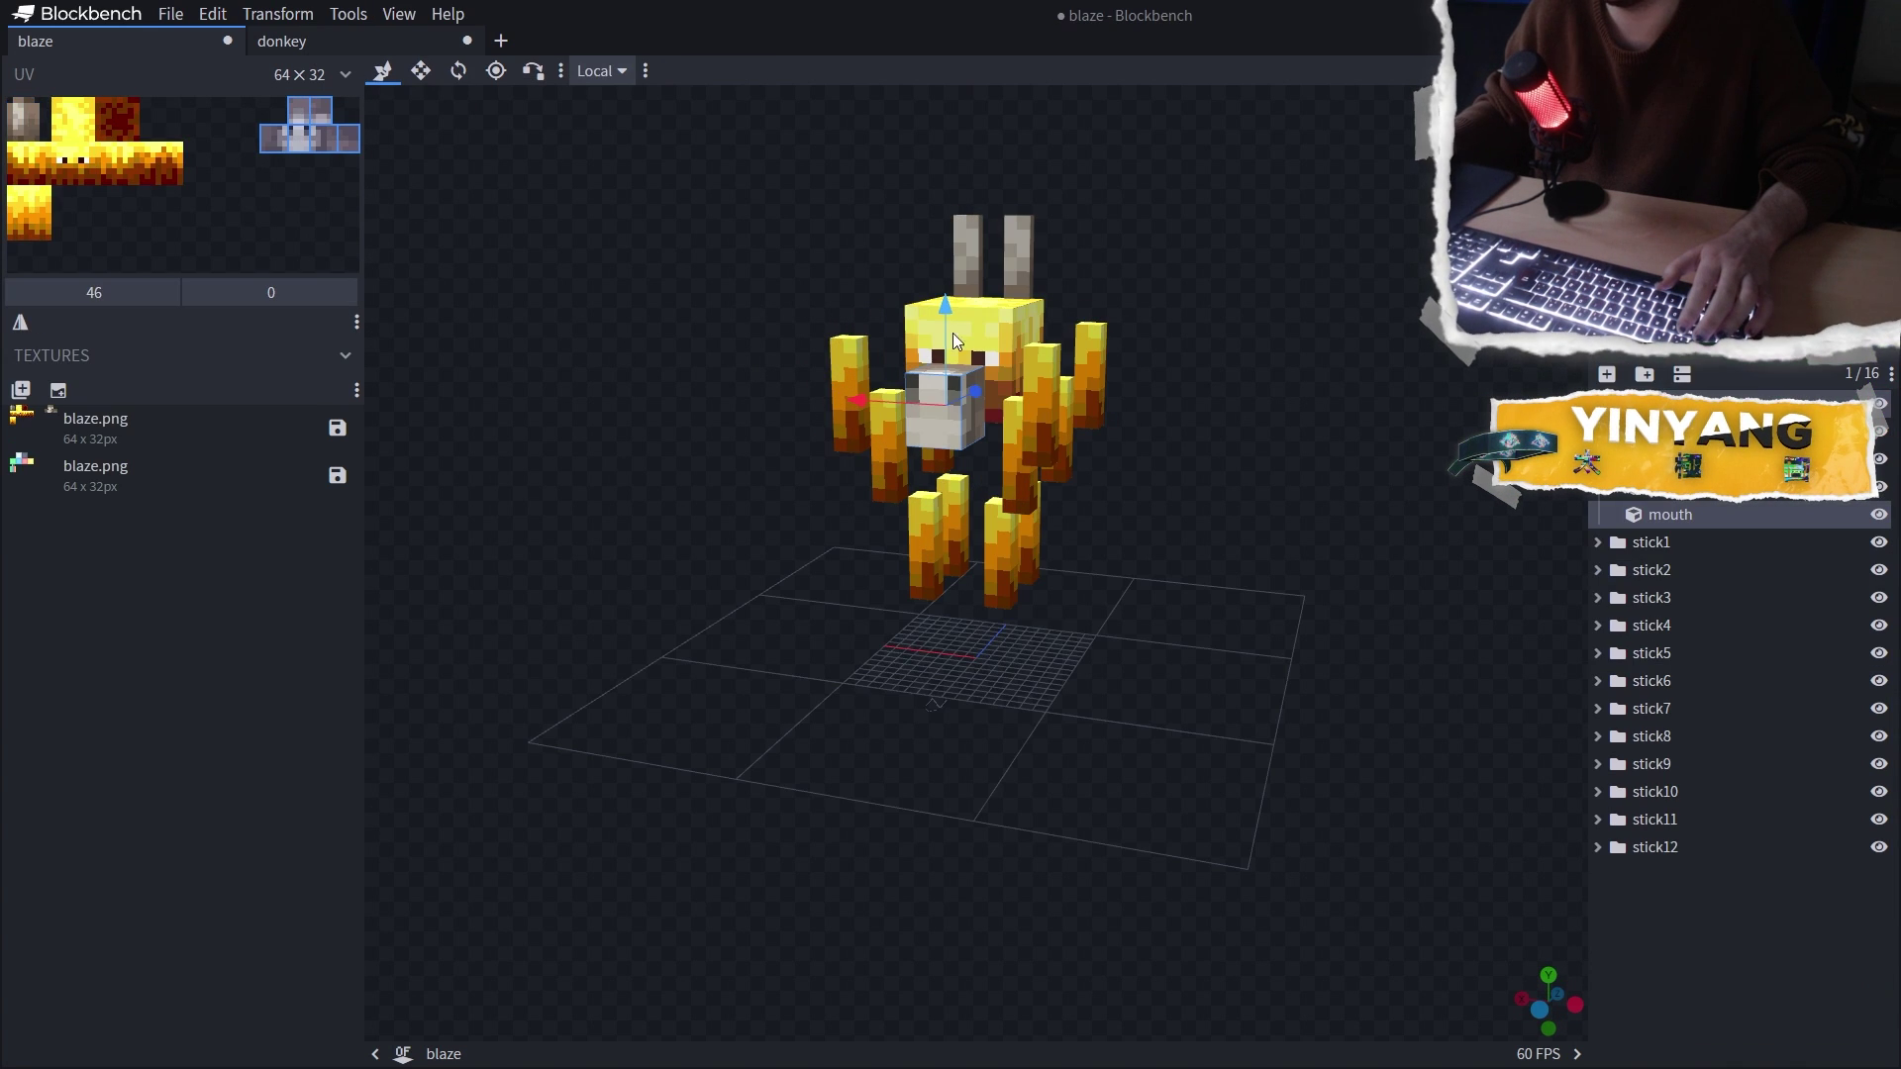
pyautogui.moveTo(1053, 344); pyautogui.dragTo(1085, 347)
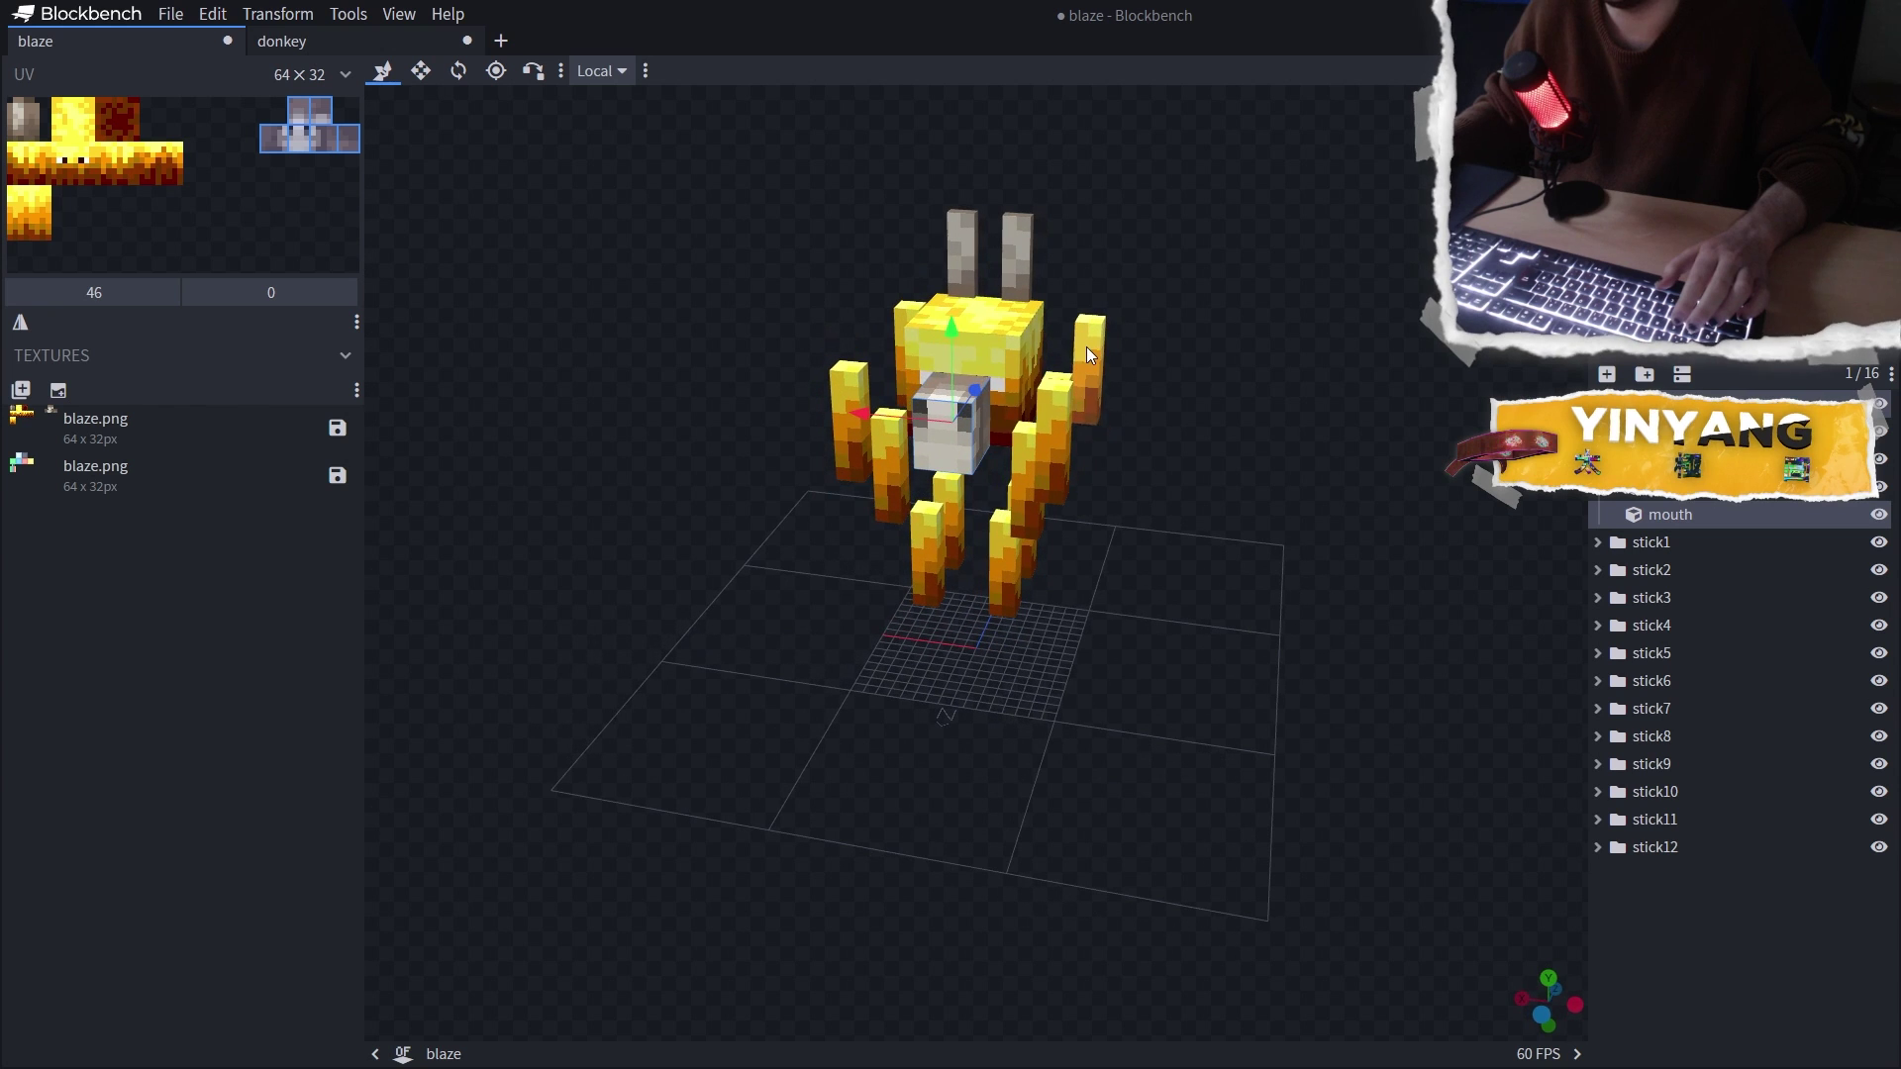
# Copy the donkey's tail to the back of the blaze's head and give it the donkey's dark tail texture
pyautogui.scroll(2, 71, 157)
pyautogui.scroll(3, 74, 164)
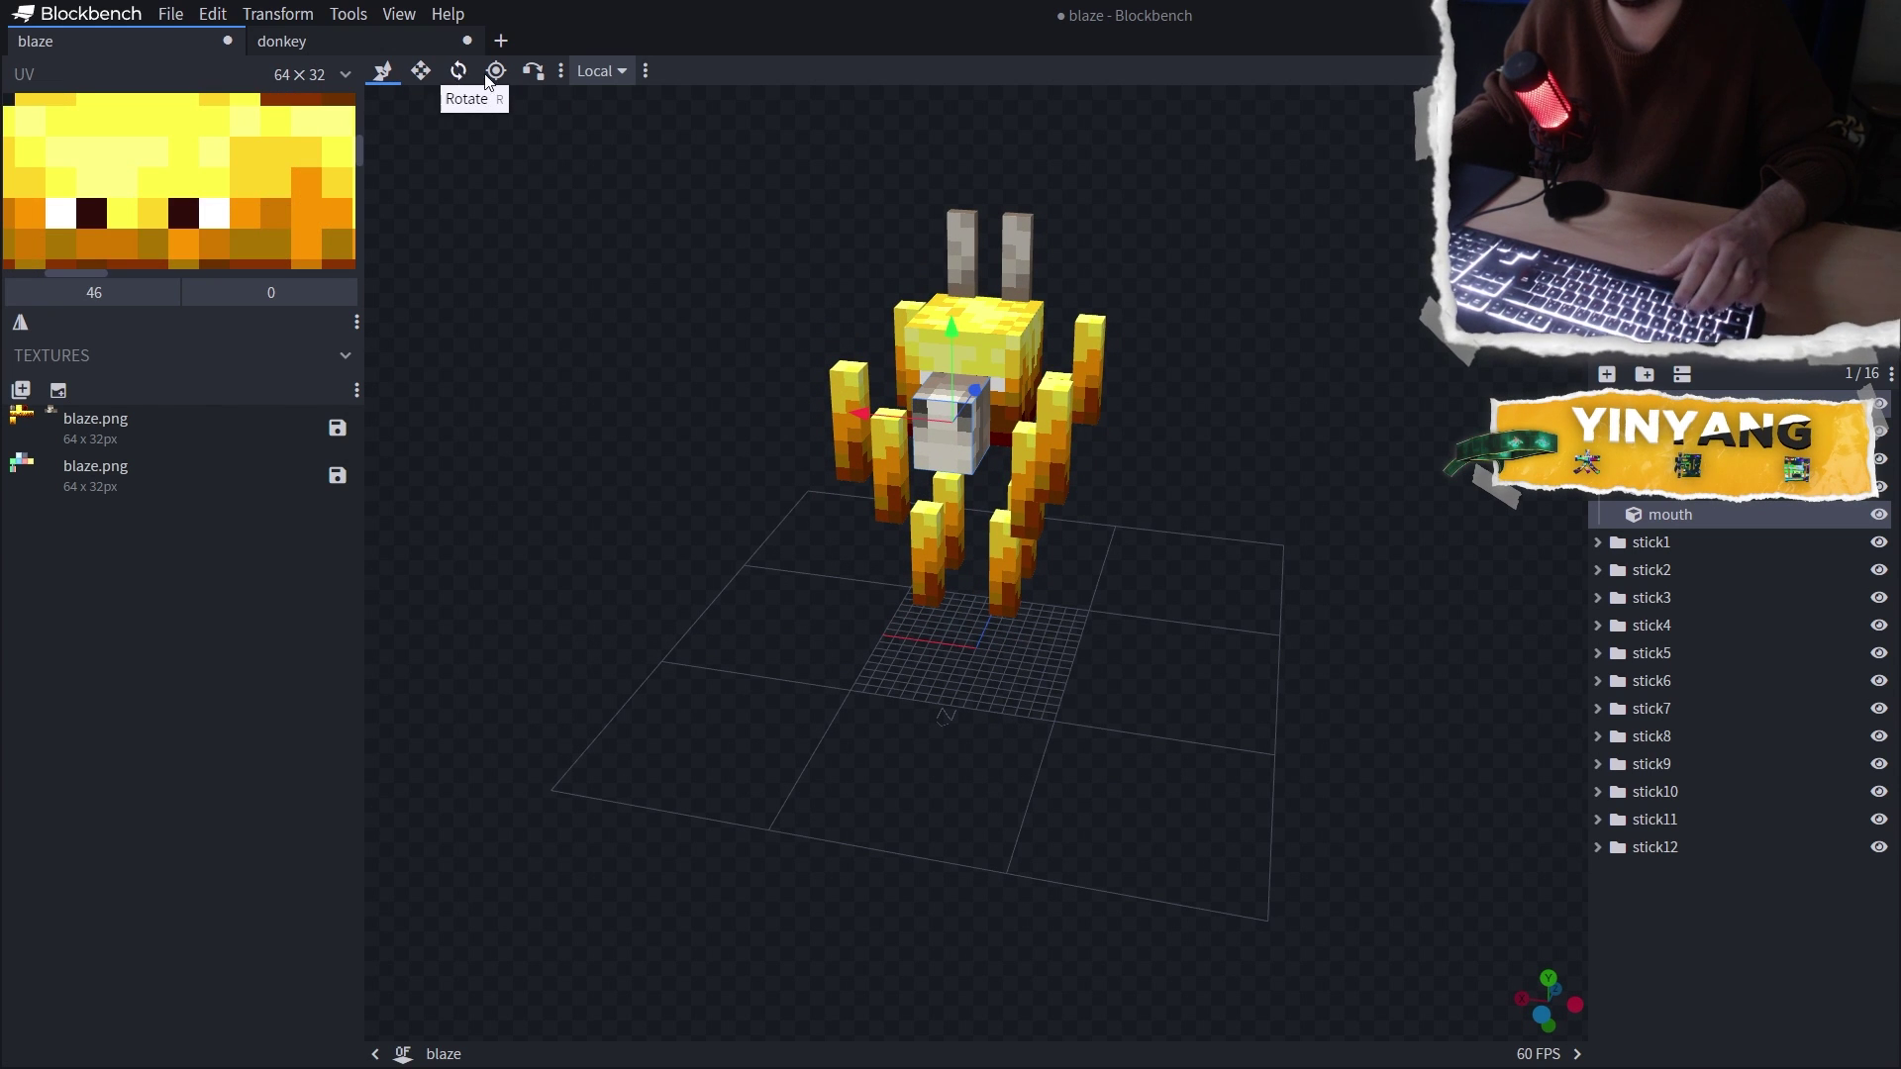
pyautogui.press('Tab')
pyautogui.moveTo(655, 311); pyautogui.dragTo(1441, 376)
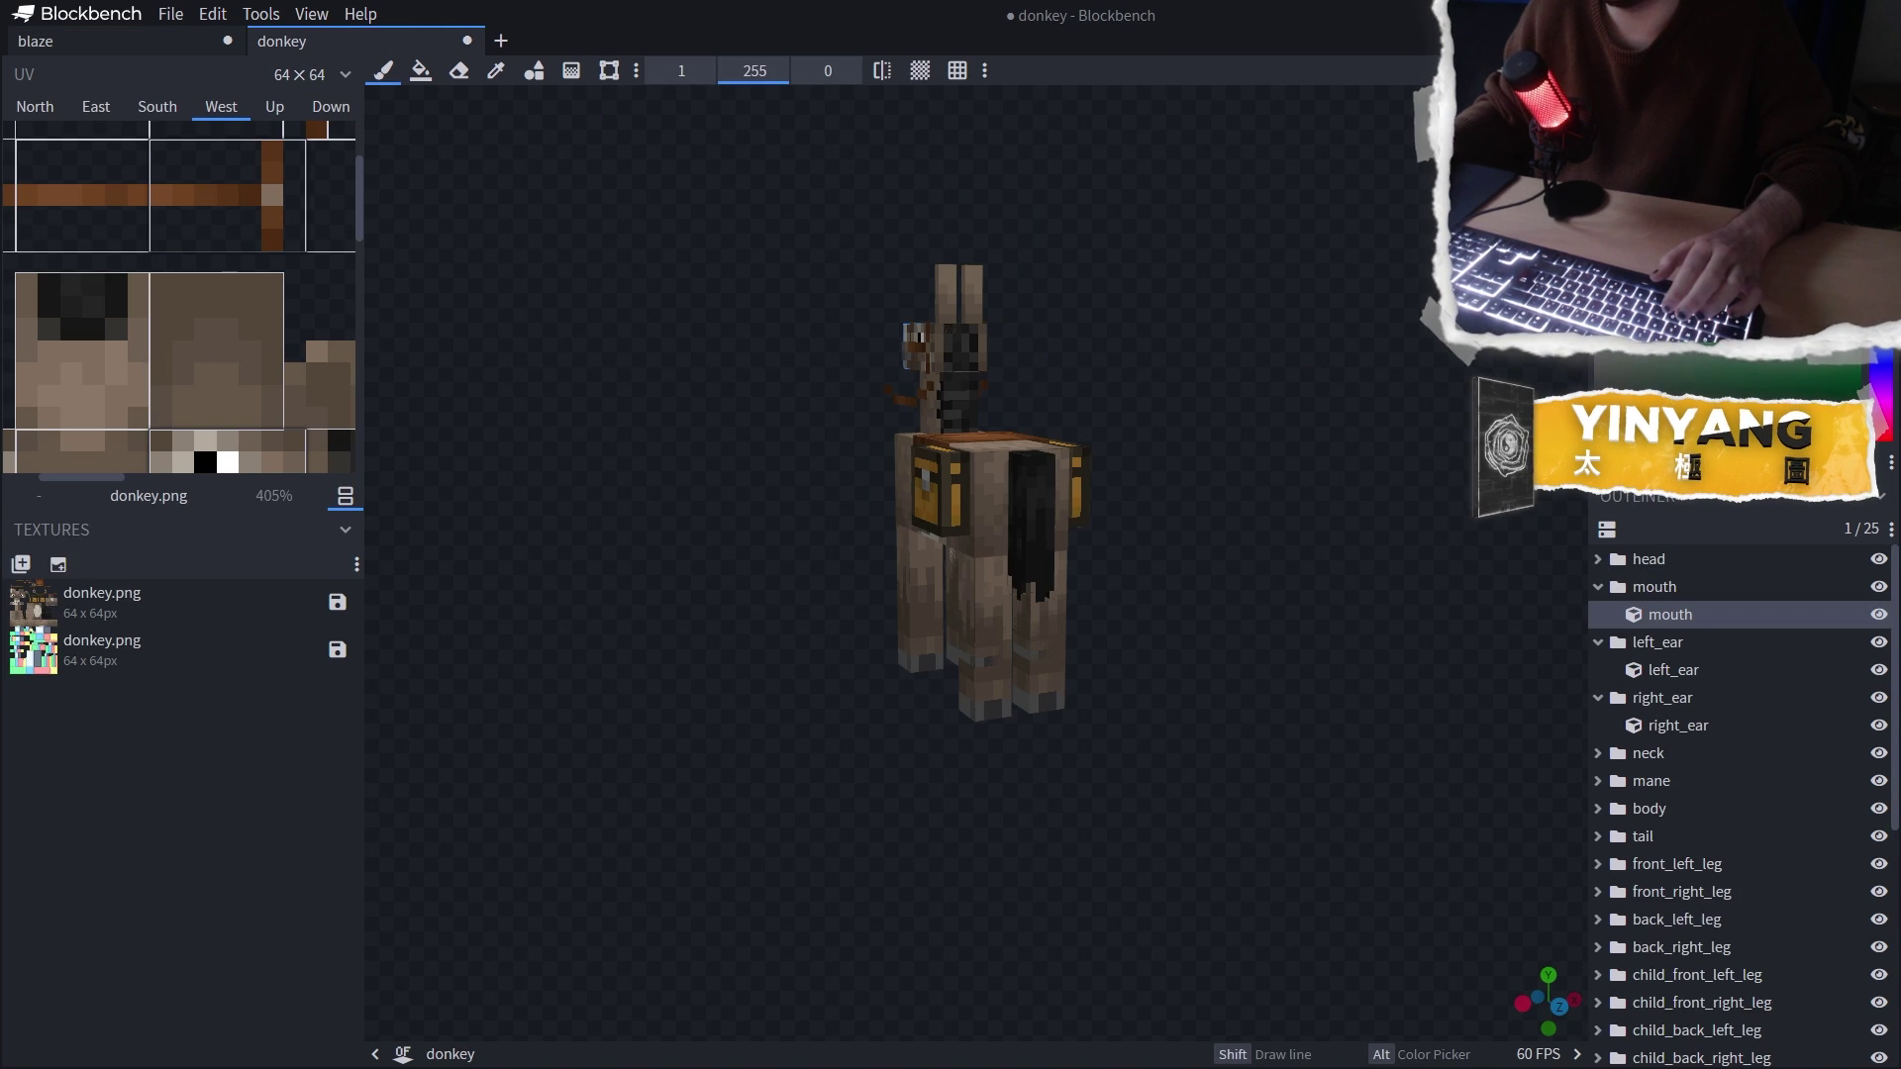
pyautogui.click(1806, 14)
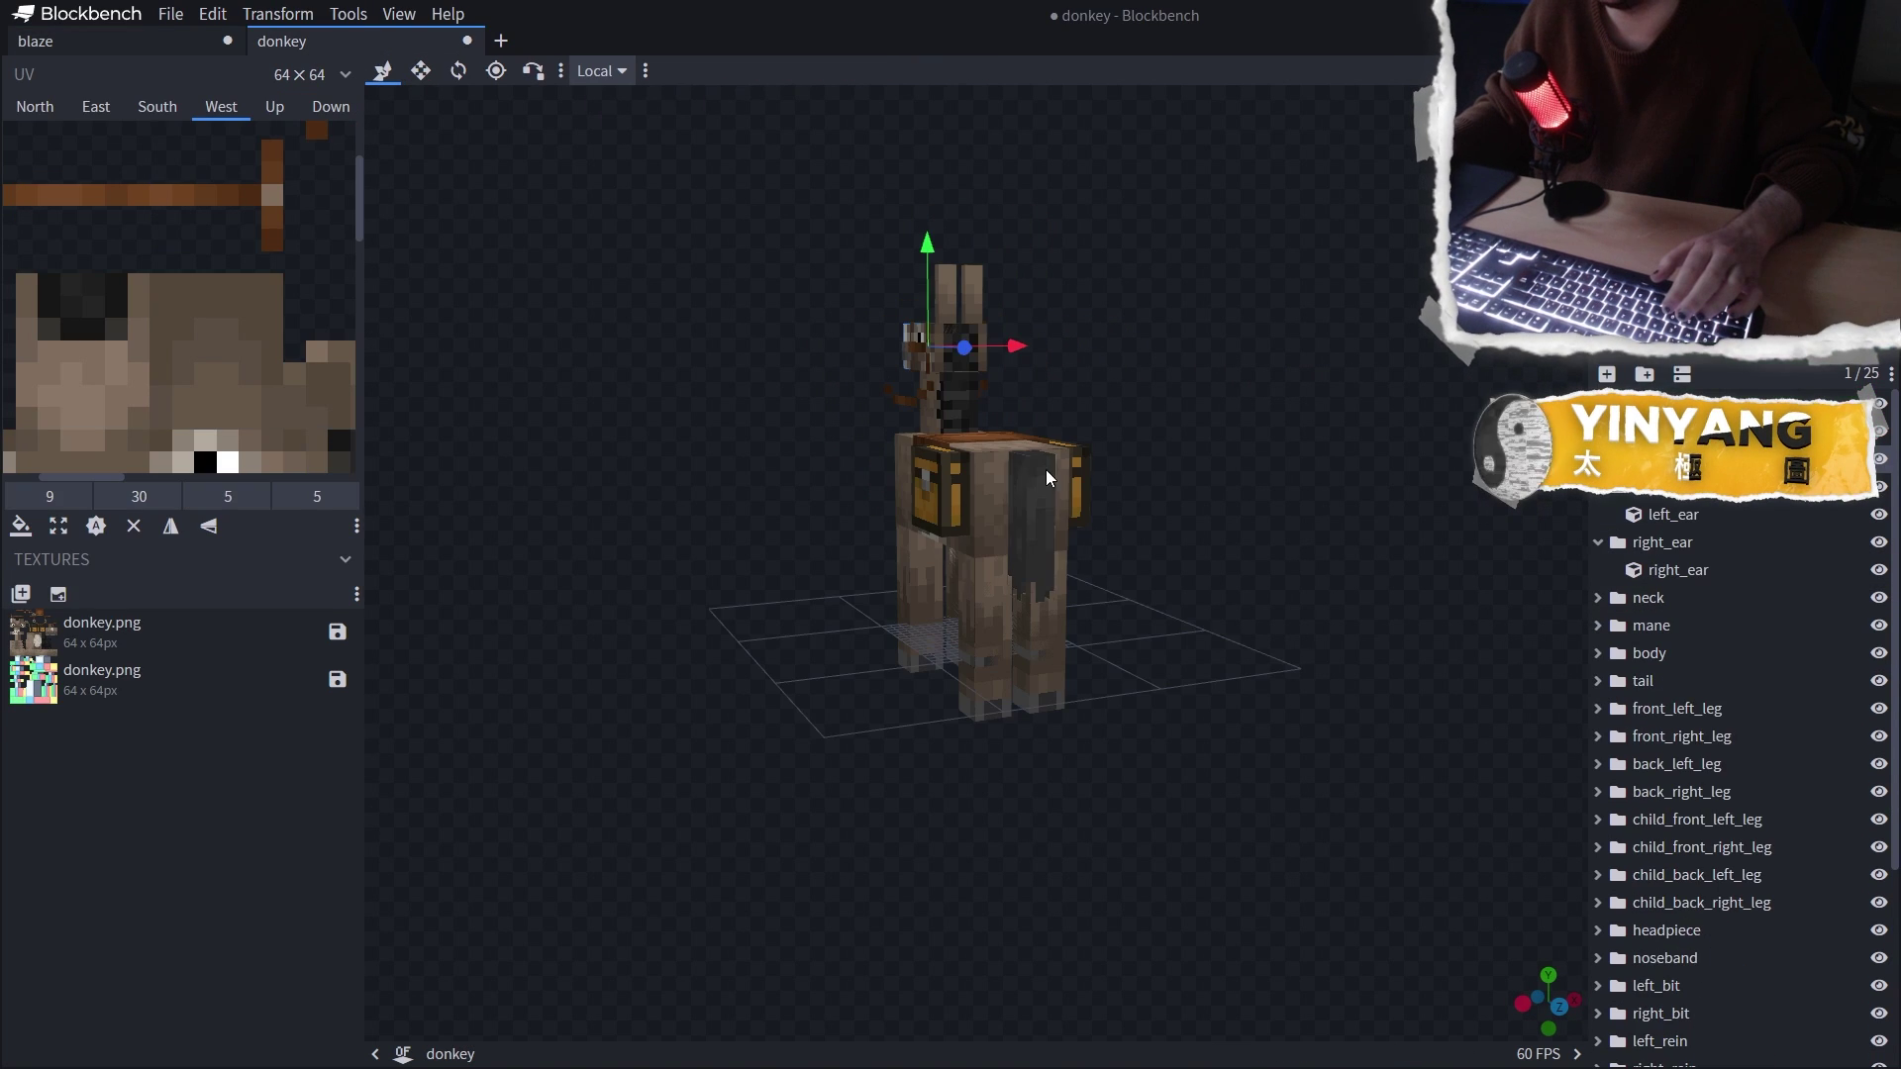
pyautogui.moveTo(1089, 471); pyautogui.dragTo(1257, 467)
pyautogui.hotkey('ctrl', 'Tab')
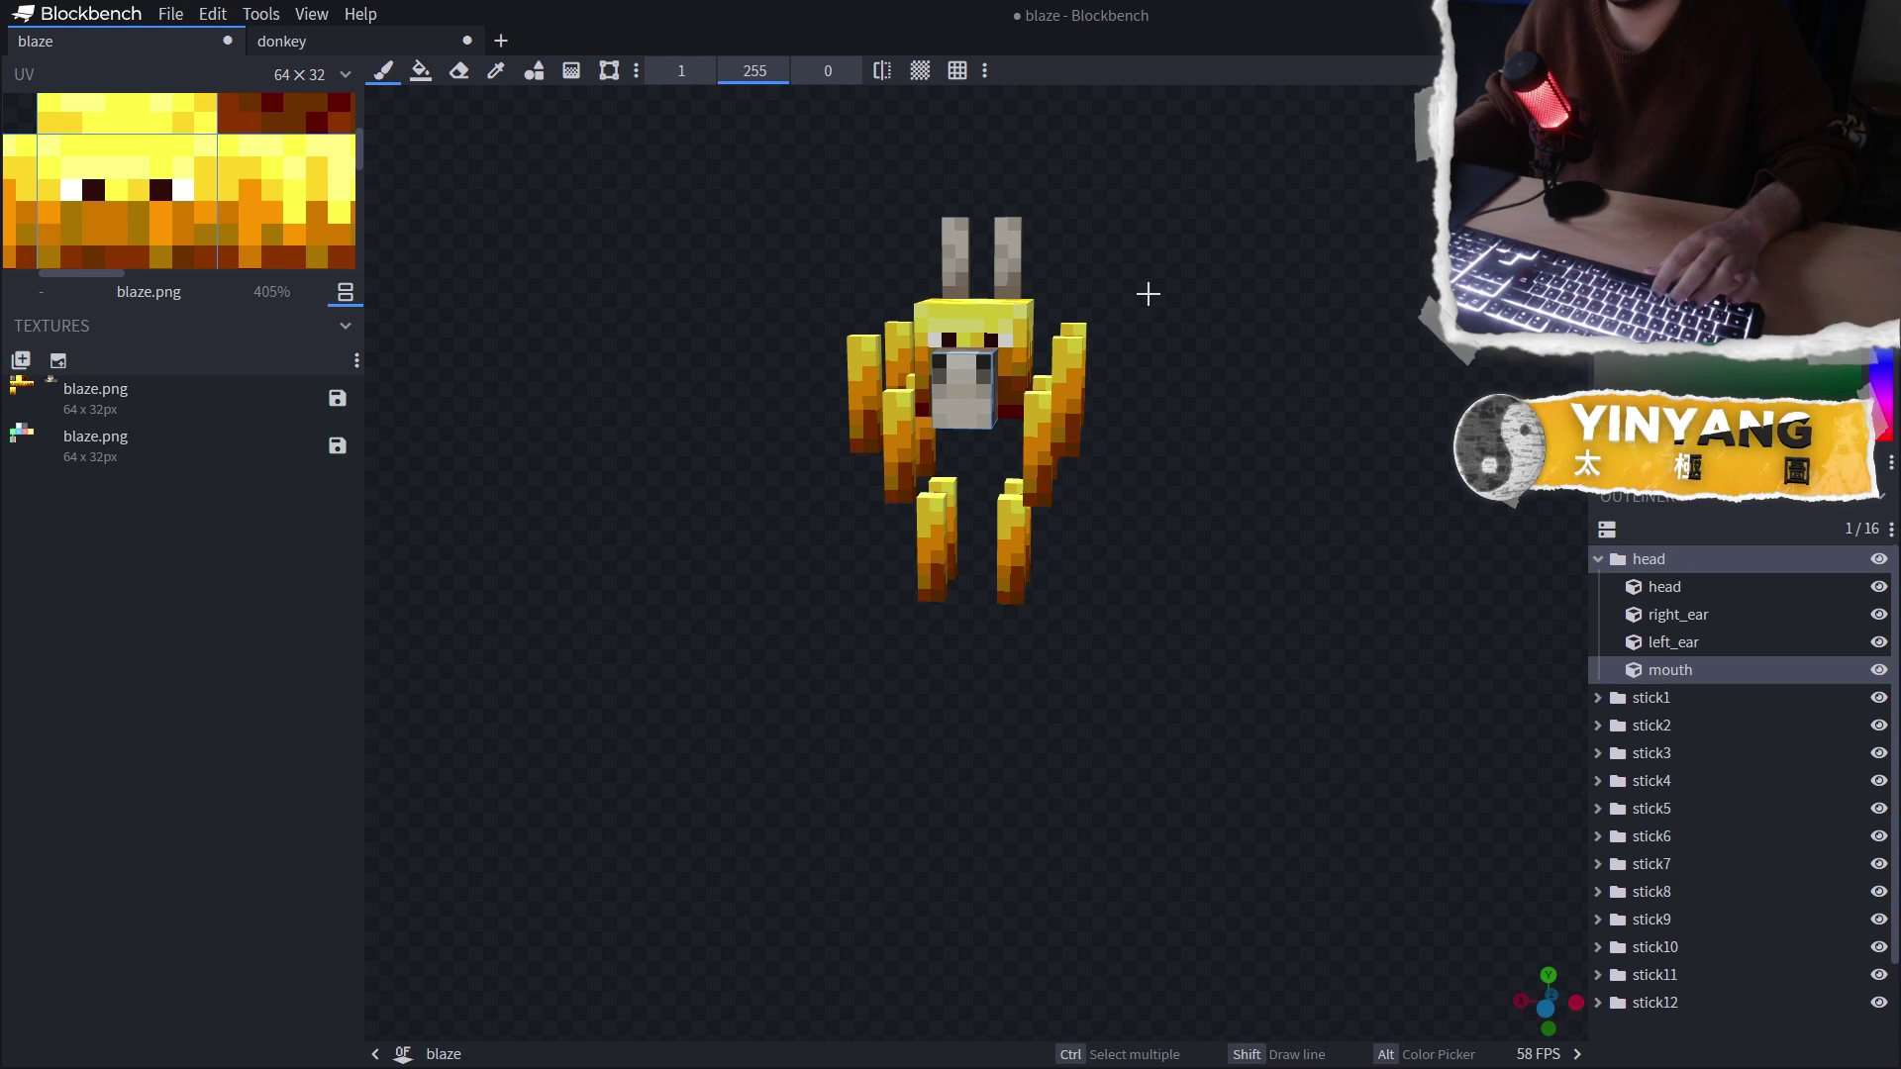
pyautogui.moveTo(1148, 294); pyautogui.dragTo(843, 293)
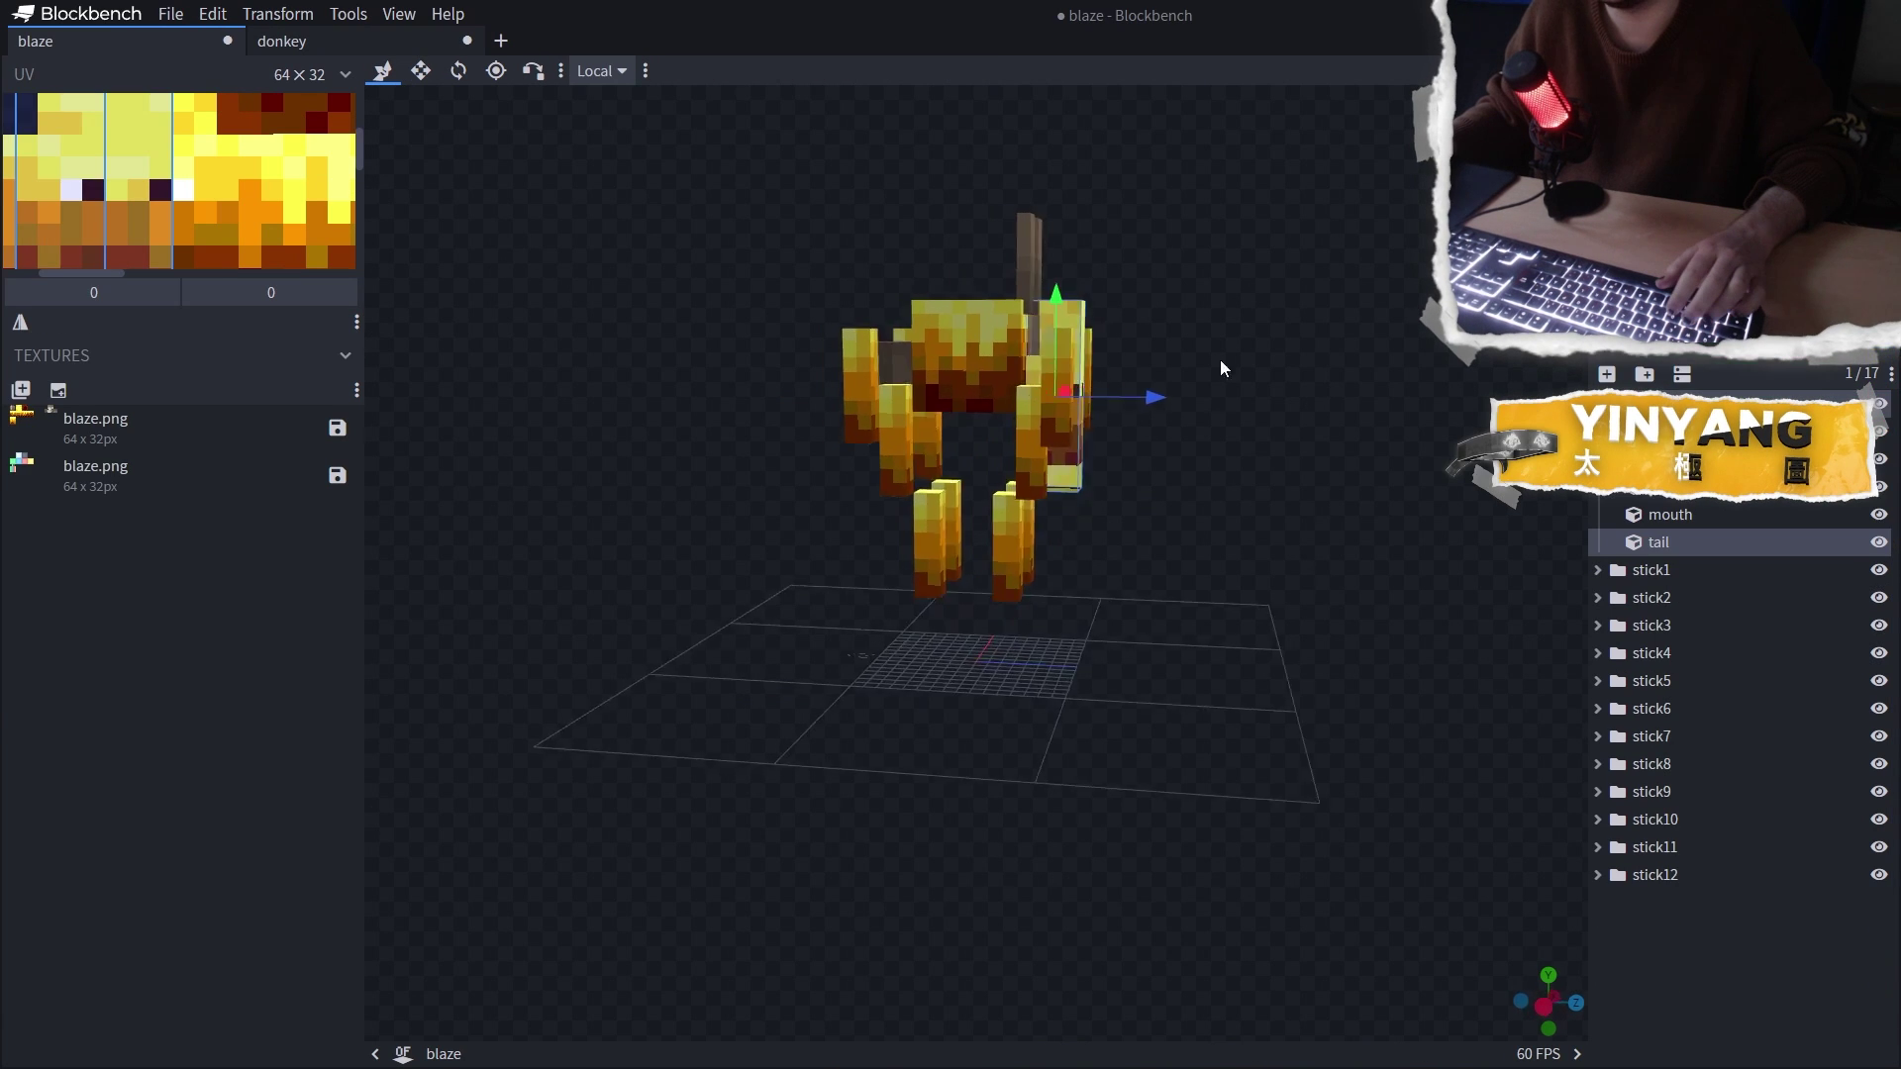
pyautogui.moveTo(1220, 360); pyautogui.dragTo(1228, 383)
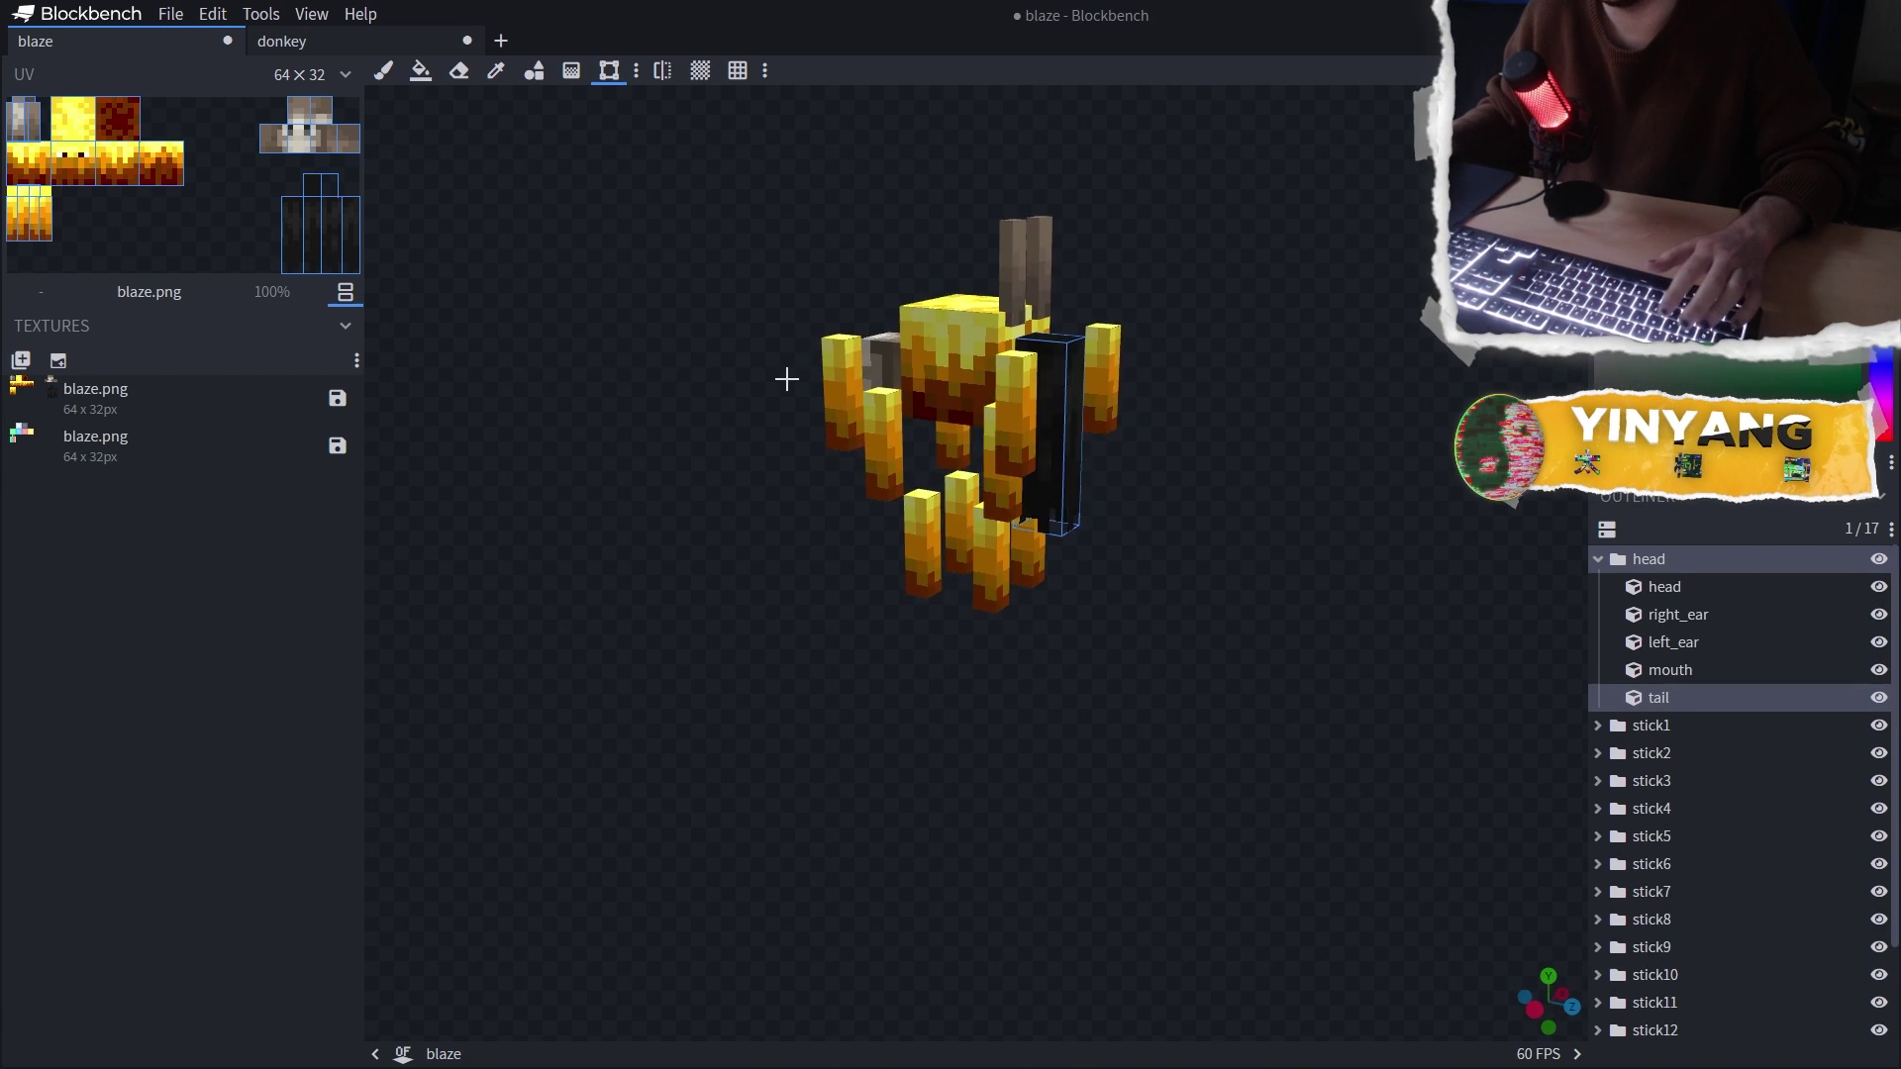
pyautogui.moveTo(785, 381)
pyautogui.mouseDown()
pyautogui.moveTo(1035, 388)
pyautogui.moveTo(776, 377)
pyautogui.moveTo(1070, 324)
pyautogui.moveTo(739, 394)
pyautogui.moveTo(951, 408)
pyautogui.moveTo(755, 315)
pyautogui.moveTo(577, 322)
pyautogui.mouseUp()
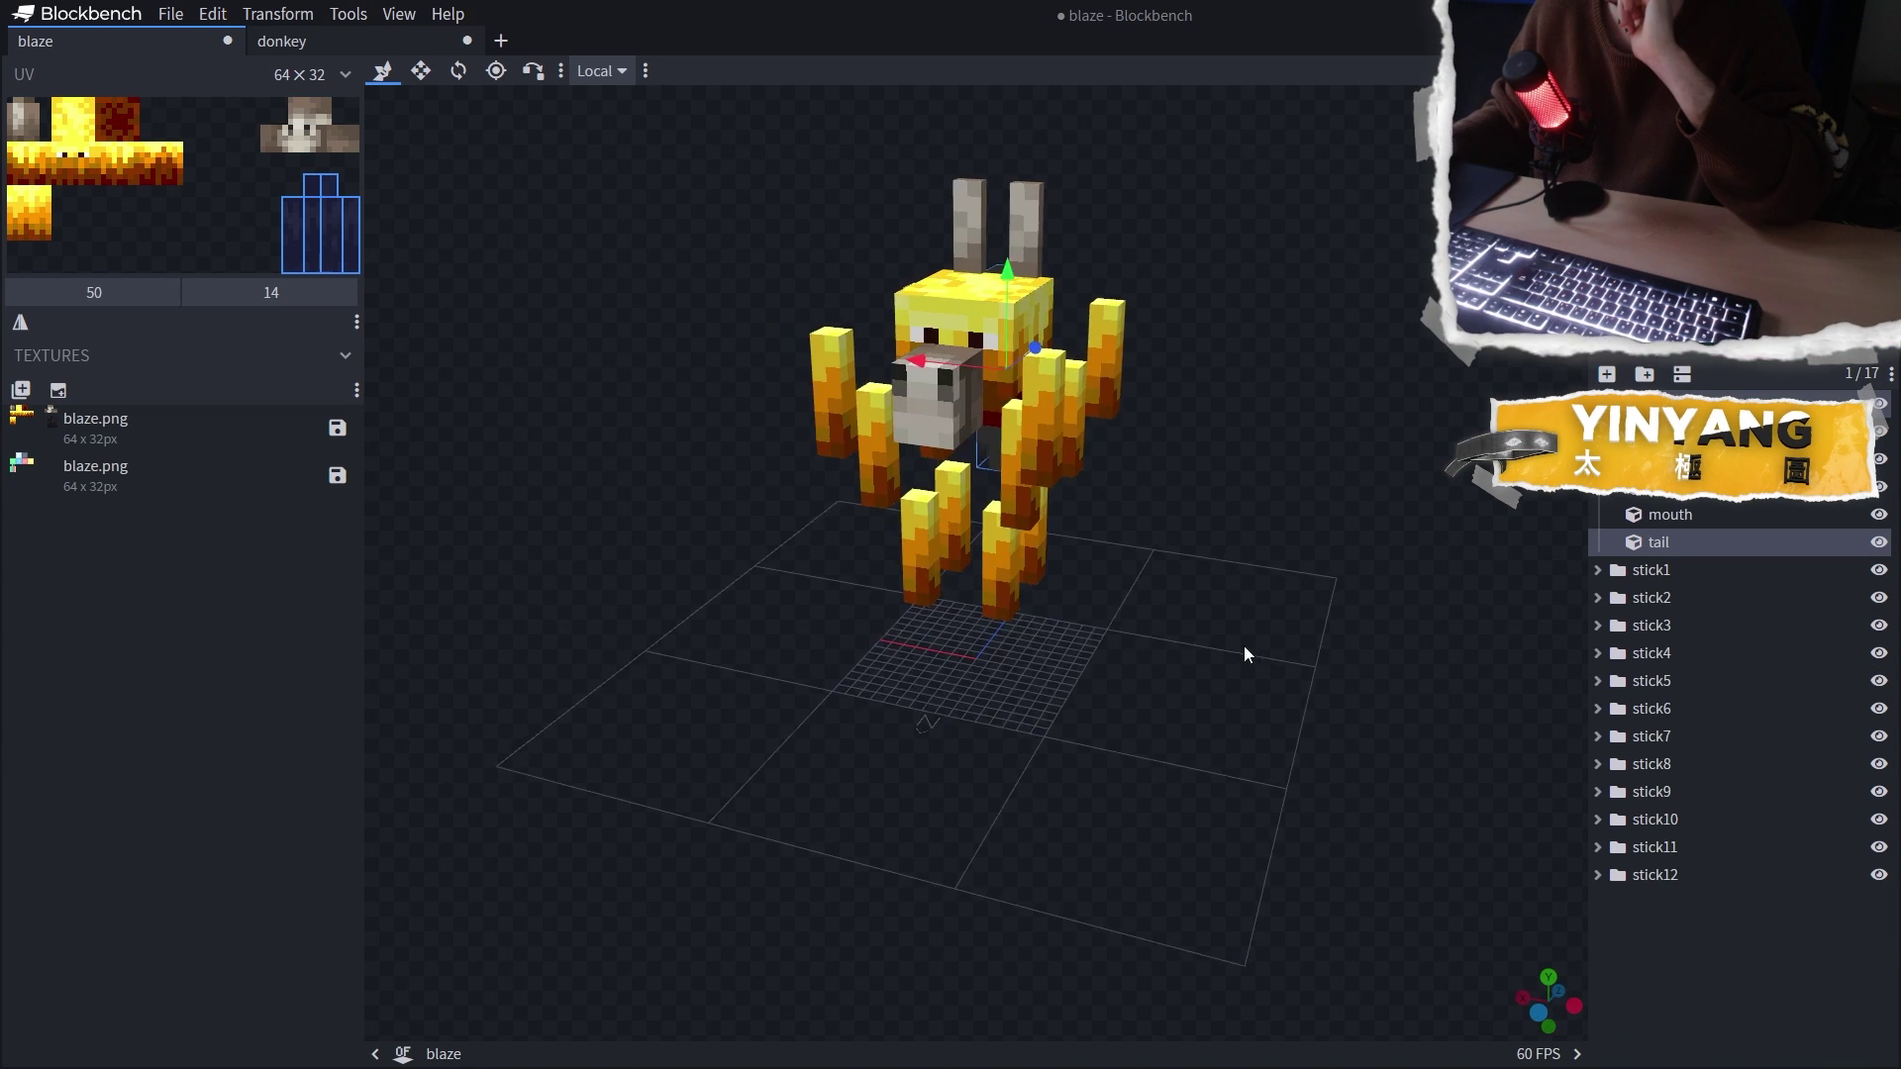
# Copy the donkey's saddle cube into the blaze's head group
pyautogui.moveTo(1244, 648); pyautogui.dragTo(1160, 647)
pyautogui.hotkey('ctrl', 'Tab')
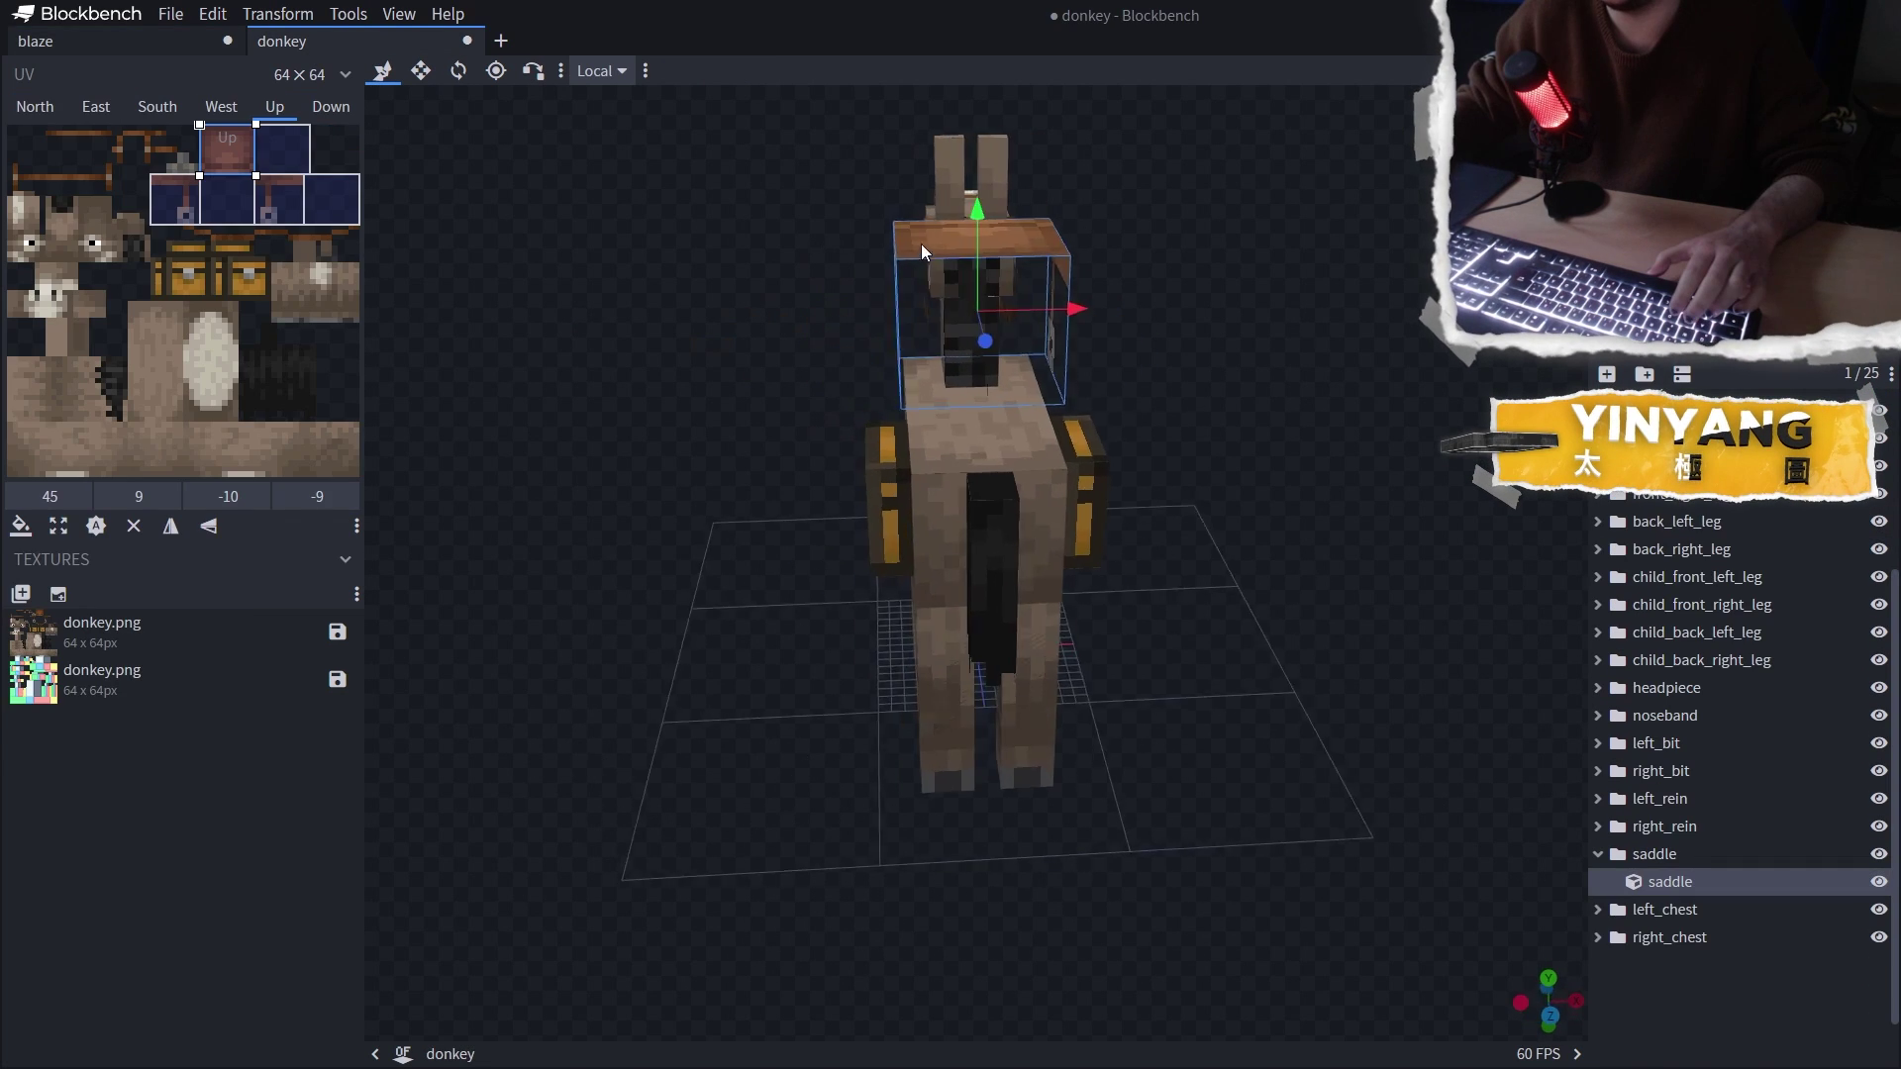
pyautogui.moveTo(920, 243); pyautogui.dragTo(1008, 289)
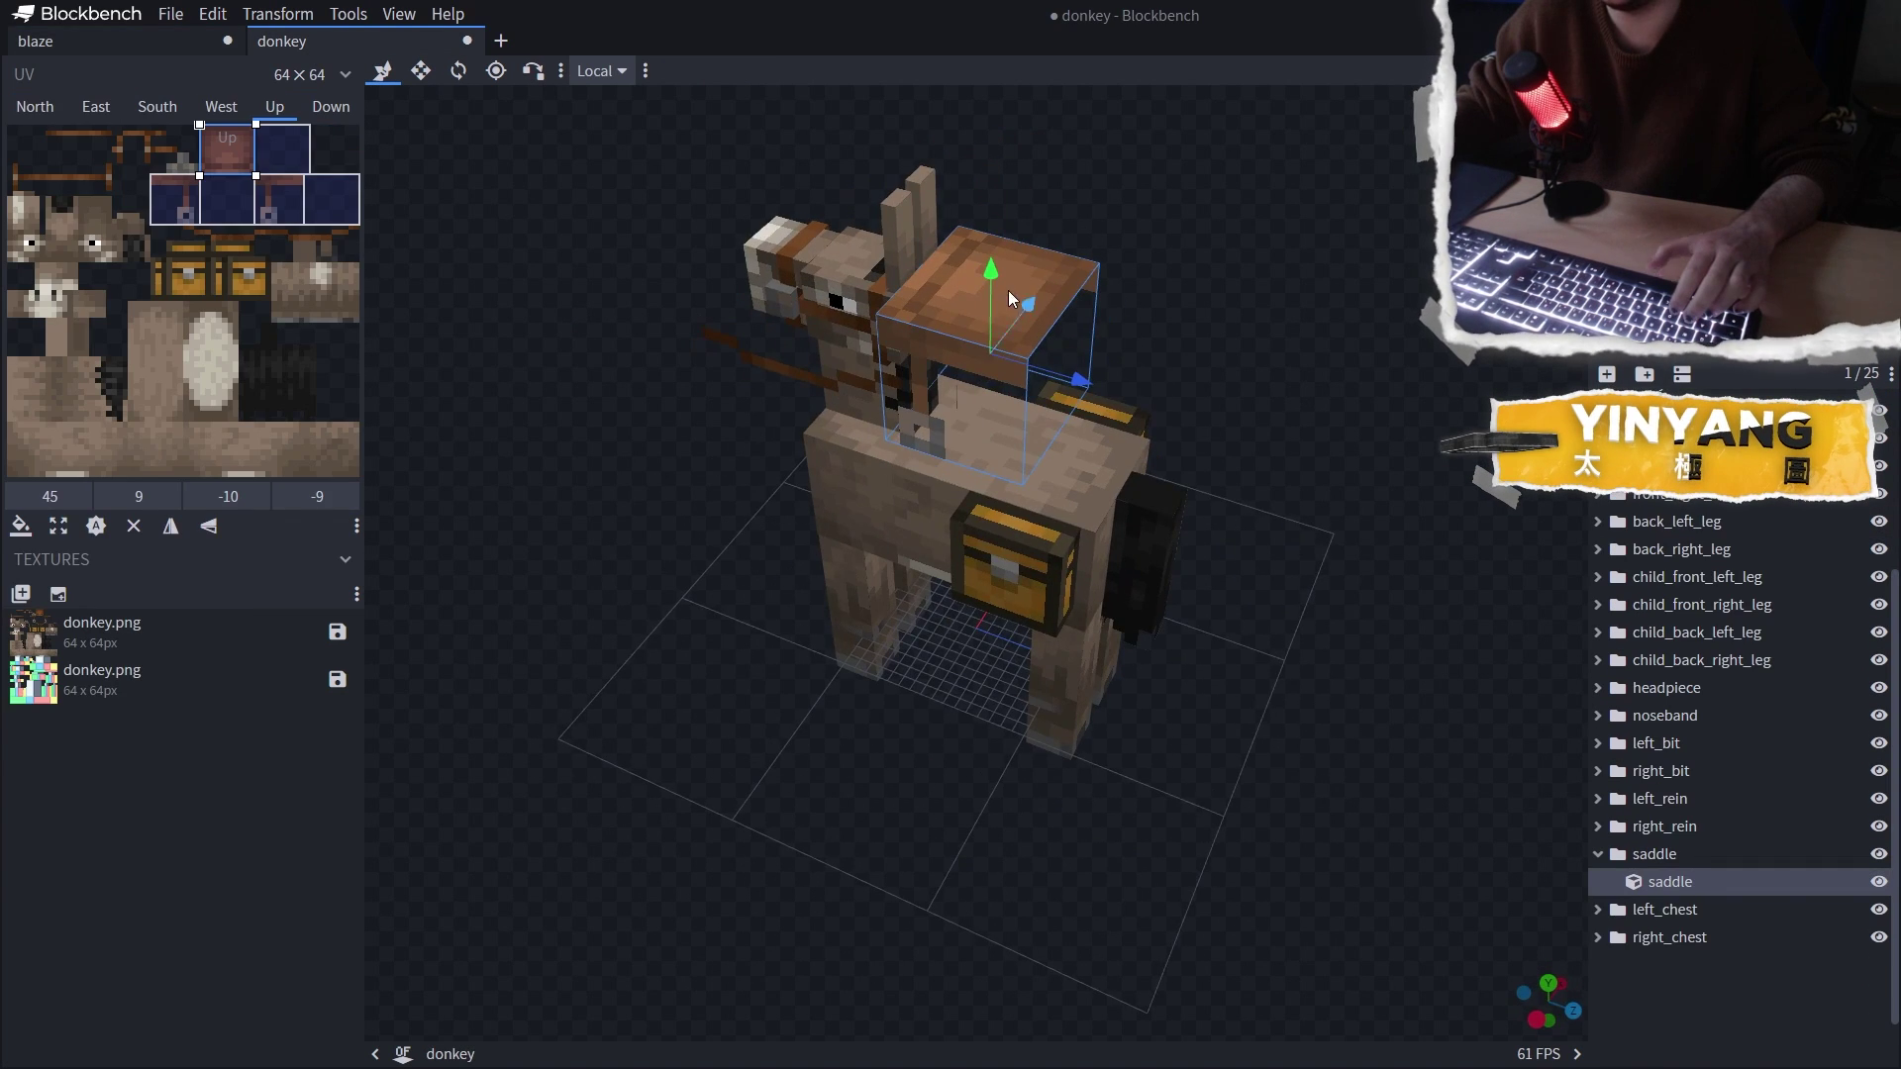
pyautogui.click(134, 40)
pyautogui.moveTo(568, 237)
pyautogui.mouseDown()
pyautogui.moveTo(818, 471)
pyautogui.moveTo(984, 543)
pyautogui.mouseUp()
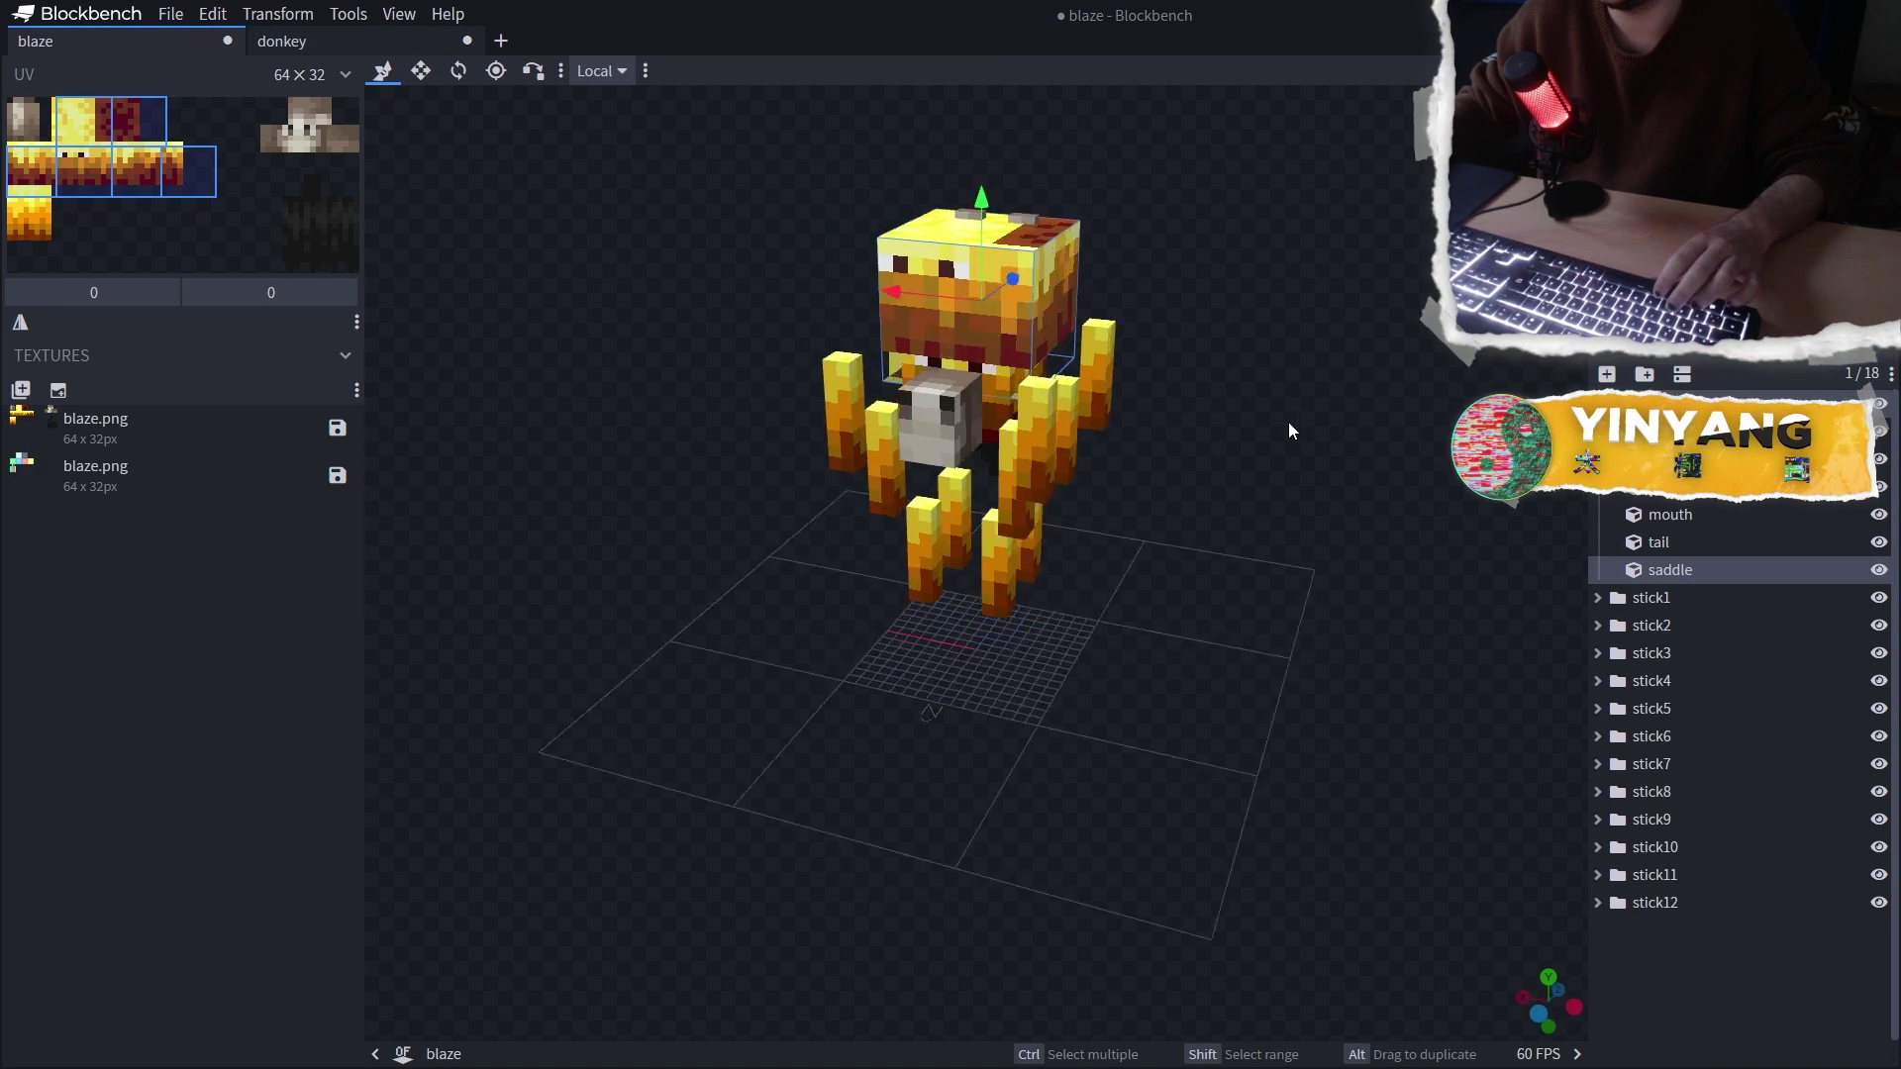
# Set up a 64 x 64 texture for the blaze and add the donkey's saddle texture for the saddle cube
pyautogui.moveTo(1289, 422)
pyautogui.mouseDown()
pyautogui.moveTo(1184, 390)
pyautogui.moveTo(1045, 400)
pyautogui.moveTo(1298, 272)
pyautogui.moveTo(1139, 327)
pyautogui.mouseUp()
pyautogui.press('Tab')
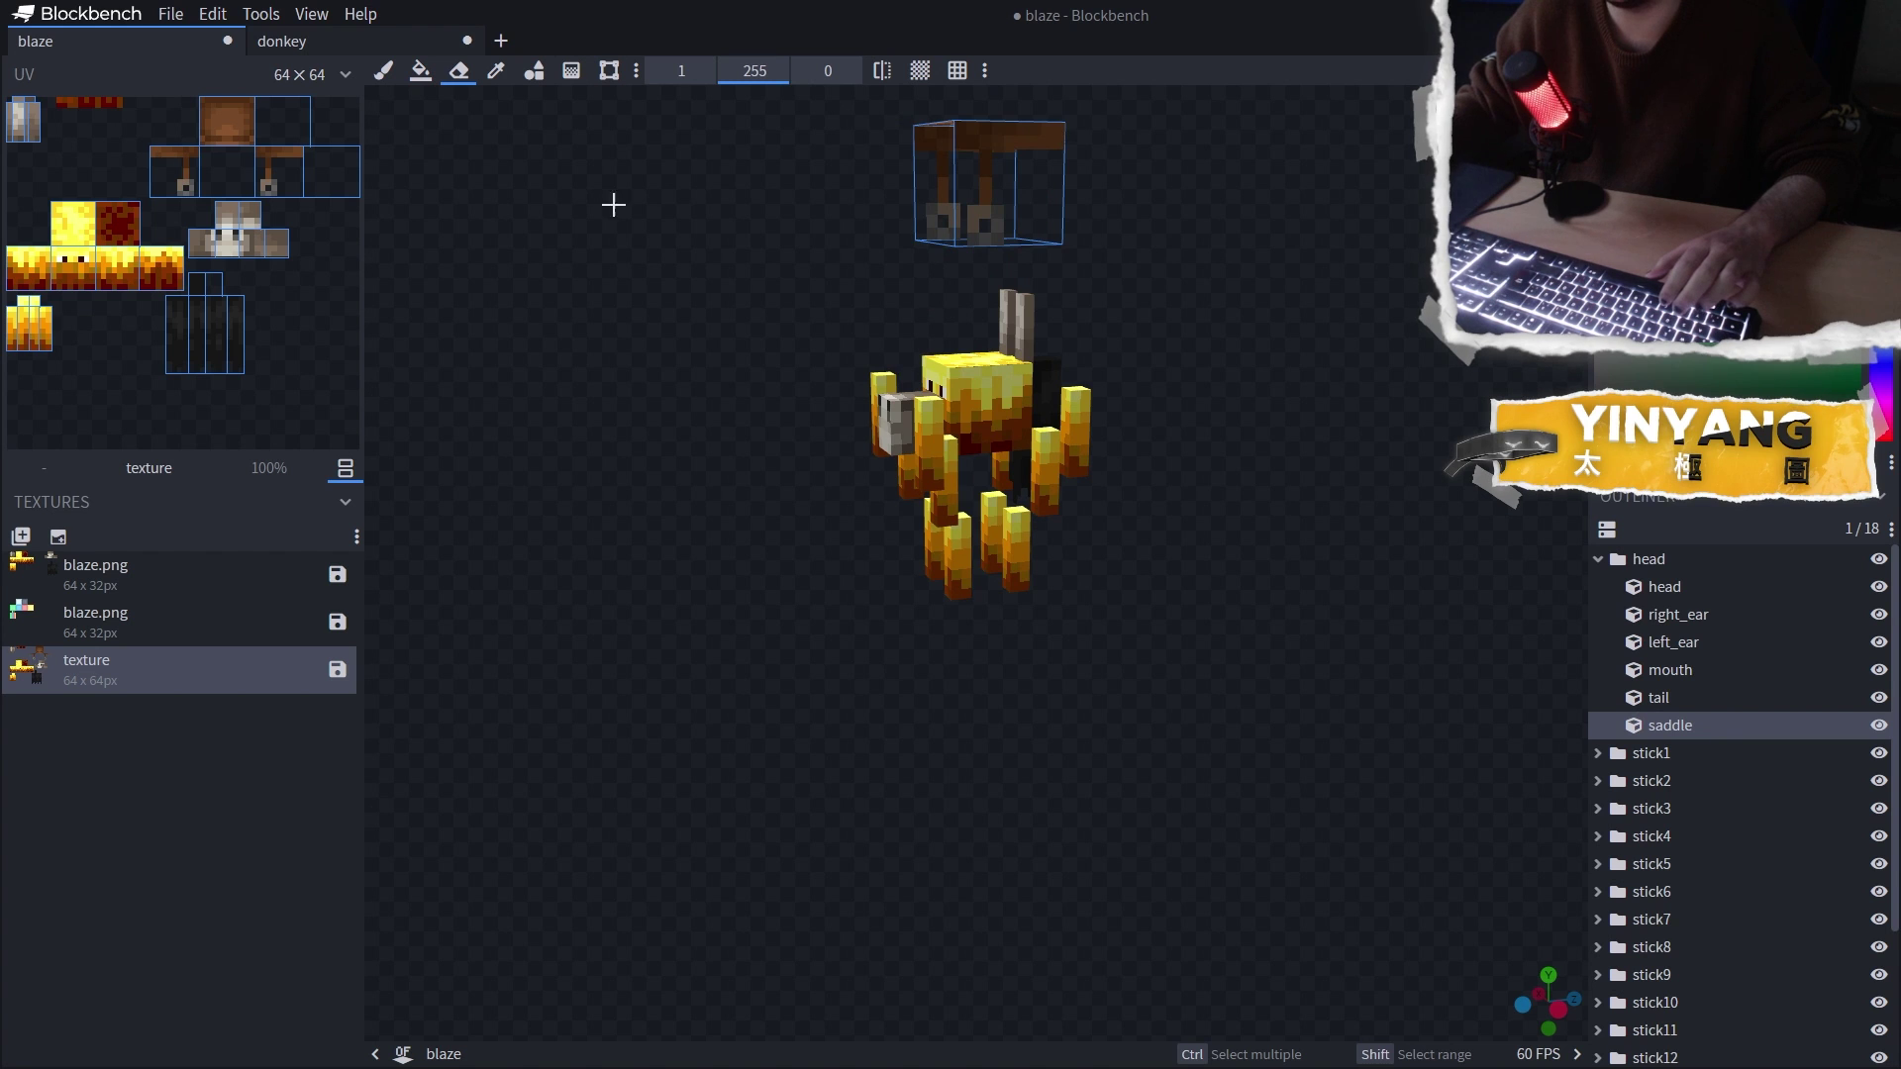
pyautogui.moveTo(614, 205); pyautogui.dragTo(475, 105)
pyautogui.press('Tab')
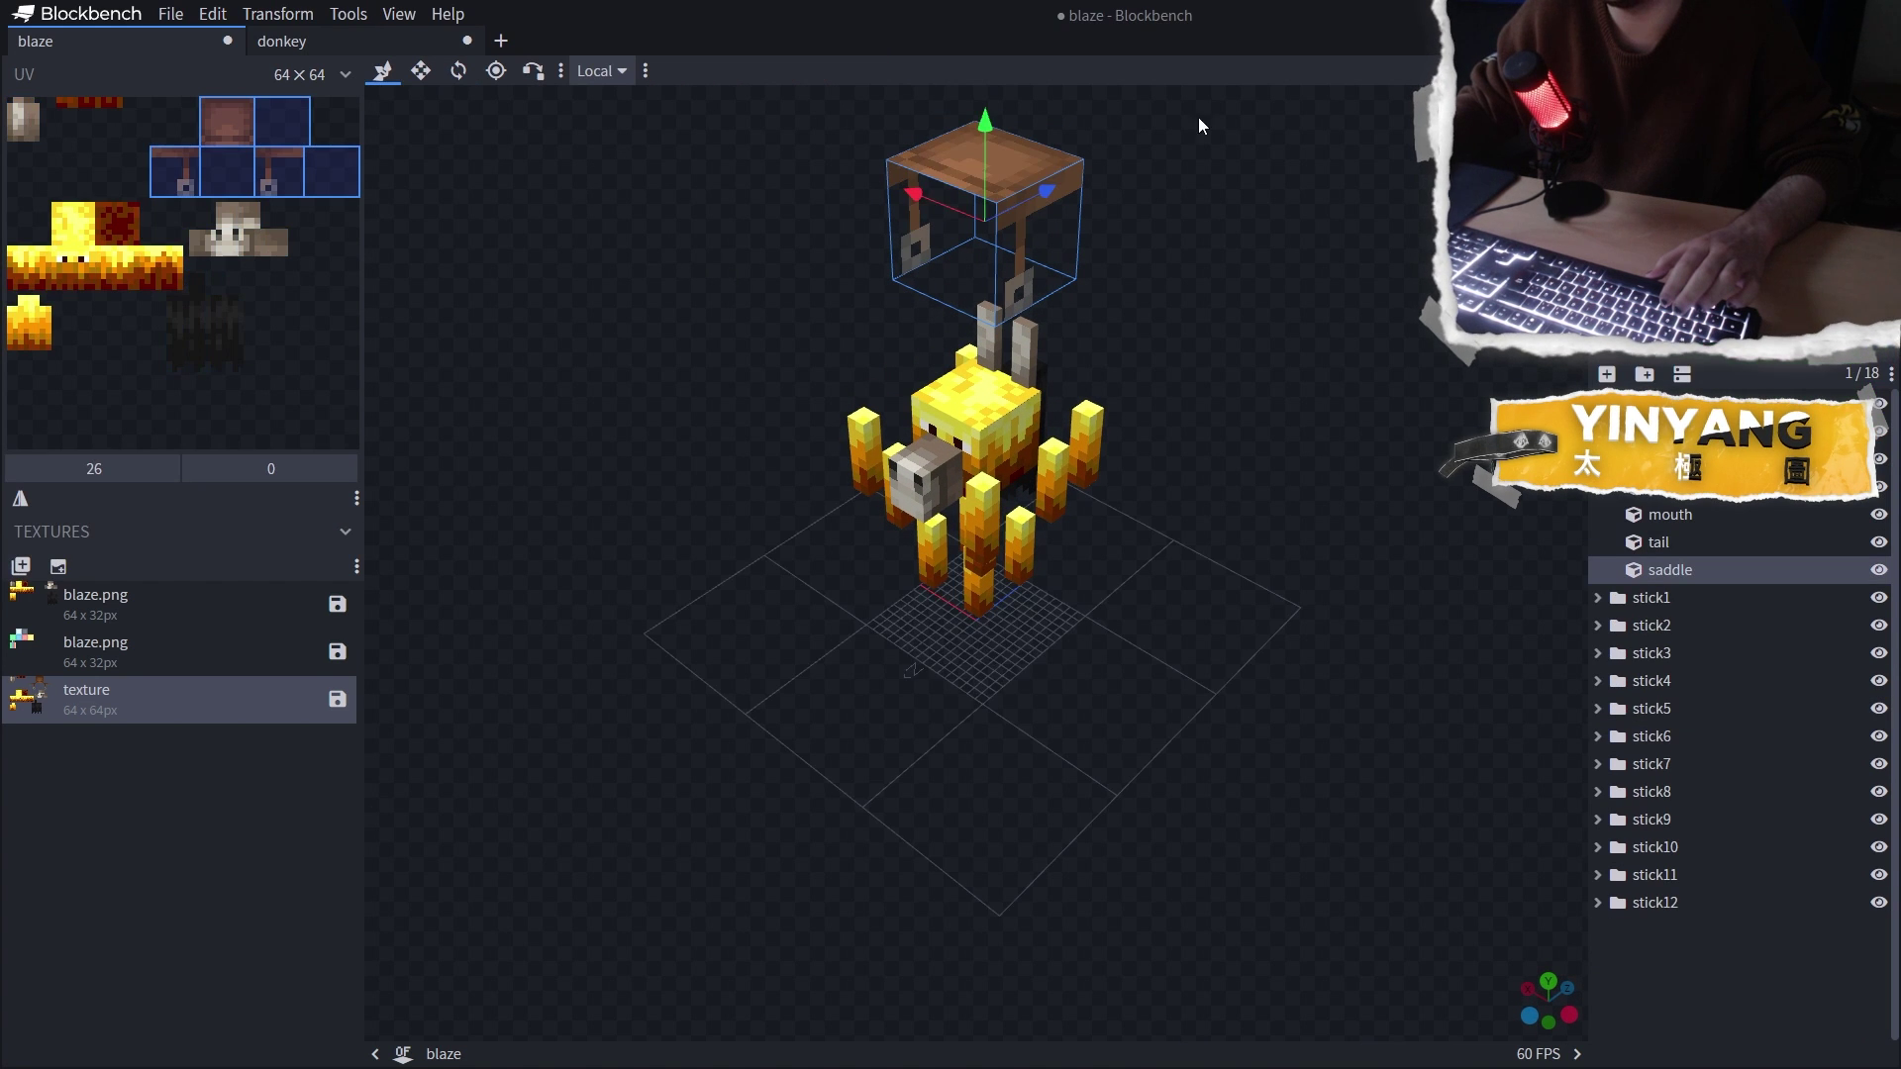
# Lower the saddle so that it wraps around the top of the blaze's head
pyautogui.moveTo(976, 128)
pyautogui.mouseDown()
pyautogui.moveTo(938, 279)
pyautogui.moveTo(943, 392)
pyautogui.moveTo(1278, 470)
pyautogui.moveTo(1683, 398)
pyautogui.moveTo(1535, 436)
pyautogui.moveTo(1634, 470)
pyautogui.mouseUp()
pyautogui.moveTo(863, 335); pyautogui.dragTo(879, 336)
pyautogui.moveTo(1202, 320); pyautogui.dragTo(990, 282)
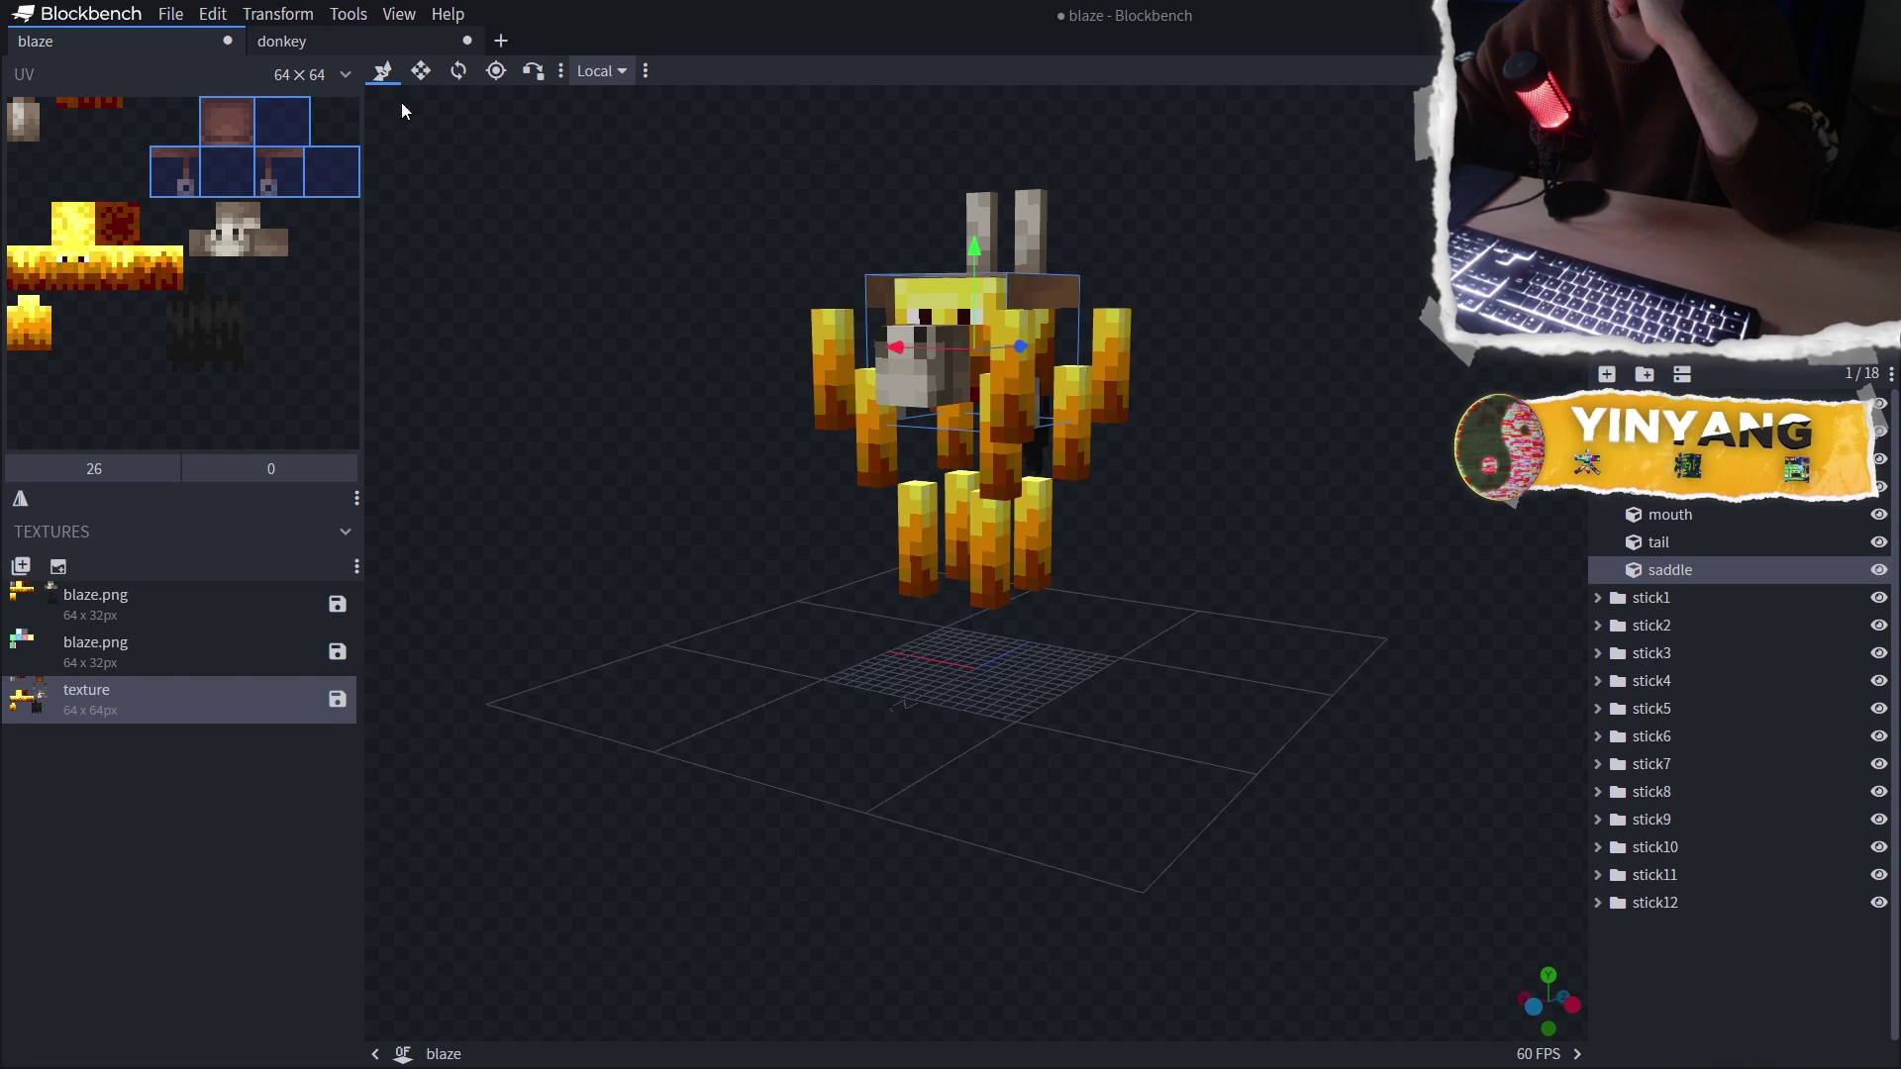
# Replace the fiery texture on the sides of the blaze's sticks with the donkey's brown fur texture
pyautogui.click(342, 39)
pyautogui.moveTo(753, 302); pyautogui.dragTo(572, 280)
pyautogui.click(119, 40)
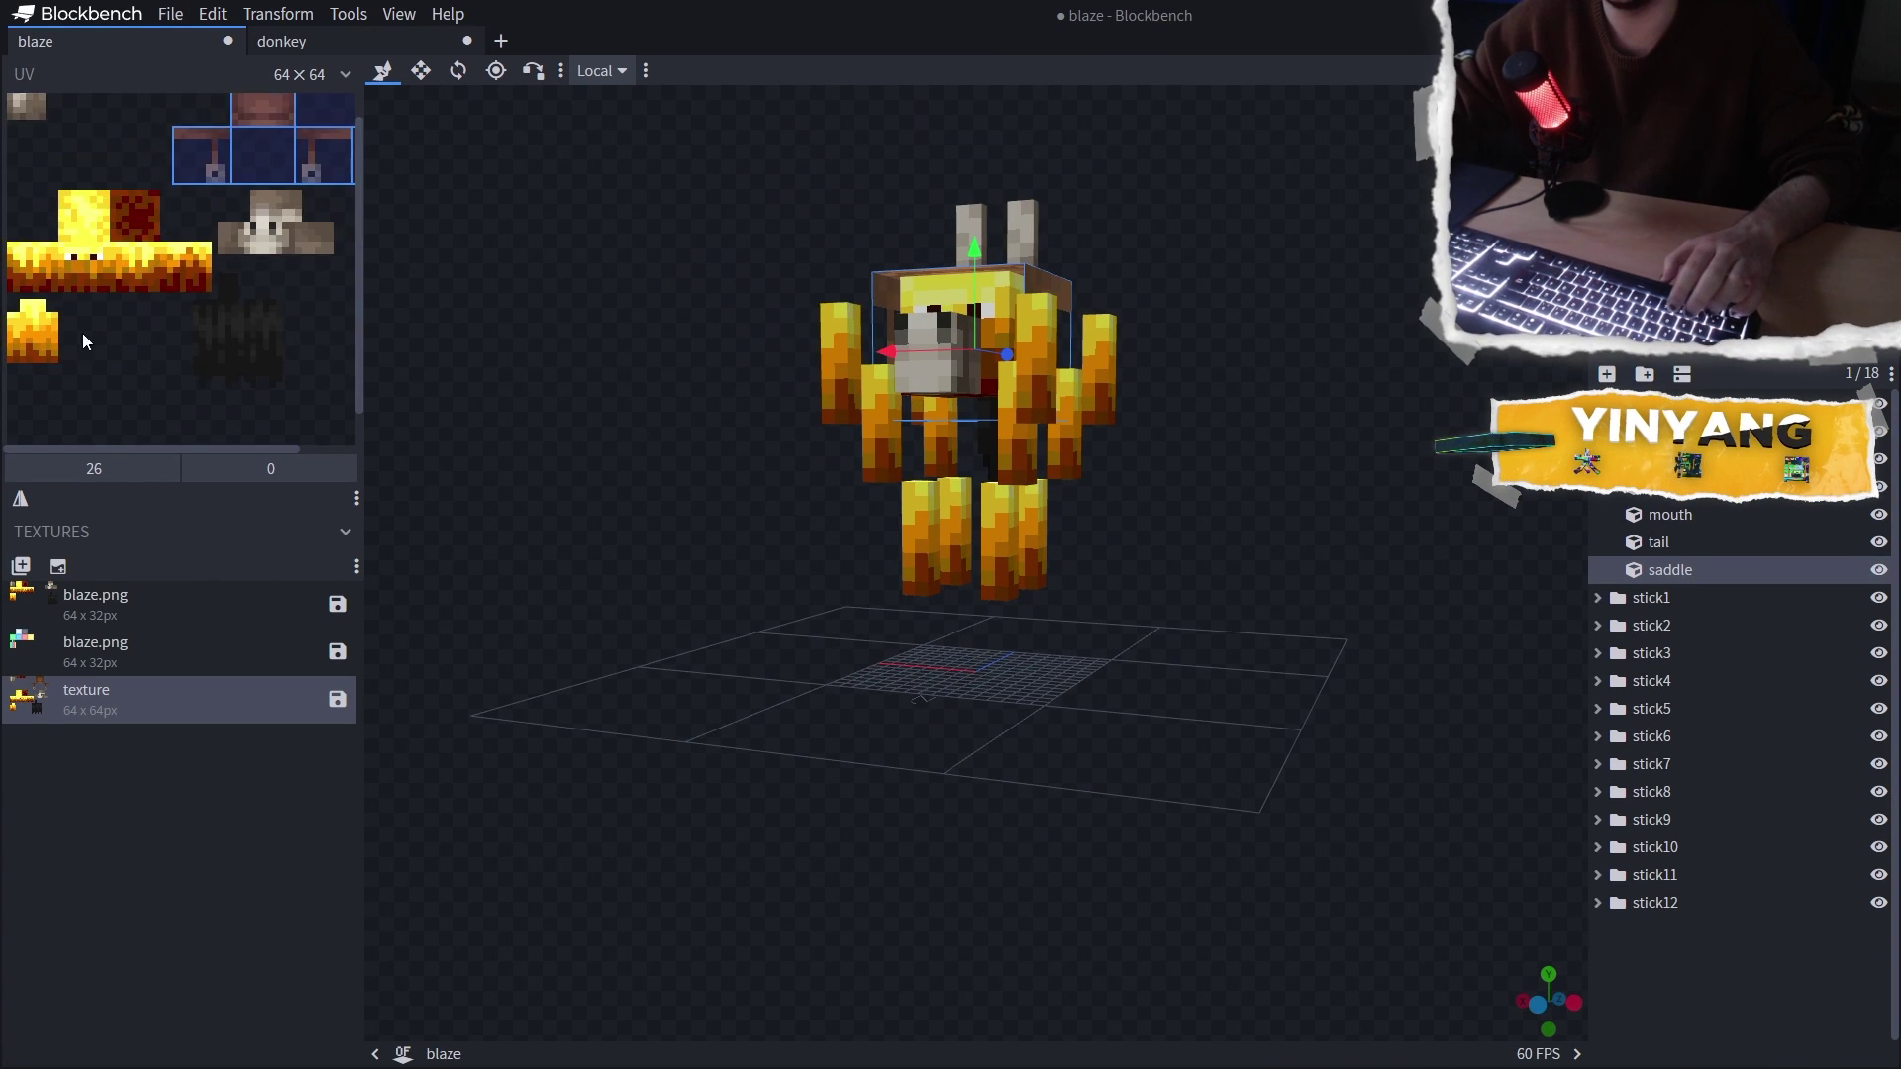
pyautogui.press('Tab')
pyautogui.moveTo(810, 345); pyautogui.dragTo(824, 345)
pyautogui.keyDown('ctrl'); pyautogui.scroll(14, 29, 304); pyautogui.keyUp('ctrl')
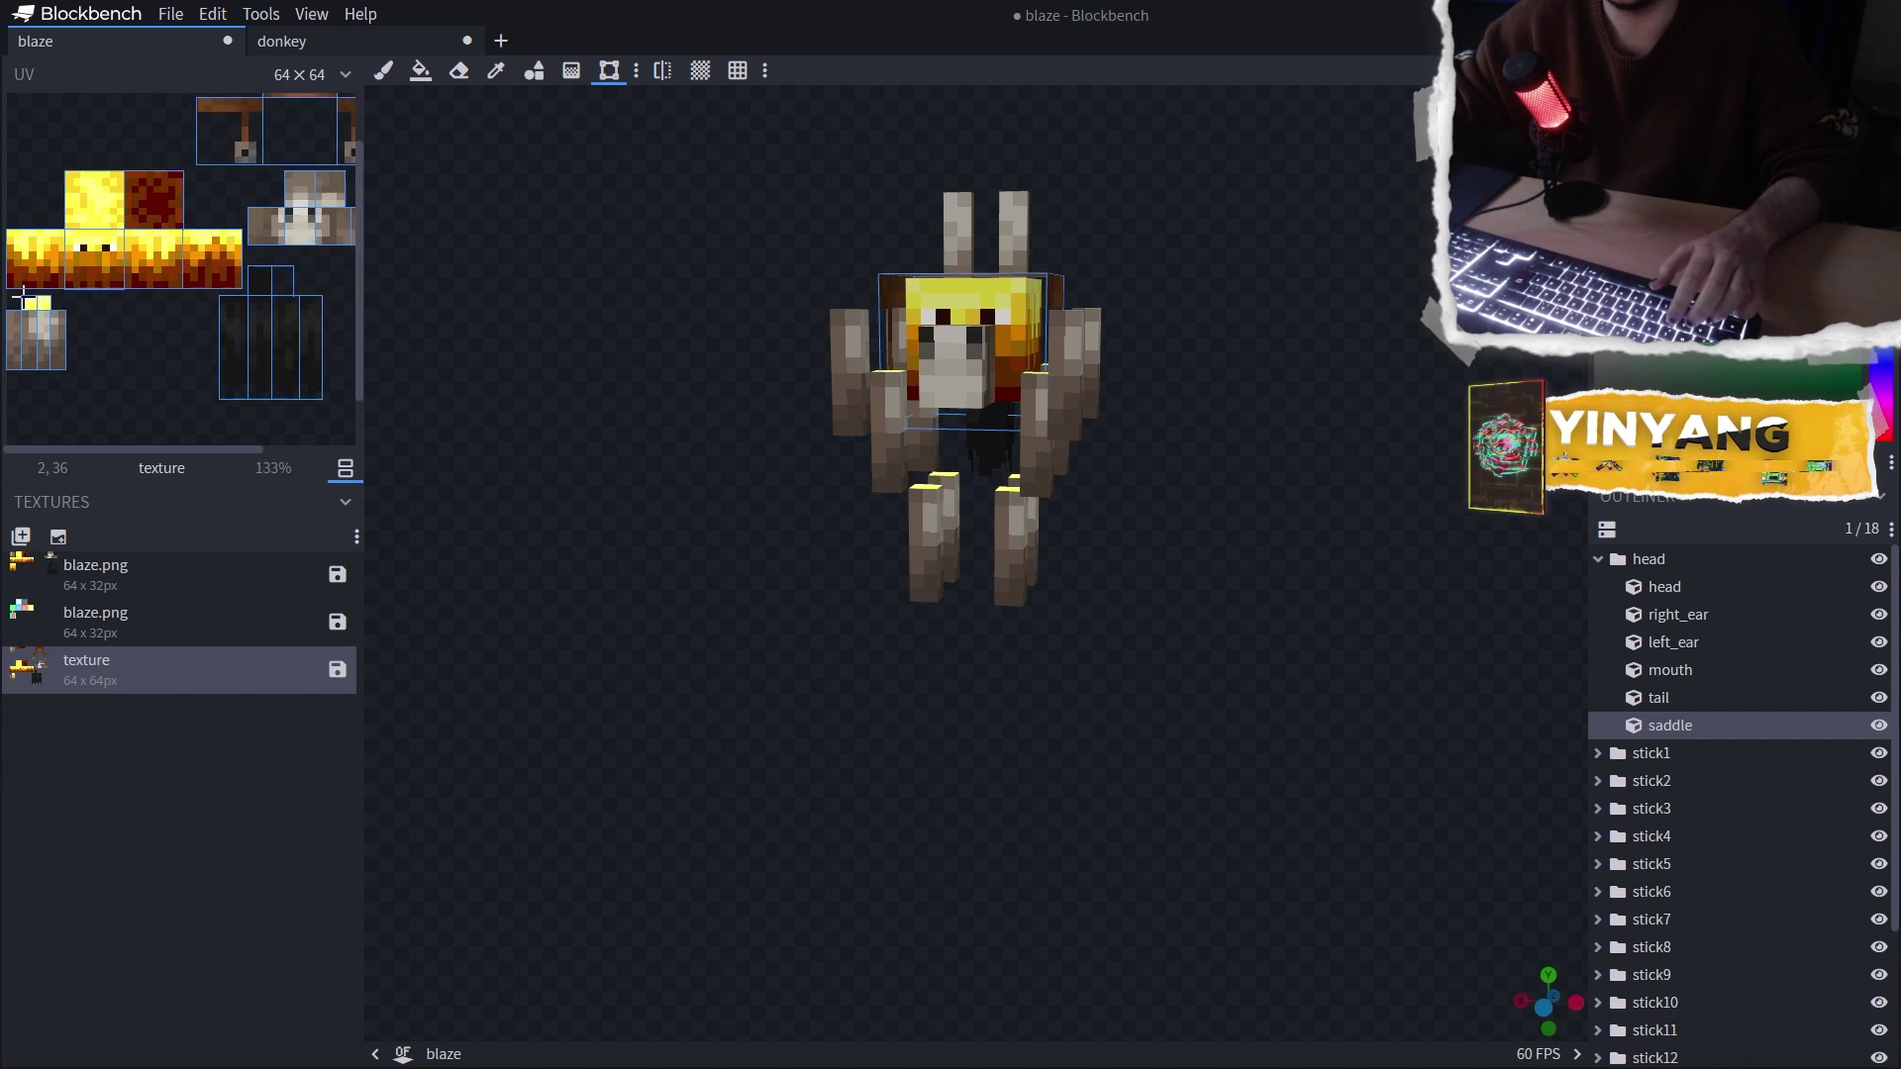
# Cover the yellow ends of the blaze's sticks with donkey fur texture and check the model from several angles
pyautogui.scroll(-2, 45, 305)
pyautogui.moveTo(60, 303); pyautogui.dragTo(58, 328)
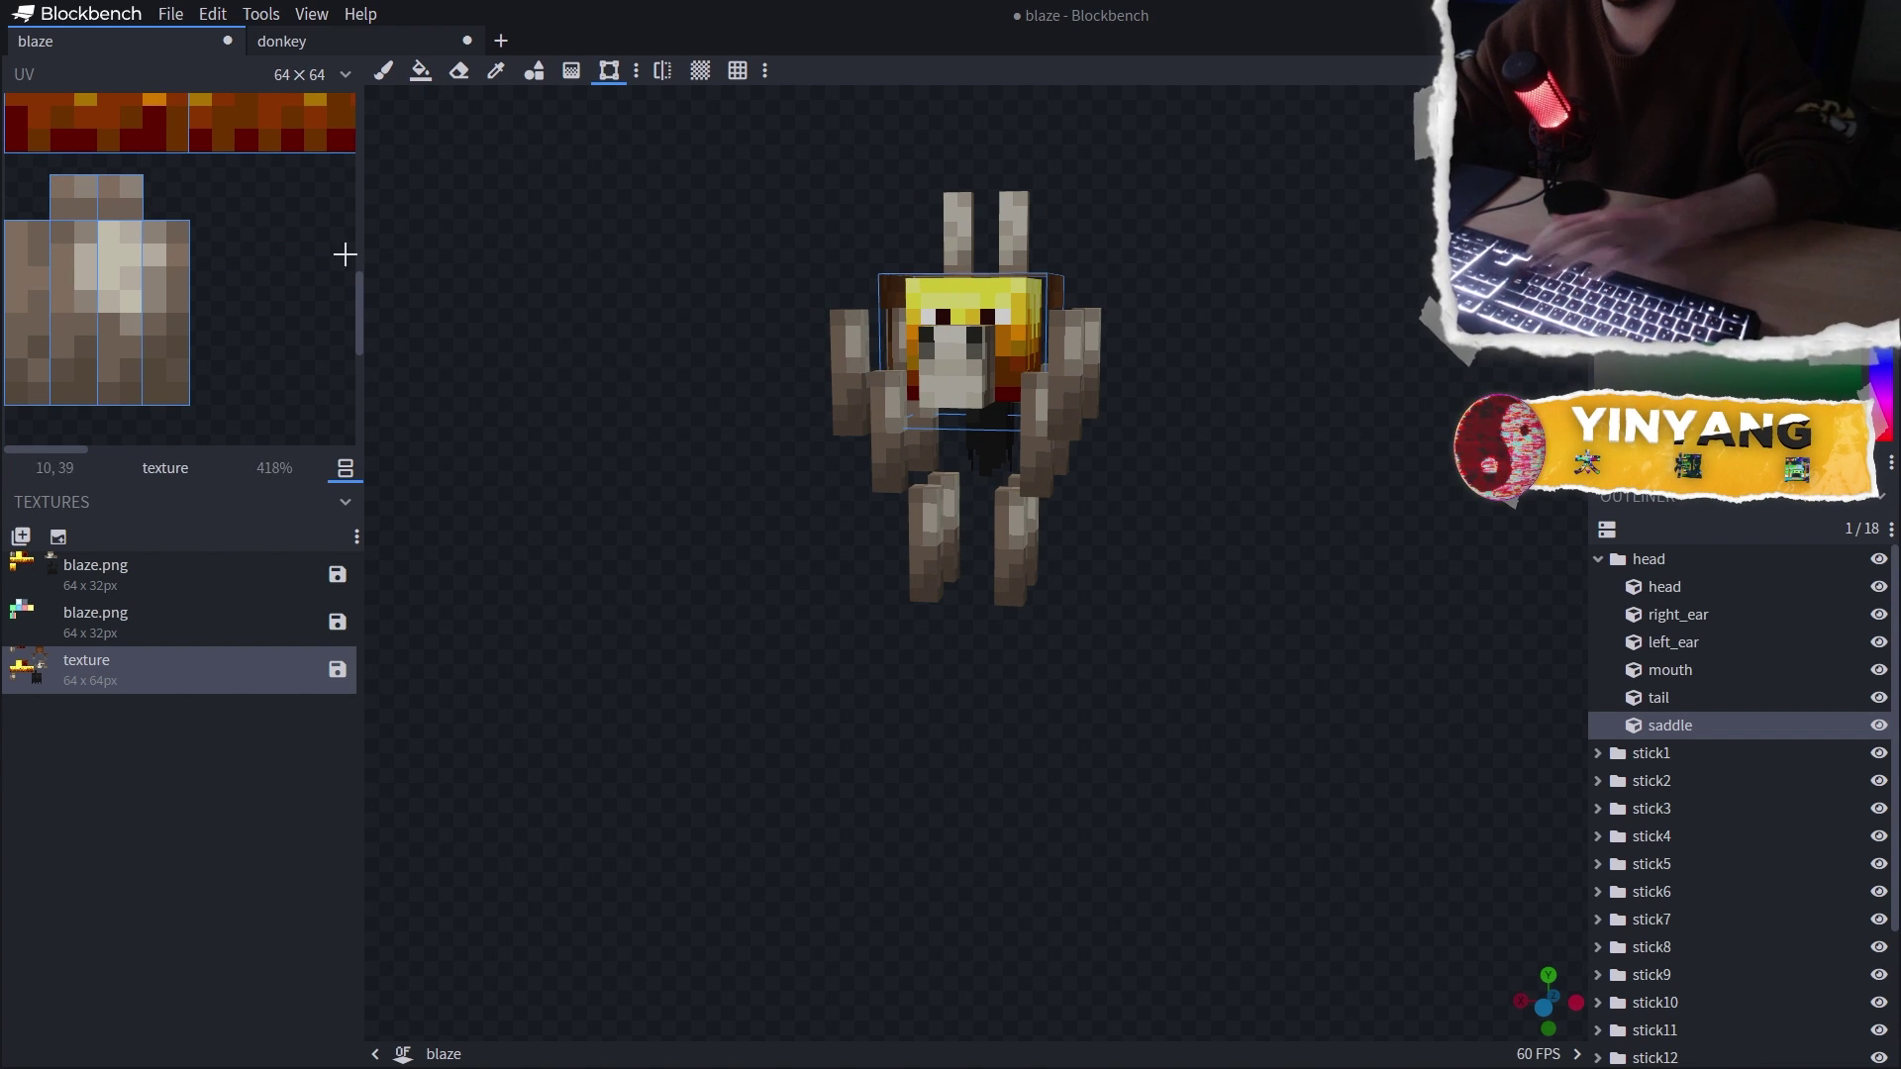
pyautogui.moveTo(764, 258); pyautogui.dragTo(1259, 282)
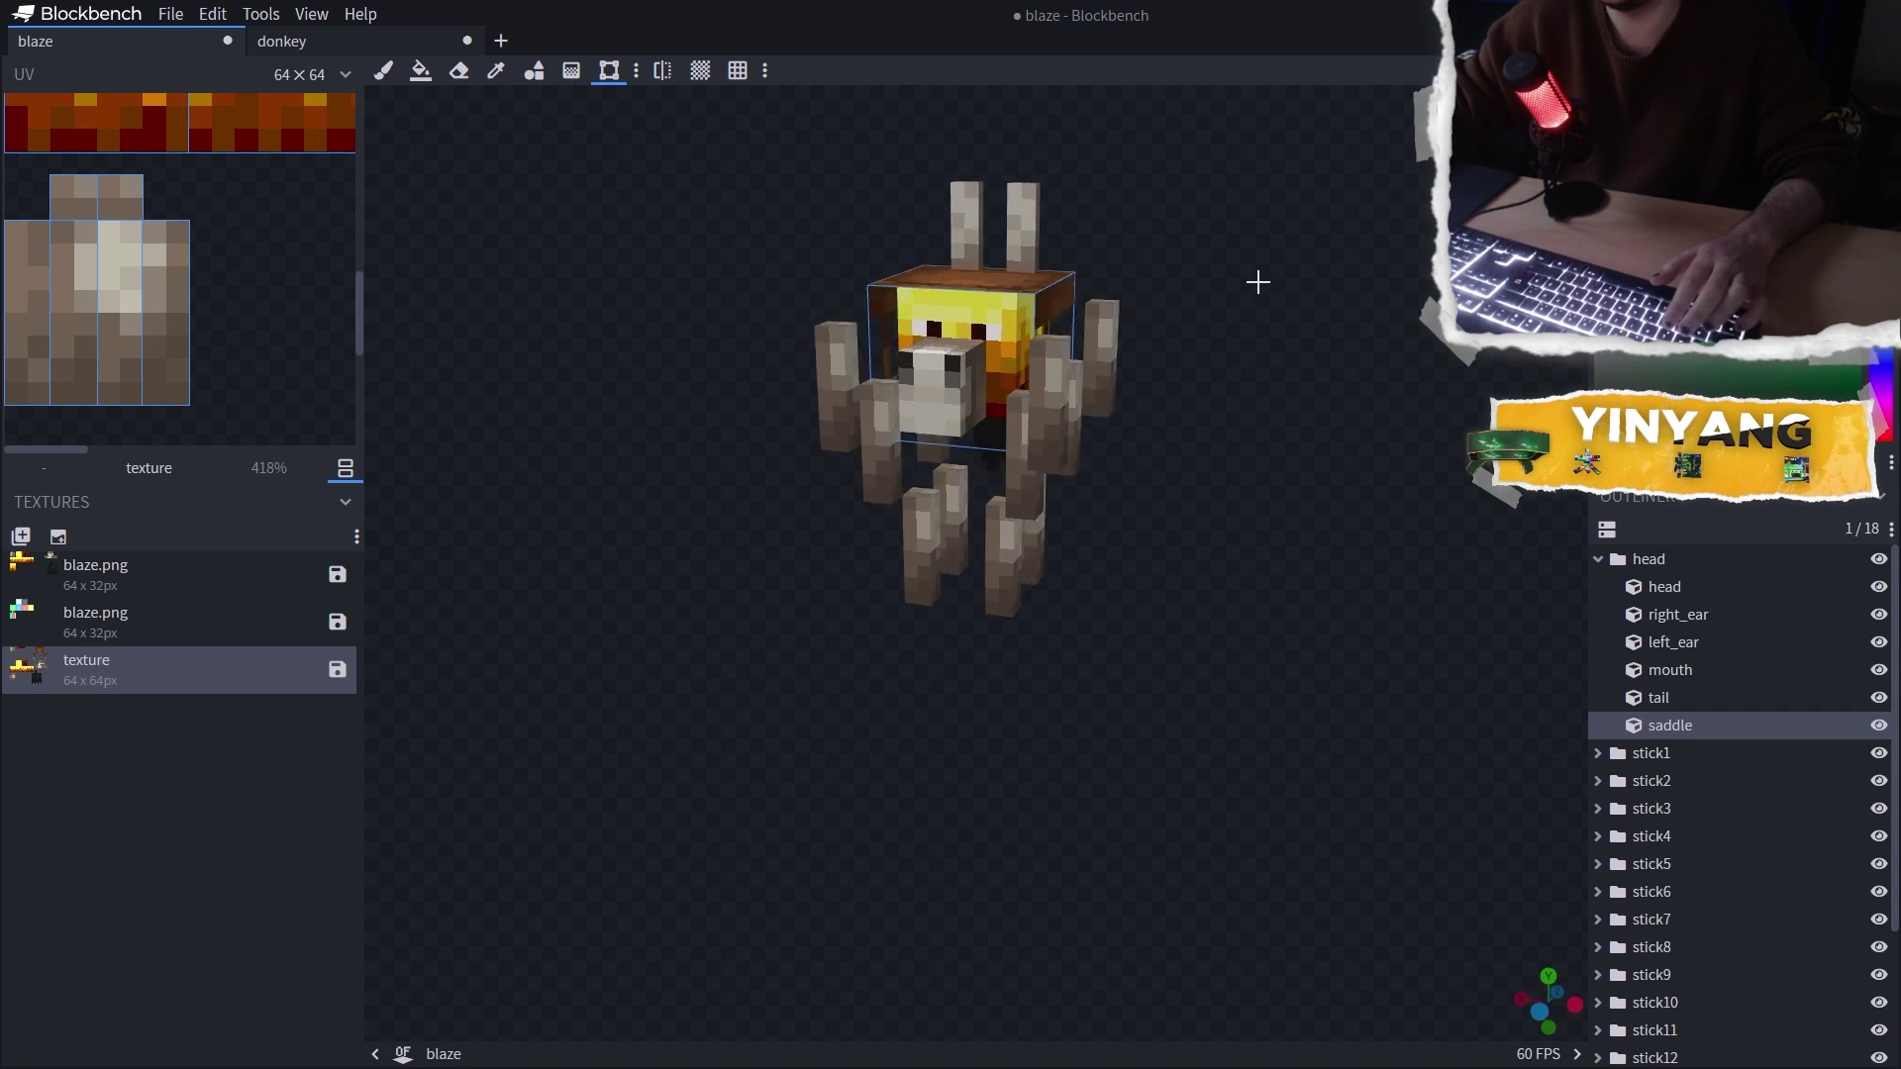
pyautogui.moveTo(833, 381)
pyautogui.mouseDown()
pyautogui.moveTo(802, 387)
pyautogui.moveTo(831, 352)
pyautogui.moveTo(812, 359)
pyautogui.mouseUp()
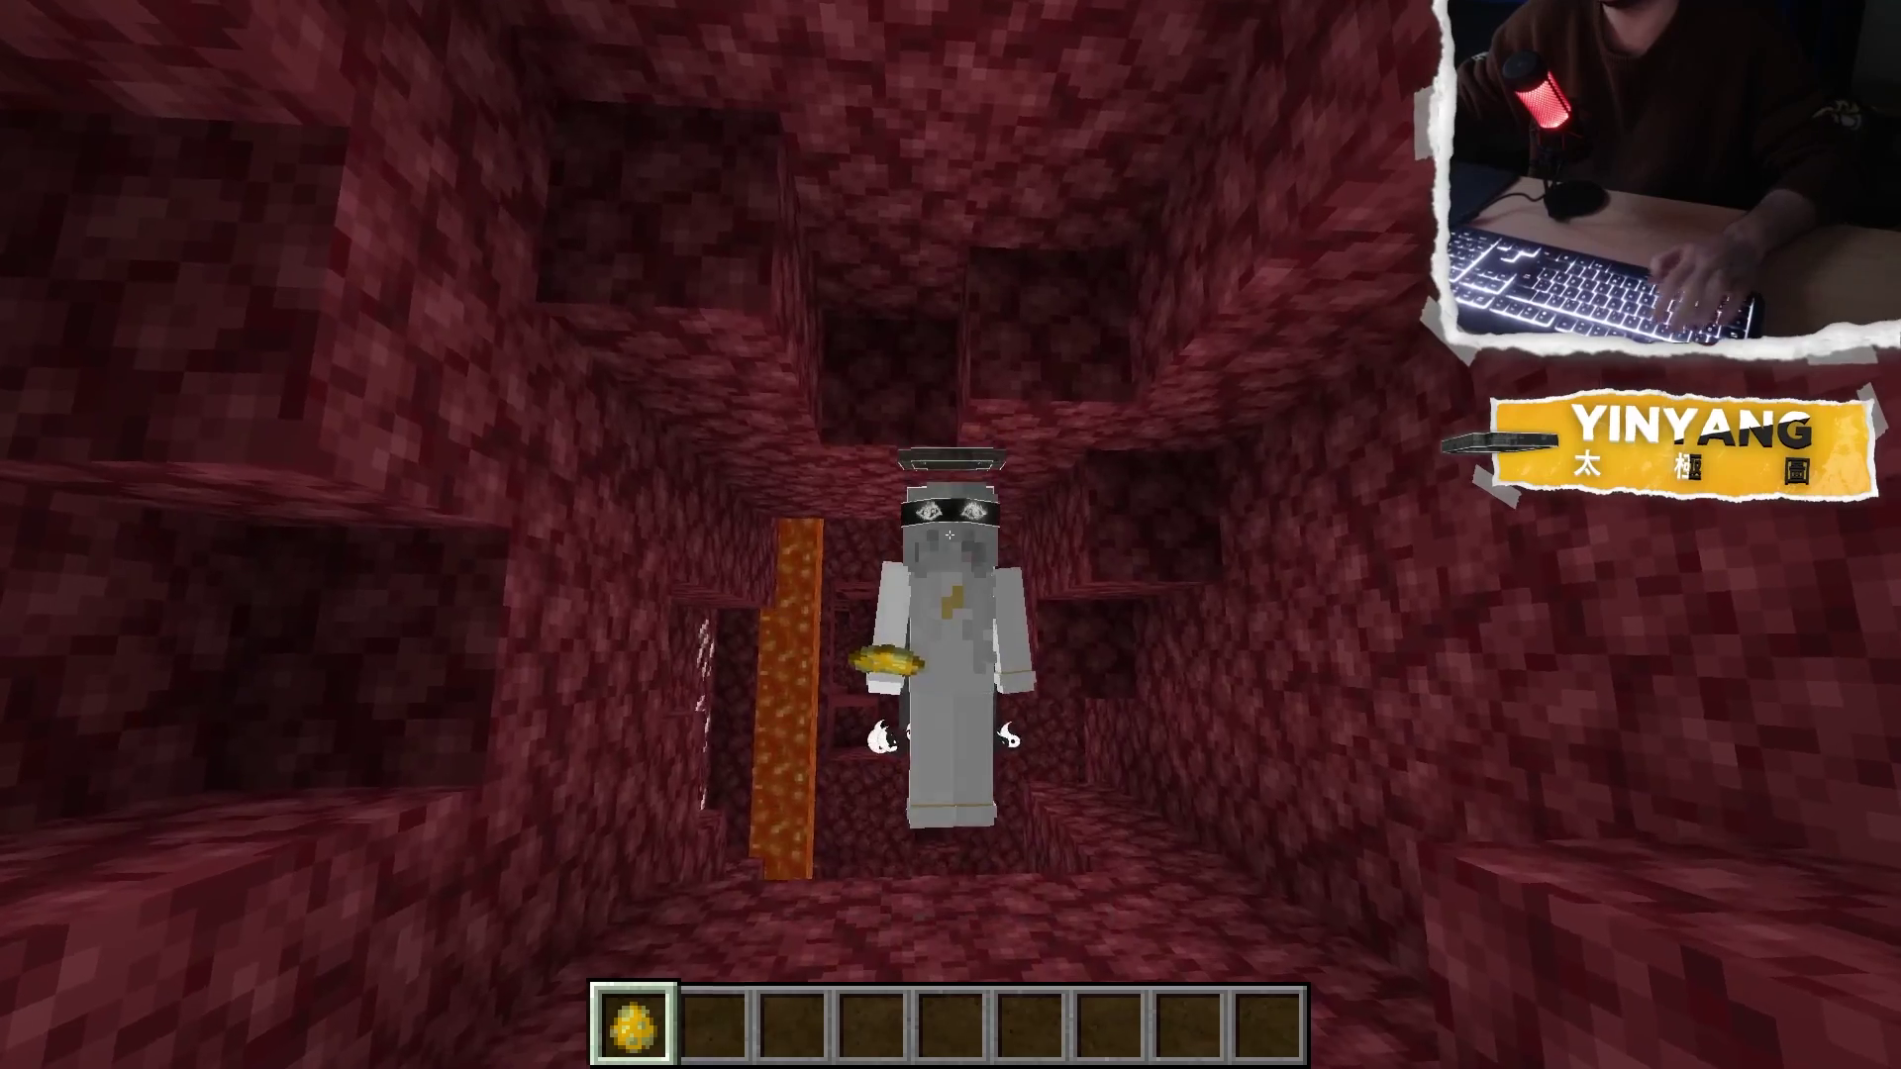
# Switch to Minecraft and change the camera perspective and zoom to view the character and the lineup of hybrid mobs
pyautogui.press('F5')
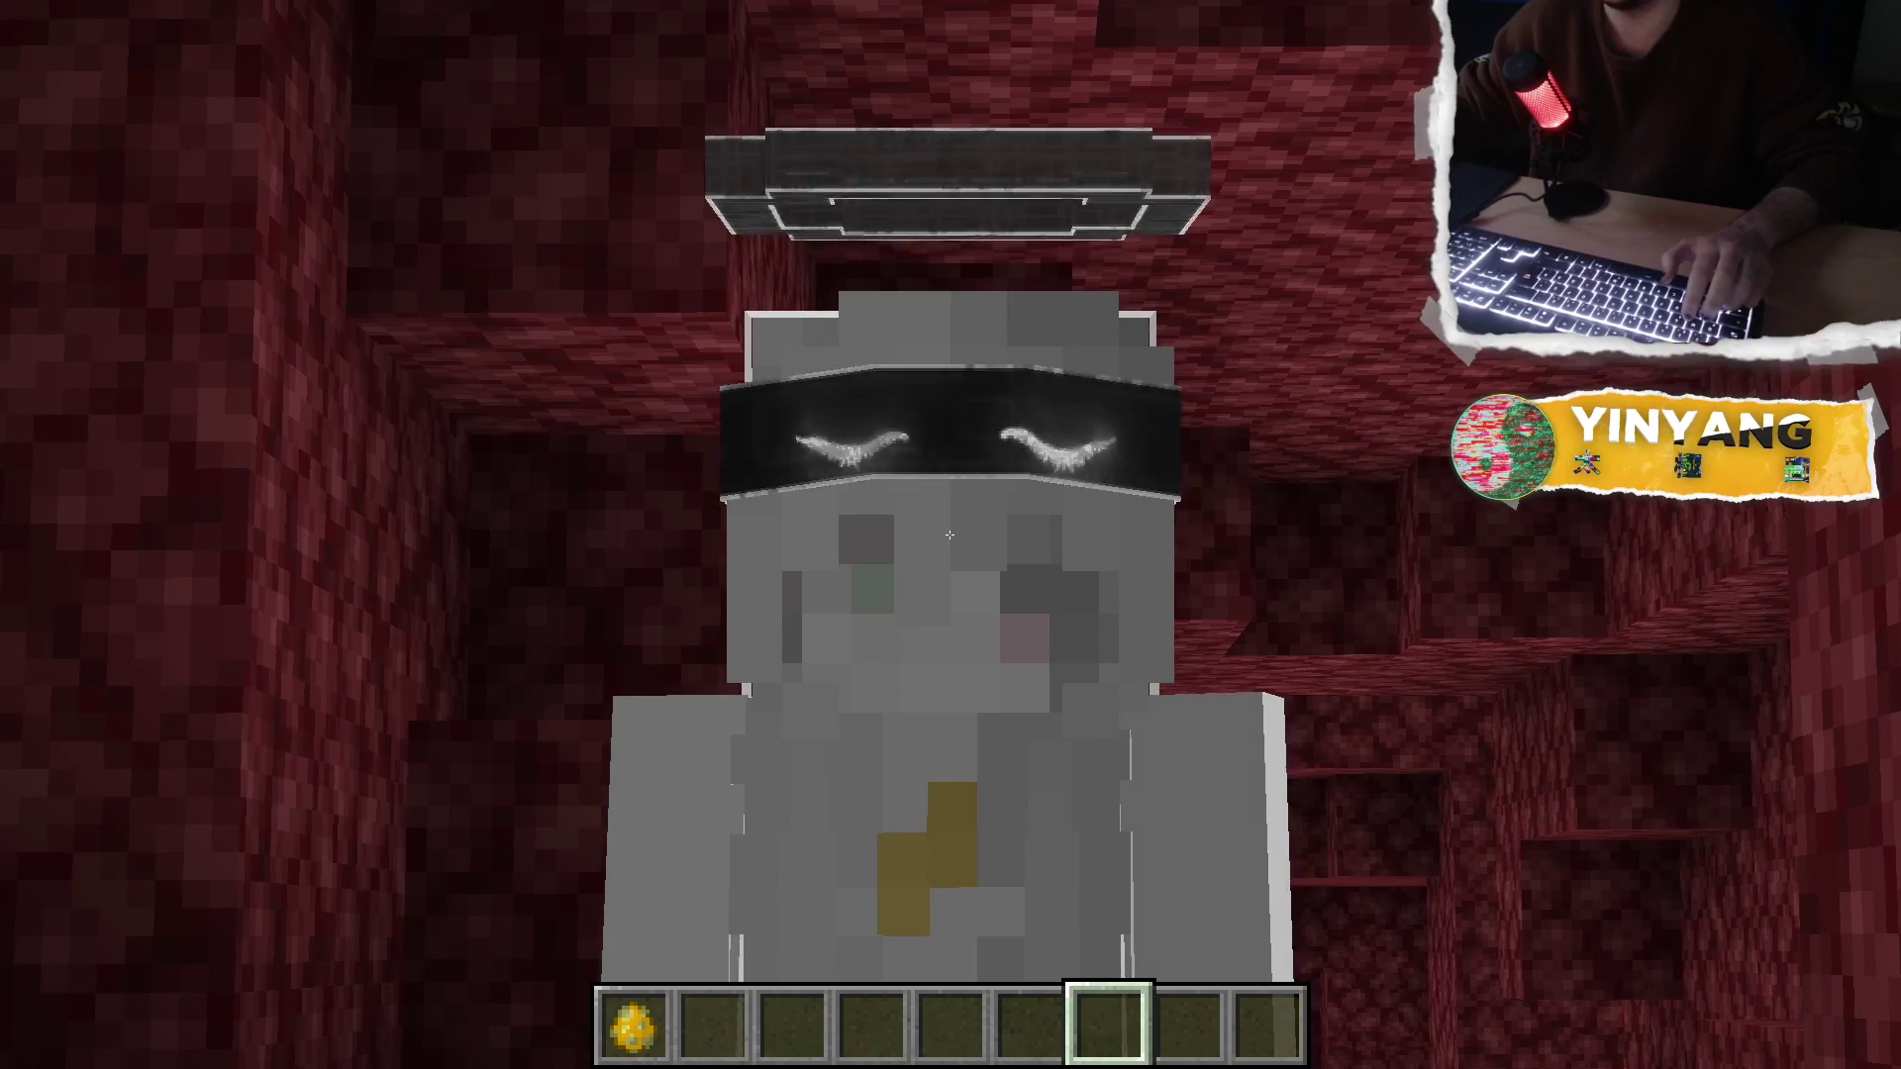
pyautogui.press('F5')
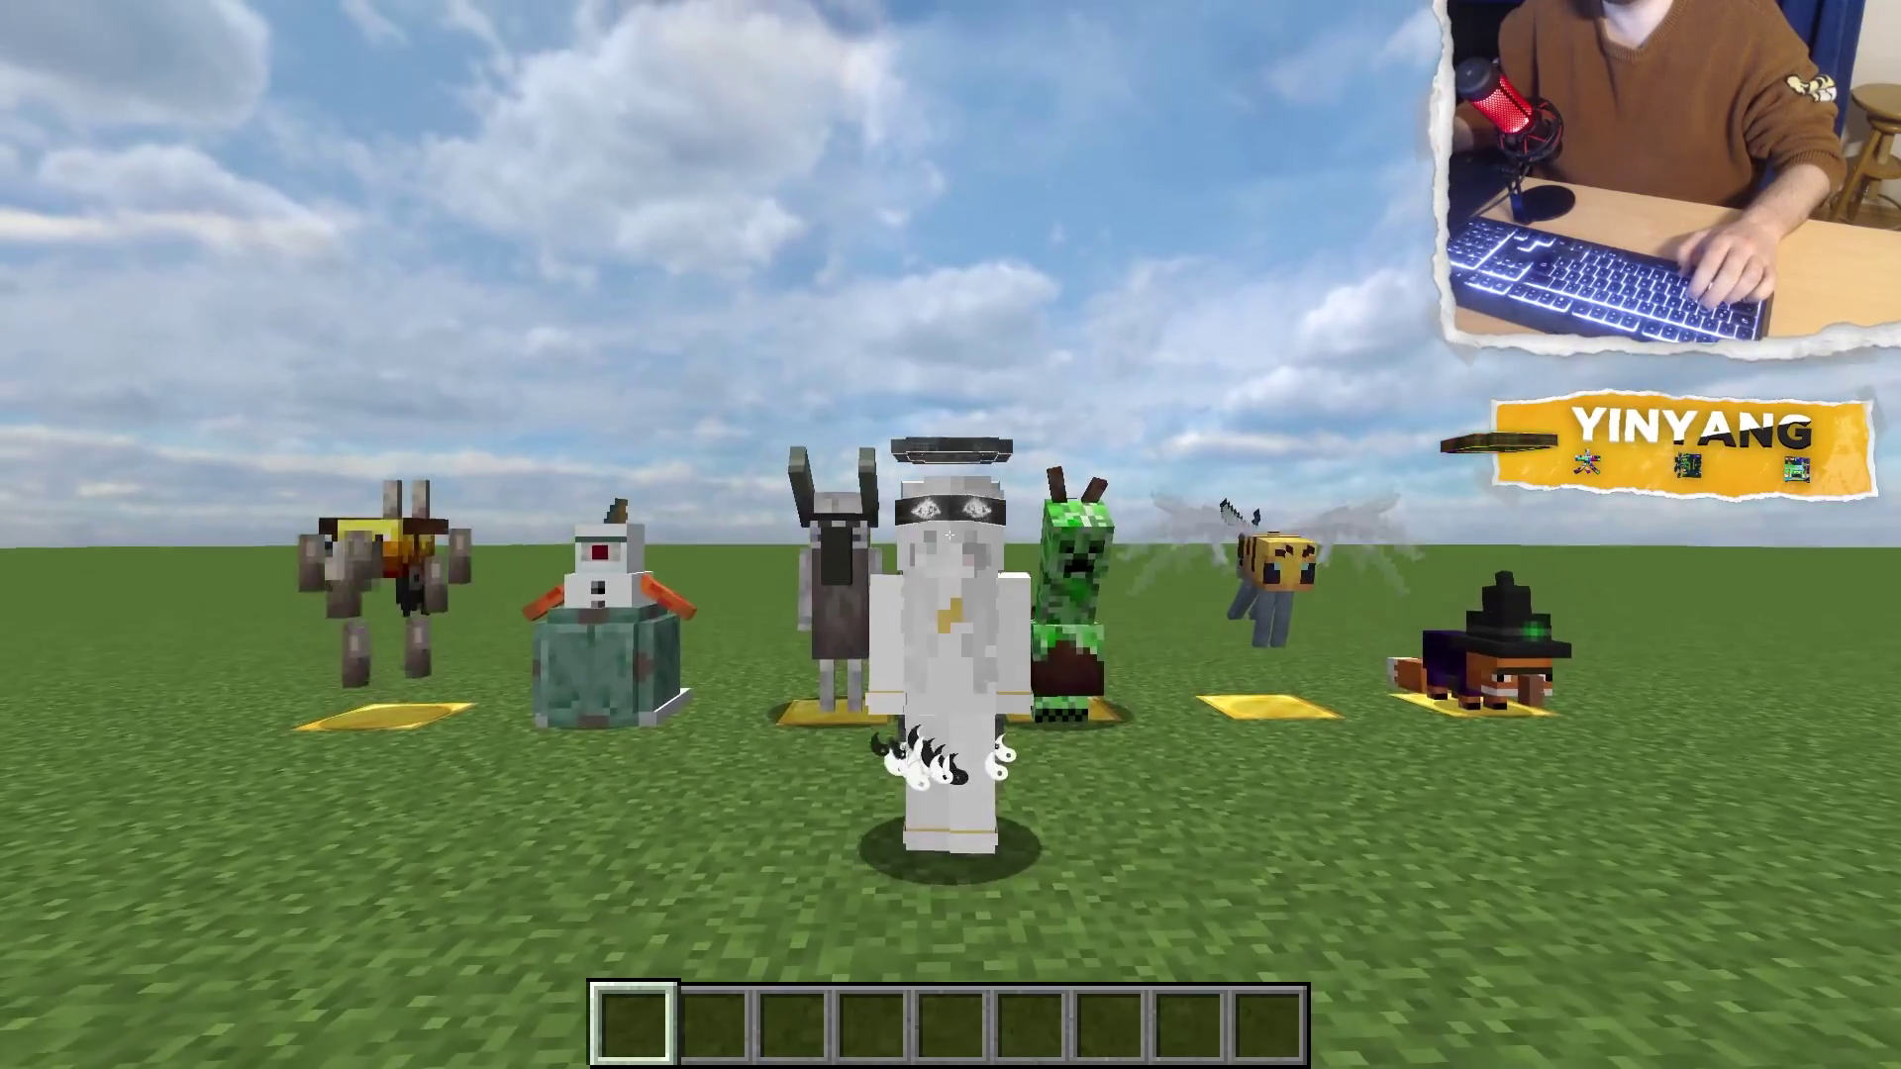
pyautogui.click(950, 534)
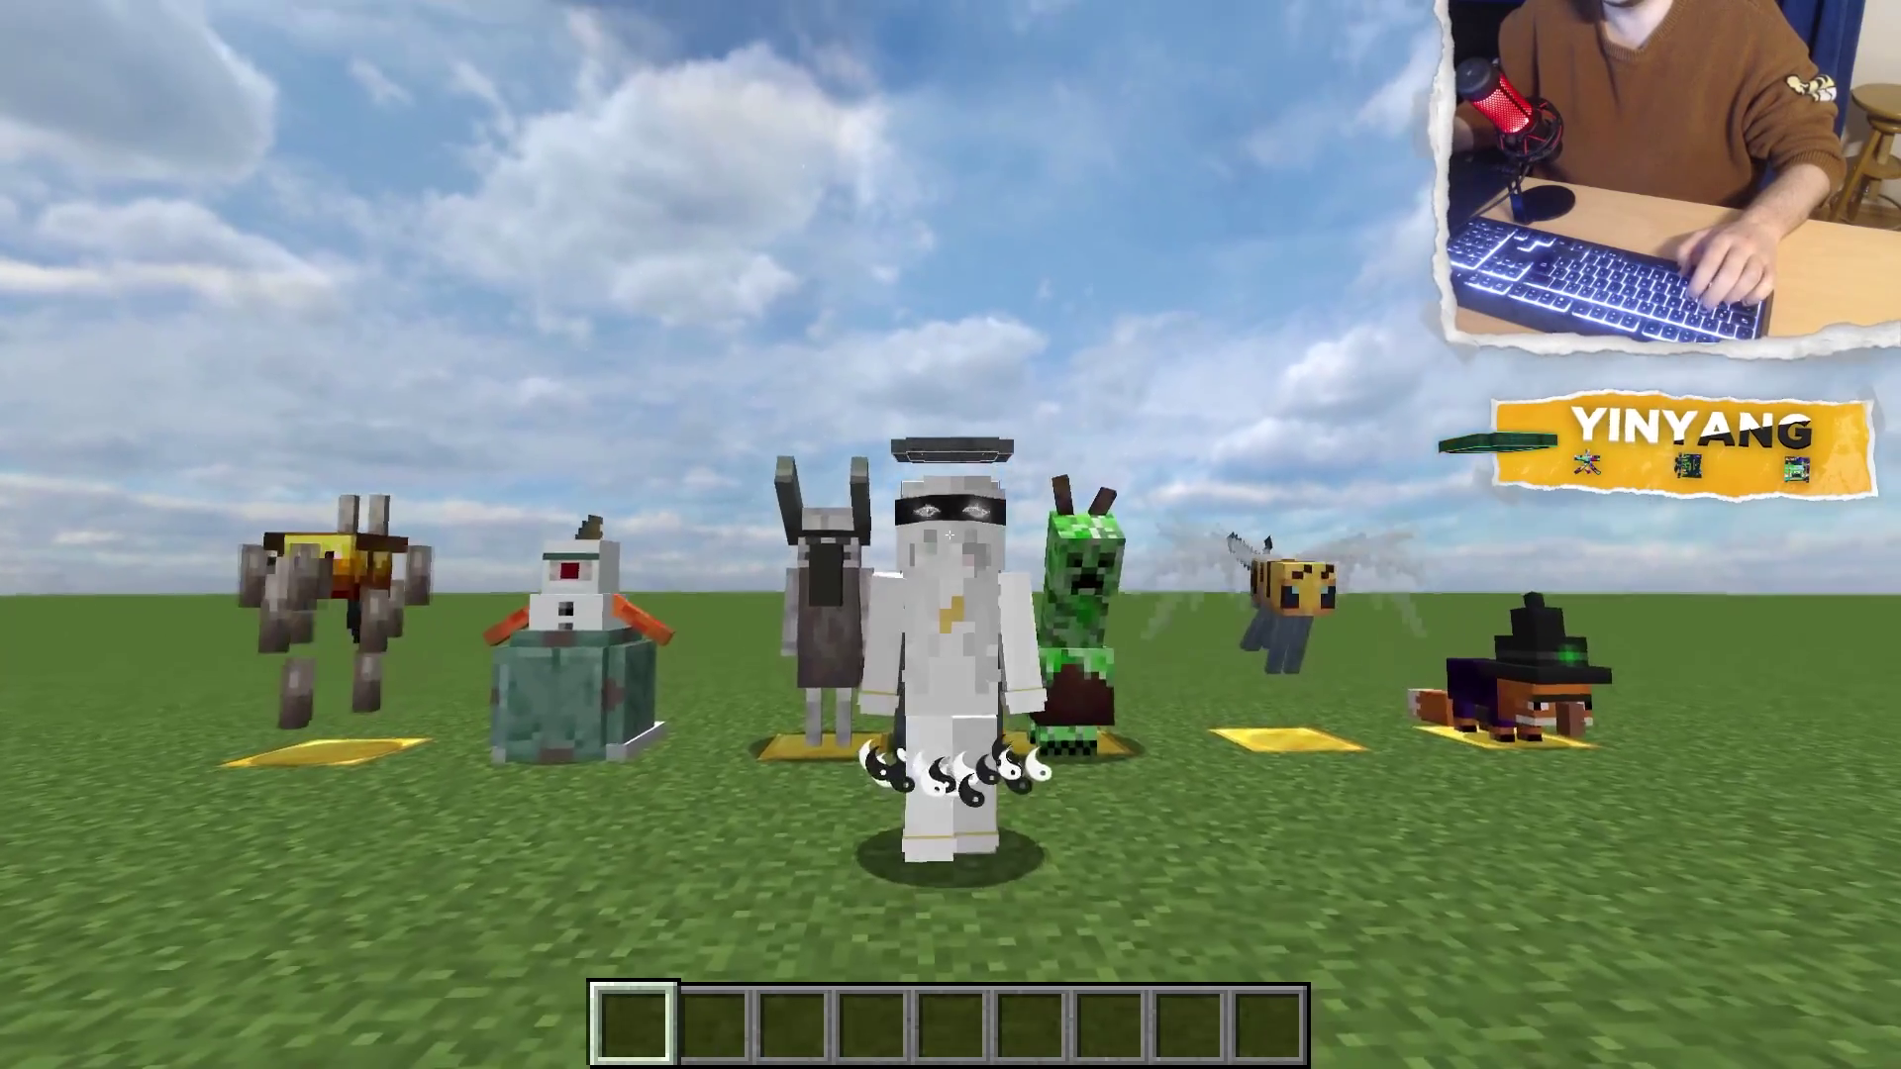
pyautogui.press('c')
pyautogui.click(950, 535)
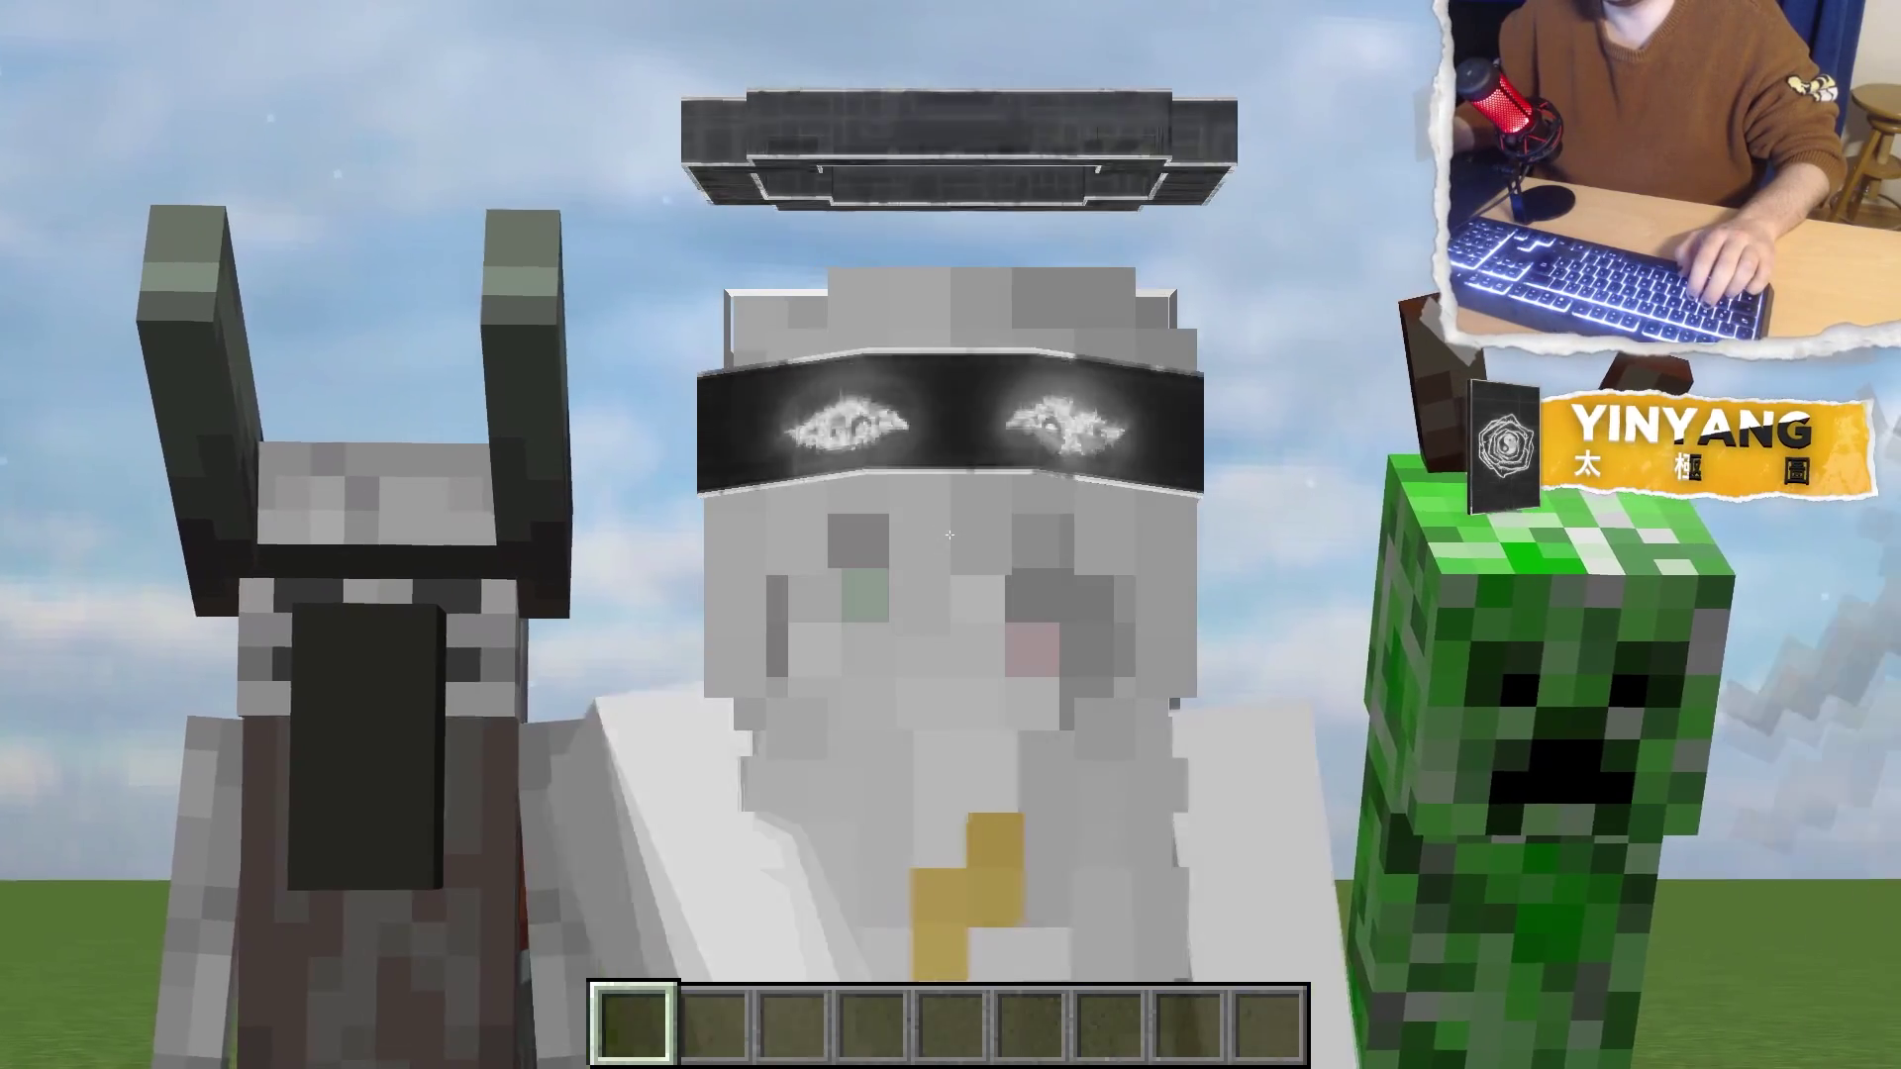